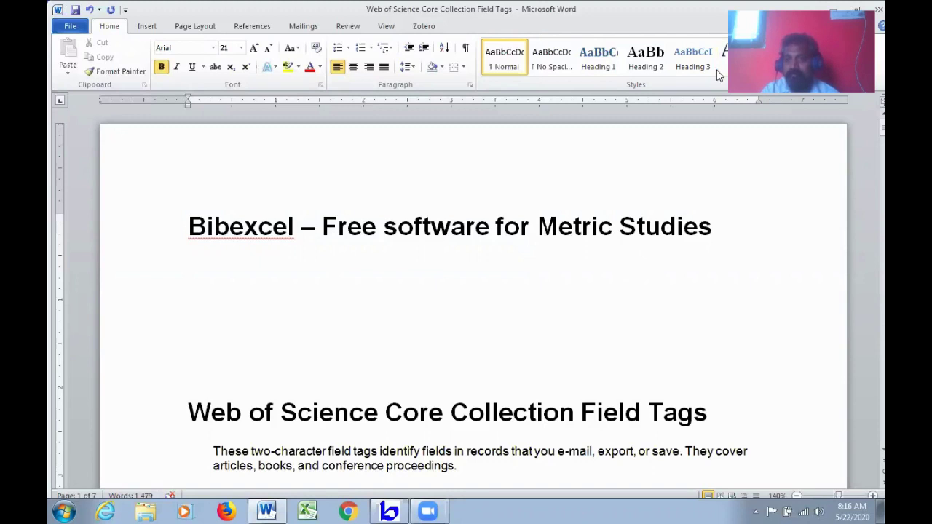
Step: Minimize the Word document, switch to BibExcel and maximize its window
{"action": "key", "text": "super+Down"}
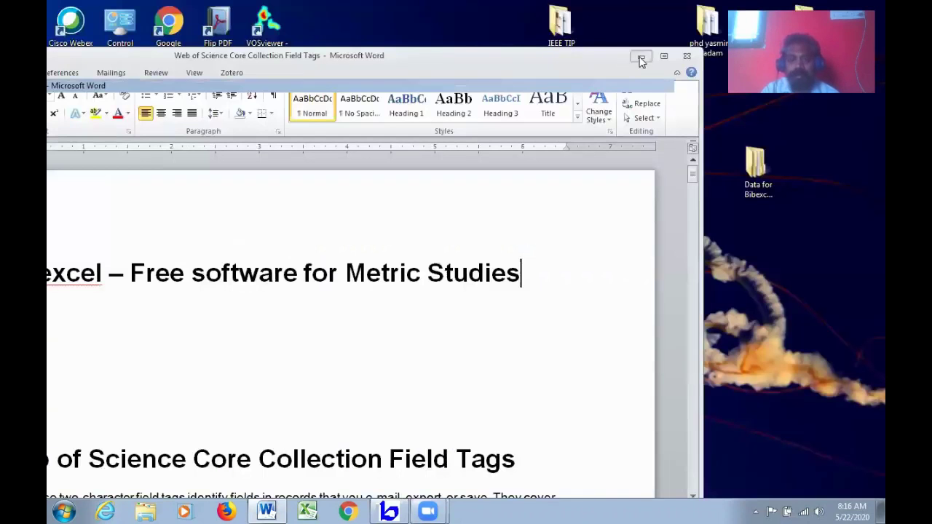
{"action": "left_click", "coordinate": [641, 58]}
{"action": "left_click", "coordinate": [389, 511]}
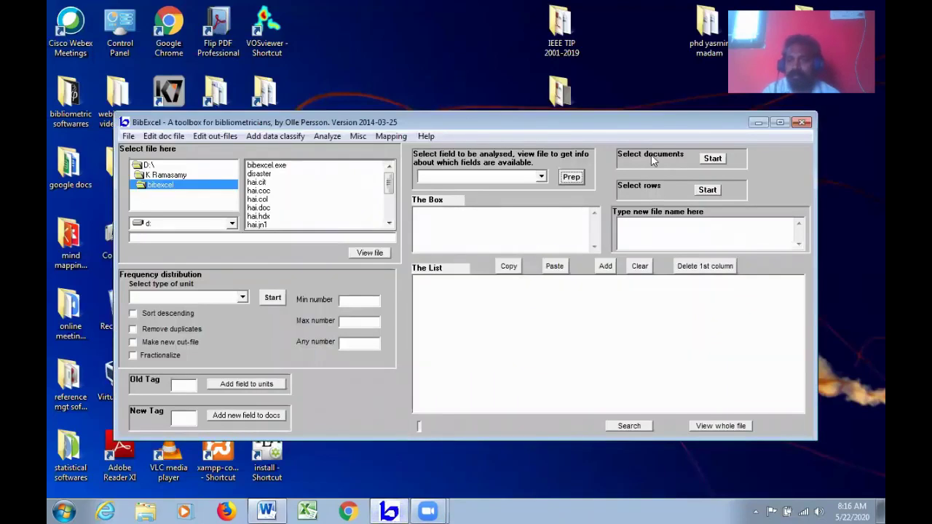
{"action": "key", "text": "super+Up"}
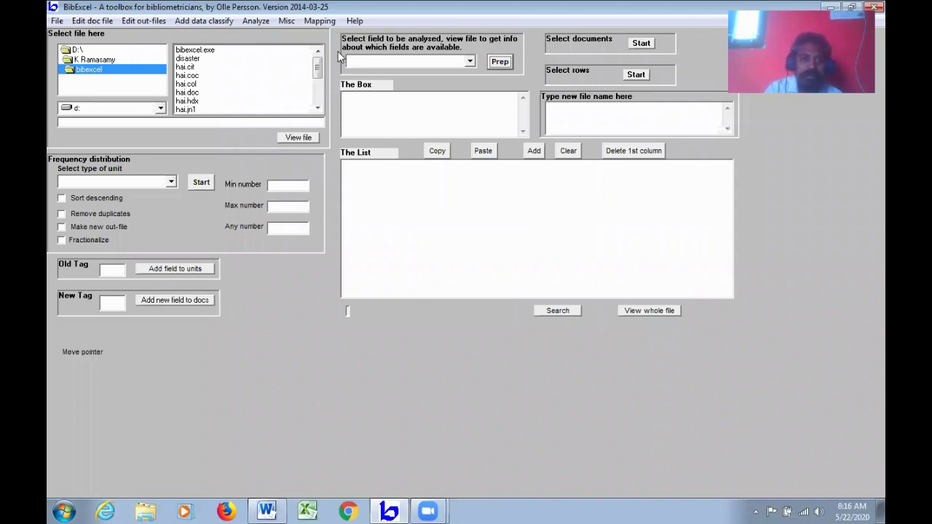
{"action": "key", "text": "super+Down"}
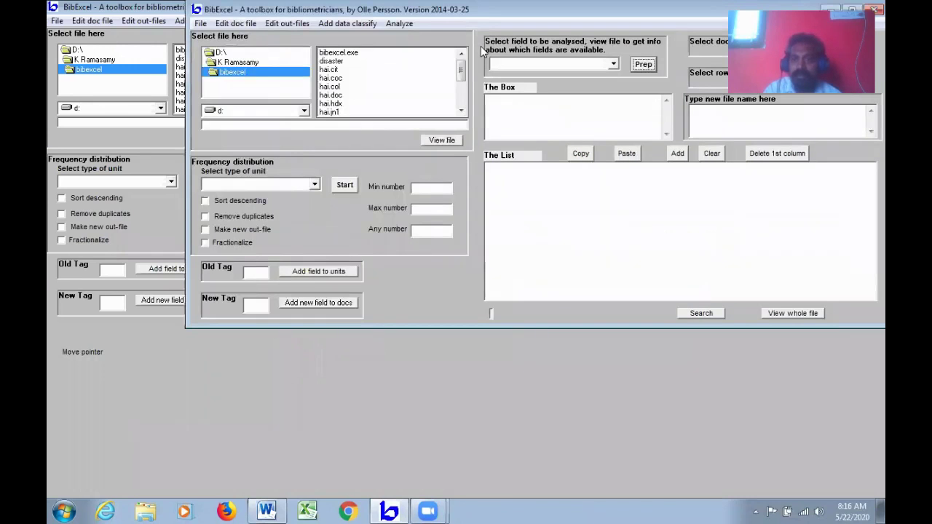
{"action": "left_click_drag", "start_coordinate": [481, 47], "coordinate": [475, 126]}
{"action": "left_click", "coordinate": [776, 127]}
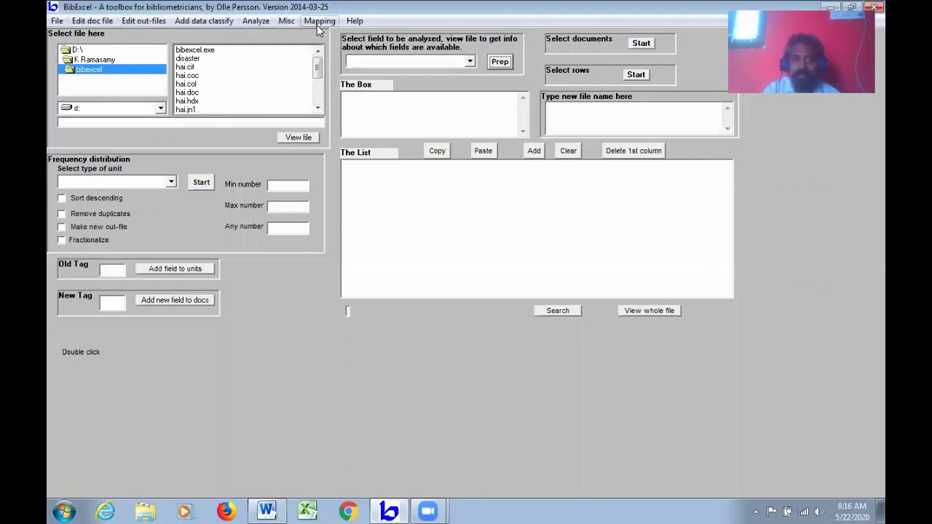
Step: Examine the out-file editing commands, the field types available for analysis and the Dialog-format conversion options
{"action": "left_click", "coordinate": [57, 20]}
{"action": "mouse_move", "coordinate": [108, 26]}
{"action": "mouse_move", "coordinate": [152, 26]}
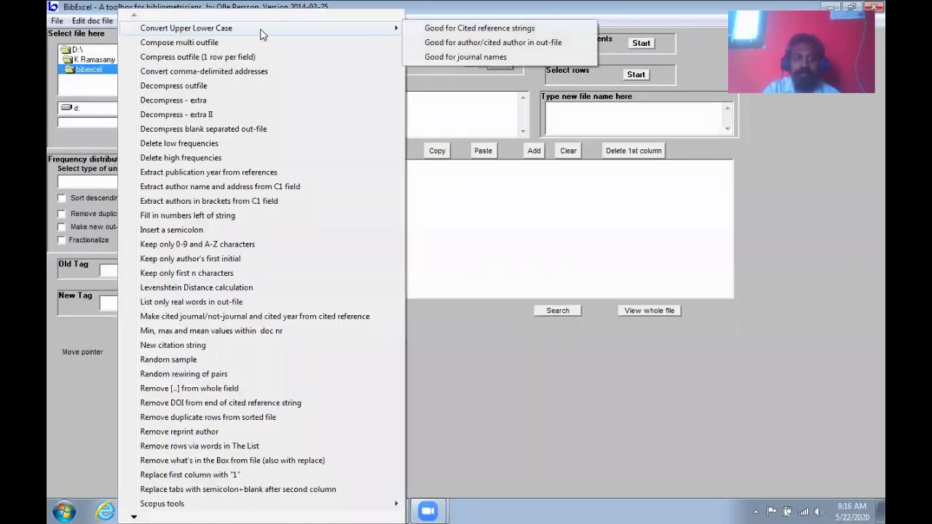
{"action": "left_click", "coordinate": [650, 349]}
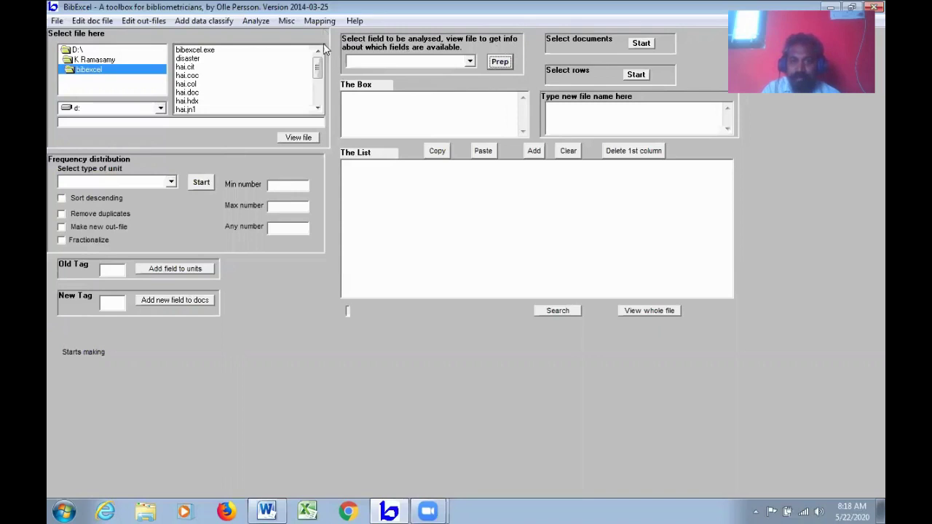
{"action": "left_click", "coordinate": [471, 62]}
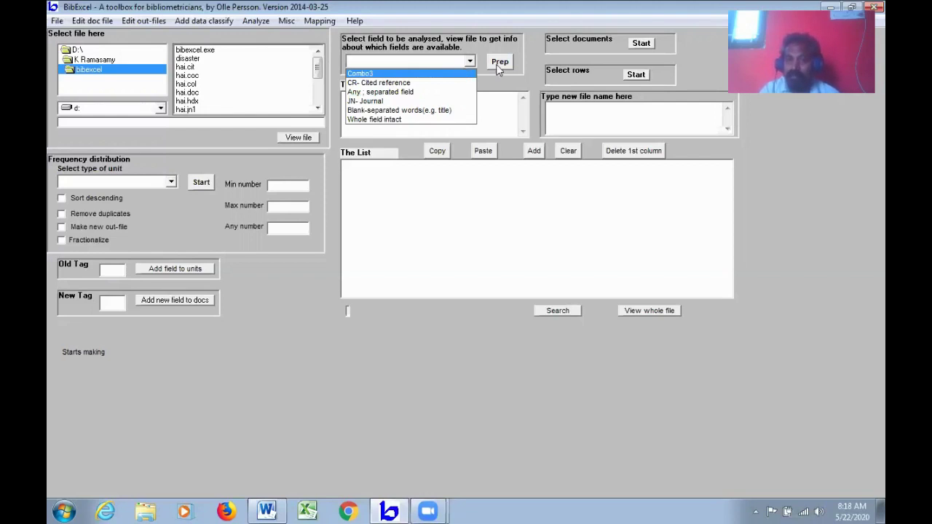
{"action": "left_click", "coordinate": [530, 65]}
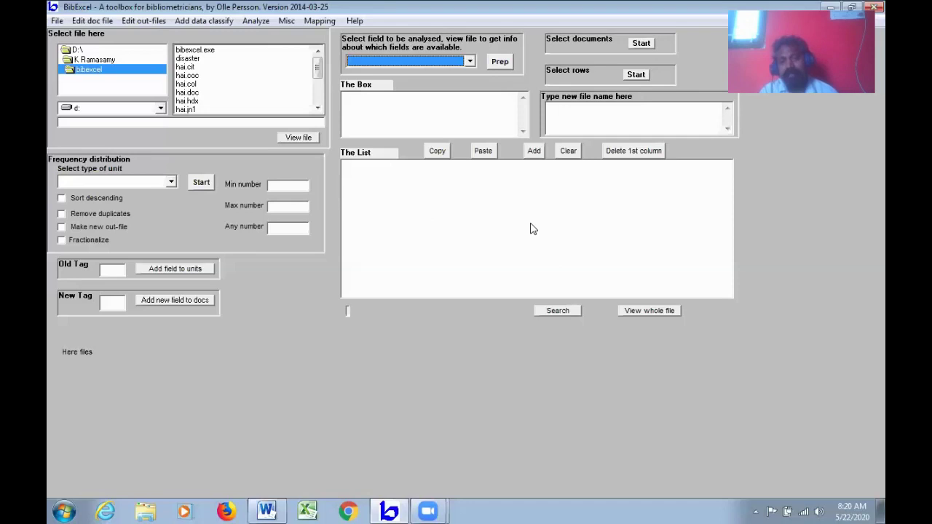
{"action": "mouse_move", "coordinate": [530, 229]}
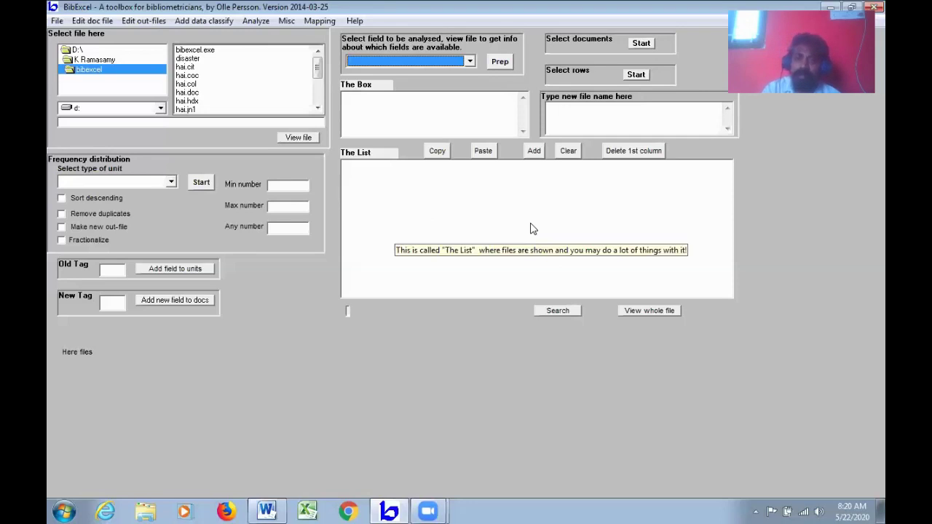
{"action": "left_click", "coordinate": [286, 21]}
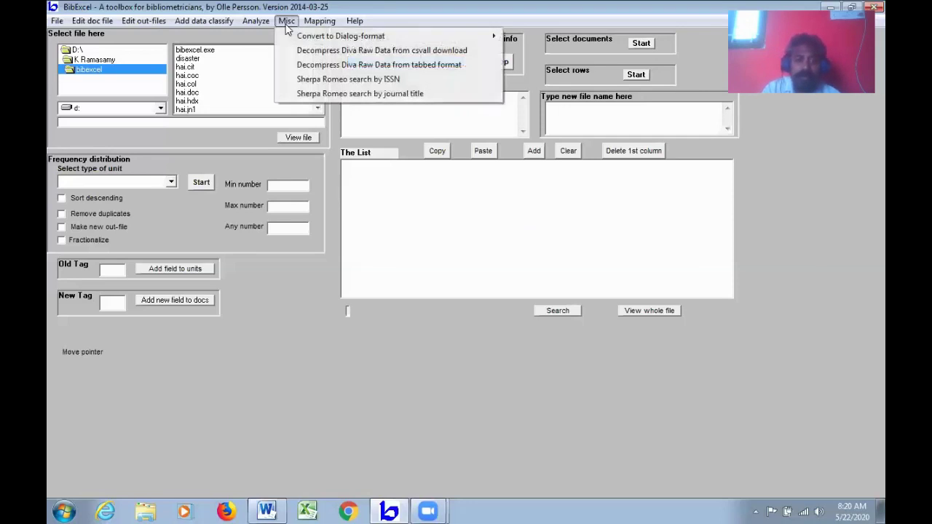
{"action": "mouse_move", "coordinate": [317, 38]}
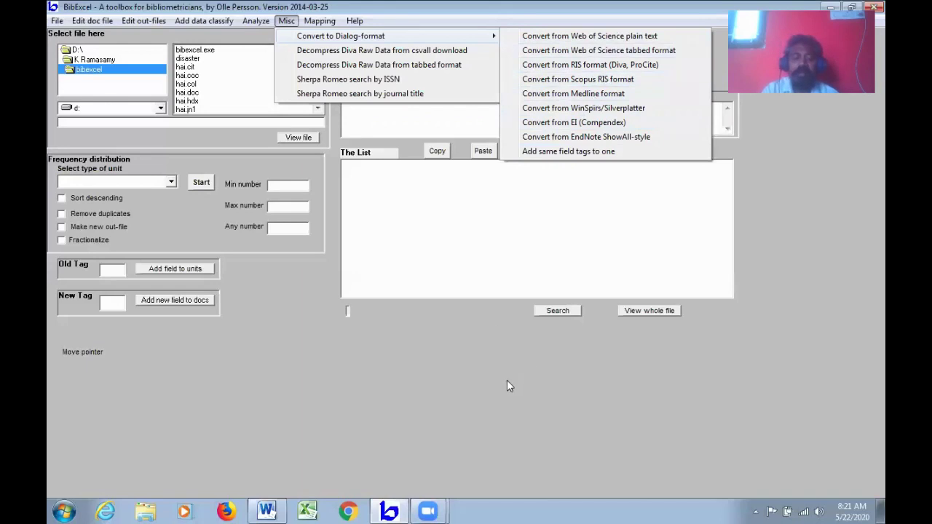
{"action": "left_click", "coordinate": [454, 355]}
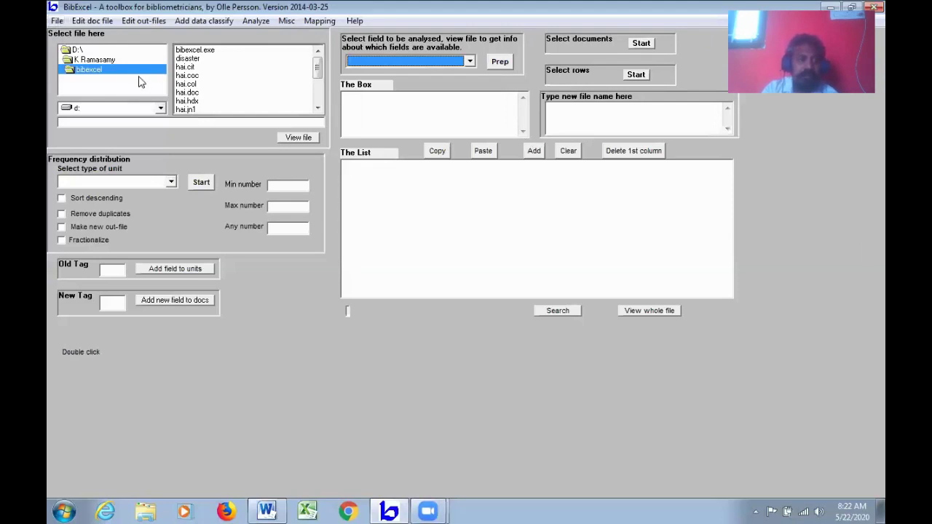
Step: Switch the file browser to drive c: and open the Users\User\Desktop folder
{"action": "left_click", "coordinate": [160, 108]}
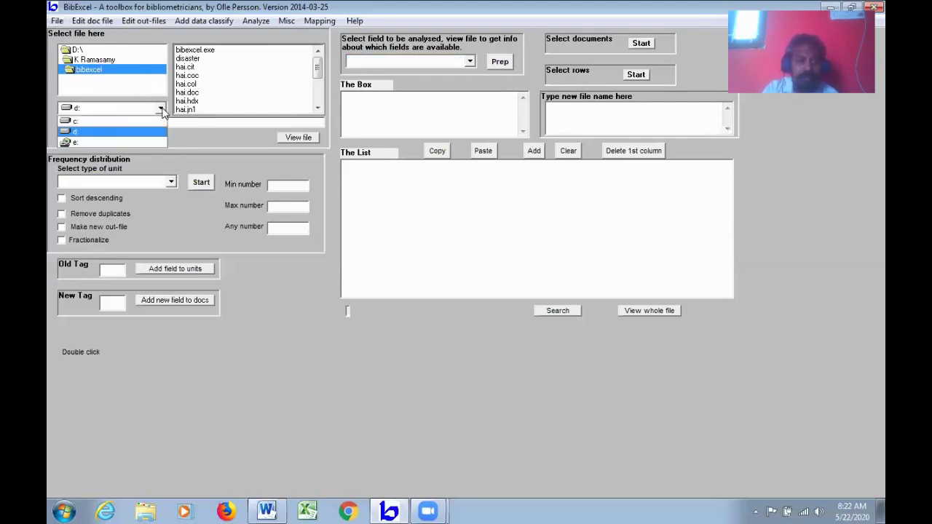
{"action": "left_click", "coordinate": [138, 124]}
{"action": "left_click", "coordinate": [160, 90]}
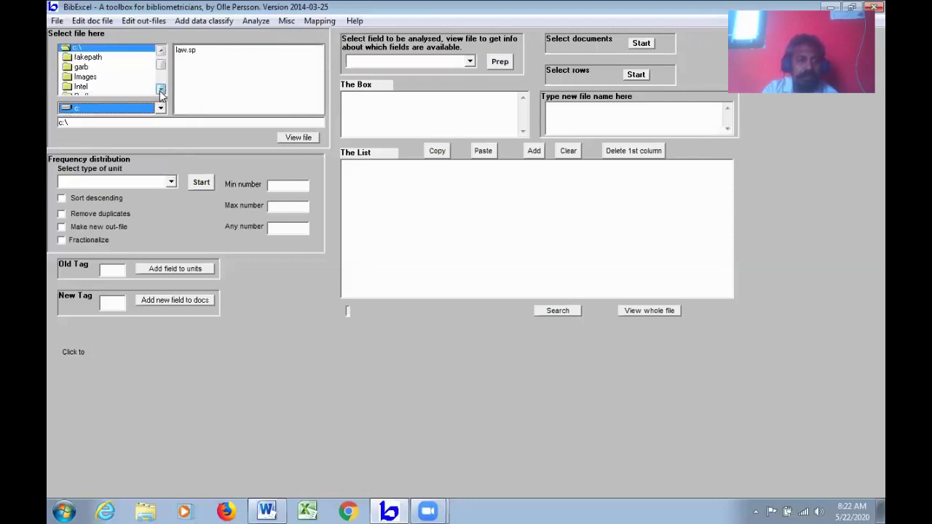
{"action": "left_click", "coordinate": [160, 91]}
{"action": "left_click", "coordinate": [160, 90]}
{"action": "left_click", "coordinate": [161, 90]}
{"action": "scroll", "coordinate": [92, 80], "scroll_direction": "down", "scroll_amount": 2}
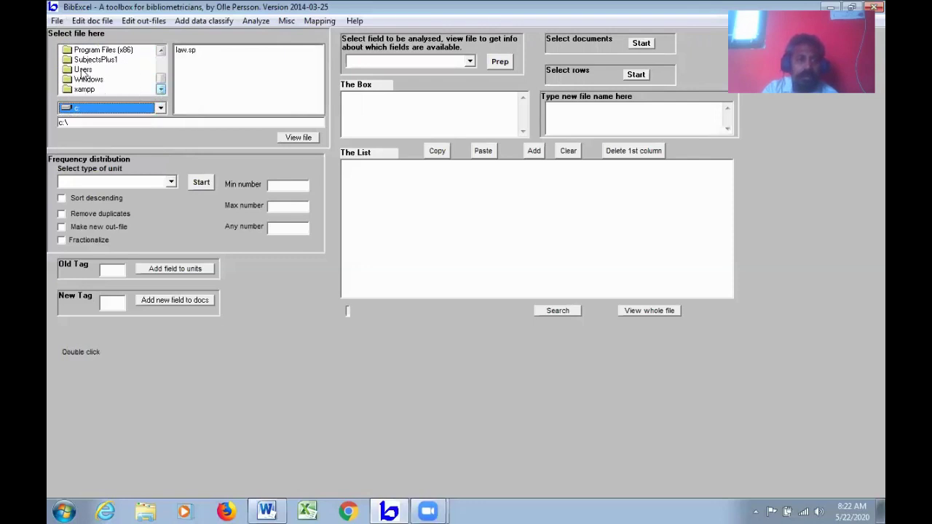
{"action": "double_click", "coordinate": [82, 70]}
{"action": "double_click", "coordinate": [87, 80]}
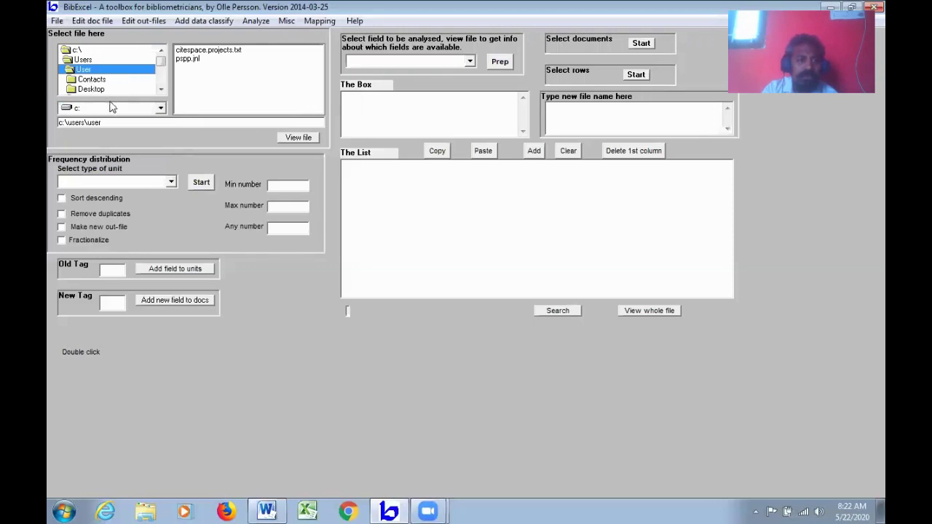
{"action": "left_click", "coordinate": [94, 90]}
{"action": "double_click", "coordinate": [91, 89]}
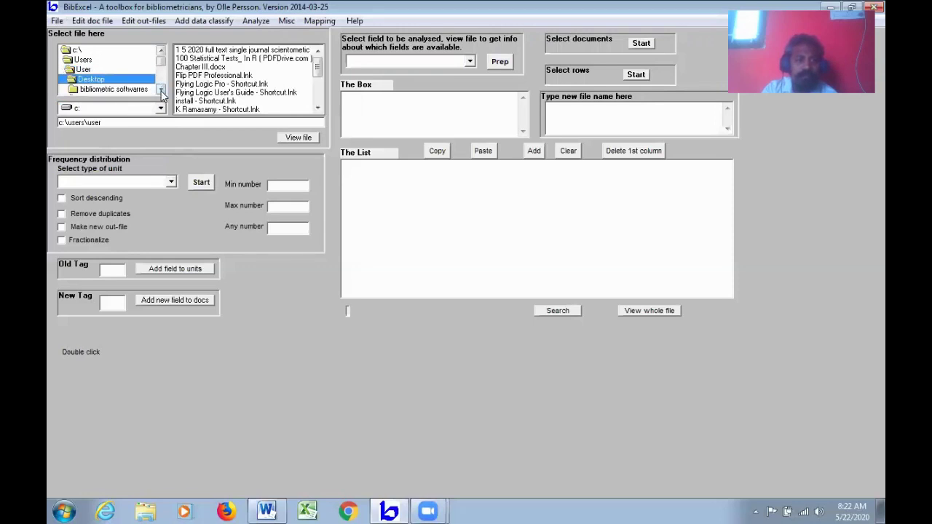
Step: Open the "wos txt data" folder inside the Data for Bibexcel Analysis folder on the desktop
{"action": "left_click", "coordinate": [161, 89]}
{"action": "left_click", "coordinate": [161, 90]}
{"action": "left_click", "coordinate": [161, 89]}
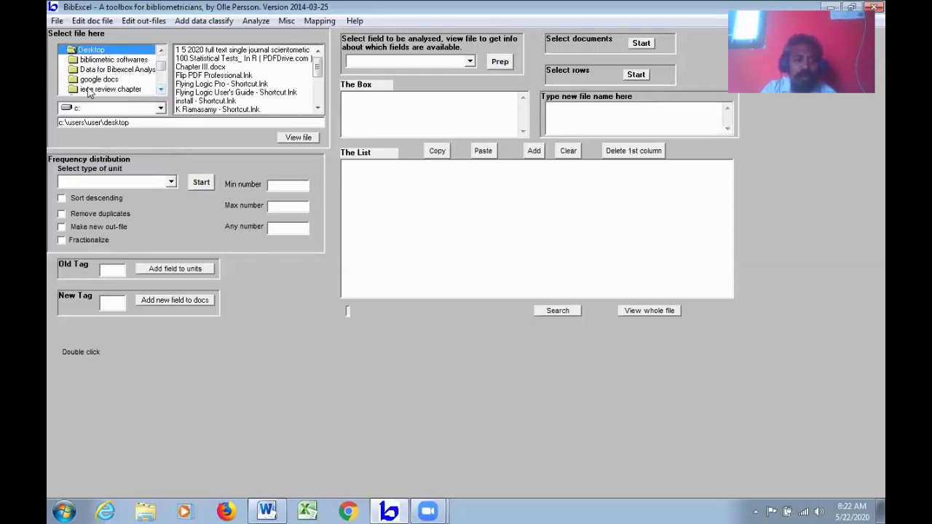
{"action": "double_click", "coordinate": [137, 71]}
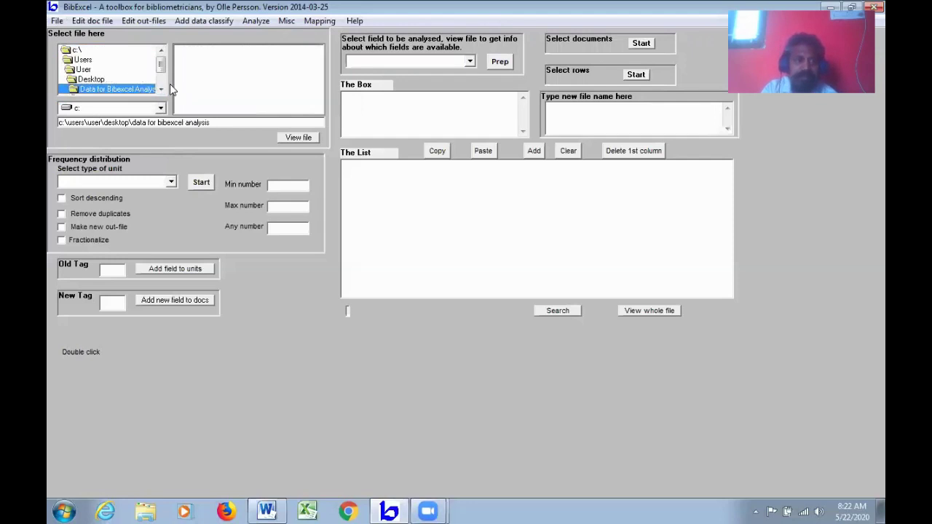
{"action": "left_click", "coordinate": [161, 88]}
{"action": "left_click", "coordinate": [161, 89]}
{"action": "left_click", "coordinate": [161, 89]}
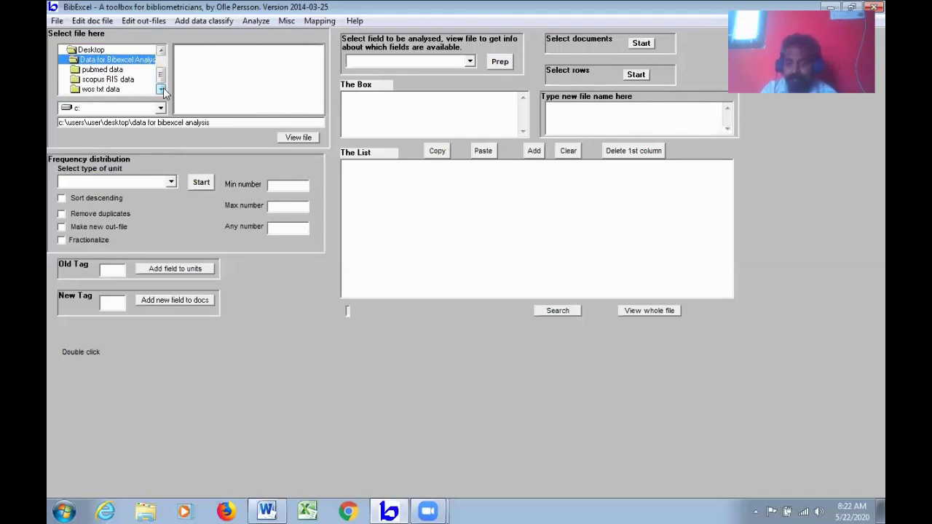
{"action": "double_click", "coordinate": [101, 89]}
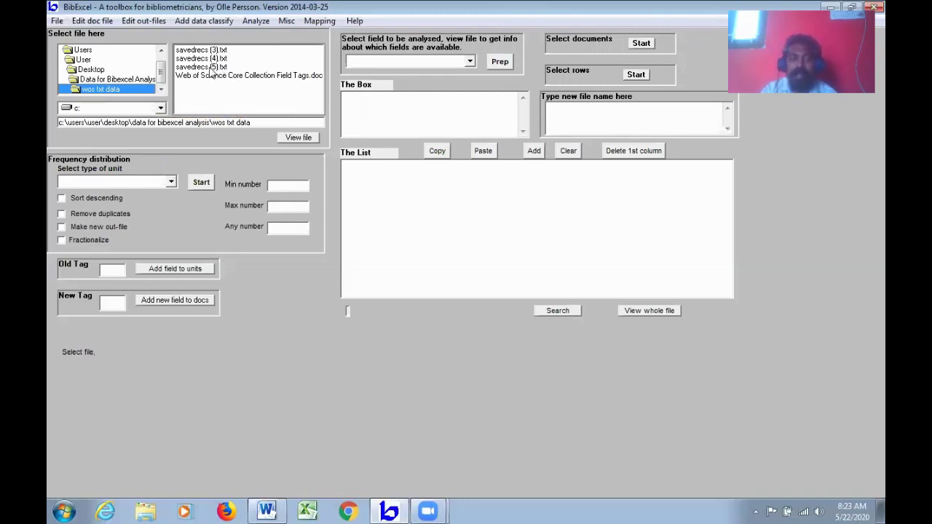
Step: Select savedrecs (3).txt and try to view its contents
{"action": "left_click", "coordinate": [210, 51]}
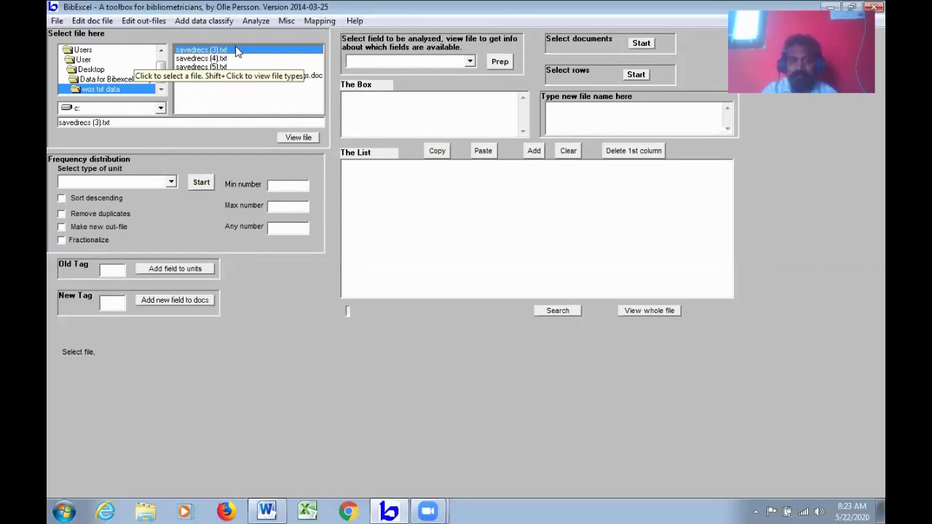
{"action": "left_click", "coordinate": [299, 138]}
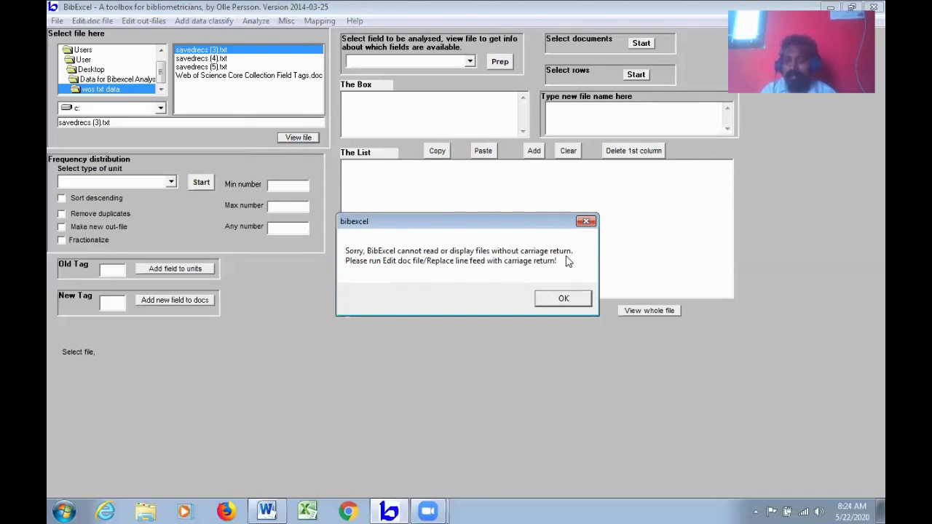
{"action": "left_click", "coordinate": [586, 222]}
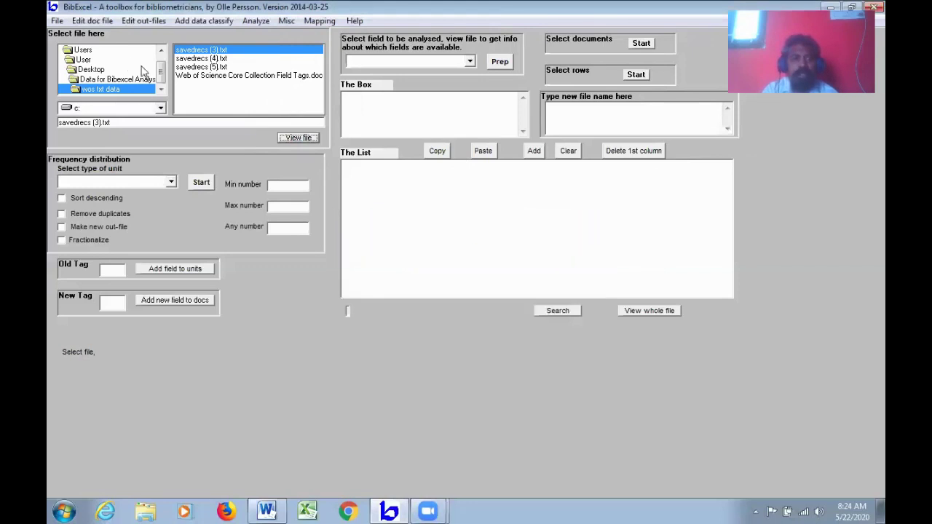
Step: Replace line feeds with carriage returns in savedrecs (3).txt, without keeping the downloaded version
{"action": "left_click", "coordinate": [98, 22]}
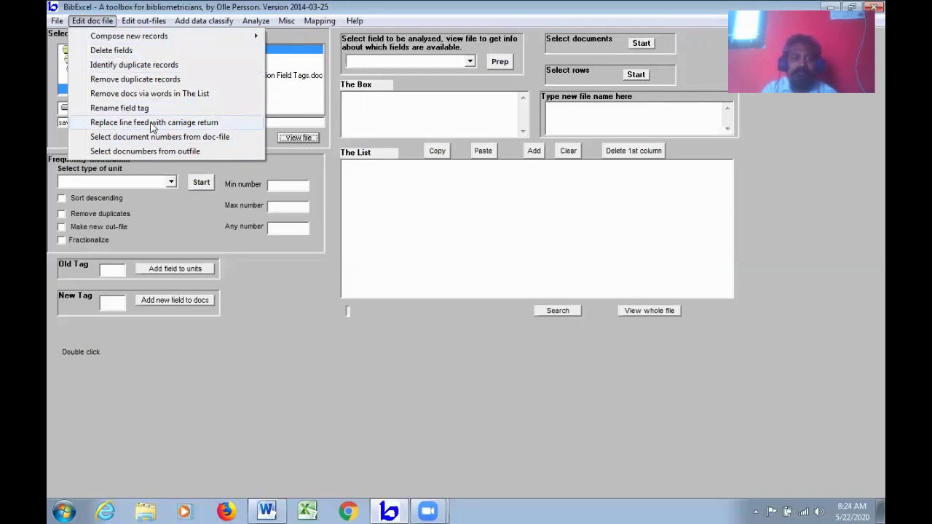
{"action": "left_click", "coordinate": [207, 124]}
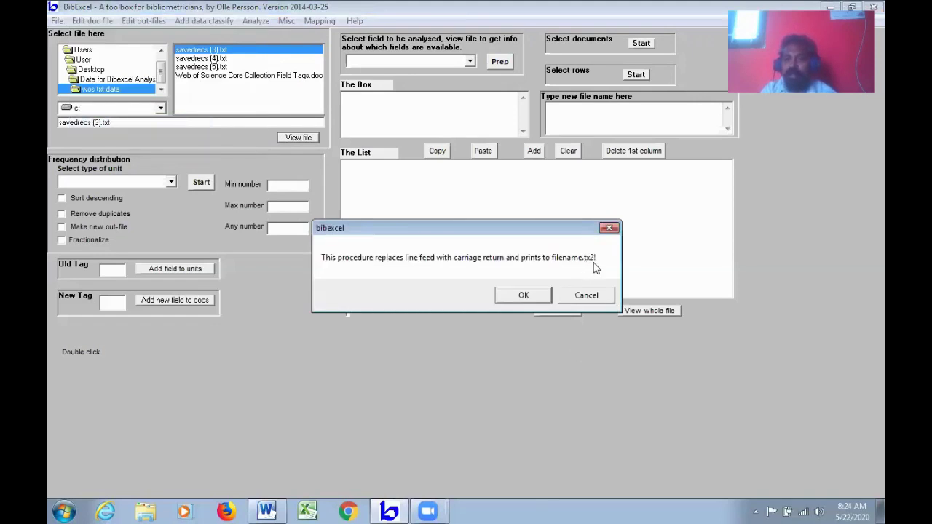
{"action": "left_click", "coordinate": [521, 296]}
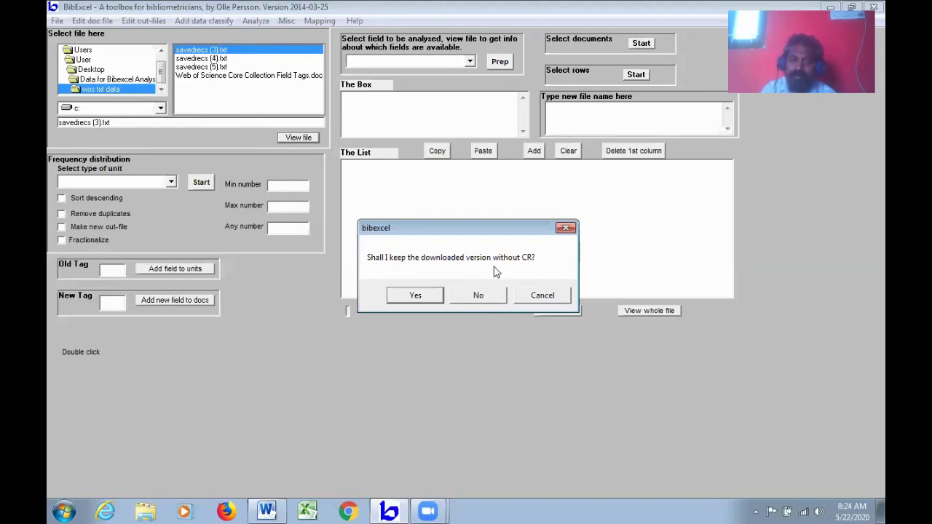
{"action": "left_click", "coordinate": [483, 295]}
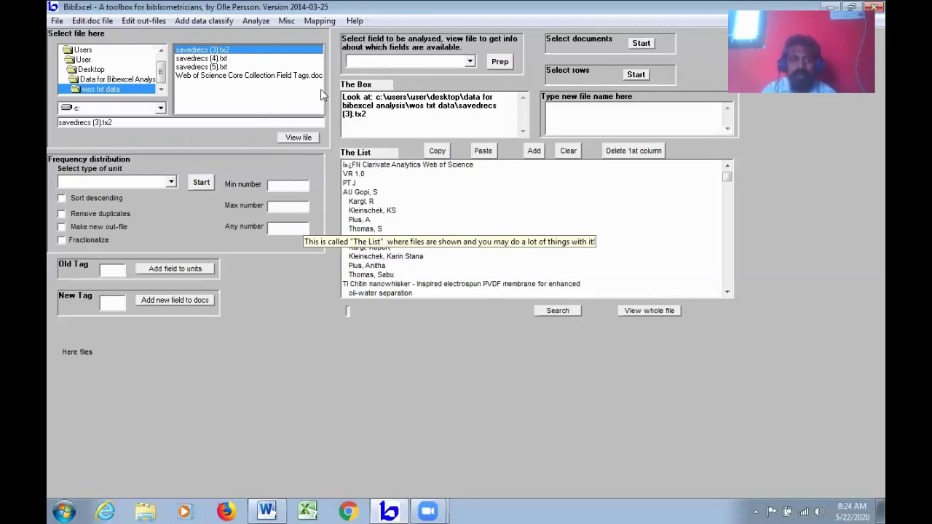
{"action": "left_click", "coordinate": [286, 21]}
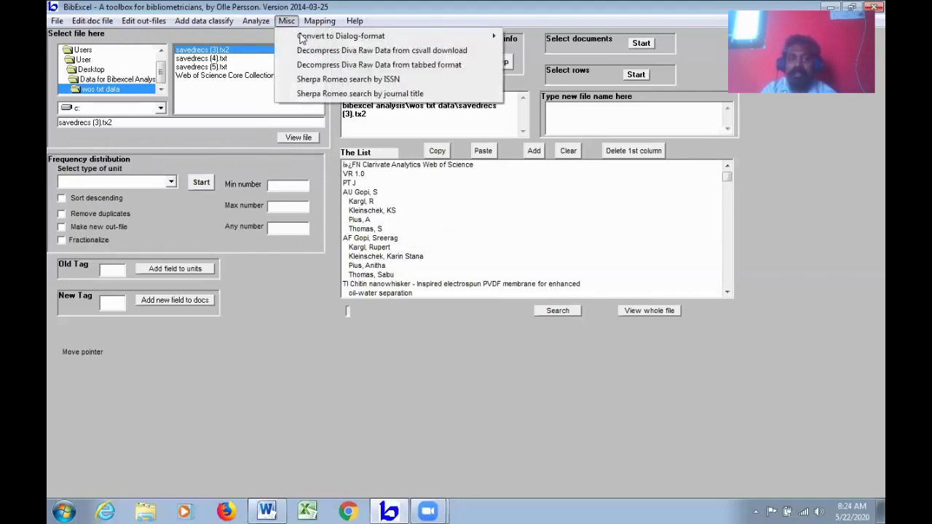
{"action": "mouse_move", "coordinate": [310, 40]}
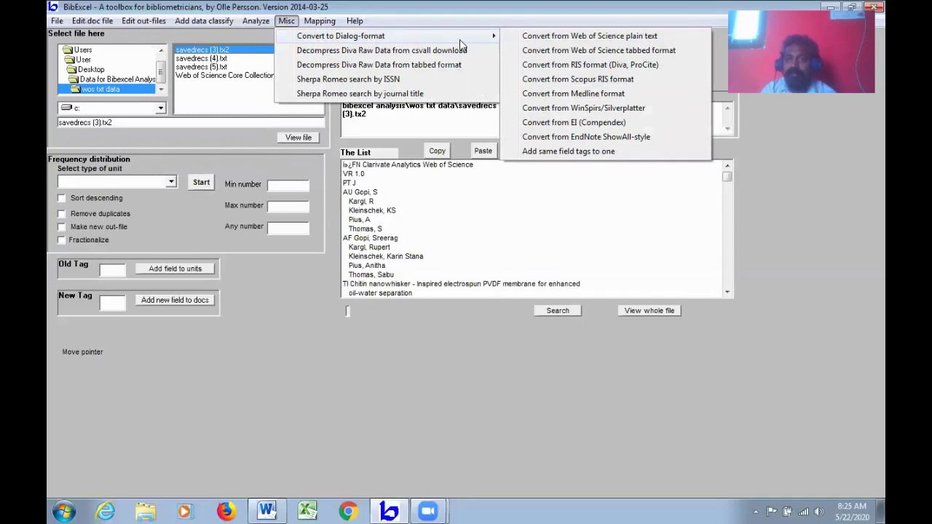
{"action": "left_click", "coordinate": [479, 210]}
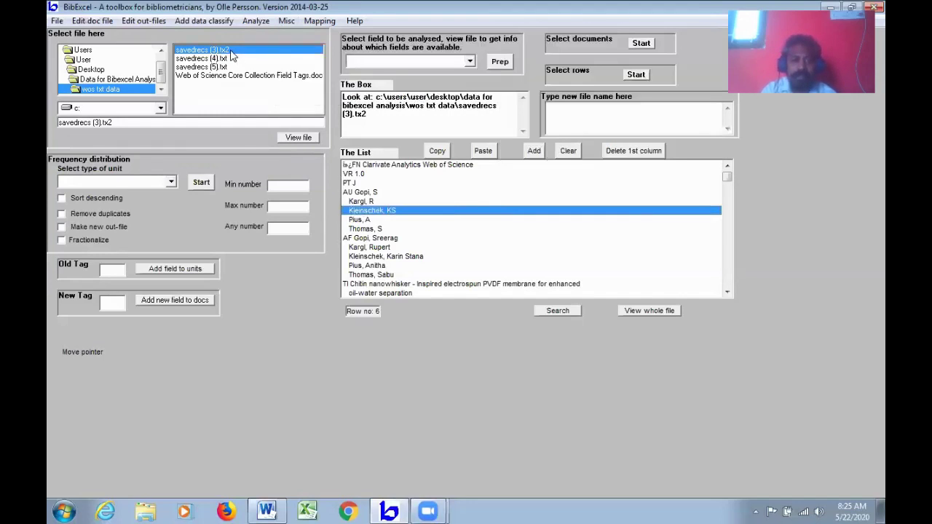
{"action": "left_click", "coordinate": [95, 22]}
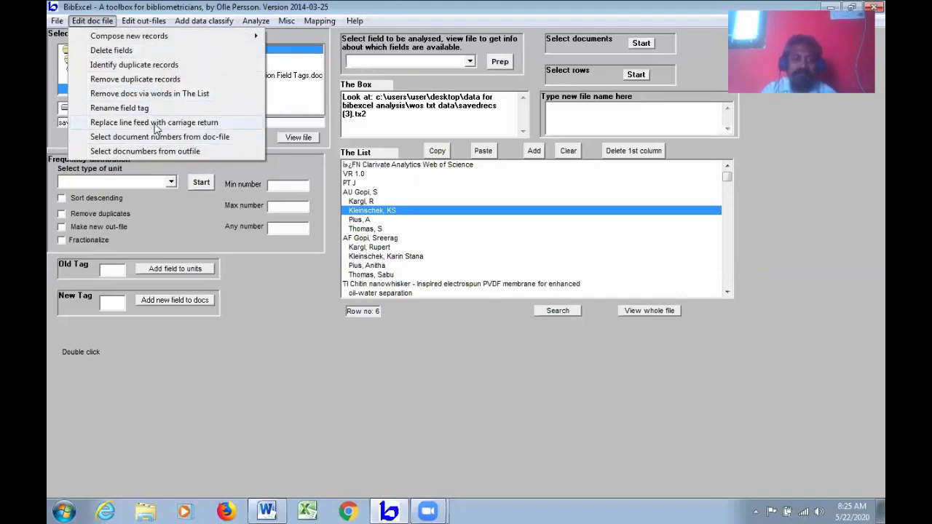
{"action": "left_click", "coordinate": [303, 100]}
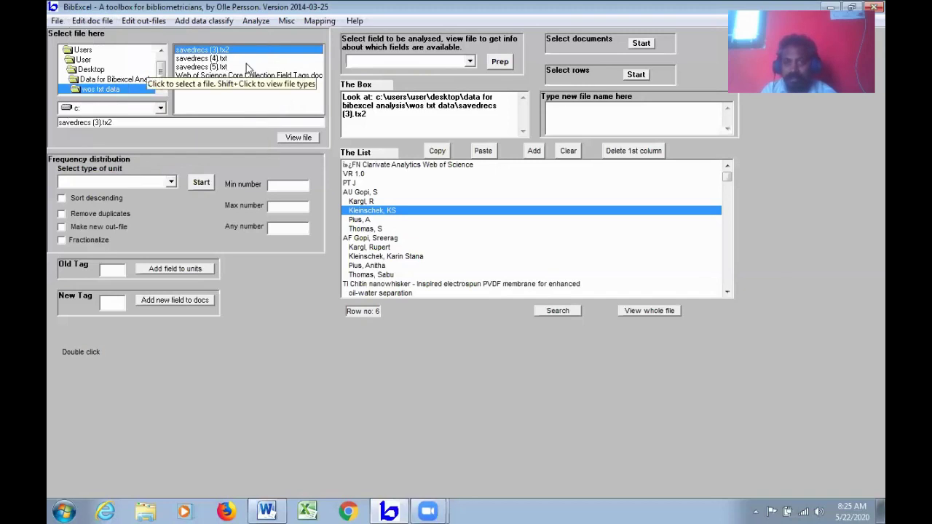
Step: Convert savedrecs (3).tx2 from Web of Science plain text to Dialog format, keeping the DOI numbers in the cited references
{"action": "left_click", "coordinate": [286, 22]}
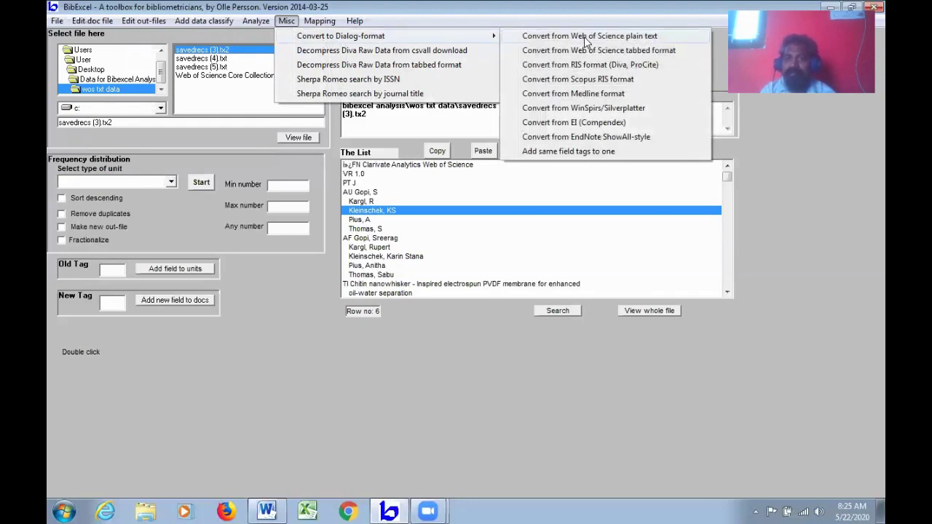
{"action": "left_click", "coordinate": [635, 38]}
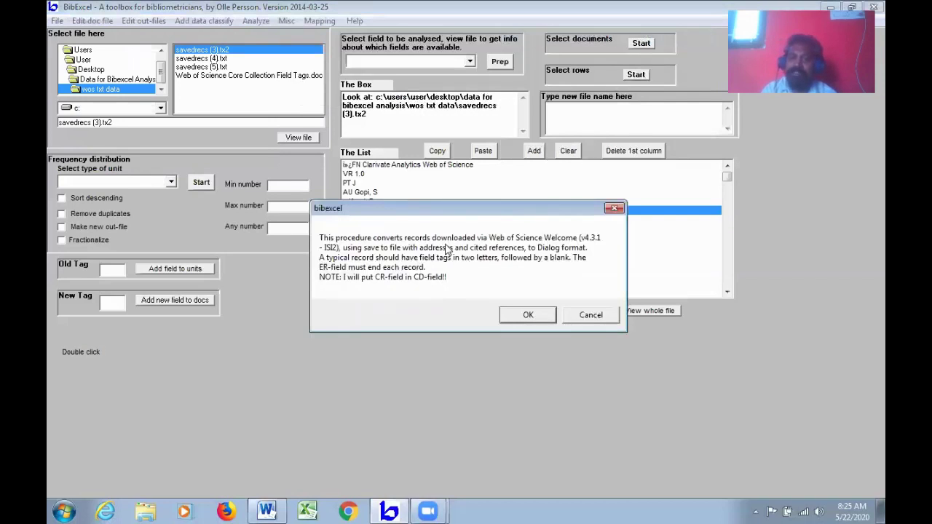
{"action": "left_click", "coordinate": [550, 314]}
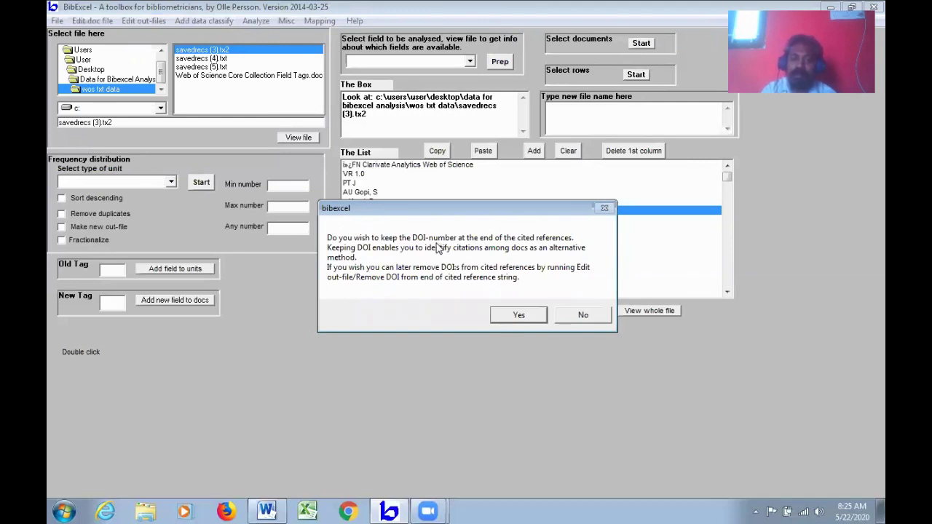
{"action": "left_click", "coordinate": [536, 315]}
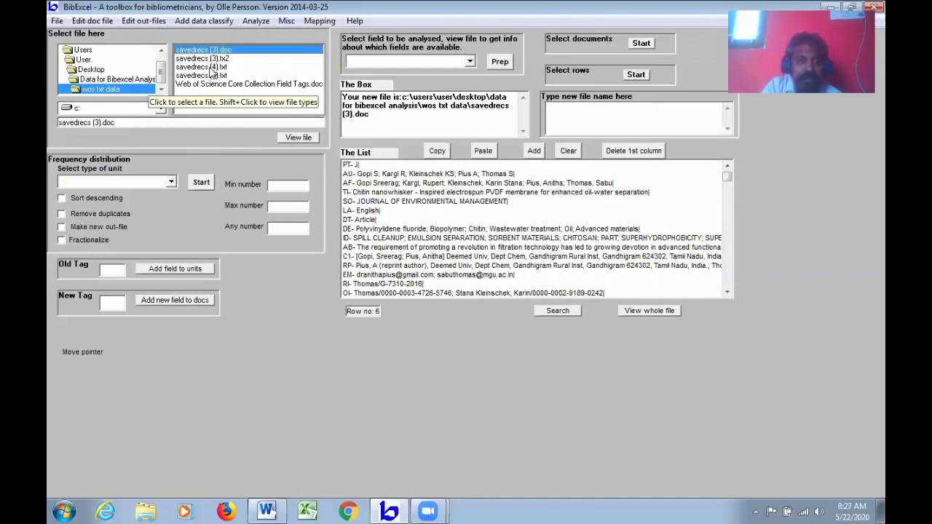
Step: Select savedrecs (4).txt and savedrecs (5).txt and enter training.txt in the "wos txt data" folder as the new file name
{"action": "left_click", "coordinate": [212, 67]}
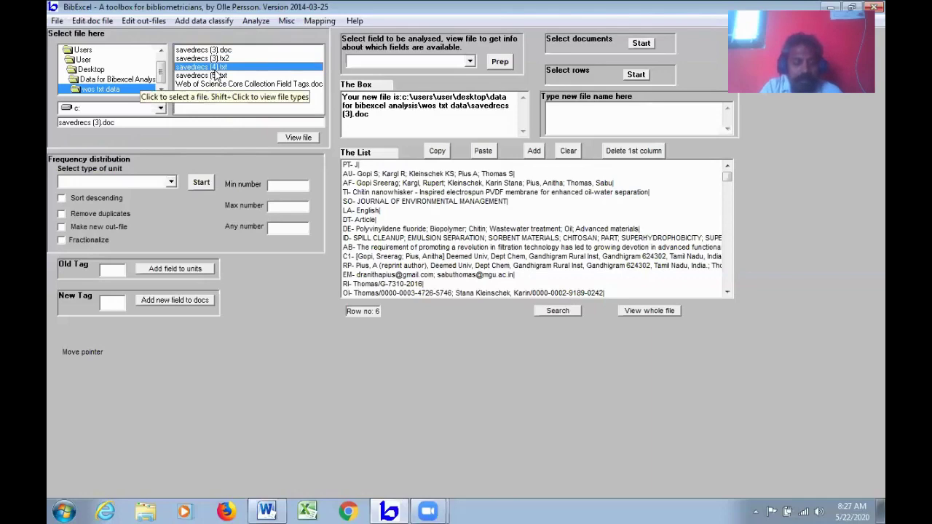
{"action": "left_click", "coordinate": [218, 76], "text": "ctrl"}
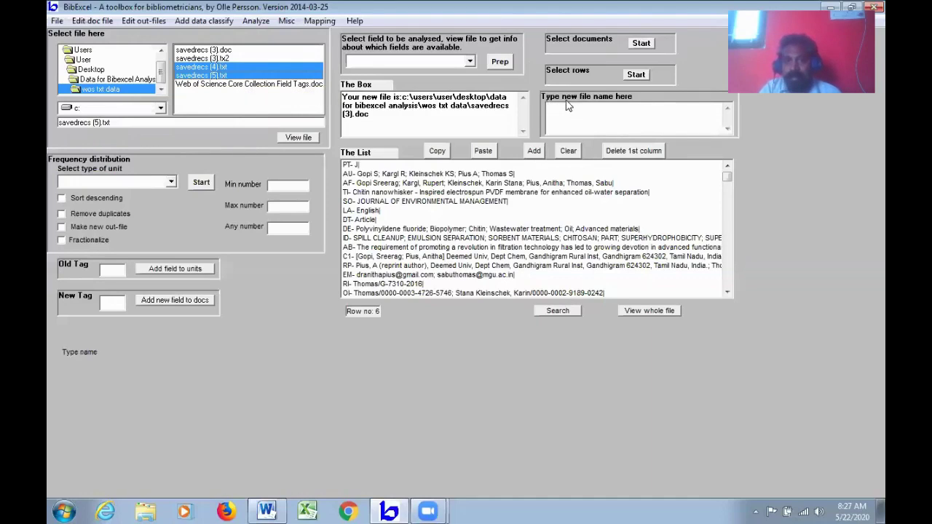
{"action": "left_click", "coordinate": [611, 117]}
{"action": "double_click", "coordinate": [610, 117]}
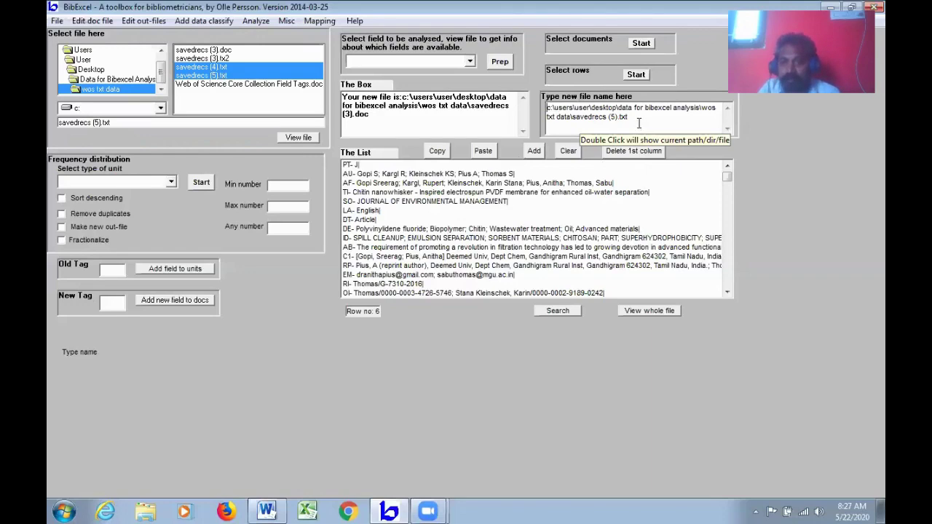
{"action": "left_click", "coordinate": [574, 118]}
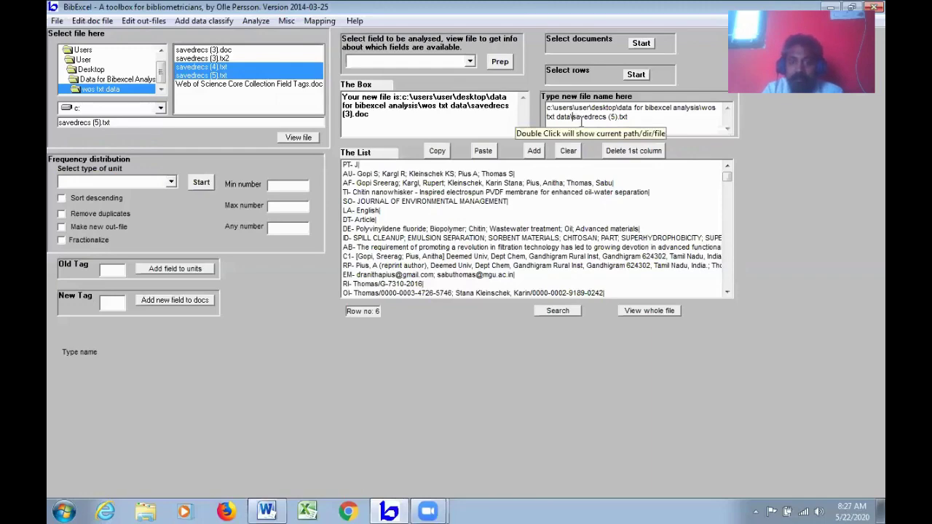
{"action": "type", "text": "training"}
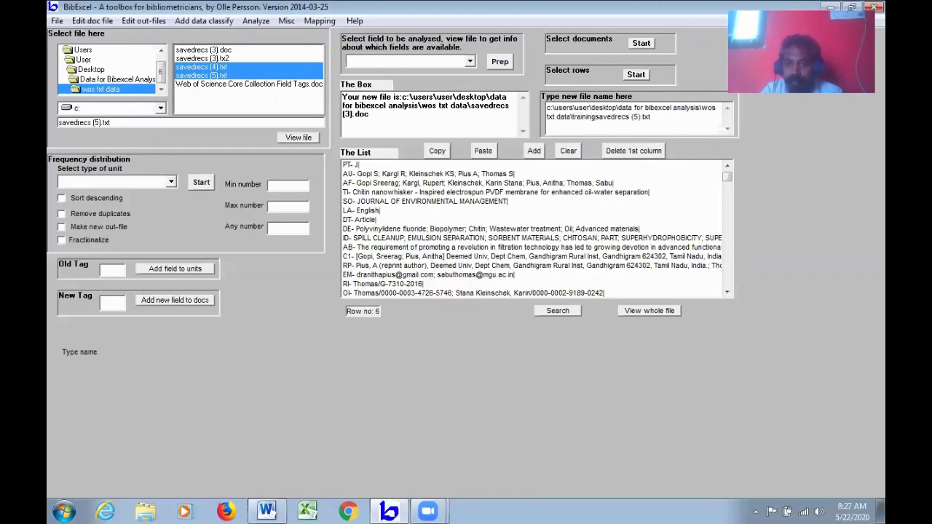
{"action": "key", "text": "Delete"}
{"action": "key", "text": "Delete"}
{"action": "key", "text": "Delete"}
{"action": "key", "text": "Delete"}
{"action": "key", "text": "Delete"}
{"action": "key", "text": "Delete"}
{"action": "key", "text": "Delete"}
{"action": "key", "text": "Delete"}
{"action": "key", "text": "Delete"}
{"action": "key", "text": "Delete"}
{"action": "key", "text": "Delete"}
{"action": "key", "text": "Delete"}
{"action": "key", "text": "Delete"}
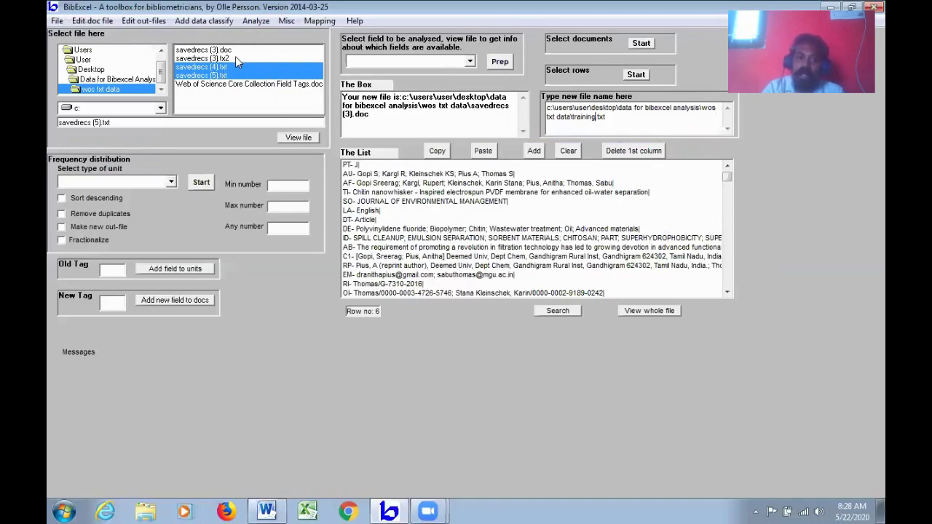
Step: Append the selected files savedrecs (4).txt and savedrecs (5).txt to training.txt
{"action": "left_click", "coordinate": [92, 21]}
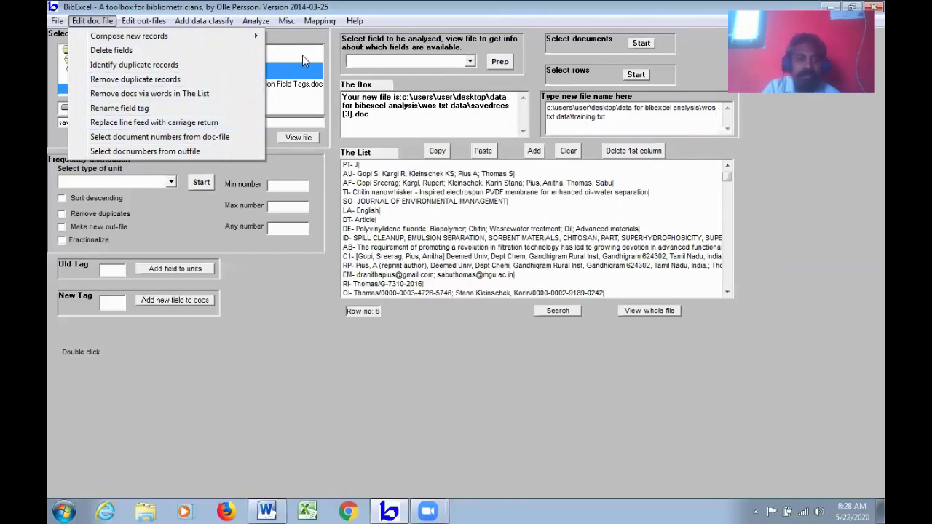
{"action": "left_click", "coordinate": [306, 95]}
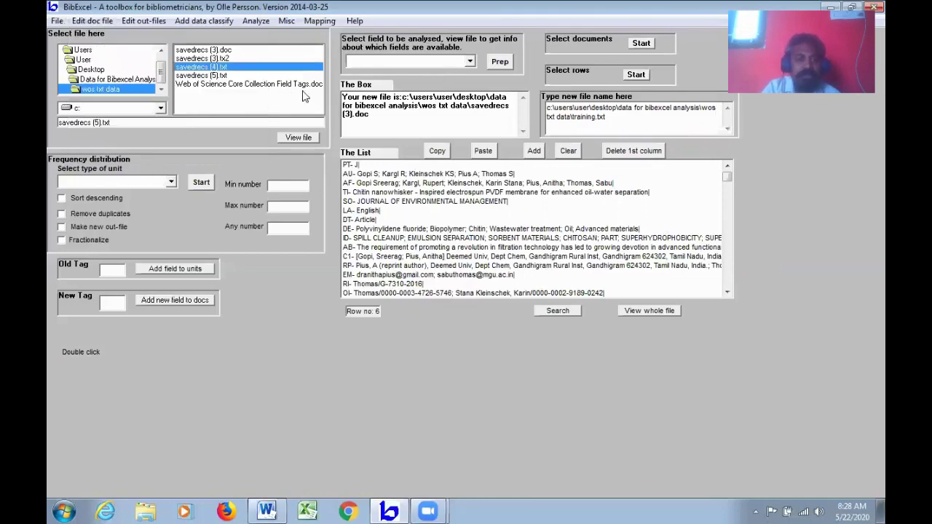
{"action": "left_click", "coordinate": [208, 76], "text": "ctrl"}
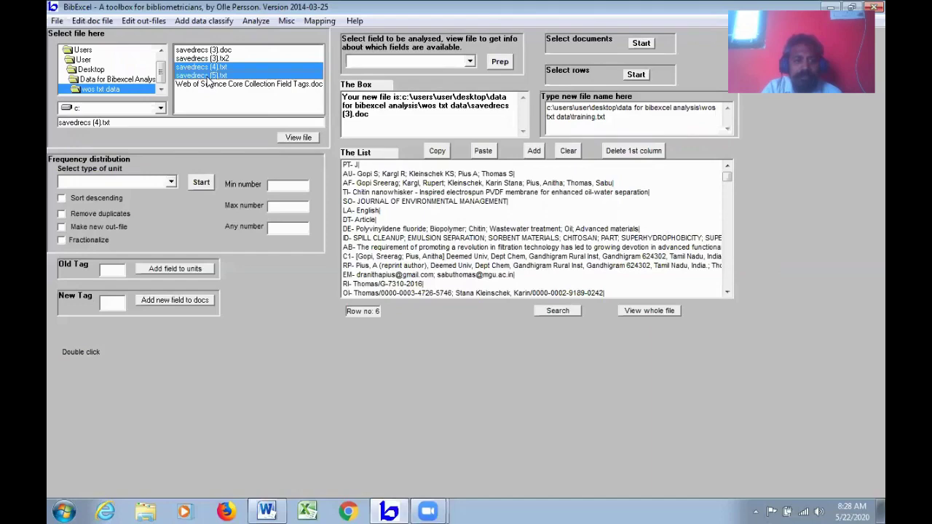
{"action": "left_click", "coordinate": [94, 22]}
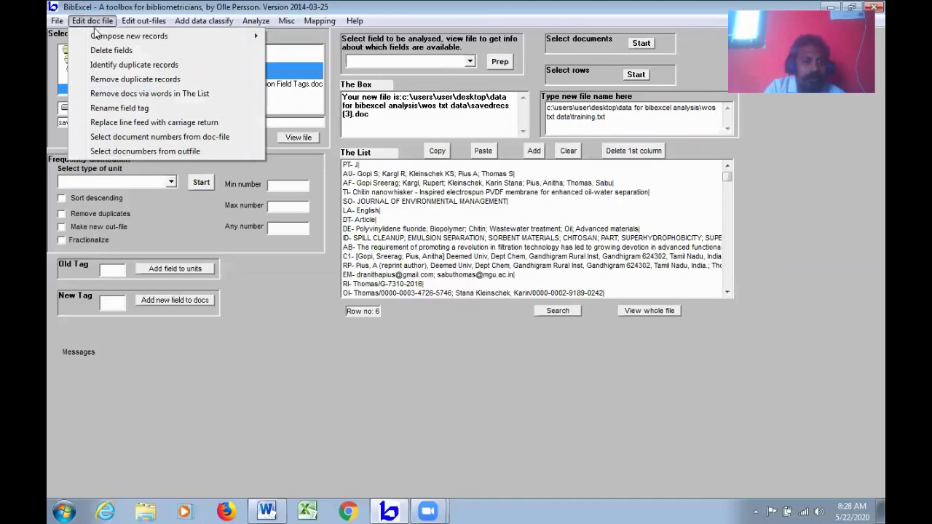
{"action": "mouse_move", "coordinate": [56, 22]}
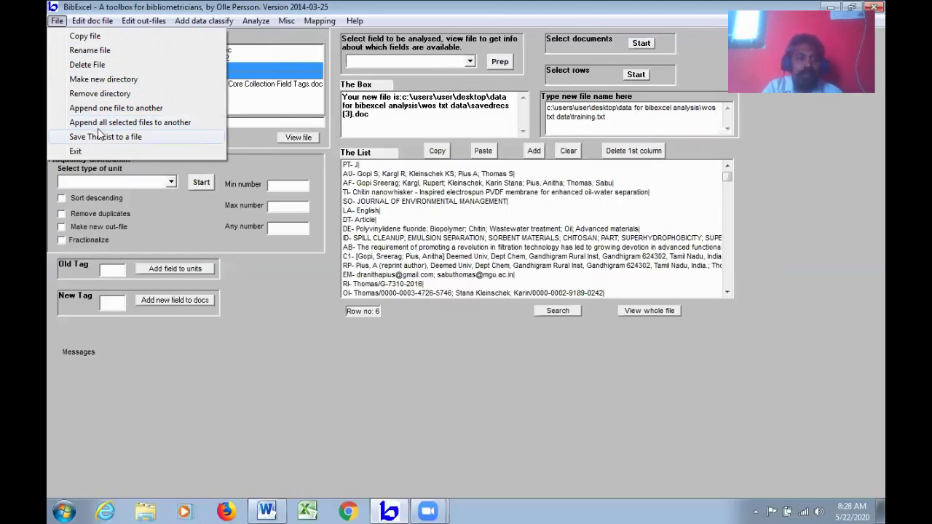
{"action": "left_click", "coordinate": [161, 124]}
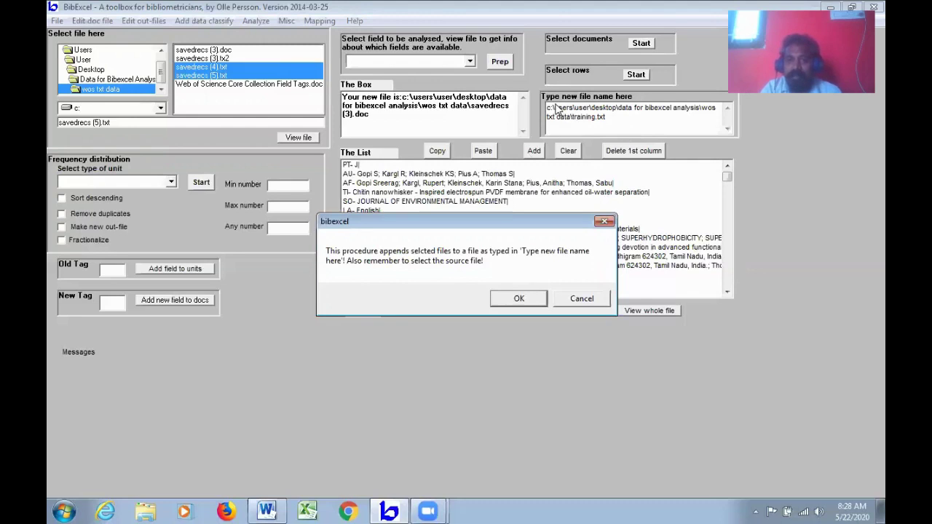
{"action": "left_click", "coordinate": [530, 298]}
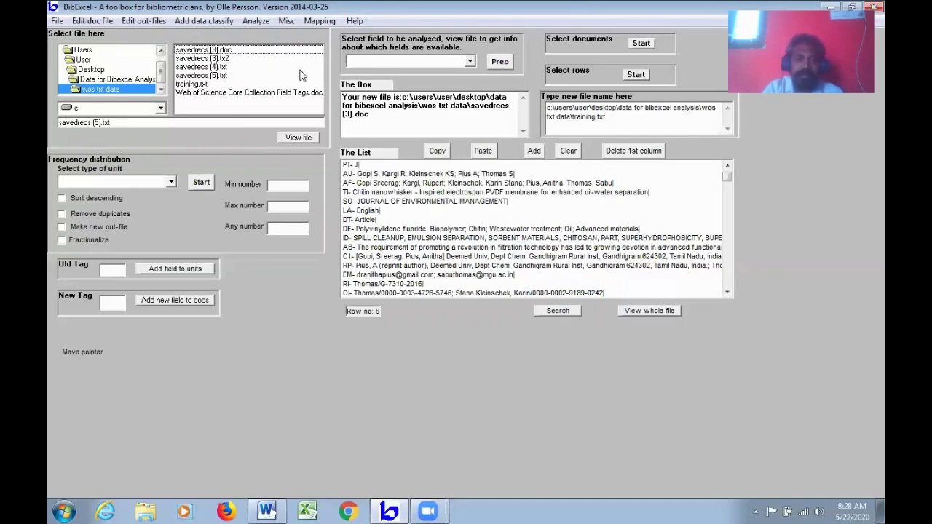
Step: Replace line feeds with carriage returns in training.txt, without keeping the downloaded version
{"action": "left_click", "coordinate": [202, 85]}
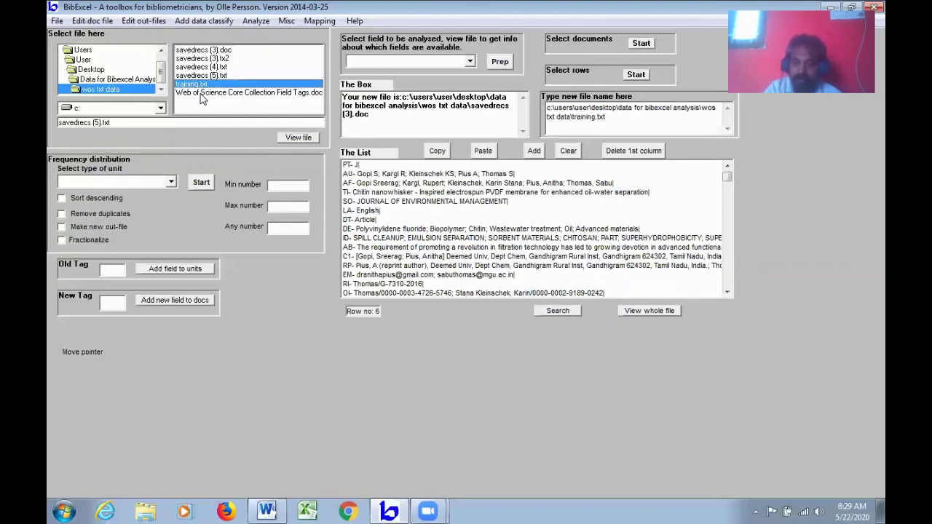
{"action": "left_click", "coordinate": [92, 22]}
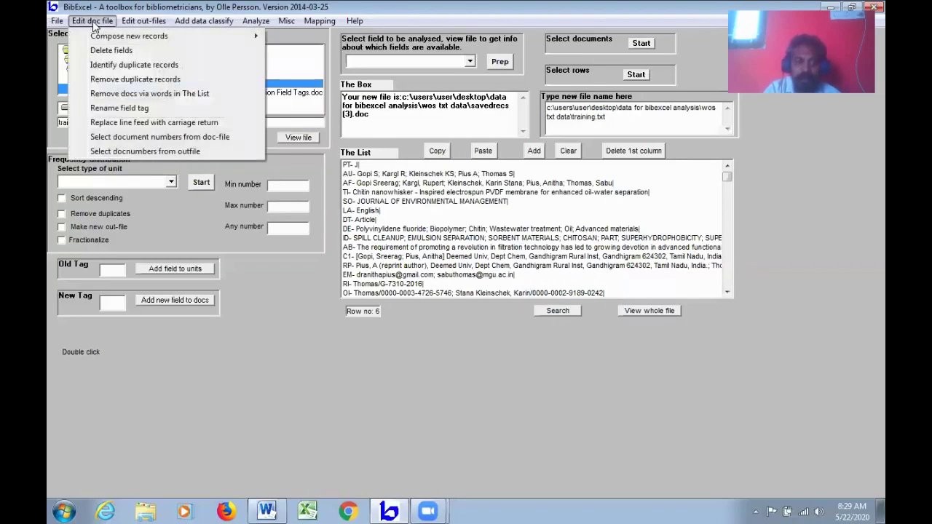
{"action": "left_click", "coordinate": [186, 124]}
{"action": "left_click", "coordinate": [538, 298]}
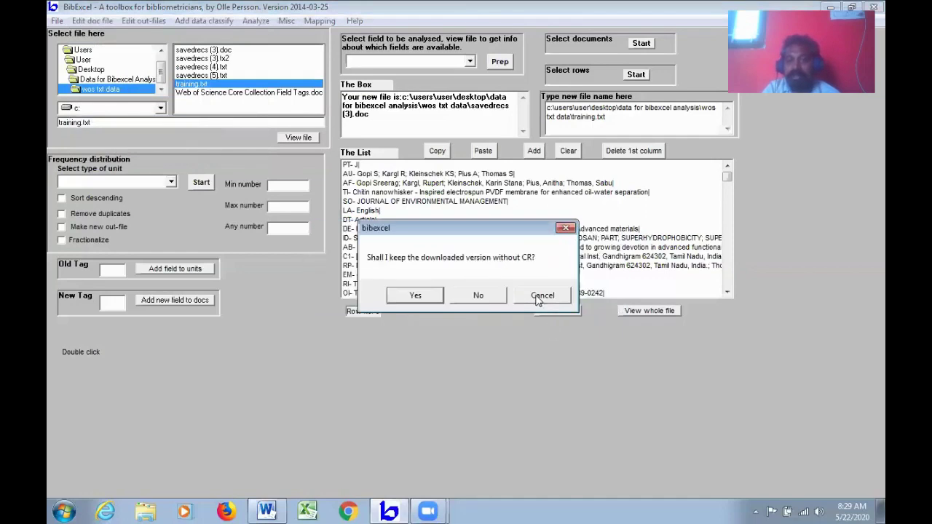
{"action": "left_click", "coordinate": [479, 295]}
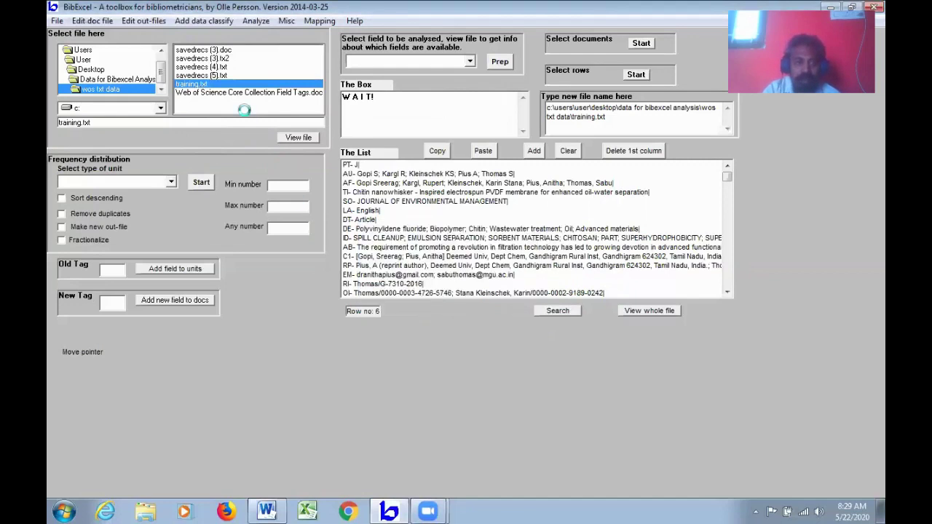
Step: Convert training.tx2 from Web of Science plain text to Dialog format, keeping the DOI numbers, and select the resulting training.doc
{"action": "left_click", "coordinate": [215, 85]}
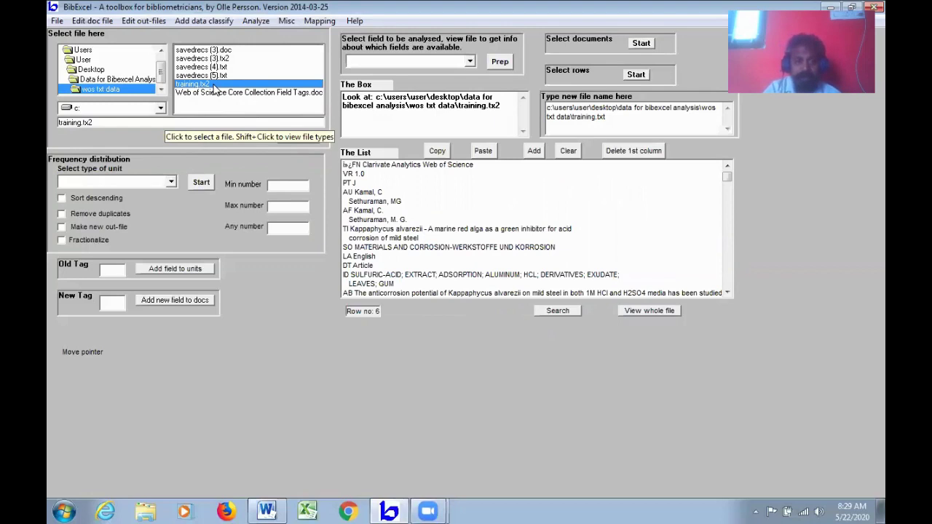
{"action": "left_click", "coordinate": [288, 22]}
{"action": "mouse_move", "coordinate": [324, 43]}
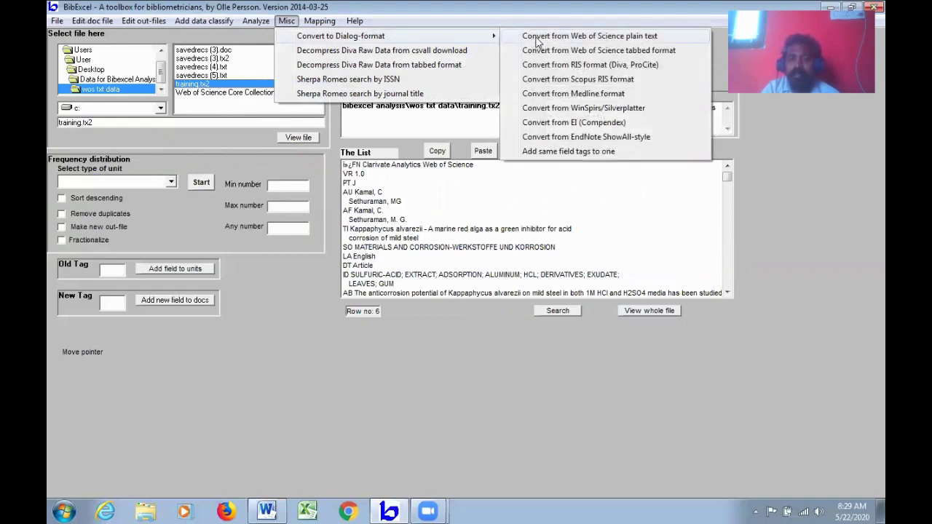
{"action": "left_click", "coordinate": [624, 38]}
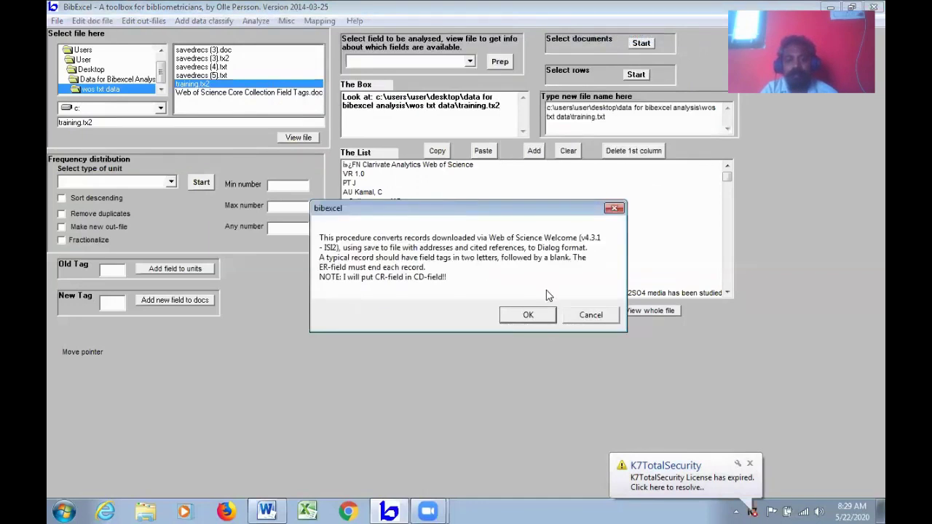
{"action": "left_click", "coordinate": [546, 319]}
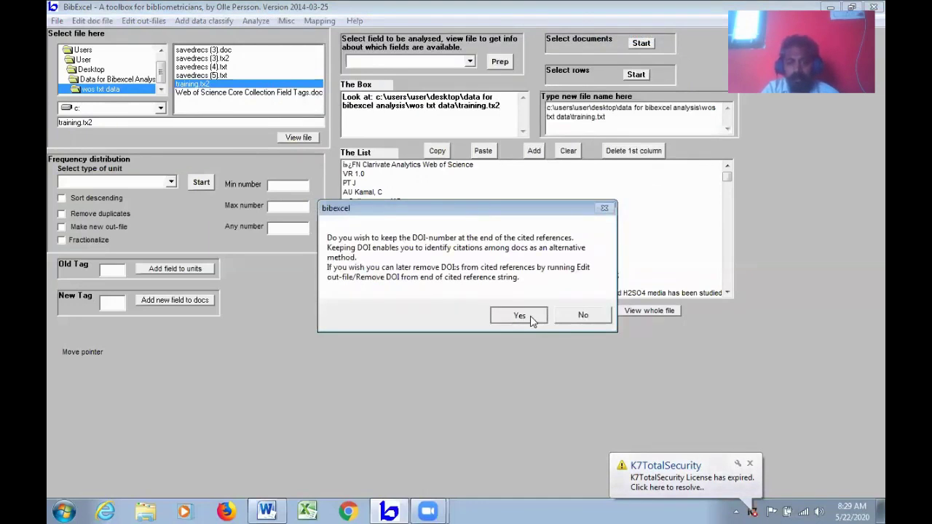
{"action": "left_click", "coordinate": [531, 317]}
{"action": "left_click", "coordinate": [750, 464]}
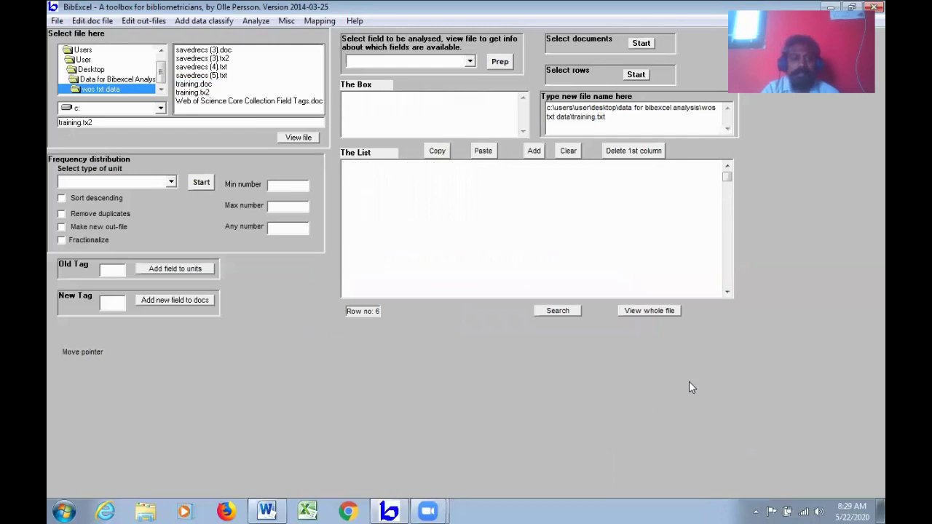
{"action": "left_click", "coordinate": [196, 85]}
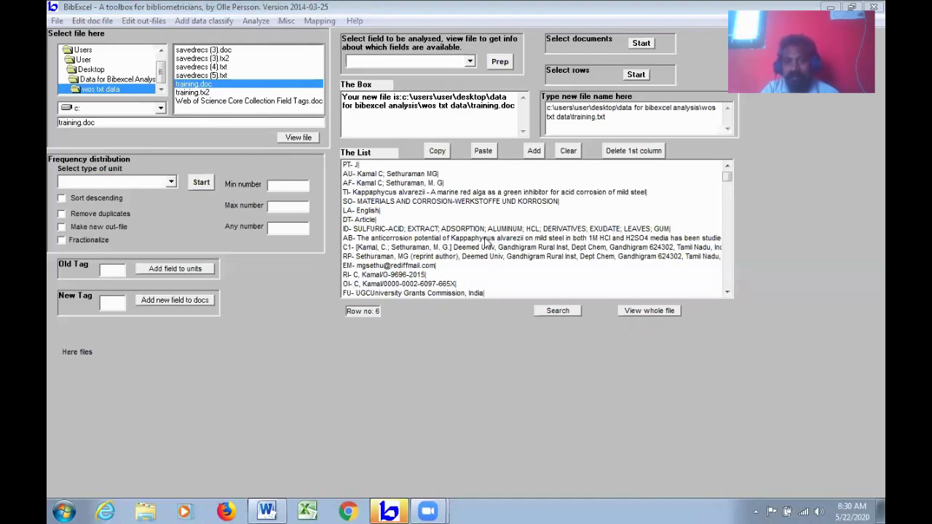
Step: Switch to the Web of Science Core Collection Field Tags document in Word and examine the tags from FN to C1
{"action": "left_click", "coordinate": [273, 510]}
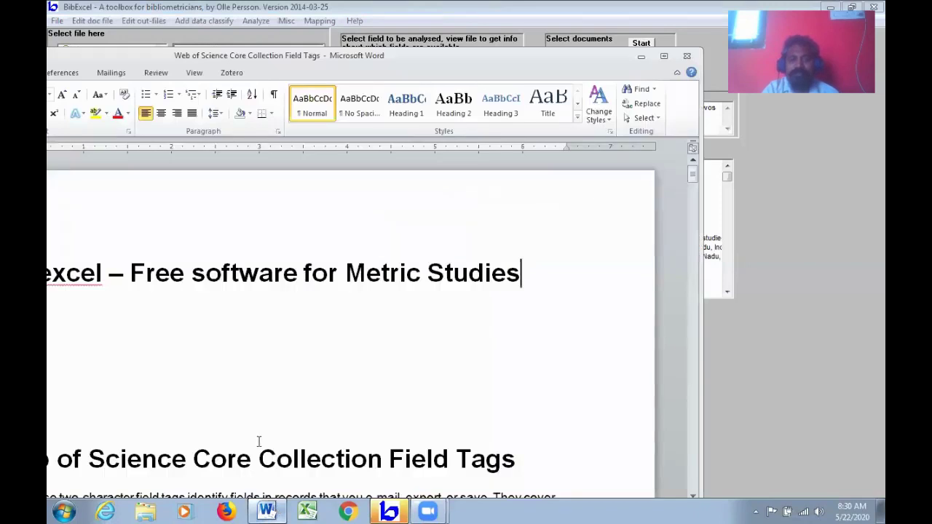
{"action": "left_click", "coordinate": [664, 59]}
{"action": "scroll", "coordinate": [623, 233], "scroll_direction": "down", "scroll_amount": 5}
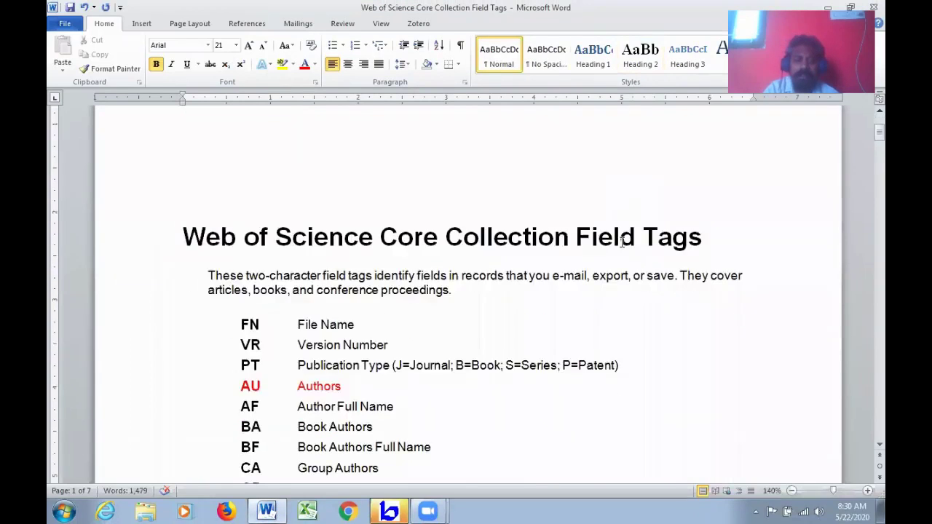
{"action": "scroll", "coordinate": [622, 237], "scroll_direction": "up", "scroll_amount": 1}
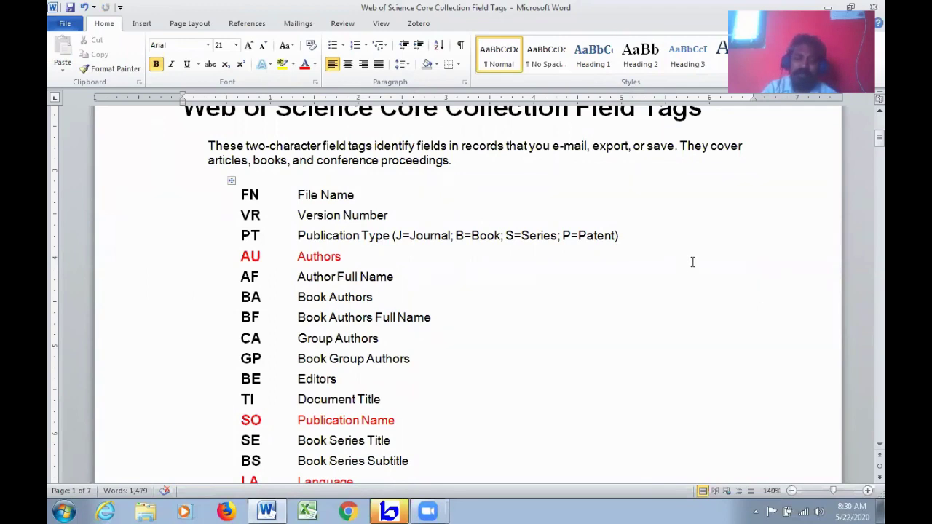
{"action": "scroll", "coordinate": [692, 262], "scroll_direction": "down", "scroll_amount": 1}
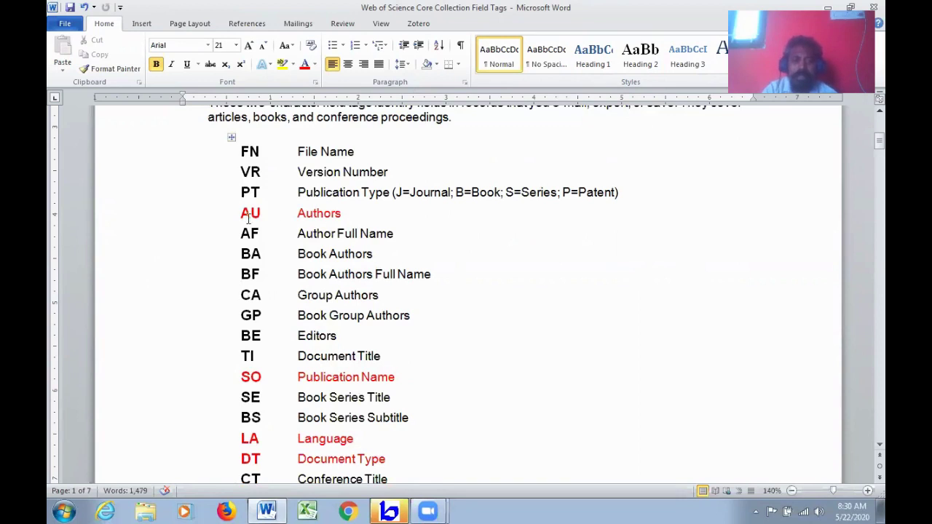
{"action": "scroll", "coordinate": [291, 216], "scroll_direction": "down", "scroll_amount": 3}
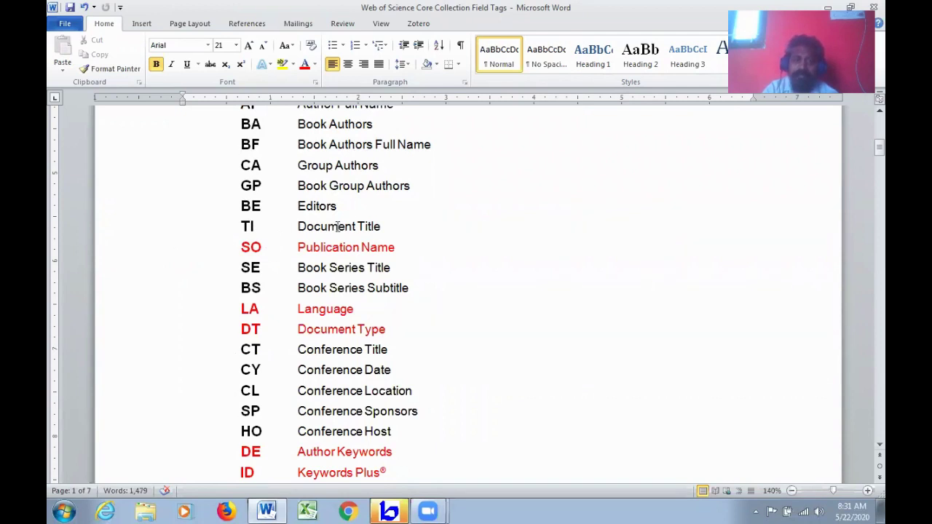
{"action": "scroll", "coordinate": [375, 227], "scroll_direction": "down", "scroll_amount": 2}
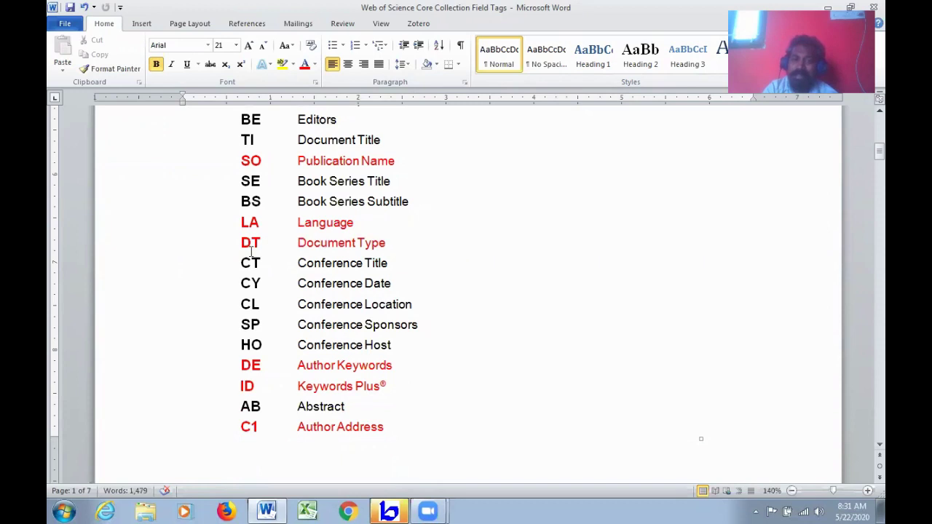
{"action": "scroll", "coordinate": [418, 260], "scroll_direction": "down", "scroll_amount": 3}
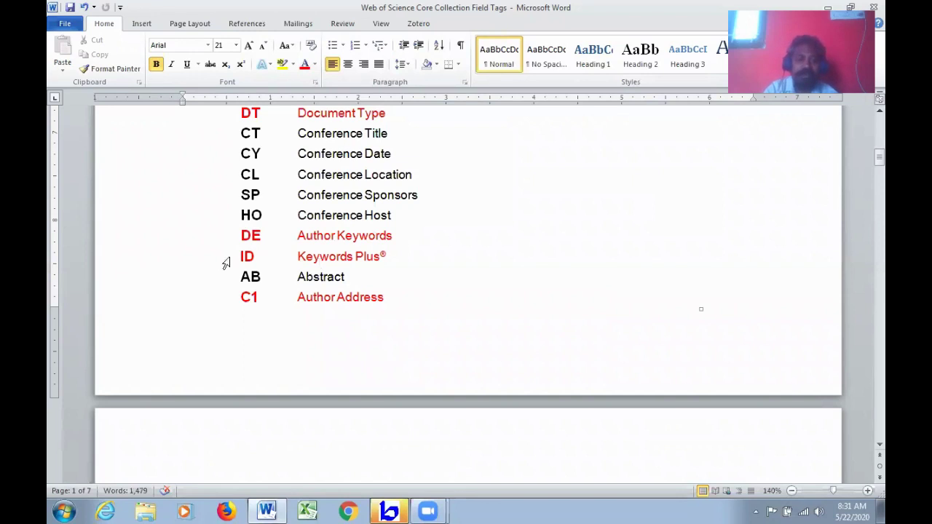
{"action": "scroll", "coordinate": [388, 264], "scroll_direction": "down", "scroll_amount": 1}
{"action": "scroll", "coordinate": [388, 263], "scroll_direction": "down", "scroll_amount": 2}
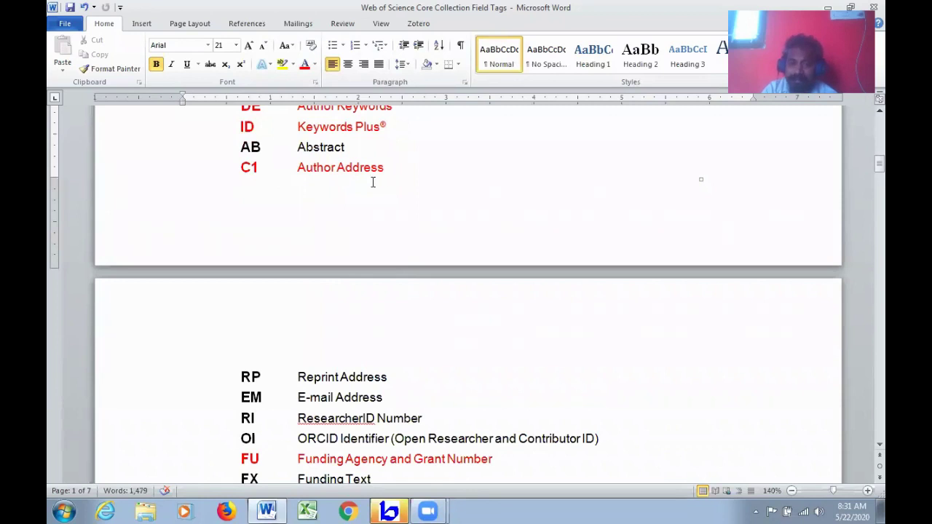
Step: Examine the field tags from RP to EF, covering funding, citation, usage, publisher, year and subject fields, and skim the Advanced Search Field Tags section
{"action": "scroll", "coordinate": [401, 188], "scroll_direction": "down", "scroll_amount": 4}
{"action": "scroll", "coordinate": [400, 188], "scroll_direction": "down", "scroll_amount": 3}
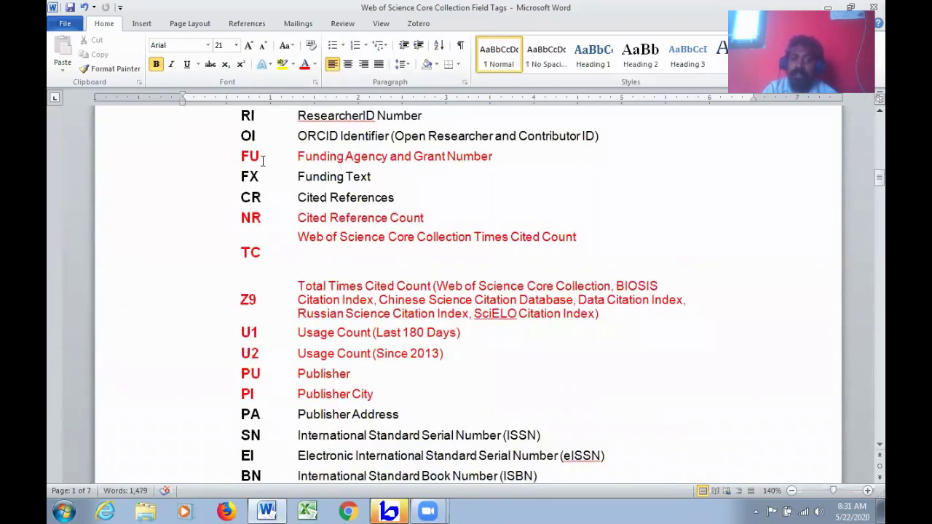
{"action": "left_click", "coordinate": [297, 158]}
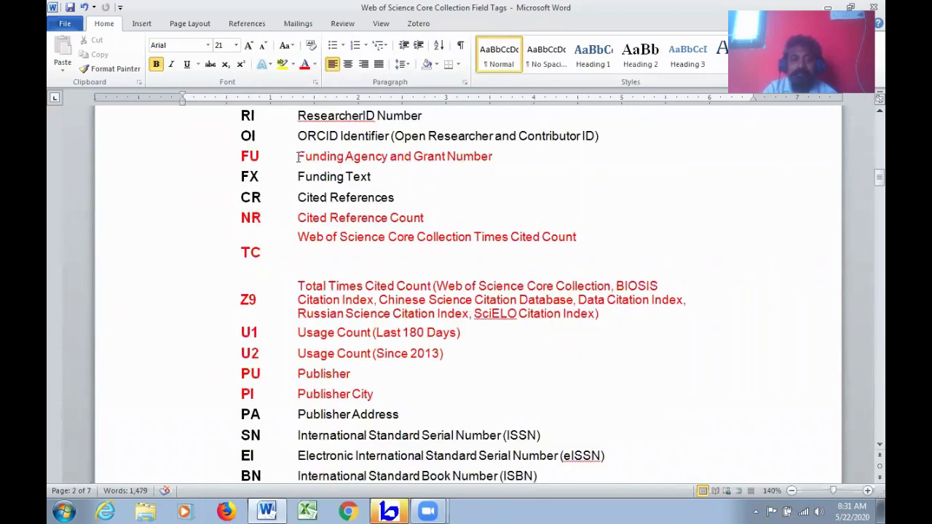
{"action": "scroll", "coordinate": [298, 158], "scroll_direction": "down", "scroll_amount": 1}
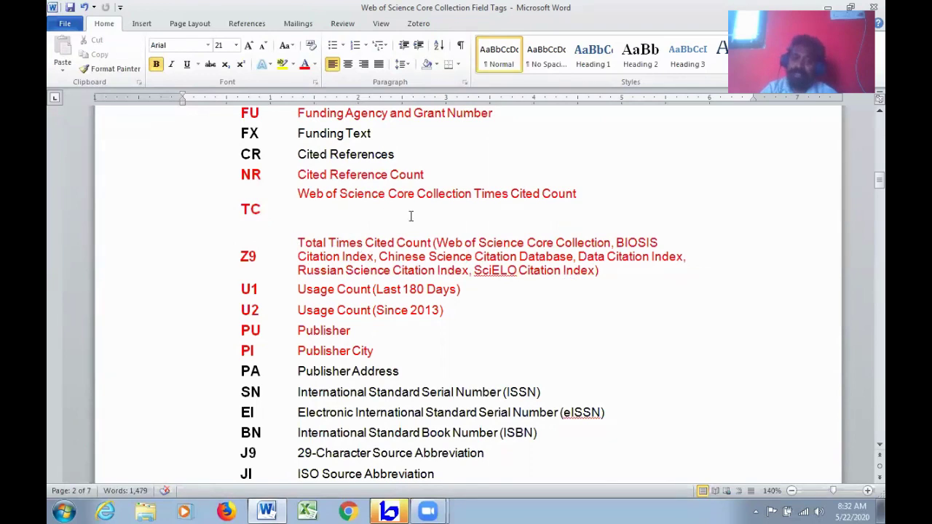
{"action": "scroll", "coordinate": [411, 216], "scroll_direction": "down", "scroll_amount": 1}
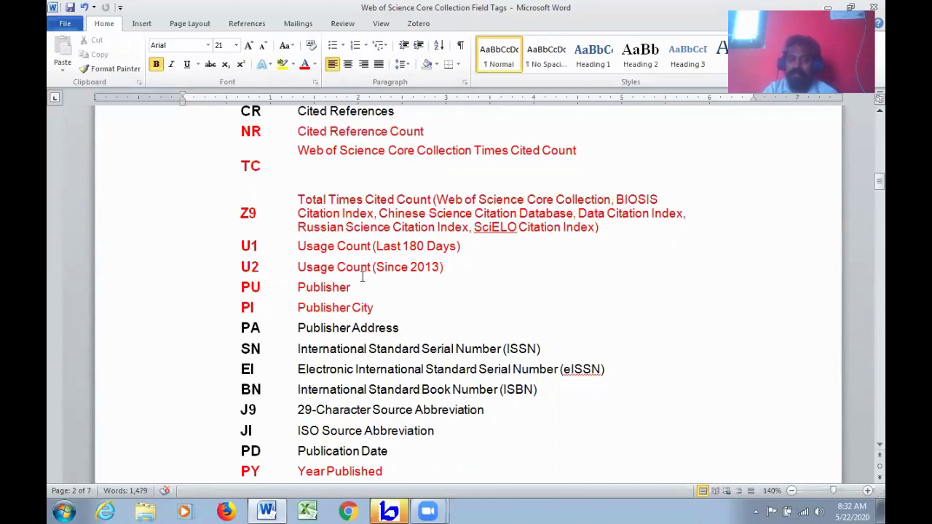
{"action": "scroll", "coordinate": [393, 270], "scroll_direction": "down", "scroll_amount": 1}
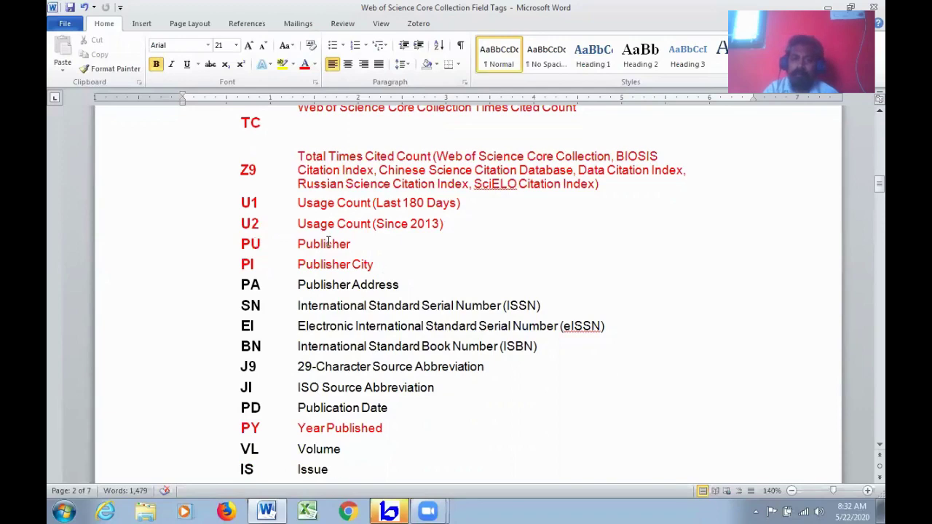
{"action": "scroll", "coordinate": [355, 267], "scroll_direction": "down", "scroll_amount": 4}
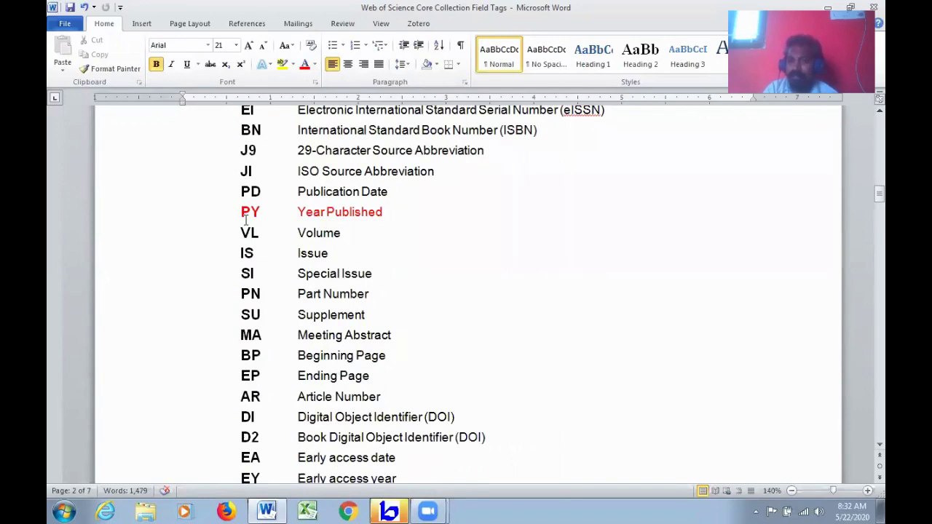
{"action": "scroll", "coordinate": [380, 234], "scroll_direction": "down", "scroll_amount": 8}
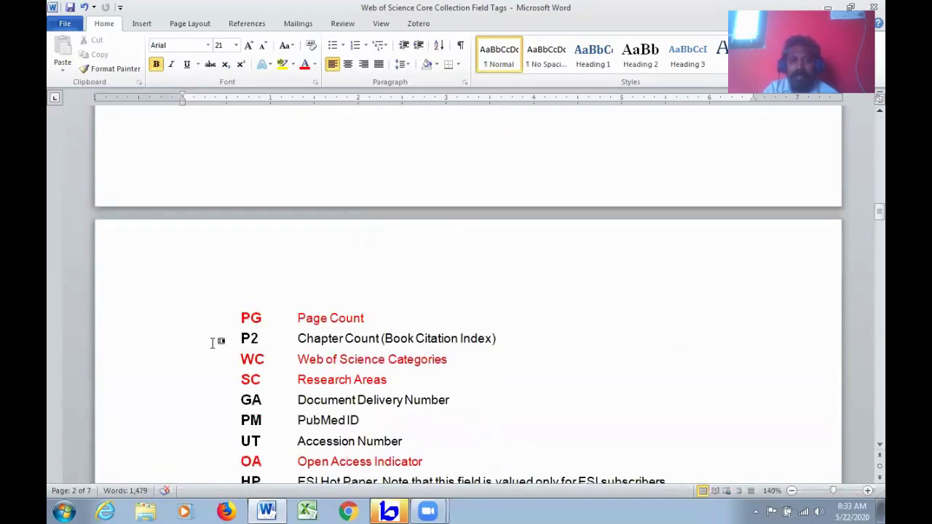
{"action": "scroll", "coordinate": [277, 322], "scroll_direction": "down", "scroll_amount": 2}
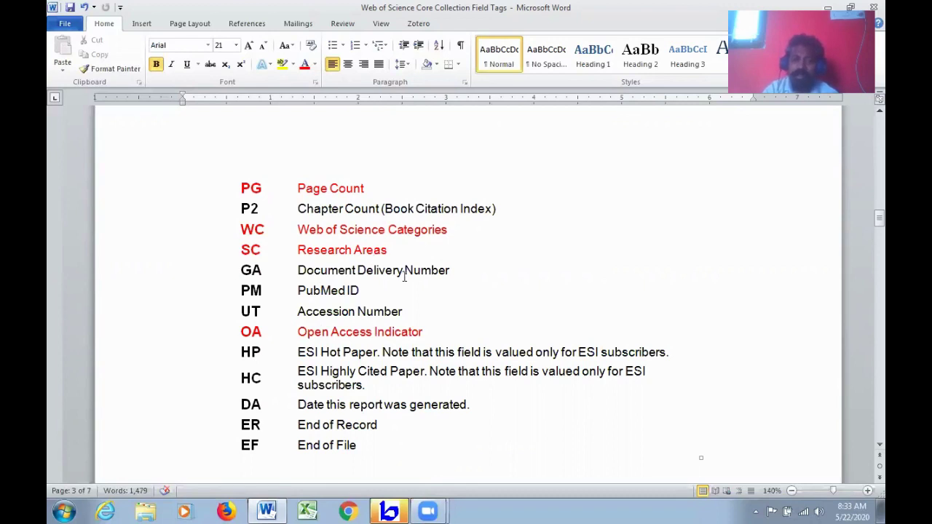
{"action": "scroll", "coordinate": [403, 277], "scroll_direction": "down", "scroll_amount": 3}
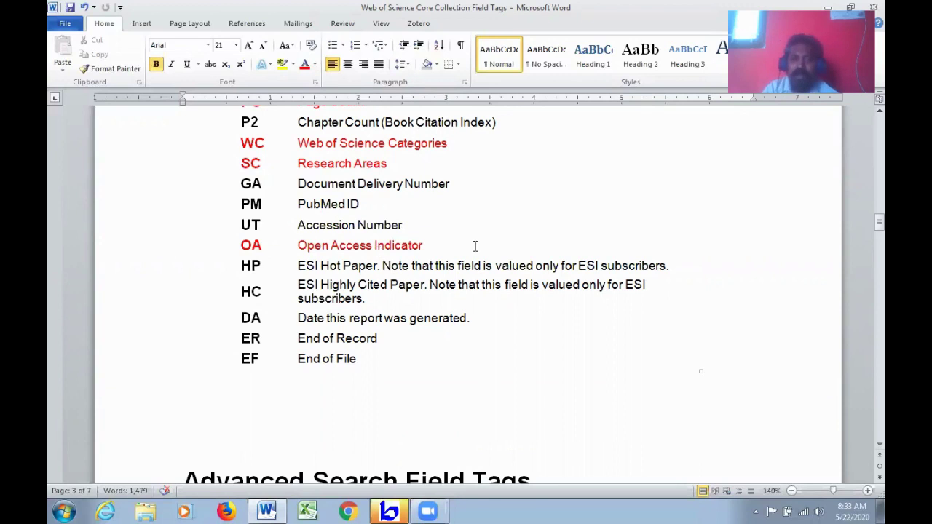
{"action": "scroll", "coordinate": [489, 245], "scroll_direction": "down", "scroll_amount": 13}
{"action": "scroll", "coordinate": [489, 269], "scroll_direction": "down", "scroll_amount": 6}
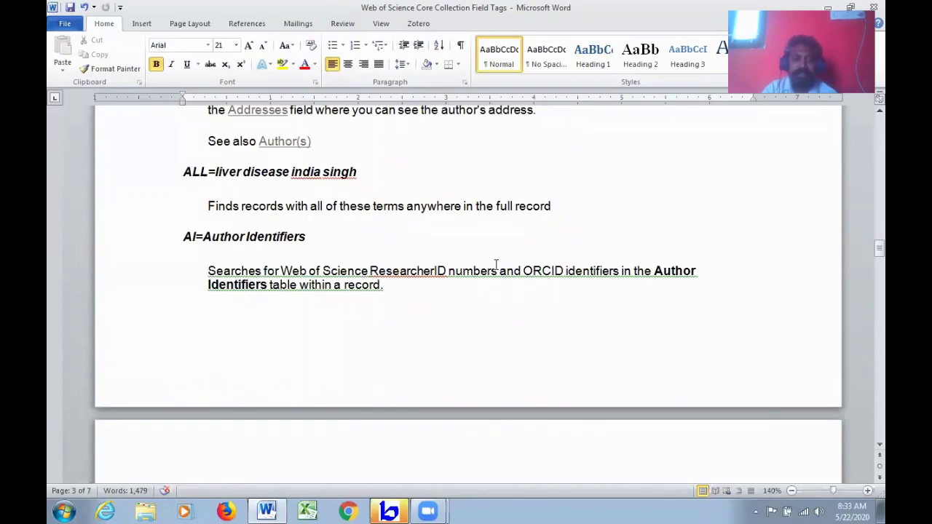
Step: Return to the start of the tag table and point out the red AU, SO, LA and DT tags by selecting them
{"action": "scroll", "coordinate": [495, 263], "scroll_direction": "up", "scroll_amount": 19}
{"action": "scroll", "coordinate": [495, 265], "scroll_direction": "up", "scroll_amount": 9}
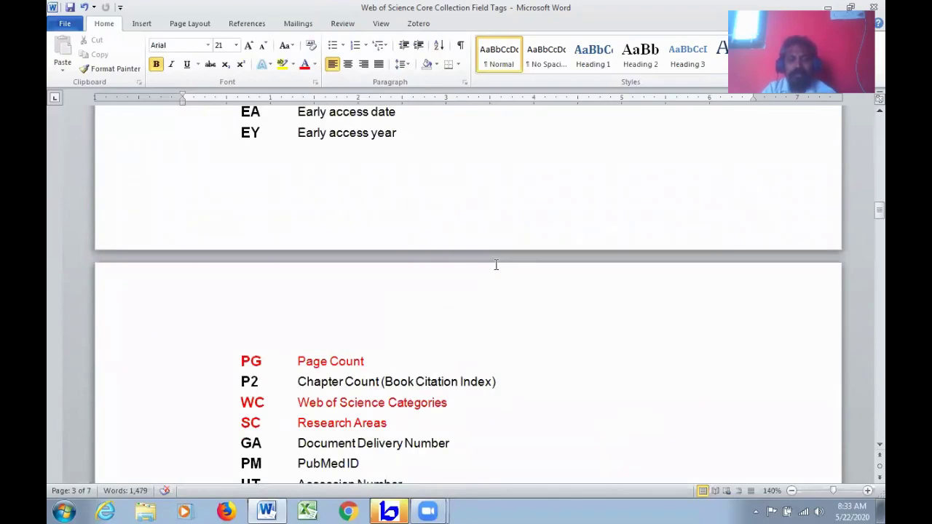
{"action": "scroll", "coordinate": [496, 264], "scroll_direction": "up", "scroll_amount": 20}
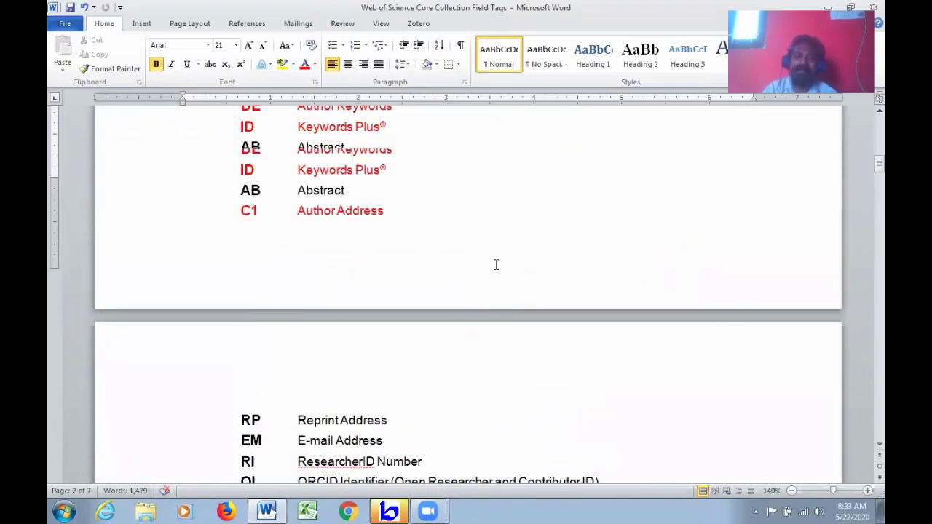
{"action": "scroll", "coordinate": [496, 265], "scroll_direction": "up", "scroll_amount": 12}
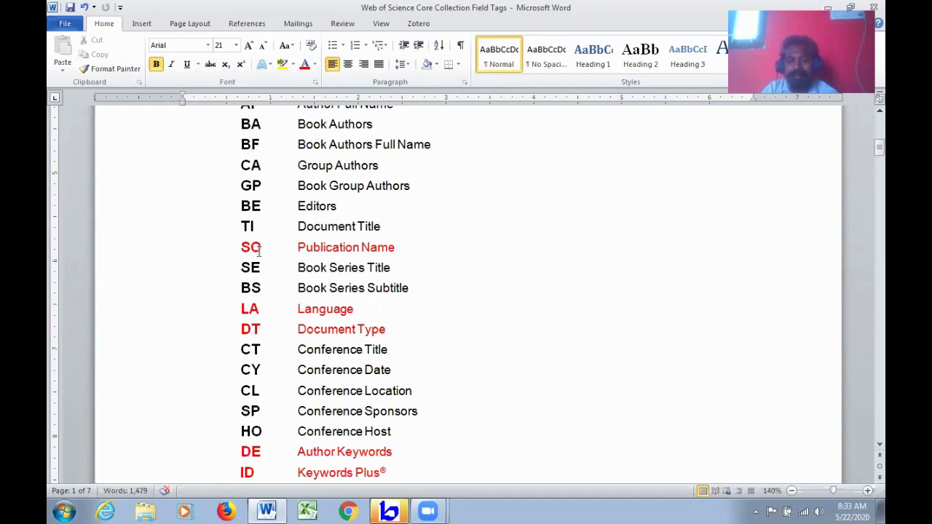
{"action": "scroll", "coordinate": [258, 247], "scroll_direction": "up", "scroll_amount": 6}
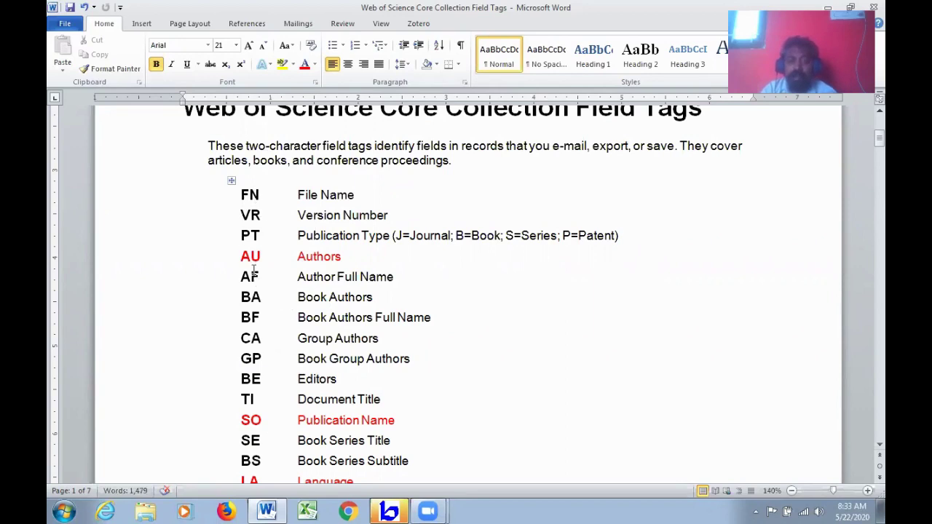
{"action": "left_click_drag", "start_coordinate": [242, 256], "coordinate": [261, 253]}
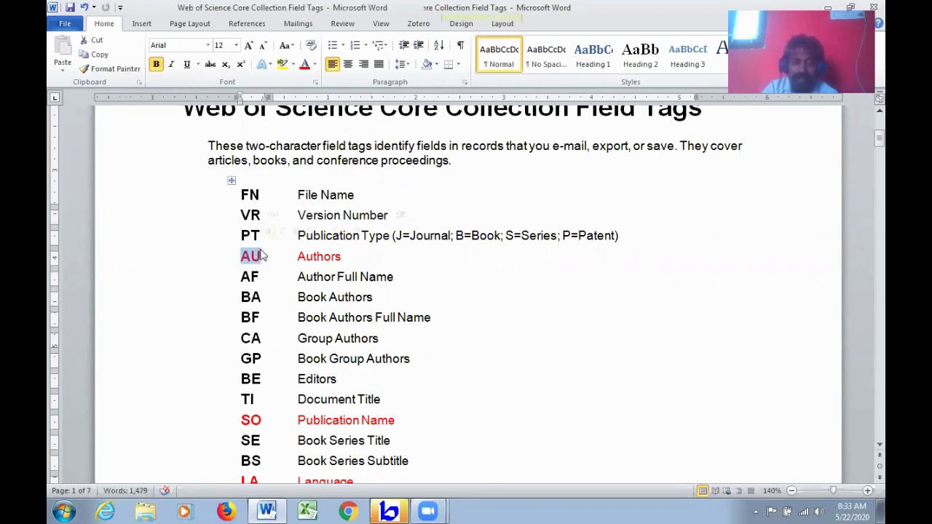
{"action": "scroll", "coordinate": [266, 281], "scroll_direction": "down", "scroll_amount": 2}
{"action": "left_click_drag", "start_coordinate": [248, 334], "coordinate": [260, 333]}
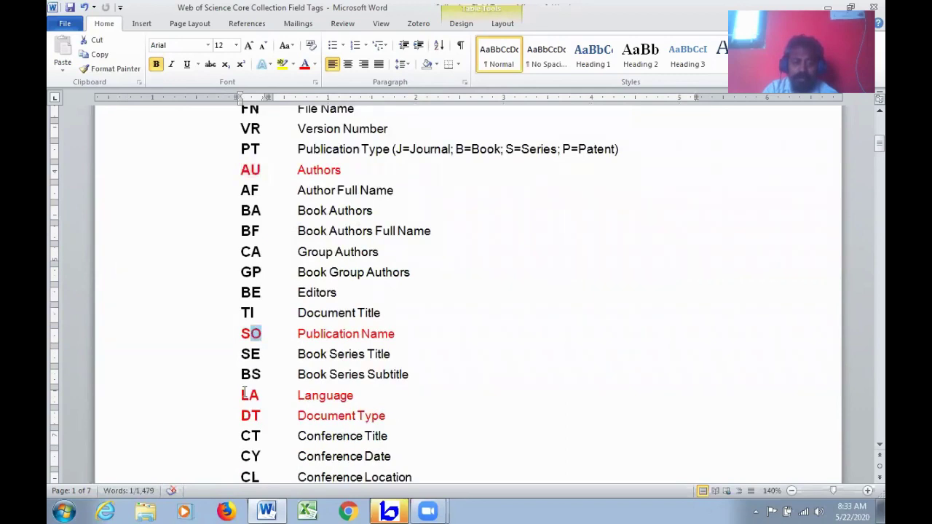
{"action": "left_click_drag", "start_coordinate": [241, 394], "coordinate": [263, 416]}
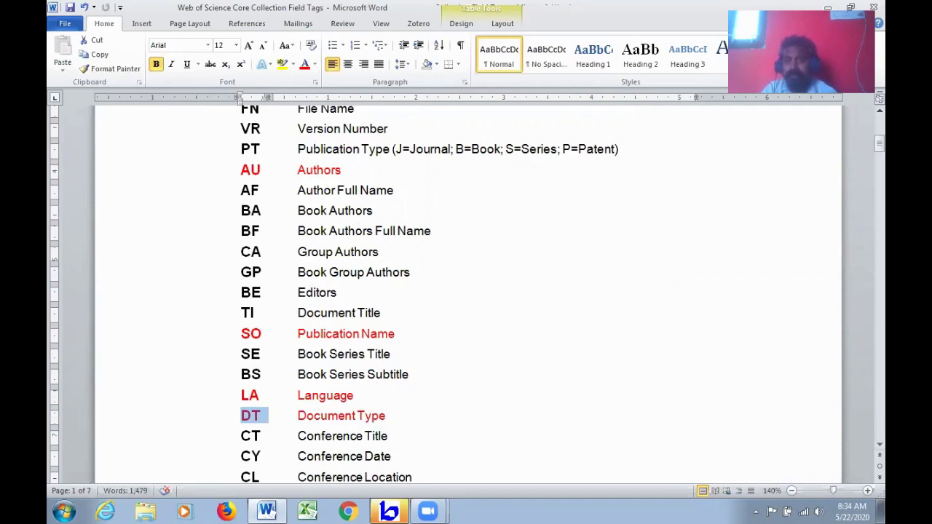
Step: Switch back to BibExcel and prepare an out-file from training.doc with old tag pt and the Whole field intact option
{"action": "left_click", "coordinate": [828, 7]}
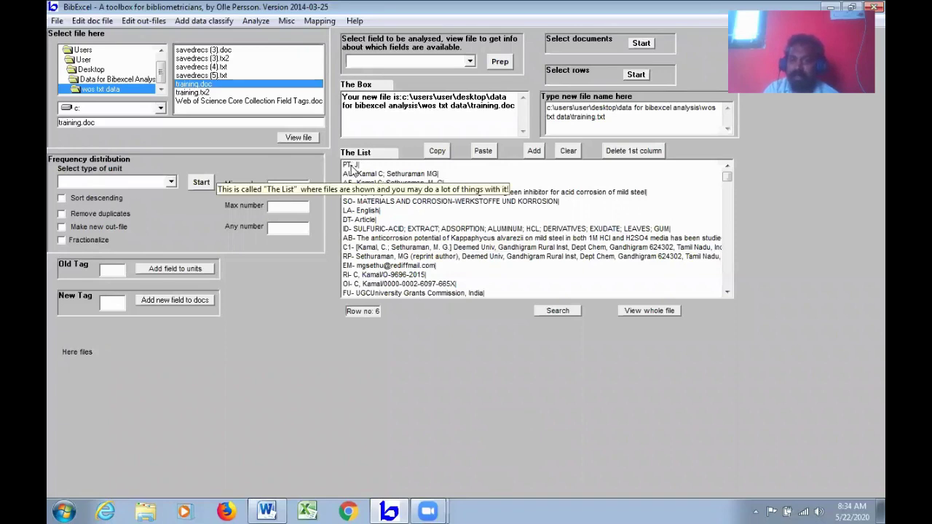
{"action": "left_click", "coordinate": [118, 269]}
{"action": "type", "text": "pt"}
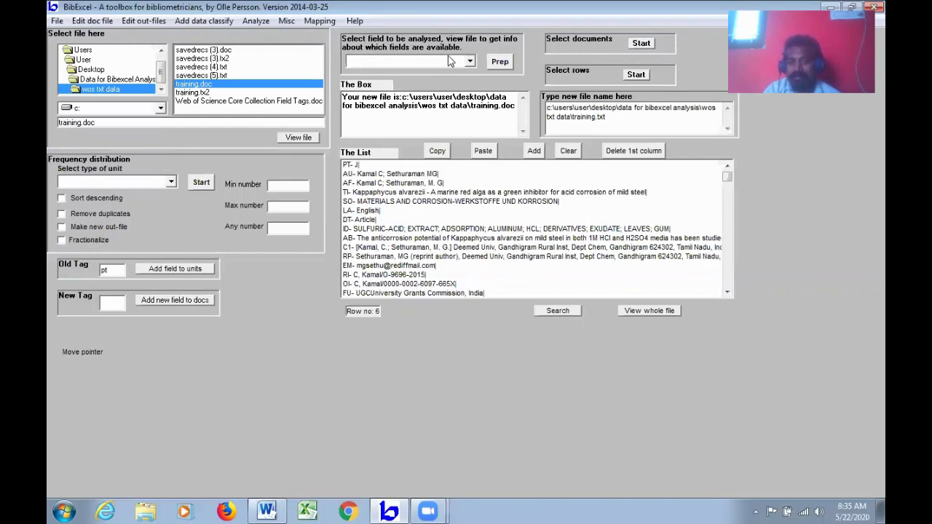
{"action": "left_click", "coordinate": [469, 62]}
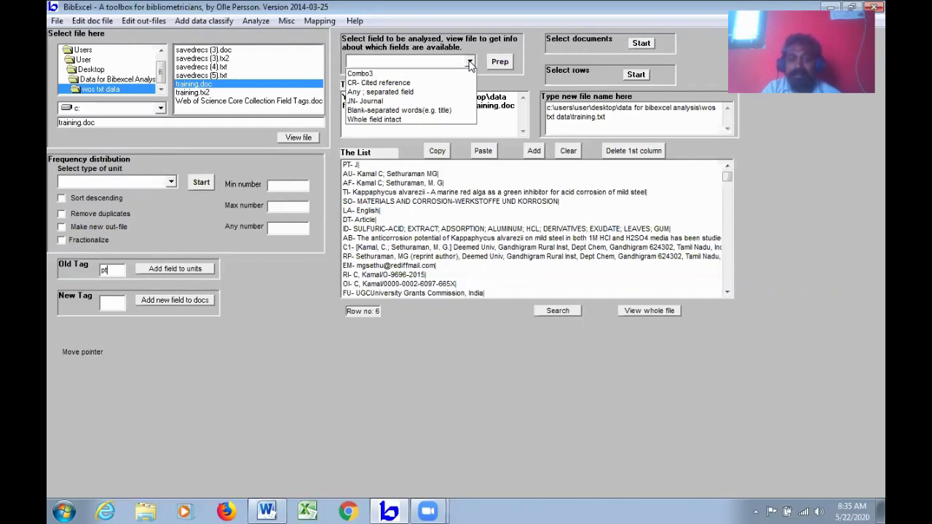
{"action": "left_click", "coordinate": [402, 119]}
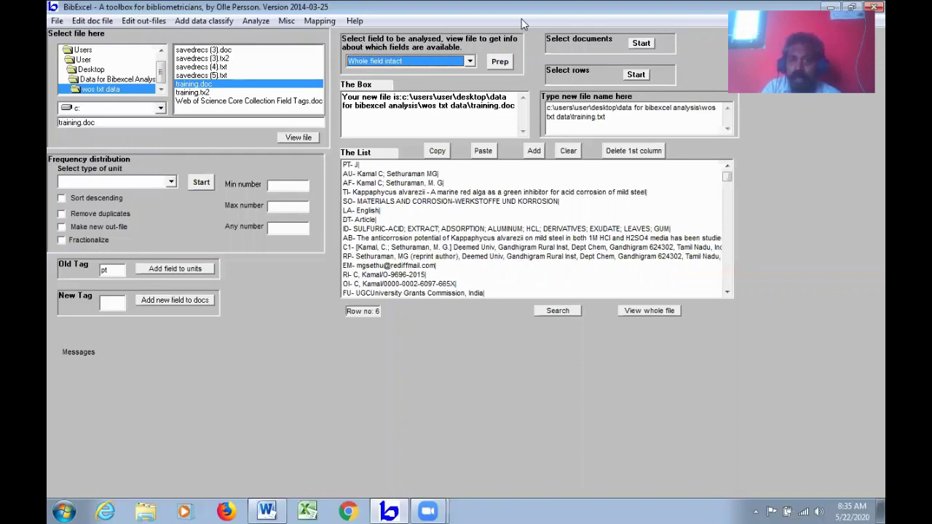
{"action": "left_click", "coordinate": [500, 64]}
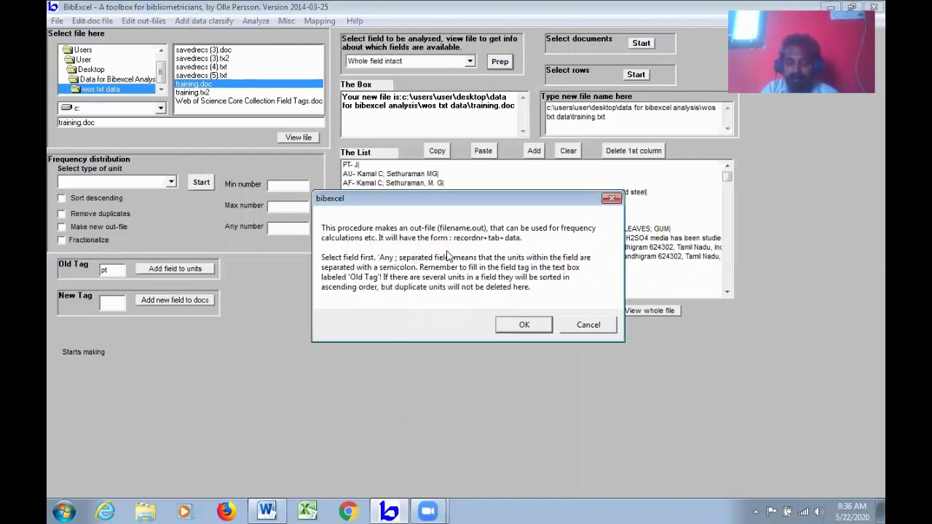
{"action": "left_click", "coordinate": [528, 328]}
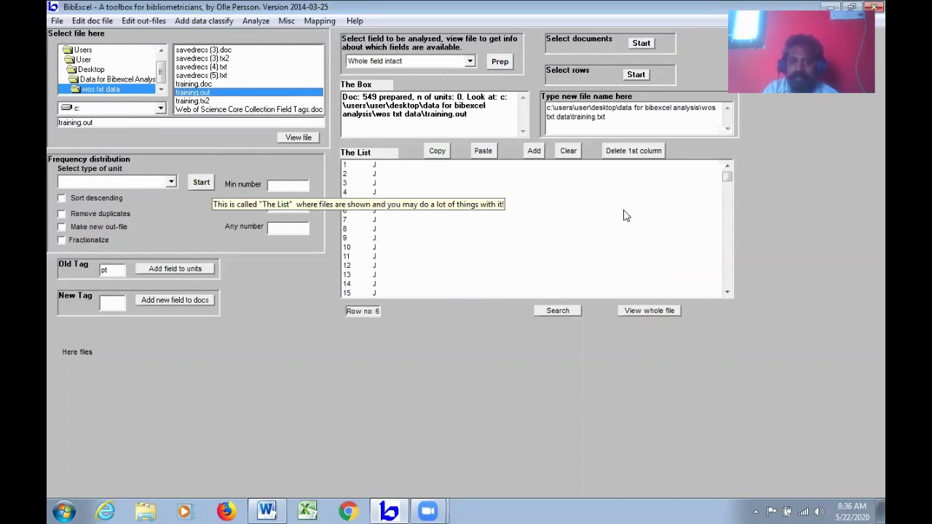
Step: Load the whole training.out file and look through its publication type records from first to last
{"action": "scroll", "coordinate": [725, 196], "scroll_direction": "down", "scroll_amount": 1}
{"action": "left_click_drag", "start_coordinate": [725, 201], "coordinate": [727, 289]}
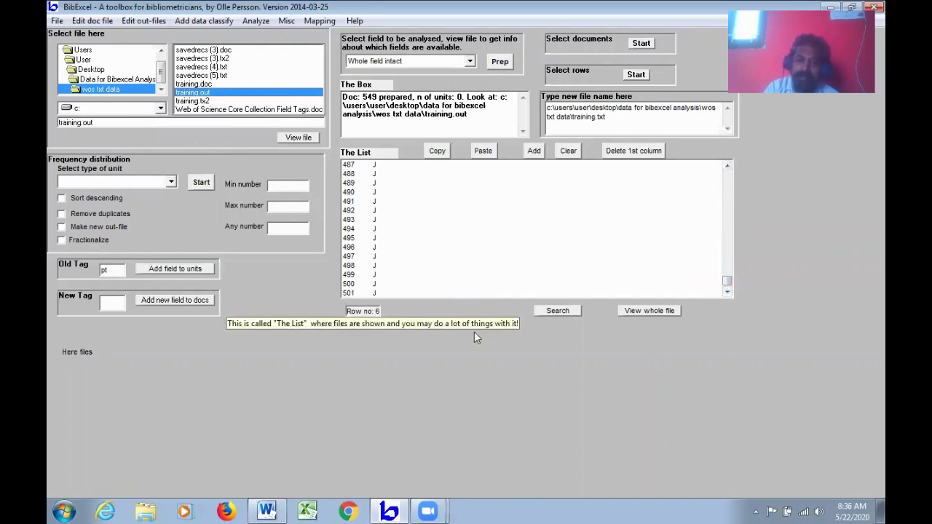
{"action": "left_click", "coordinate": [650, 311]}
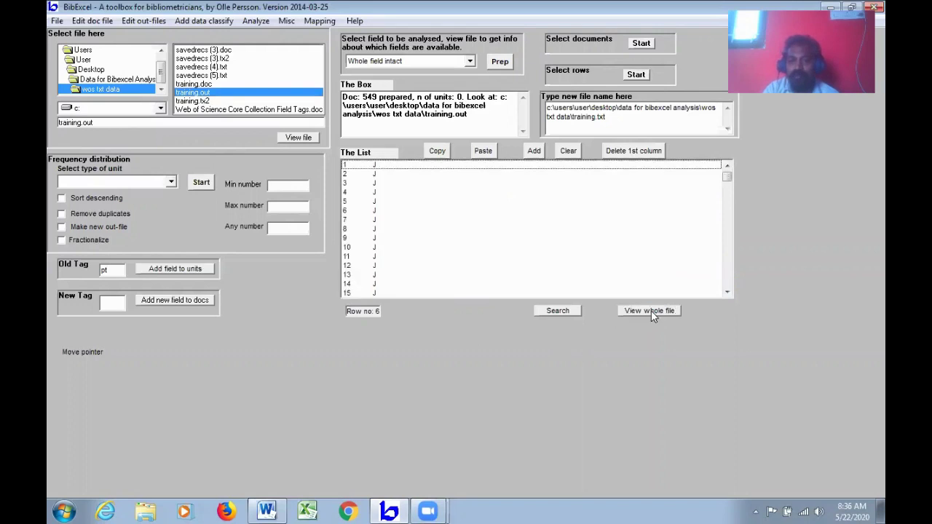
{"action": "left_click_drag", "start_coordinate": [728, 179], "coordinate": [733, 286]}
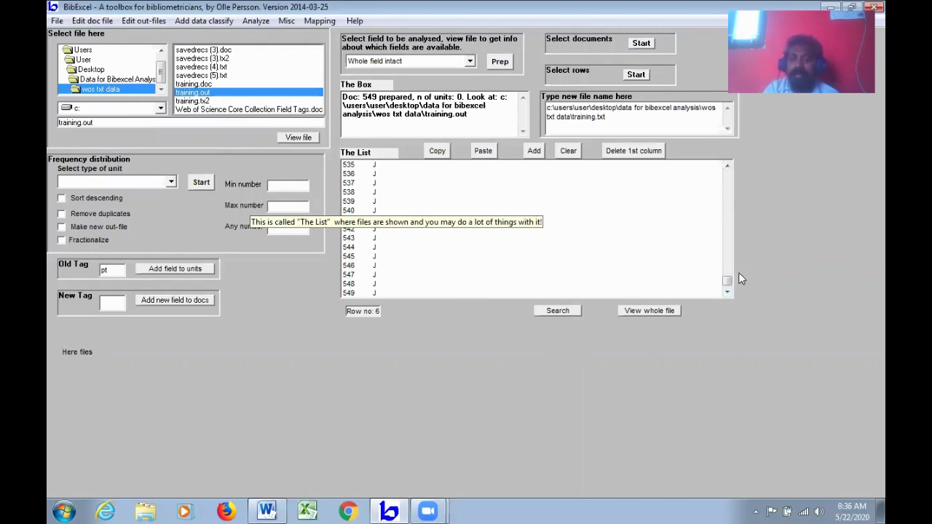
{"action": "left_click_drag", "start_coordinate": [727, 280], "coordinate": [727, 169]}
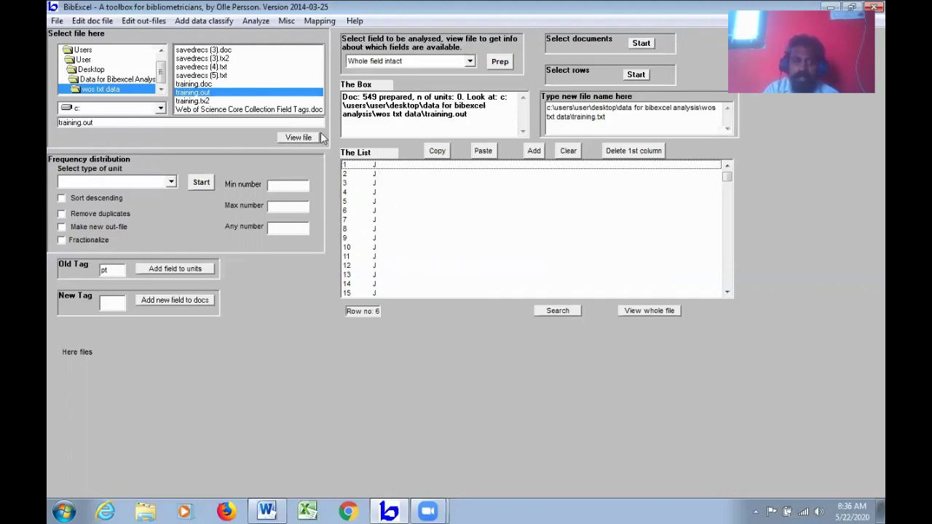
Step: Calculate the frequency distribution of the publication types in training.out by Whole string with descending sort
{"action": "left_click", "coordinate": [171, 181]}
{"action": "left_click", "coordinate": [85, 193]}
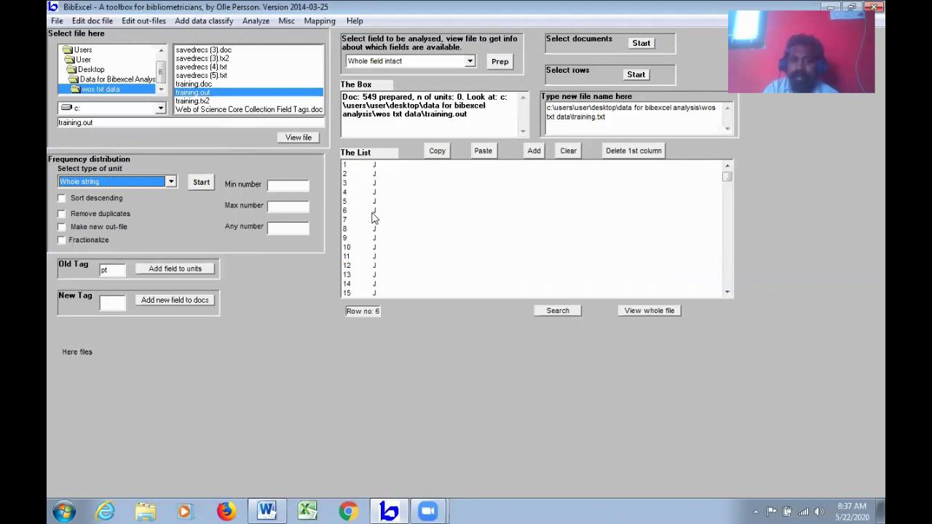
{"action": "left_click", "coordinate": [62, 198]}
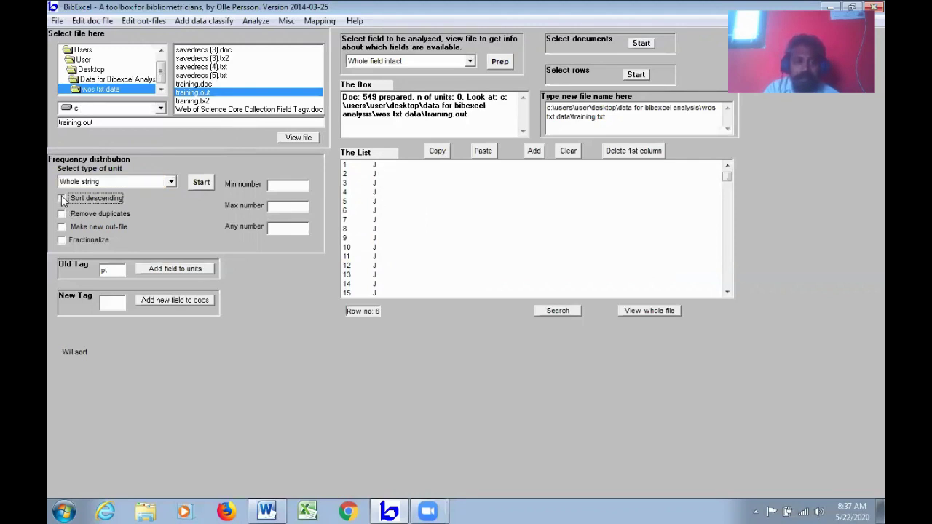
{"action": "left_click", "coordinate": [202, 182]}
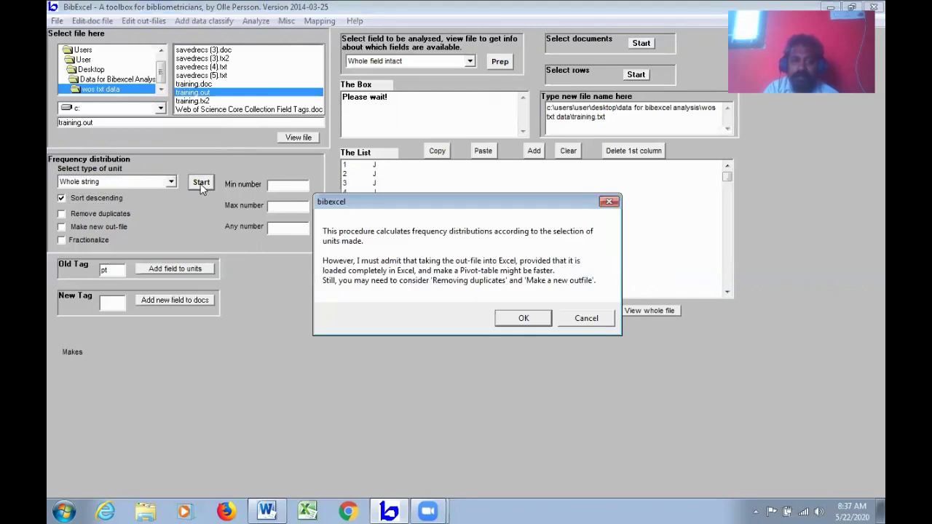
{"action": "left_click", "coordinate": [524, 318]}
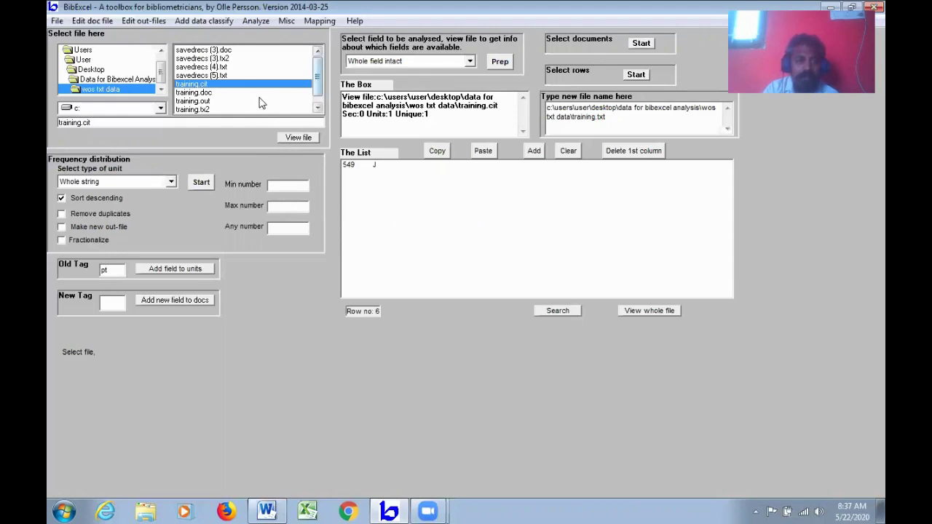
Step: Prepare a language out-file from training.doc with old tag la and Whole field intact, overwriting the existing training.out
{"action": "left_click", "coordinate": [201, 94]}
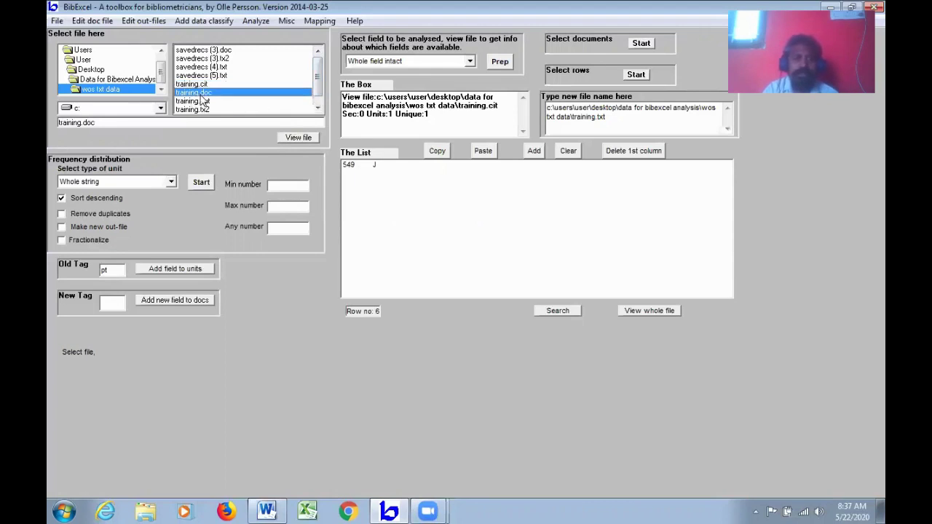
{"action": "left_click", "coordinate": [302, 137]}
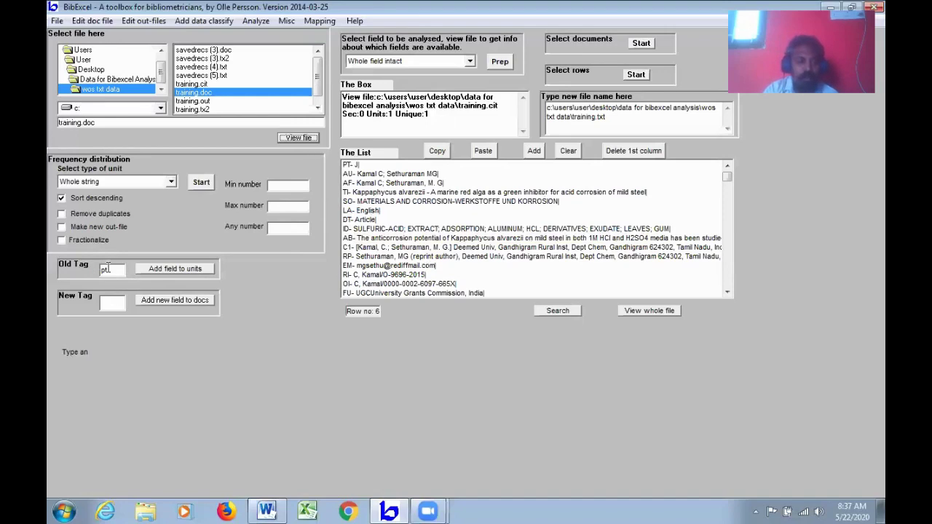
{"action": "left_click_drag", "start_coordinate": [108, 270], "coordinate": [95, 274]}
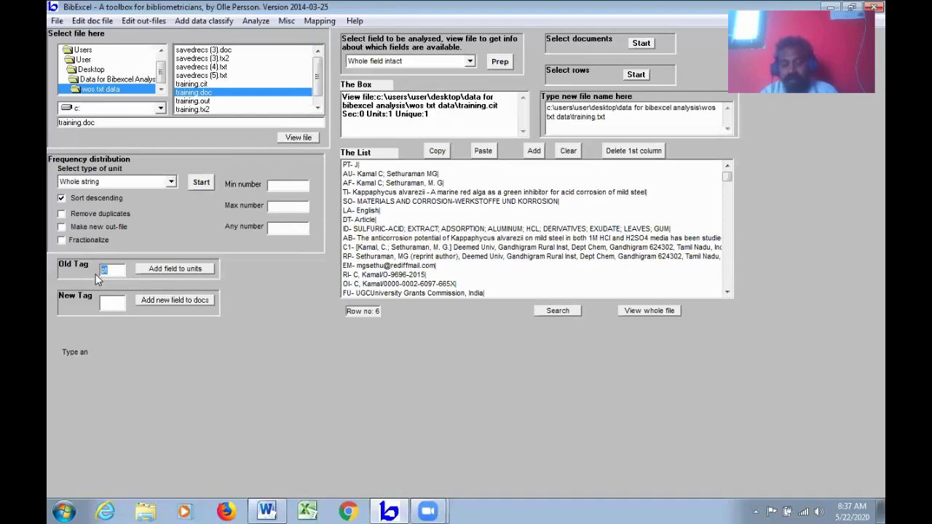
{"action": "type", "text": "la"}
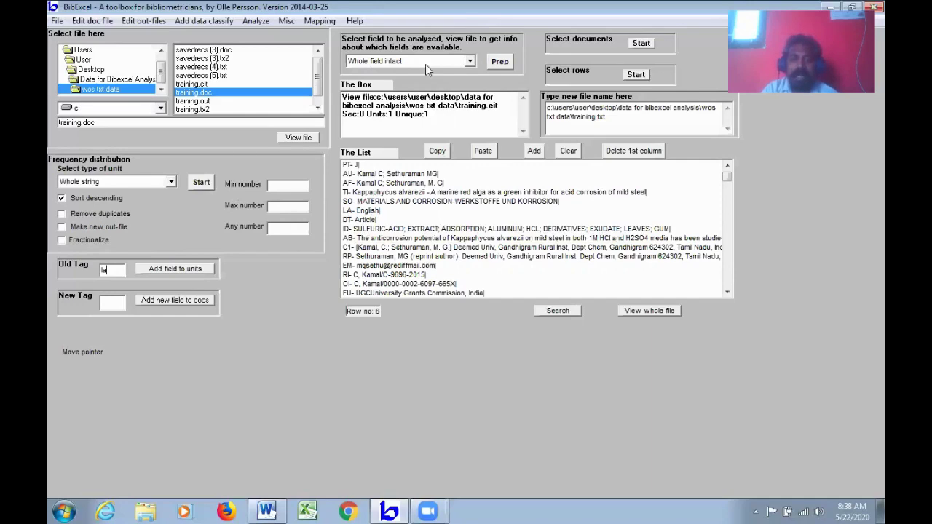
{"action": "left_click", "coordinate": [507, 65]}
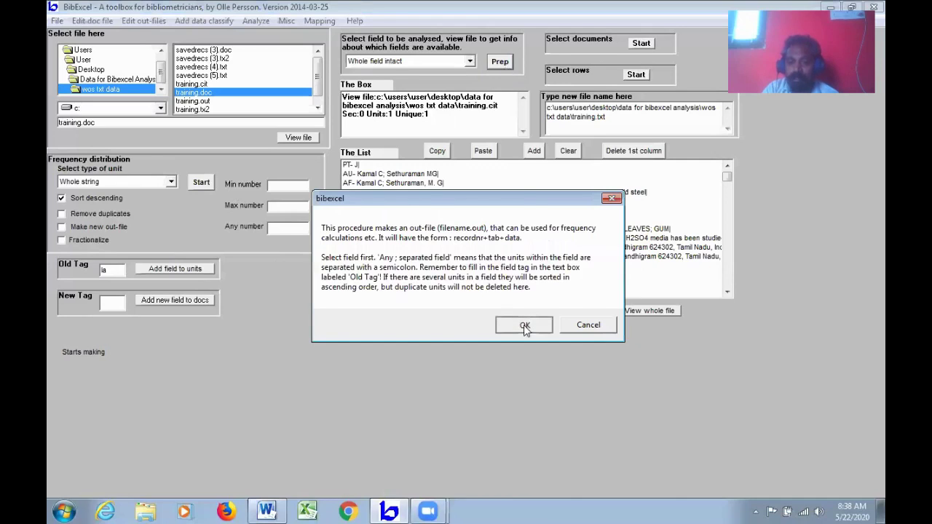
{"action": "left_click", "coordinate": [524, 325]}
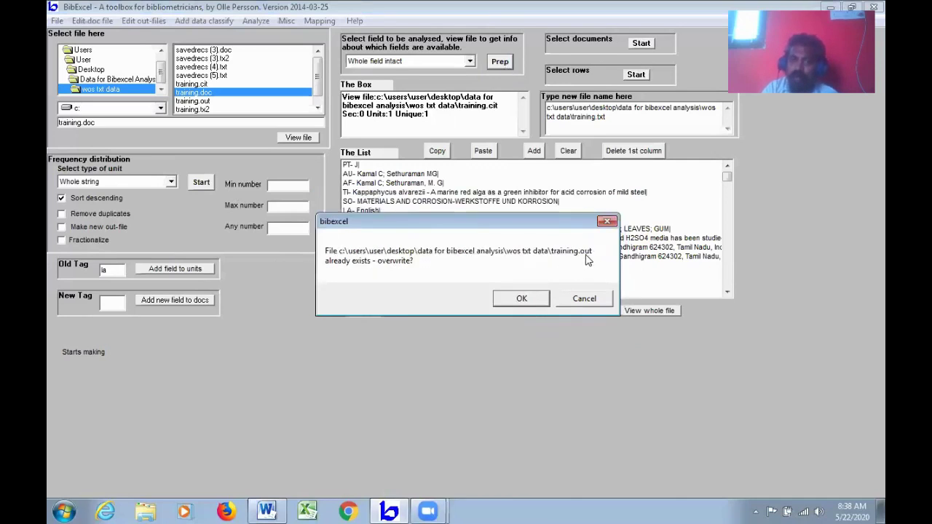
{"action": "left_click", "coordinate": [531, 302]}
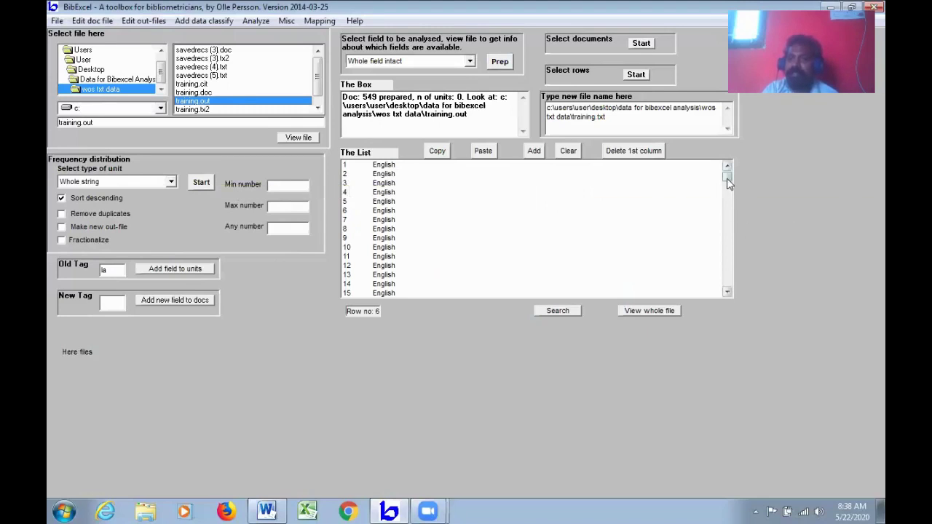
Step: Load the whole language out-file and calculate its Whole string frequency distribution in descending order
{"action": "left_click_drag", "start_coordinate": [727, 177], "coordinate": [733, 297]}
{"action": "left_click", "coordinate": [656, 310]}
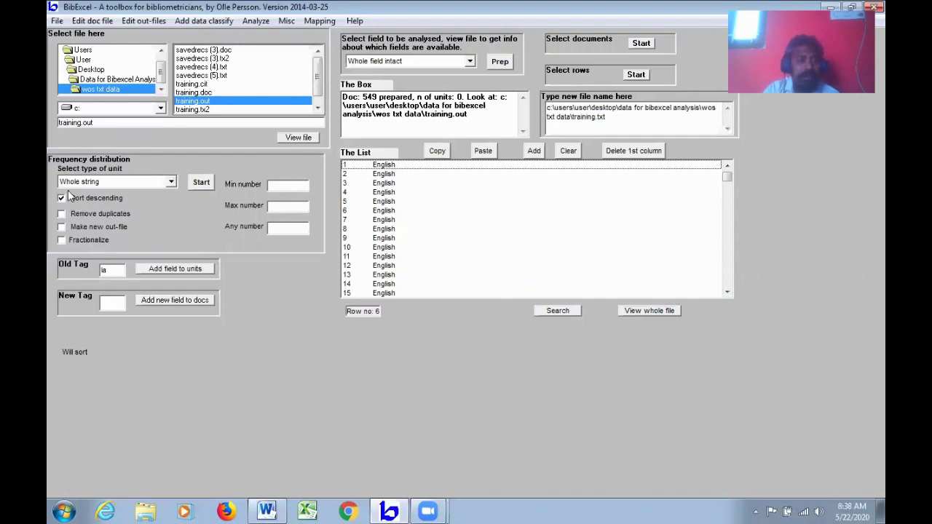
{"action": "left_click", "coordinate": [202, 185]}
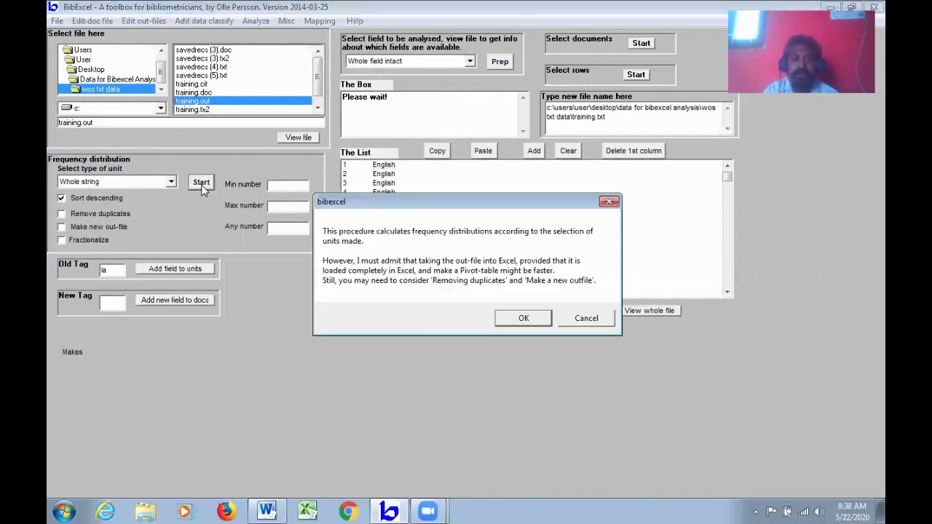
{"action": "left_click", "coordinate": [533, 318]}
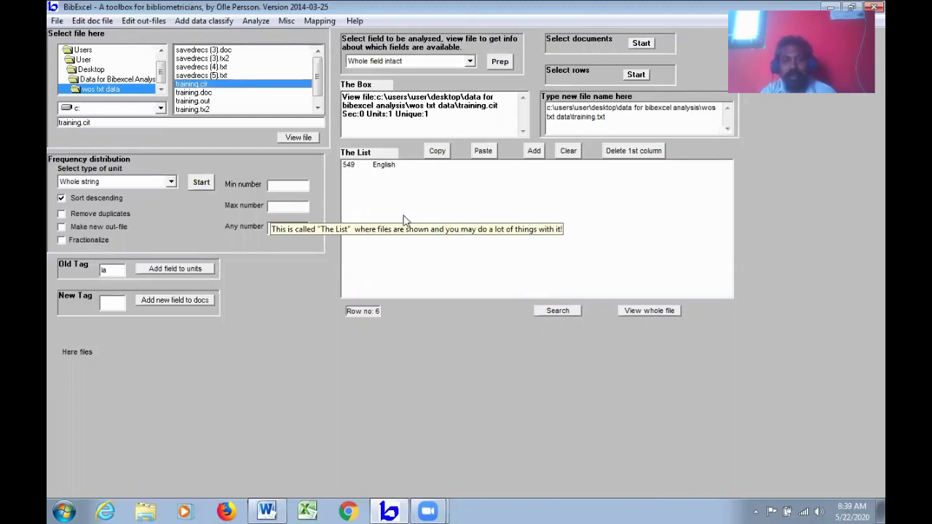
Step: Prepare a document type out-file from training.doc with old tag dt and Whole field intact, overwriting training.out
{"action": "left_click", "coordinate": [203, 95]}
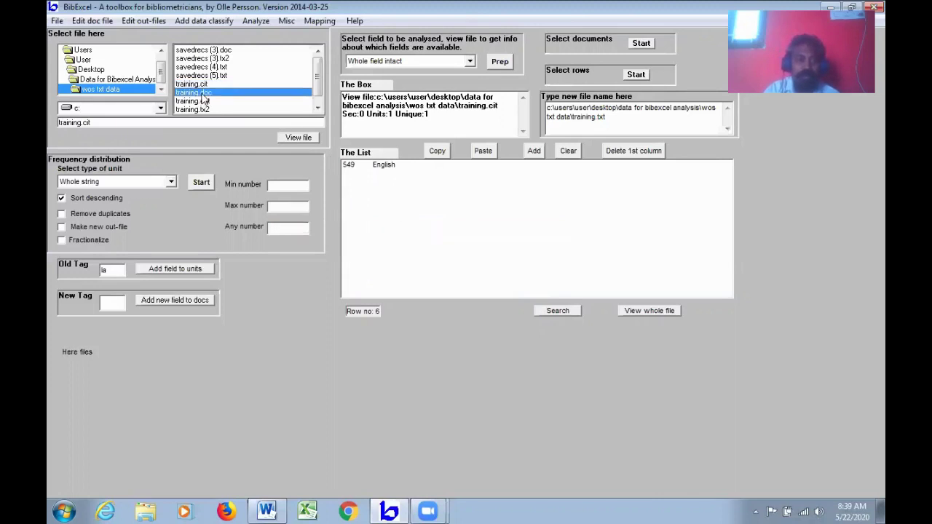
{"action": "left_click", "coordinate": [300, 138]}
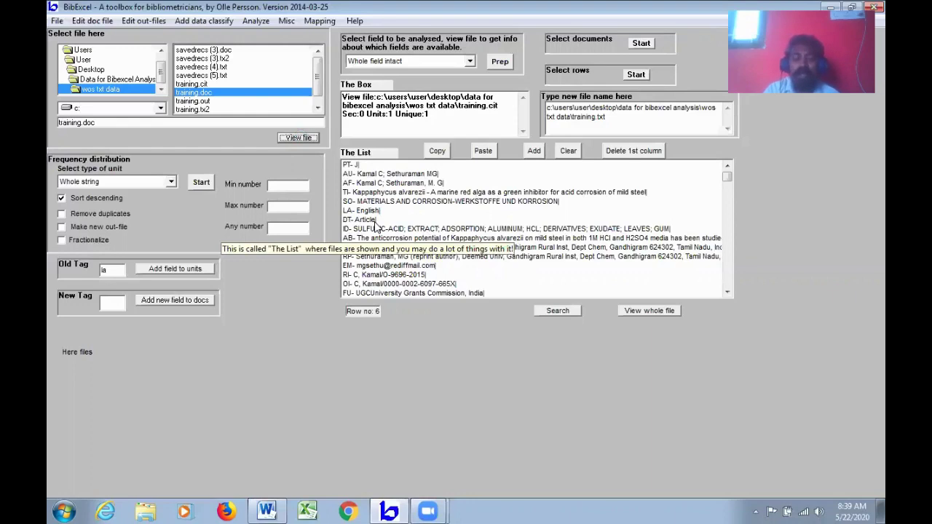
{"action": "double_click", "coordinate": [104, 270]}
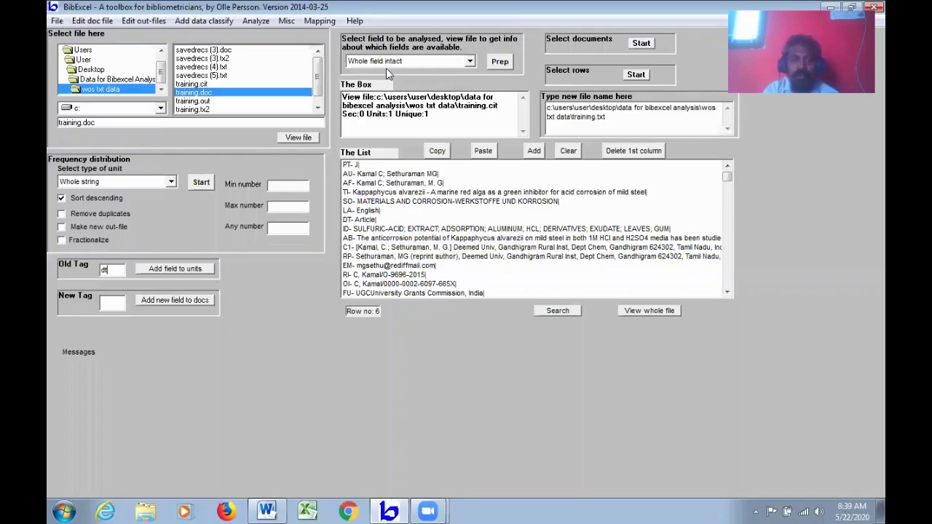
{"action": "left_click", "coordinate": [499, 62]}
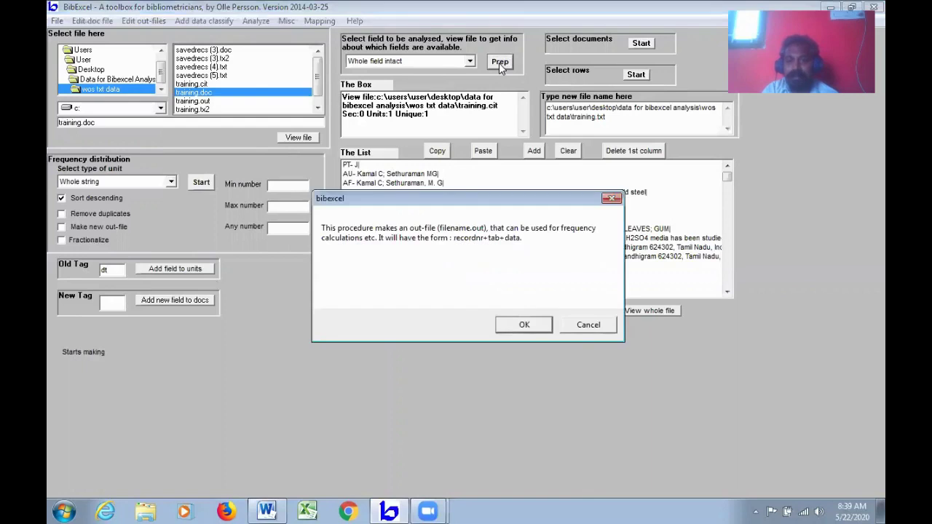
{"action": "left_click", "coordinate": [524, 326]}
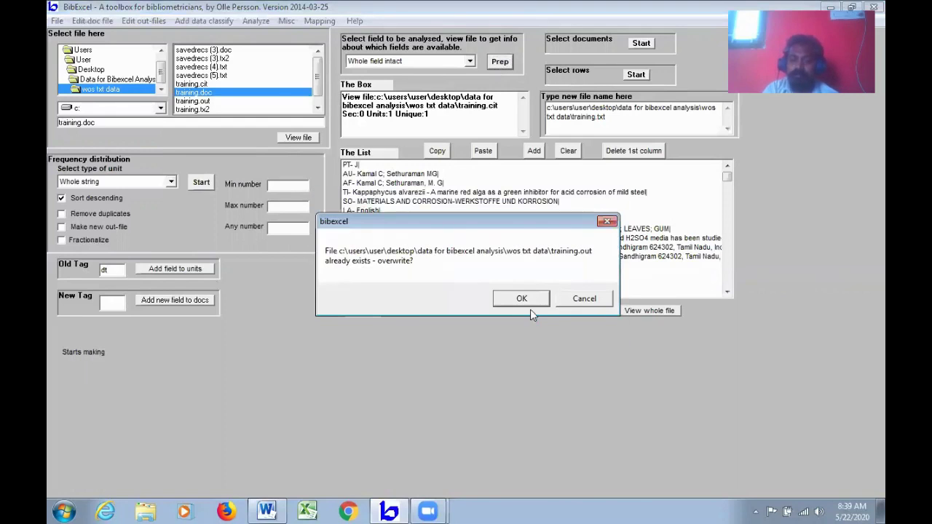
{"action": "left_click", "coordinate": [537, 301]}
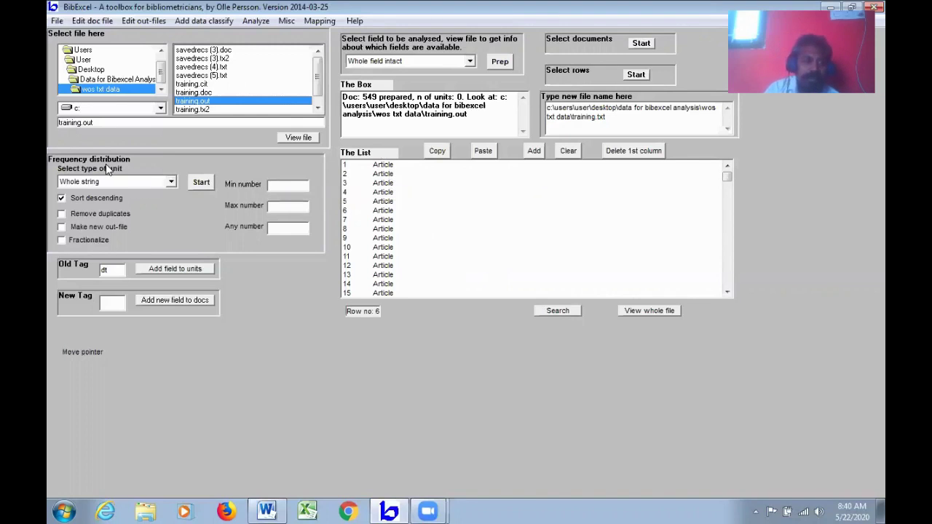
Step: Calculate the descending frequency distribution of the document types and copy all resulting rows from The List to the clipboard
{"action": "left_click", "coordinate": [202, 183]}
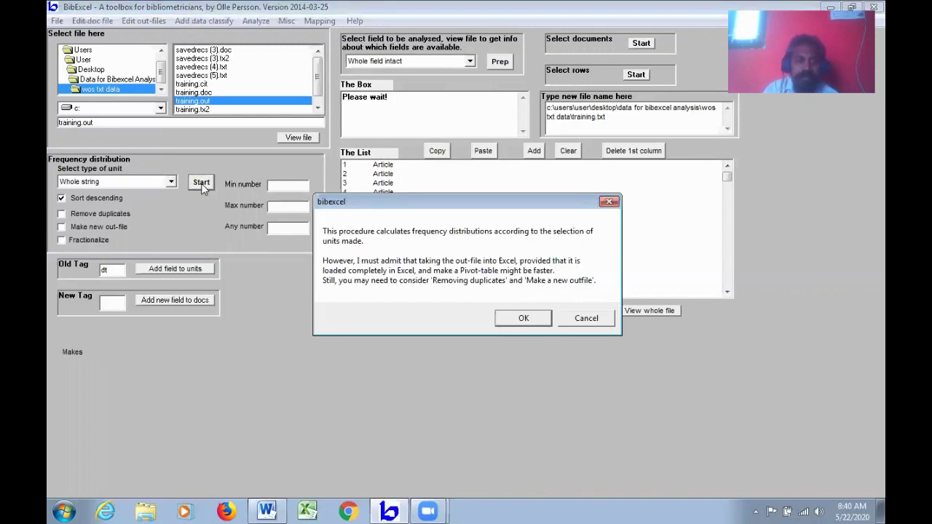
{"action": "left_click", "coordinate": [523, 320]}
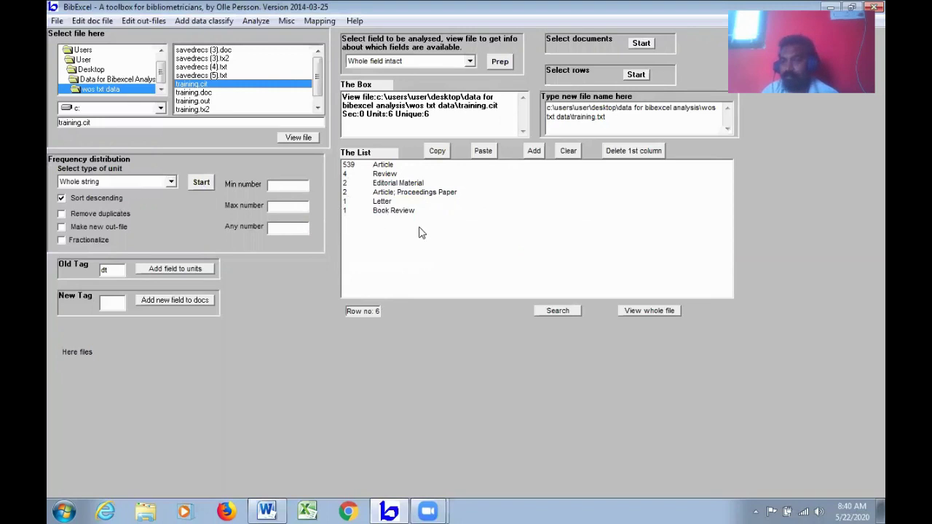
{"action": "left_click", "coordinate": [390, 169]}
{"action": "left_click_drag", "start_coordinate": [389, 175], "coordinate": [396, 212]}
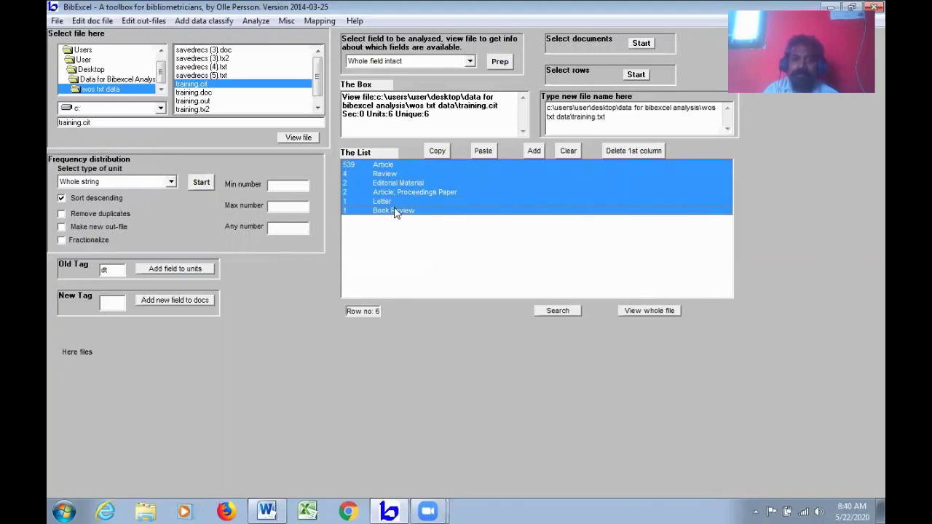
{"action": "left_click", "coordinate": [441, 151]}
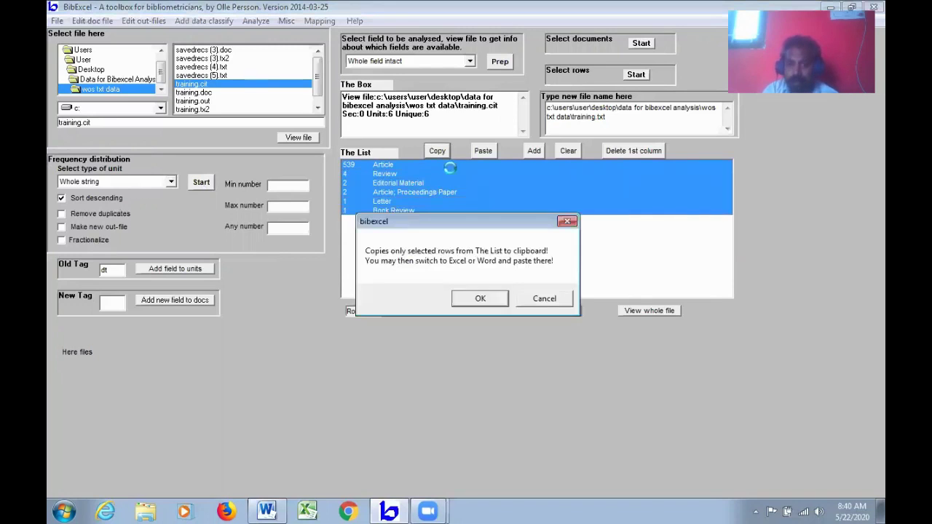
{"action": "left_click", "coordinate": [479, 298]}
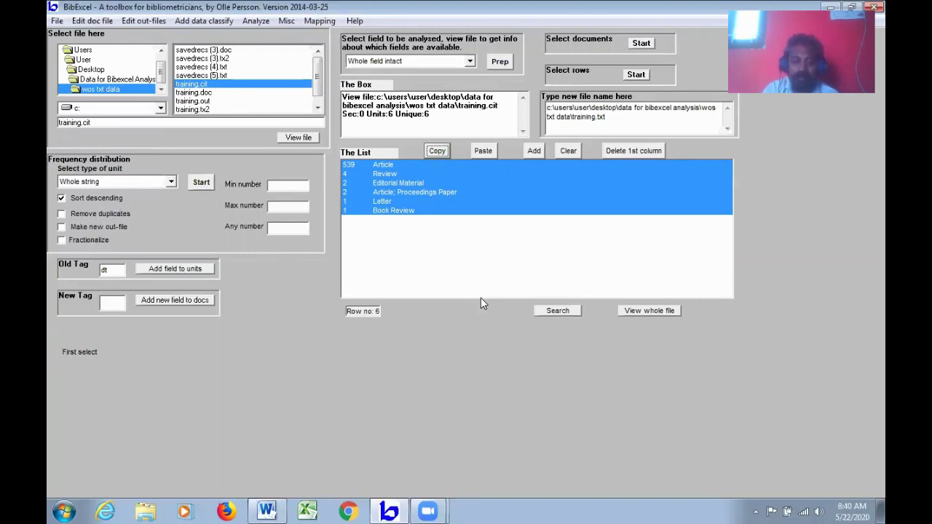
Step: Switch to the field tags document in Word, paste the copied document type counts on a new page at its end, and minimize the window
{"action": "left_click", "coordinate": [266, 512]}
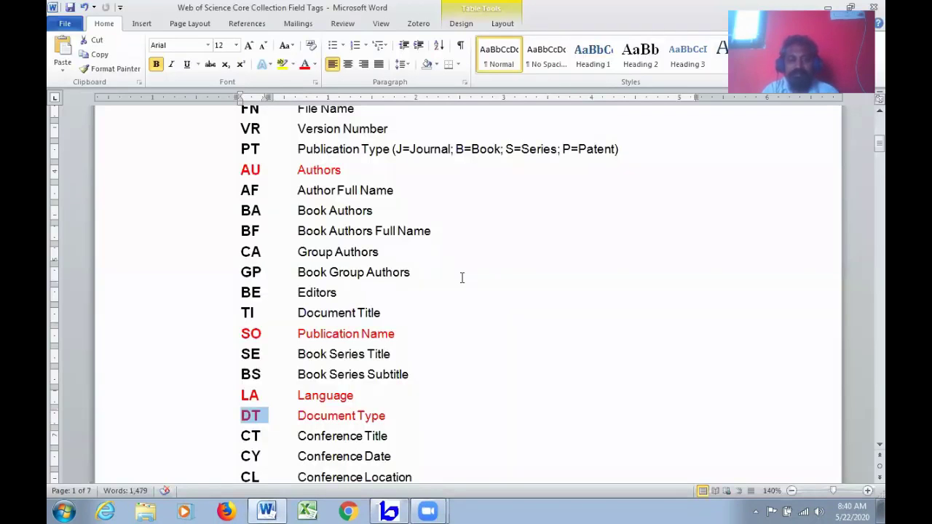
{"action": "key", "text": "ctrl+End"}
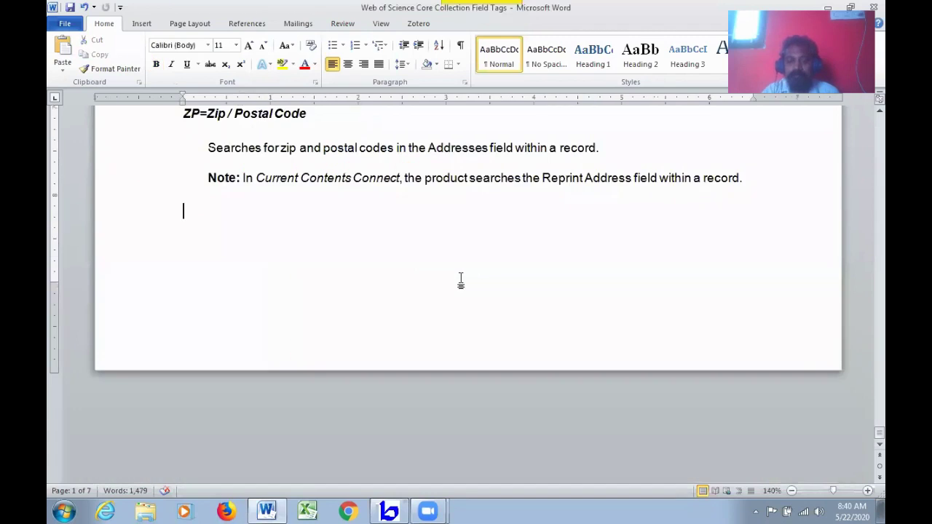
{"action": "key", "text": "ctrl+Return"}
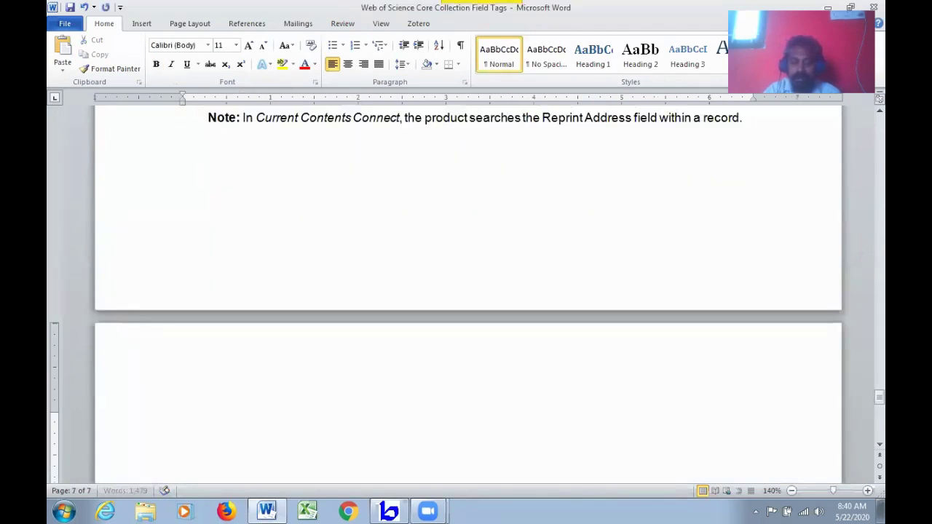
{"action": "key", "text": "ctrl+v"}
{"action": "scroll", "coordinate": [520, 294], "scroll_direction": "down", "scroll_amount": 1}
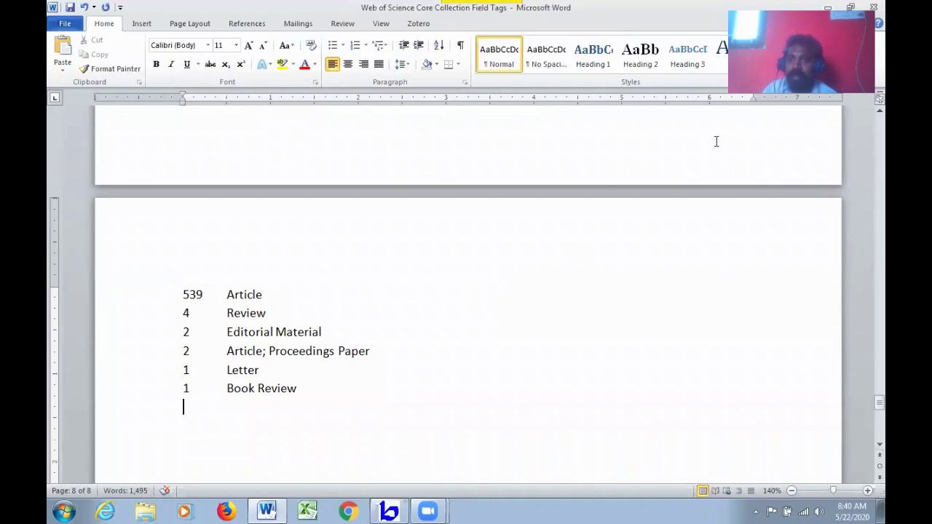
{"action": "left_click_drag", "start_coordinate": [664, 8], "coordinate": [518, 82]}
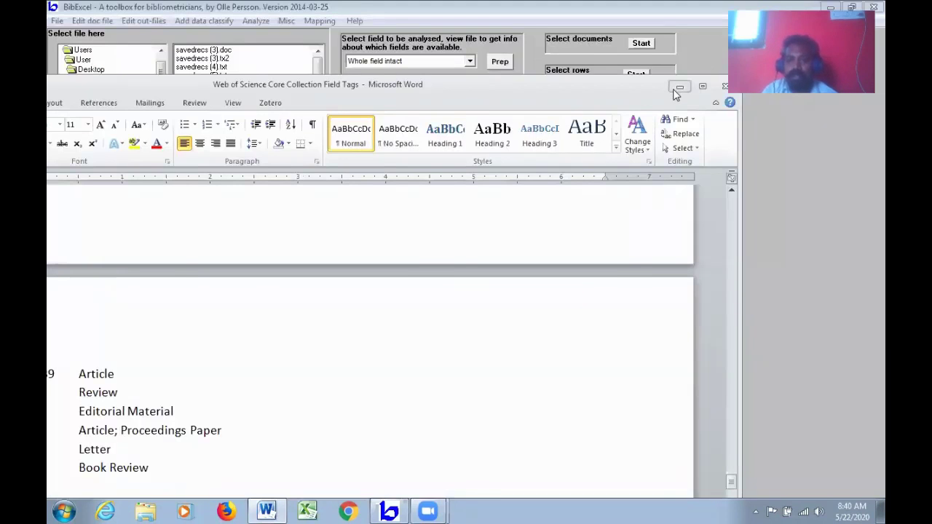
{"action": "left_click", "coordinate": [673, 89]}
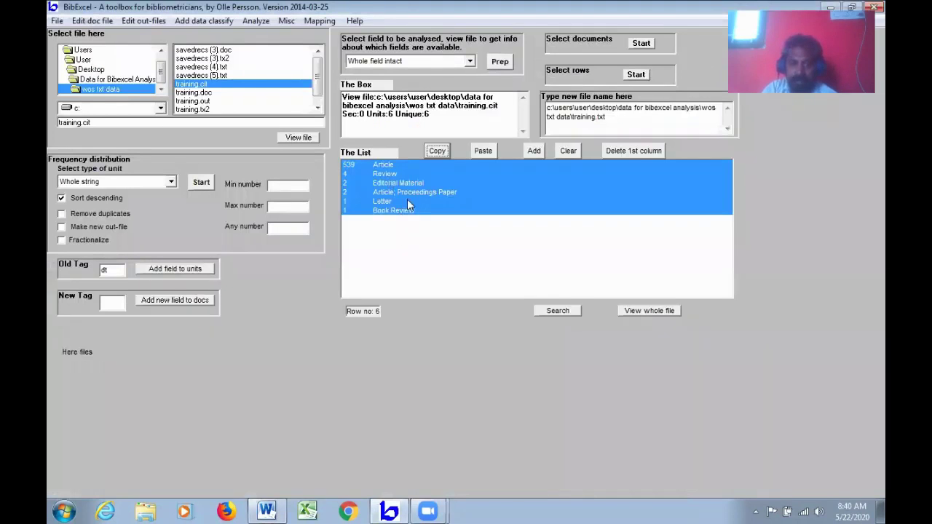
Step: Copy the document type rows from BibExcel again and paste them into the blank Excel workbook starting at cell C4
{"action": "left_click", "coordinate": [443, 150]}
{"action": "left_click", "coordinate": [478, 297]}
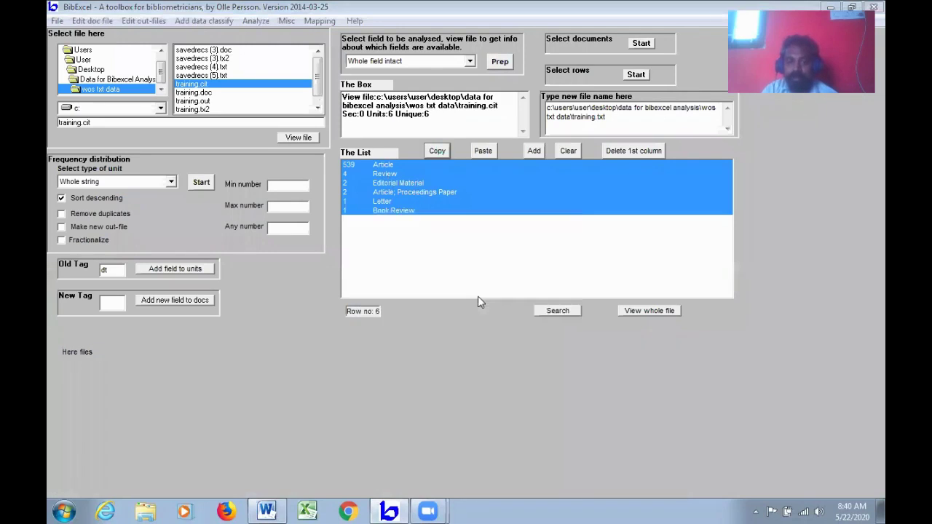
{"action": "left_click", "coordinate": [307, 511]}
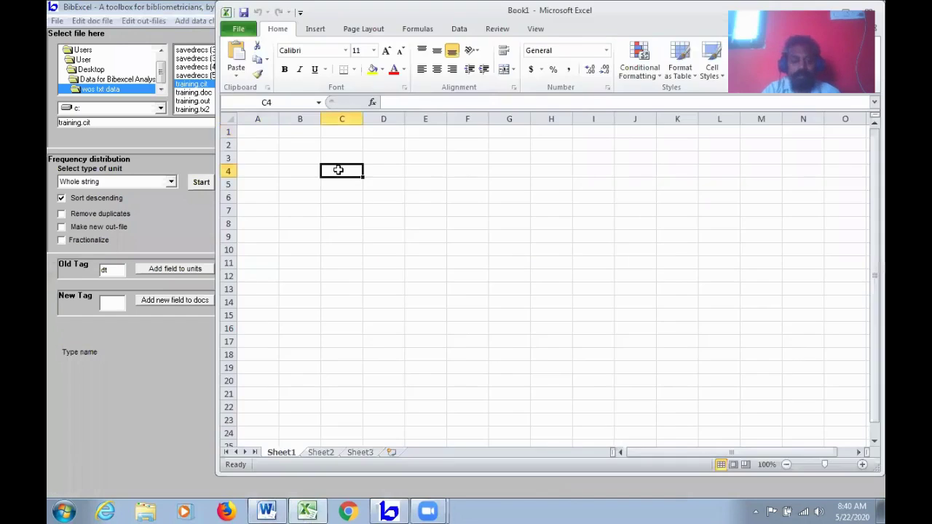
{"action": "key", "text": "ctrl+v"}
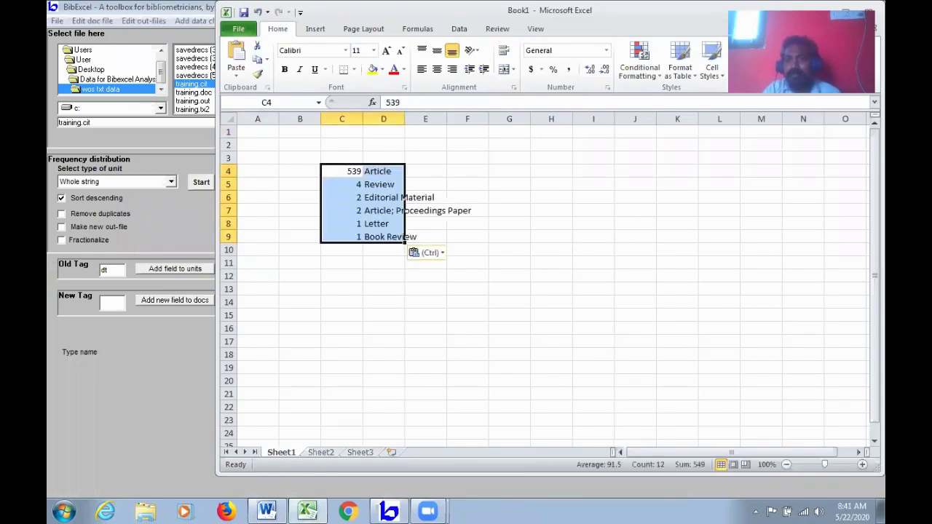
{"action": "left_click_drag", "start_coordinate": [643, 34], "coordinate": [527, 79]}
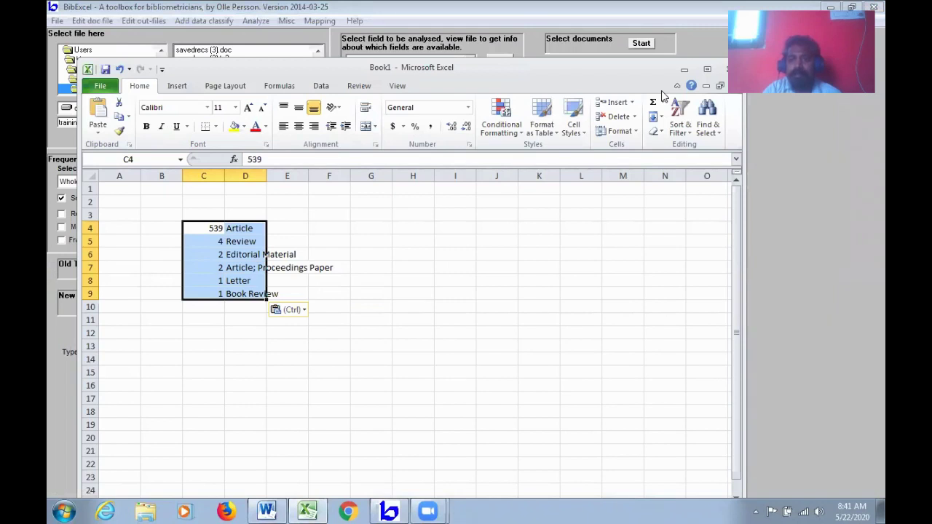
Step: Maximize the workbook window and widen column D so the document type names fit inside it
{"action": "left_click", "coordinate": [707, 69]}
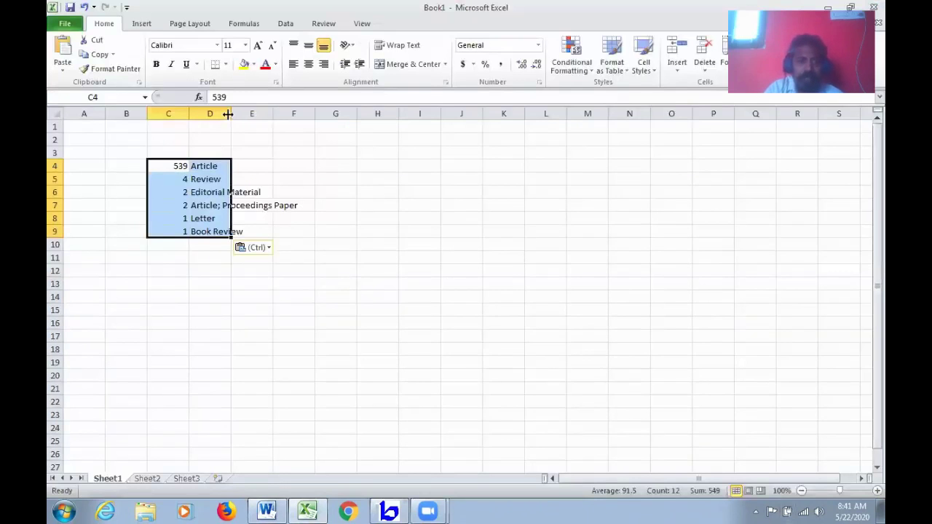
{"action": "left_click_drag", "start_coordinate": [226, 115], "coordinate": [297, 115]}
{"action": "left_click", "coordinate": [385, 193]}
{"action": "left_click_drag", "start_coordinate": [231, 114], "coordinate": [314, 115]}
{"action": "left_click", "coordinate": [462, 259]}
Step: Move the counts from C4:C9 to the cells starting at E4, beside the document type names
{"action": "left_click_drag", "start_coordinate": [171, 166], "coordinate": [180, 231]}
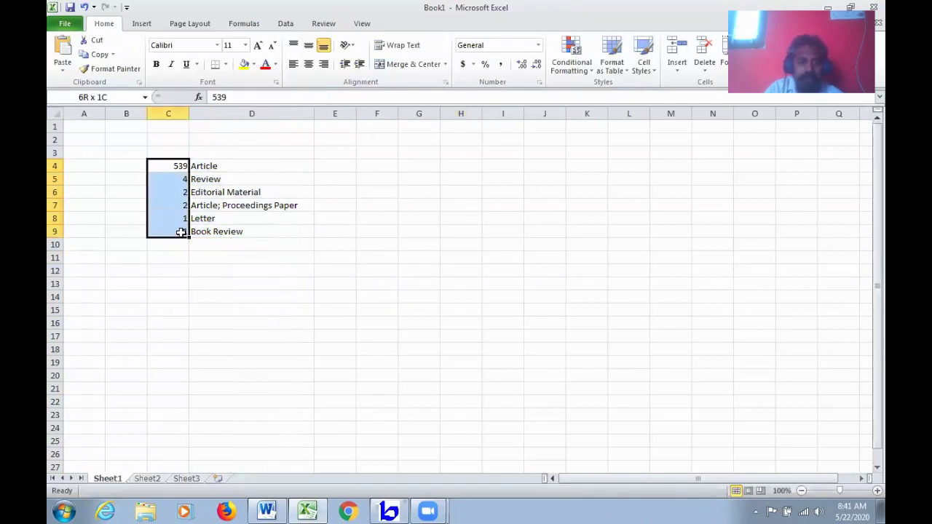
{"action": "right_click", "coordinate": [179, 169]}
{"action": "left_click", "coordinate": [217, 175]}
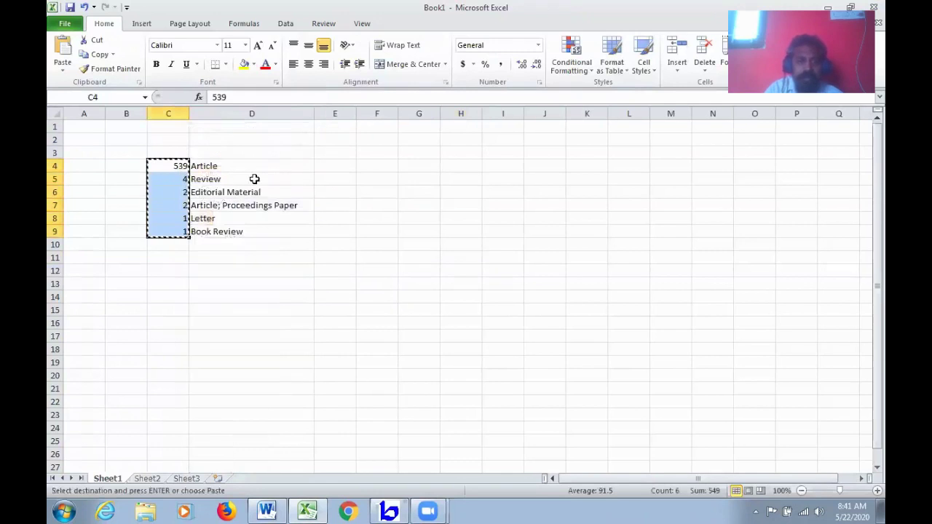
{"action": "left_click", "coordinate": [330, 168]}
{"action": "key", "text": "Return"}
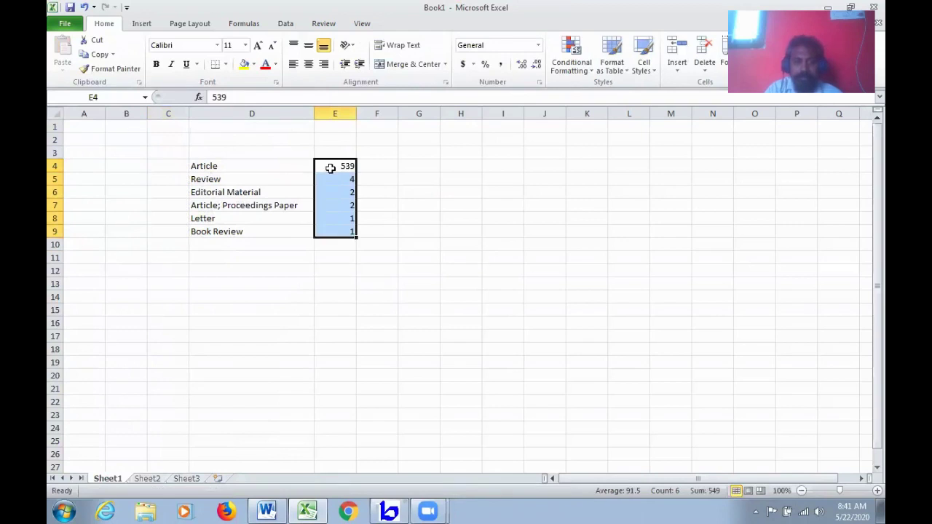
{"action": "left_click", "coordinate": [401, 244]}
Step: Enter the heading "Document type" in cell D3 above the type names
{"action": "left_click", "coordinate": [211, 155]}
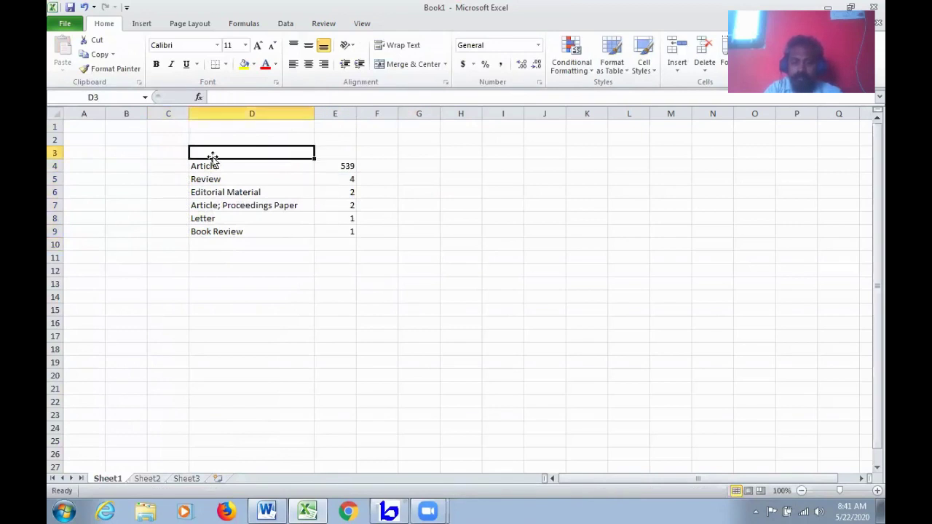
{"action": "type", "text": "Documenht"}
{"action": "key", "text": "BackSpace"}
{"action": "key", "text": "BackSpace"}
{"action": "key", "text": "BackSpace"}
{"action": "key", "text": "BackSpace"}
{"action": "key", "text": "BackSpace"}
{"action": "key", "text": "BackSpace"}
{"action": "key", "text": "BackSpace"}
{"action": "key", "text": "BackSpace"}
{"action": "key", "text": "BackSpace"}
{"action": "key", "text": "BackSpace"}
{"action": "key", "text": "BackSpace"}
{"action": "key", "text": "BackSpace"}
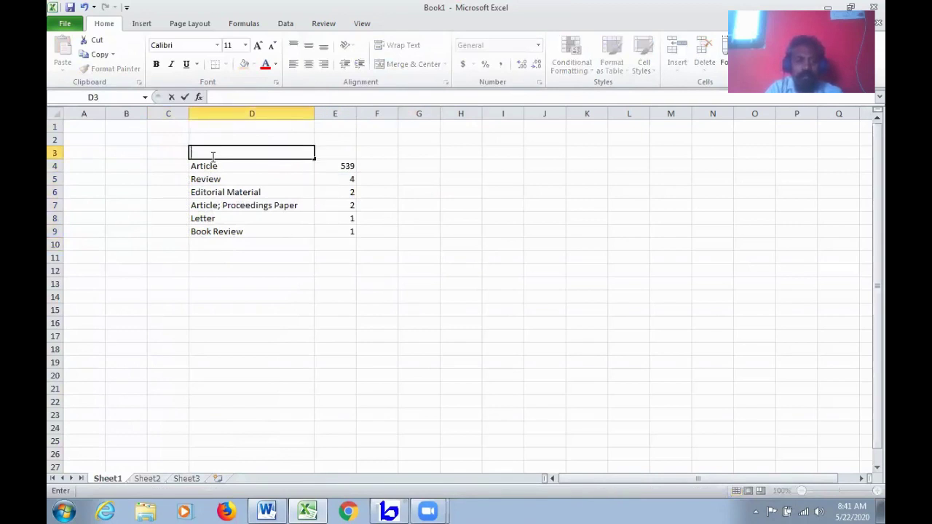
{"action": "type", "text": "Document type"}
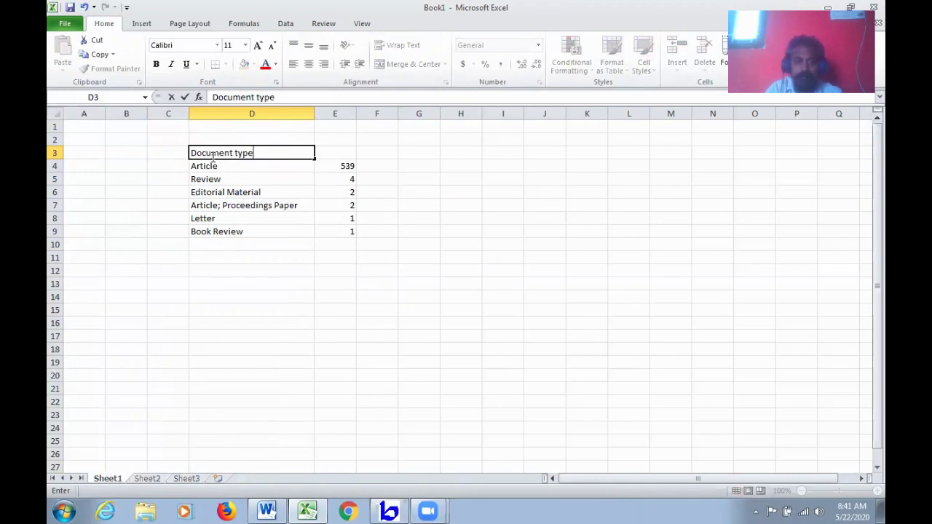
{"action": "key", "text": "Tab"}
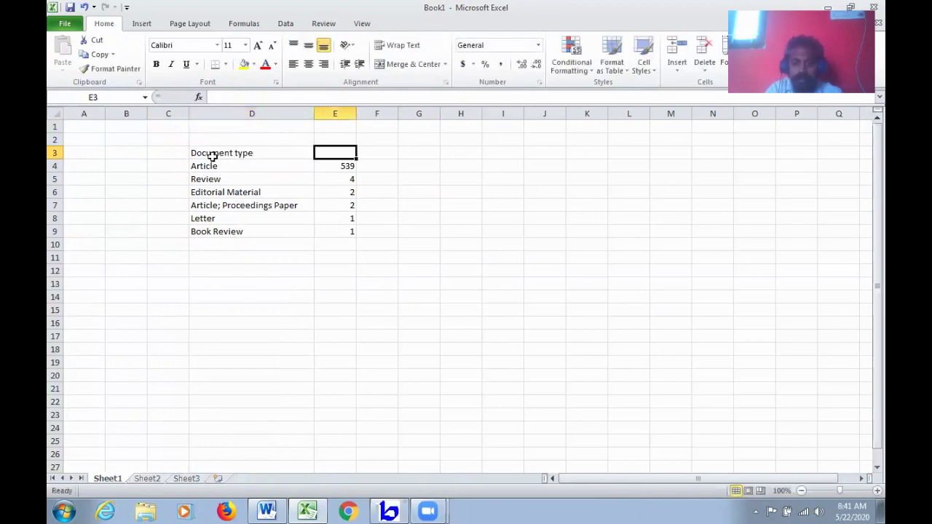
Step: Enter the heading "Count" in E3 and "%" in F3
{"action": "type", "text": "Freq"}
{"action": "key", "text": "BackSpace"}
{"action": "key", "text": "BackSpace"}
{"action": "key", "text": "BackSpace"}
{"action": "key", "text": "BackSpace"}
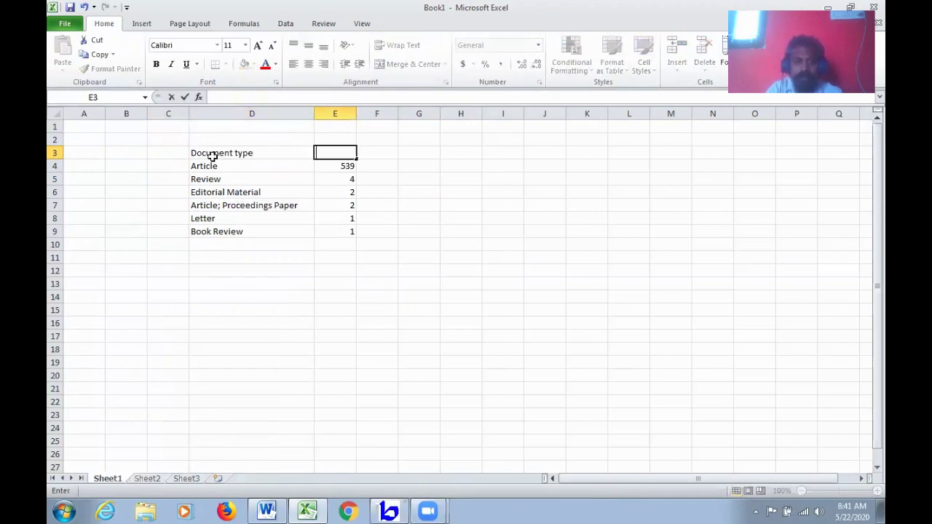
{"action": "type", "text": "Count"}
{"action": "key", "text": "Tab"}
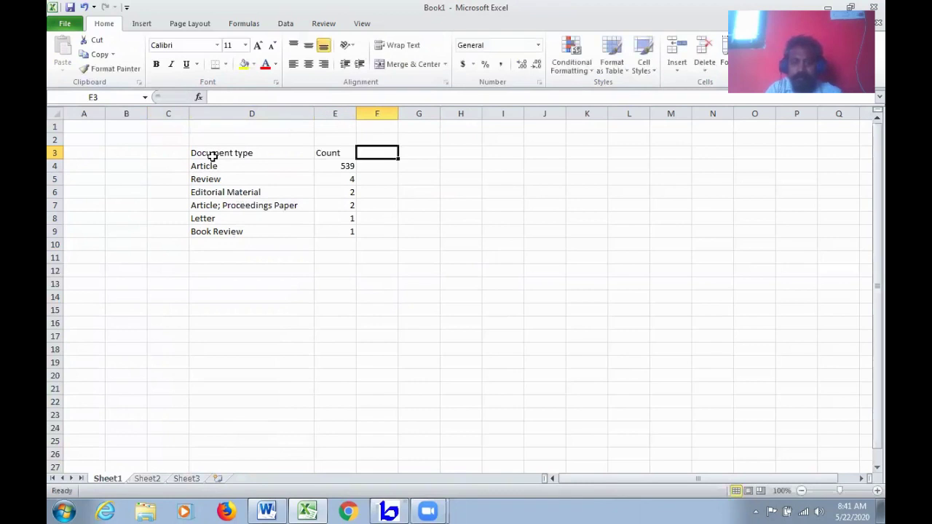
{"action": "type", "text": "%"}
{"action": "key", "text": "Return"}
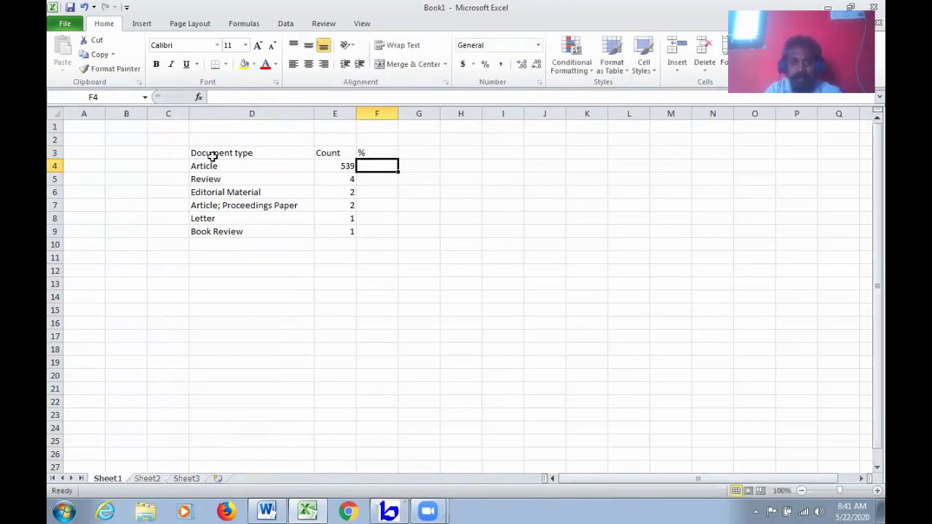
Step: Enter the serial number heading "Sno" in cell C3
{"action": "key", "text": "Up"}
{"action": "key", "text": "Left"}
{"action": "key", "text": "Left"}
{"action": "key", "text": "Left"}
{"action": "key", "text": "Left"}
{"action": "key", "text": "Right"}
{"action": "type", "text": "S"}
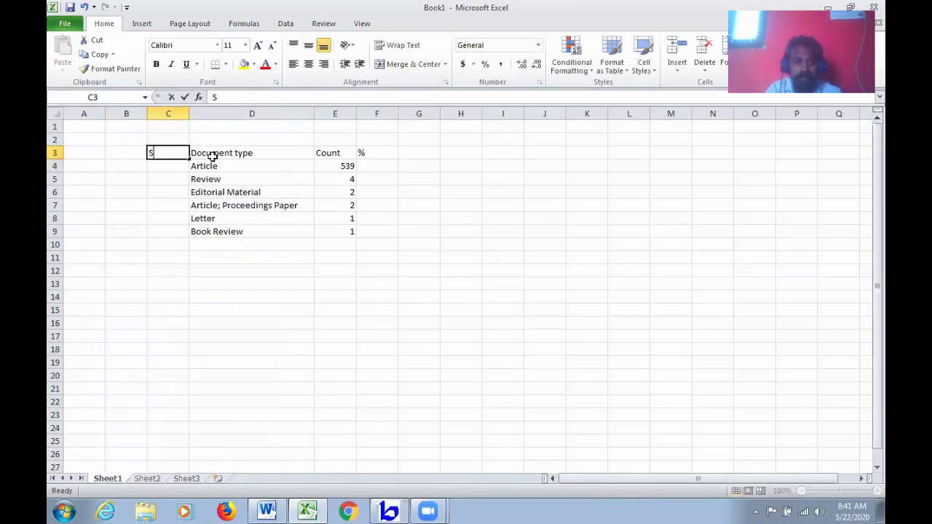
{"action": "type", "text": "No"}
{"action": "key", "text": "Return"}
Step: Number the document type rows 1 to 6 in C4:C9 by filling the series down
{"action": "type", "text": "1"}
{"action": "key", "text": "Return"}
{"action": "type", "text": "2"}
{"action": "key", "text": "Return"}
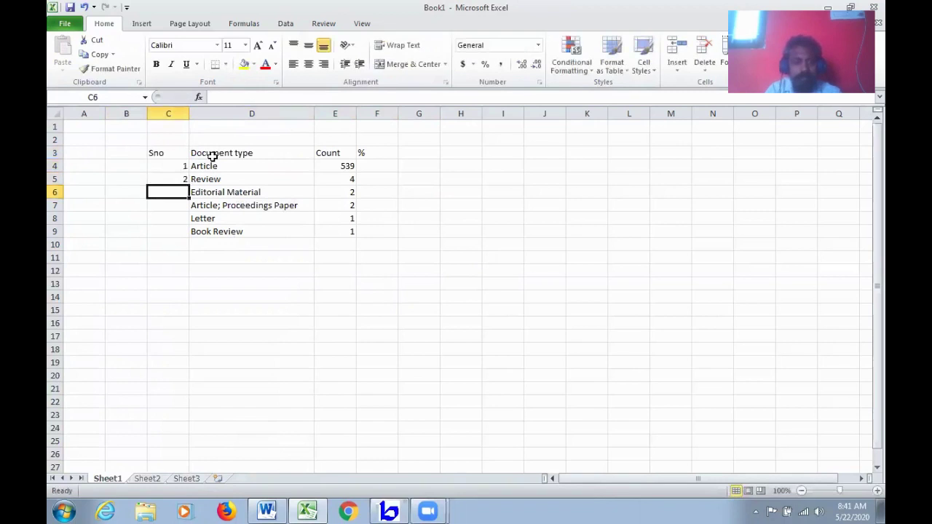
{"action": "left_click_drag", "start_coordinate": [179, 170], "coordinate": [188, 236]}
{"action": "left_click", "coordinate": [219, 293]}
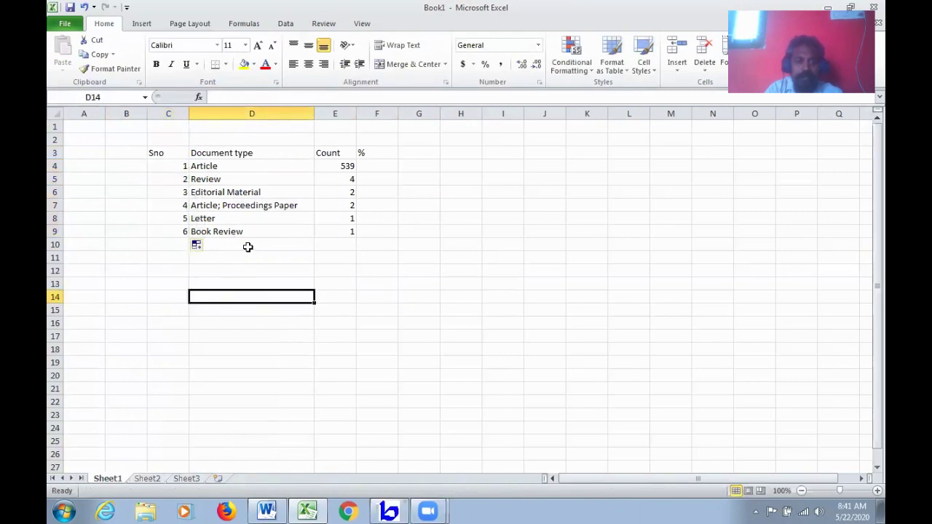
Step: Enter the label "Total" in cell D10 below the document types
{"action": "left_click", "coordinate": [247, 246]}
{"action": "type", "text": "Total"}
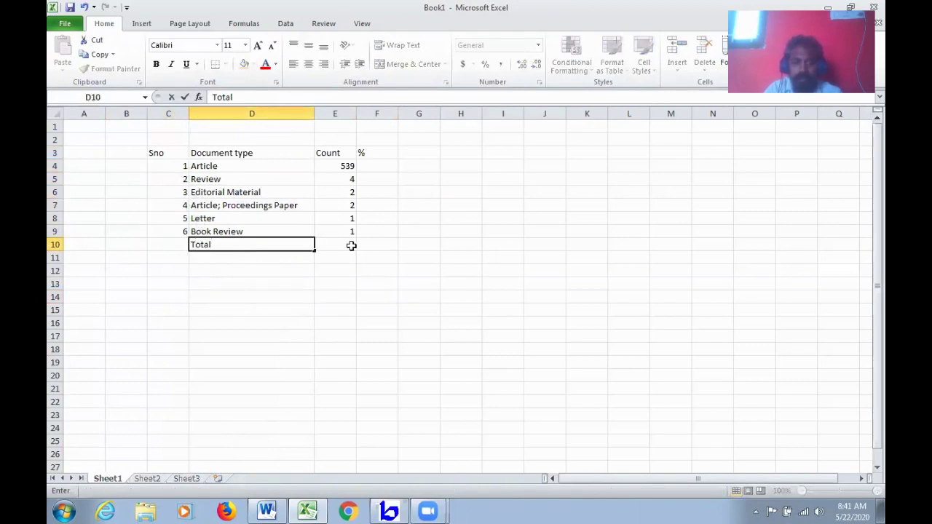
{"action": "left_click", "coordinate": [375, 246]}
Step: Sum the Count column with AutoSum, placing the result in E11
{"action": "left_click_drag", "start_coordinate": [348, 166], "coordinate": [347, 258]}
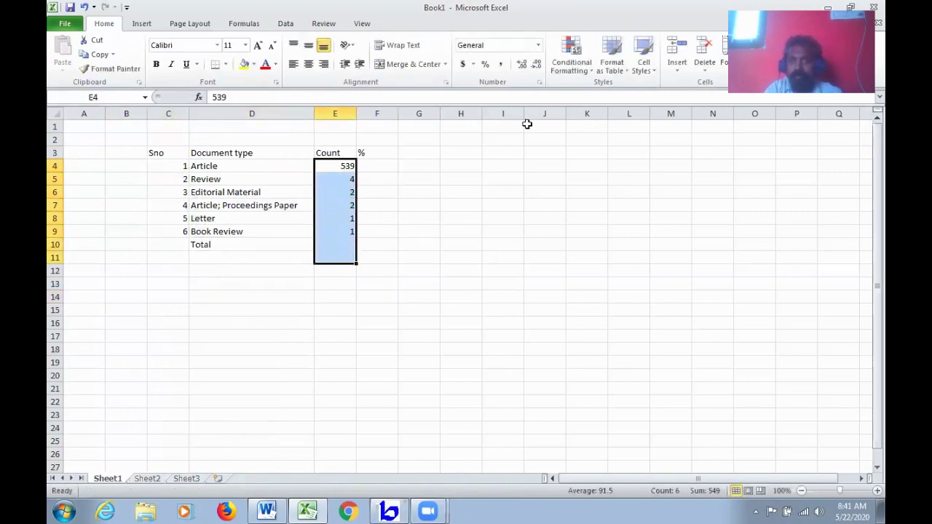
{"action": "key", "text": "super+Down"}
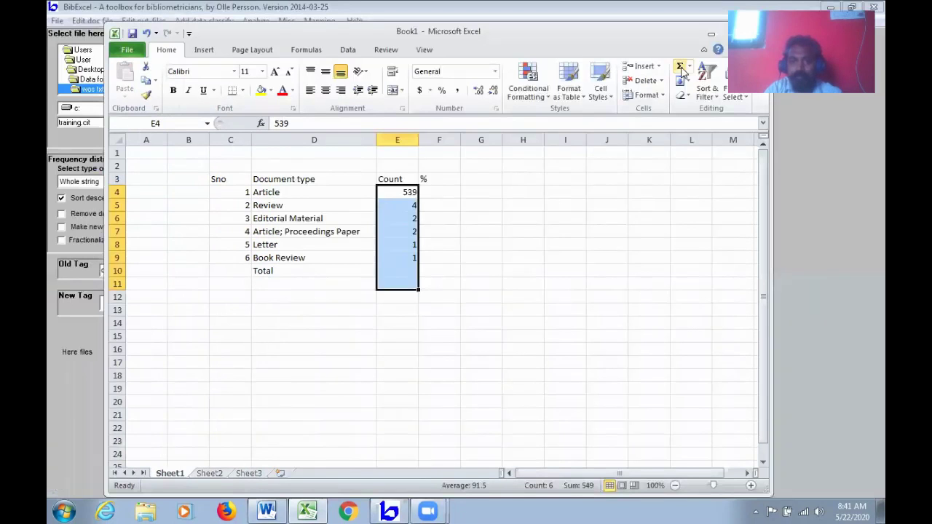
{"action": "left_click_drag", "start_coordinate": [638, 27], "coordinate": [546, 38]}
{"action": "key", "text": "alt+equal"}
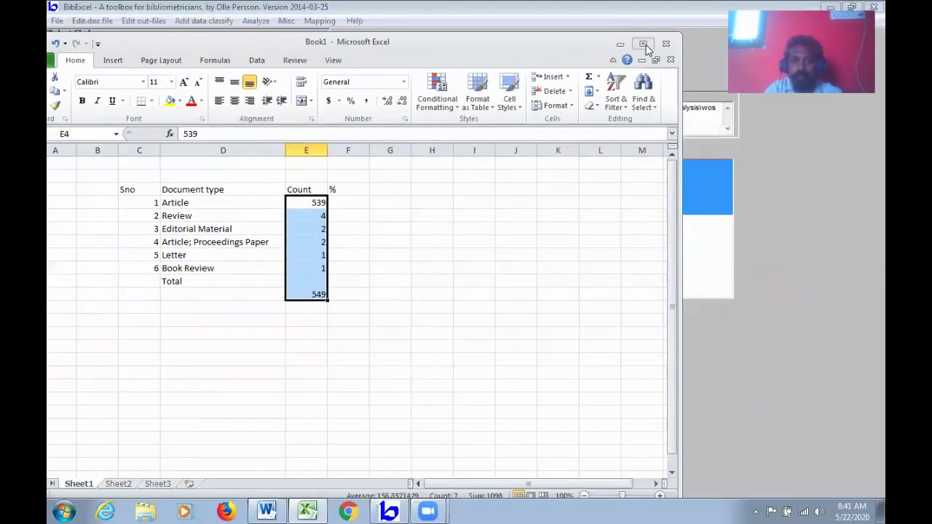
{"action": "key", "text": "super+Up"}
{"action": "left_click", "coordinate": [455, 272]}
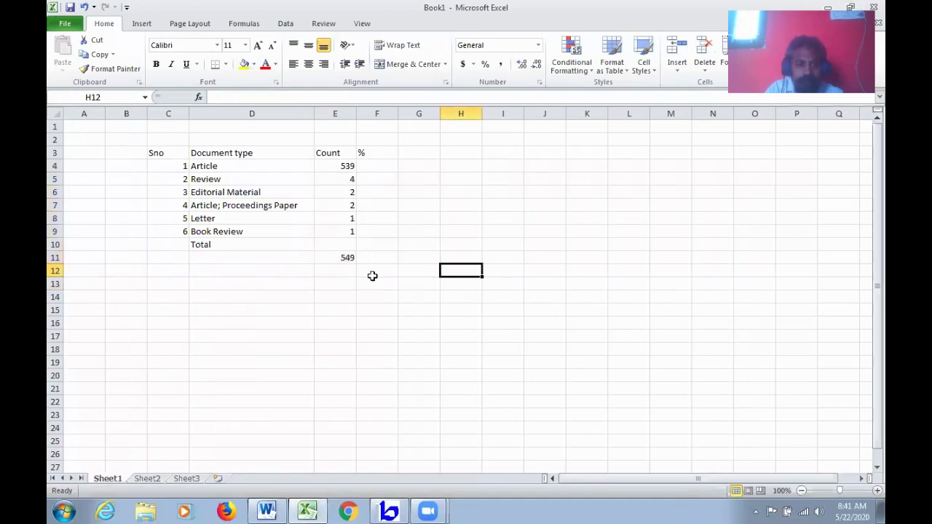
Step: Enter 549 in cell E10 beside the Total label and clear the sum in E11
{"action": "left_click", "coordinate": [340, 170]}
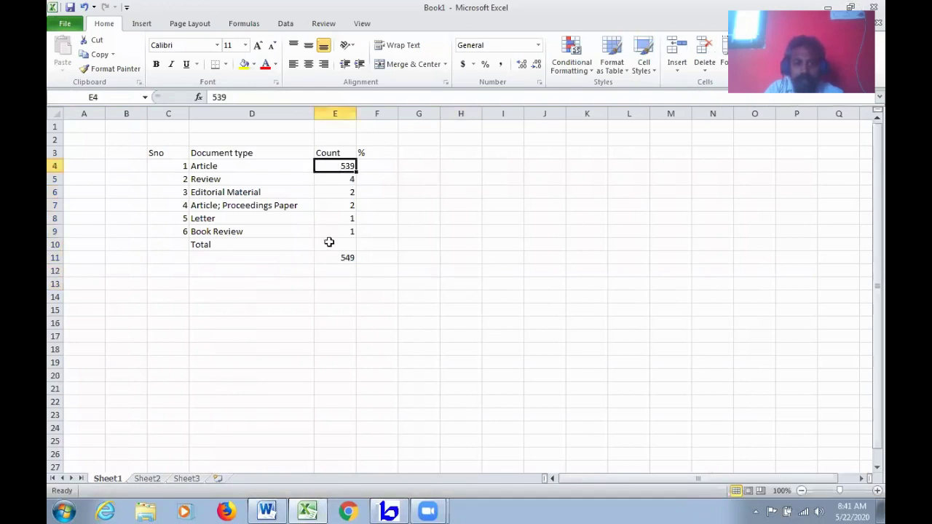
{"action": "left_click", "coordinate": [331, 243]}
{"action": "type", "text": "549"}
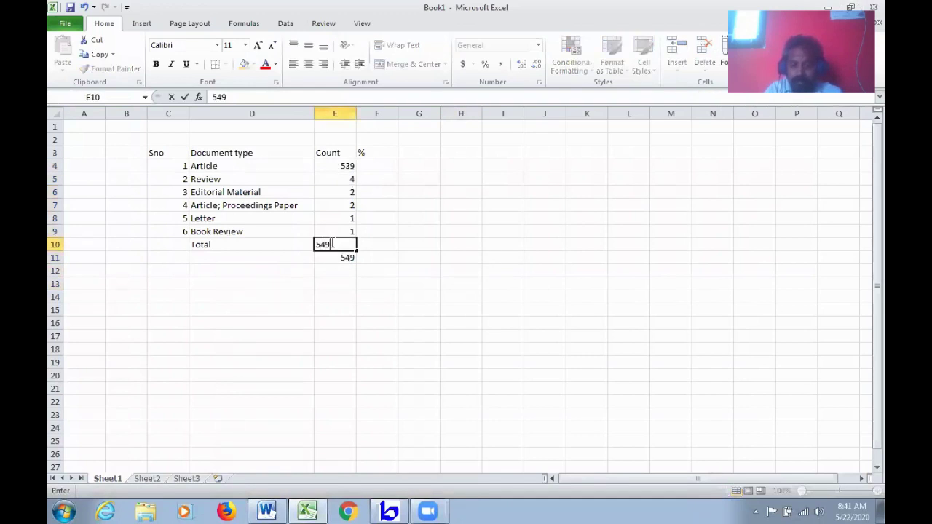
{"action": "key", "text": "Return"}
{"action": "key", "text": "Escape"}
{"action": "left_click", "coordinate": [487, 229]}
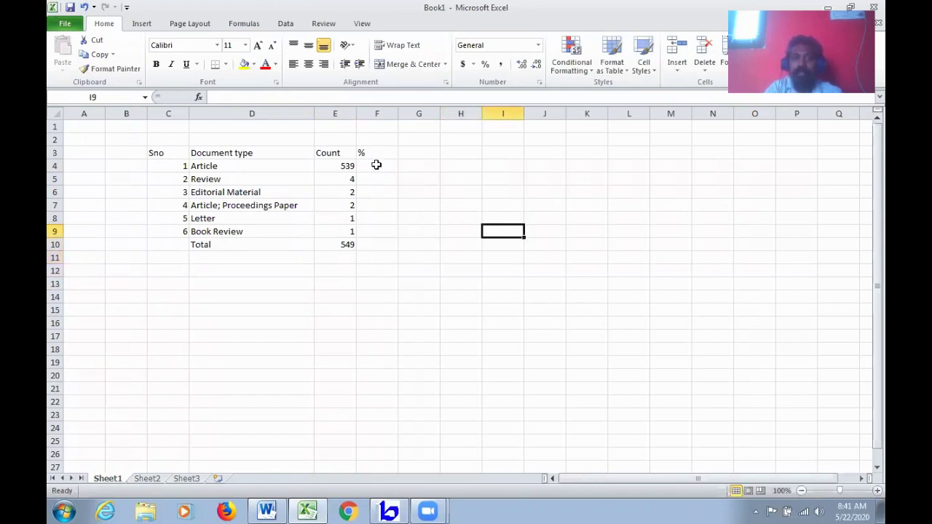
Step: Apply All Borders to the table range C3:E10 and copy the range
{"action": "left_click_drag", "start_coordinate": [178, 153], "coordinate": [346, 244]}
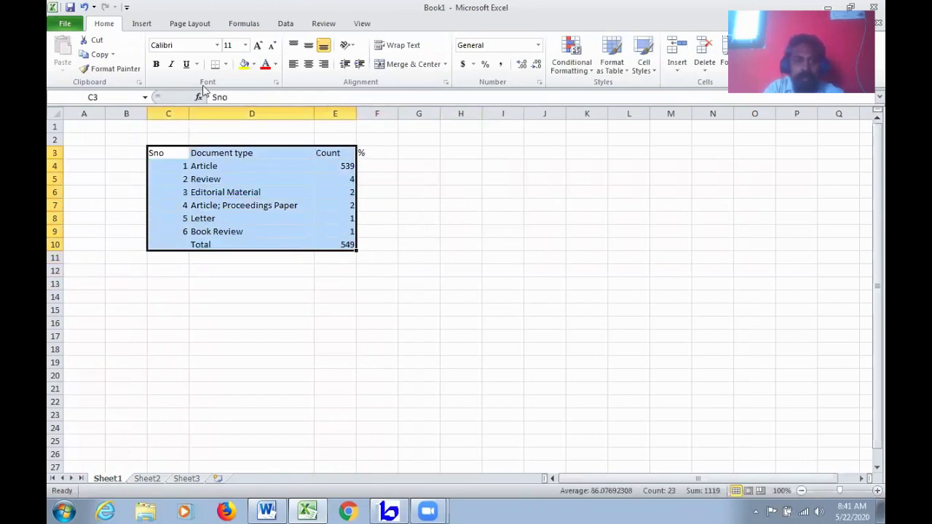
{"action": "left_click", "coordinate": [226, 64]}
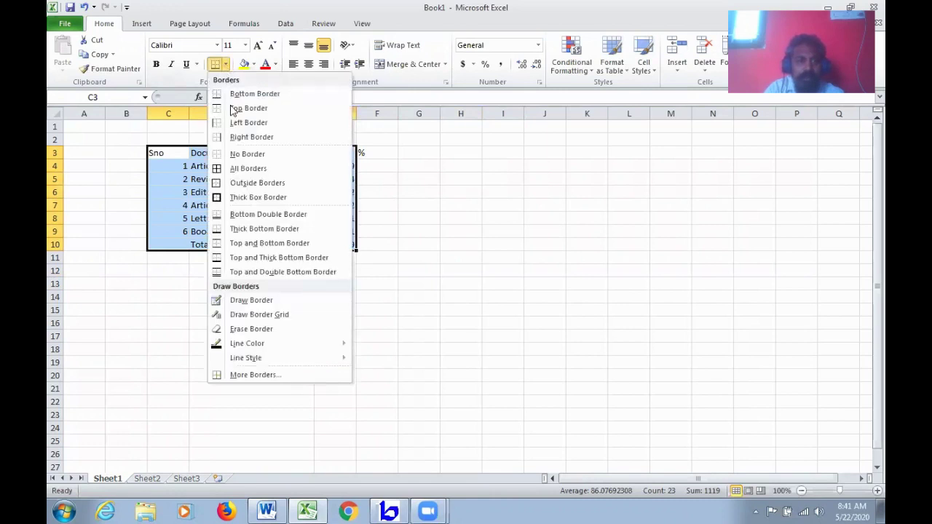
{"action": "left_click", "coordinate": [252, 168]}
{"action": "right_click", "coordinate": [266, 167]}
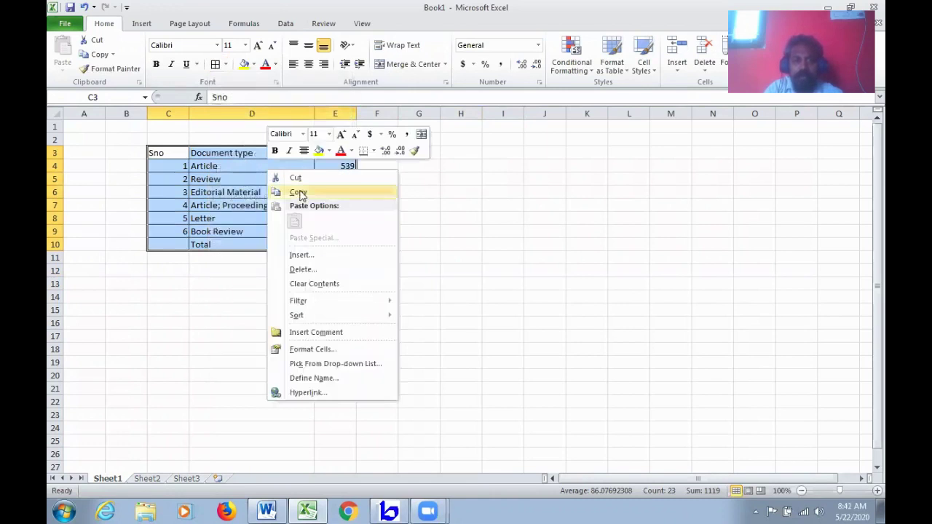
{"action": "left_click", "coordinate": [290, 190]}
Step: Switch to the field tags document in Word and paste the copied table below the document type list
{"action": "left_click", "coordinate": [266, 511]}
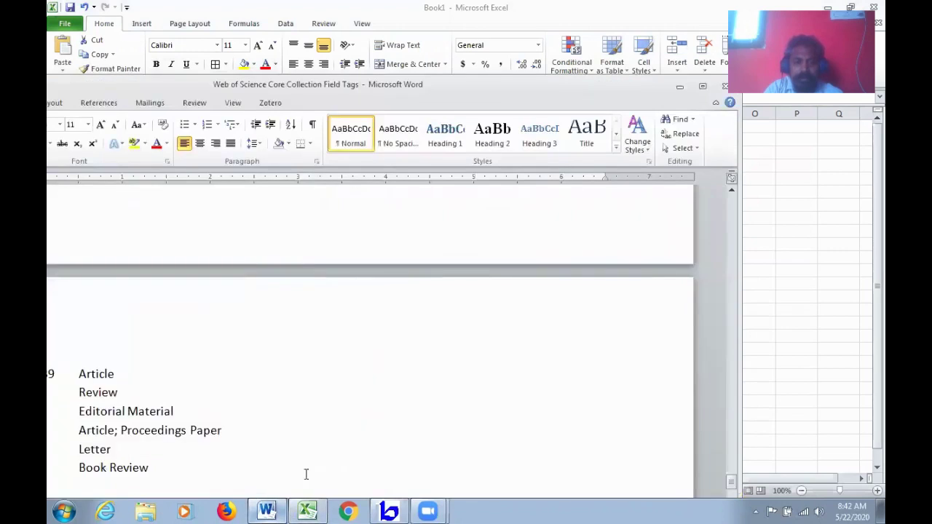
{"action": "scroll", "coordinate": [323, 441], "scroll_direction": "down", "scroll_amount": 3}
{"action": "double_click", "coordinate": [545, 88]}
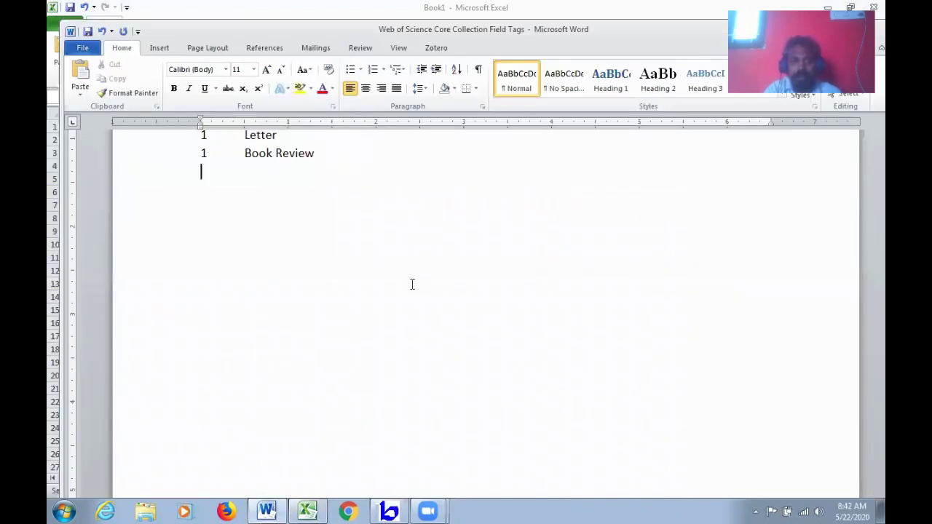
{"action": "key", "text": "ctrl+v"}
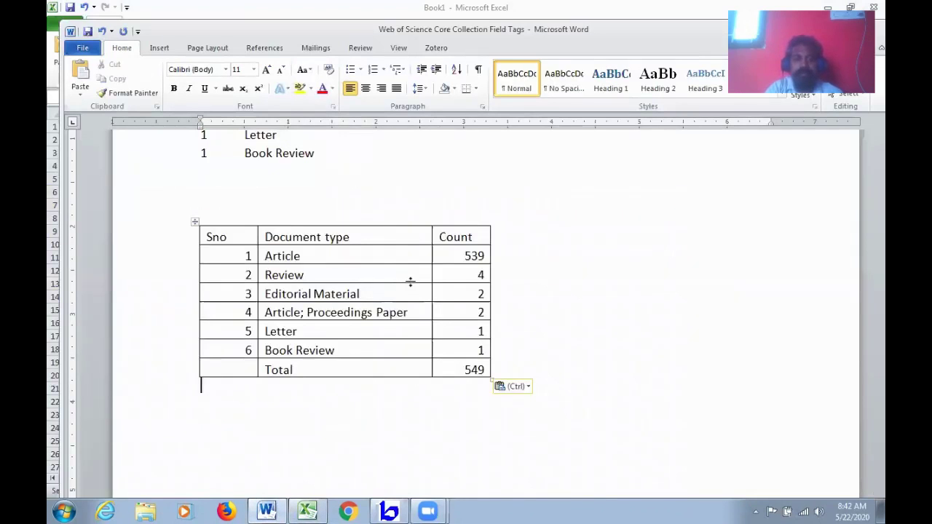
Step: Enter the title "Document-wise Analysis of ML research output" on the line above the pasted table
{"action": "left_click", "coordinate": [409, 211]}
{"action": "type", "text": "Documen"}
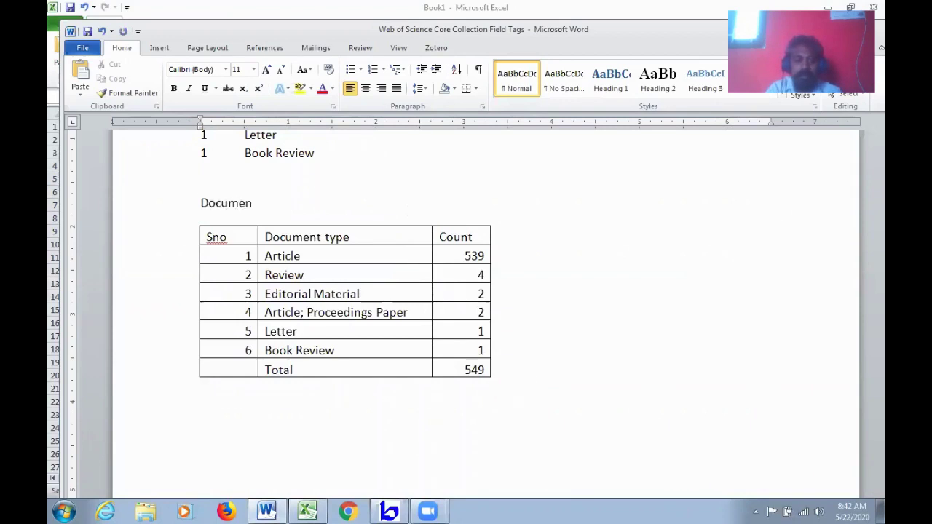
{"action": "type", "text": "t-wise Analysis of"}
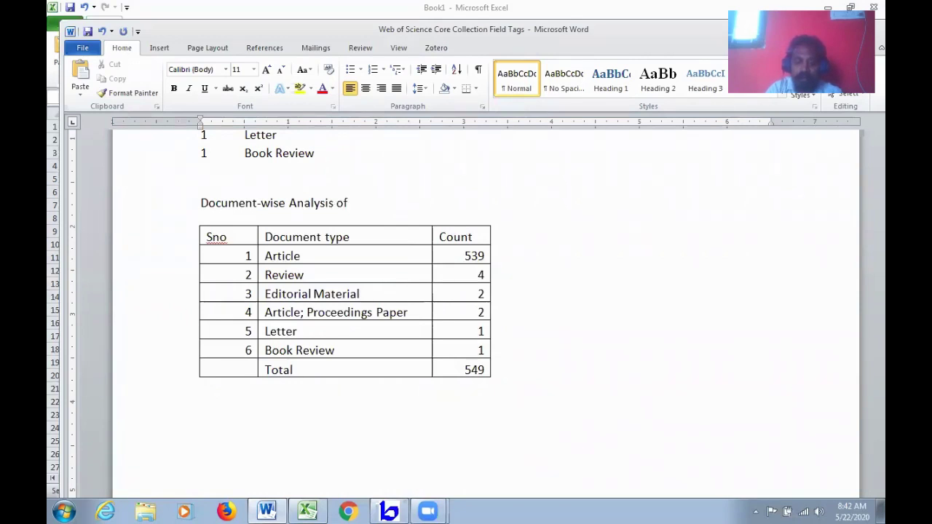
{"action": "type", "text": " ML res"}
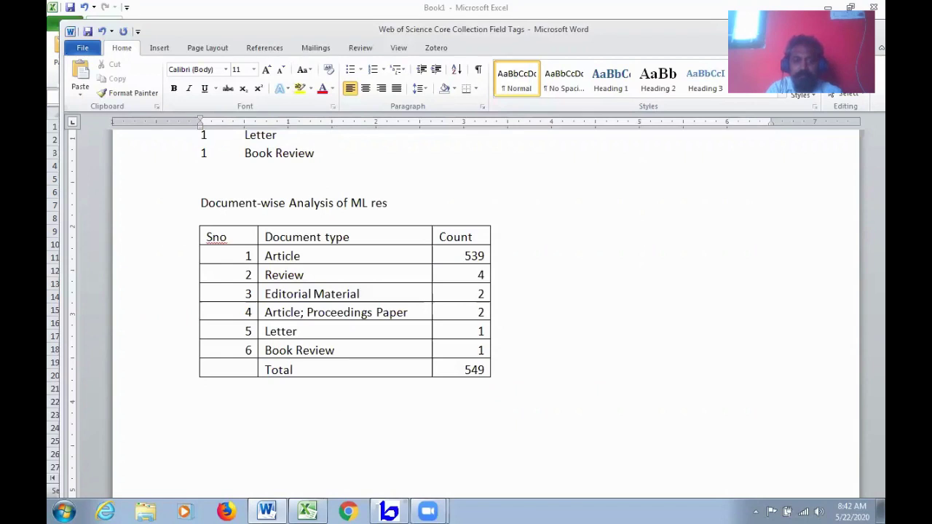
{"action": "type", "text": "h output"}
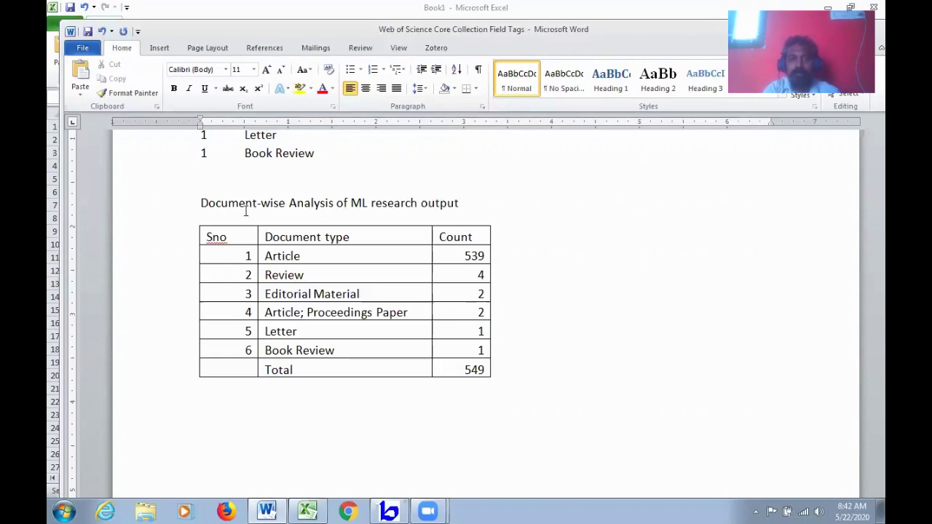
Step: Leave the Word document and the Excel workbook and return to the BibExcel window
{"action": "double_click", "coordinate": [613, 37]}
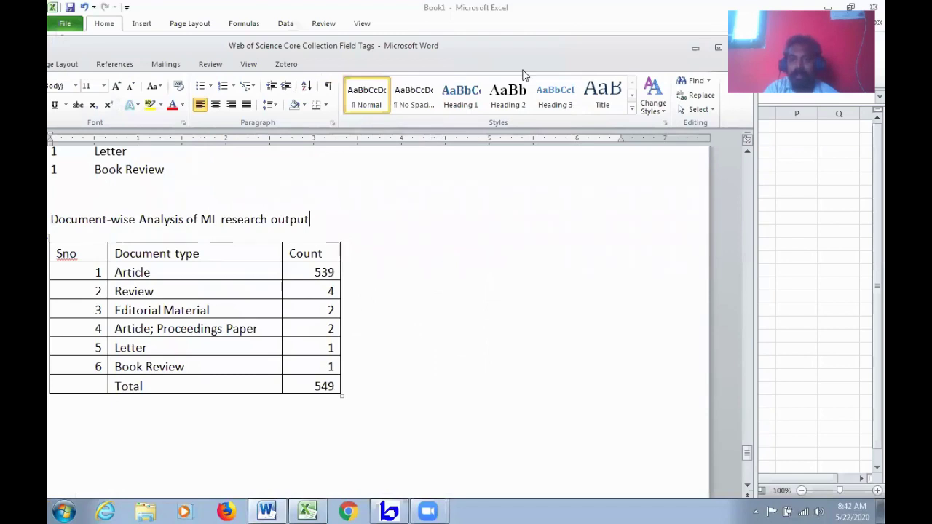
{"action": "key", "text": "alt+Tab"}
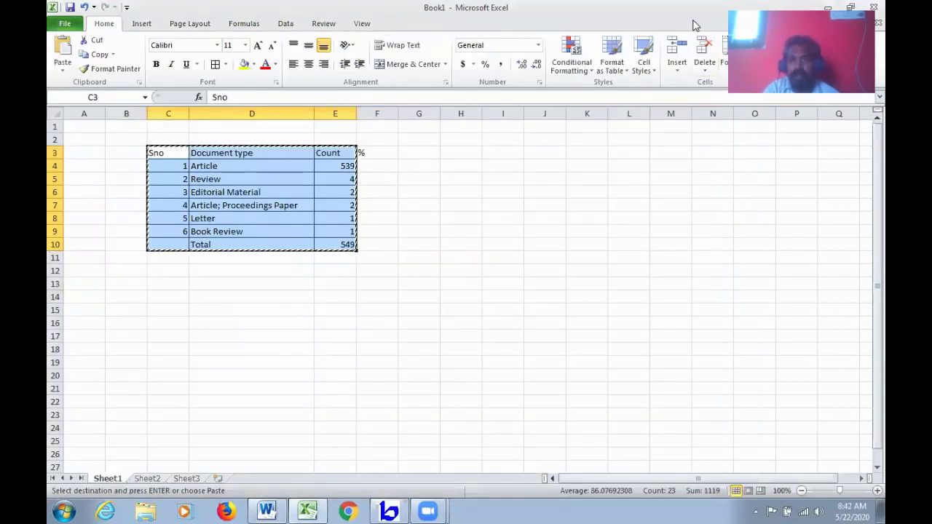
{"action": "double_click", "coordinate": [693, 12]}
{"action": "left_click", "coordinate": [622, 69]}
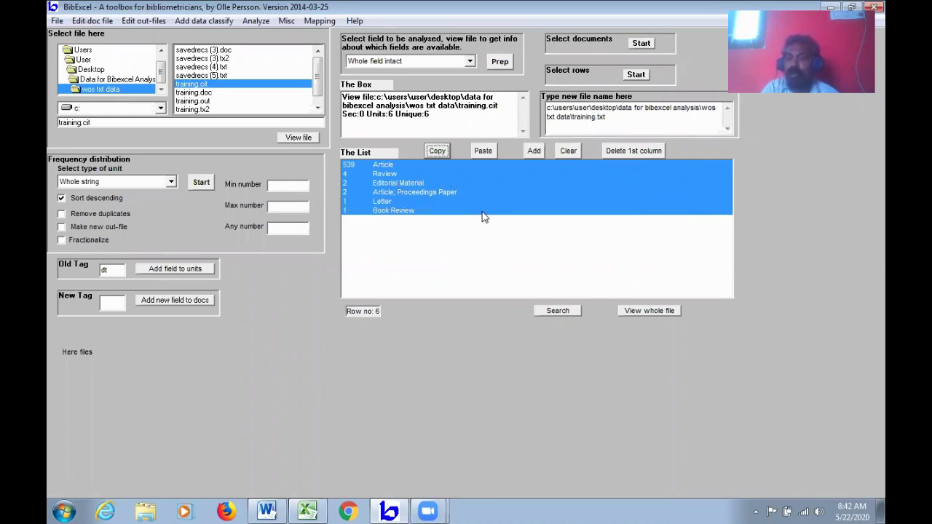
Step: Load training.doc into the list and look through the first record's field tags down to the NR line
{"action": "left_click", "coordinate": [203, 93]}
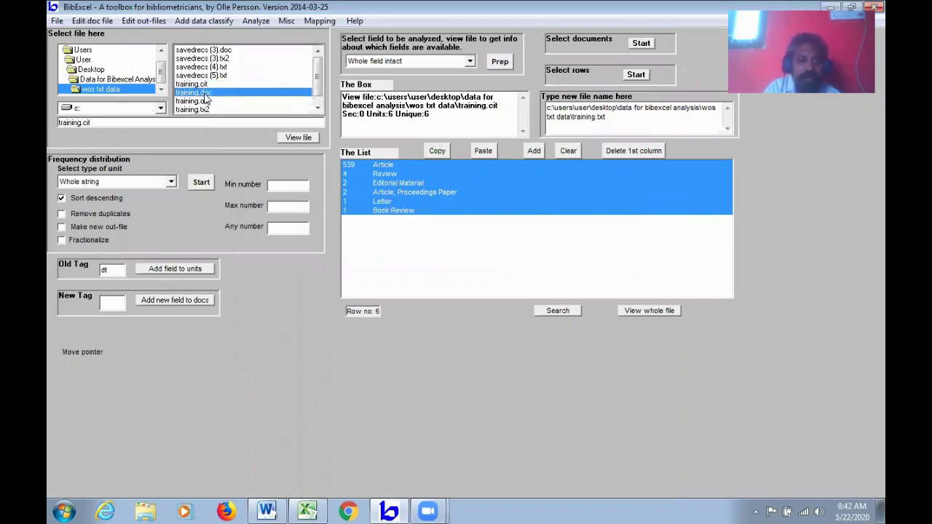
{"action": "left_click", "coordinate": [300, 138]}
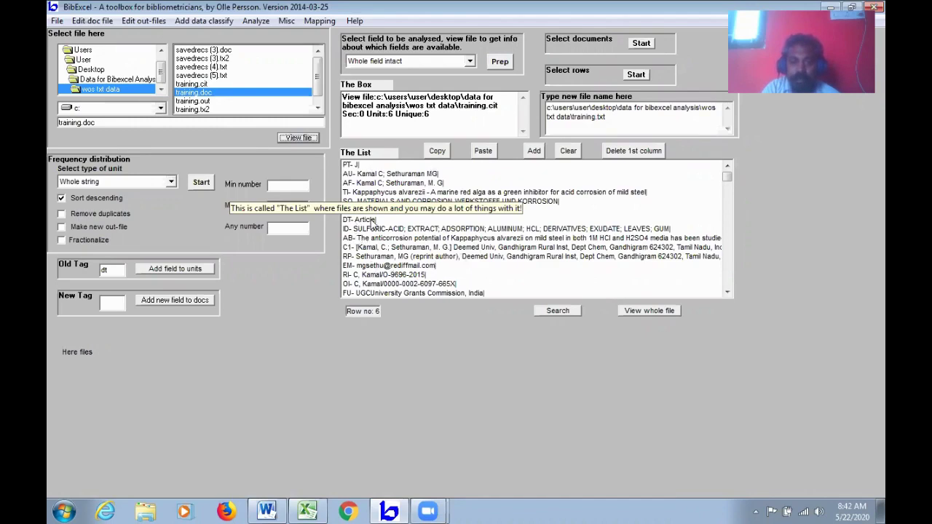
{"action": "left_click", "coordinate": [727, 292]}
{"action": "left_click", "coordinate": [727, 292]}
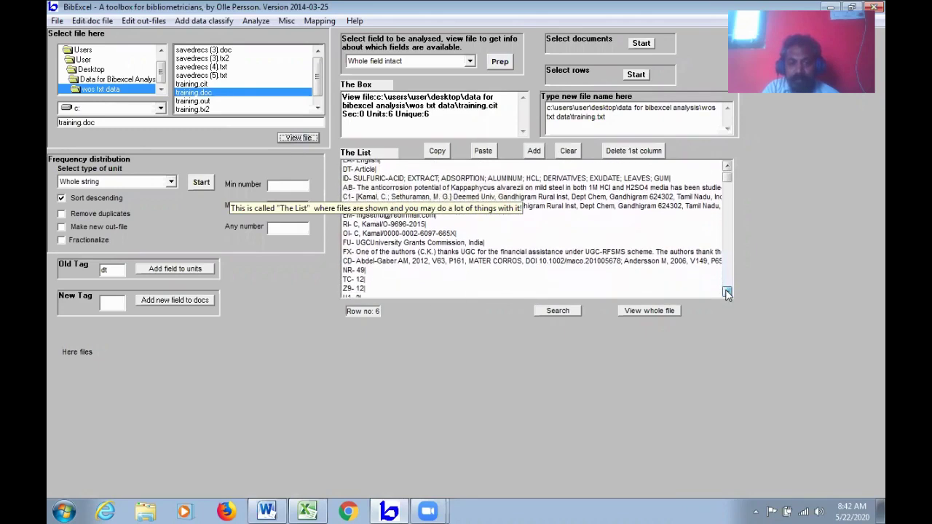
{"action": "left_click", "coordinate": [727, 293]}
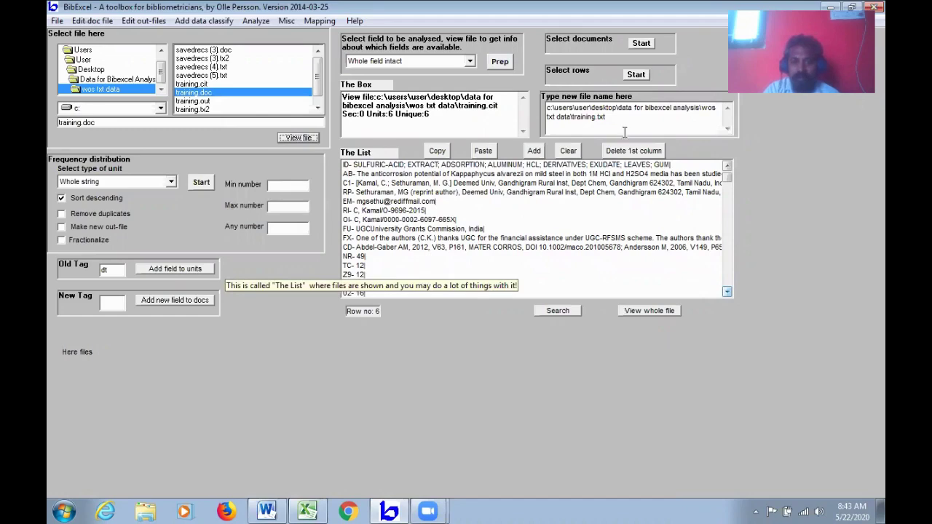
Step: Set the old tag to nr and prepare the out-file from training.doc with the whole field intact
{"action": "double_click", "coordinate": [105, 270]}
{"action": "type", "text": "nr"}
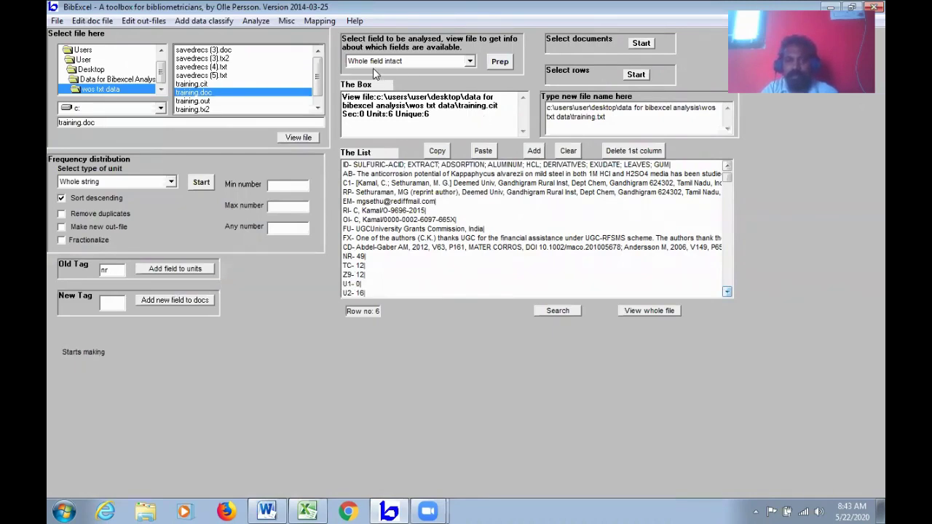
{"action": "left_click", "coordinate": [503, 64]}
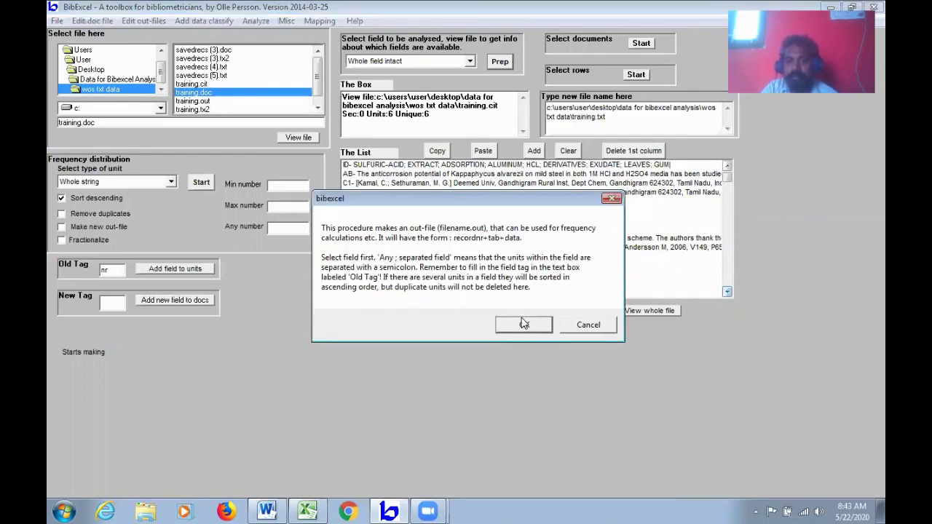
{"action": "left_click", "coordinate": [523, 324]}
{"action": "left_click", "coordinate": [521, 299]}
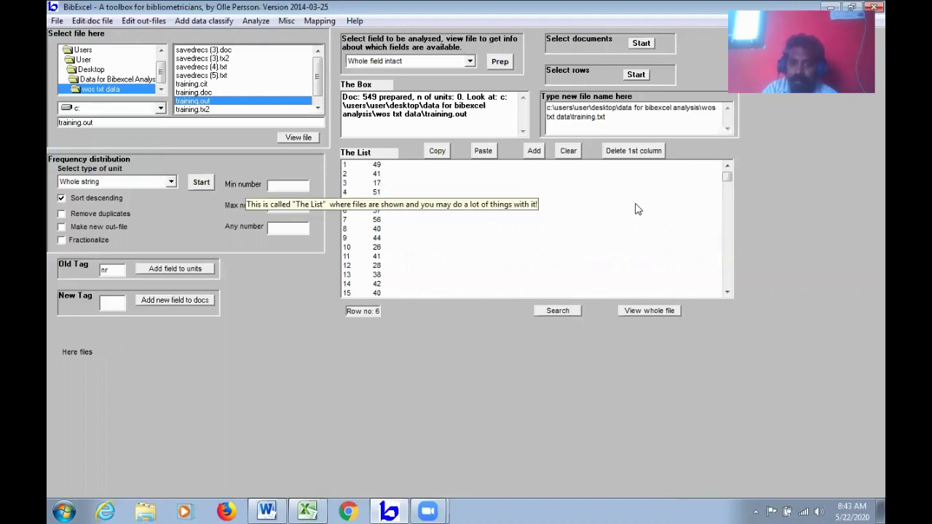
Step: Look through the prepared NR values in training.out and calculate their whole-string frequency distribution in descending order
{"action": "left_click_drag", "start_coordinate": [729, 182], "coordinate": [727, 290]}
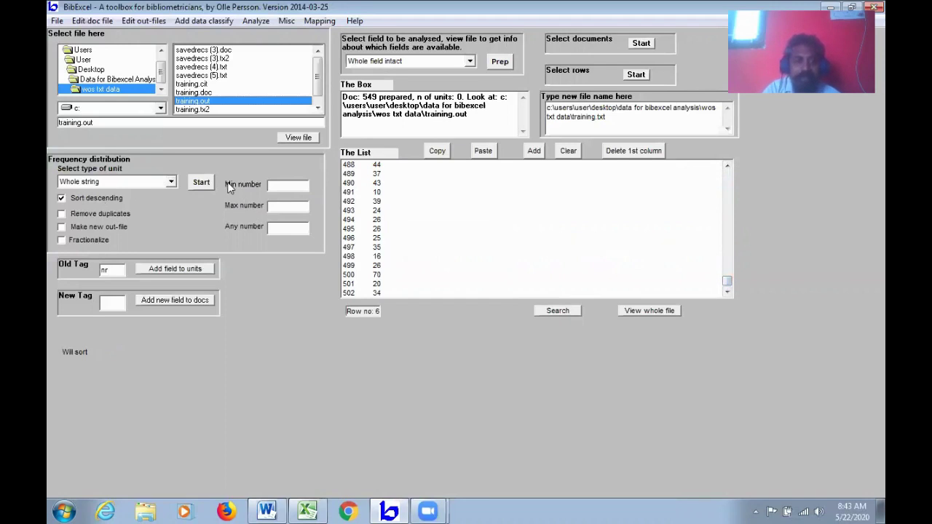
{"action": "left_click", "coordinate": [198, 183]}
{"action": "left_click", "coordinate": [529, 320]}
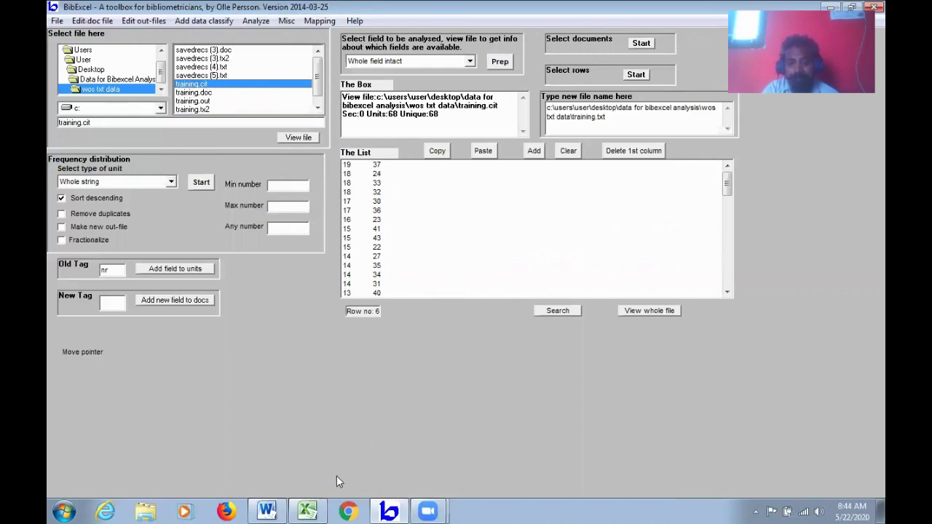
Step: Switch to Excel and browse for a file to open in the Desktop folder Data for Bibexcel Analysis, subfolder wos txt data
{"action": "left_click", "coordinate": [321, 509]}
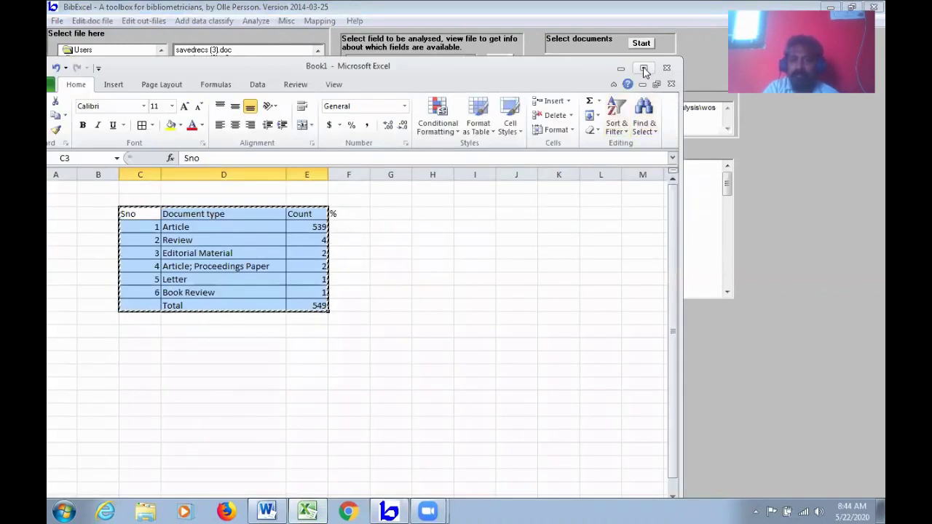
{"action": "left_click", "coordinate": [645, 65]}
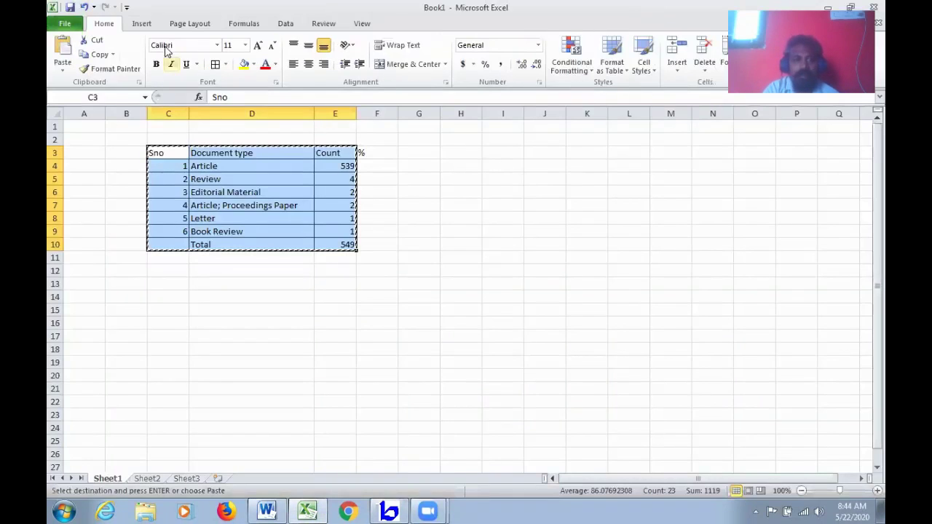
{"action": "left_click", "coordinate": [65, 25]}
{"action": "left_click", "coordinate": [86, 81]}
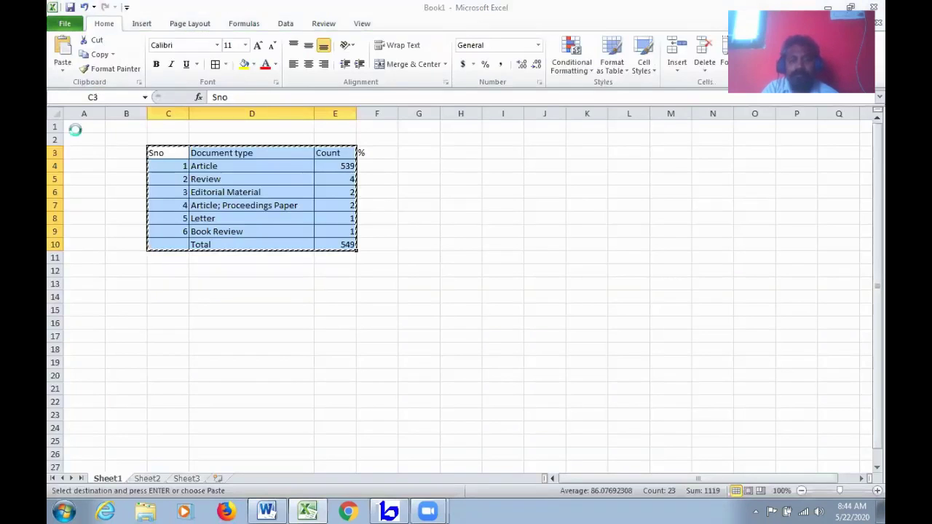
{"action": "left_click", "coordinate": [100, 118]}
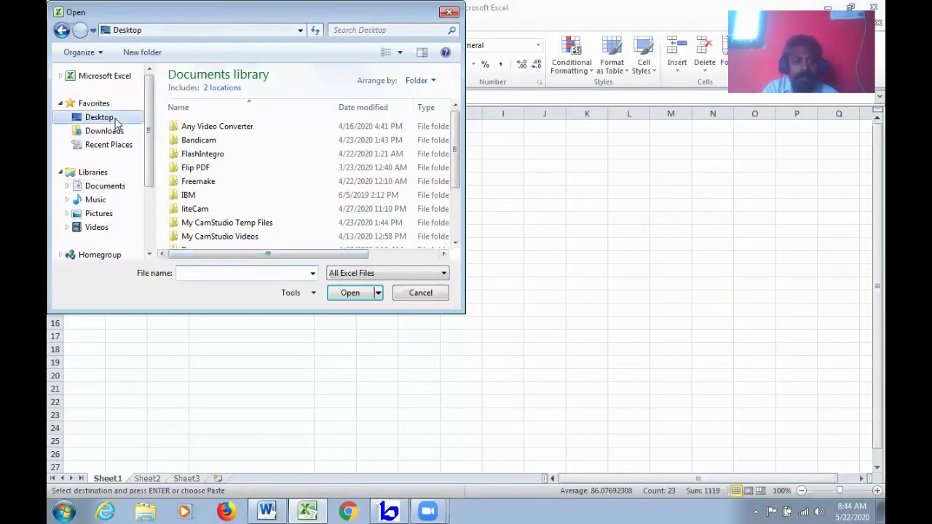
{"action": "left_click", "coordinate": [222, 161]}
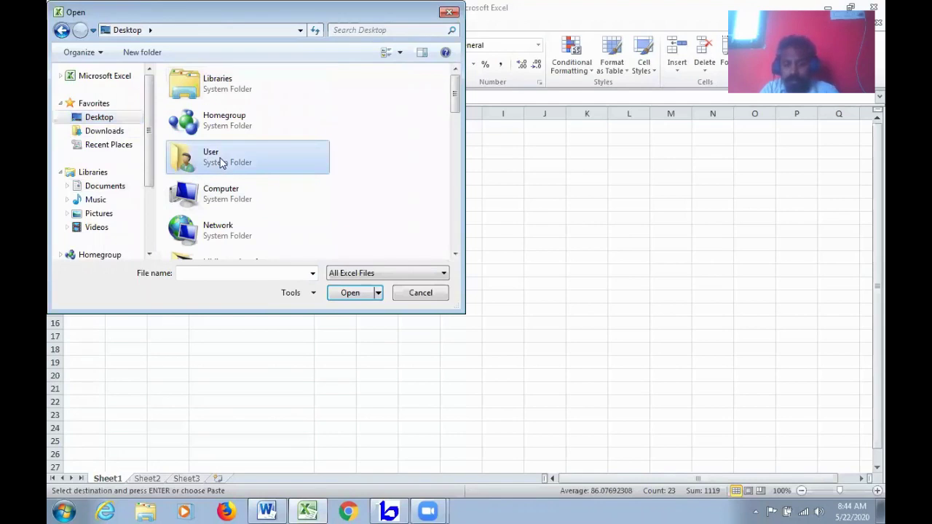
{"action": "scroll", "coordinate": [222, 161], "scroll_direction": "down", "scroll_amount": 3}
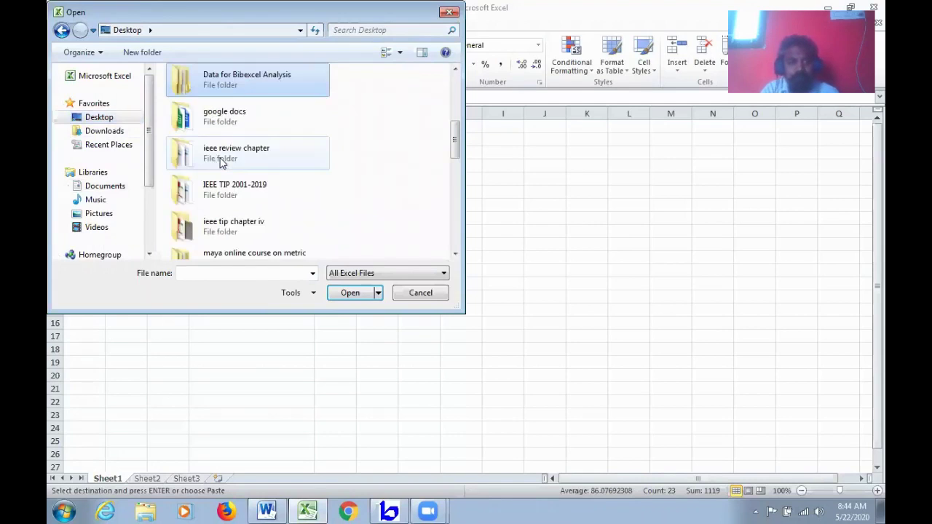
{"action": "double_click", "coordinate": [272, 86]}
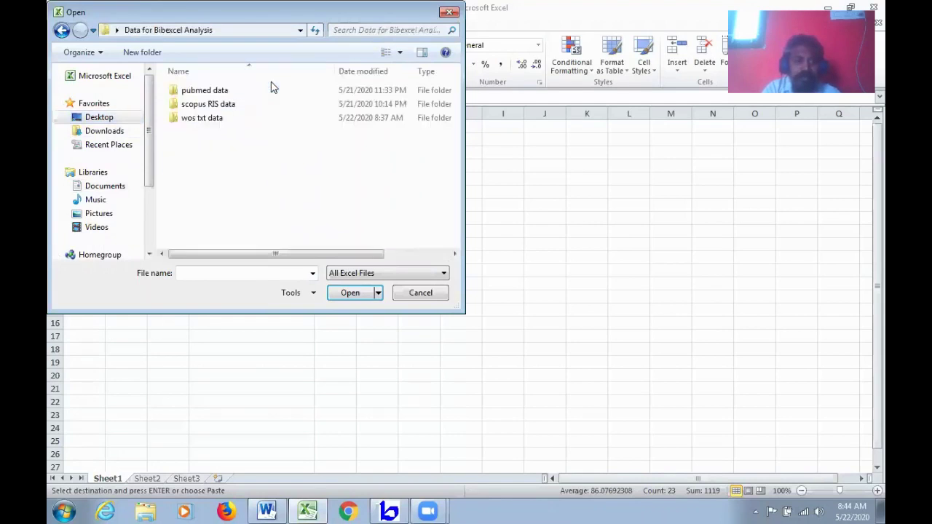
{"action": "double_click", "coordinate": [219, 121]}
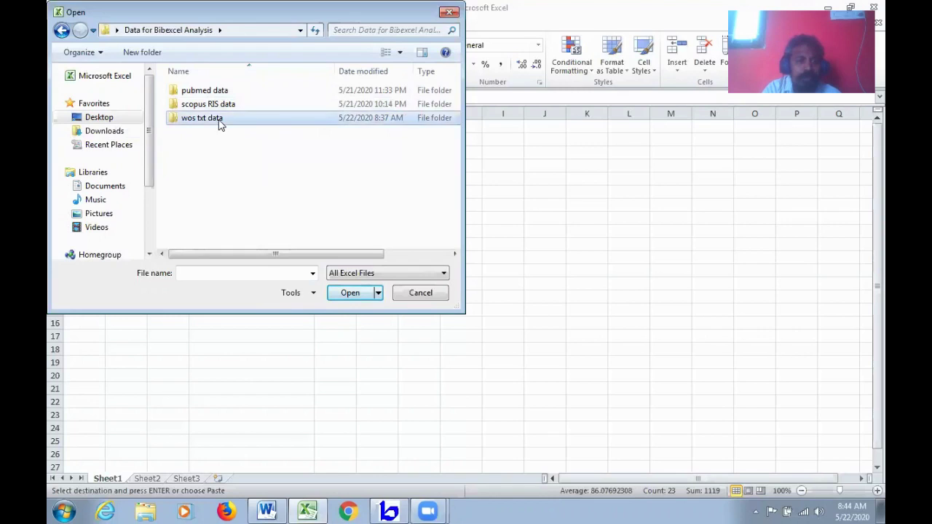
Step: Show all file types, open training.cit and import it as delimited text with Tab as the delimiter
{"action": "left_click", "coordinate": [444, 274]}
{"action": "left_click", "coordinate": [427, 284]}
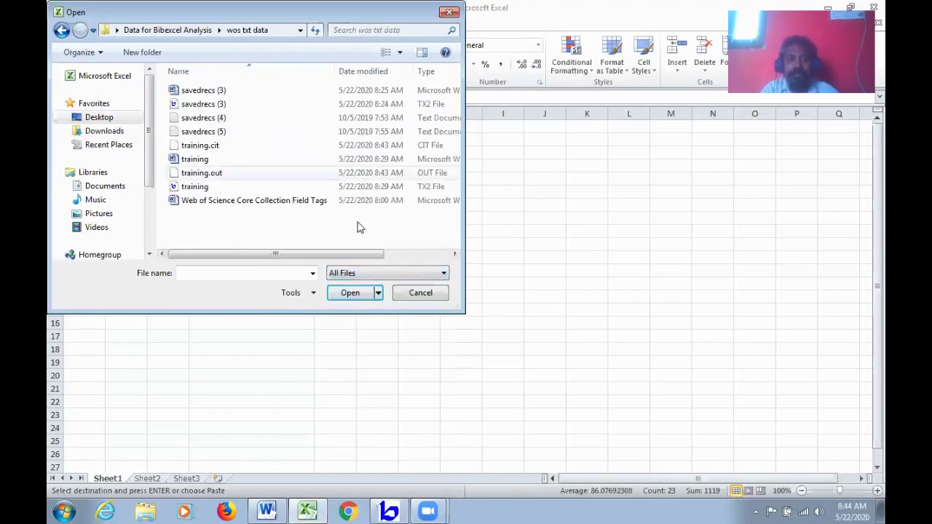
{"action": "left_click", "coordinate": [213, 148]}
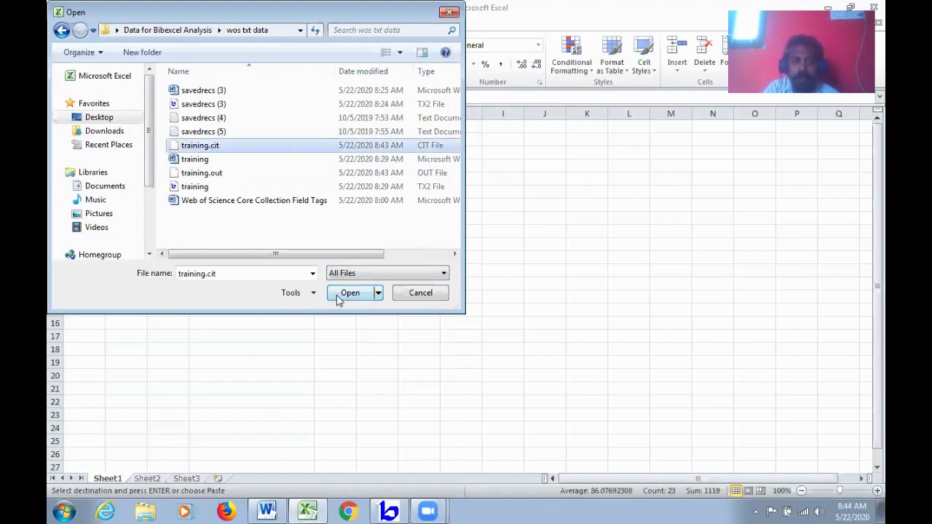
{"action": "left_click", "coordinate": [338, 294]}
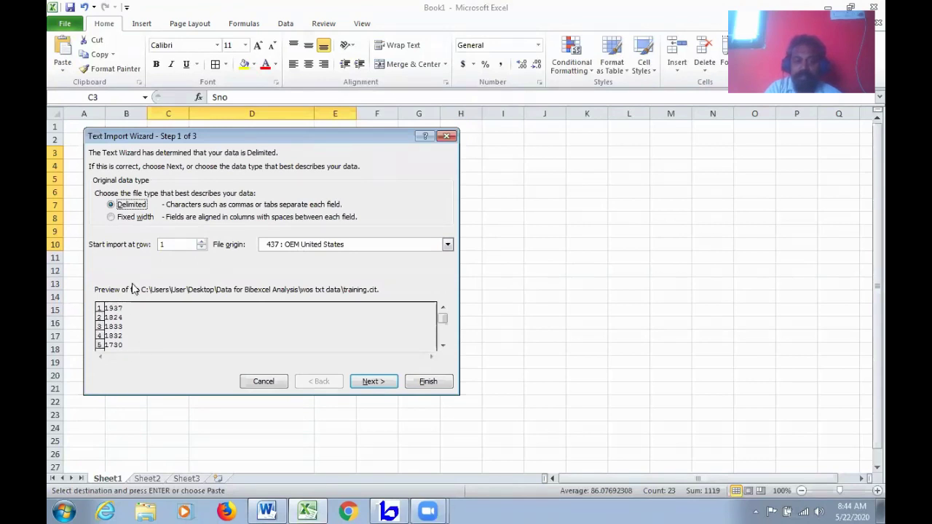
{"action": "left_click", "coordinate": [374, 382]}
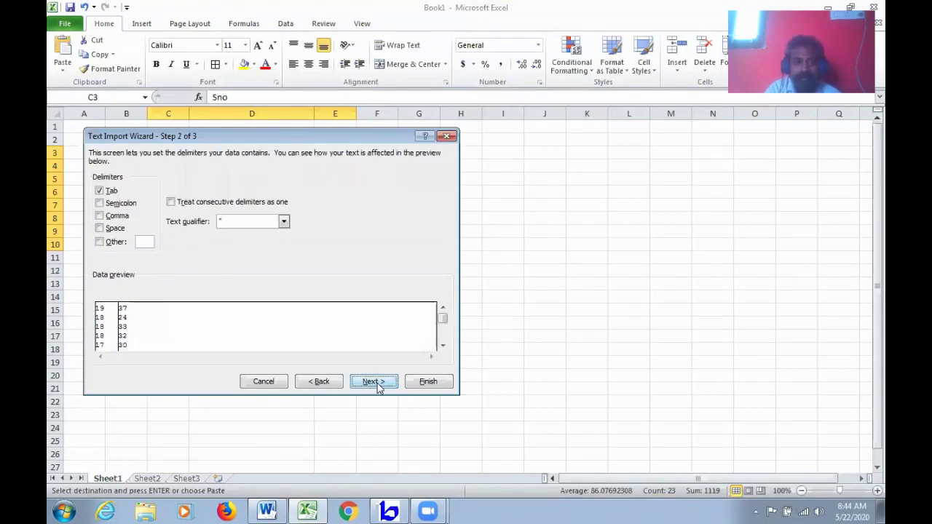
{"action": "left_click", "coordinate": [375, 381]}
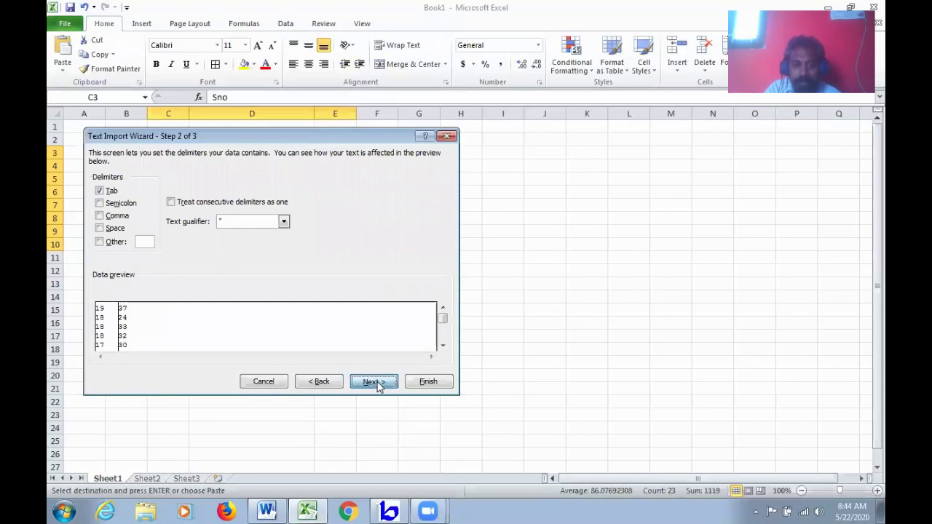
{"action": "left_click", "coordinate": [417, 383]}
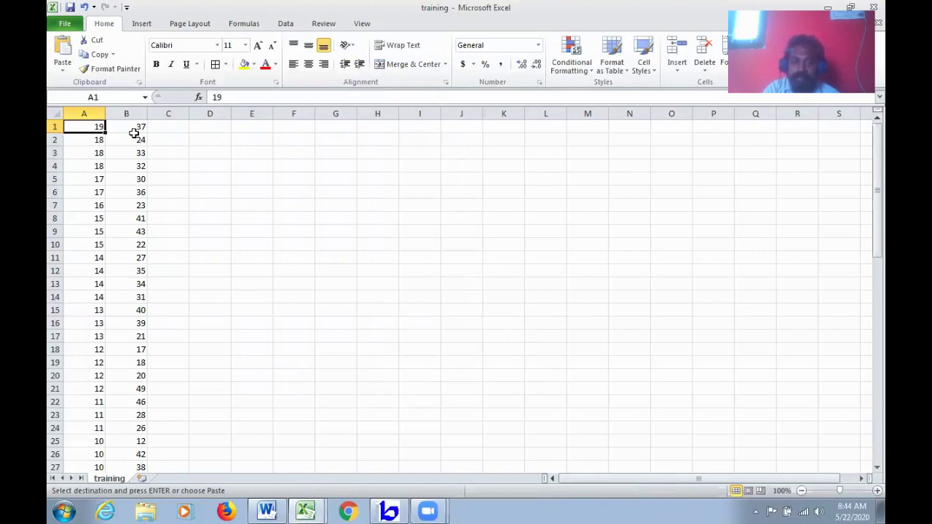
{"action": "right_click", "coordinate": [56, 127]}
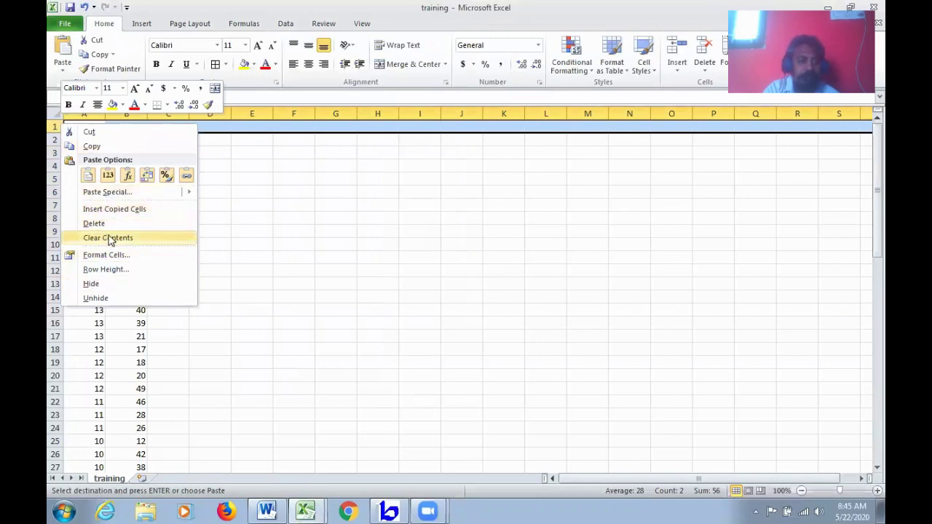
{"action": "left_click", "coordinate": [54, 128]}
{"action": "right_click", "coordinate": [55, 127]}
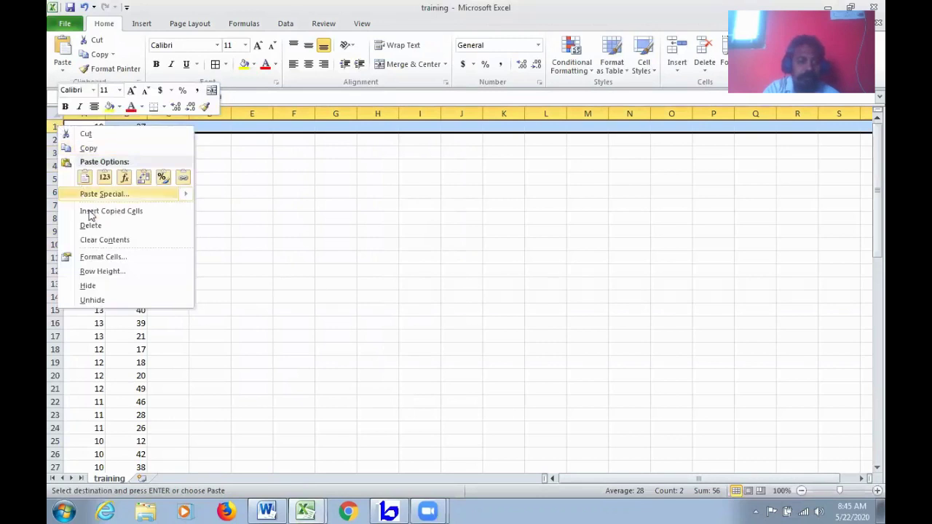
{"action": "key", "text": "Escape"}
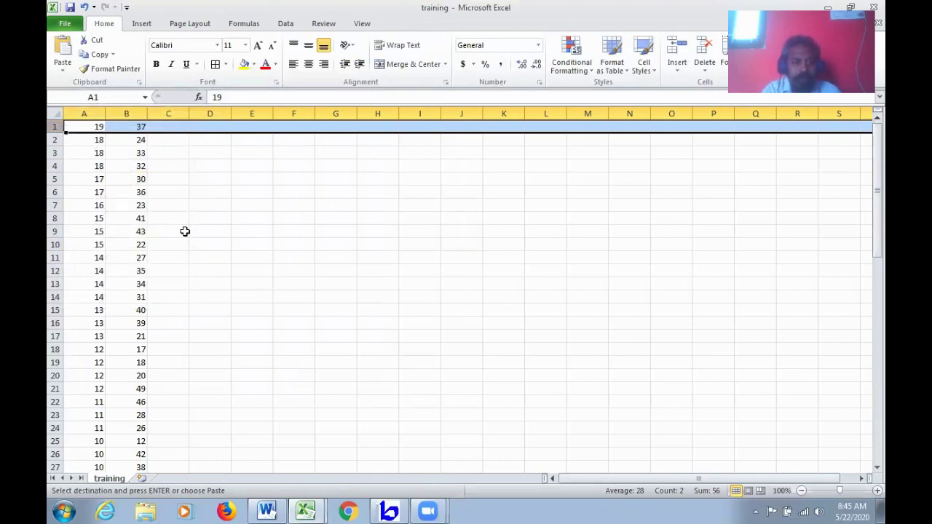
Step: Review the imported rows and total column B from B1 to B68 in cell B69 with AutoSum
{"action": "scroll", "coordinate": [185, 231], "scroll_direction": "down", "scroll_amount": 19}
{"action": "scroll", "coordinate": [196, 243], "scroll_direction": "up", "scroll_amount": 11}
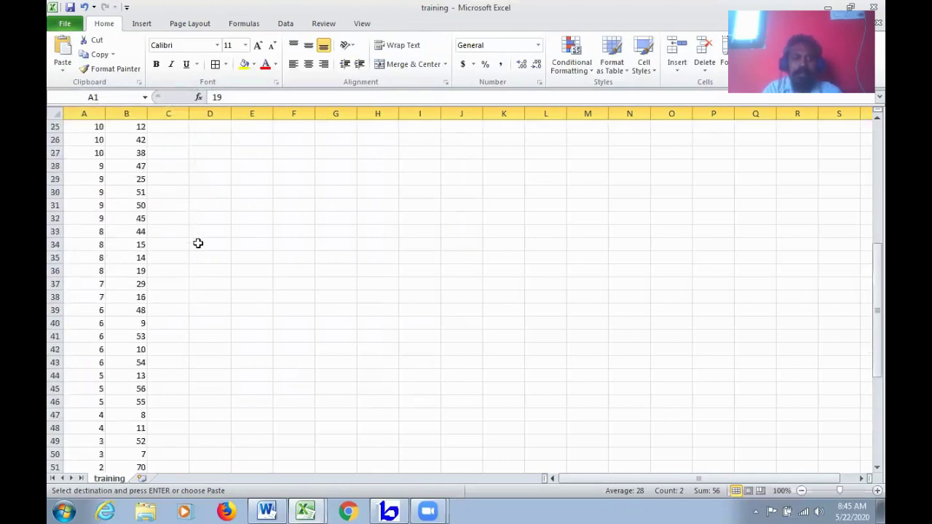
{"action": "scroll", "coordinate": [197, 244], "scroll_direction": "up", "scroll_amount": 8}
{"action": "left_click", "coordinate": [197, 216]}
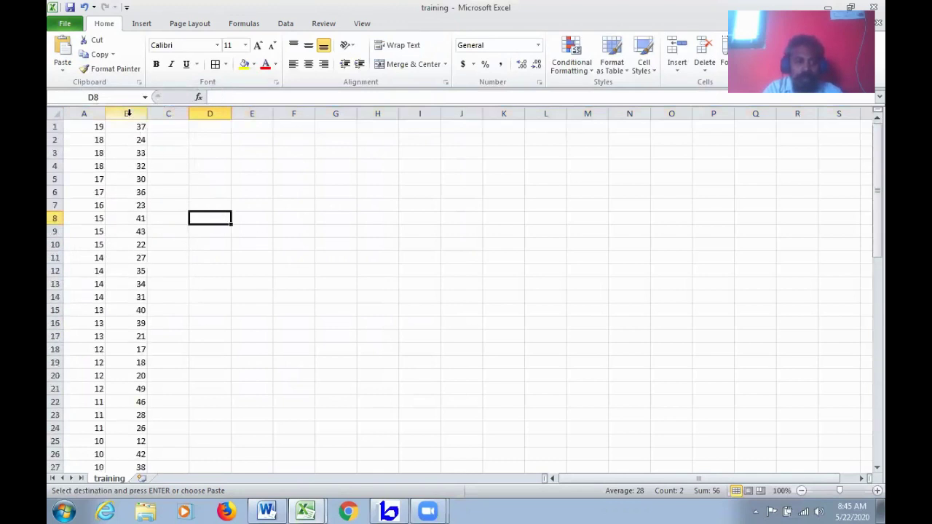
{"action": "left_click_drag", "start_coordinate": [128, 126], "coordinate": [136, 368]}
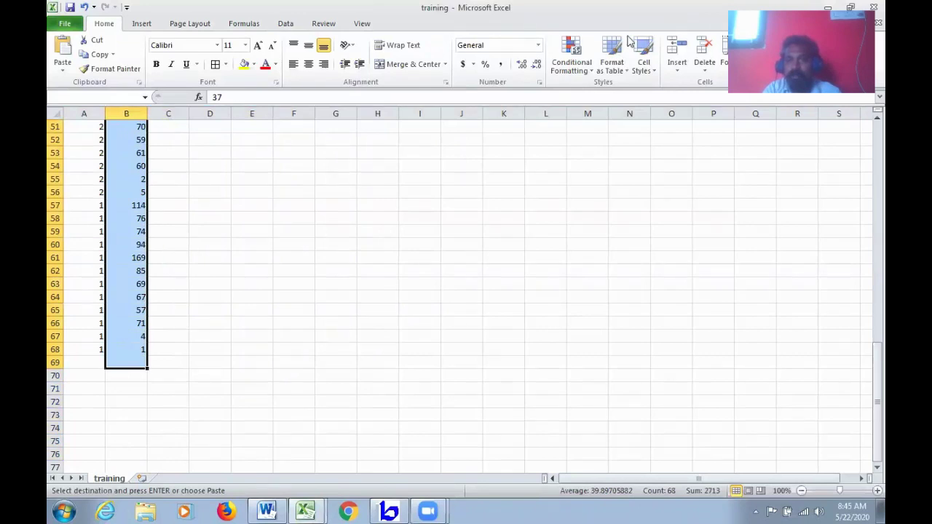
{"action": "left_click_drag", "start_coordinate": [655, 22], "coordinate": [563, 44]}
{"action": "left_click", "coordinate": [644, 64]}
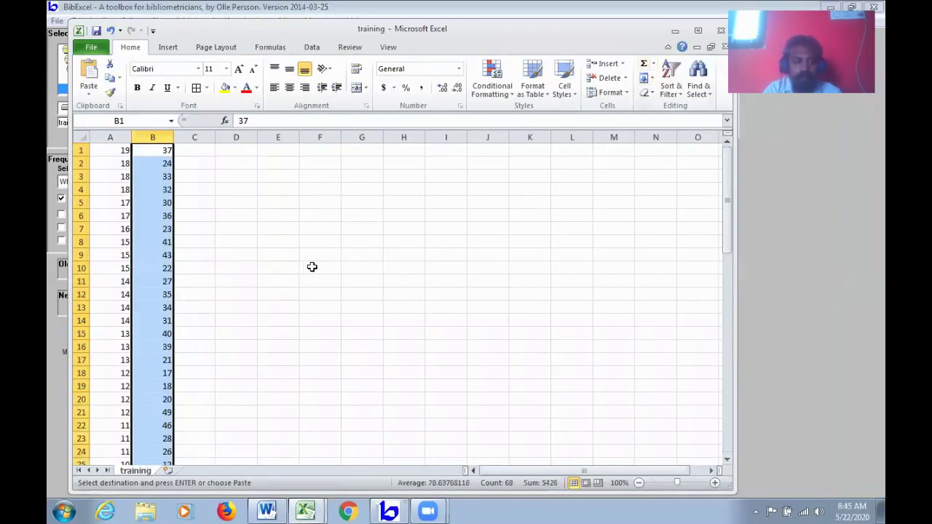
{"action": "scroll", "coordinate": [312, 266], "scroll_direction": "down", "scroll_amount": 18}
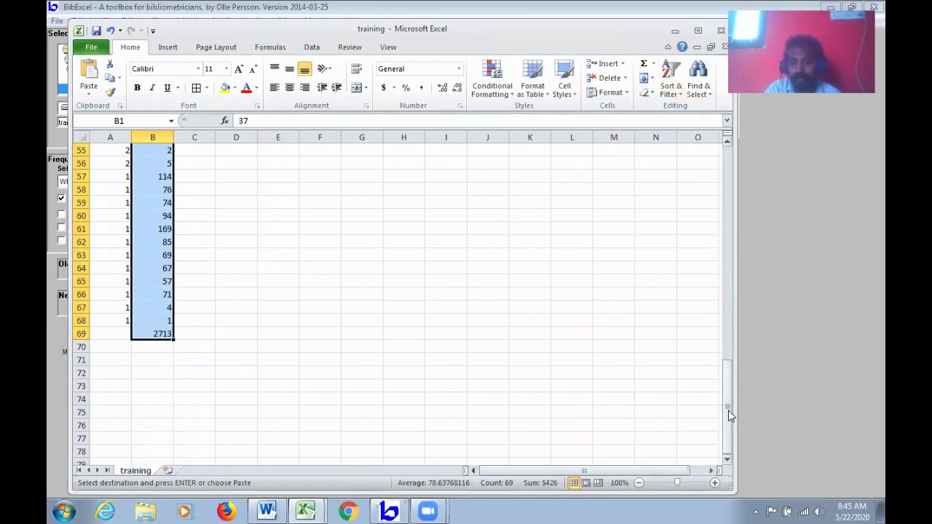
Step: Total column A from A1 to A68 in cell A69 with AutoSum, and maximize the workbook window
{"action": "left_click_drag", "start_coordinate": [728, 410], "coordinate": [729, 153]}
{"action": "left_click_drag", "start_coordinate": [116, 151], "coordinate": [110, 437]}
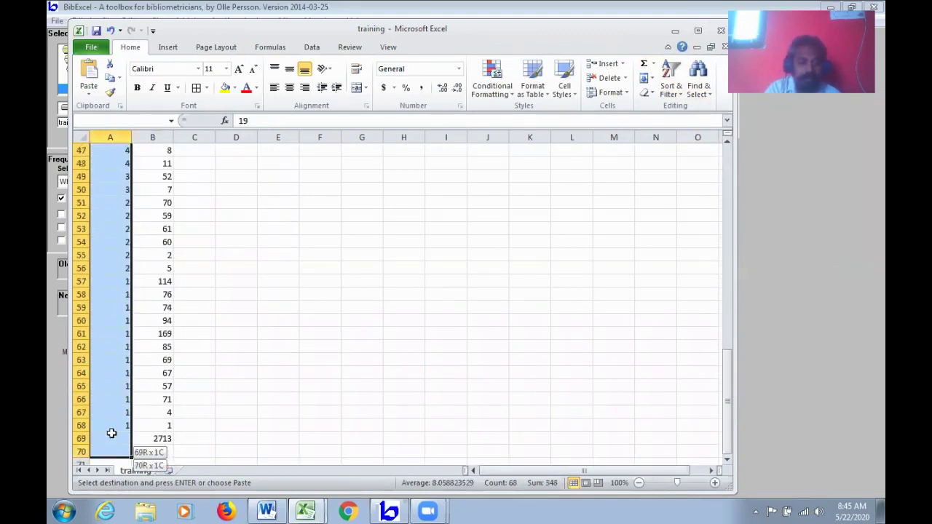
{"action": "left_click", "coordinate": [643, 67]}
{"action": "scroll", "coordinate": [206, 398], "scroll_direction": "up", "scroll_amount": 7}
{"action": "scroll", "coordinate": [267, 369], "scroll_direction": "down", "scroll_amount": 16}
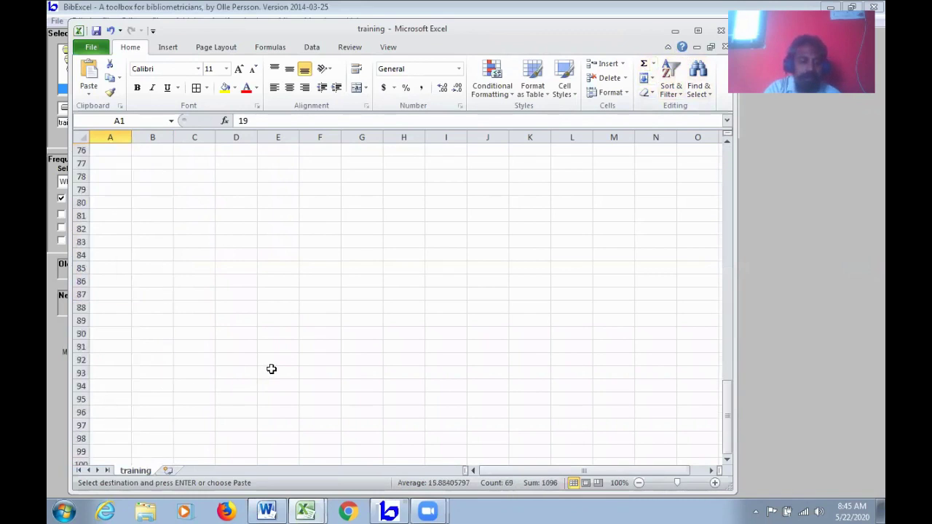
{"action": "scroll", "coordinate": [257, 369], "scroll_direction": "up", "scroll_amount": 3}
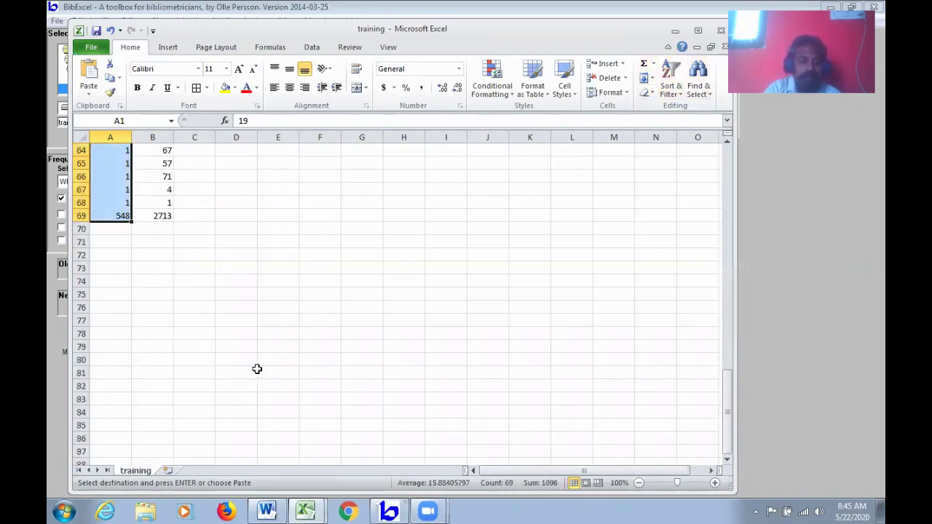
{"action": "left_click", "coordinate": [696, 32]}
{"action": "scroll", "coordinate": [747, 339], "scroll_direction": "up", "scroll_amount": 6}
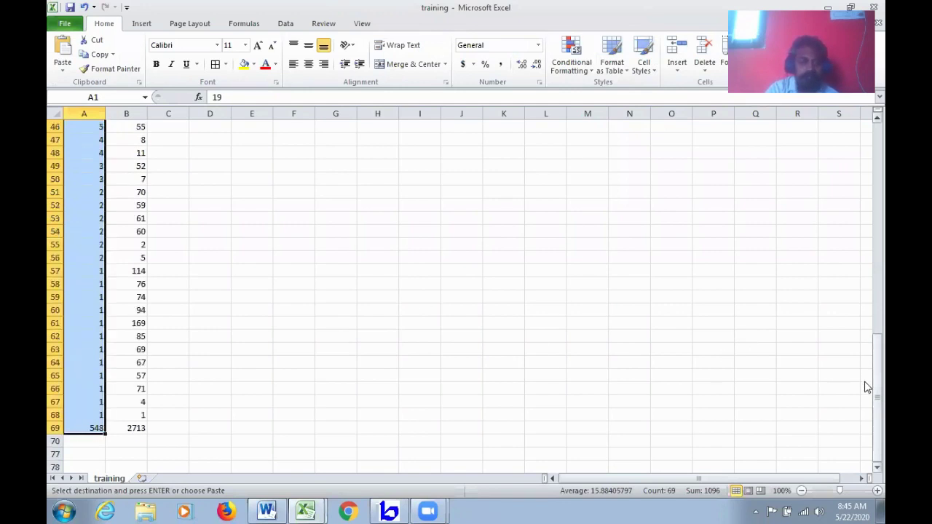
Step: Review the column A and B values from row 1 down to the totals in row 69
{"action": "left_click_drag", "start_coordinate": [877, 388], "coordinate": [870, 145]}
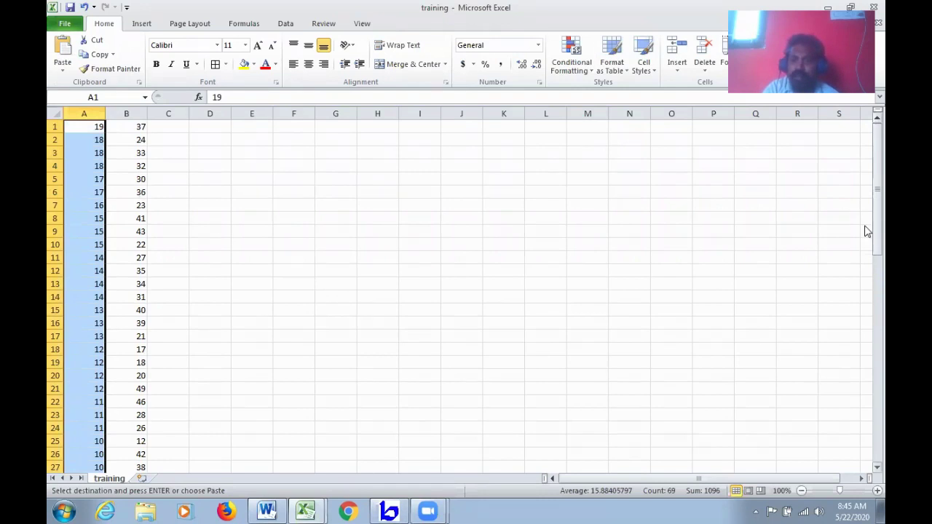
{"action": "left_click_drag", "start_coordinate": [877, 231], "coordinate": [867, 509]}
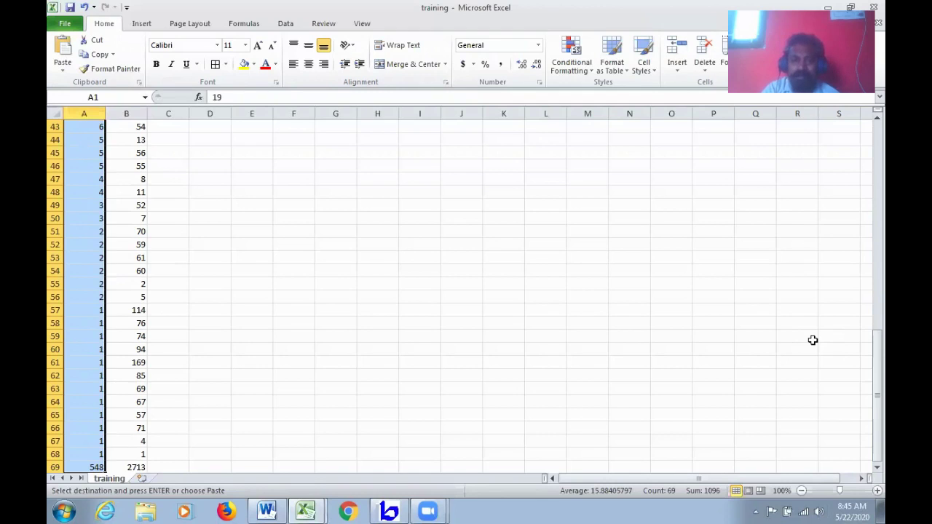
{"action": "scroll", "coordinate": [296, 291], "scroll_direction": "up", "scroll_amount": 14}
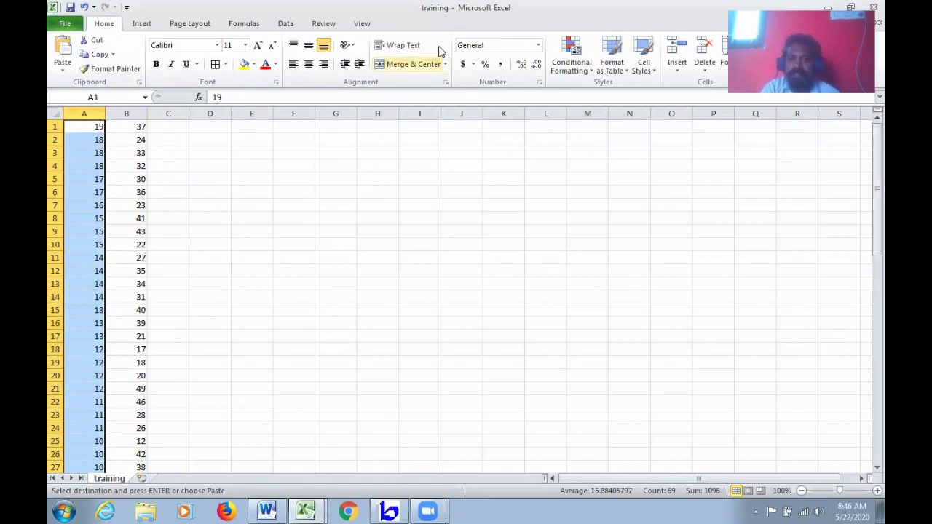
Step: Switch to BibExcel, view training.doc and examine the first record's field tags down to the citation count fields
{"action": "key", "text": "alt+Tab"}
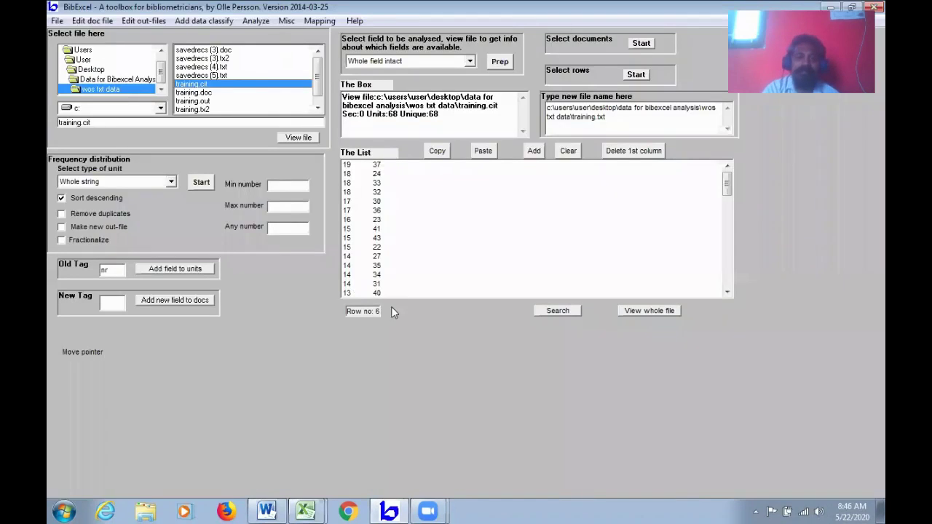
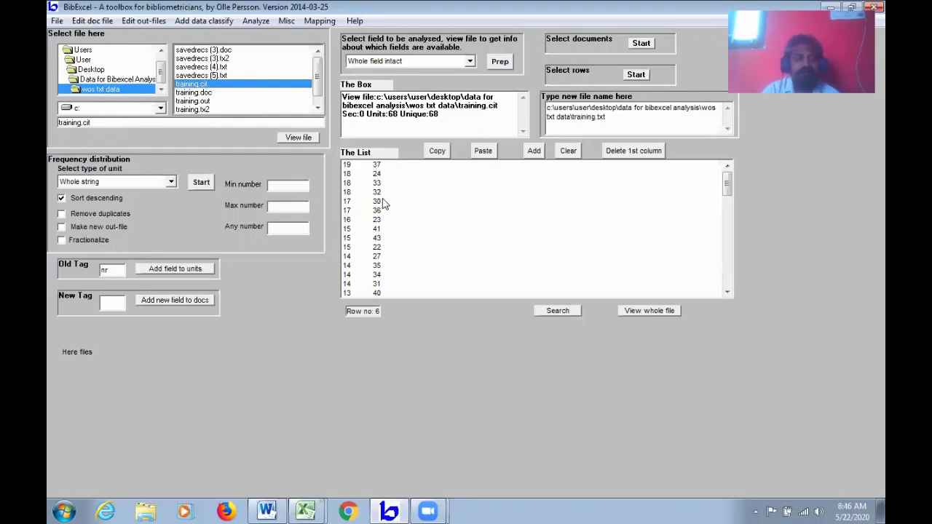
{"action": "left_click", "coordinate": [208, 94]}
{"action": "left_click", "coordinate": [299, 138]}
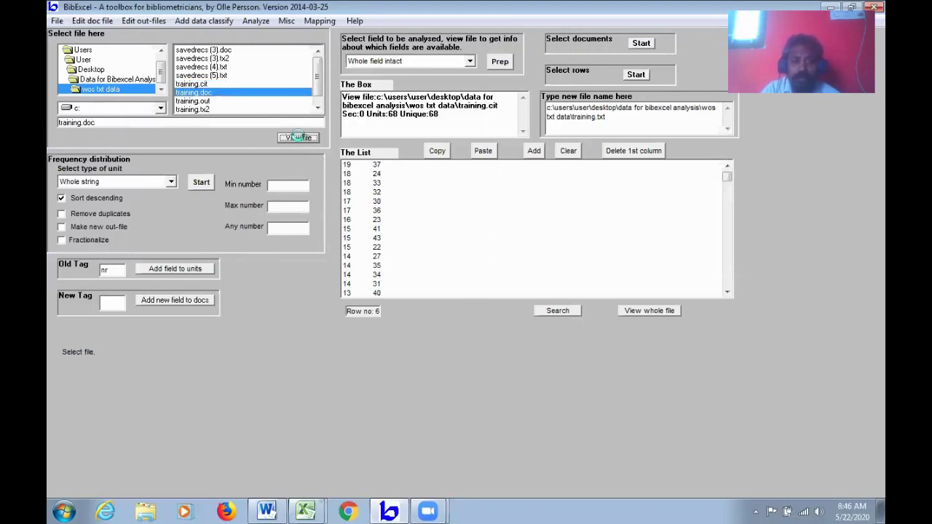
{"action": "left_click", "coordinate": [727, 292]}
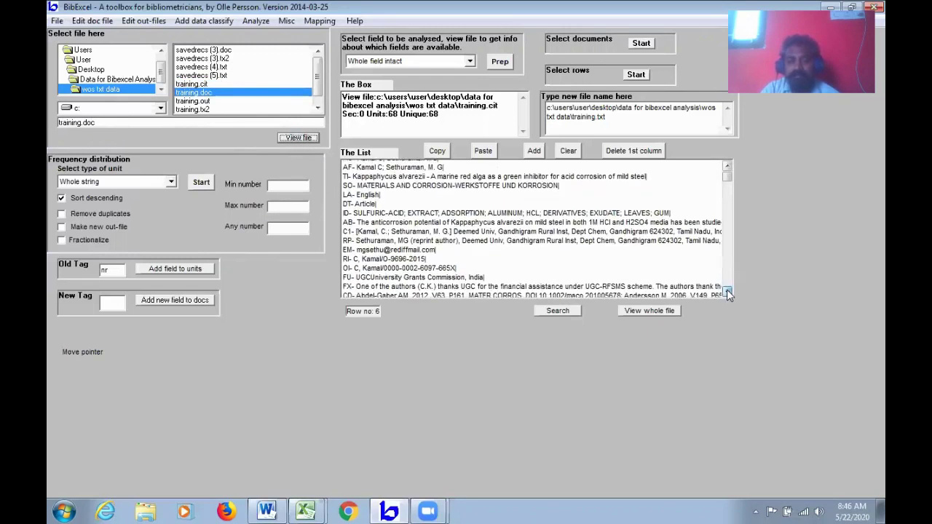
{"action": "left_click", "coordinate": [727, 292]}
{"action": "left_click", "coordinate": [727, 291]}
{"action": "left_click", "coordinate": [727, 291]}
{"action": "left_click", "coordinate": [727, 291]}
{"action": "left_click", "coordinate": [727, 291]}
{"action": "left_click", "coordinate": [727, 291]}
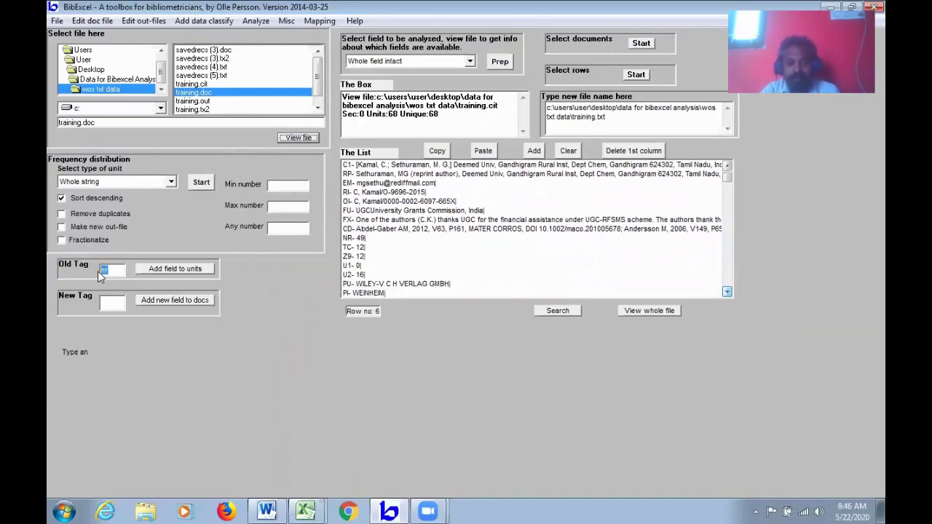
Step: Prepare an out-file from training.doc for the old tag tc, using Whole field intact
{"action": "type", "text": "tc"}
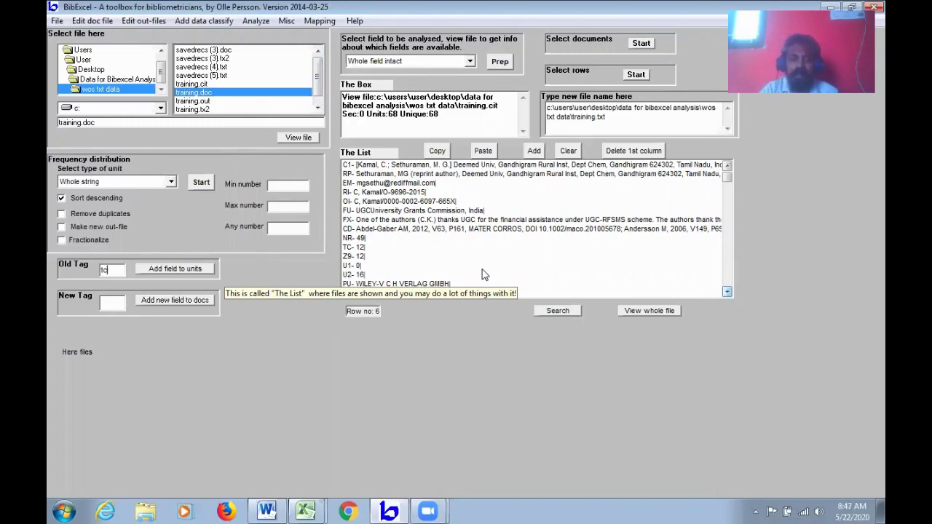
{"action": "left_click", "coordinate": [502, 63]}
{"action": "left_click", "coordinate": [523, 324]}
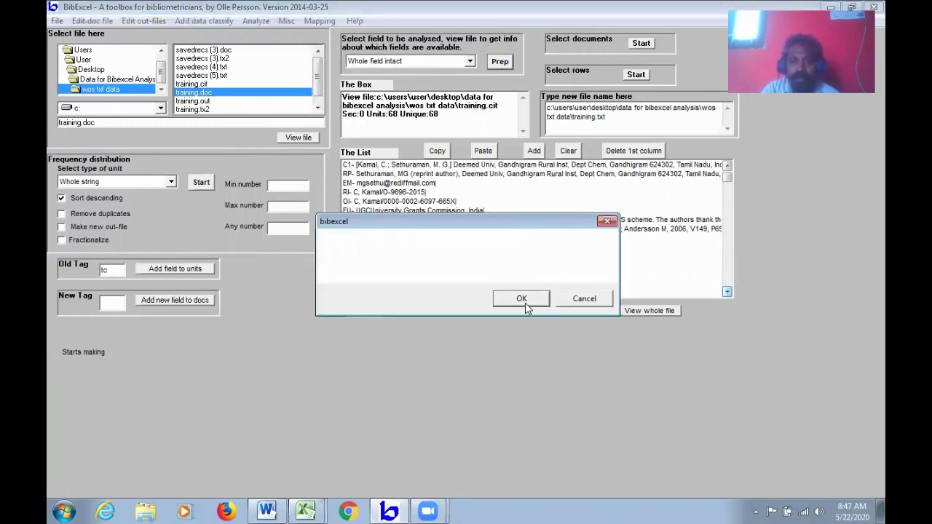
{"action": "left_click", "coordinate": [525, 298]}
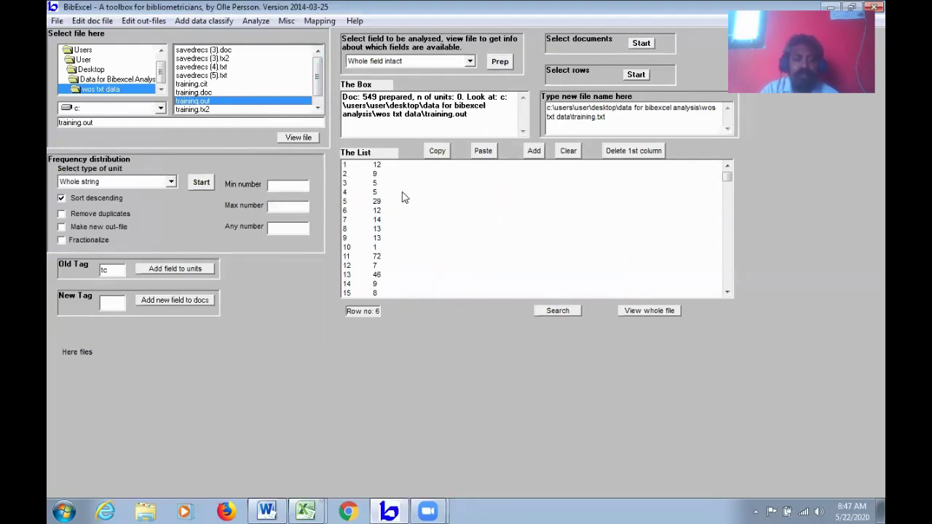
Step: Try to run a descending whole-string frequency distribution on training.out
{"action": "left_click", "coordinate": [203, 183]}
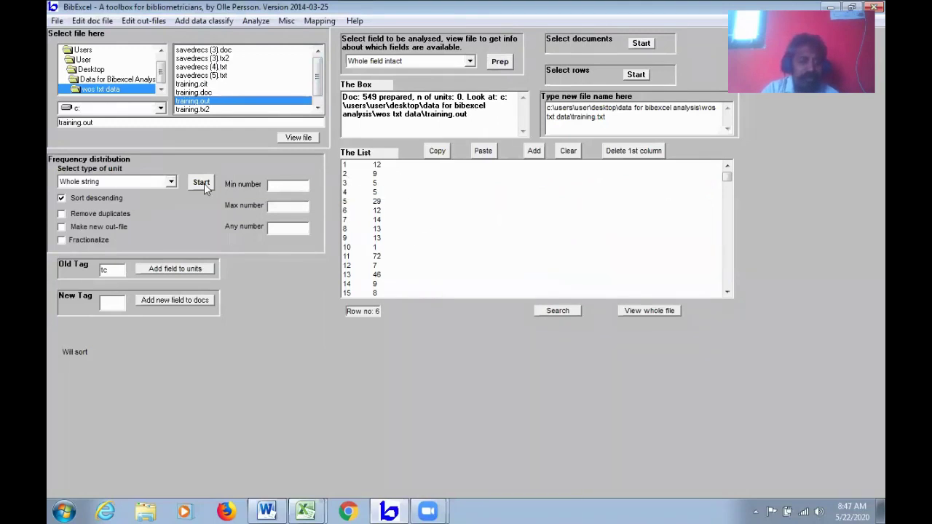
{"action": "left_click", "coordinate": [522, 317]}
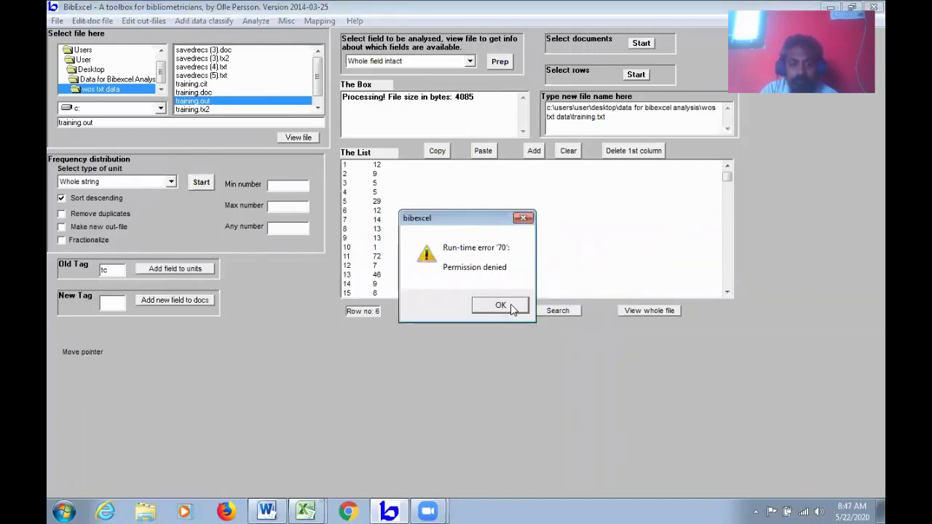
{"action": "left_click", "coordinate": [522, 218]}
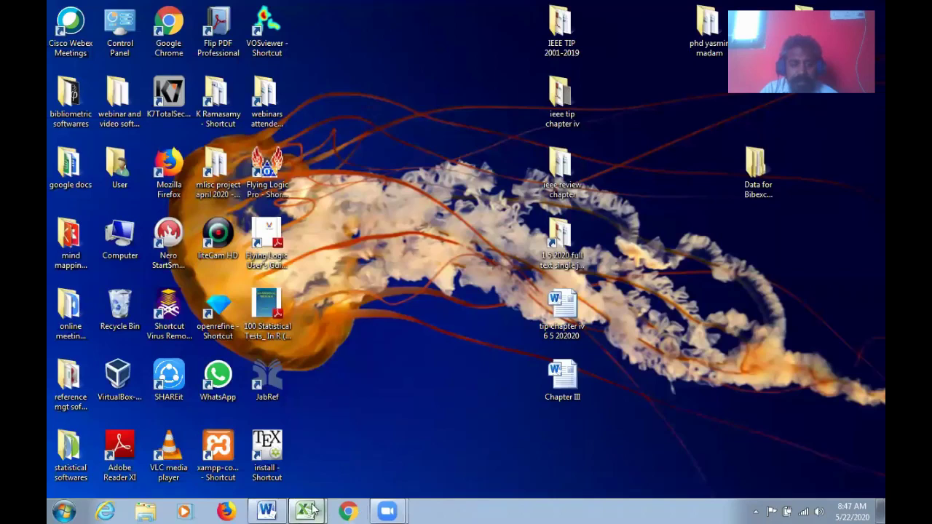
Step: Relaunch BibExcel from its shortcut in the desktop folder bibliometric softwarres
{"action": "mouse_move", "coordinate": [319, 503]}
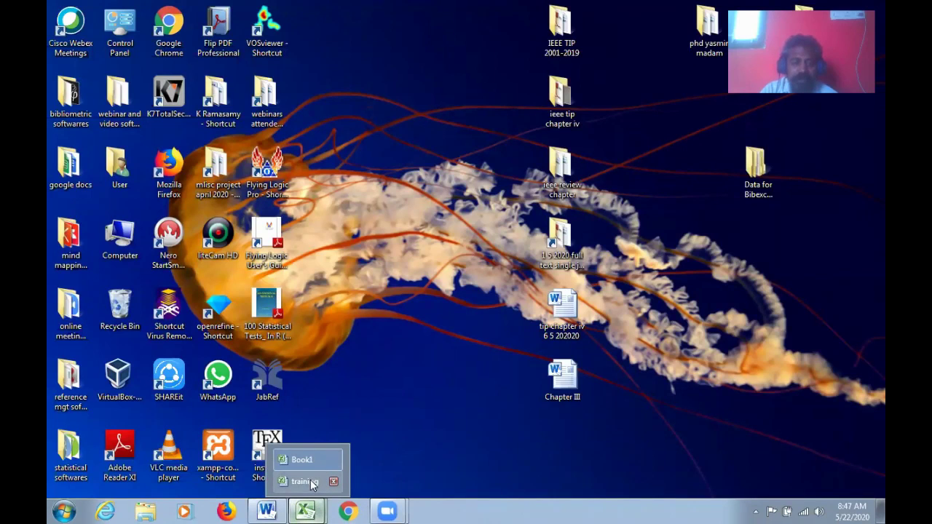
{"action": "double_click", "coordinate": [71, 99]}
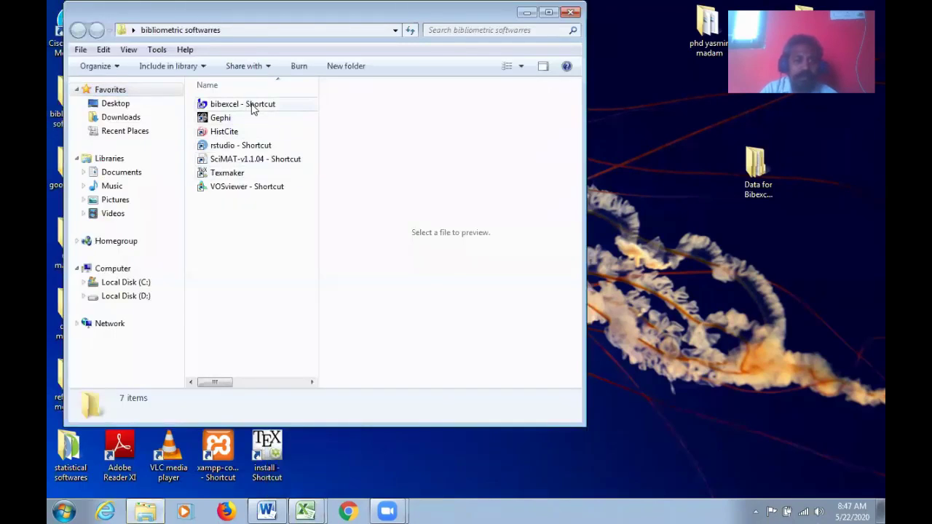
{"action": "double_click", "coordinate": [246, 107]}
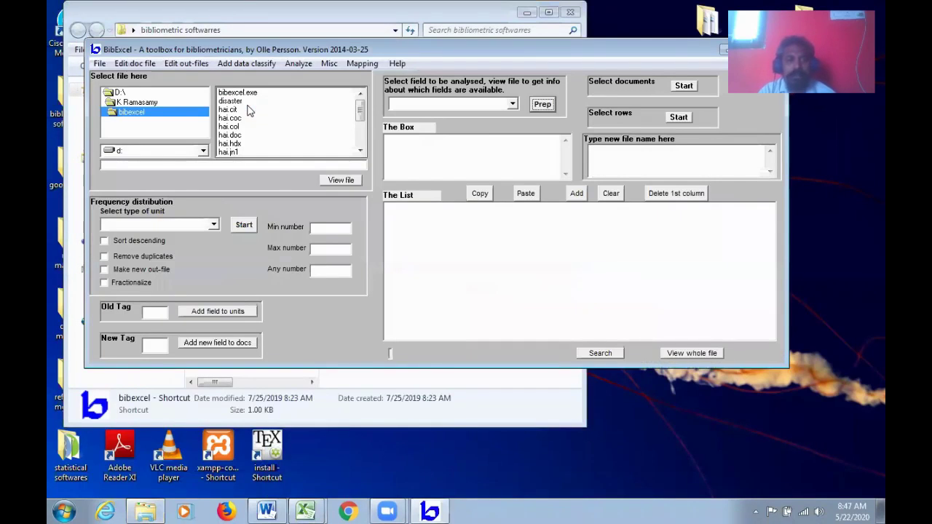
Step: Switch the BibExcel file browser to drive C and open the folder Users\User\Desktop
{"action": "left_click", "coordinate": [203, 151]}
{"action": "left_click", "coordinate": [196, 164]}
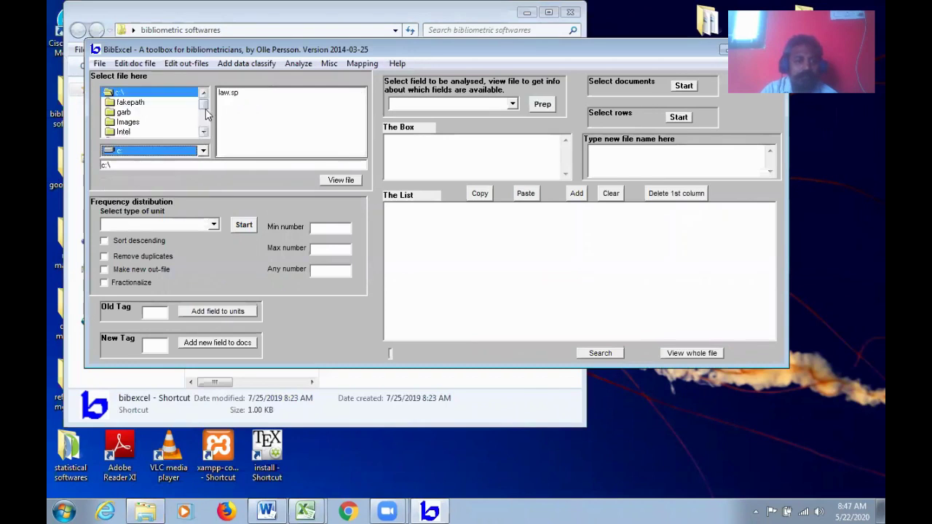
{"action": "left_click", "coordinate": [205, 133]}
{"action": "left_click", "coordinate": [204, 134]}
{"action": "left_click", "coordinate": [204, 134]}
{"action": "left_click", "coordinate": [204, 133]}
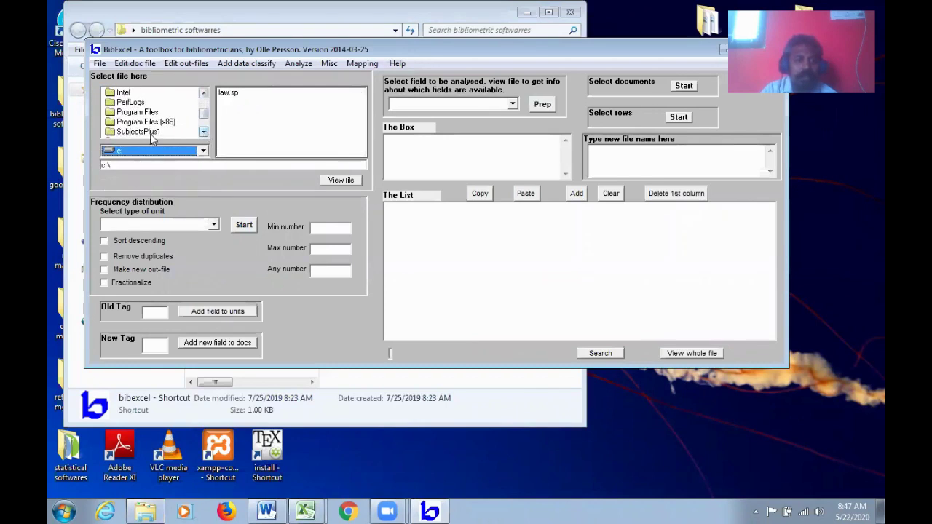
{"action": "left_click", "coordinate": [204, 133]}
{"action": "left_click", "coordinate": [204, 133]}
{"action": "left_click", "coordinate": [204, 133]}
{"action": "double_click", "coordinate": [129, 113]}
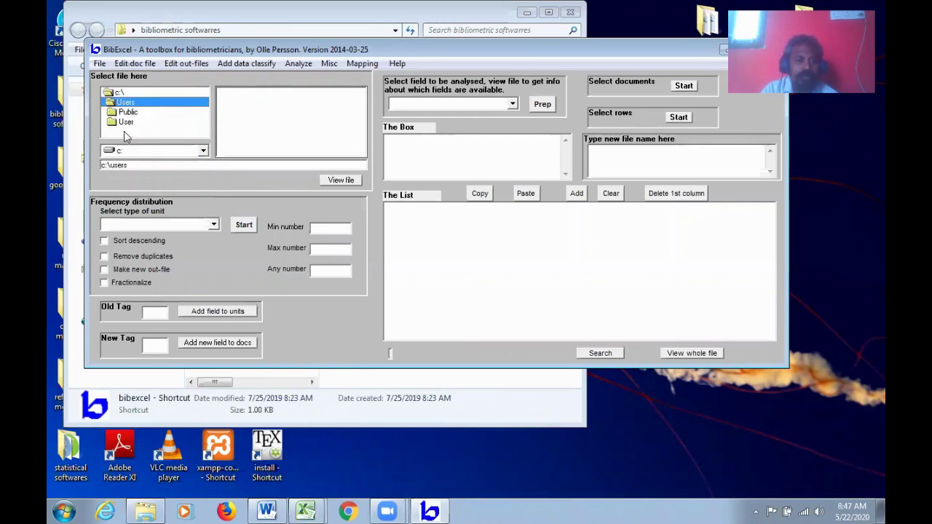
{"action": "double_click", "coordinate": [129, 122]}
{"action": "double_click", "coordinate": [149, 132]}
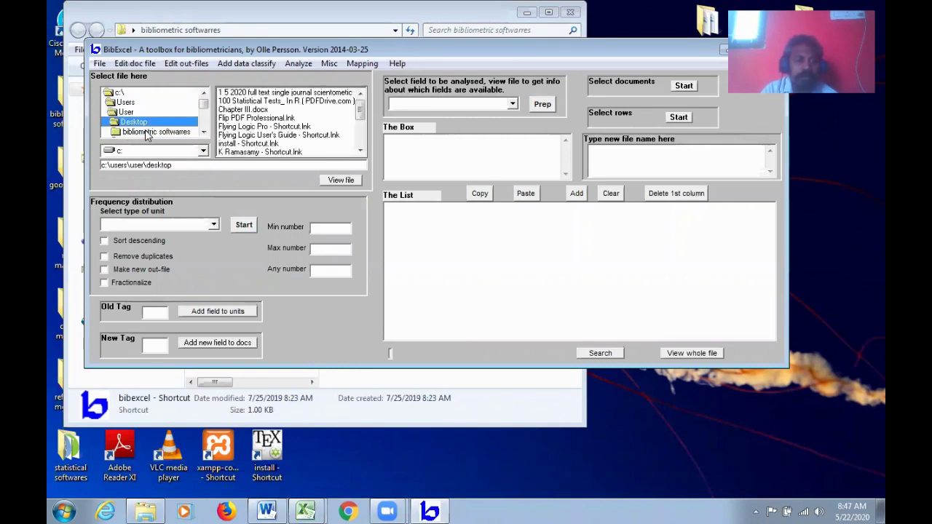
Step: Open the wos txt data subfolder of Data for Bibexcel Analysis and view training.doc
{"action": "left_click", "coordinate": [204, 134]}
{"action": "left_click", "coordinate": [204, 134]}
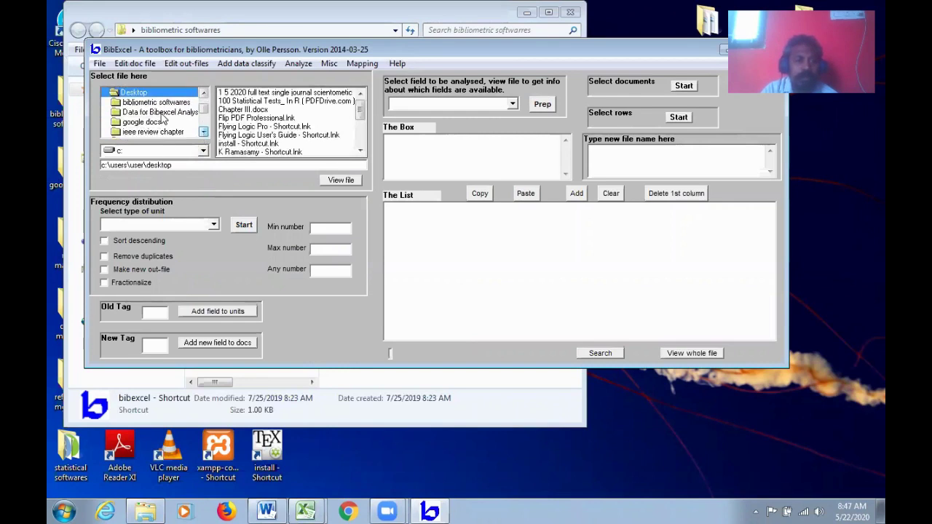
{"action": "double_click", "coordinate": [161, 114]}
{"action": "left_click", "coordinate": [203, 133]}
{"action": "left_click", "coordinate": [203, 132]}
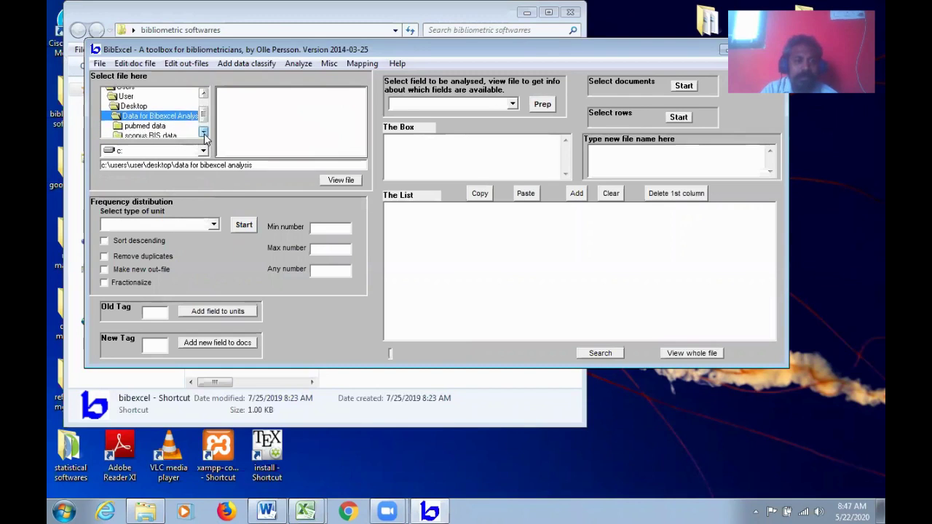
{"action": "left_click", "coordinate": [203, 132]}
{"action": "double_click", "coordinate": [155, 132]}
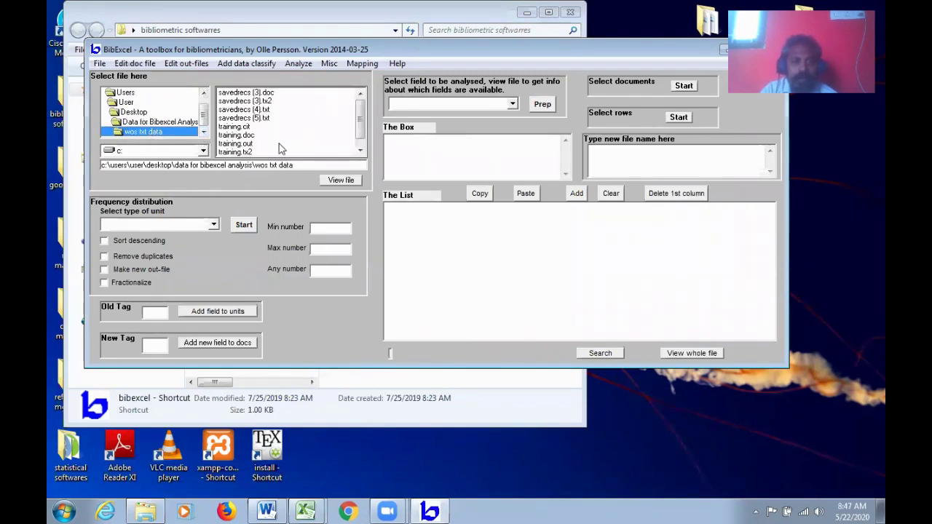
{"action": "left_click", "coordinate": [237, 136]}
{"action": "left_click", "coordinate": [341, 180]}
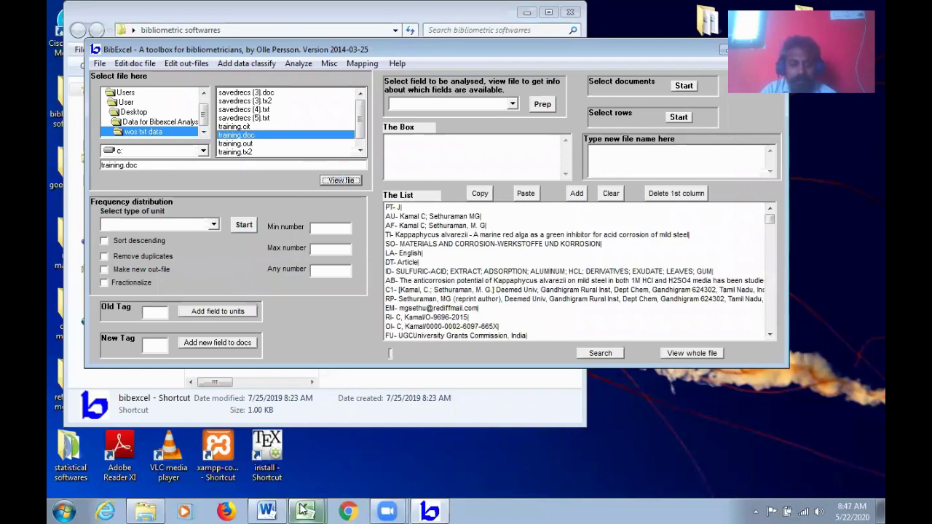
Step: Close the Excel workbooks Book1 and training without saving their changes
{"action": "mouse_move", "coordinate": [306, 511]}
{"action": "left_click", "coordinate": [304, 459]}
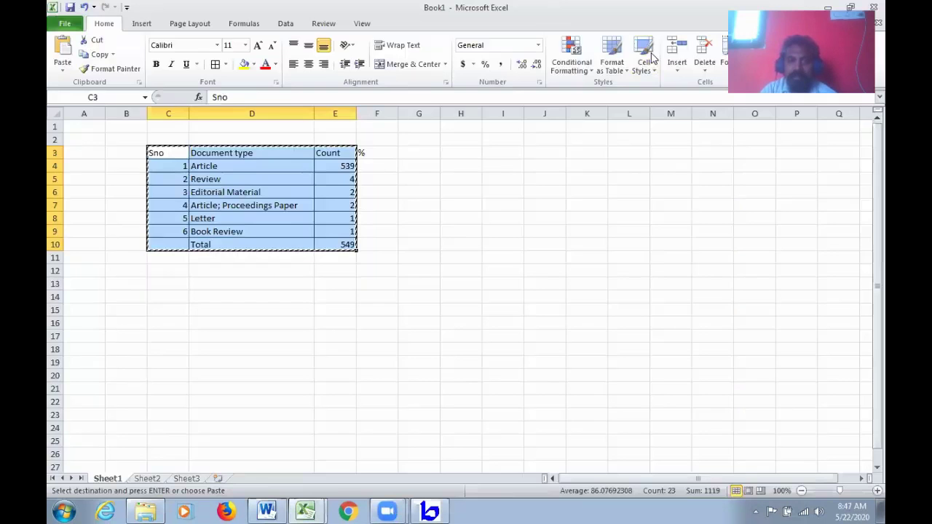
{"action": "left_click_drag", "start_coordinate": [692, 7], "coordinate": [386, 61]}
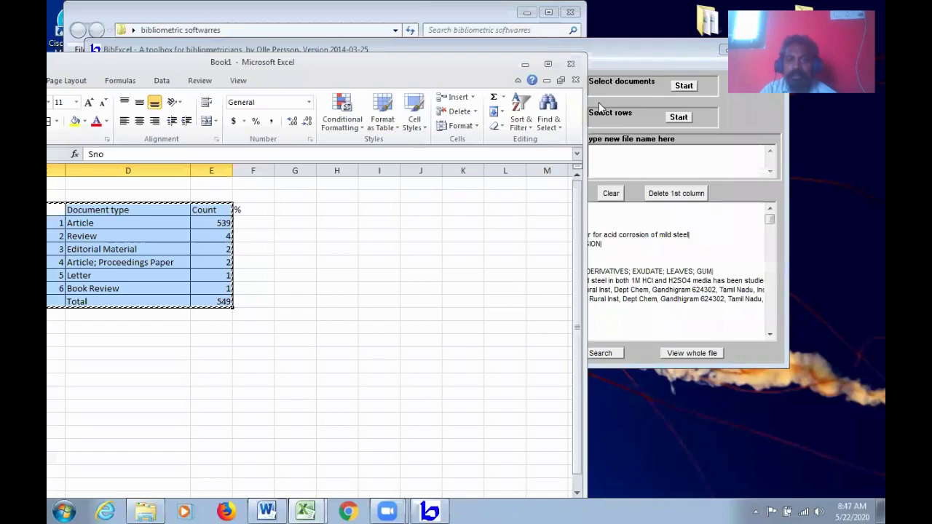
{"action": "left_click", "coordinate": [571, 65]}
{"action": "left_click", "coordinate": [481, 271]}
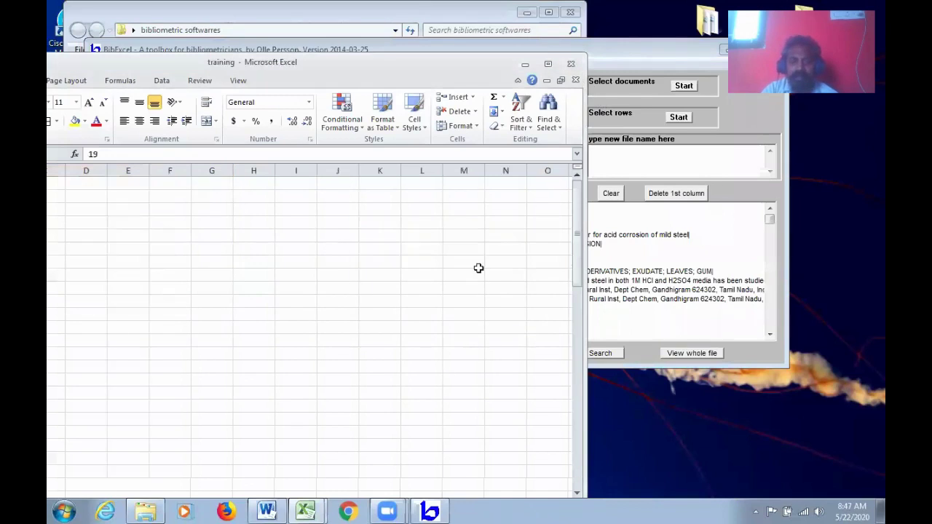
{"action": "left_click", "coordinate": [571, 65]}
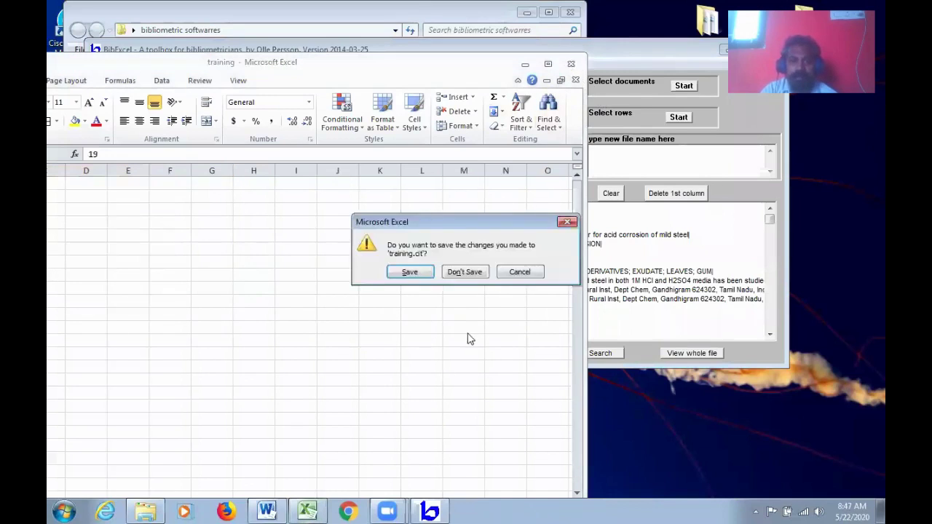
{"action": "left_click", "coordinate": [466, 272]}
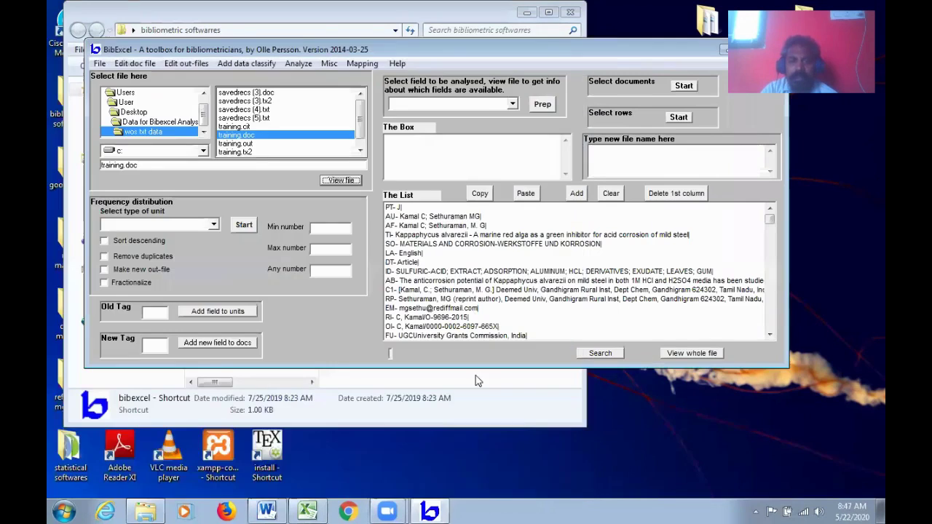
Step: Extract the tc field from training.doc with the Whole field intact option, overwriting the existing training.out file
{"action": "left_click_drag", "start_coordinate": [634, 51], "coordinate": [533, 59]}
{"action": "left_click", "coordinate": [650, 59]}
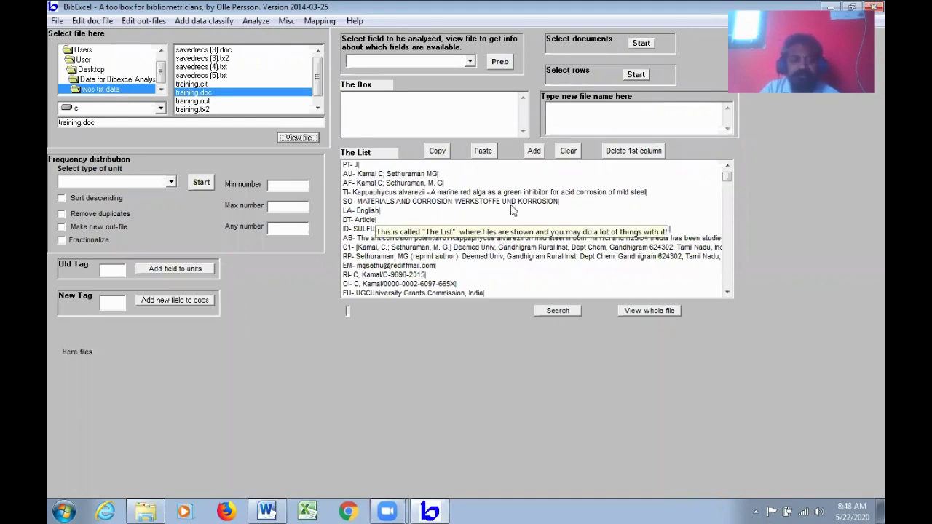
{"action": "left_click", "coordinate": [103, 271]}
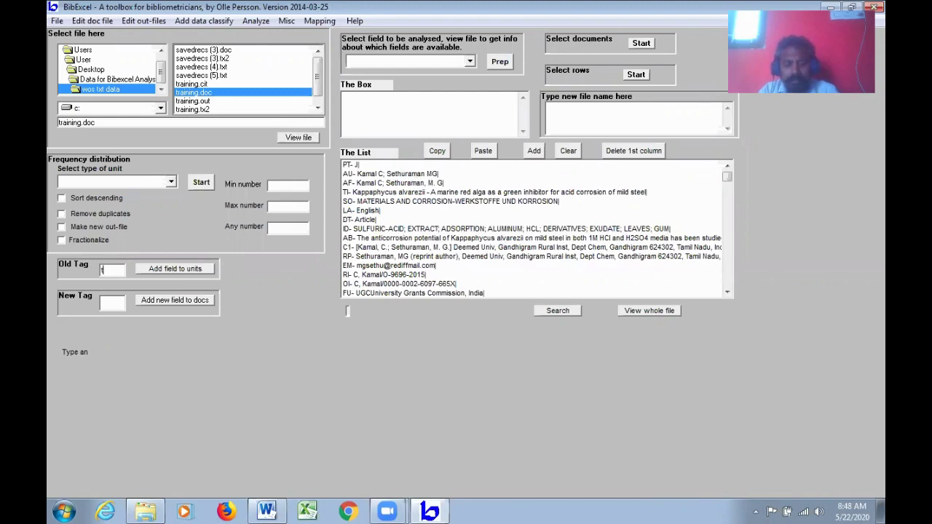
{"action": "type", "text": "tc"}
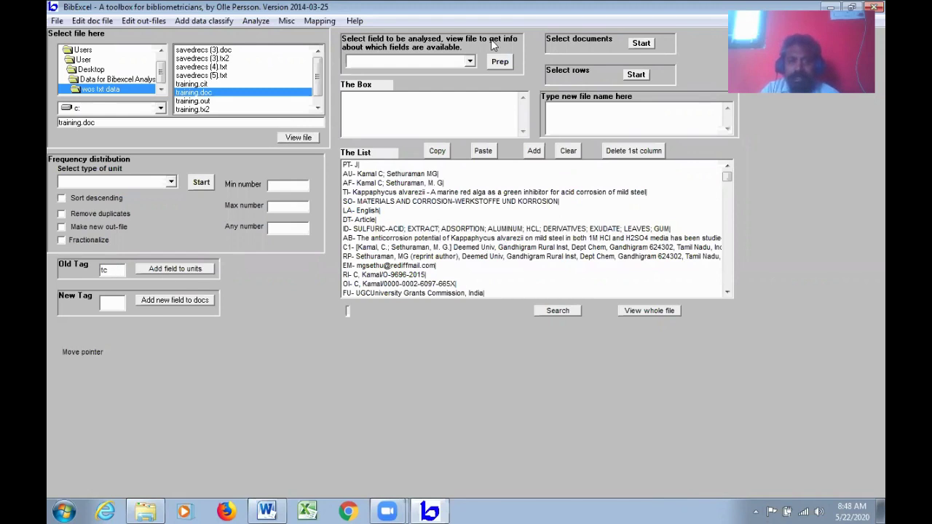
{"action": "left_click", "coordinate": [469, 61]}
{"action": "left_click", "coordinate": [445, 118]}
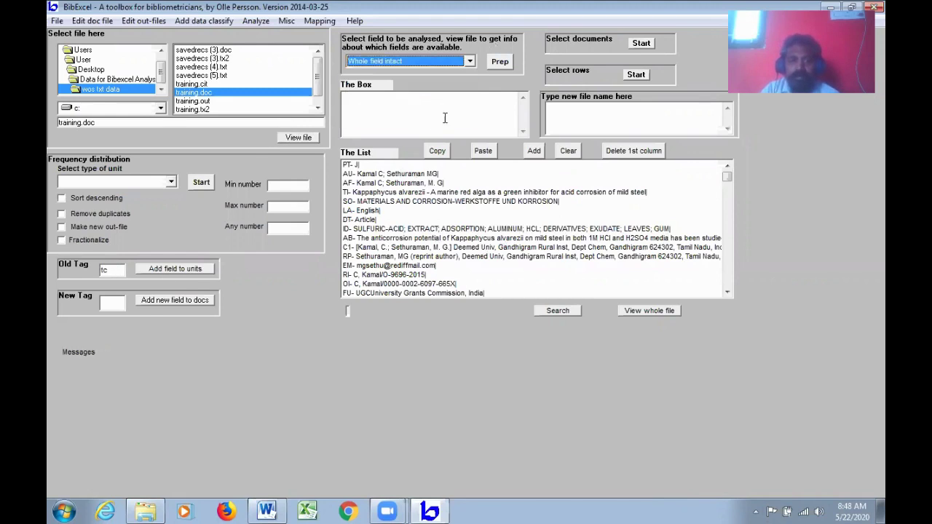
{"action": "left_click", "coordinate": [499, 63]}
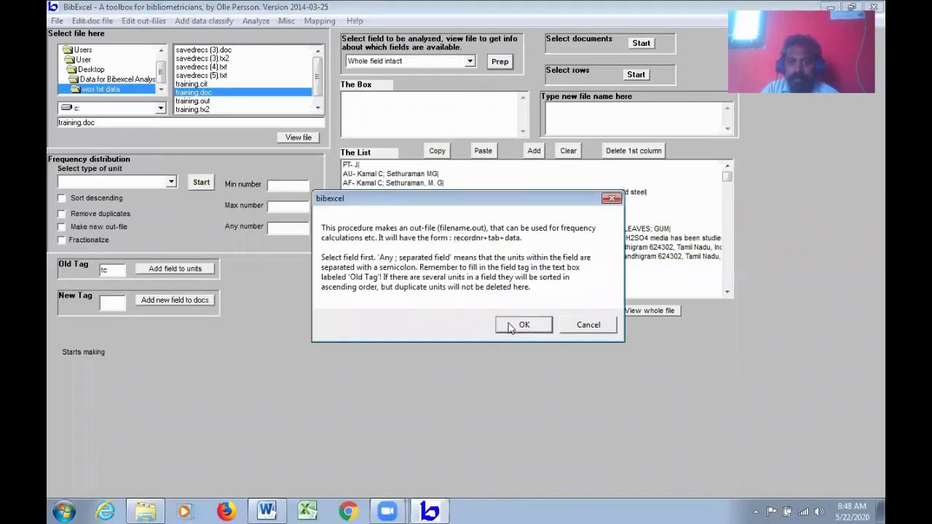
{"action": "left_click", "coordinate": [520, 325]}
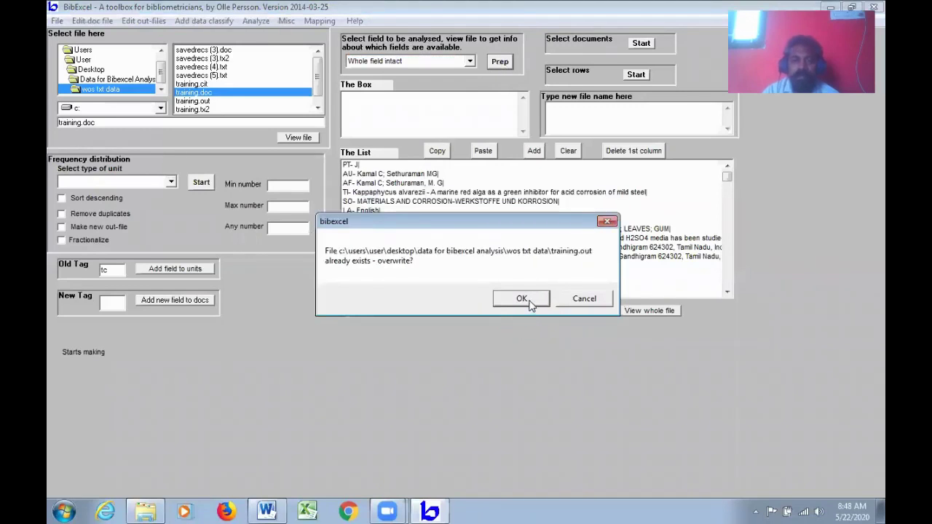
{"action": "left_click", "coordinate": [529, 303]}
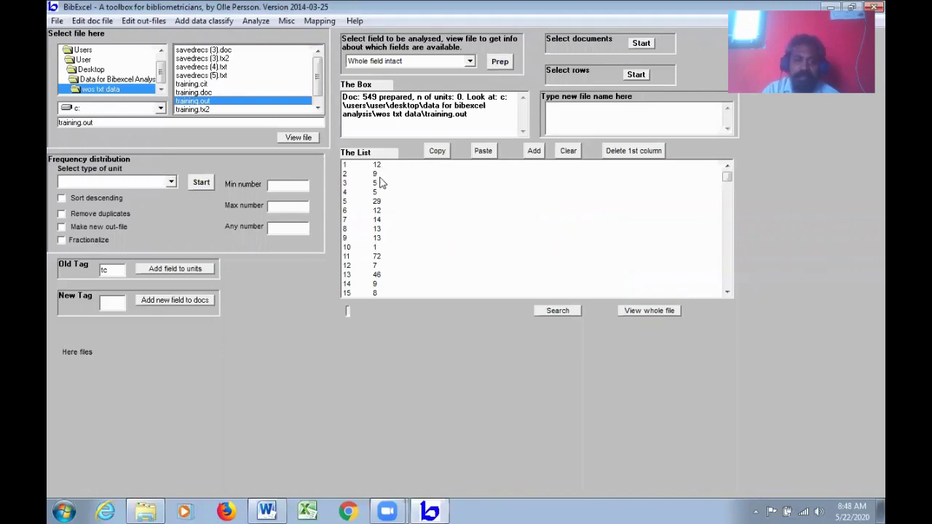
Step: Calculate the frequency distribution of training.out by Whole string, sorted descending
{"action": "left_click", "coordinate": [172, 184]}
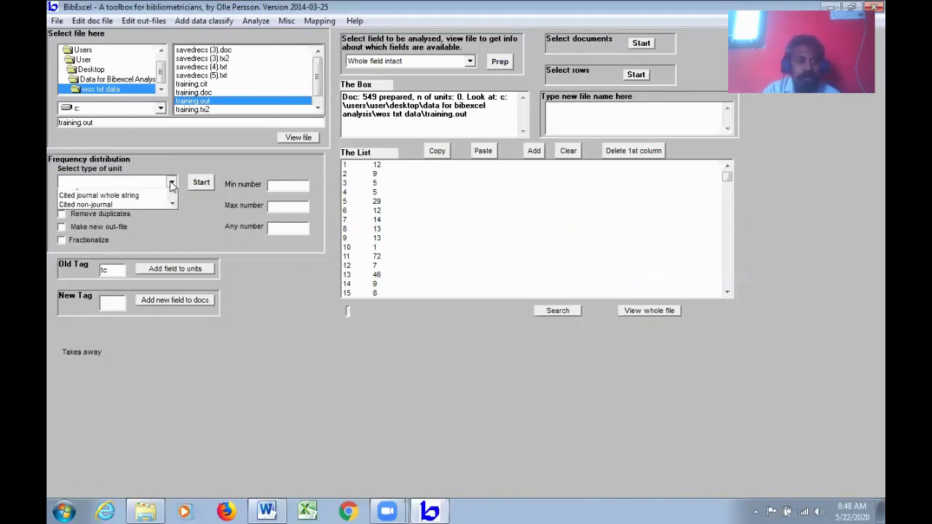
{"action": "left_click", "coordinate": [109, 191]}
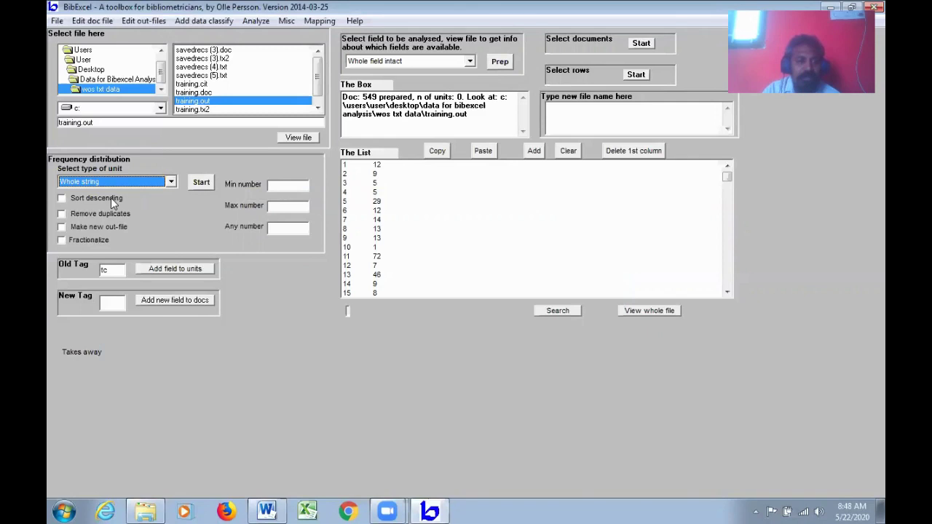
{"action": "left_click", "coordinate": [75, 198]}
{"action": "left_click", "coordinate": [201, 184]}
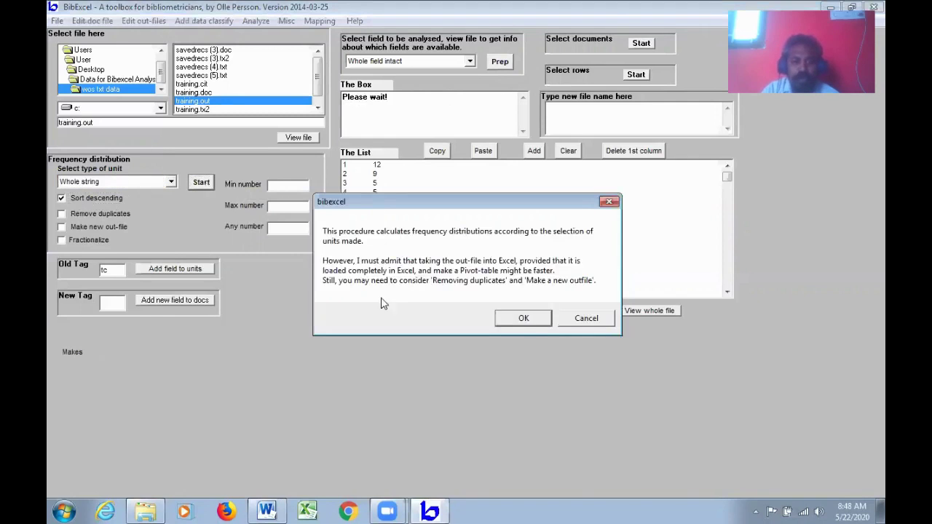
{"action": "left_click", "coordinate": [523, 318]}
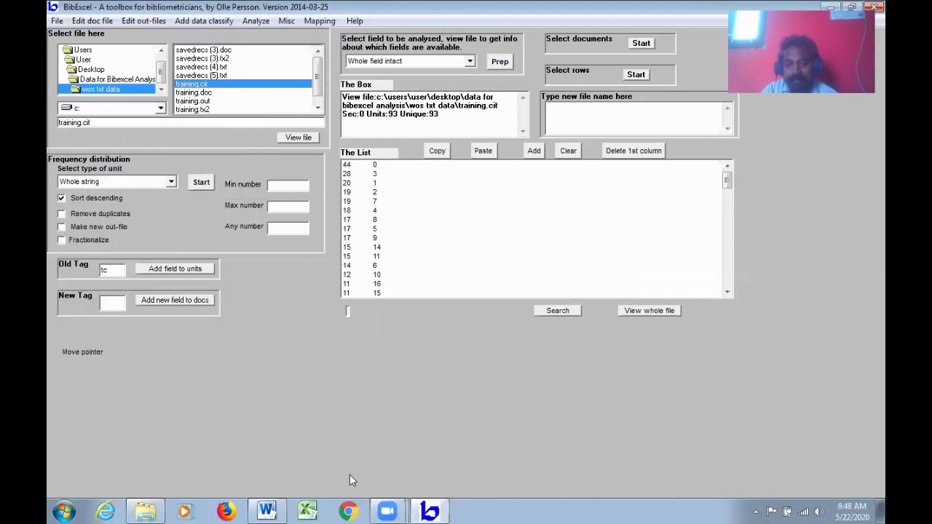
Step: Switch to Excel and browse for a file to open in Desktop\Data for Bibexcel Analysis\wos txt data, showing all file types
{"action": "left_click", "coordinate": [309, 510]}
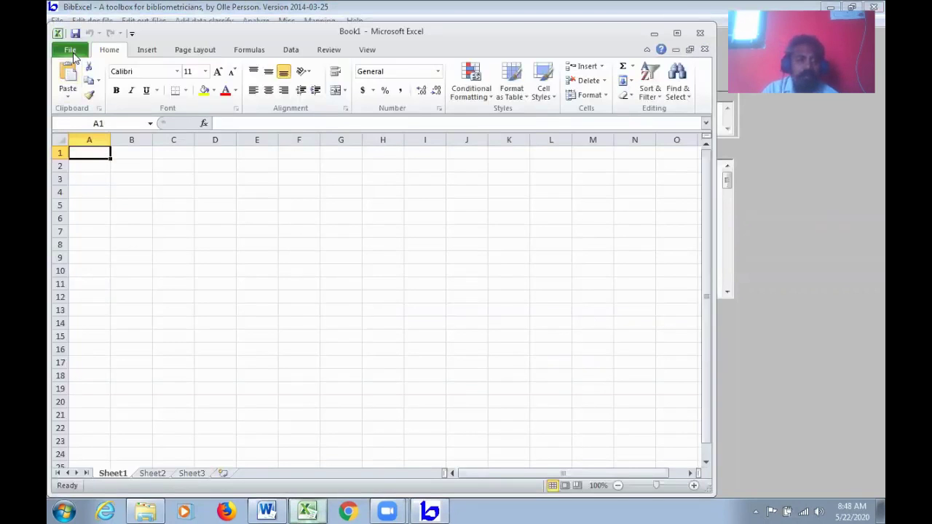
{"action": "left_click", "coordinate": [70, 50]}
{"action": "left_click", "coordinate": [89, 109]}
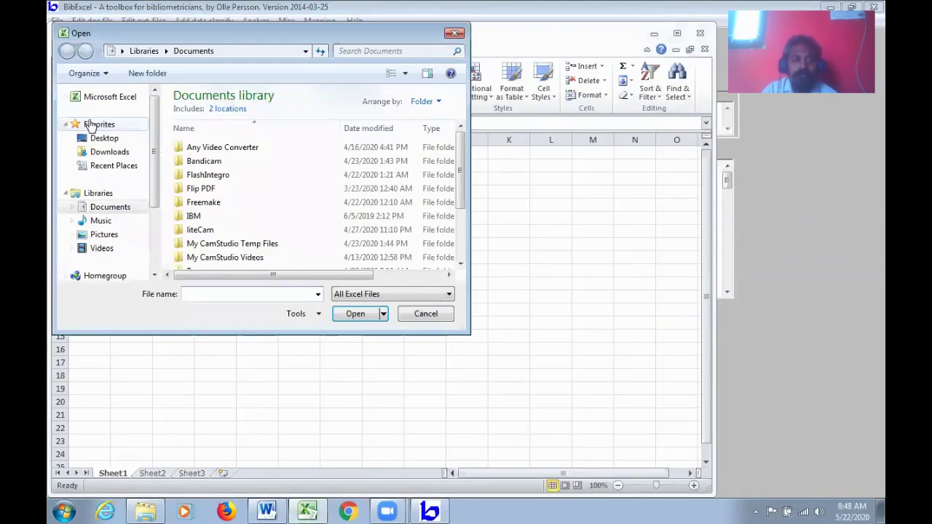
{"action": "left_click", "coordinate": [117, 138]}
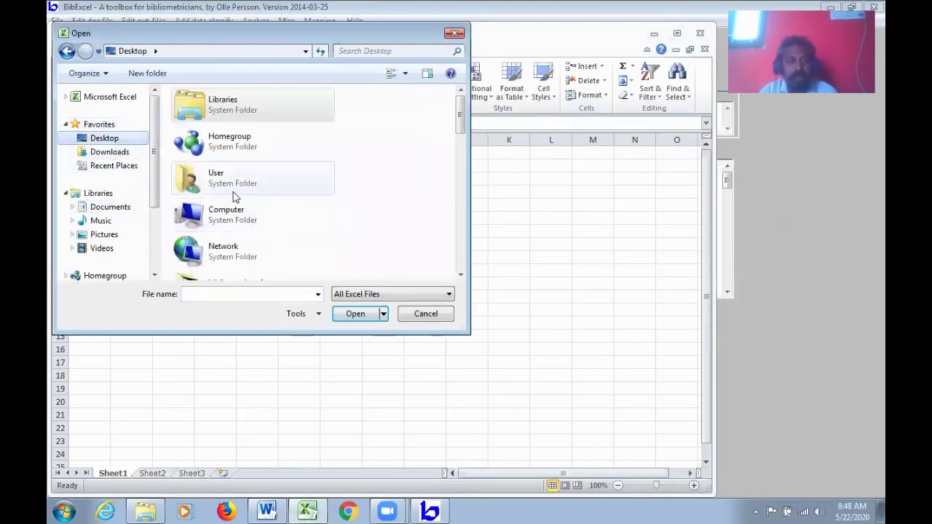
{"action": "scroll", "coordinate": [255, 175], "scroll_direction": "down", "scroll_amount": 5}
{"action": "double_click", "coordinate": [278, 96]}
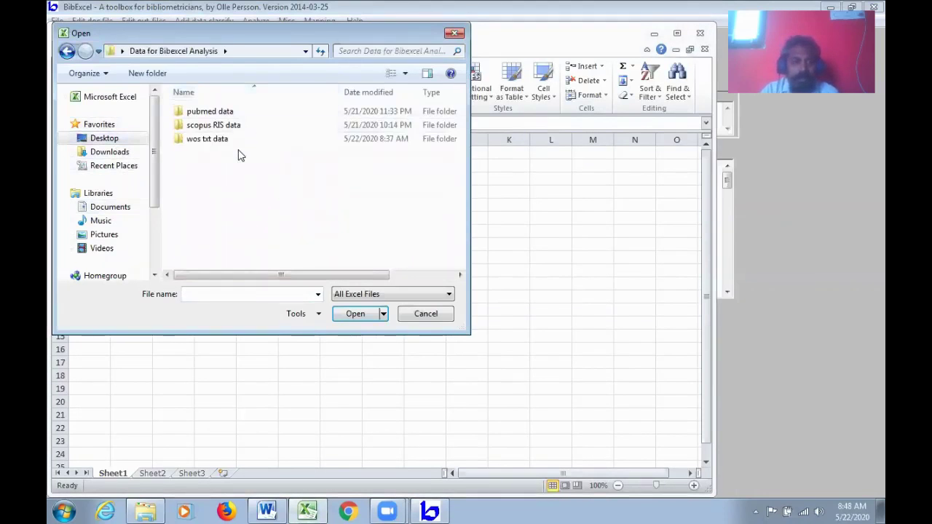
{"action": "double_click", "coordinate": [233, 143]}
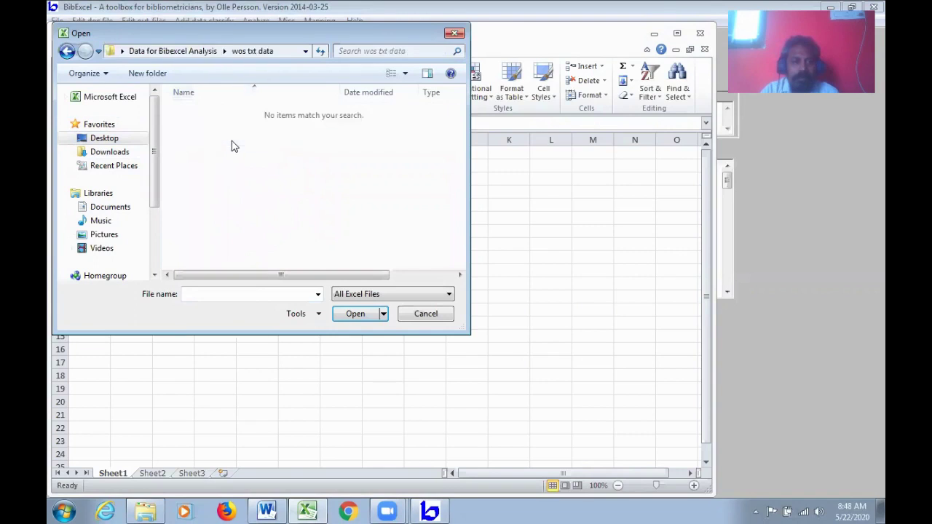
{"action": "left_click", "coordinate": [447, 294]}
{"action": "left_click", "coordinate": [420, 305]}
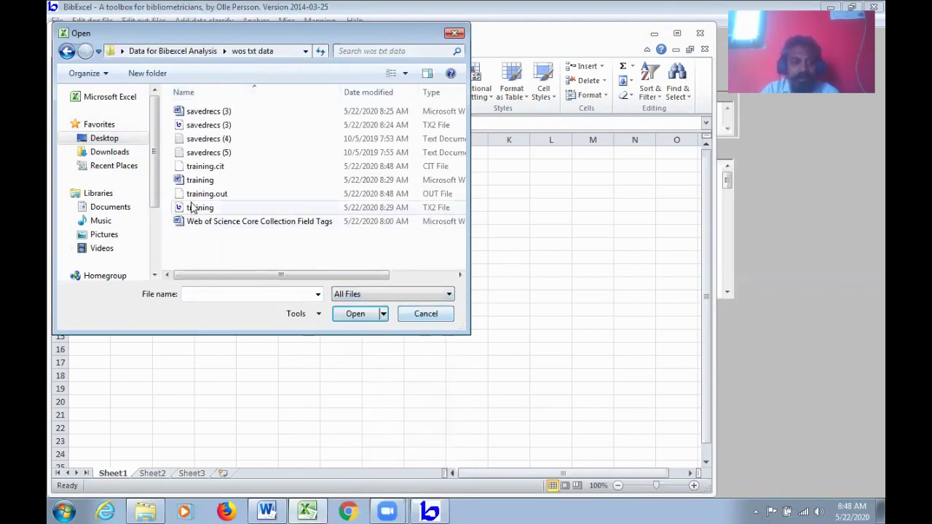
Step: Import training.cit as delimited text with General column format and maximize the workbook window
{"action": "left_click", "coordinate": [358, 314]}
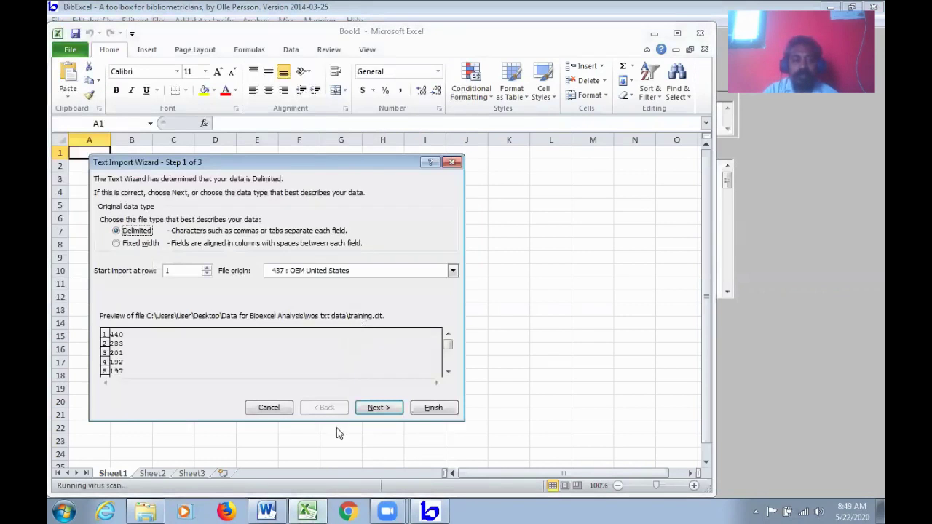
{"action": "left_click", "coordinate": [379, 408]}
{"action": "left_click", "coordinate": [384, 410]}
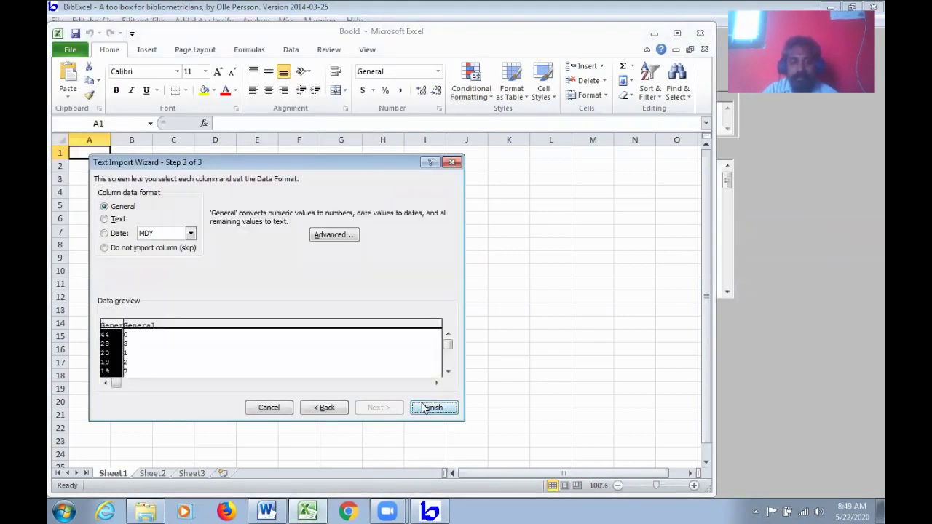
{"action": "left_click", "coordinate": [421, 407]}
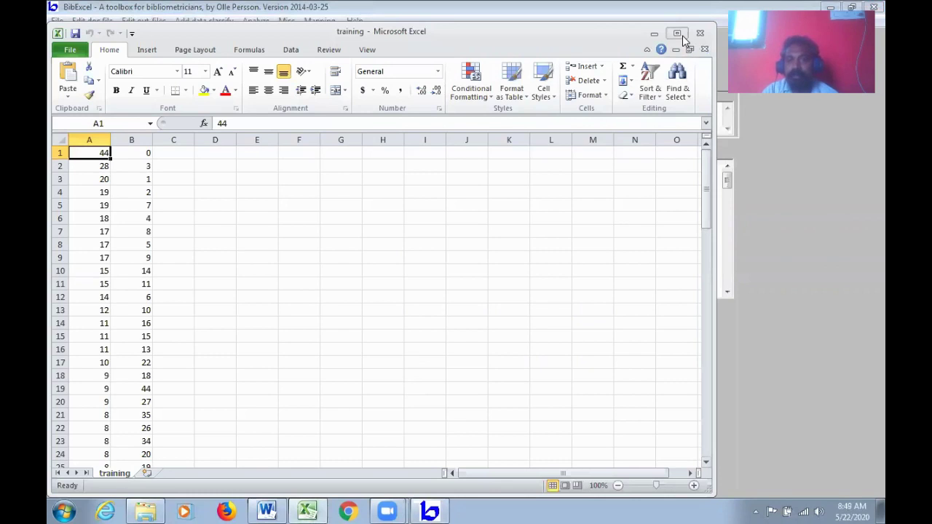
{"action": "left_click", "coordinate": [676, 33]}
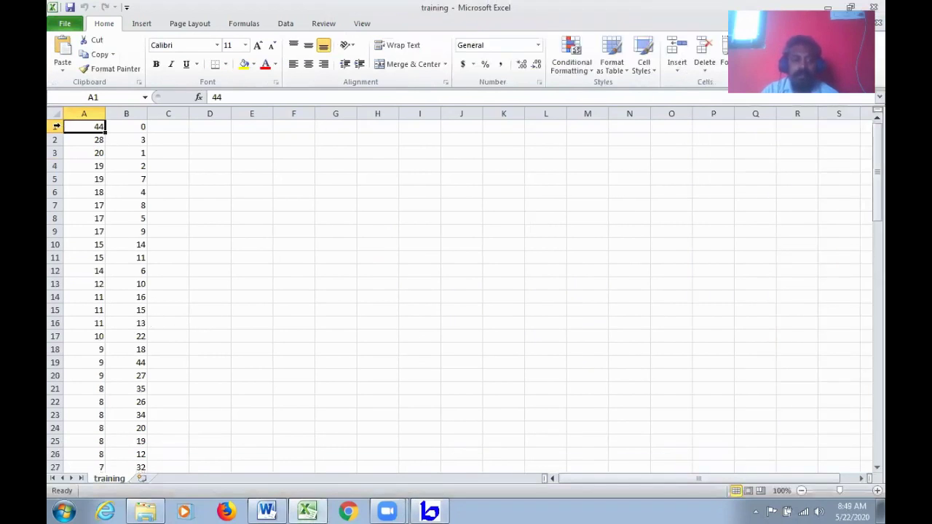
Step: Insert a row above the data and enter the headers "no of records" in A1 and "no of total citations" in B1
{"action": "right_click", "coordinate": [56, 126]}
{"action": "left_click", "coordinate": [93, 212]}
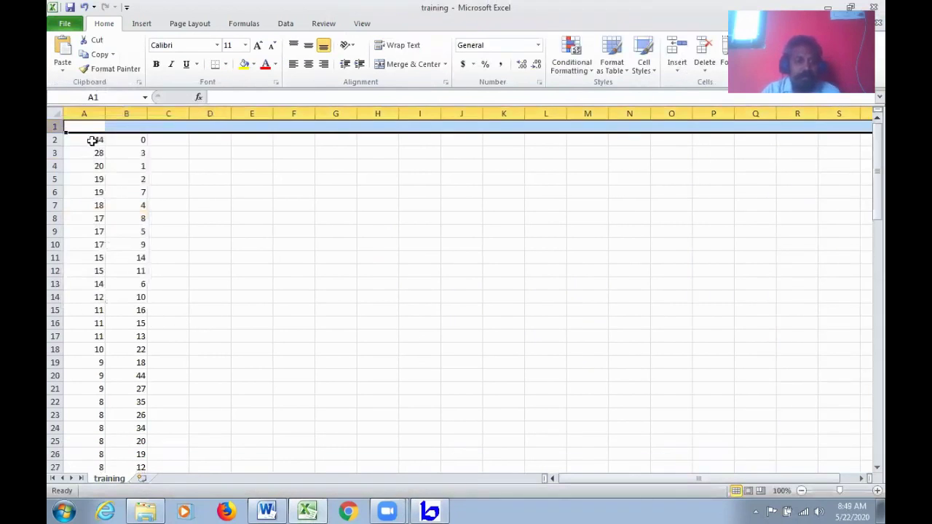
{"action": "left_click", "coordinate": [91, 126]}
{"action": "type", "text": "no of"}
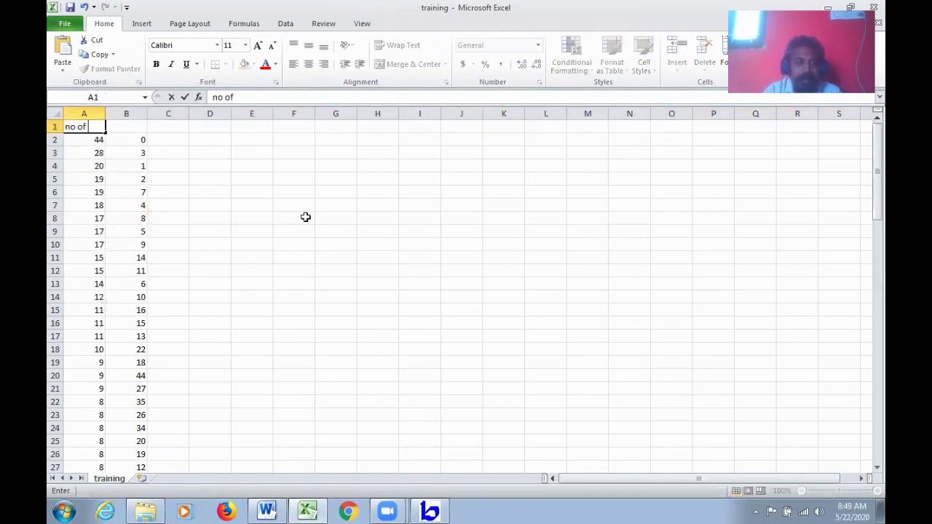
{"action": "type", "text": " records"}
{"action": "key", "text": "Tab"}
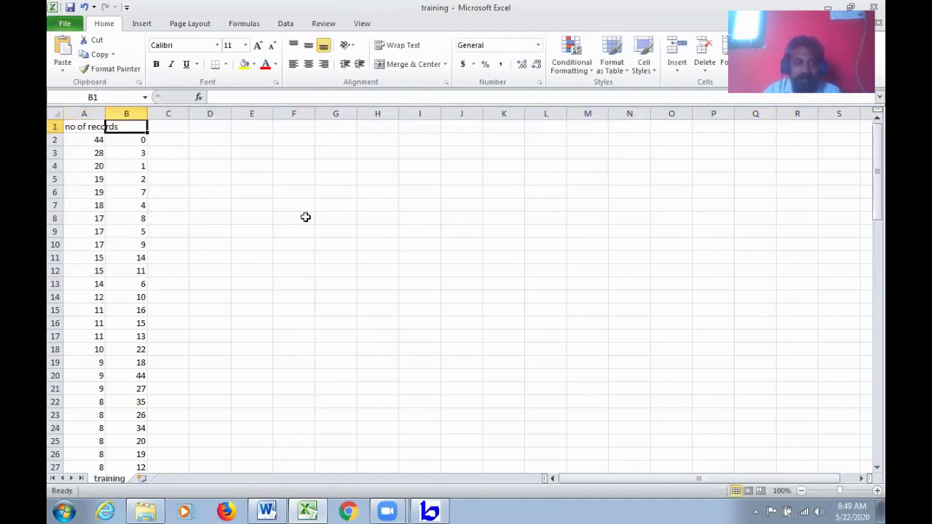
{"action": "type", "text": "no of to"}
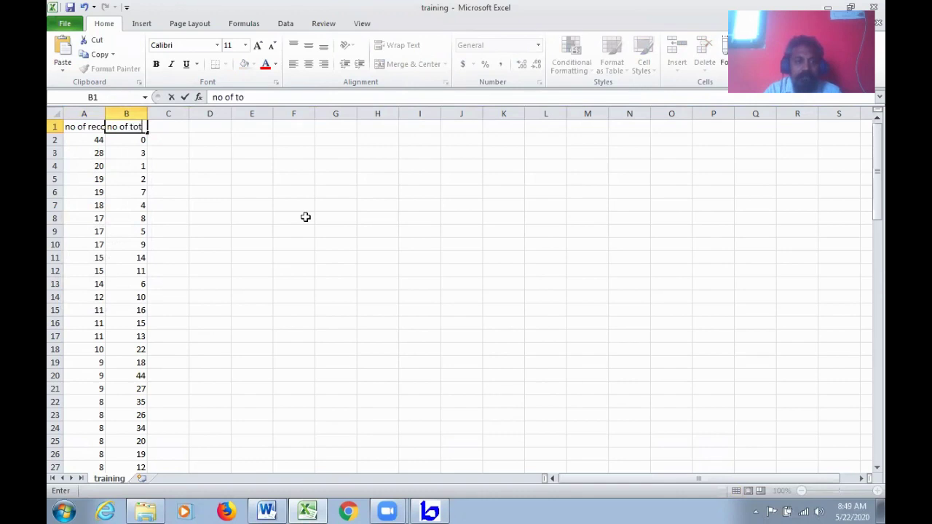
{"action": "type", "text": "tal citations"}
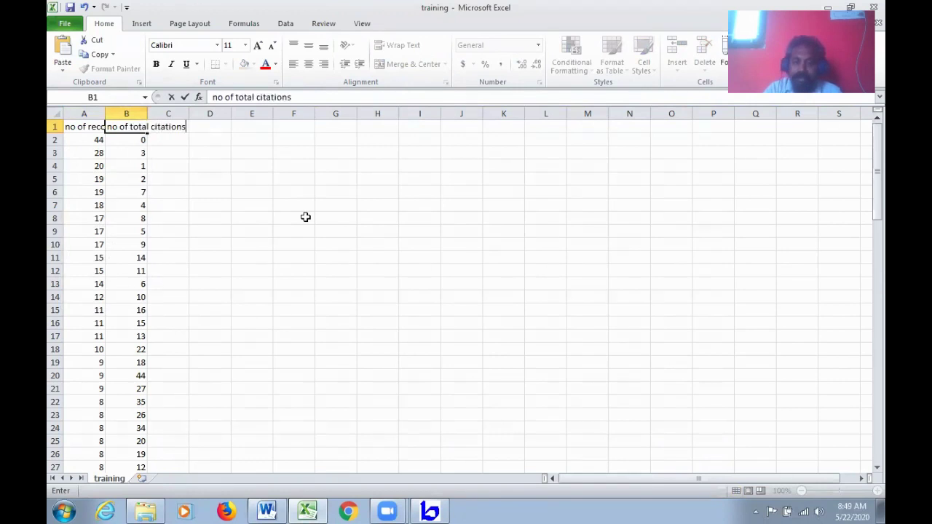
{"action": "left_click", "coordinate": [351, 255]}
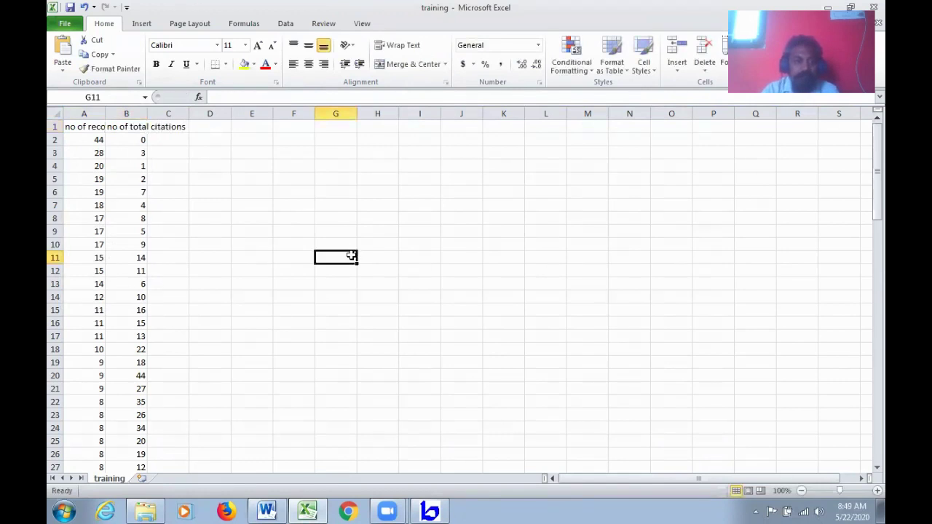
Step: Sort the table by the total citations column from smallest to largest, keeping the record counts with their rows
{"action": "left_click", "coordinate": [128, 113]}
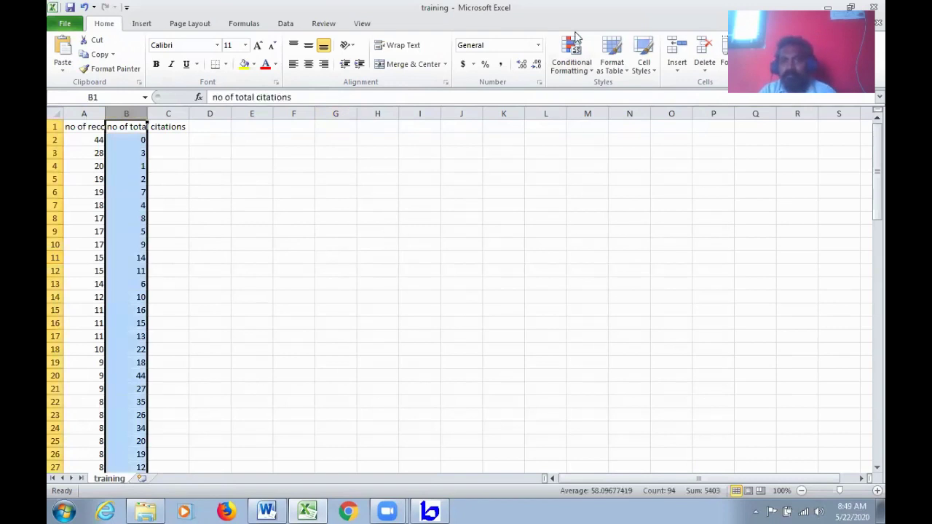
{"action": "left_click_drag", "start_coordinate": [575, 9], "coordinate": [418, 46]}
{"action": "left_click", "coordinate": [671, 110]}
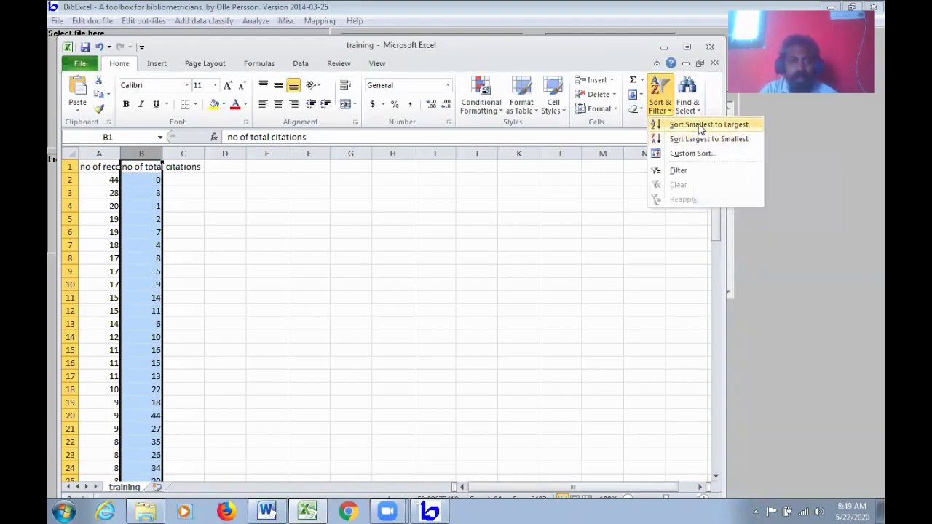
{"action": "left_click", "coordinate": [700, 125]}
{"action": "left_click", "coordinate": [319, 344]}
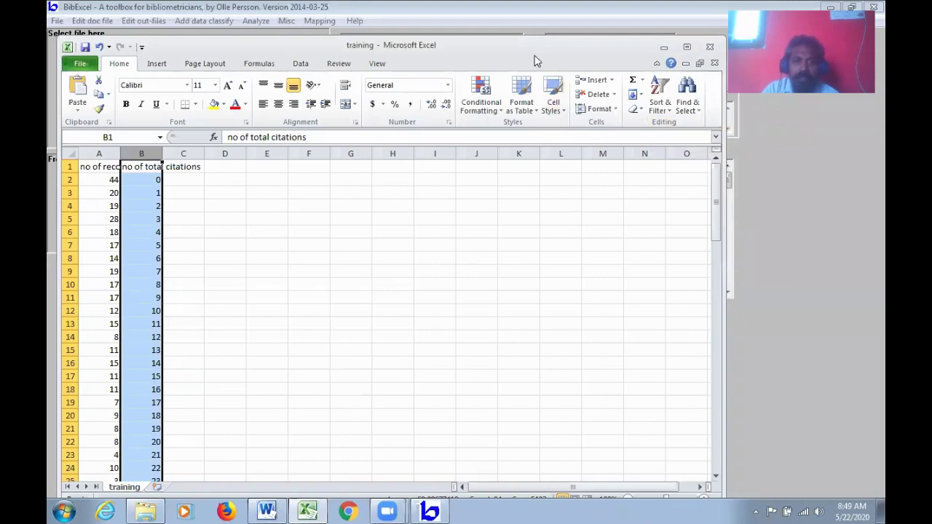
Step: Examine the sorted citation counts and their numbers of records from the first row down to the last
{"action": "left_click_drag", "start_coordinate": [540, 45], "coordinate": [621, 12]}
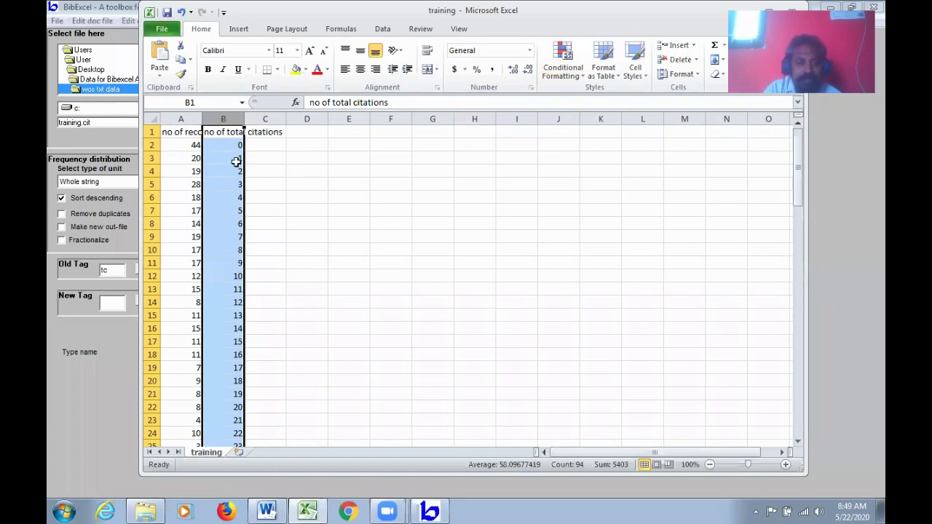
{"action": "left_click_drag", "start_coordinate": [800, 166], "coordinate": [813, 435]}
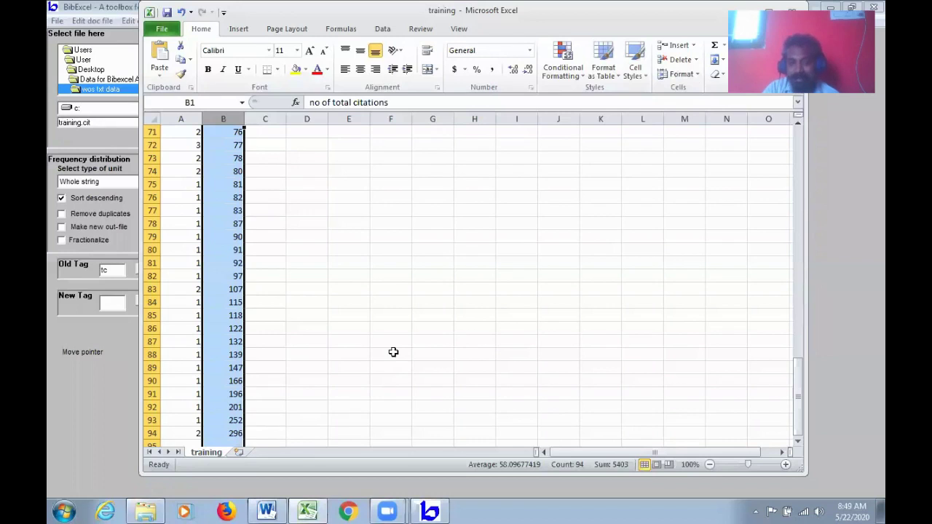
{"action": "left_click_drag", "start_coordinate": [802, 354], "coordinate": [790, 128]}
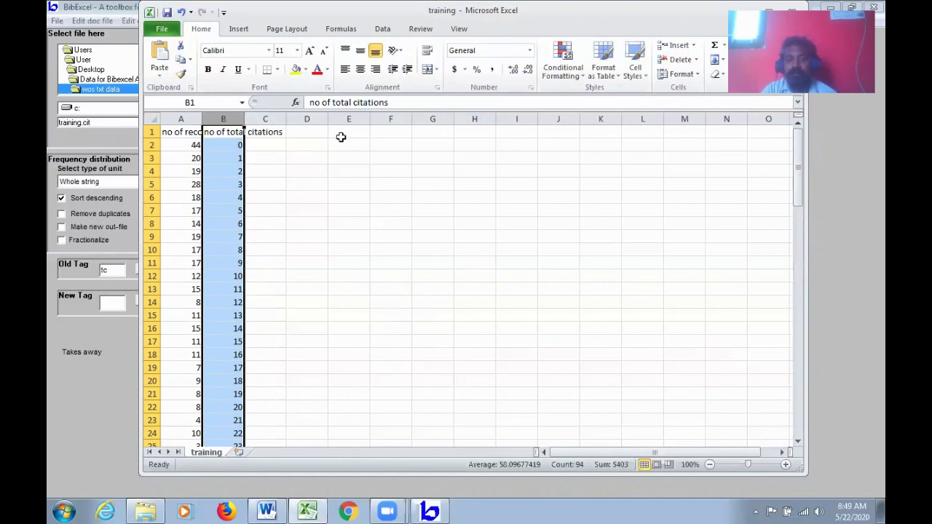
{"action": "left_click_drag", "start_coordinate": [660, 20], "coordinate": [555, 48]}
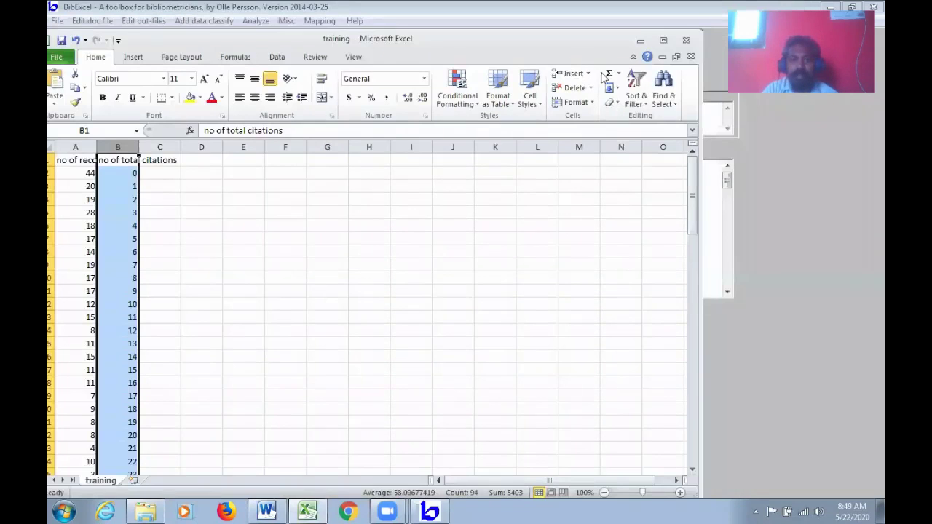
{"action": "left_click", "coordinate": [665, 41]}
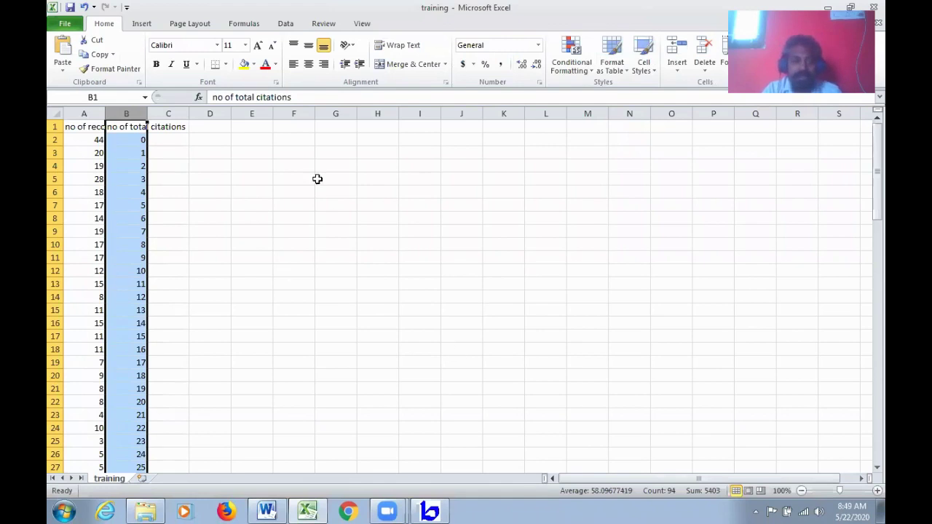
Step: Start a summary table with the headers "range of citatitons" in G4 and "count" in H4
{"action": "left_click", "coordinate": [334, 164]}
{"action": "type", "text": "range"}
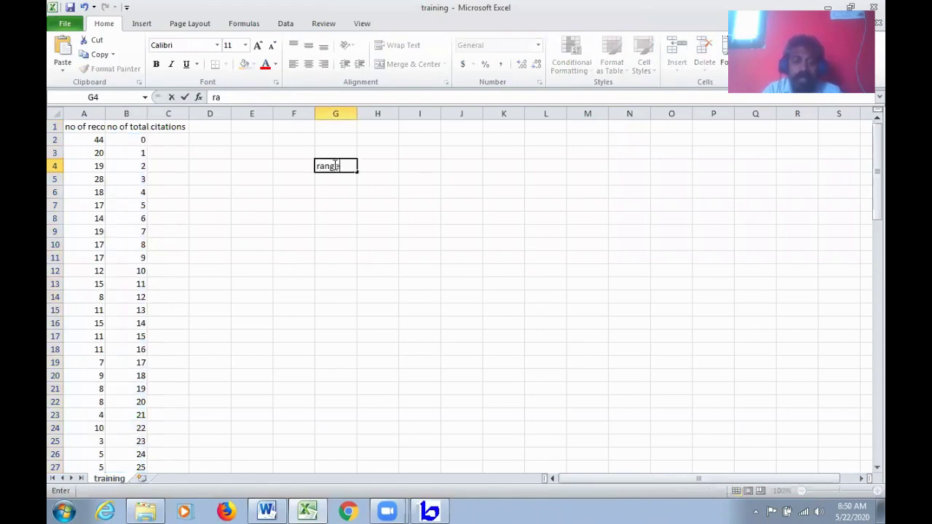
{"action": "type", "text": " of citatitons"}
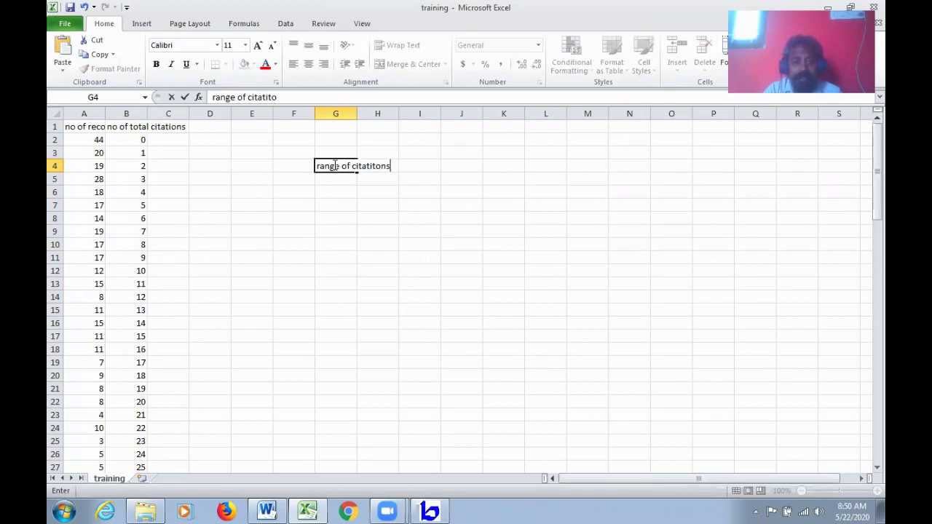
{"action": "key", "text": "Tab"}
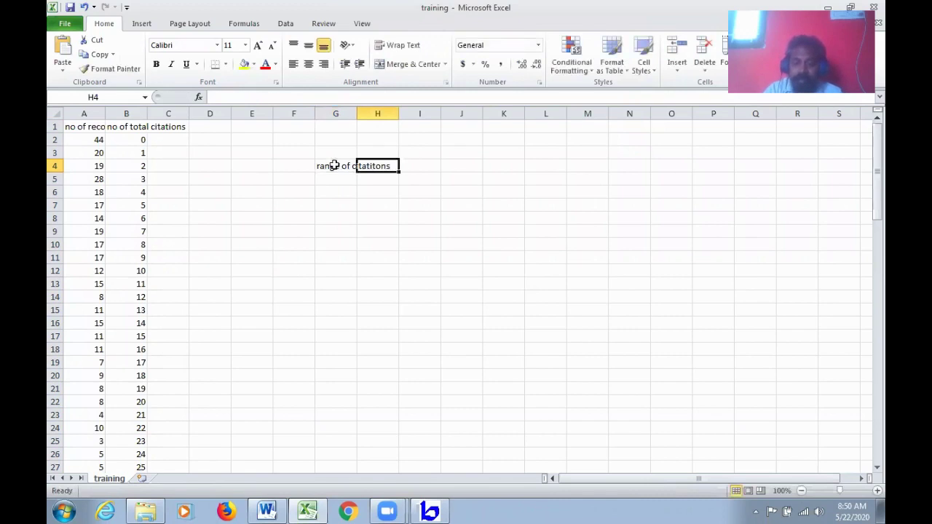
{"action": "type", "text": "count"}
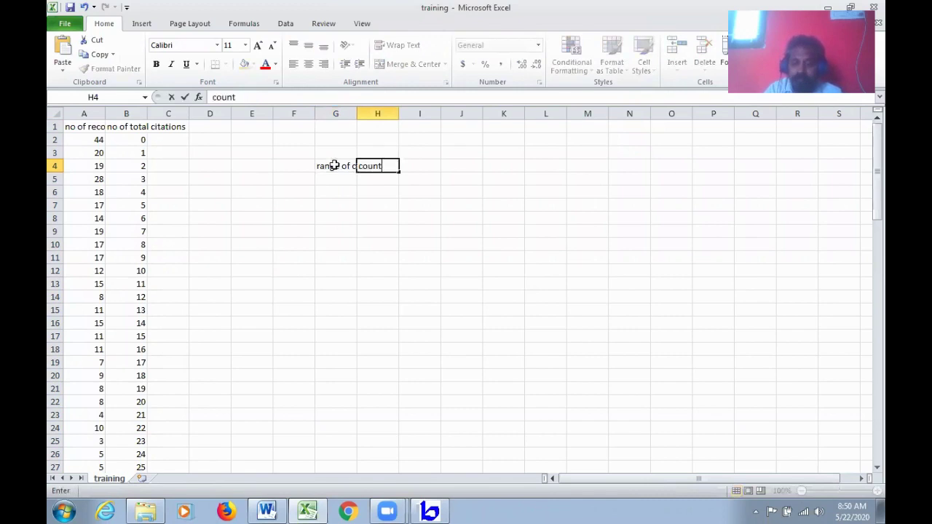
{"action": "key", "text": "Return"}
Step: Add the first summary row with "zero" in G5 and the record count 44 in H5
{"action": "key", "text": "Left"}
{"action": "type", "text": "zeo"}
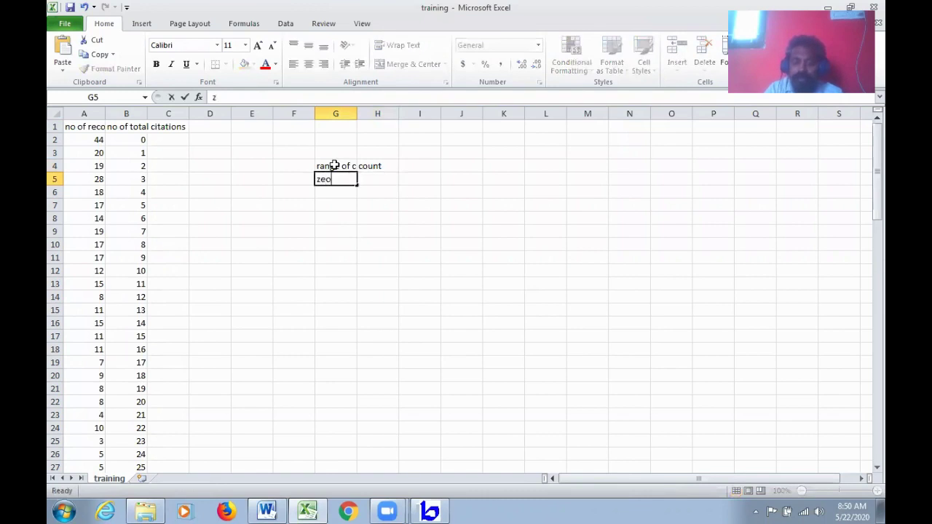
{"action": "key", "text": "Tab"}
{"action": "type", "text": "44"}
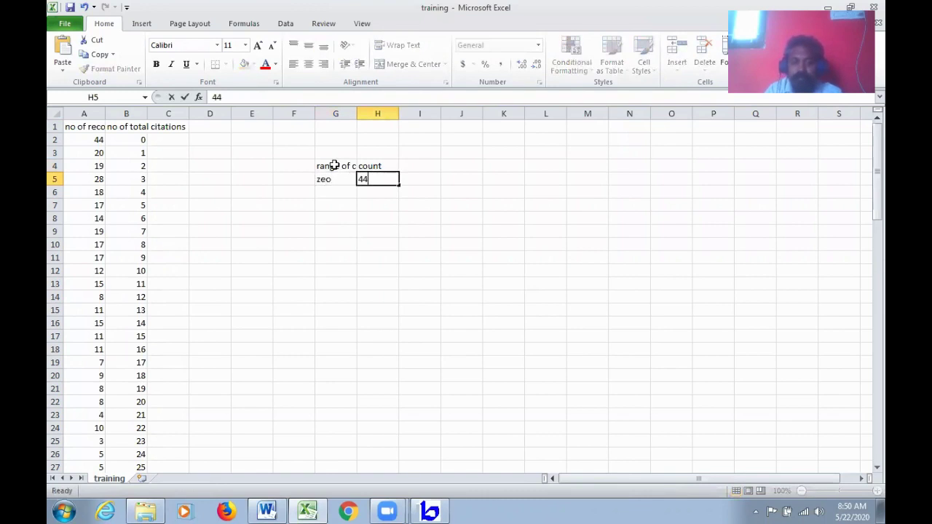
{"action": "key", "text": "Return"}
{"action": "key", "text": "Up"}
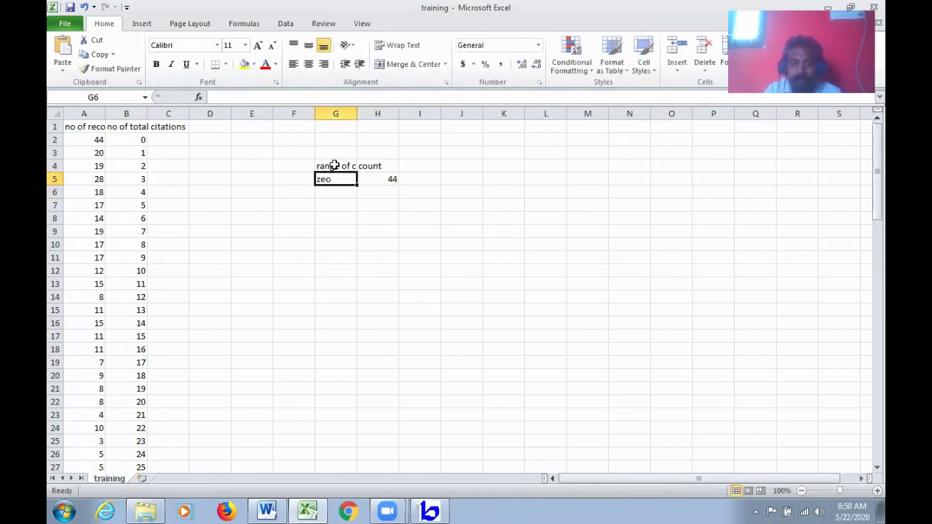
{"action": "type", "text": "zer"}
{"action": "key", "text": "Return"}
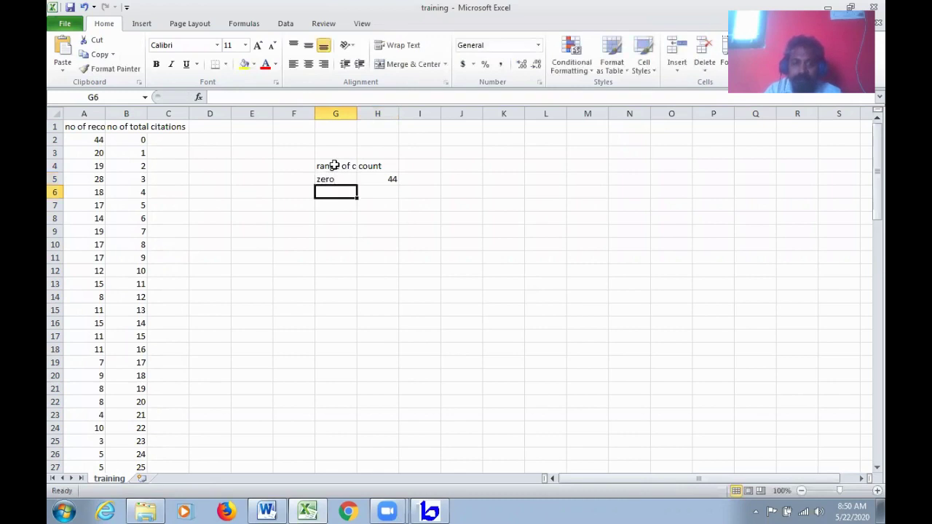
Step: Enter the citation range "1 to 10" as text in G6
{"action": "type", "text": "1-10"}
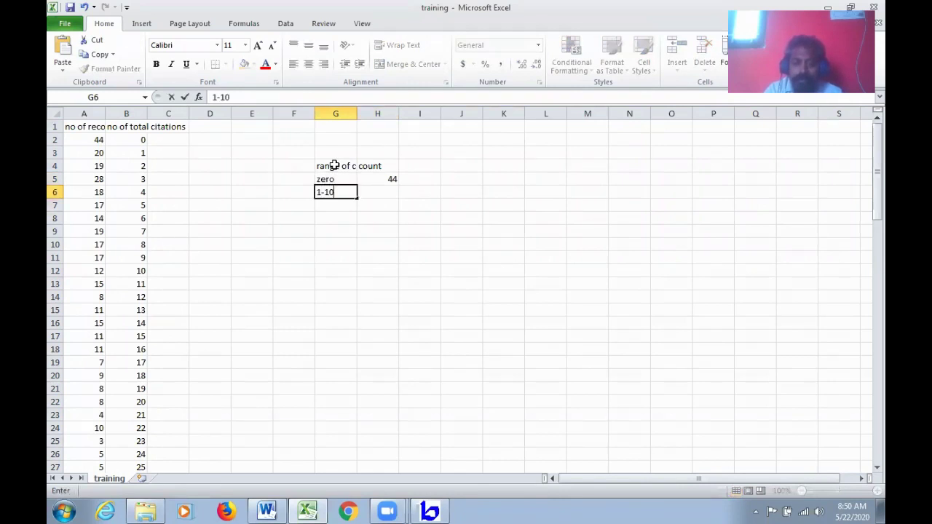
{"action": "key", "text": "Tab"}
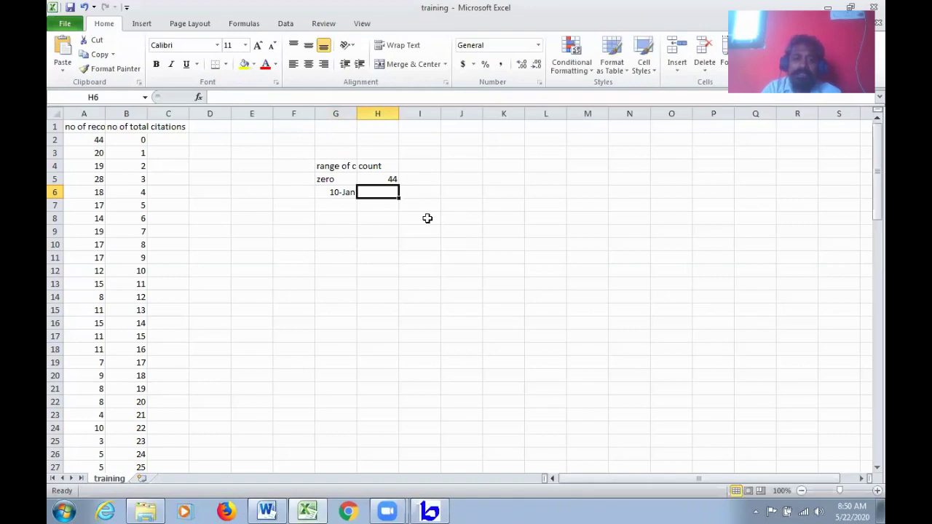
{"action": "left_click", "coordinate": [331, 192]}
{"action": "type", "text": "1"}
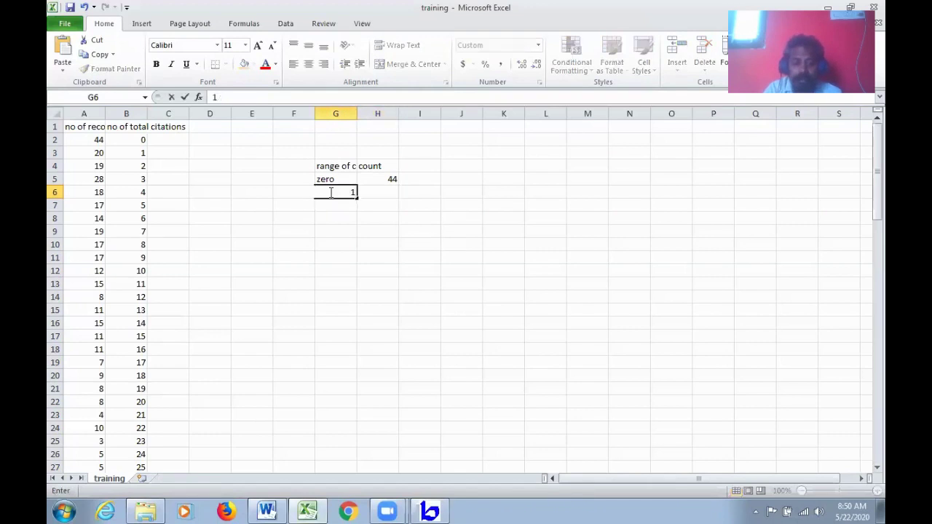
{"action": "type", "text": " to 10"}
{"action": "key", "text": "Return"}
{"action": "key", "text": "Up"}
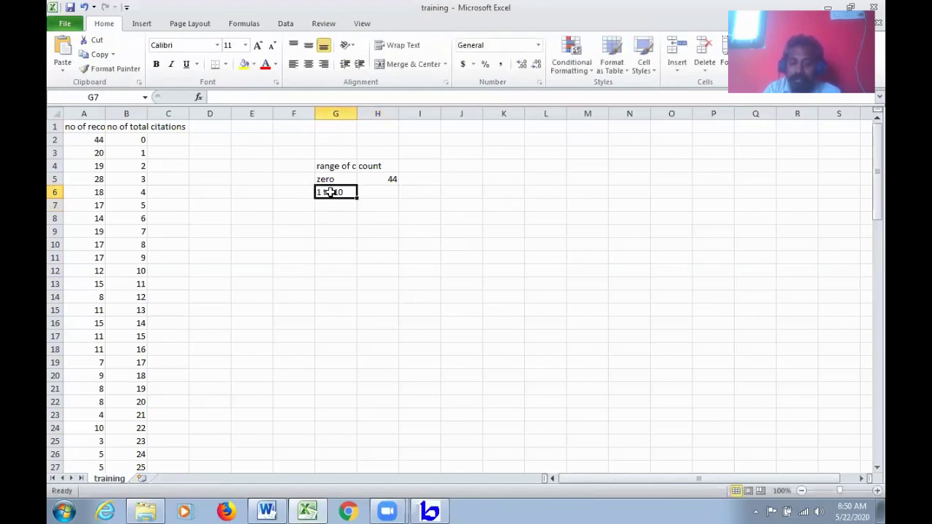
Step: Total the records with 1 to 10 citations (A3:A12) and enter 181 in H6
{"action": "key", "text": "Tab"}
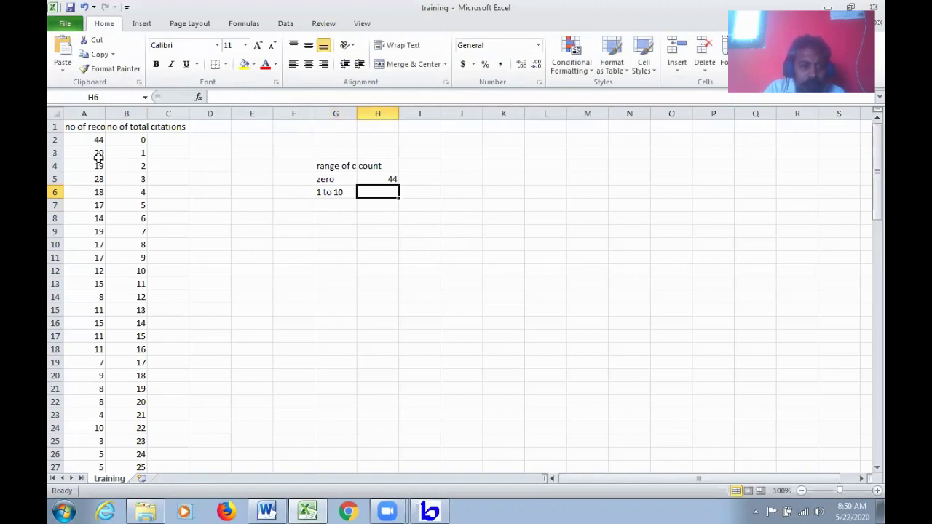
{"action": "left_click_drag", "start_coordinate": [96, 156], "coordinate": [95, 270]}
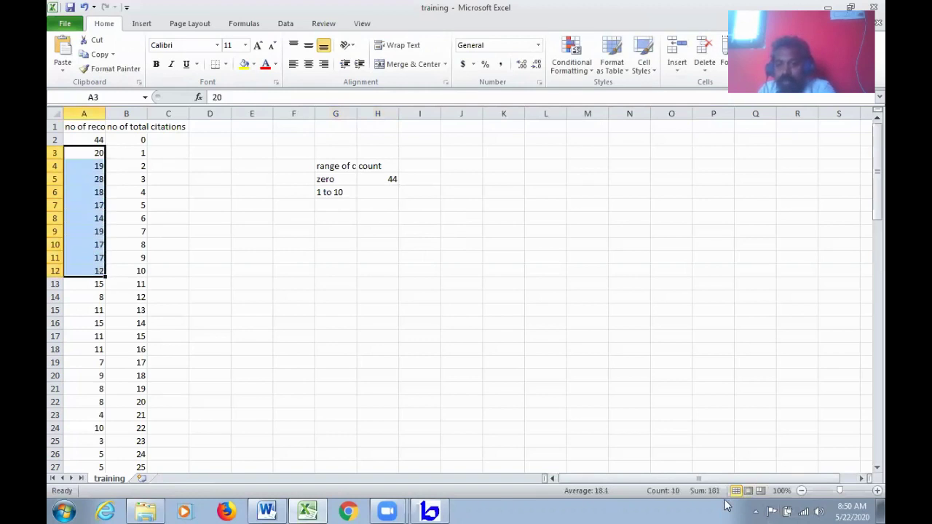
{"action": "left_click", "coordinate": [390, 197]}
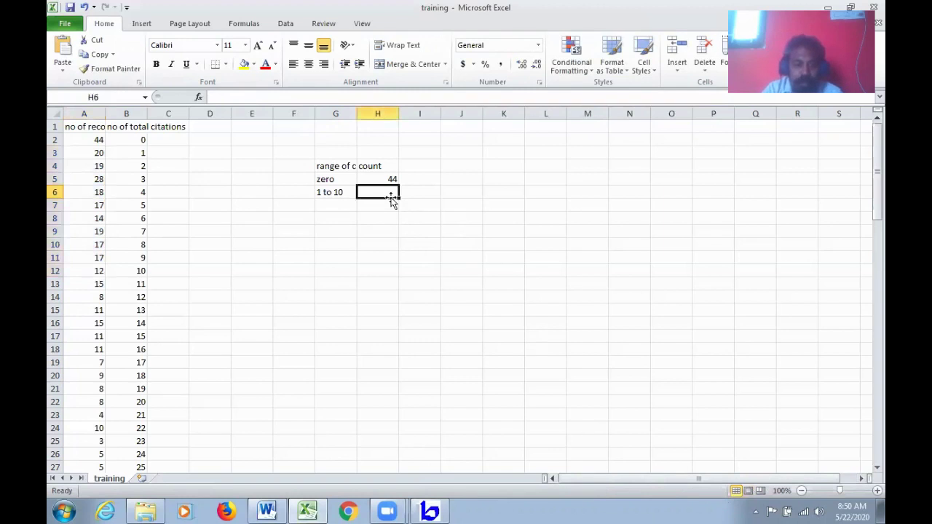
{"action": "type", "text": "181"}
{"action": "key", "text": "Return"}
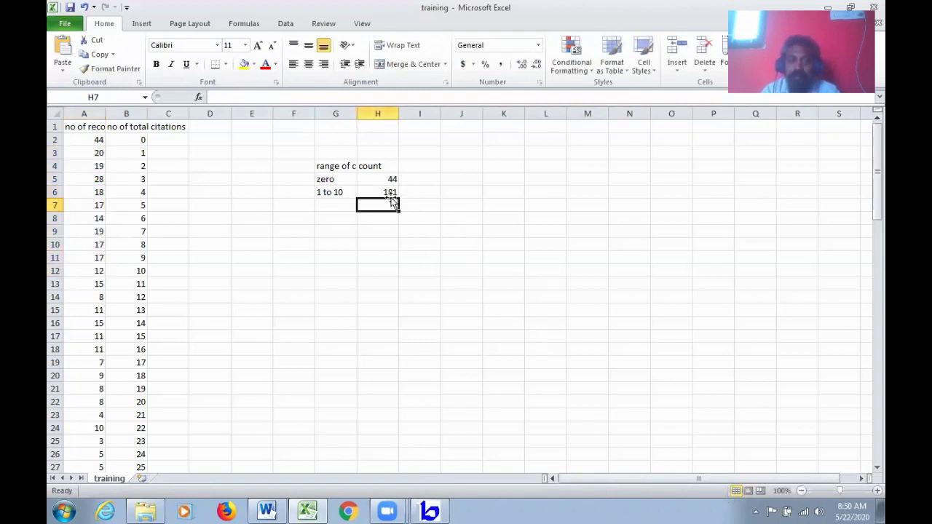
Step: Add the range "11 to 20" in G7 and enter the total of A13:A22, 103, in H7
{"action": "key", "text": "Left"}
{"action": "type", "text": "11 to"}
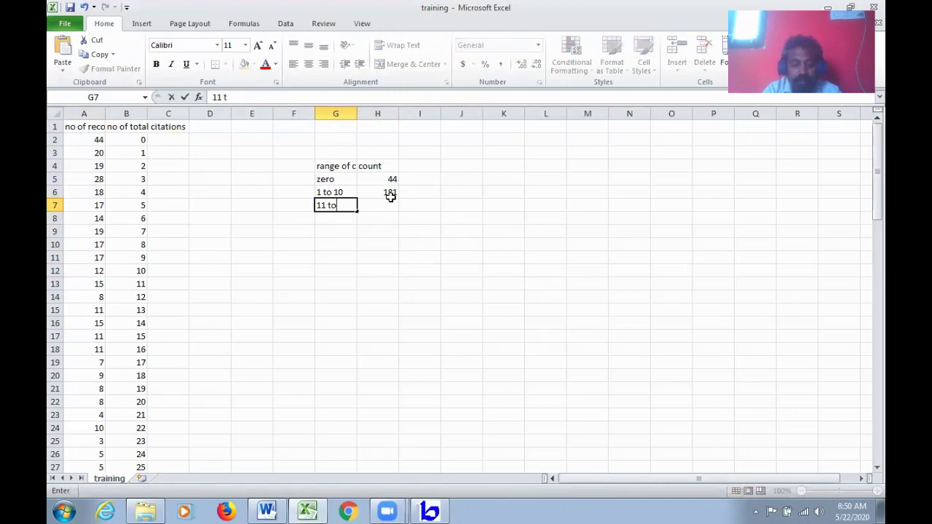
{"action": "type", "text": " 20"}
{"action": "key", "text": "Return"}
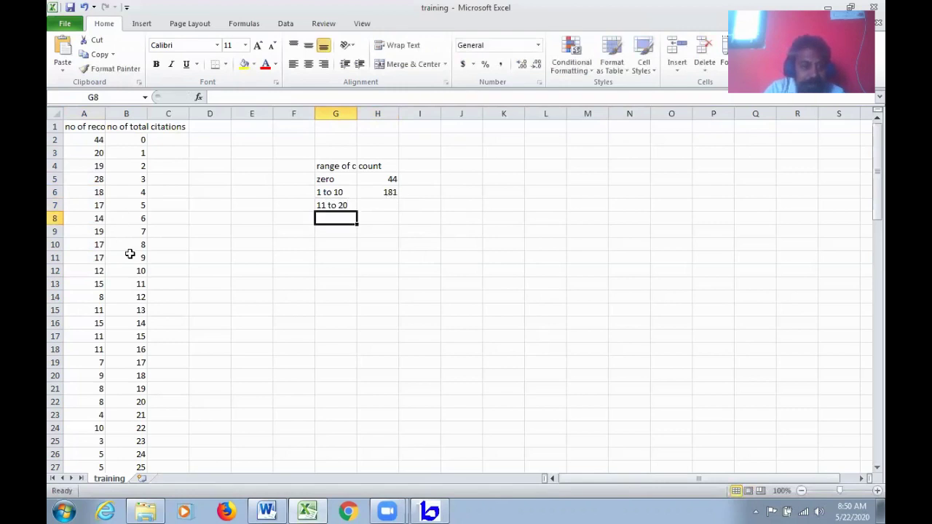
{"action": "left_click_drag", "start_coordinate": [91, 285], "coordinate": [98, 400]}
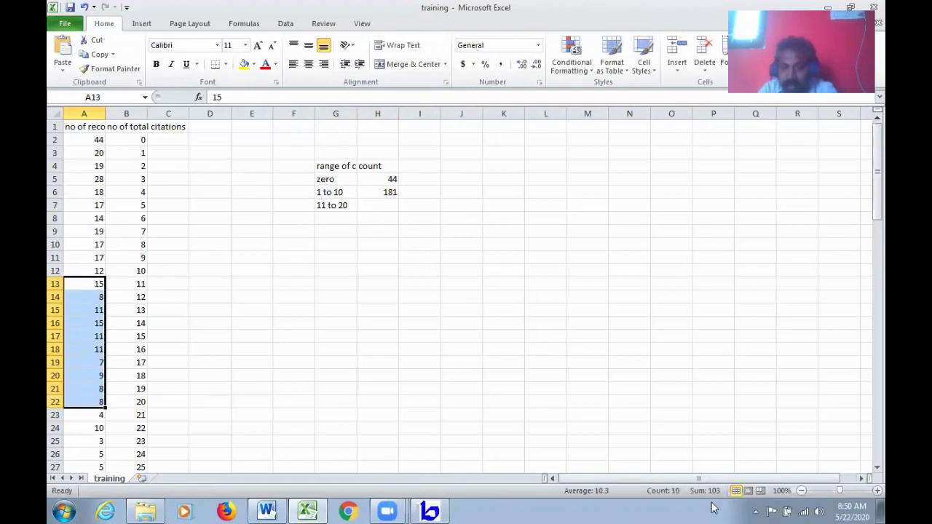
{"action": "left_click", "coordinate": [385, 205]}
{"action": "type", "text": "103"}
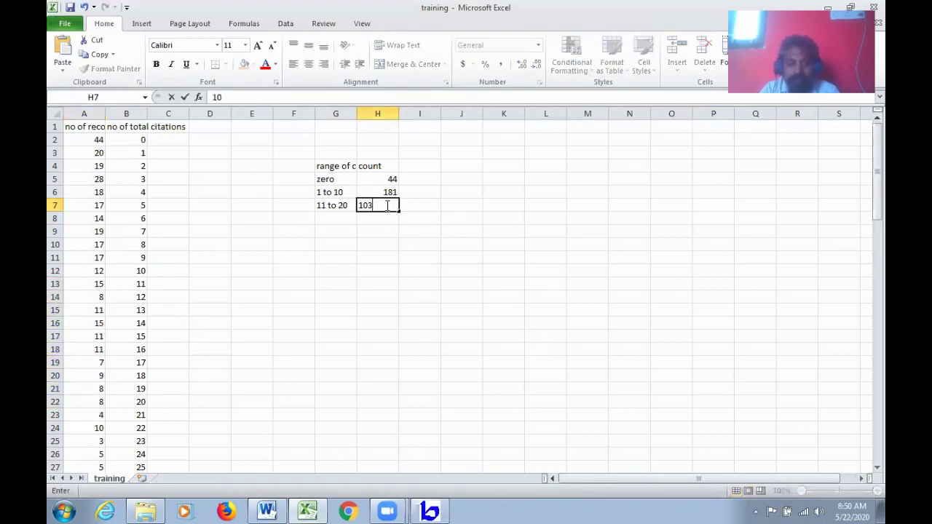
{"action": "left_click", "coordinate": [546, 269]}
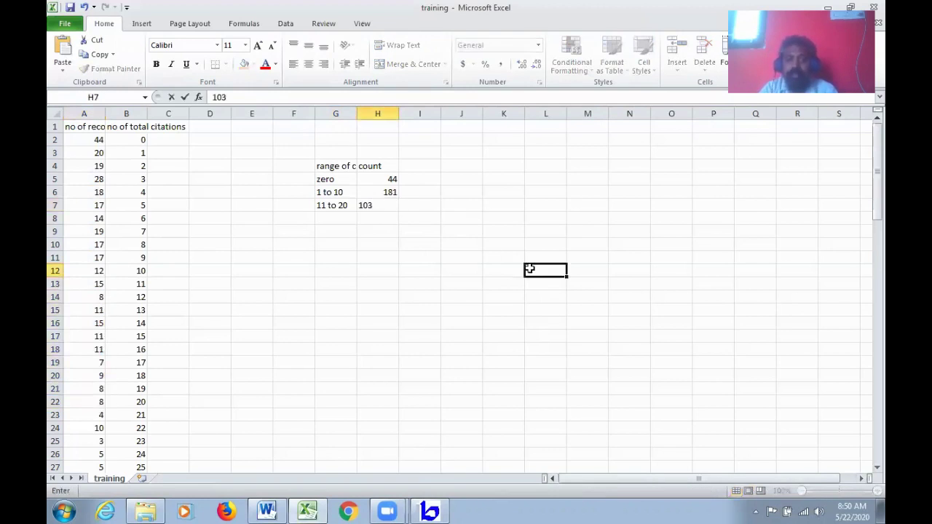
Step: Add the header "%" in I4 and select the summary table G4:I7
{"action": "left_click", "coordinate": [426, 179]}
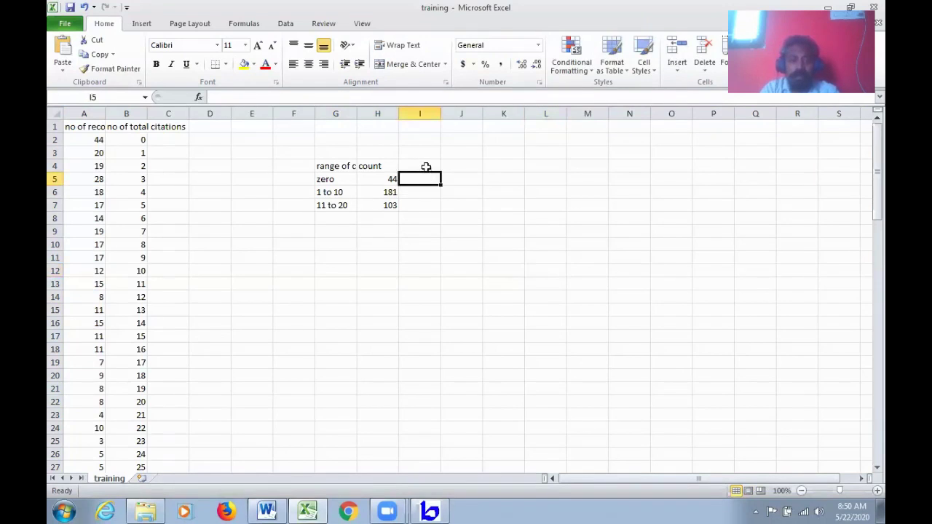
{"action": "left_click", "coordinate": [426, 166]}
{"action": "type", "text": "%"}
{"action": "left_click", "coordinate": [517, 283]}
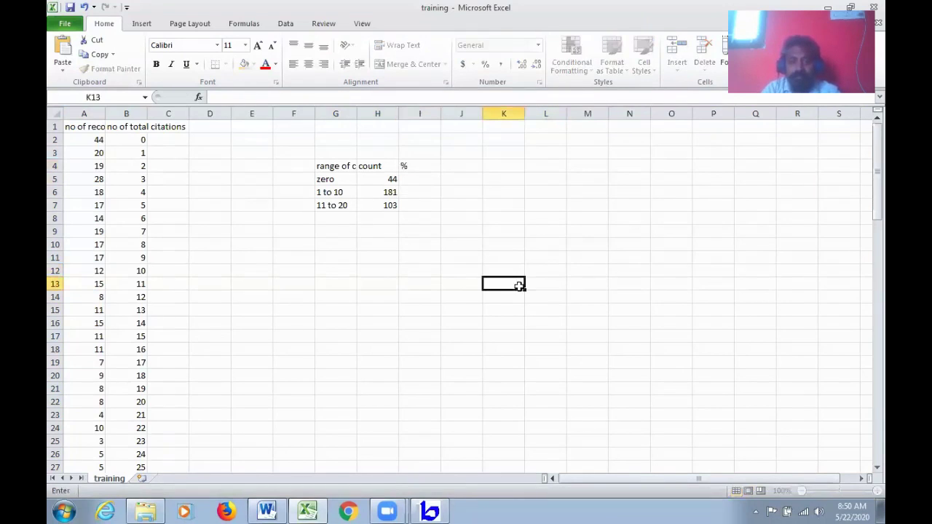
{"action": "left_click_drag", "start_coordinate": [329, 169], "coordinate": [408, 205]}
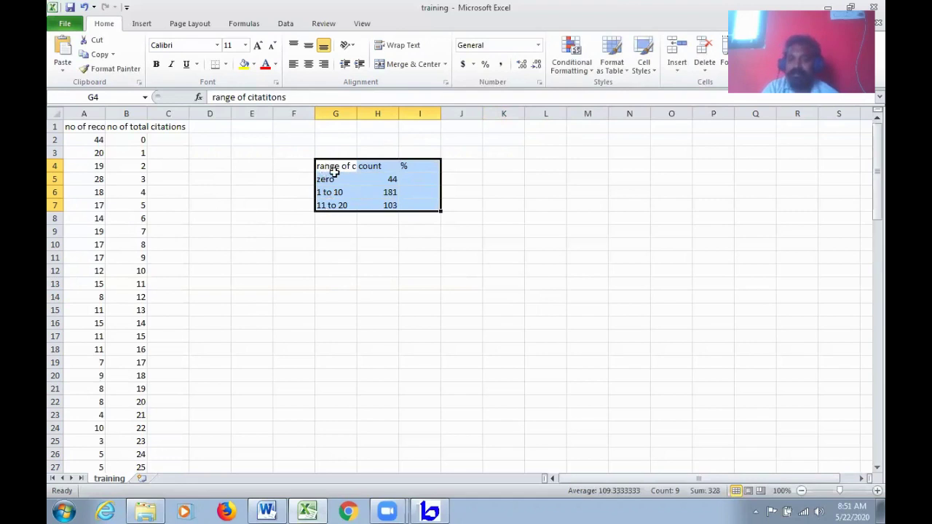
Step: Minimize the workbook, switch to BibExcel and view training.doc down to the first record's TC and Z9 fields
{"action": "left_click_drag", "start_coordinate": [541, 8], "coordinate": [362, 83]}
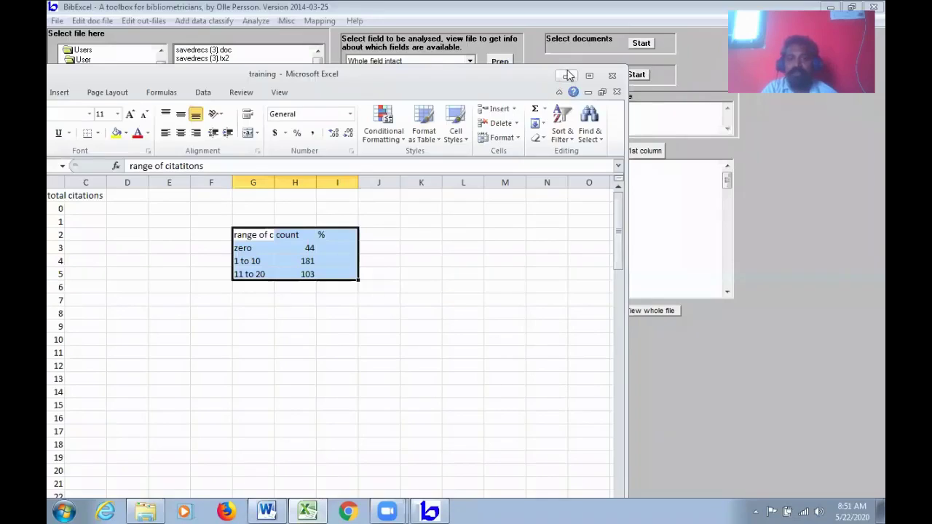
{"action": "left_click", "coordinate": [566, 75]}
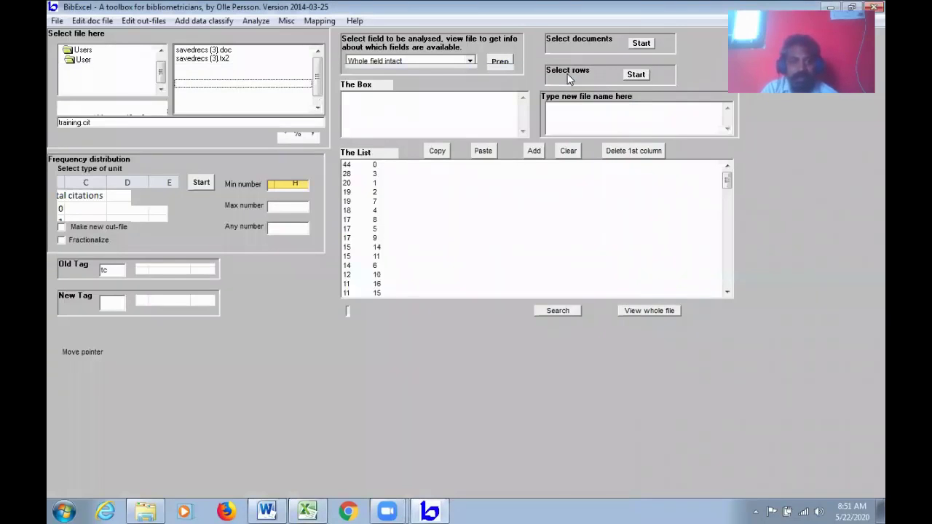
{"action": "left_click", "coordinate": [204, 93]}
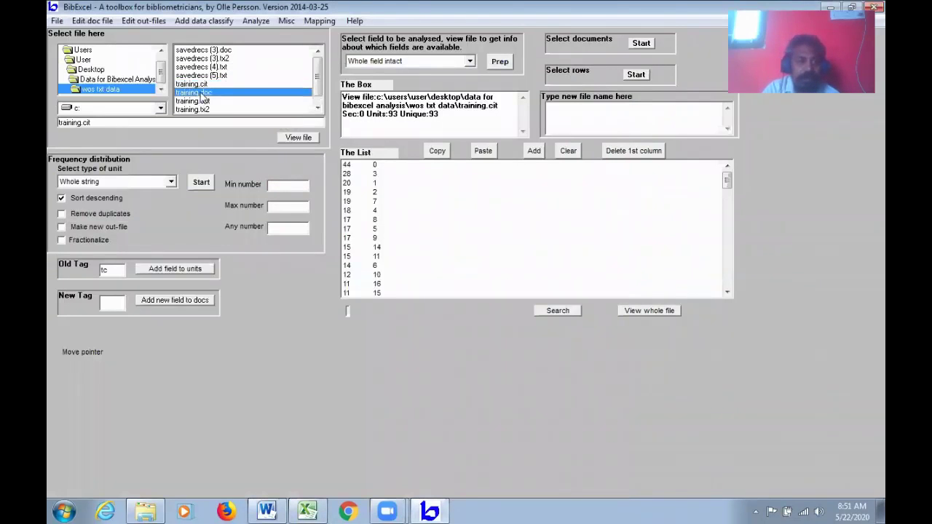
{"action": "left_click", "coordinate": [299, 137]}
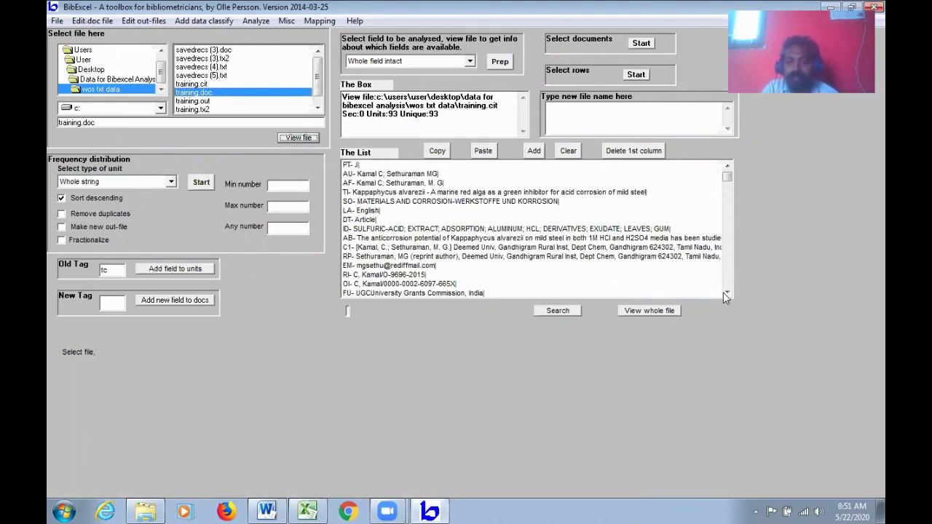
{"action": "scroll", "coordinate": [724, 292], "scroll_direction": "down", "scroll_amount": 5}
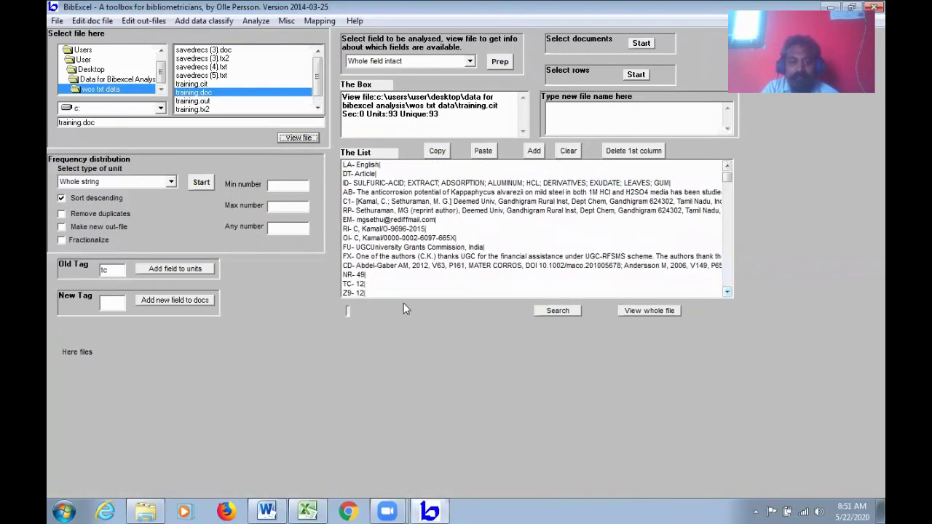
Step: Set the old tag to z9 and prep training.doc with Whole field intact, overwriting training.out
{"action": "left_click_drag", "start_coordinate": [117, 269], "coordinate": [93, 271]}
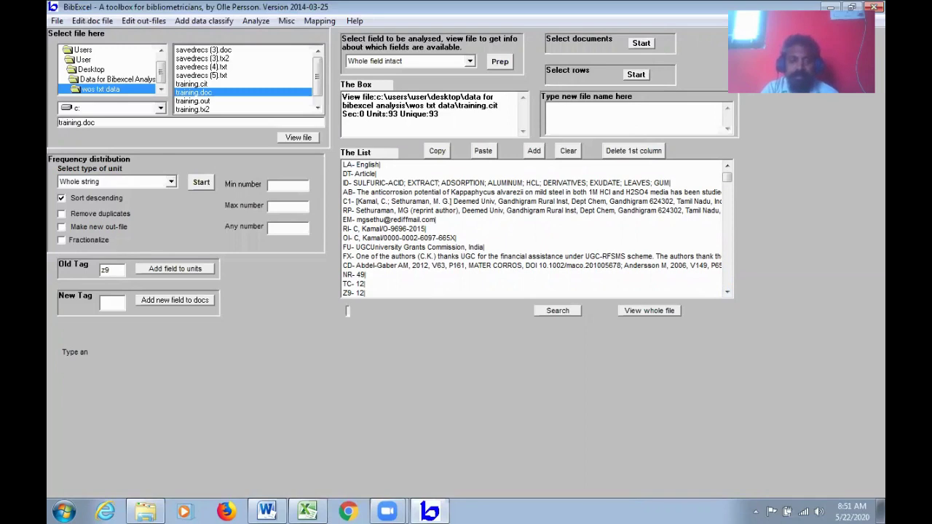
{"action": "left_click", "coordinate": [501, 61]}
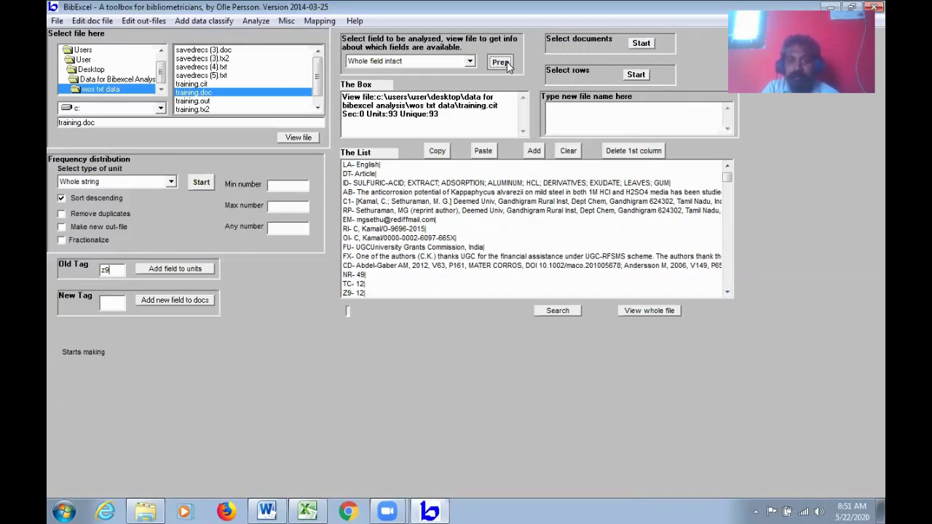
{"action": "left_click", "coordinate": [526, 324]}
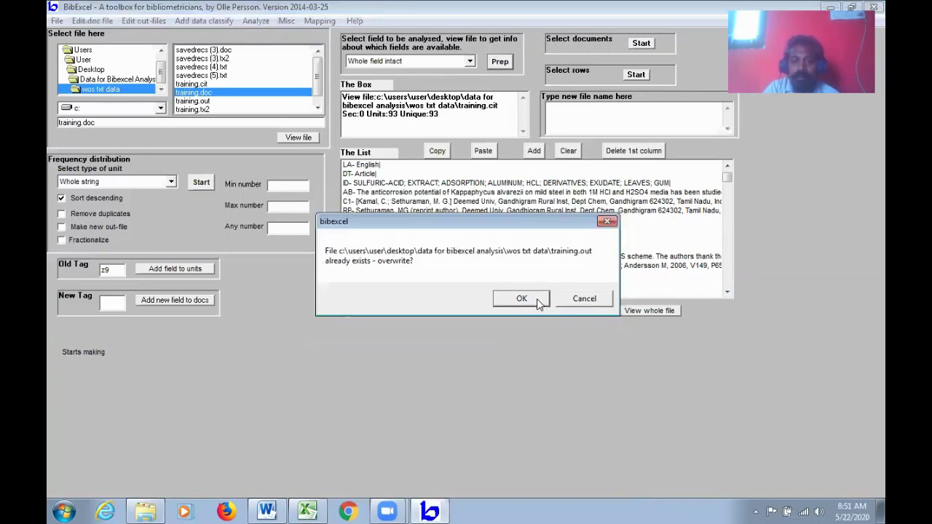
{"action": "left_click", "coordinate": [537, 299]}
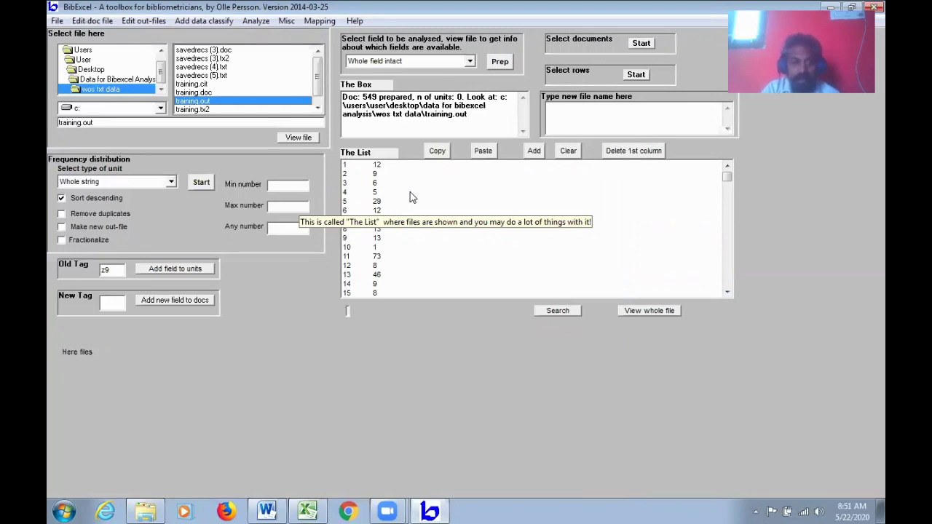
Step: View training.doc down to the first record's U2 field and select that row
{"action": "left_click", "coordinate": [202, 93]}
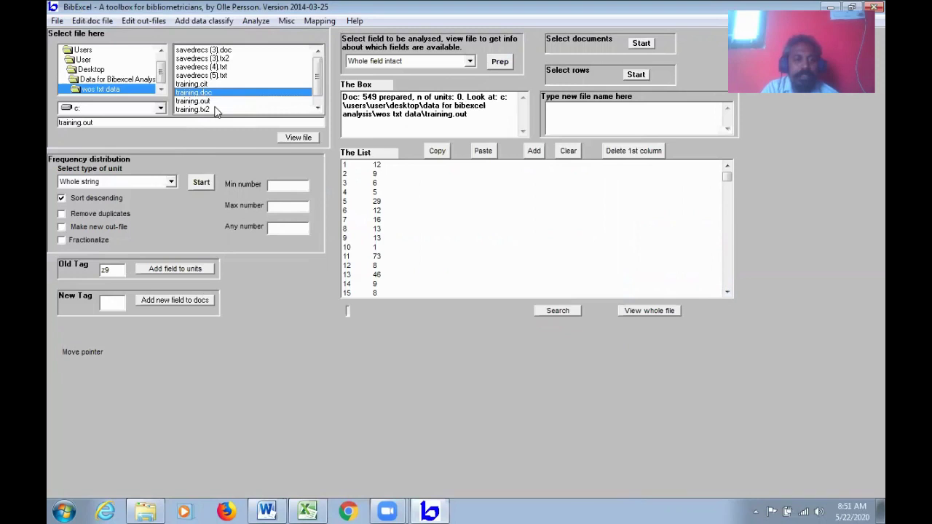
{"action": "left_click", "coordinate": [298, 138]}
{"action": "left_click", "coordinate": [727, 292]}
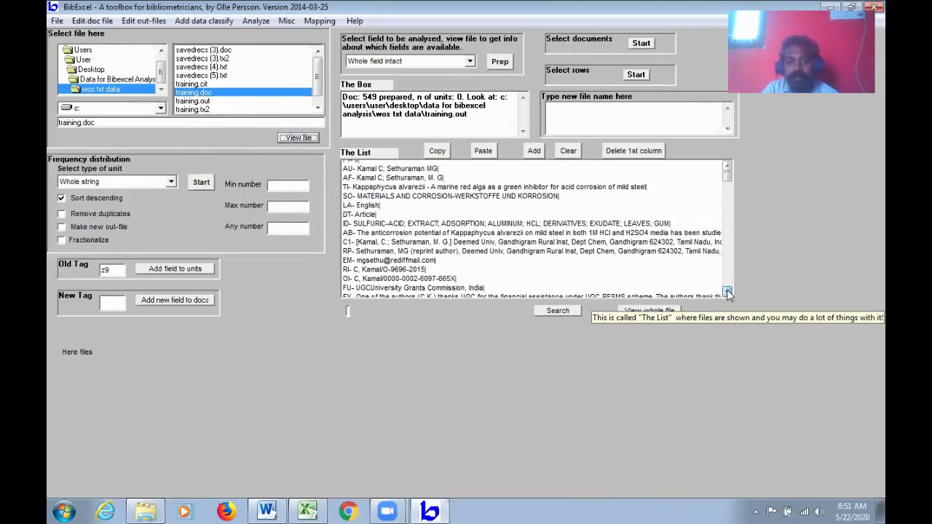
{"action": "scroll", "coordinate": [727, 291], "scroll_direction": "down", "scroll_amount": 5}
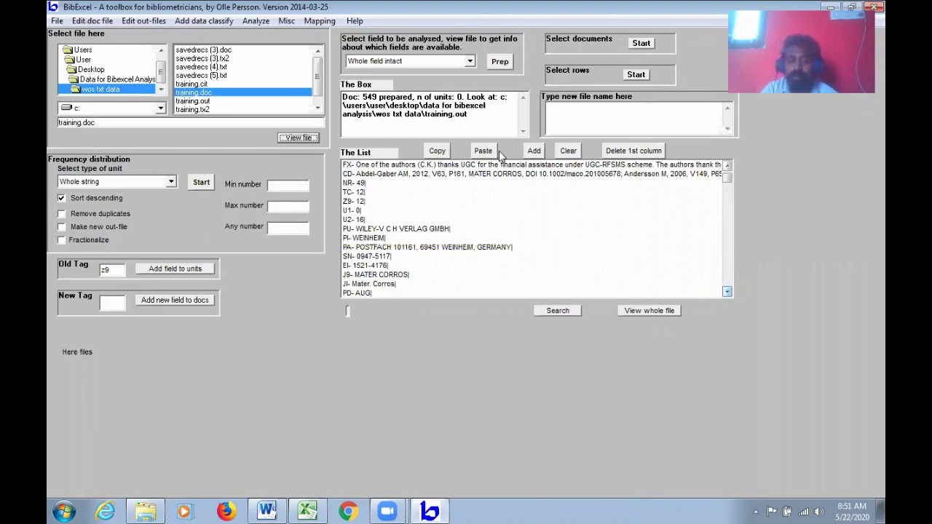
{"action": "left_click", "coordinate": [352, 220]}
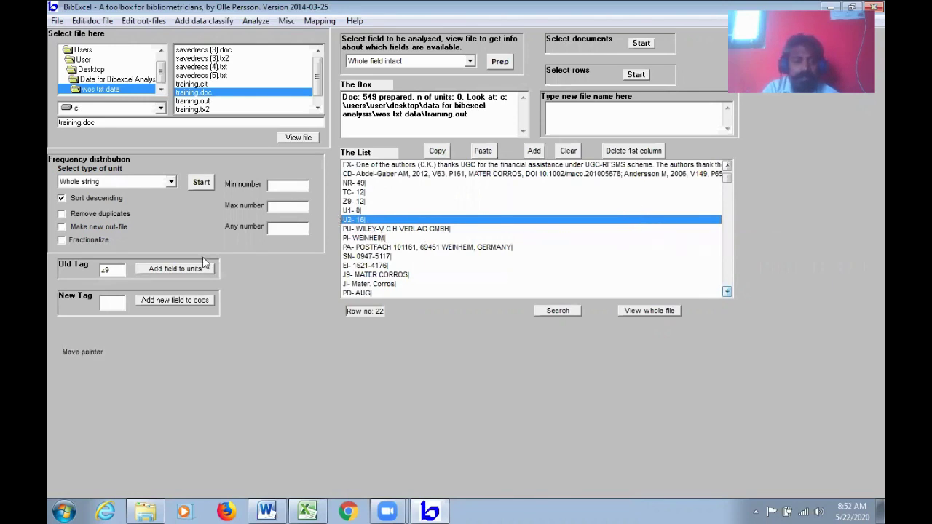
Step: Set the old tag to u2 and prep training.doc with Whole field intact, overwriting training.out
{"action": "left_click_drag", "start_coordinate": [122, 274], "coordinate": [93, 272]}
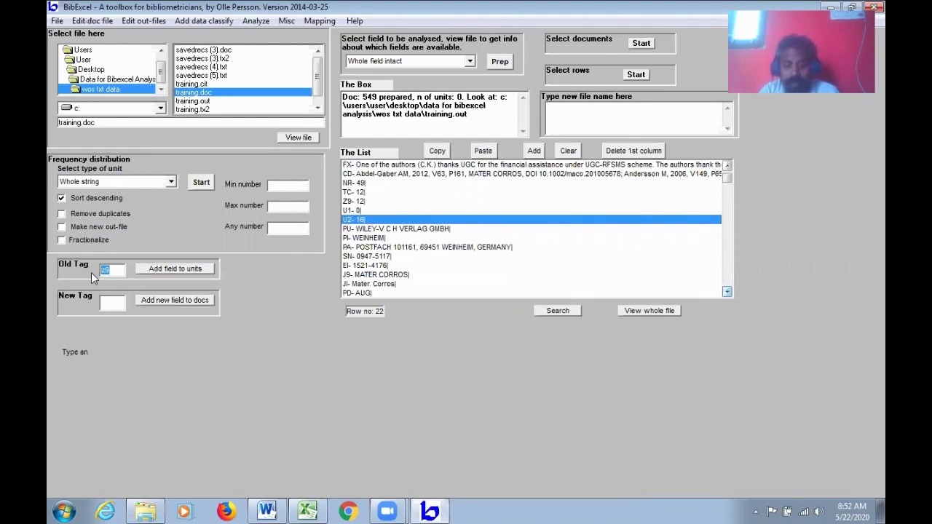
{"action": "type", "text": "u2"}
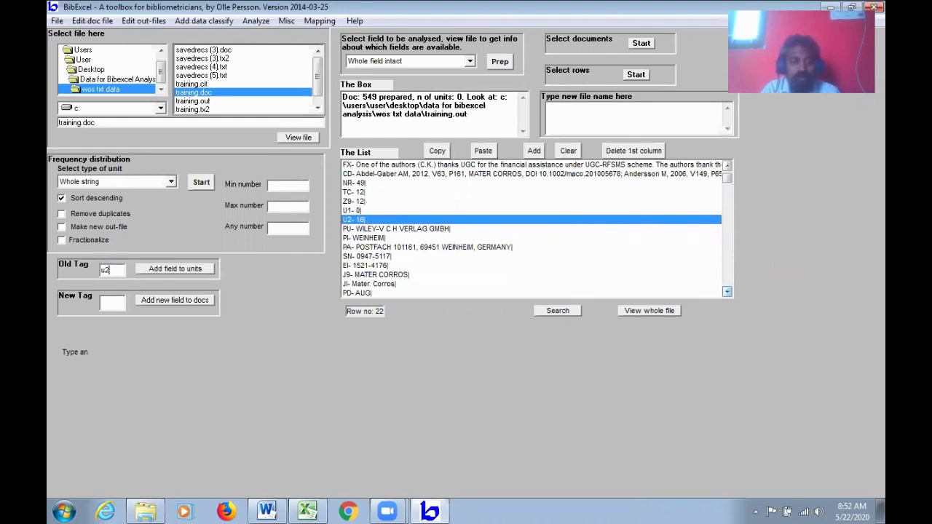
{"action": "left_click", "coordinate": [501, 63]}
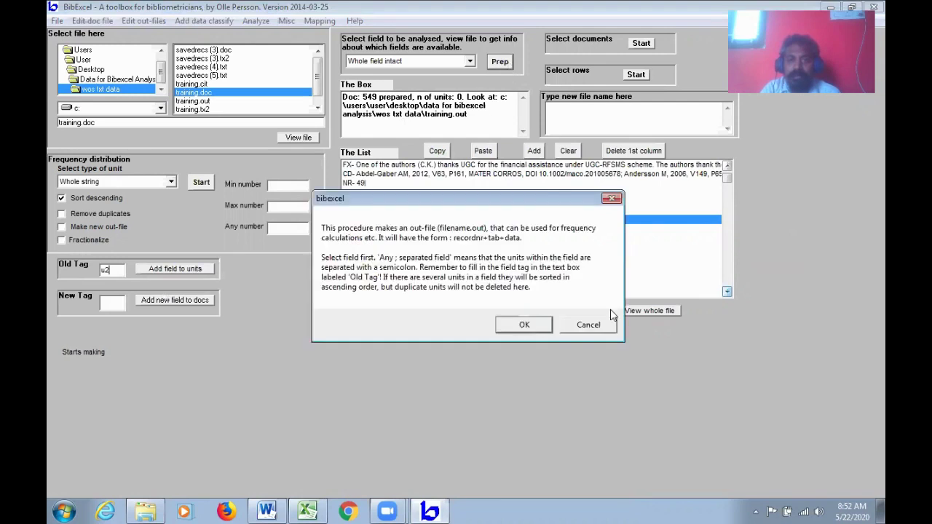
{"action": "left_click", "coordinate": [545, 332]}
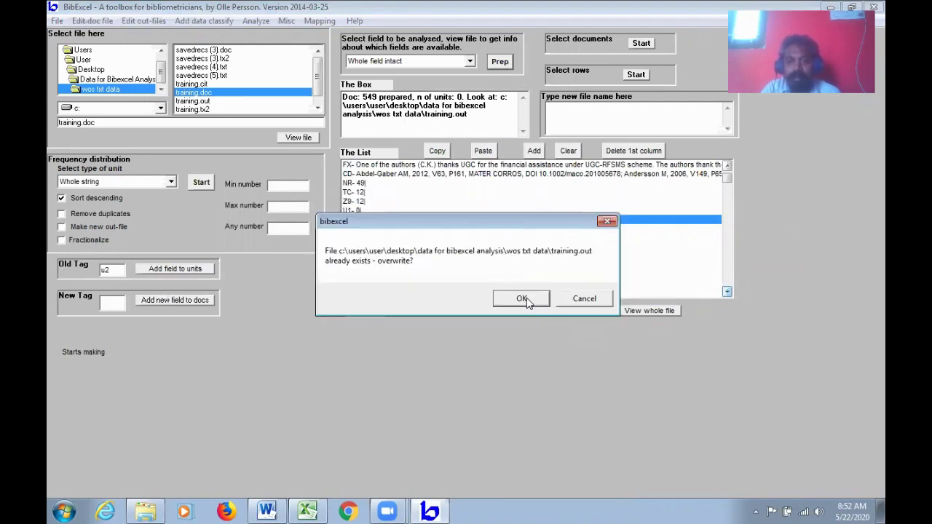
{"action": "left_click", "coordinate": [521, 300]}
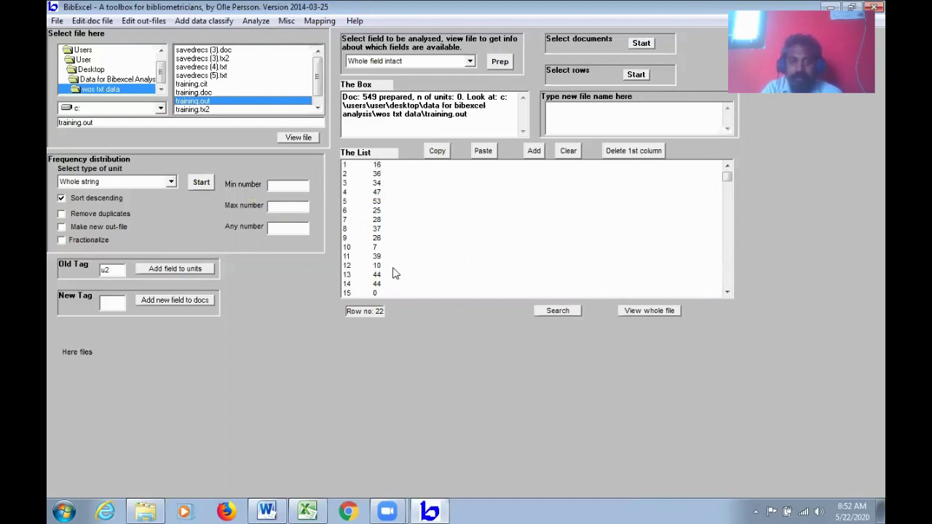
Step: View training.doc again down to the first record's PU publisher field
{"action": "left_click", "coordinate": [197, 93]}
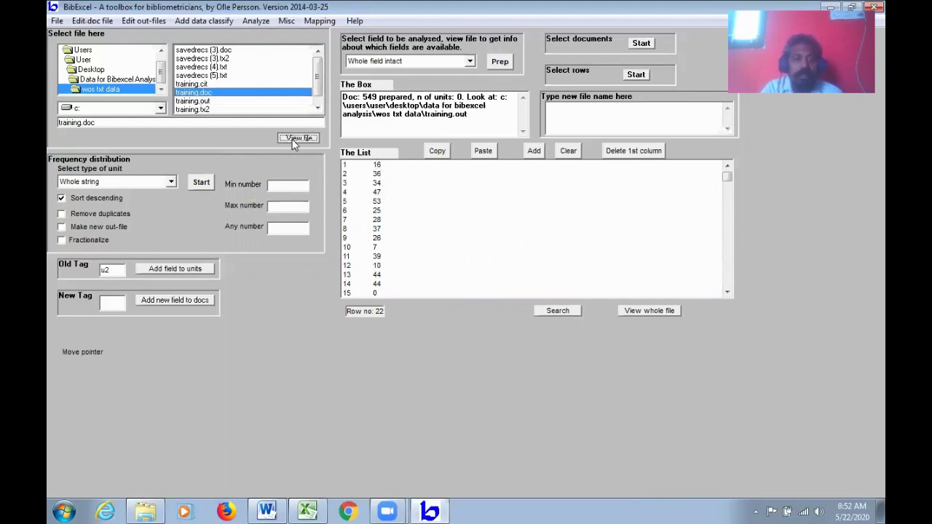
{"action": "left_click", "coordinate": [296, 139]}
{"action": "left_click", "coordinate": [727, 292]}
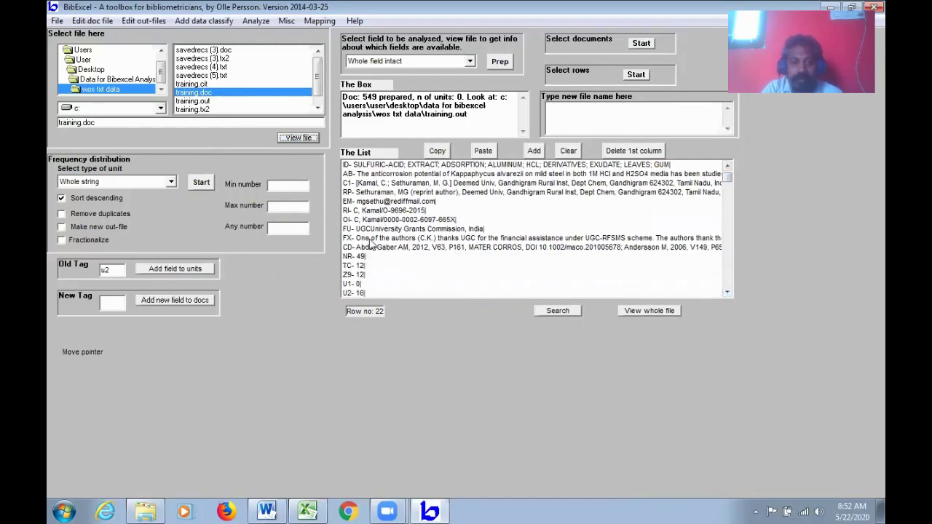
{"action": "mouse_move", "coordinate": [350, 239]}
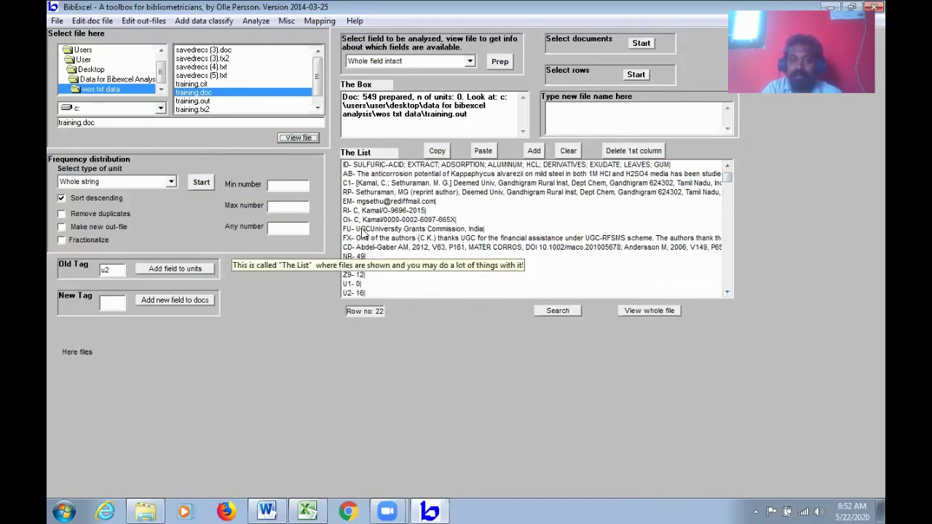
{"action": "scroll", "coordinate": [727, 293], "scroll_direction": "down", "scroll_amount": 2}
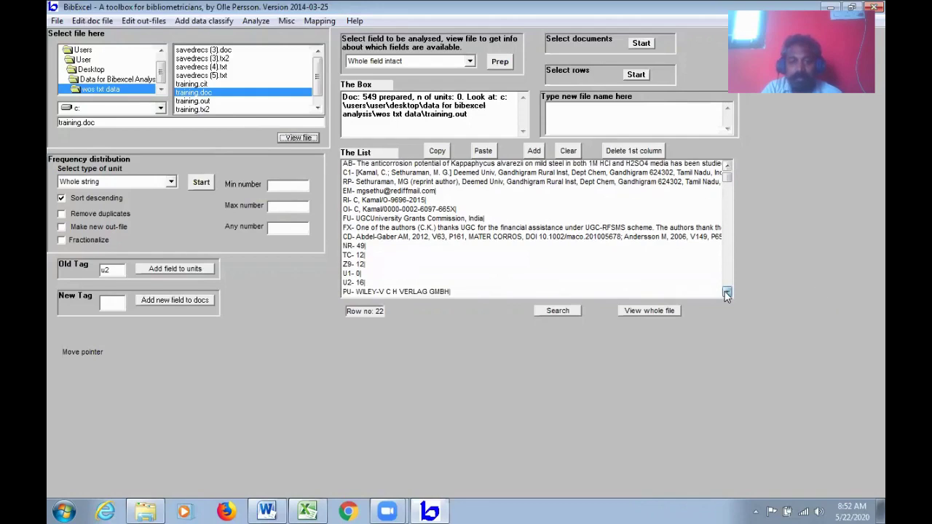
{"action": "scroll", "coordinate": [346, 203], "scroll_direction": "down", "scroll_amount": 2}
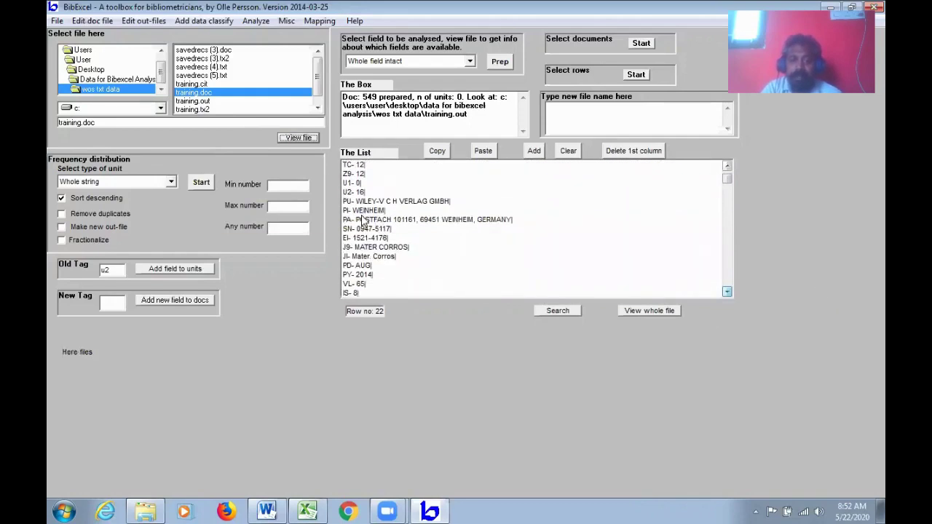
Step: Set the old tag to pu and prep training.doc with Whole field intact, overwriting training.out
{"action": "left_click_drag", "start_coordinate": [111, 270], "coordinate": [96, 273]}
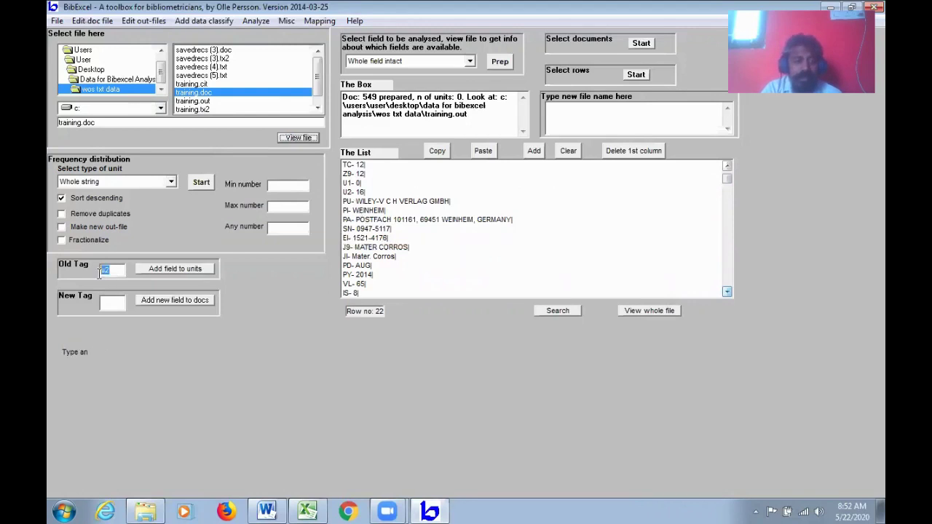
{"action": "type", "text": "pu"}
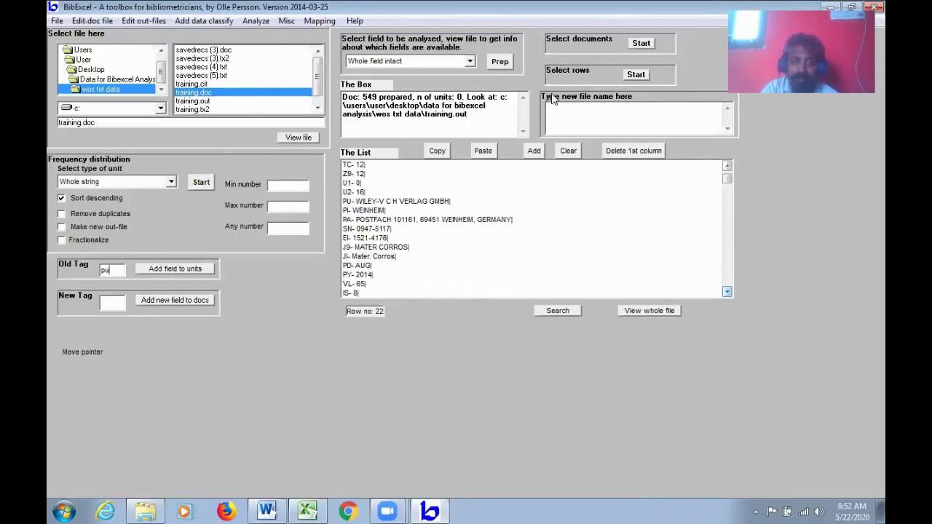
{"action": "left_click", "coordinate": [501, 64]}
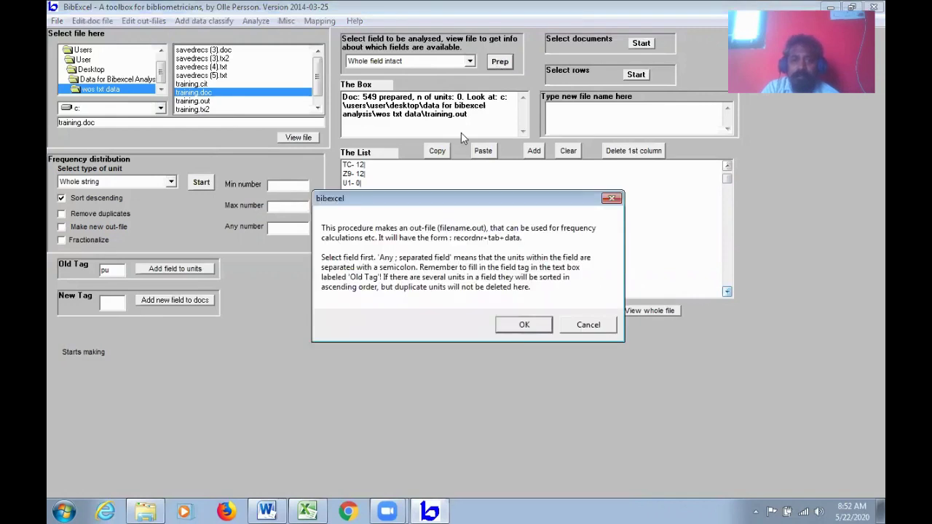
{"action": "left_click", "coordinate": [519, 326]}
{"action": "left_click", "coordinate": [523, 298]}
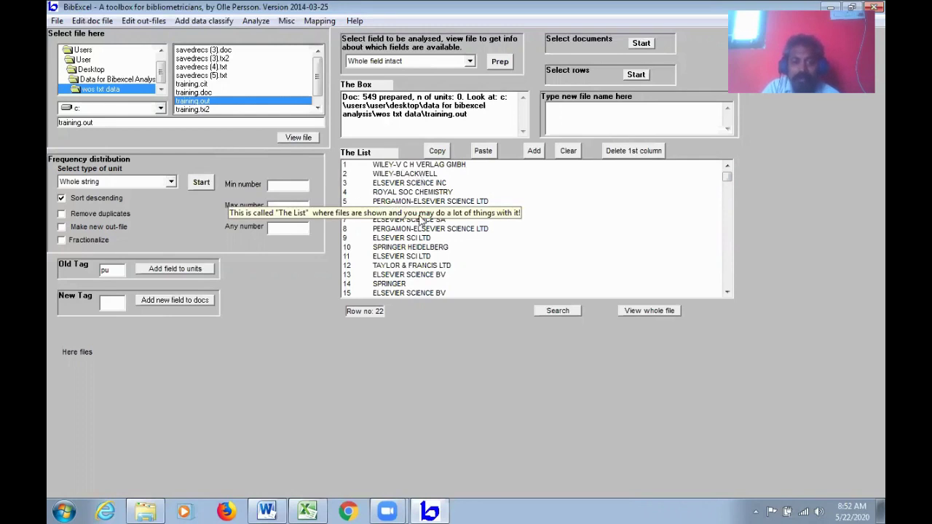
Step: Try to calculate the descending whole-string frequency distribution of the publishers in training.out
{"action": "left_click", "coordinate": [208, 187]}
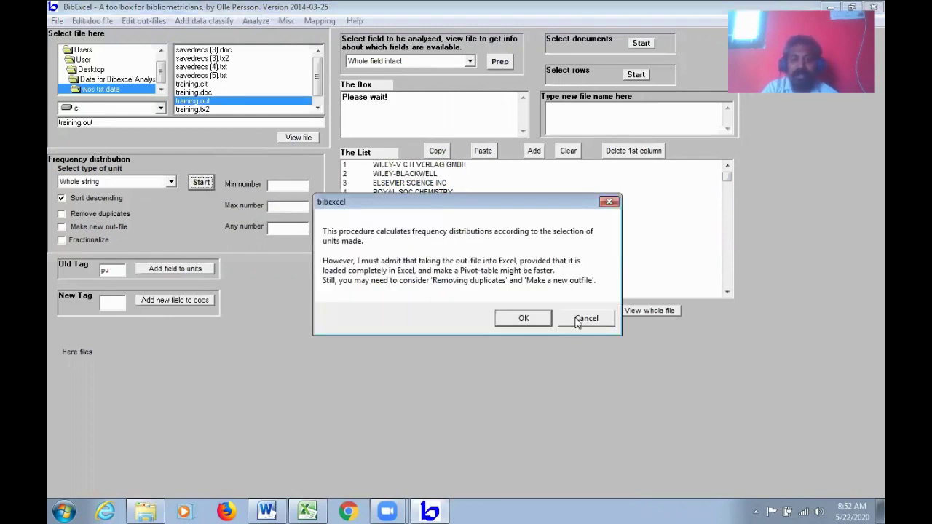
{"action": "left_click", "coordinate": [530, 318]}
{"action": "left_click", "coordinate": [511, 307]}
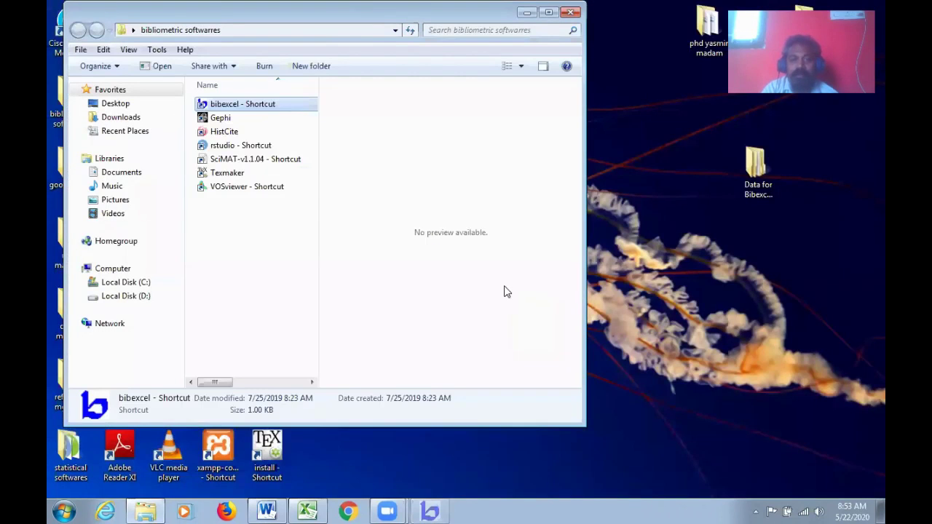
Step: Switch to Excel, close the training workbook and reopen BibExcel
{"action": "left_click", "coordinate": [307, 512]}
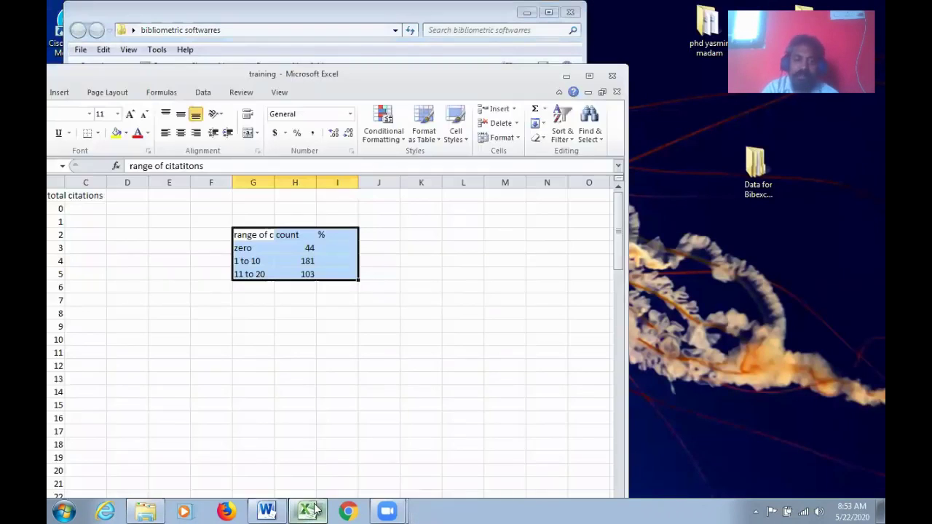
{"action": "left_click", "coordinate": [612, 75]}
{"action": "left_click", "coordinate": [465, 273]}
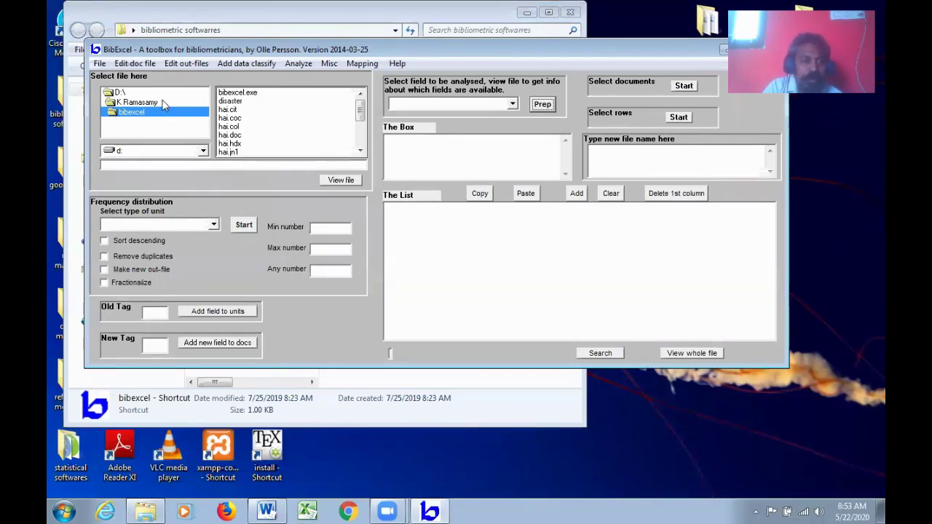
Step: Set the BibExcel file browser to drive c: and open the Users\User\Desktop folder
{"action": "left_click", "coordinate": [205, 151]}
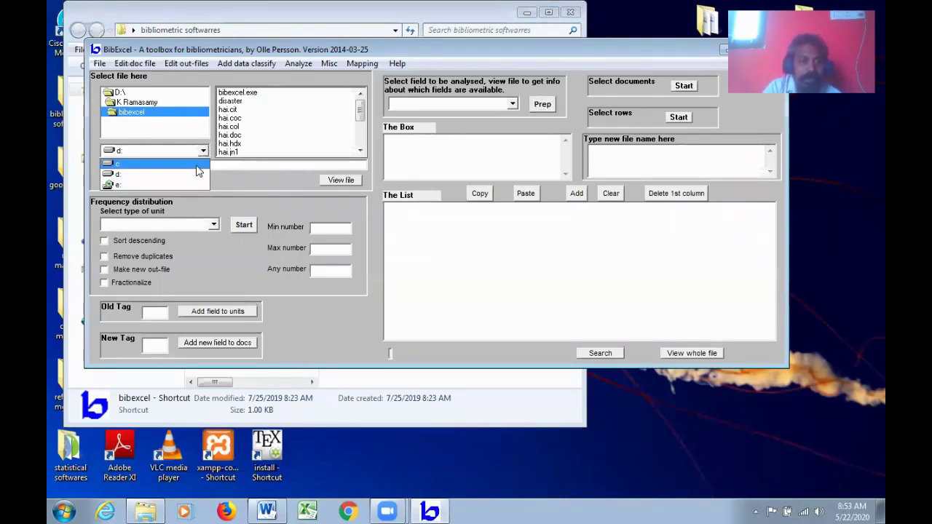
{"action": "left_click", "coordinate": [202, 168]}
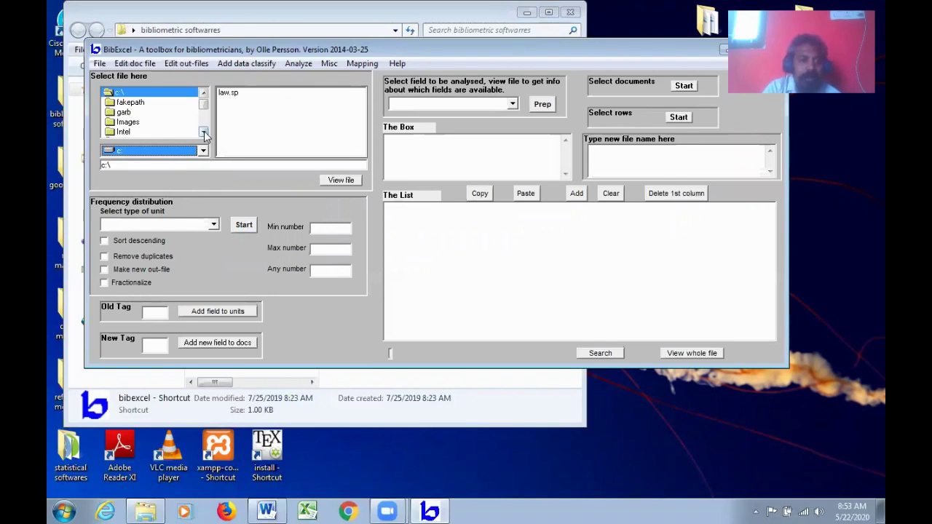
{"action": "scroll", "coordinate": [204, 135], "scroll_direction": "down", "scroll_amount": 5}
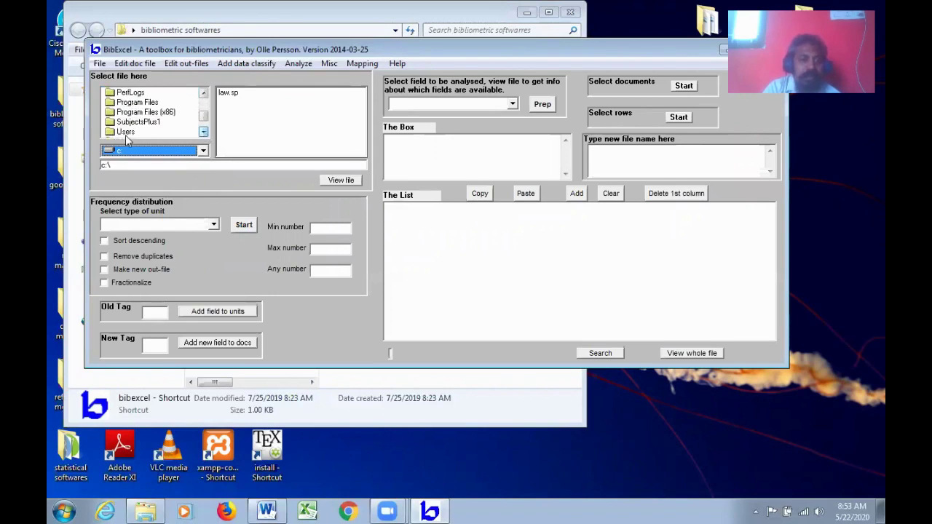
{"action": "double_click", "coordinate": [126, 134]}
{"action": "double_click", "coordinate": [126, 123]}
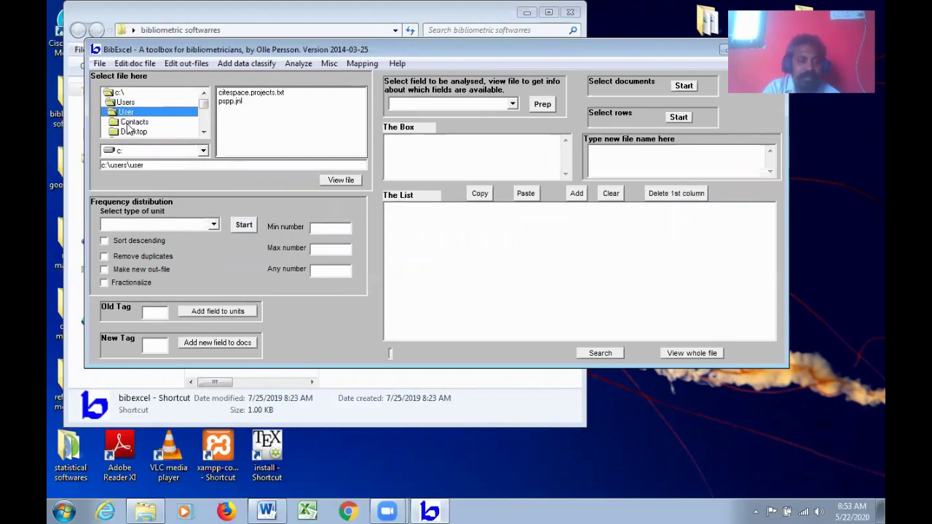
{"action": "left_click", "coordinate": [203, 134]}
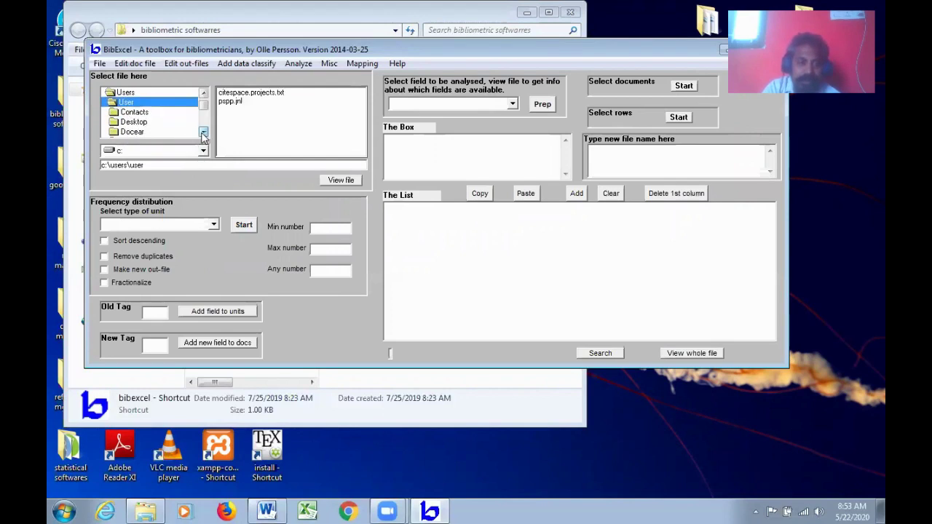
{"action": "left_click", "coordinate": [142, 122]}
{"action": "double_click", "coordinate": [142, 123]}
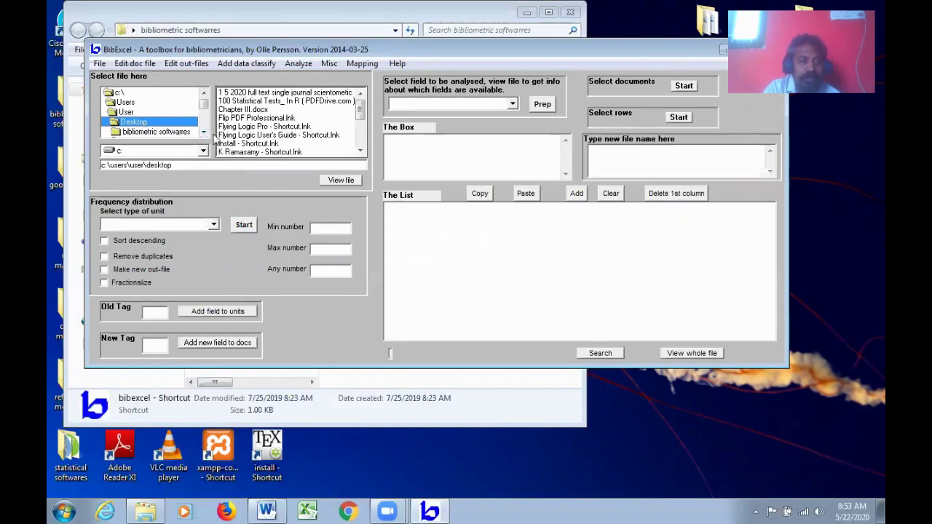
Step: Open the "wos txt data" folder inside the Data for Bibexcel Analysis folder on the Desktop
{"action": "scroll", "coordinate": [168, 124], "scroll_direction": "down", "scroll_amount": 3}
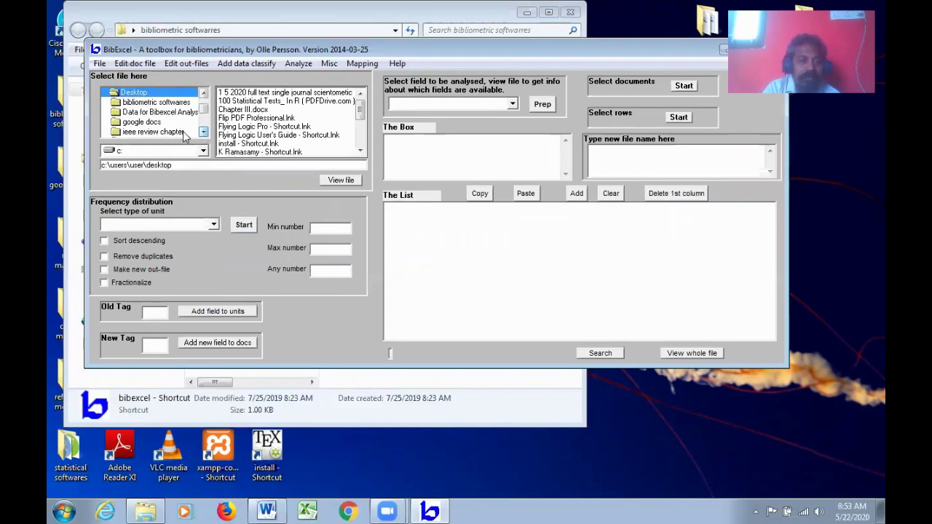
{"action": "double_click", "coordinate": [183, 118]}
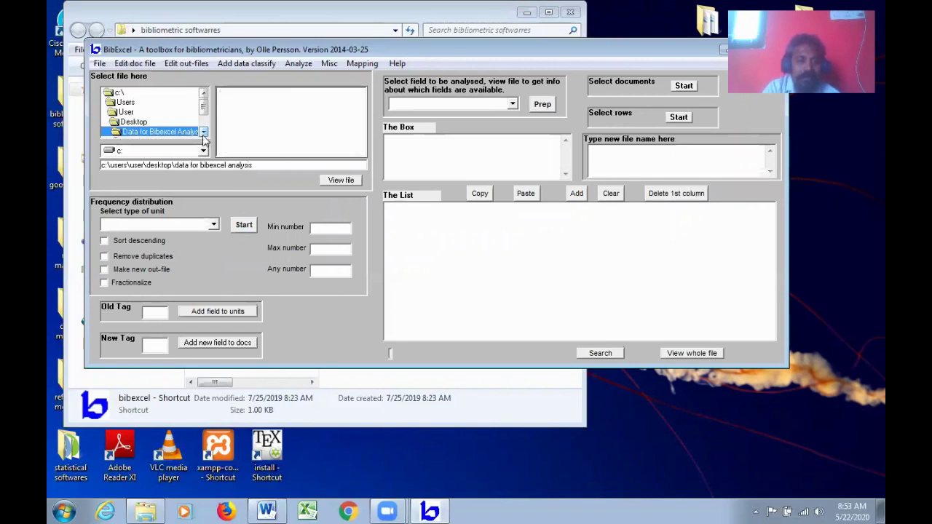
{"action": "left_click", "coordinate": [203, 134]}
{"action": "left_click", "coordinate": [204, 134]}
{"action": "left_click", "coordinate": [204, 134]}
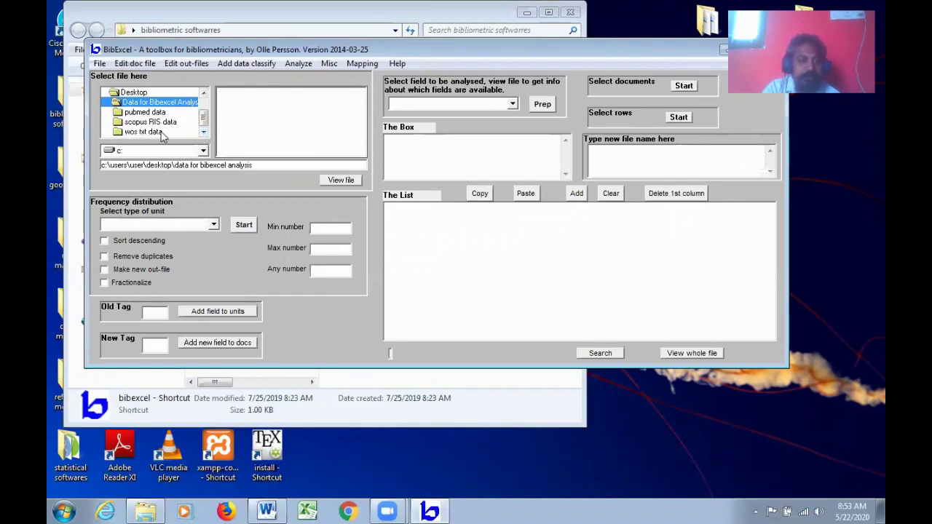
{"action": "double_click", "coordinate": [160, 134]}
Step: Select training.doc and view it down to the first record's PU publisher field
{"action": "left_click", "coordinate": [236, 135]}
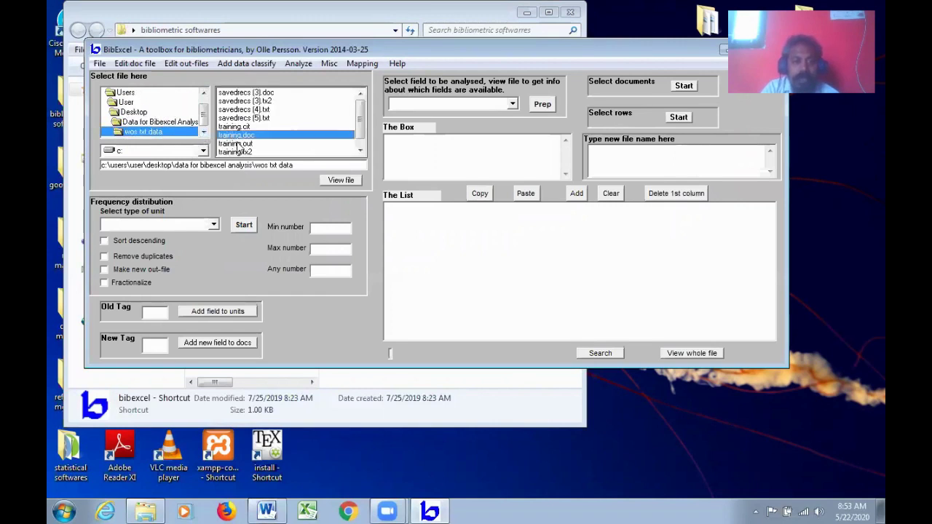
{"action": "left_click", "coordinate": [339, 180]}
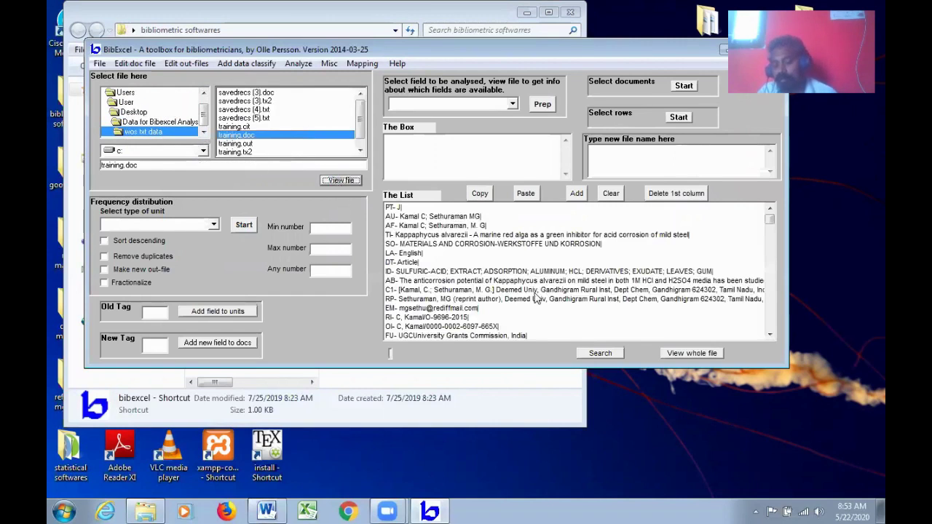
{"action": "left_click", "coordinate": [769, 335]}
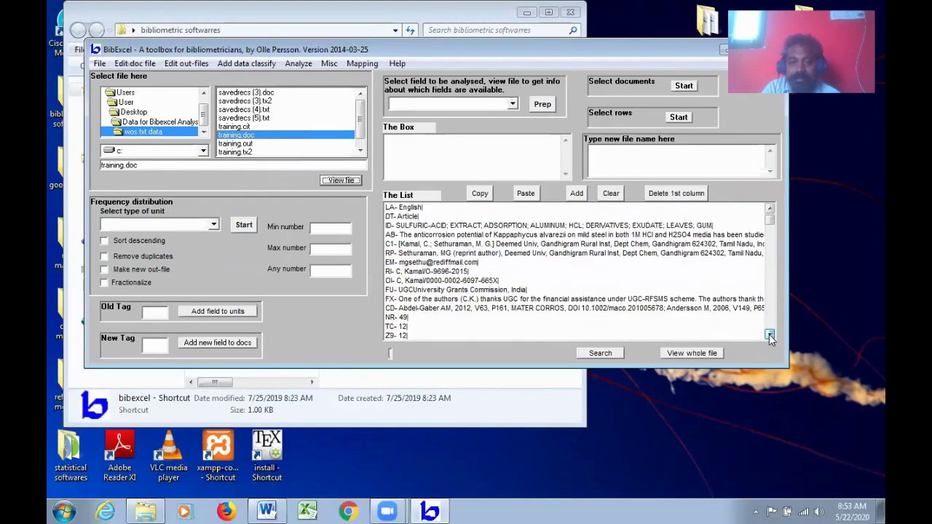
{"action": "left_click", "coordinate": [769, 334]}
{"action": "left_click", "coordinate": [769, 334]}
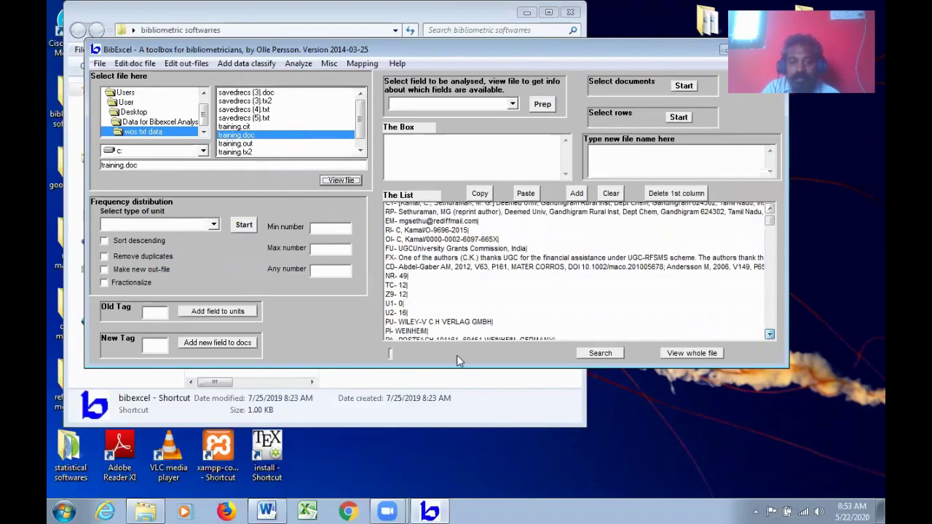
Step: Extract the PU publisher field from training.doc as a whole intact field, overwriting the existing training.out
{"action": "left_click", "coordinate": [158, 314]}
{"action": "type", "text": "pu"}
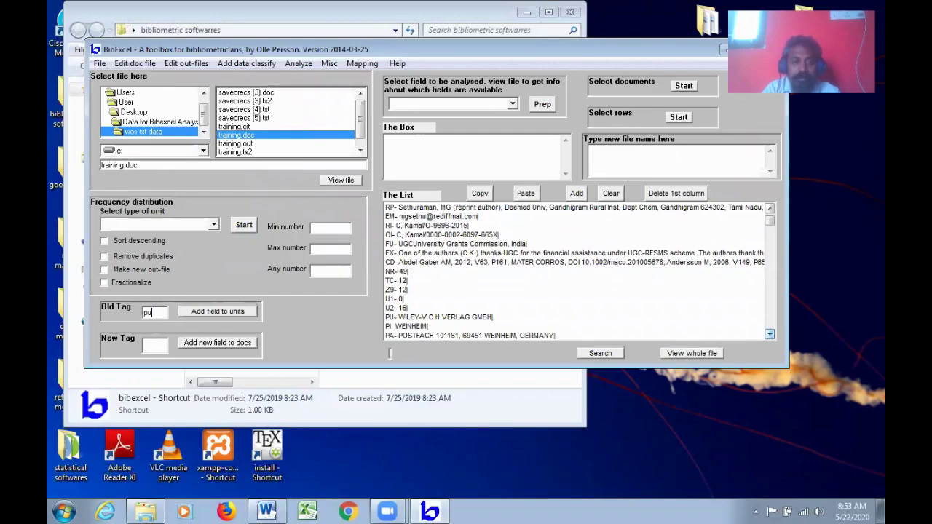
{"action": "left_click", "coordinate": [513, 106]}
{"action": "left_click", "coordinate": [480, 163]}
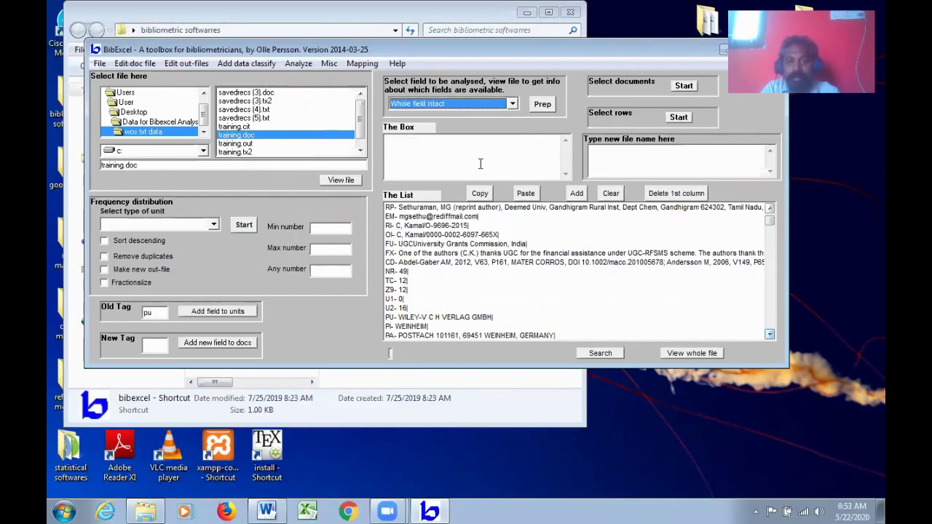
{"action": "left_click", "coordinate": [542, 105]}
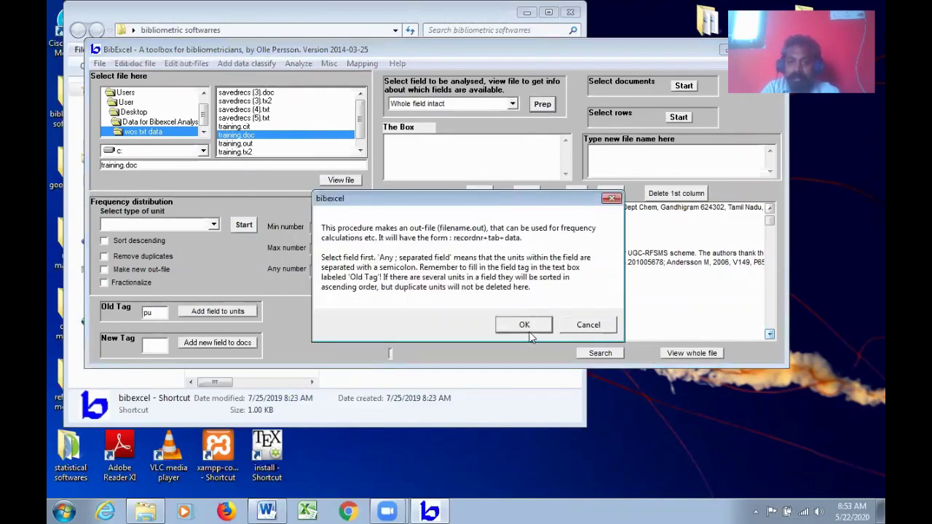
{"action": "left_click", "coordinate": [537, 329]}
{"action": "left_click", "coordinate": [533, 298]}
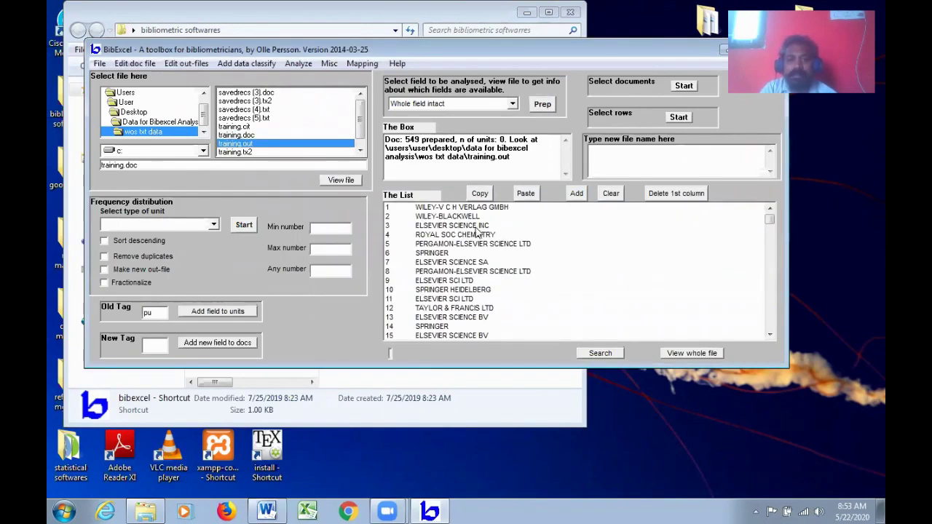
Step: Calculate the publisher frequency distribution from training.out by whole string, sorted in descending order
{"action": "left_click", "coordinate": [214, 224]}
{"action": "left_click", "coordinate": [157, 237]}
{"action": "left_click", "coordinate": [143, 239]}
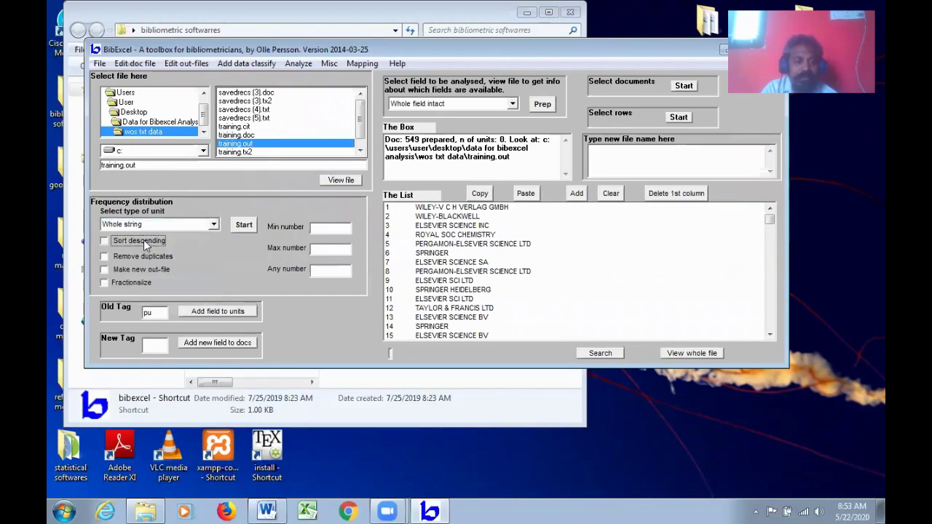
{"action": "left_click", "coordinate": [243, 225]}
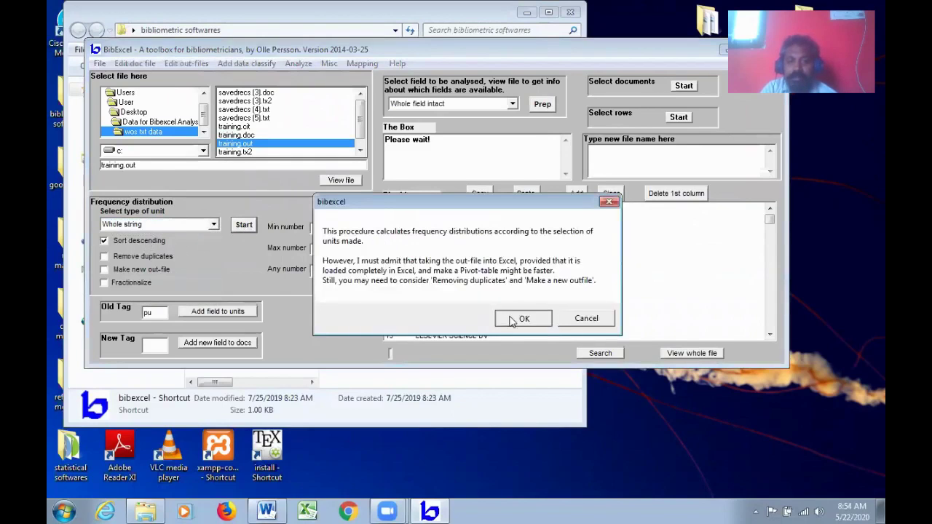
{"action": "left_click", "coordinate": [520, 318]}
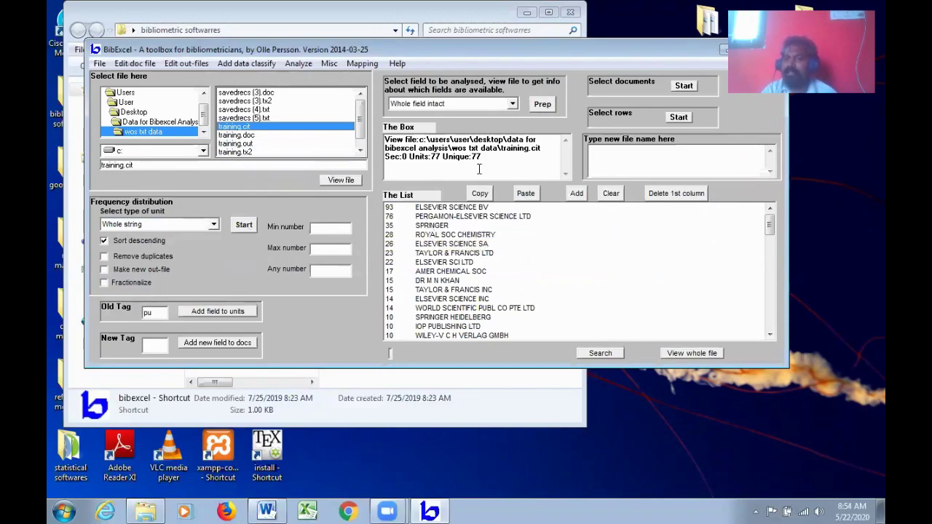
Step: View training.doc again and examine the first record's field tags down to PY publication year and UT
{"action": "left_click", "coordinate": [247, 135]}
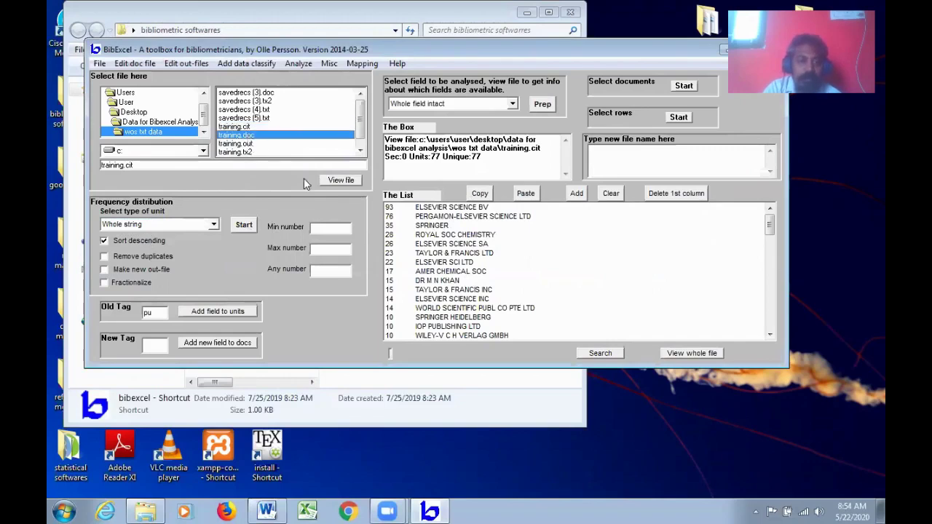
{"action": "left_click", "coordinate": [340, 181]}
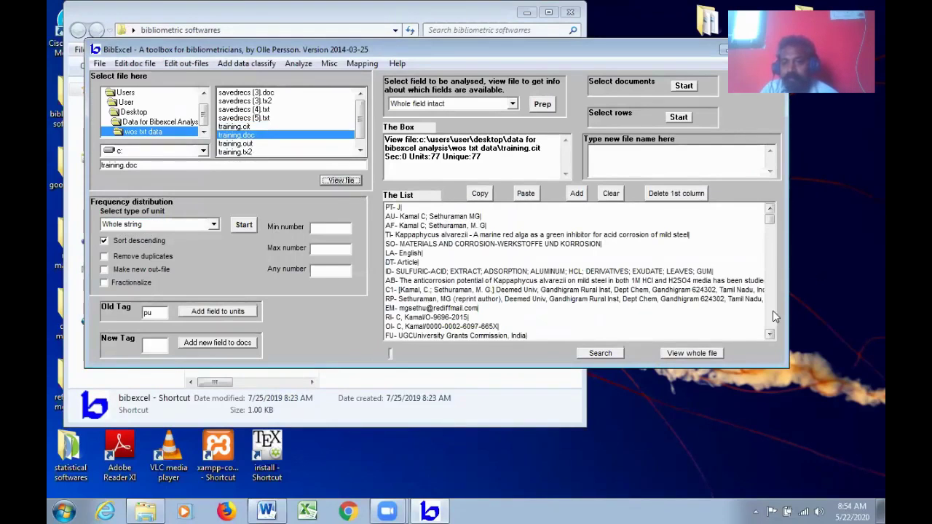
{"action": "left_click", "coordinate": [769, 335]}
{"action": "left_click", "coordinate": [769, 335]}
{"action": "left_click", "coordinate": [770, 335]}
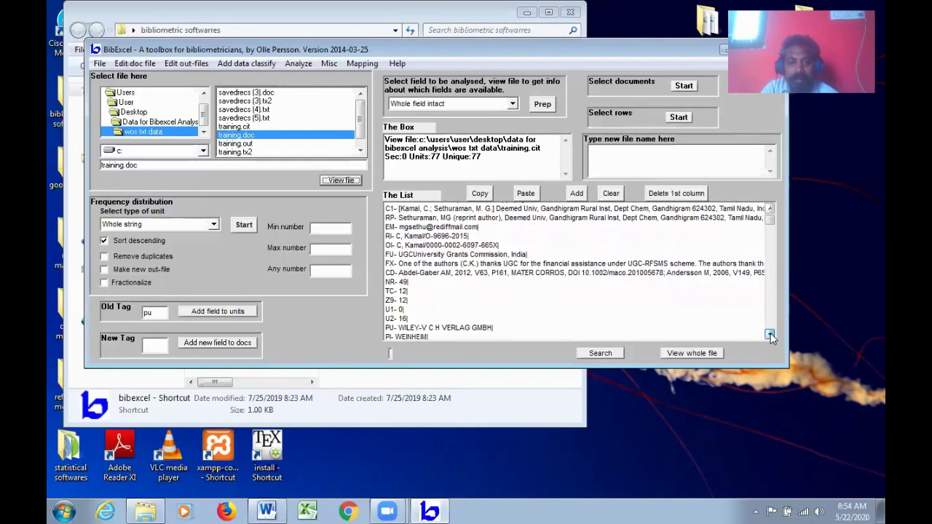
{"action": "left_click", "coordinate": [770, 335]}
{"action": "left_click", "coordinate": [770, 335]}
{"action": "left_click", "coordinate": [769, 335]}
{"action": "left_click", "coordinate": [770, 335]}
{"action": "left_click", "coordinate": [769, 335]}
{"action": "left_click", "coordinate": [769, 335]}
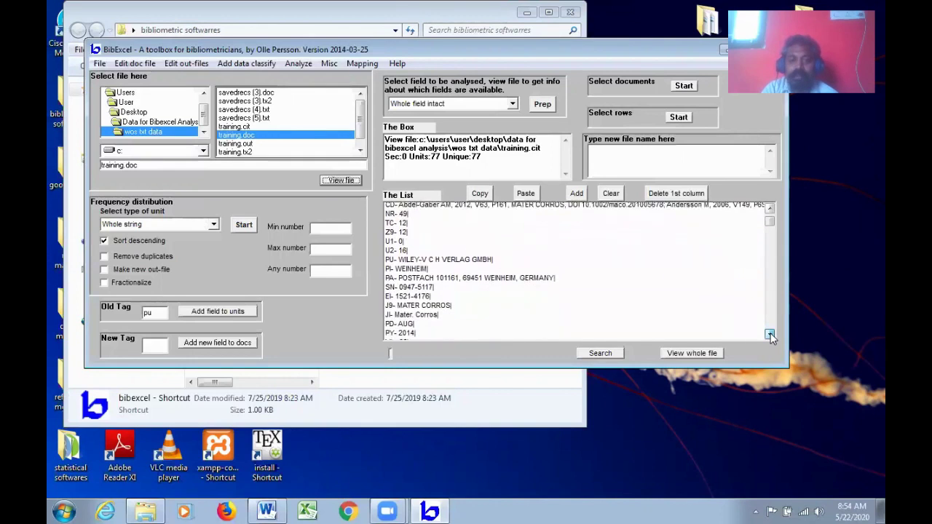
{"action": "left_click", "coordinate": [769, 335]}
{"action": "left_click", "coordinate": [770, 335]}
{"action": "left_click", "coordinate": [770, 335]}
{"action": "left_click", "coordinate": [770, 335]}
{"action": "left_click", "coordinate": [770, 335]}
{"action": "left_click", "coordinate": [770, 335]}
{"action": "left_click", "coordinate": [769, 335]}
{"action": "left_click", "coordinate": [770, 335]}
{"action": "left_click", "coordinate": [770, 335]}
{"action": "left_click", "coordinate": [770, 335]}
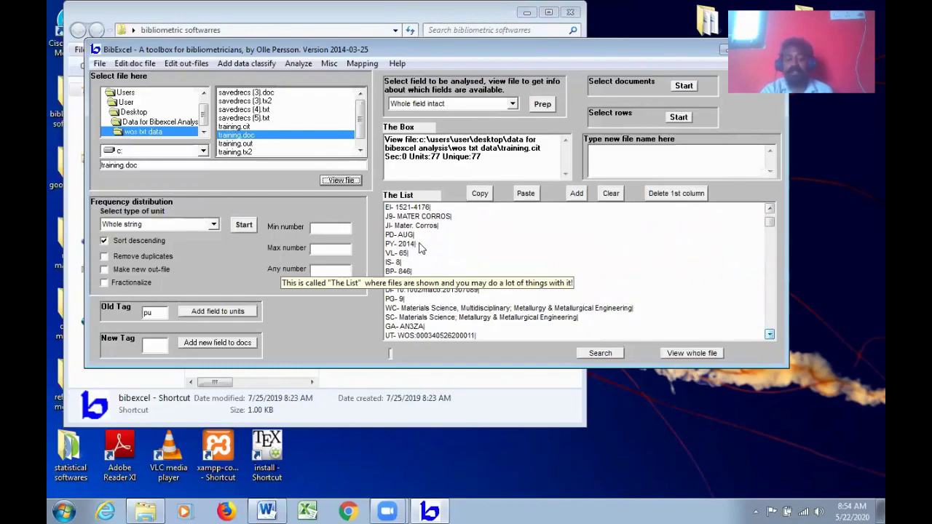
Step: Extract the PY publication year field from training.doc as a whole intact field, overwriting training.out
{"action": "left_click_drag", "start_coordinate": [157, 314], "coordinate": [138, 318]}
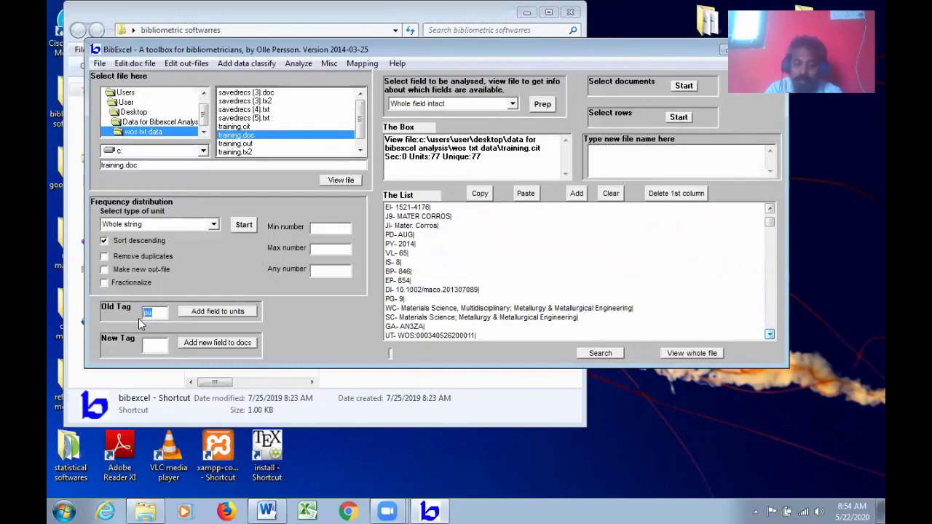
{"action": "type", "text": "p"}
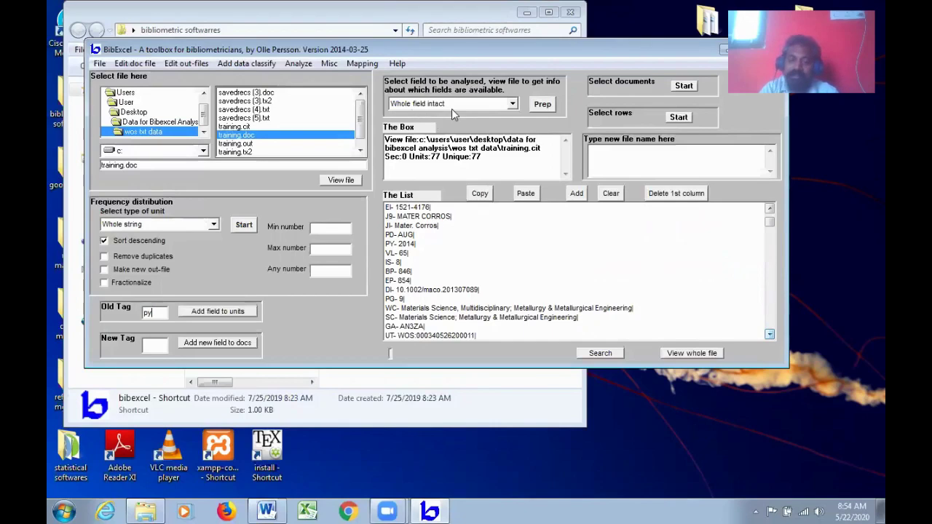
{"action": "left_click", "coordinate": [544, 104]}
{"action": "left_click", "coordinate": [523, 329]}
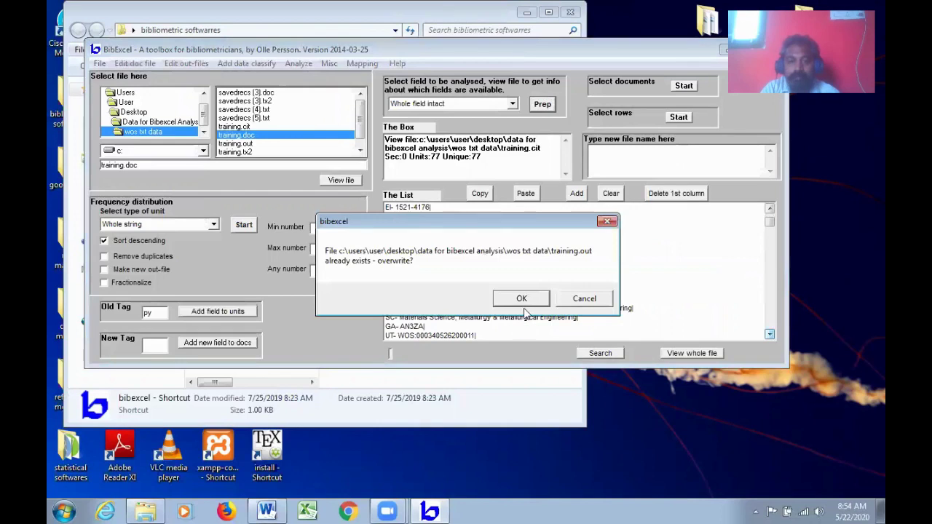
{"action": "left_click", "coordinate": [526, 302]}
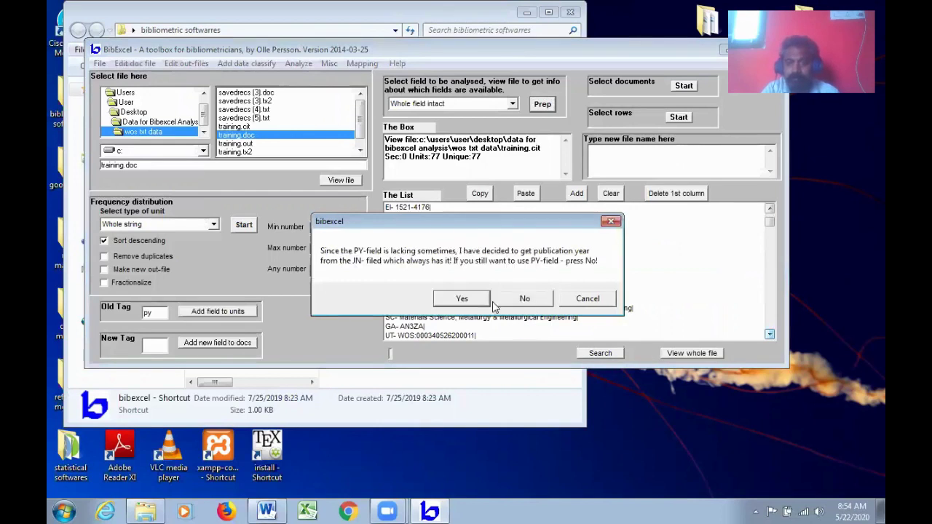
Step: Extract the publication years from the JN field and calculate their whole-string frequency distribution
{"action": "left_click", "coordinate": [470, 299]}
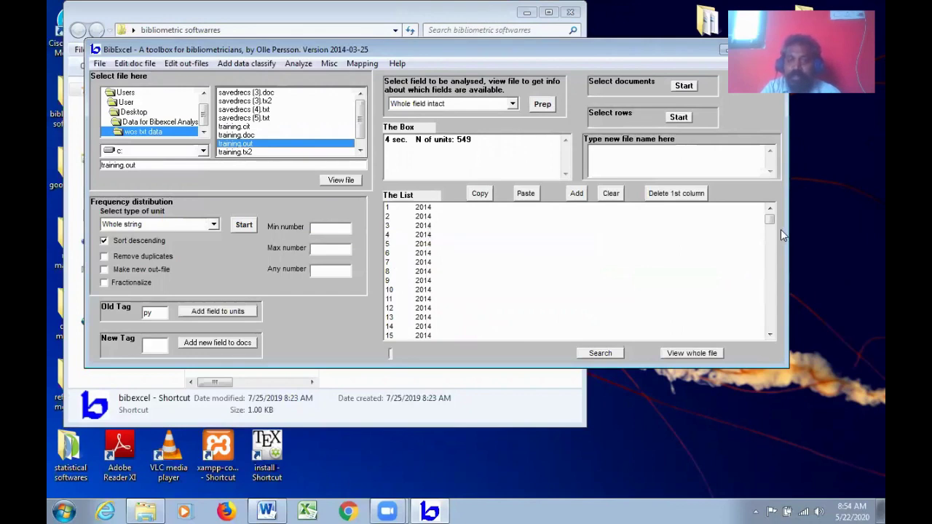
{"action": "left_click_drag", "start_coordinate": [770, 220], "coordinate": [771, 329]}
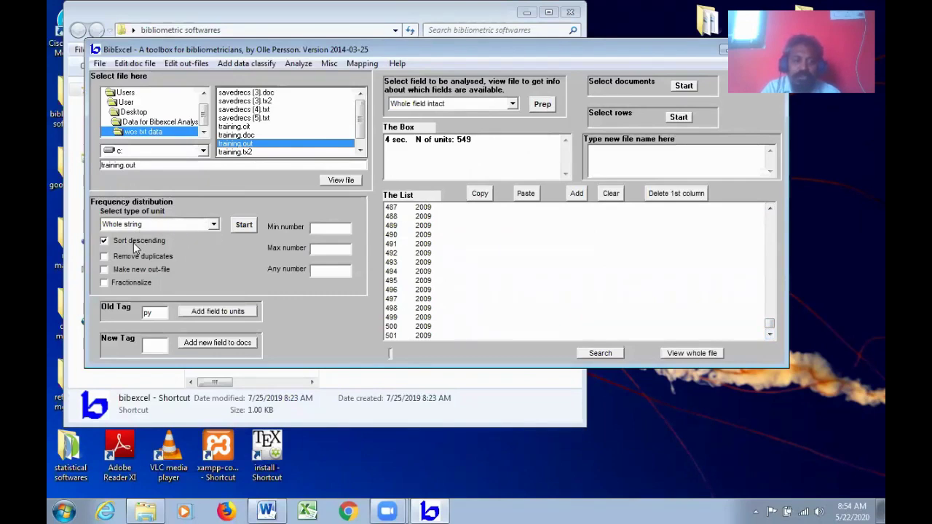
{"action": "left_click", "coordinate": [245, 226]}
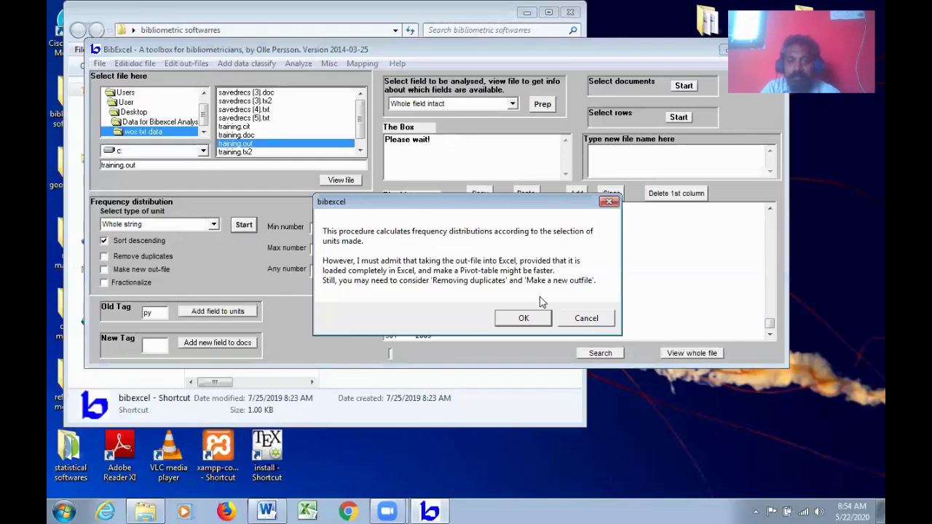
{"action": "left_click", "coordinate": [540, 319]}
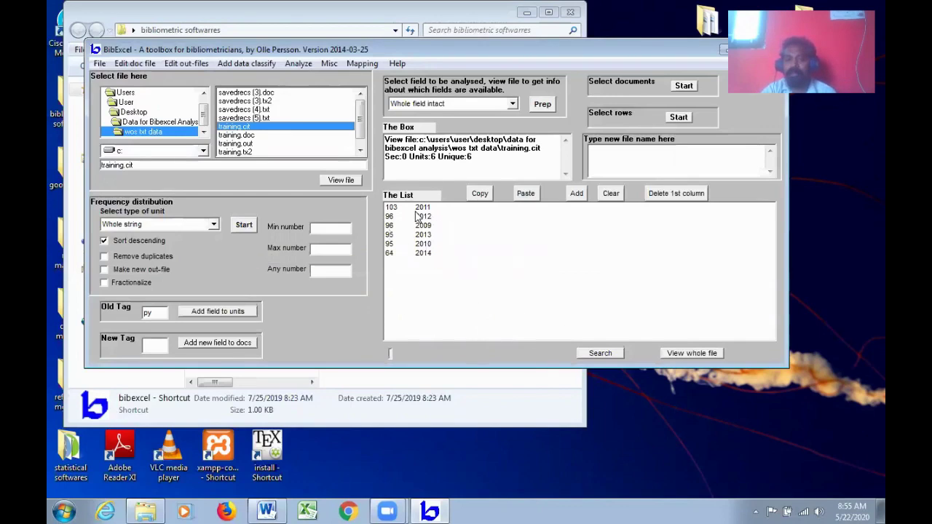
Step: Copy all the year frequency rows, 2009 to 2014, from The List to the clipboard
{"action": "left_click_drag", "start_coordinate": [418, 208], "coordinate": [429, 255]}
{"action": "left_click", "coordinate": [479, 193]}
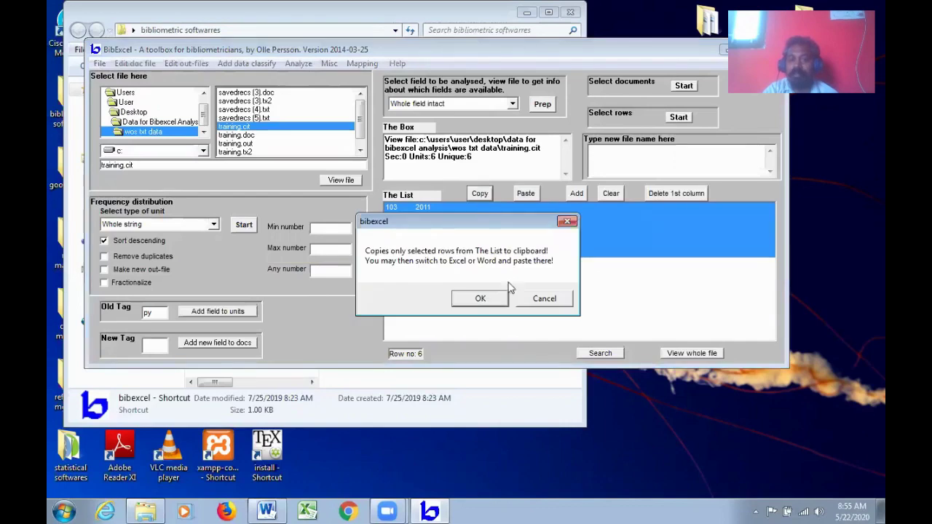
{"action": "left_click", "coordinate": [501, 300]}
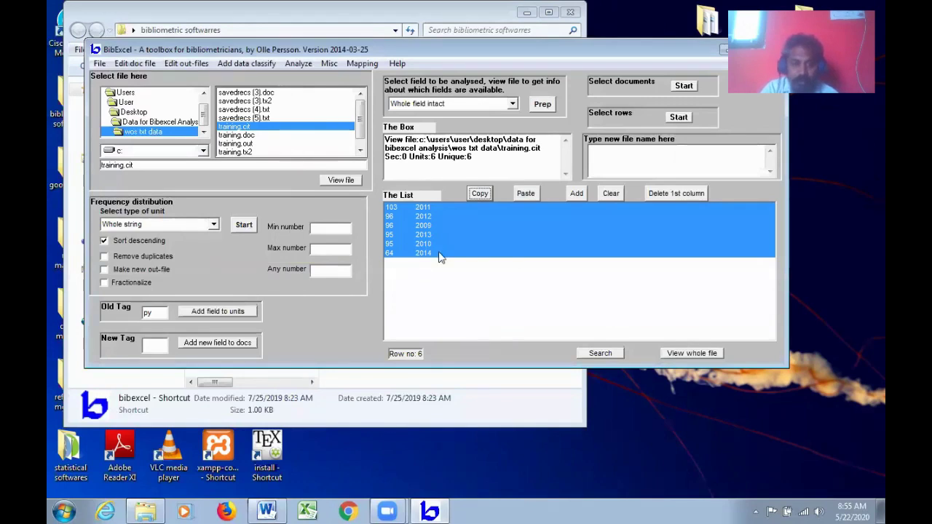
Step: View training.doc and examine the field tags of its first record down to the end of that record
{"action": "left_click", "coordinate": [249, 138]}
{"action": "left_click", "coordinate": [355, 182]}
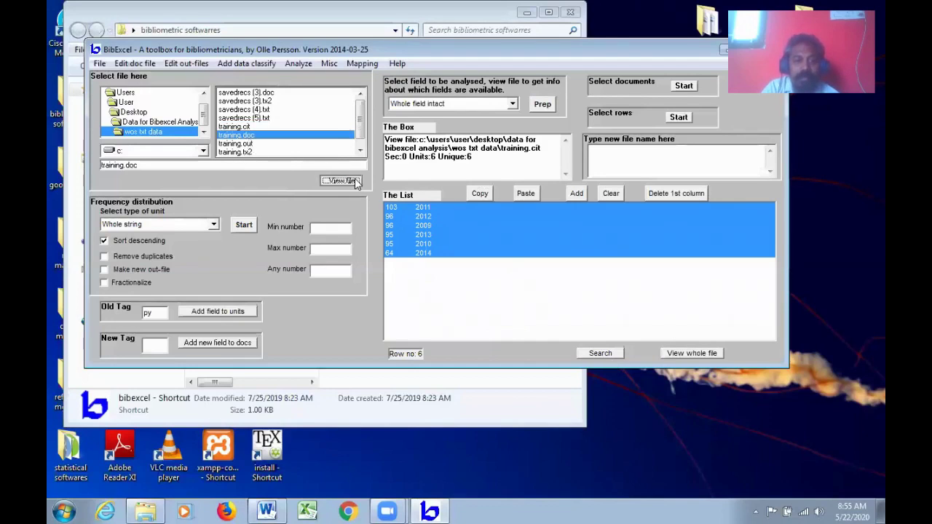
{"action": "left_click", "coordinate": [769, 335]}
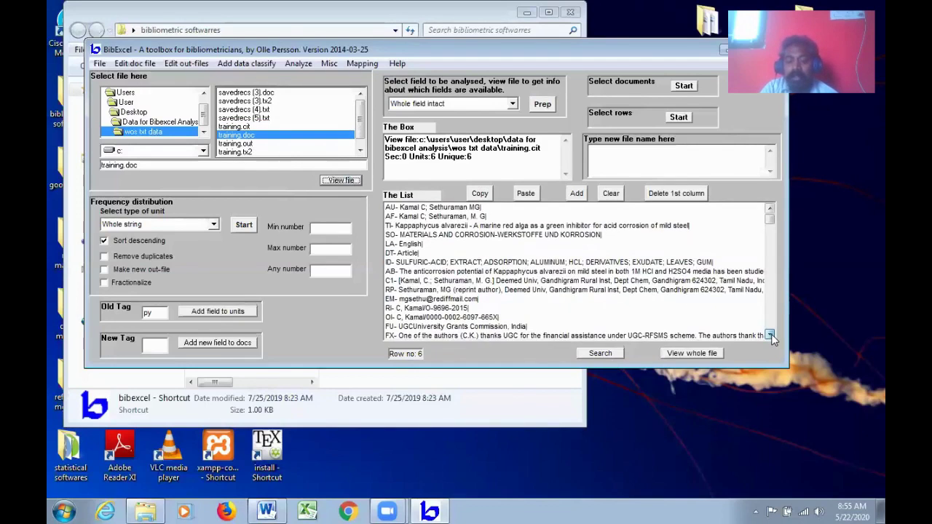
{"action": "left_click", "coordinate": [770, 335]}
{"action": "left_click", "coordinate": [770, 335]}
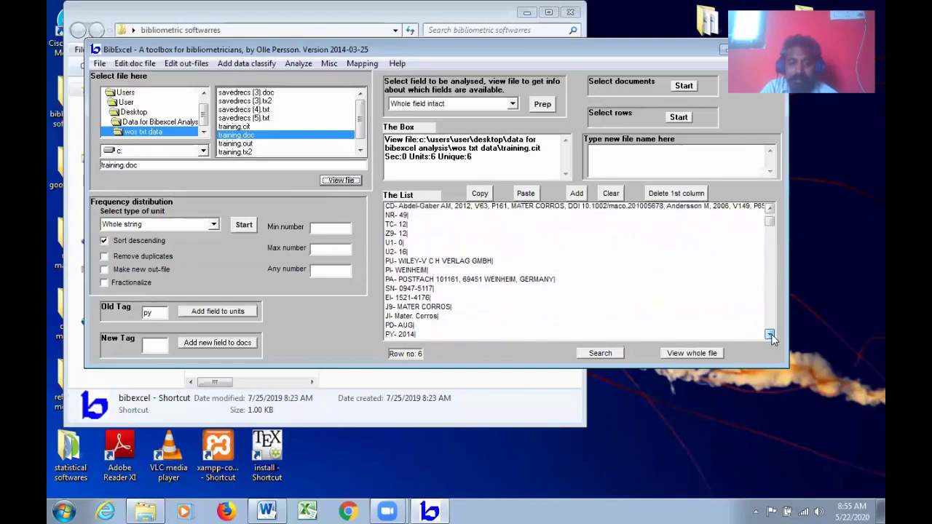
{"action": "left_click", "coordinate": [770, 335]}
{"action": "left_click", "coordinate": [770, 335]}
{"action": "left_click", "coordinate": [769, 335]}
{"action": "left_click", "coordinate": [769, 335]}
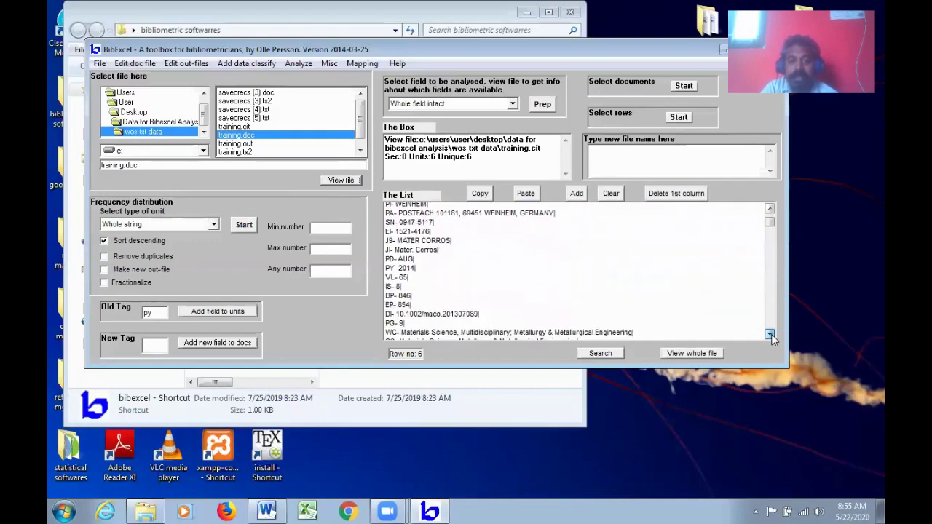
{"action": "left_click", "coordinate": [770, 335]}
{"action": "left_click", "coordinate": [770, 335]}
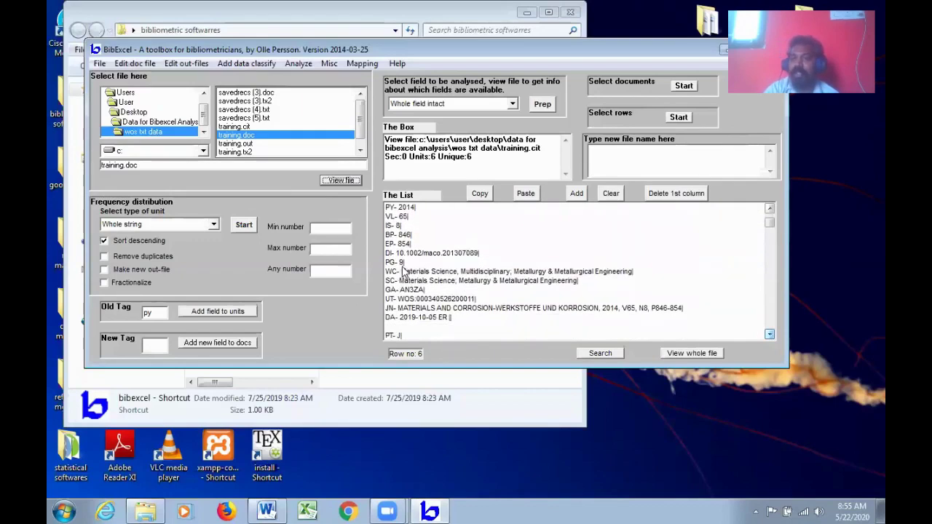
Step: Prepare training.out from the field with old tag pg, overwriting the existing file, and calculate its whole-string frequency distribution
{"action": "left_click", "coordinate": [153, 313]}
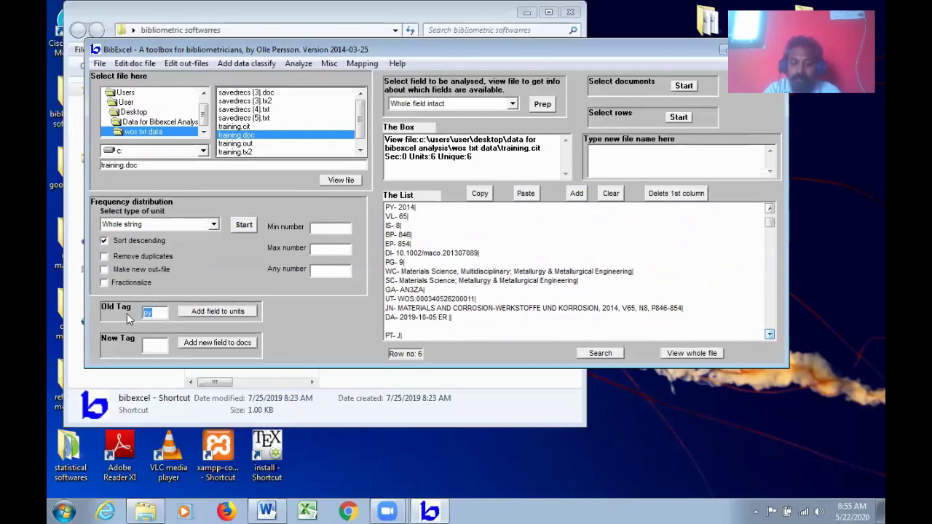
{"action": "key", "text": "BackSpace"}
{"action": "type", "text": "g"}
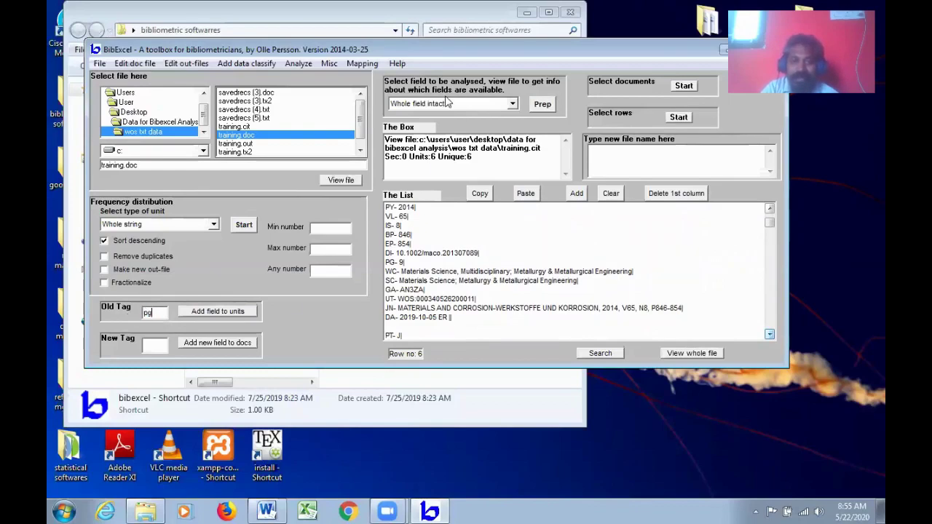
{"action": "left_click", "coordinate": [543, 106]}
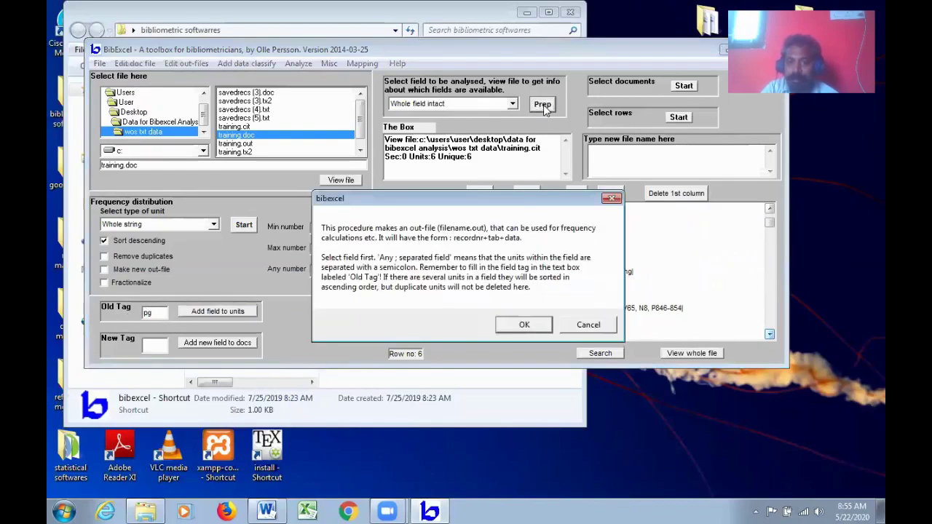
{"action": "left_click", "coordinate": [525, 325]}
{"action": "left_click", "coordinate": [530, 298]}
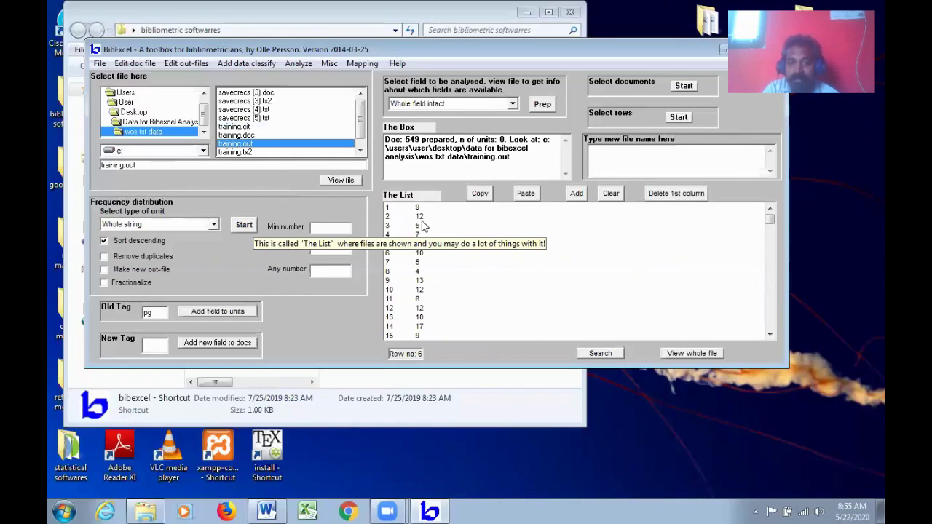
{"action": "left_click", "coordinate": [243, 226]}
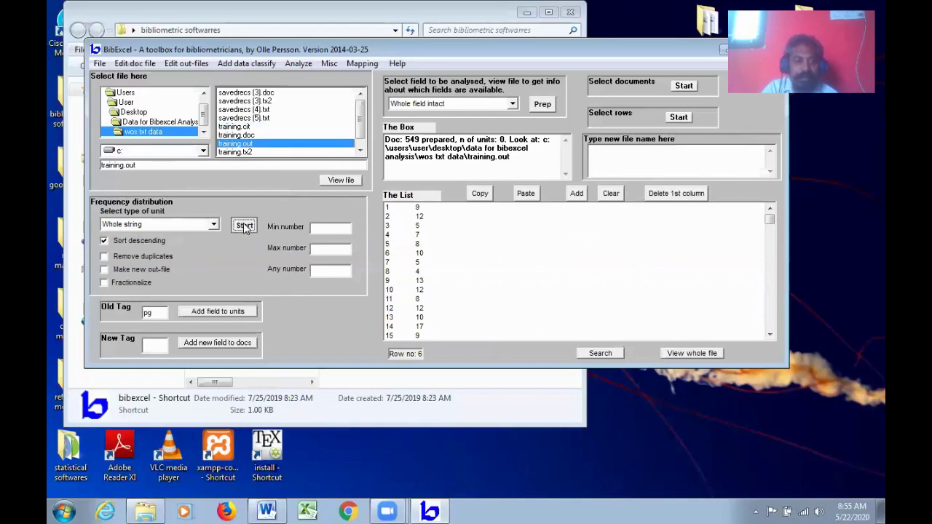
{"action": "left_click", "coordinate": [524, 320]}
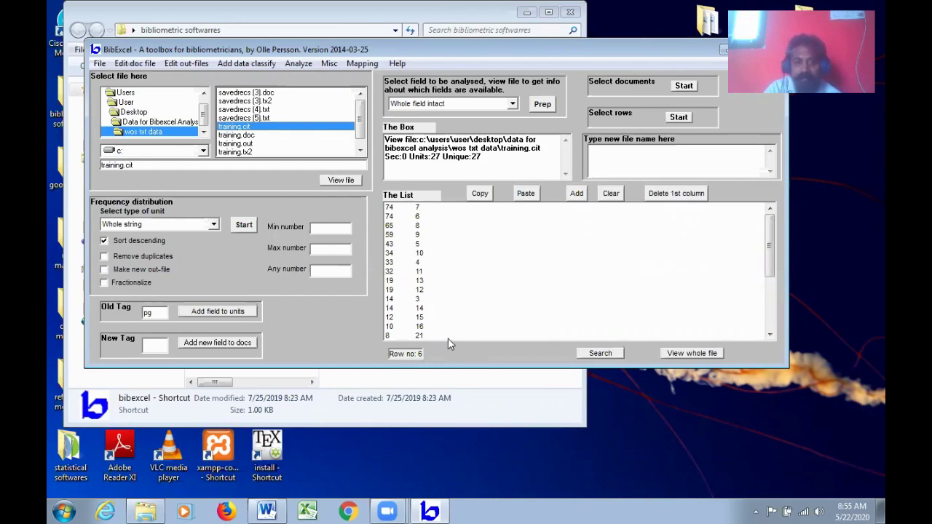
Step: View training.doc again and examine the first record's field tags for another field to analyse
{"action": "left_click", "coordinate": [246, 135]}
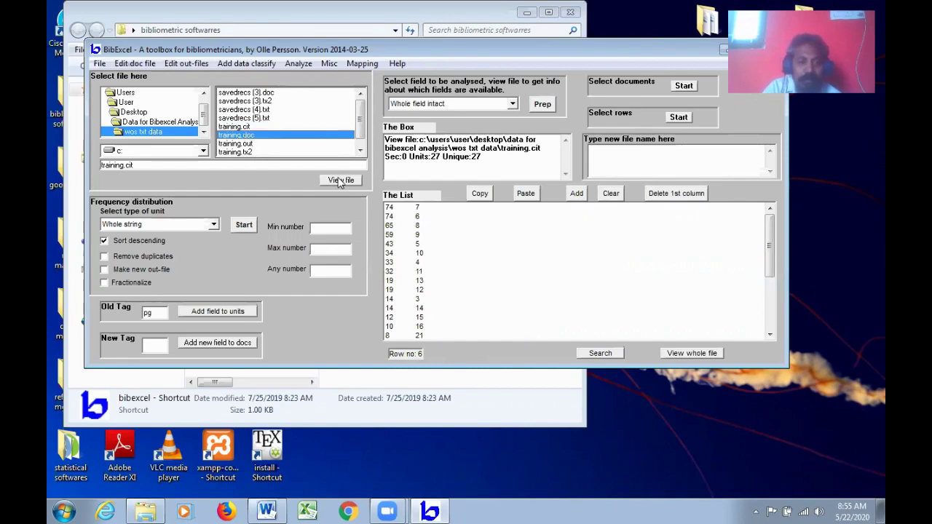
{"action": "left_click", "coordinate": [341, 180]}
{"action": "left_click", "coordinate": [770, 334]}
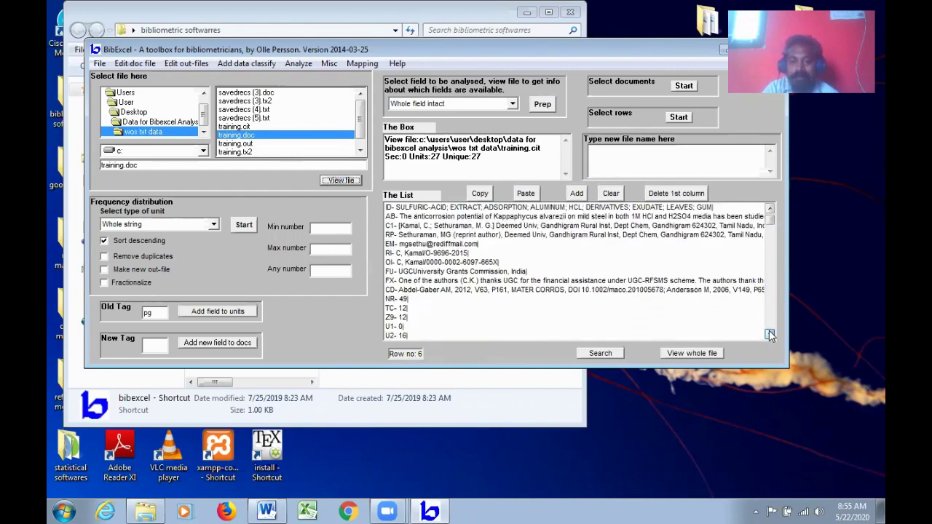
{"action": "left_click", "coordinate": [770, 334]}
{"action": "left_click", "coordinate": [770, 334]}
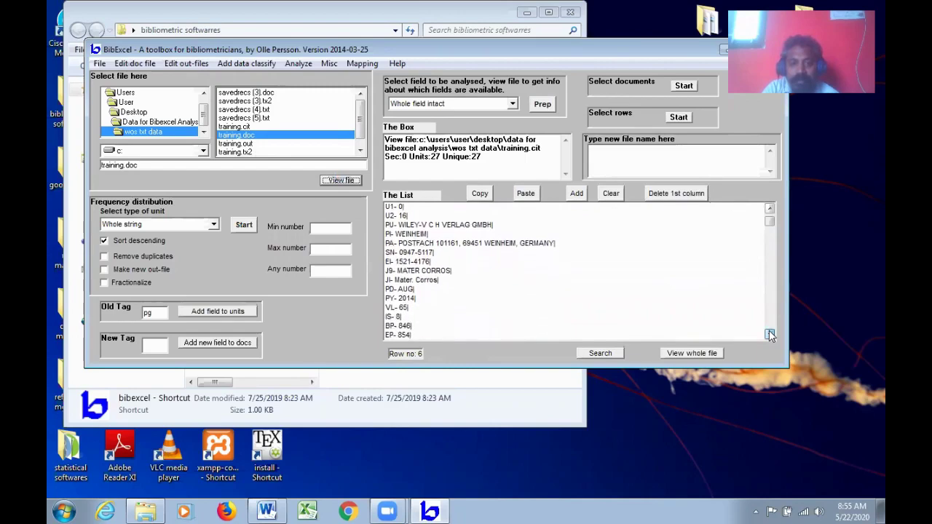
{"action": "left_click", "coordinate": [770, 334]}
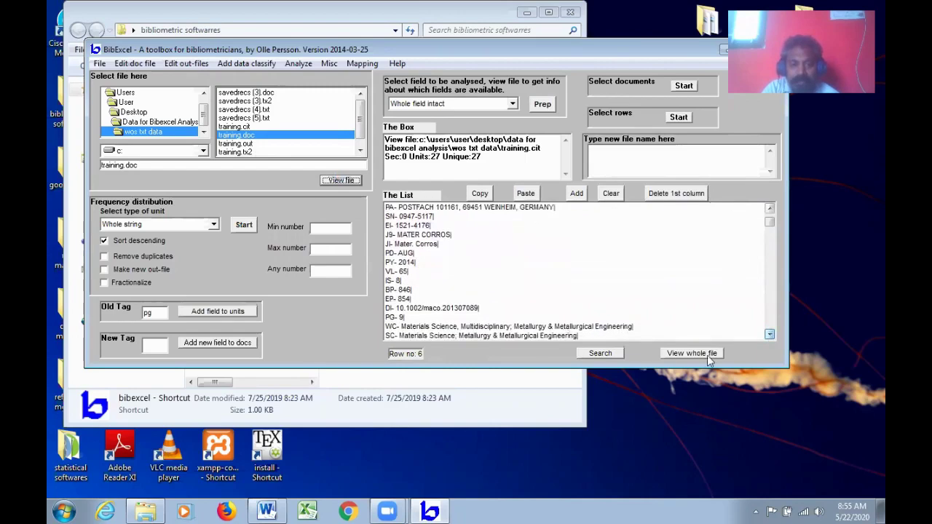
{"action": "left_click", "coordinate": [770, 334]}
{"action": "left_click", "coordinate": [770, 334]}
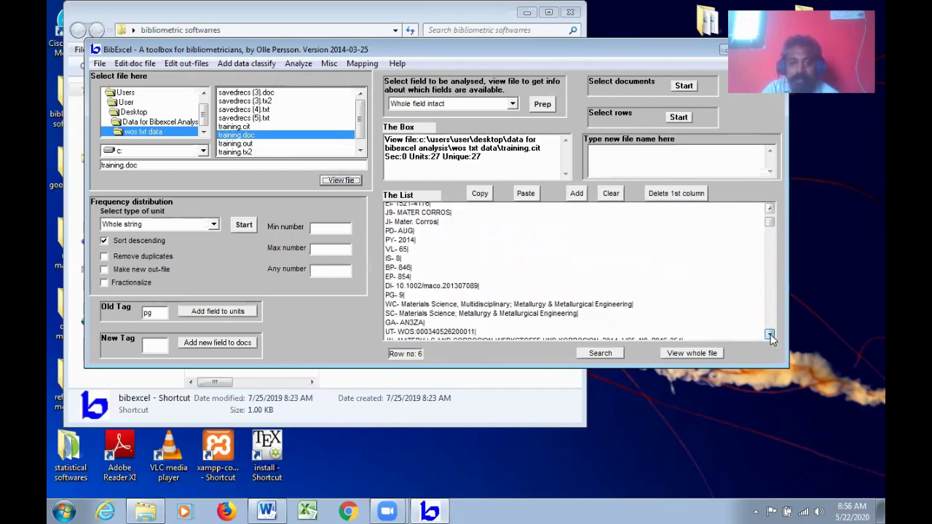
{"action": "left_click", "coordinate": [770, 334]}
{"action": "left_click", "coordinate": [770, 334]}
{"action": "left_click", "coordinate": [770, 334]}
{"action": "left_click", "coordinate": [770, 335]}
{"action": "left_click", "coordinate": [770, 334]}
{"action": "left_click", "coordinate": [770, 334]}
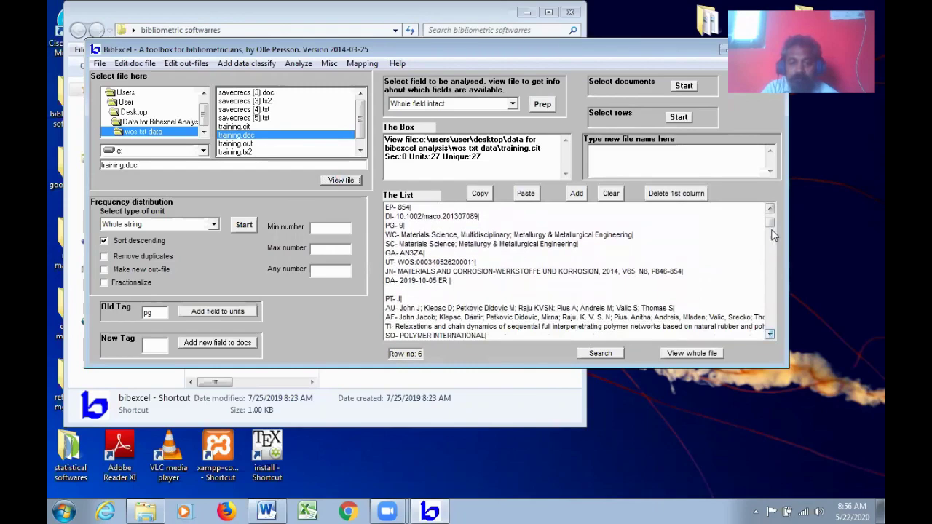
{"action": "left_click", "coordinate": [770, 210]}
{"action": "left_click", "coordinate": [770, 210]}
{"action": "left_click", "coordinate": [770, 210]}
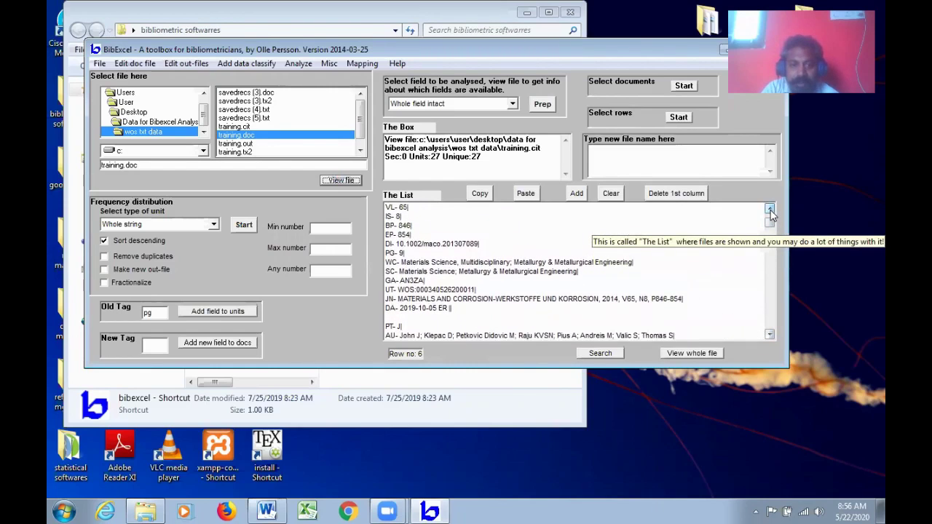
{"action": "left_click", "coordinate": [770, 210]}
{"action": "left_click", "coordinate": [770, 210]}
{"action": "left_click", "coordinate": [770, 210]}
{"action": "left_click", "coordinate": [770, 209]}
{"action": "left_click", "coordinate": [770, 210]}
{"action": "left_click", "coordinate": [770, 210]}
{"action": "left_click", "coordinate": [770, 209]}
{"action": "left_click", "coordinate": [770, 210]}
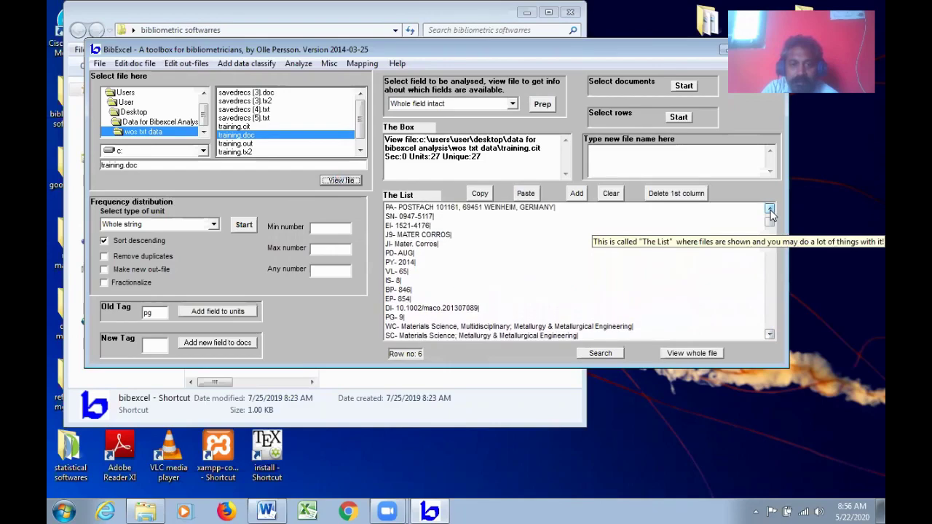
{"action": "left_click", "coordinate": [770, 209]}
{"action": "left_click", "coordinate": [769, 209]}
{"action": "left_click", "coordinate": [769, 209]}
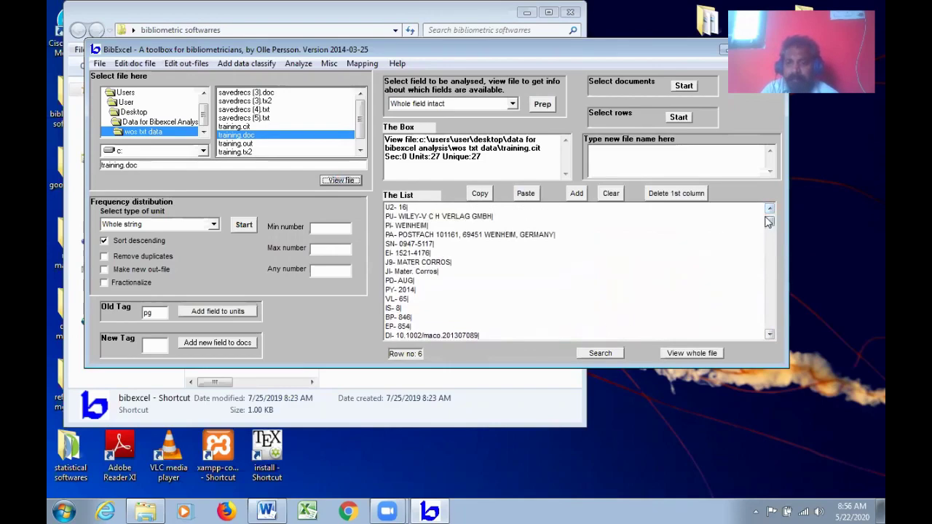
{"action": "left_click_drag", "start_coordinate": [770, 228], "coordinate": [769, 217]}
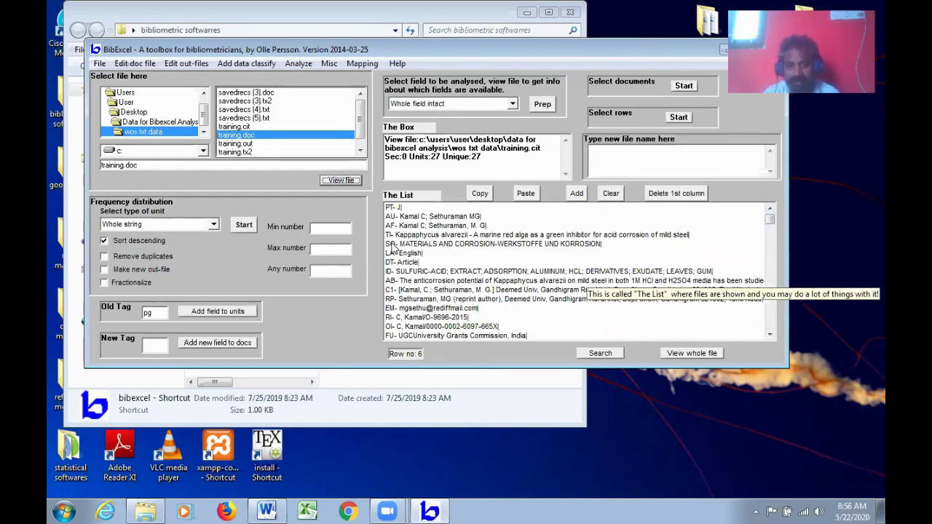
Step: Generate the whole-string frequency distribution for old tag so, overwriting training.out, and highlight the six most frequent journals
{"action": "double_click", "coordinate": [151, 313]}
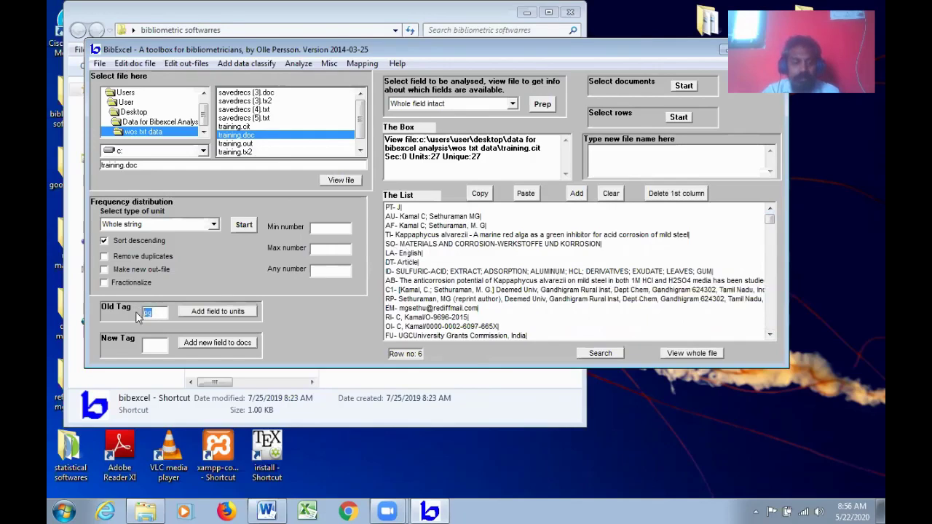
{"action": "type", "text": "so"}
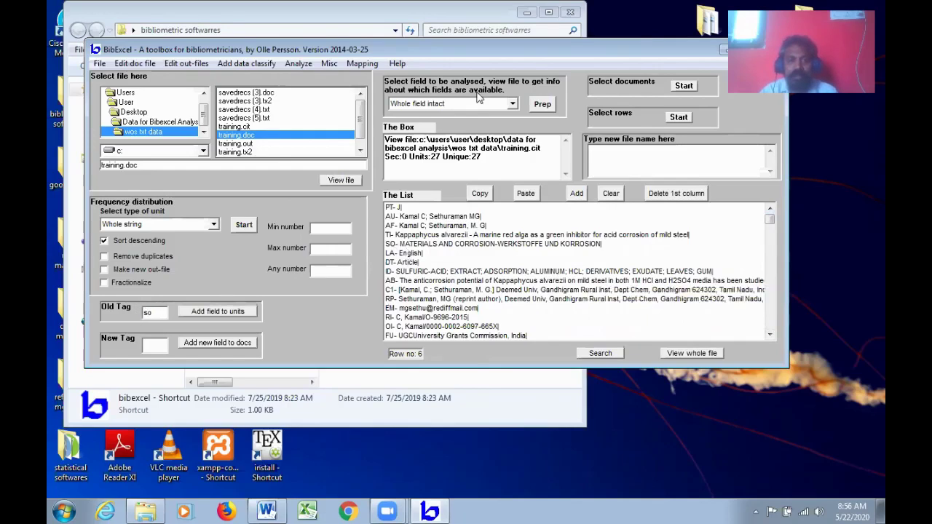
{"action": "left_click", "coordinate": [541, 104]}
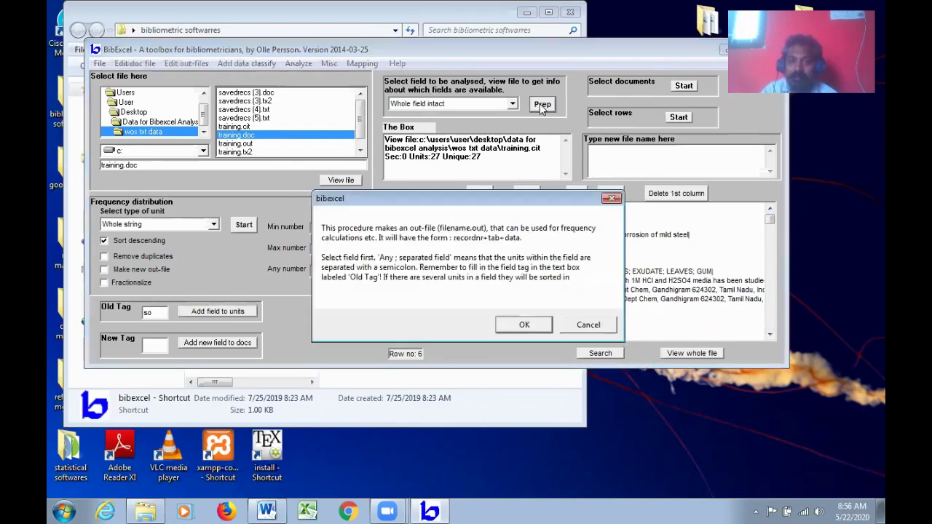
{"action": "left_click", "coordinate": [536, 320]}
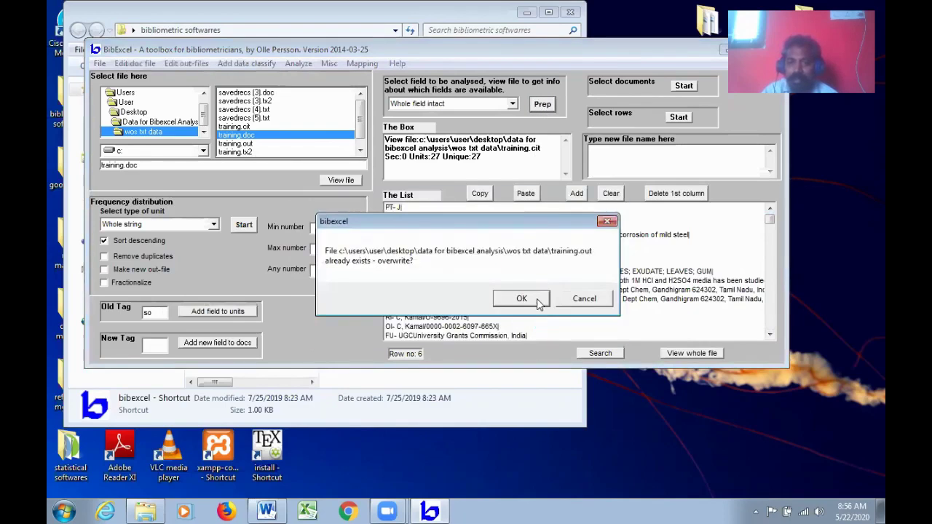
{"action": "left_click", "coordinate": [521, 299]}
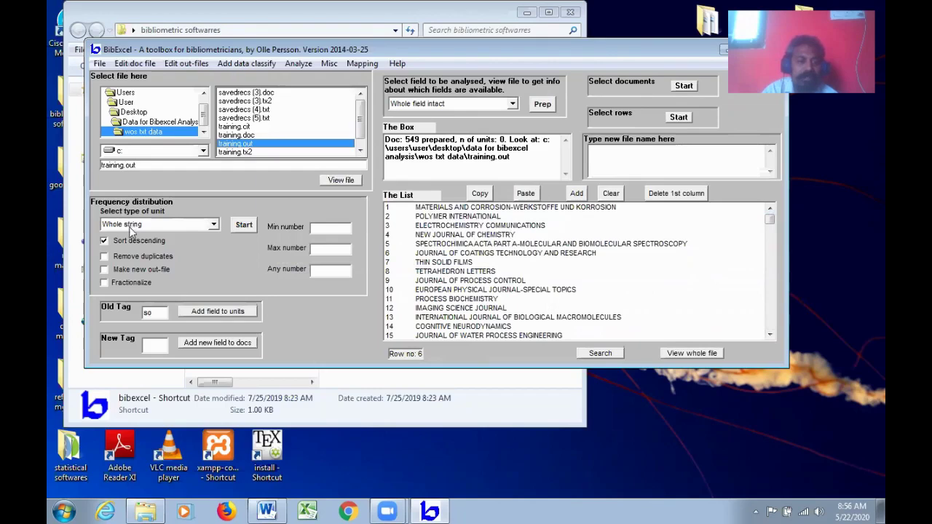
{"action": "left_click", "coordinate": [244, 225]}
{"action": "left_click", "coordinate": [525, 319]}
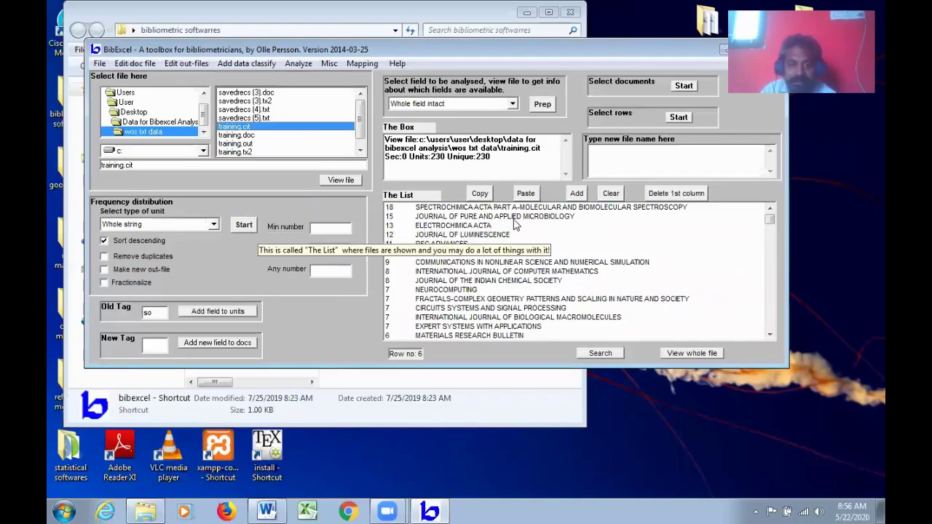
{"action": "left_click_drag", "start_coordinate": [441, 209], "coordinate": [443, 257]}
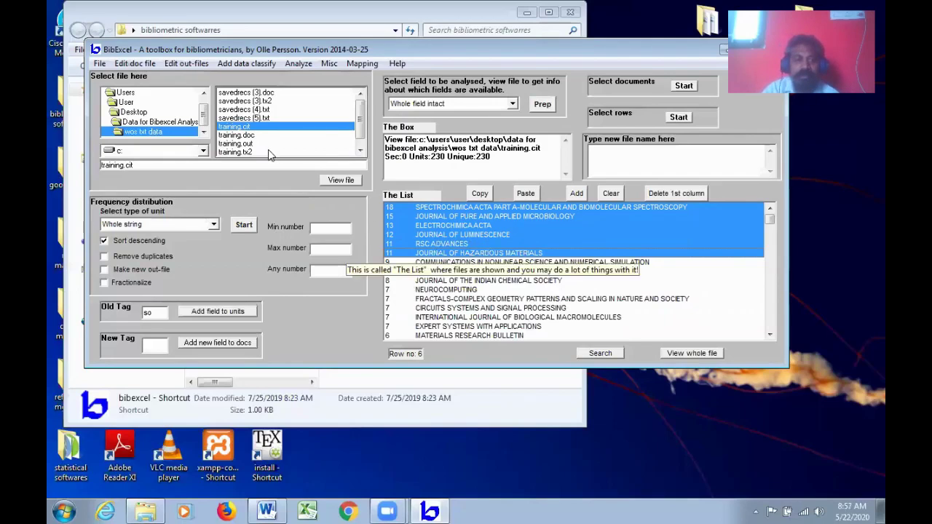
Step: View training.doc, then switch from the Word document to BibExcel and maximize its window
{"action": "left_click", "coordinate": [248, 135]}
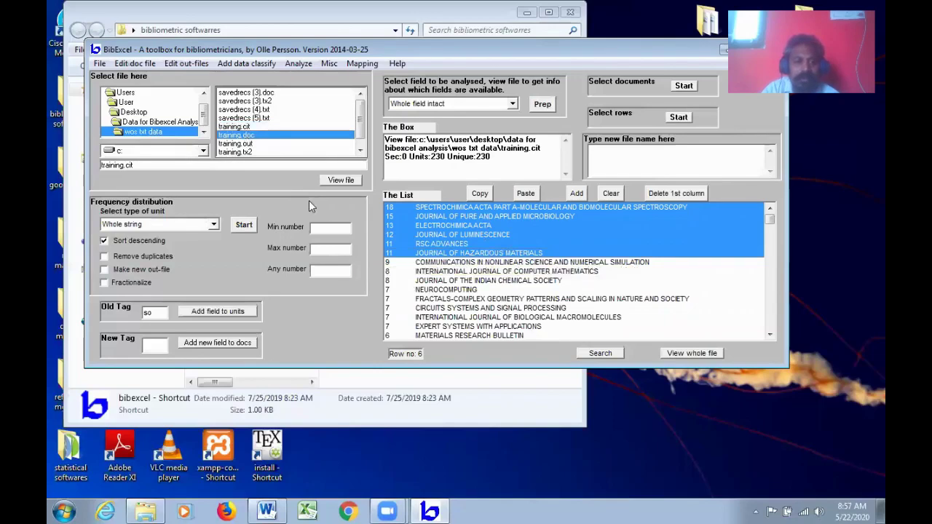
{"action": "left_click", "coordinate": [340, 180]}
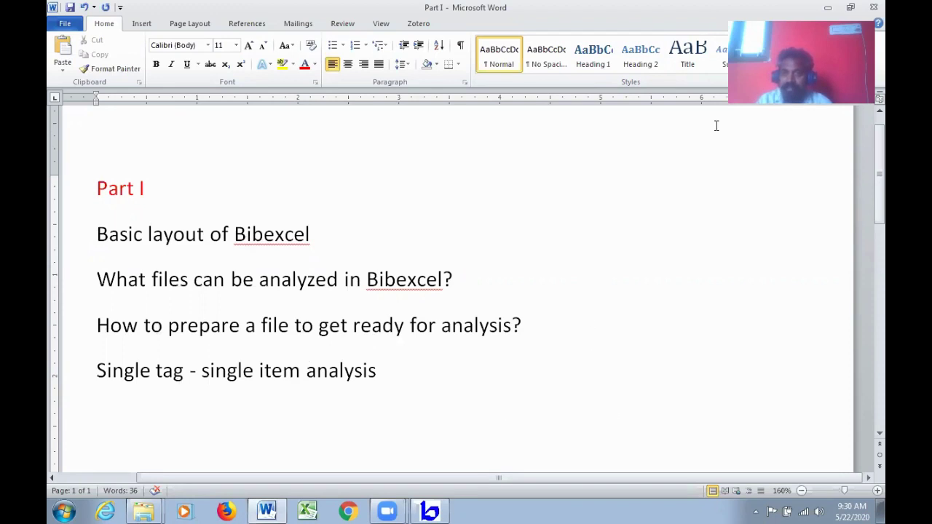
{"action": "key", "text": "super+Down"}
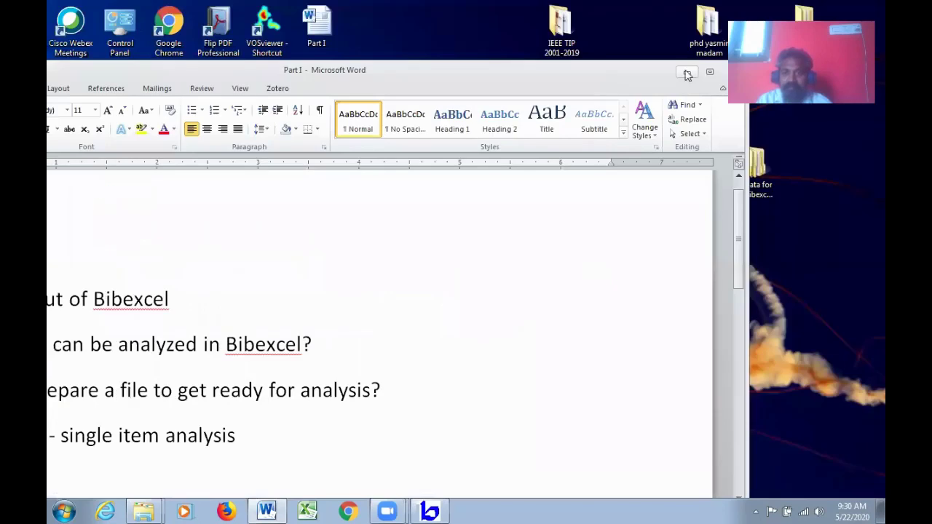
{"action": "left_click", "coordinate": [686, 73]}
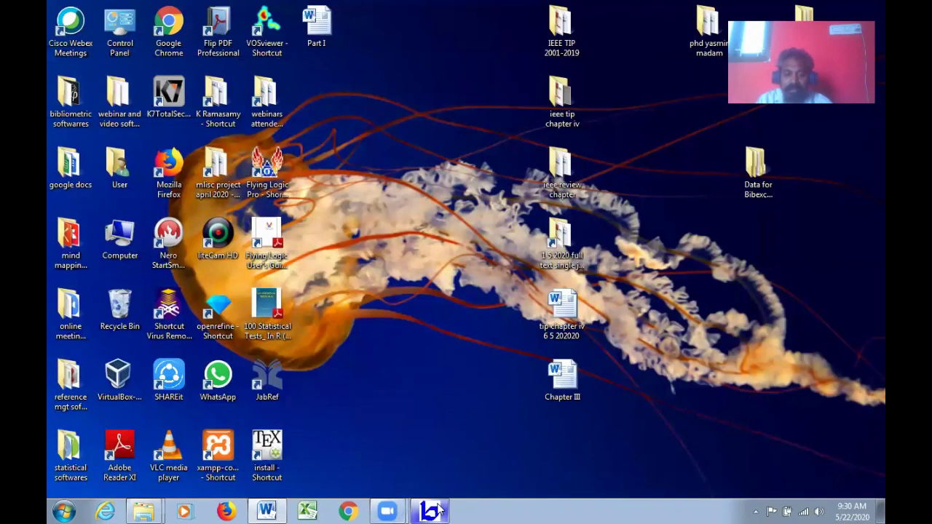
{"action": "mouse_move", "coordinate": [437, 509]}
{"action": "left_click", "coordinate": [437, 486]}
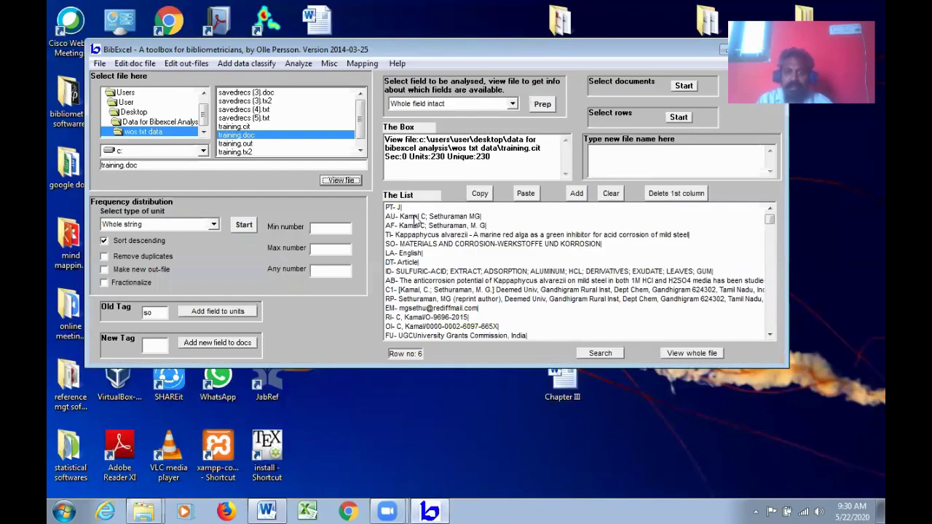
{"action": "left_click_drag", "start_coordinate": [611, 58], "coordinate": [571, 99]}
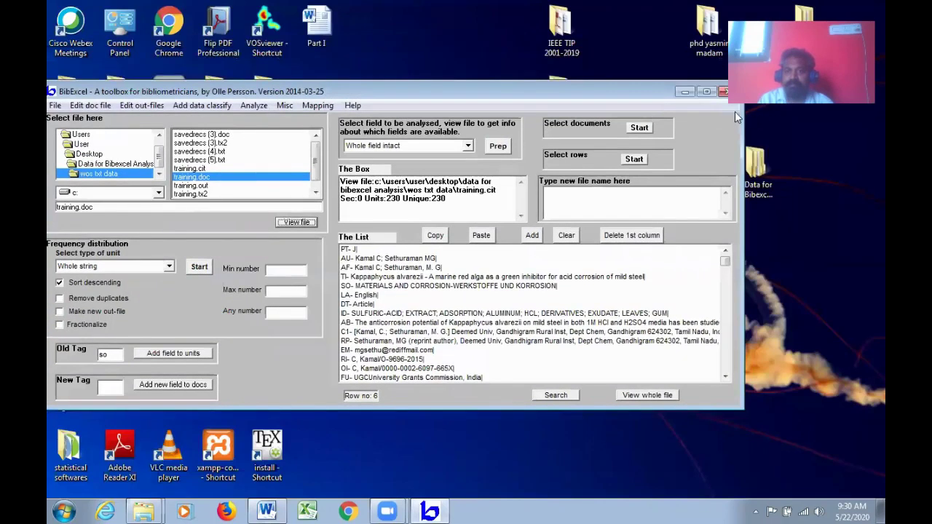
{"action": "left_click", "coordinate": [707, 91]}
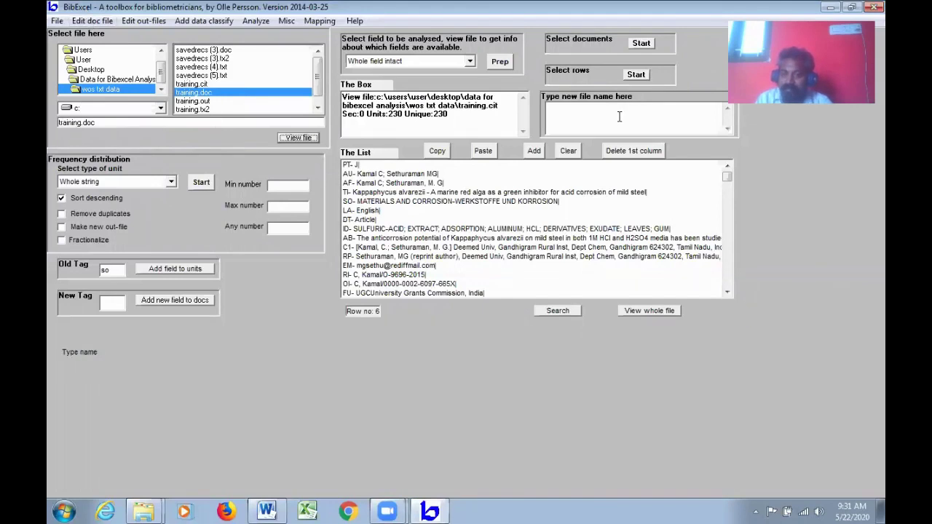
{"action": "left_click", "coordinate": [107, 21]}
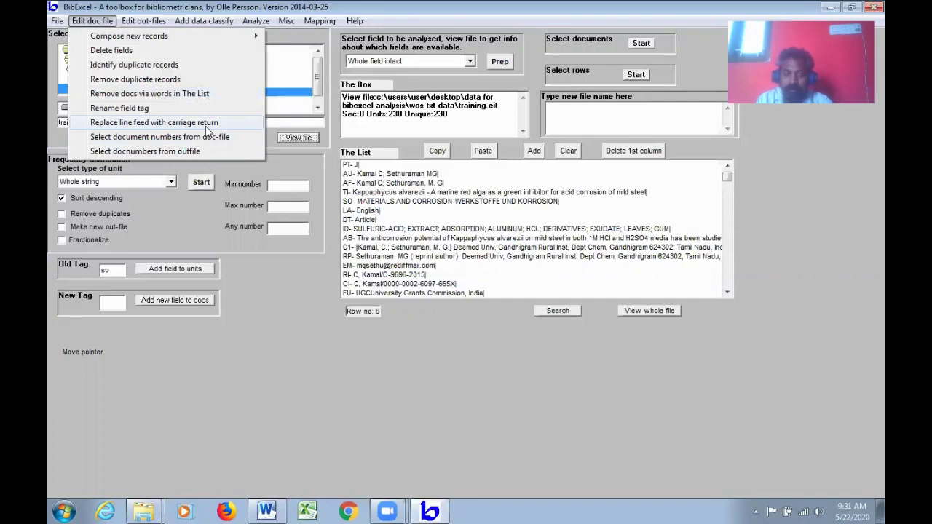
{"action": "left_click", "coordinate": [144, 20]}
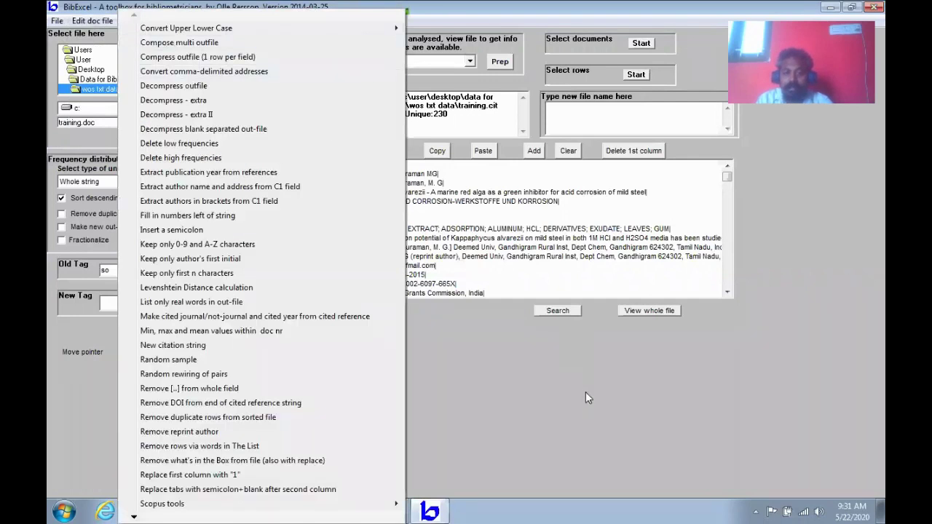
{"action": "left_click", "coordinate": [587, 397]}
{"action": "left_click", "coordinate": [287, 21]}
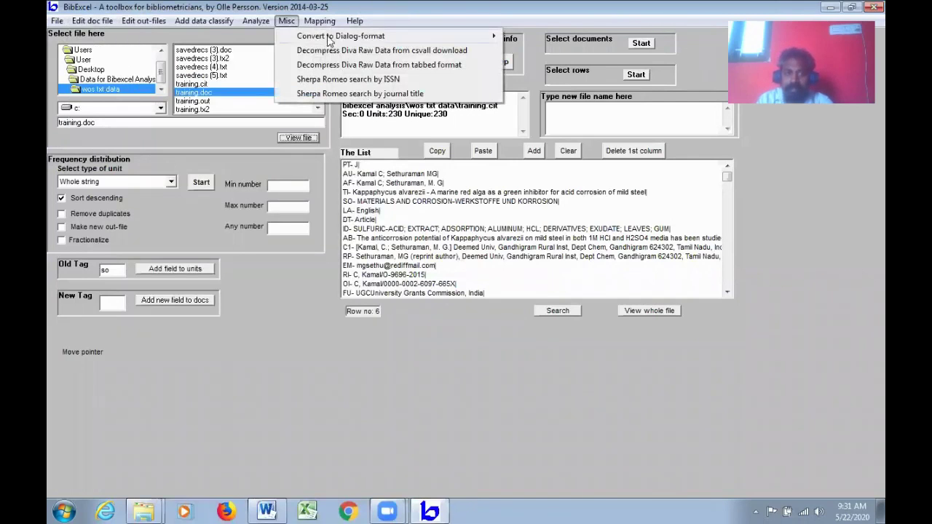
{"action": "mouse_move", "coordinate": [332, 41]}
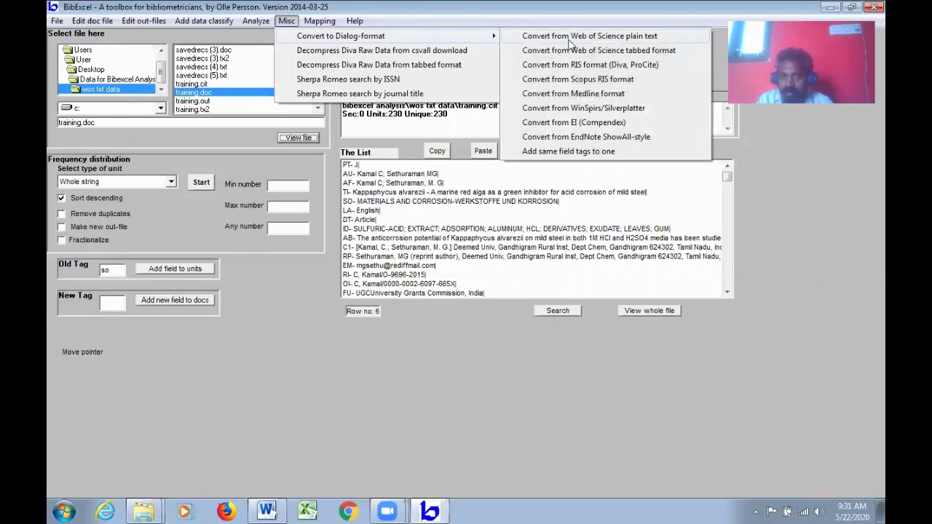
{"action": "left_click", "coordinate": [496, 359]}
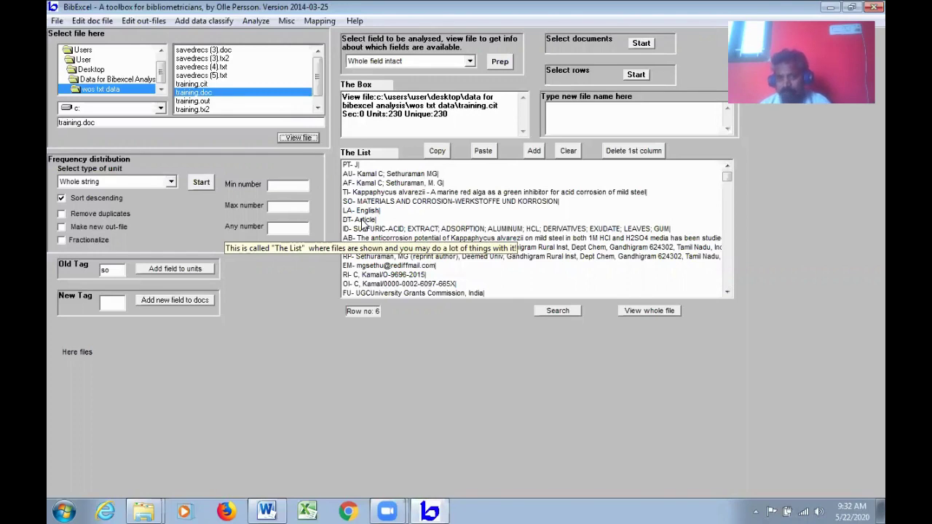
Step: Prepare training.out from the intact field with old tag dt, overwriting the existing file, and review the prepared rows to the last record
{"action": "left_click", "coordinate": [111, 270]}
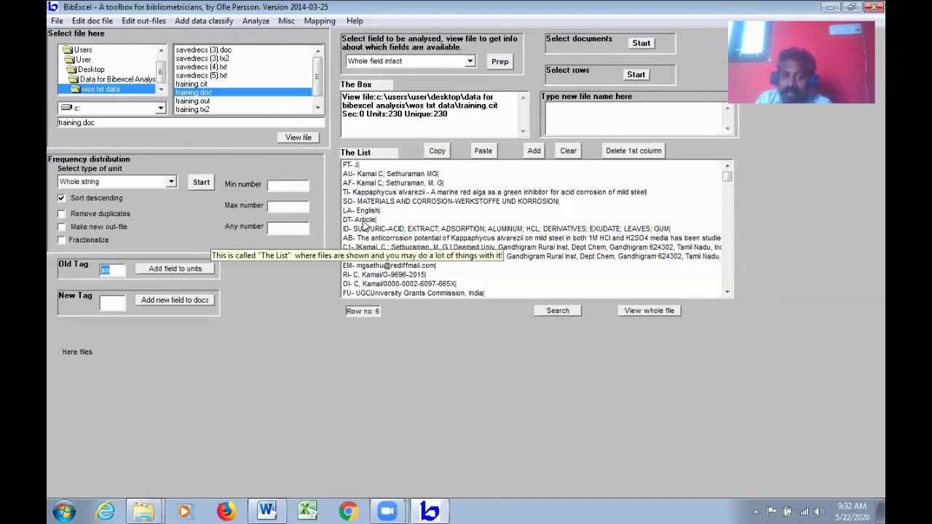
{"action": "type", "text": "dt"}
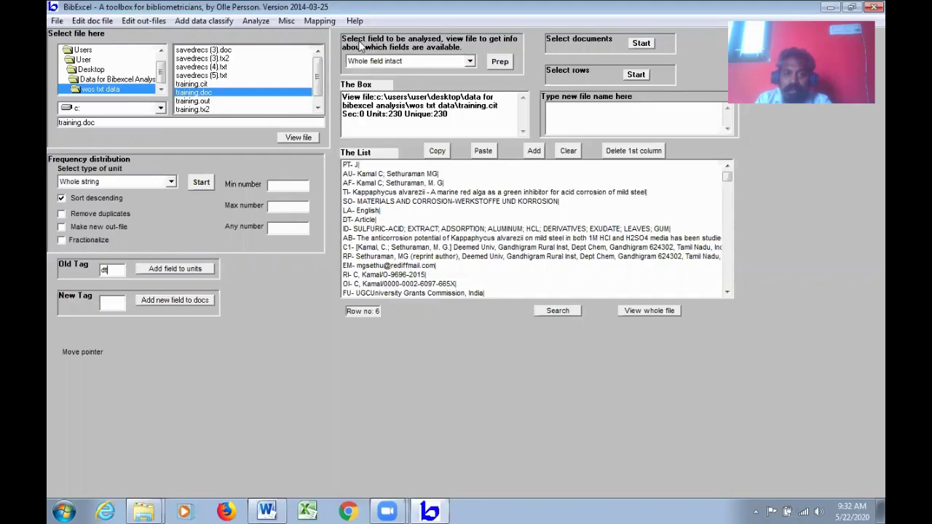
{"action": "left_click", "coordinate": [470, 62]}
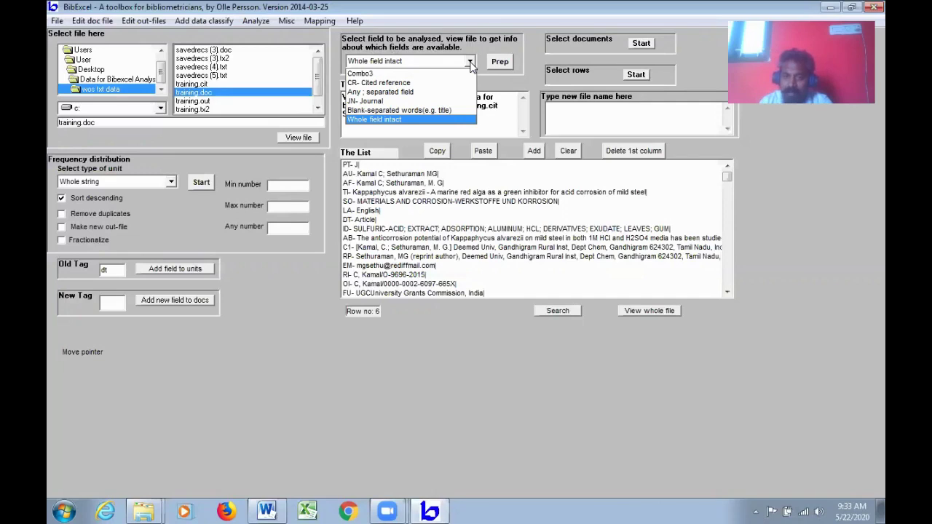
{"action": "left_click", "coordinate": [380, 120]}
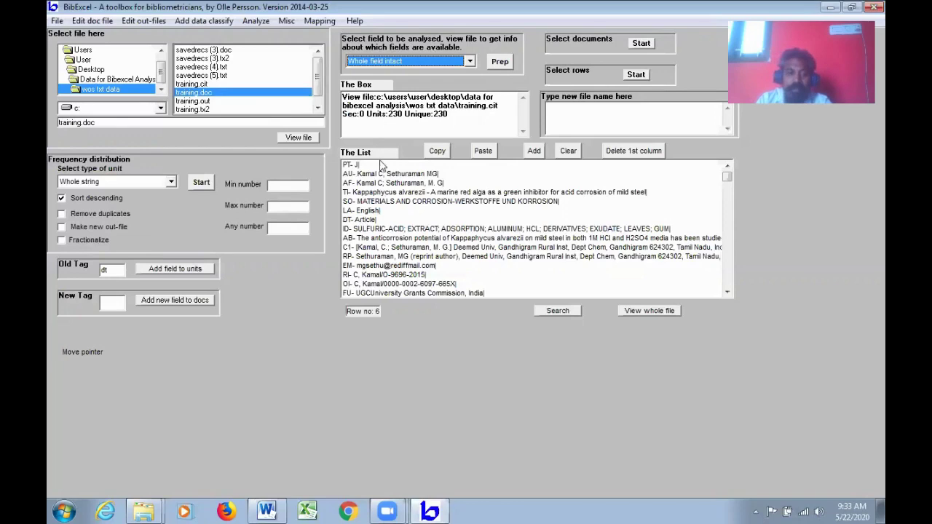
{"action": "left_click", "coordinate": [503, 64]}
{"action": "left_click", "coordinate": [502, 64]}
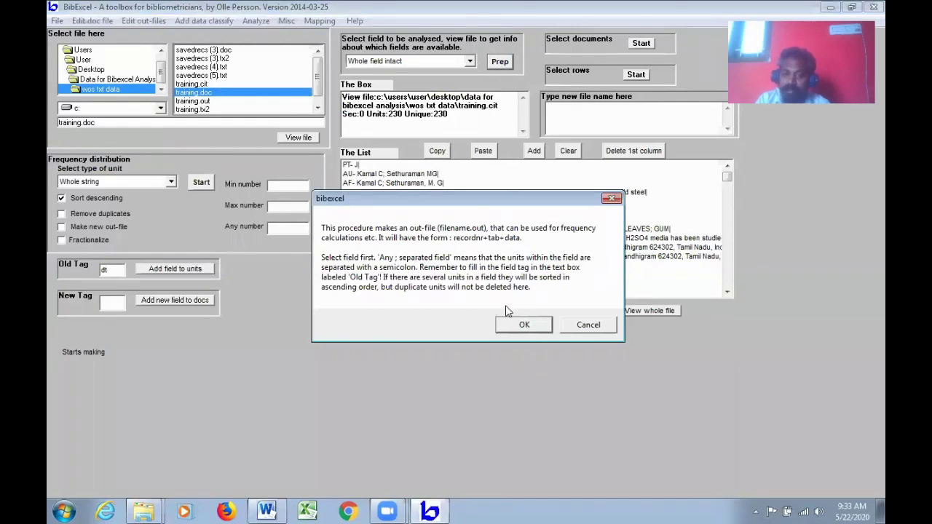
{"action": "left_click", "coordinate": [543, 326]}
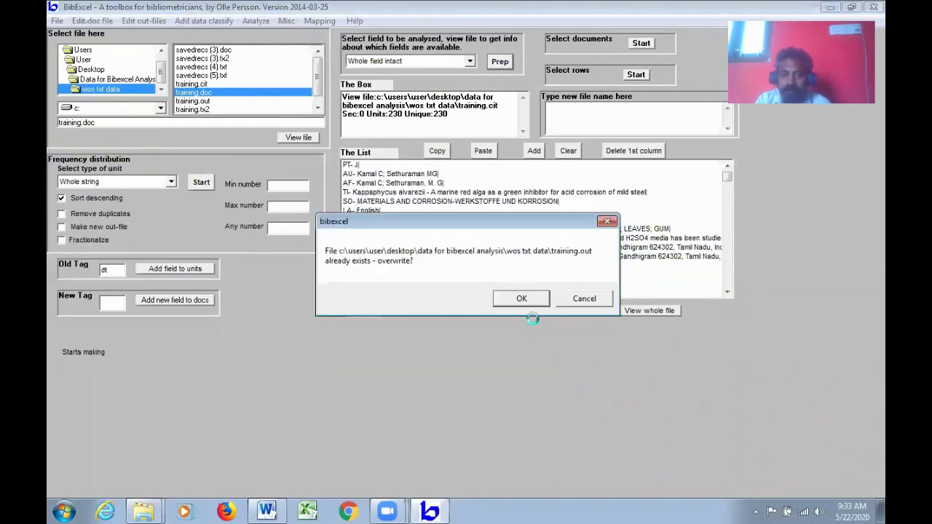
{"action": "left_click", "coordinate": [537, 300]}
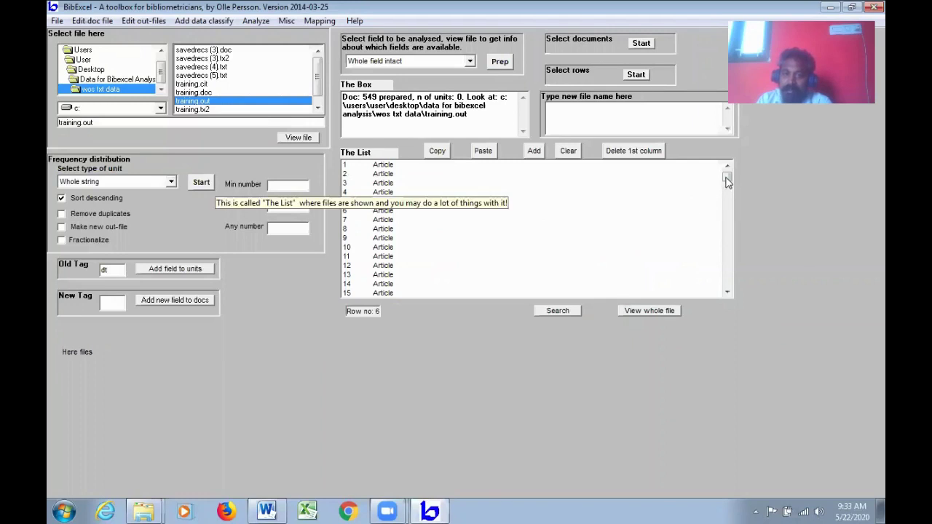
{"action": "left_click_drag", "start_coordinate": [727, 180], "coordinate": [731, 296]}
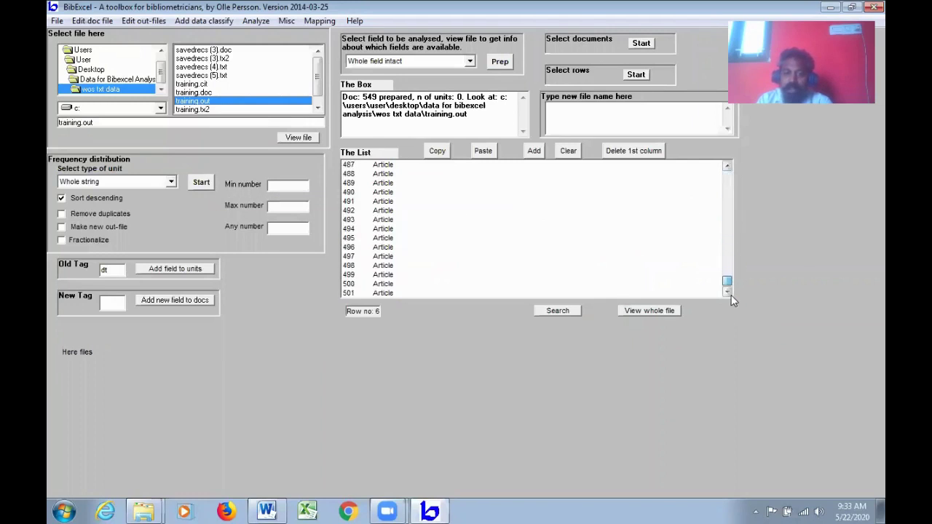
{"action": "left_click", "coordinate": [632, 312]}
{"action": "left_click_drag", "start_coordinate": [727, 177], "coordinate": [728, 288]}
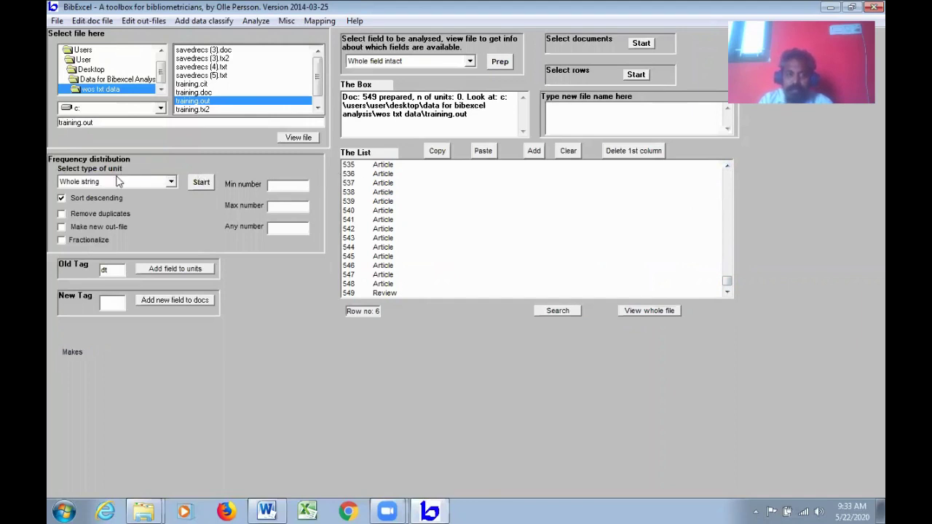
Step: Calculate the whole-string frequency distribution of training.out, sorted in descending order
{"action": "left_click", "coordinate": [169, 182]}
{"action": "left_click", "coordinate": [128, 197]}
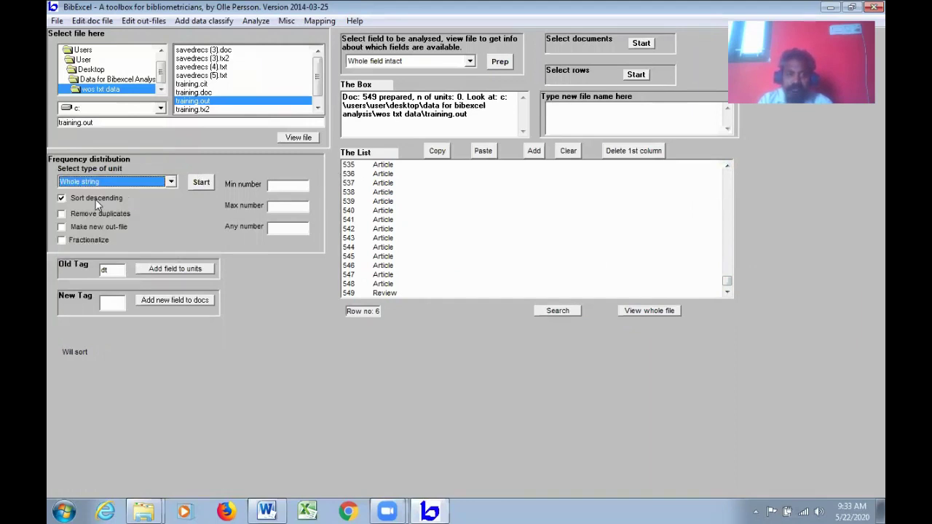
{"action": "left_click", "coordinate": [62, 198]}
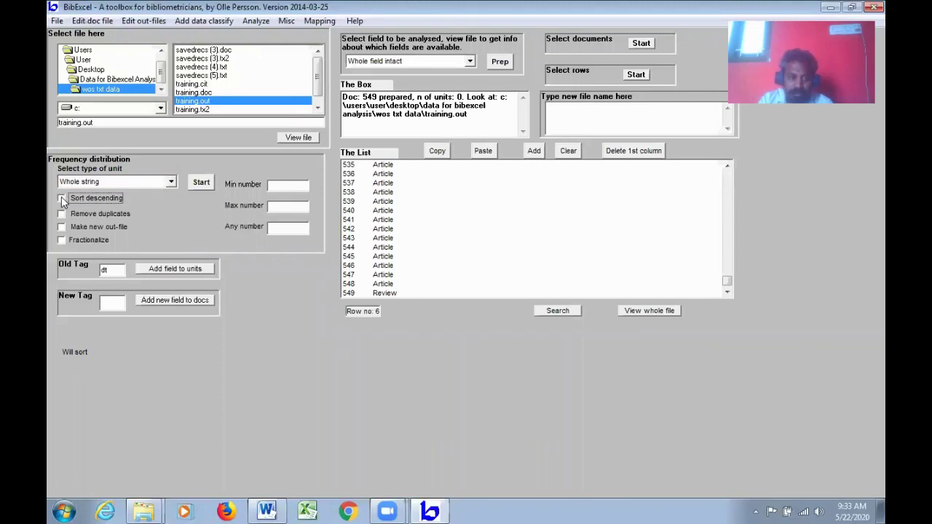
{"action": "left_click", "coordinate": [201, 182]}
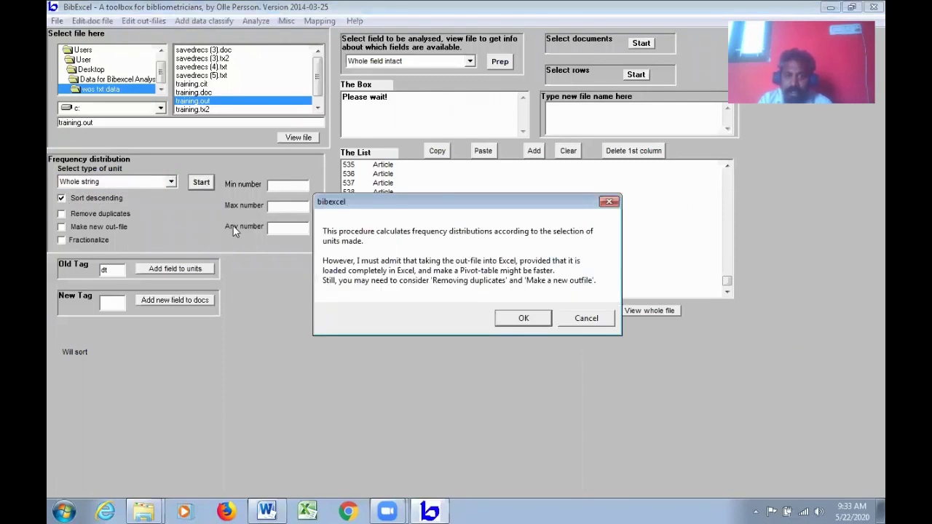
{"action": "left_click", "coordinate": [542, 322]}
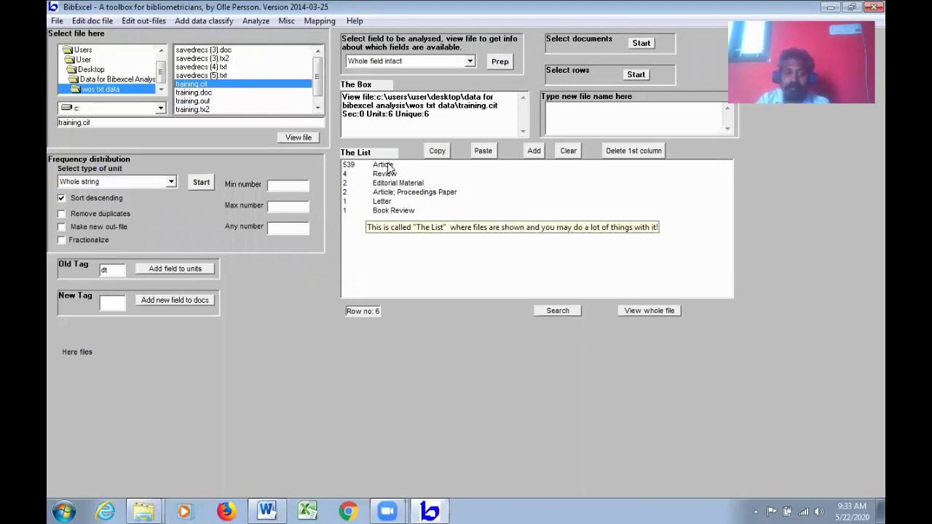
Step: Copy all the document-type rows of the frequency distribution to the clipboard
{"action": "left_click_drag", "start_coordinate": [393, 166], "coordinate": [391, 215]}
{"action": "left_click", "coordinate": [434, 153]}
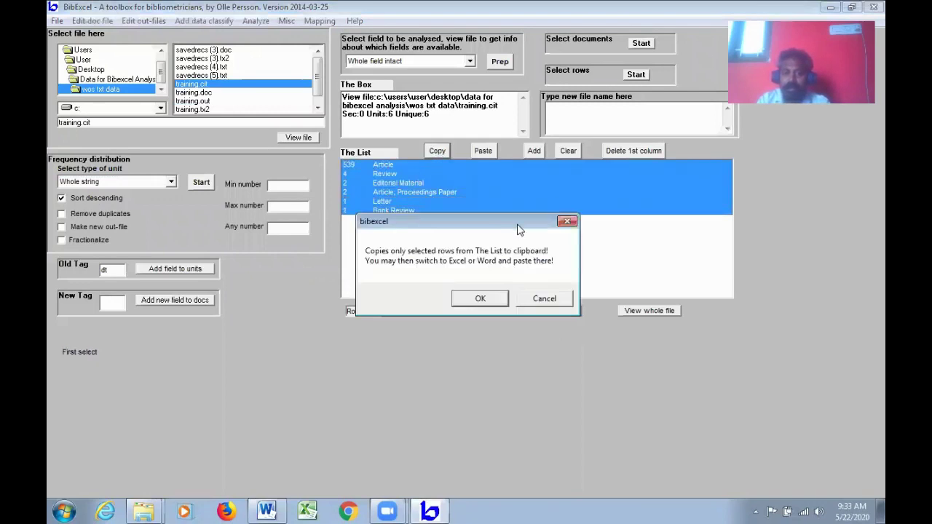
{"action": "left_click", "coordinate": [498, 297]}
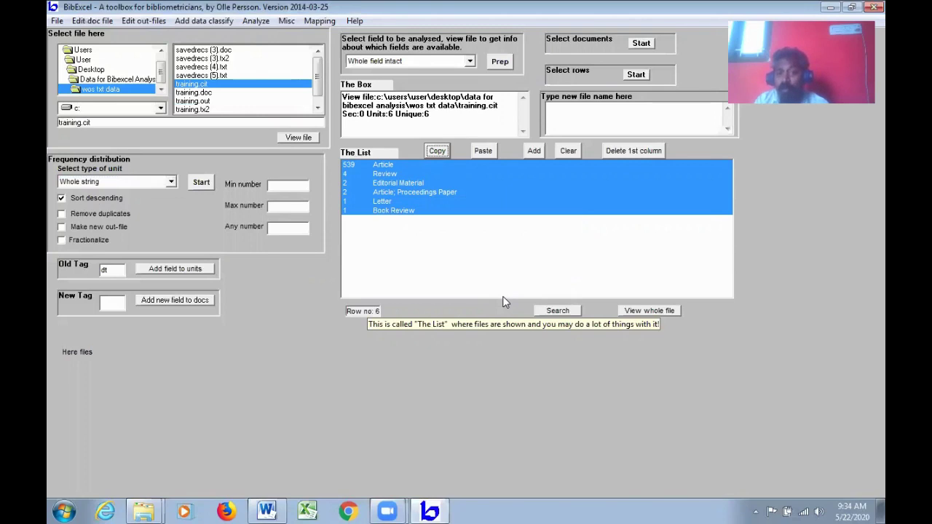
Step: View training.doc again and examine the author (AU), address (C1) and funding (FU) fields of its first record
{"action": "left_click", "coordinate": [208, 93]}
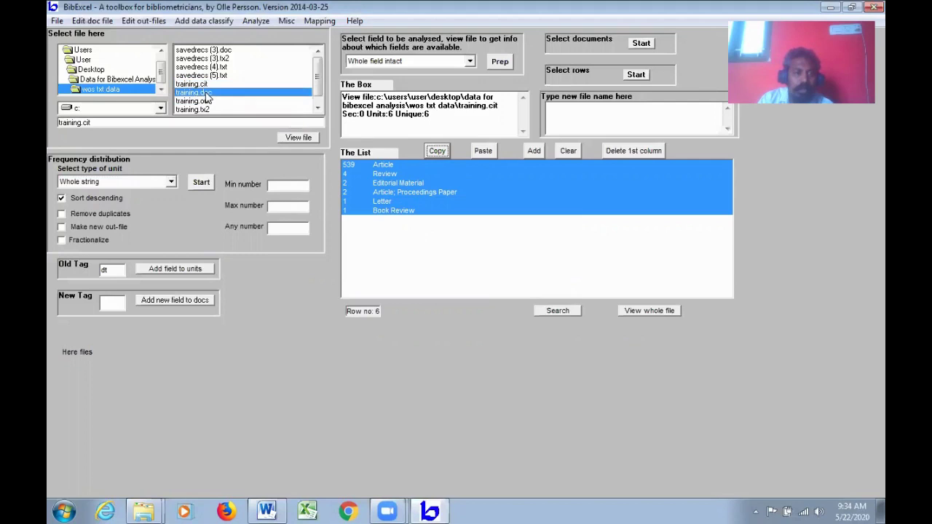
{"action": "left_click", "coordinate": [305, 141]}
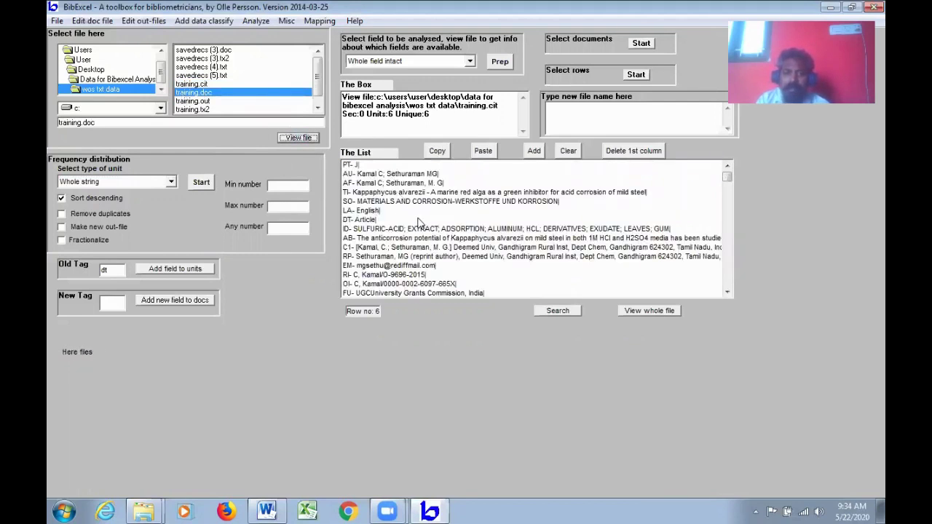
{"action": "left_click", "coordinate": [388, 176]}
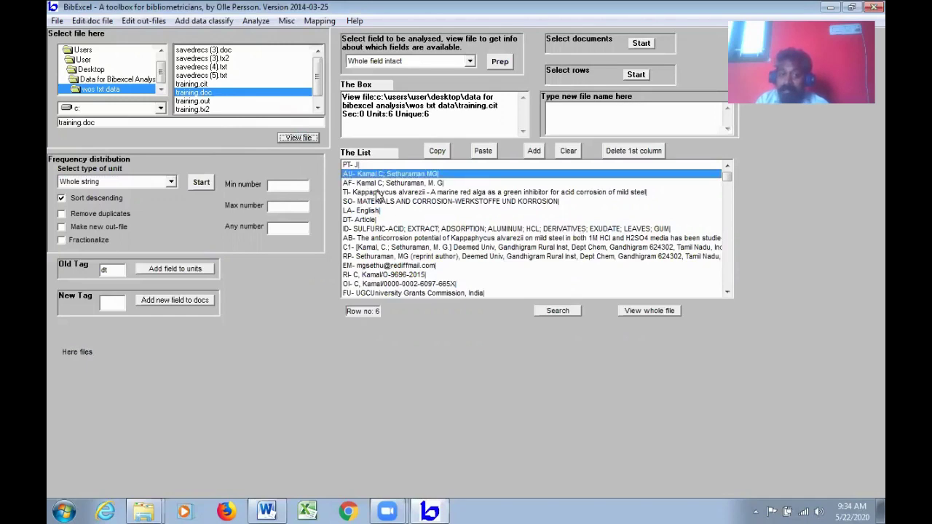
{"action": "left_click", "coordinate": [435, 179]}
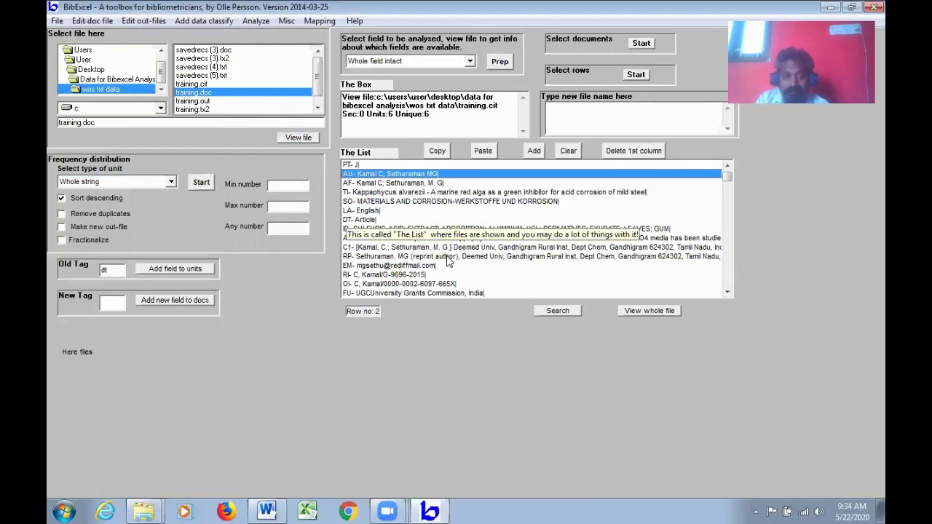
{"action": "left_click", "coordinate": [405, 247]}
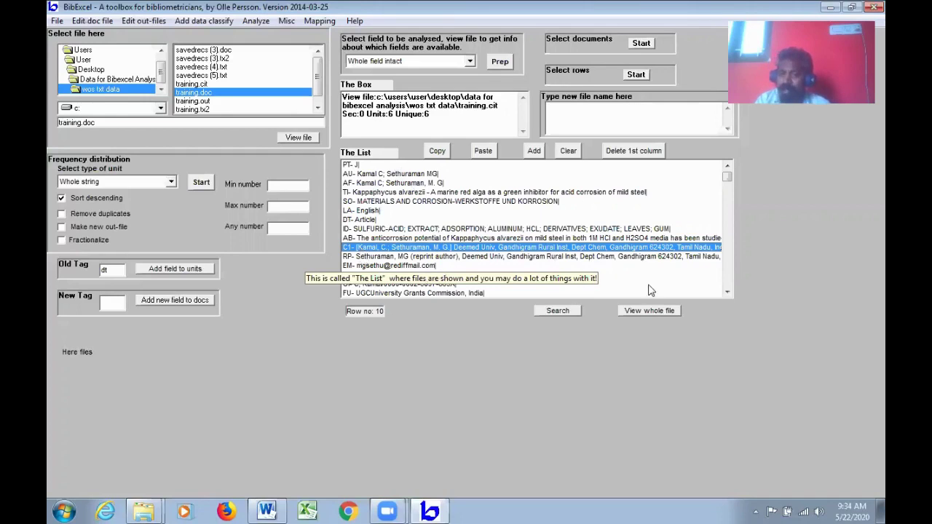
{"action": "left_click", "coordinate": [728, 293]}
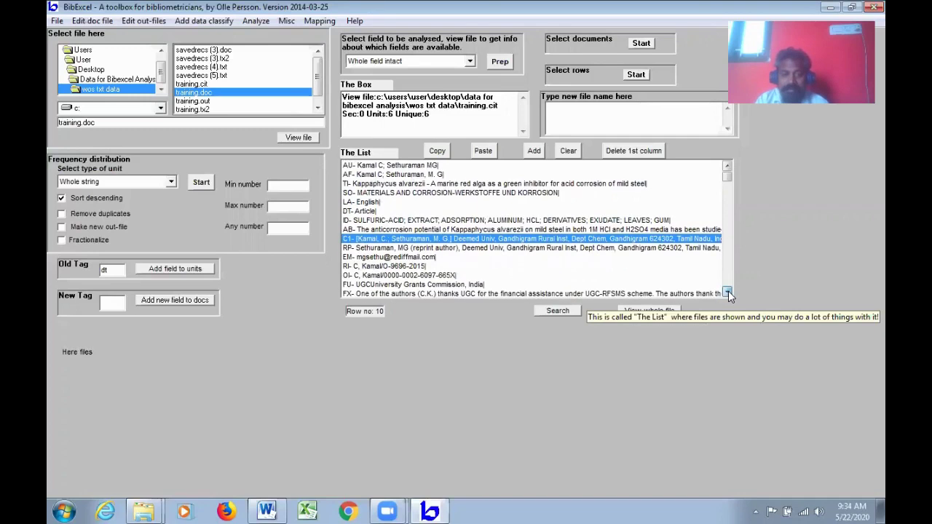
{"action": "left_click", "coordinate": [729, 293]}
{"action": "left_click", "coordinate": [729, 293]}
{"action": "left_click", "coordinate": [729, 294]}
{"action": "left_click", "coordinate": [728, 294]}
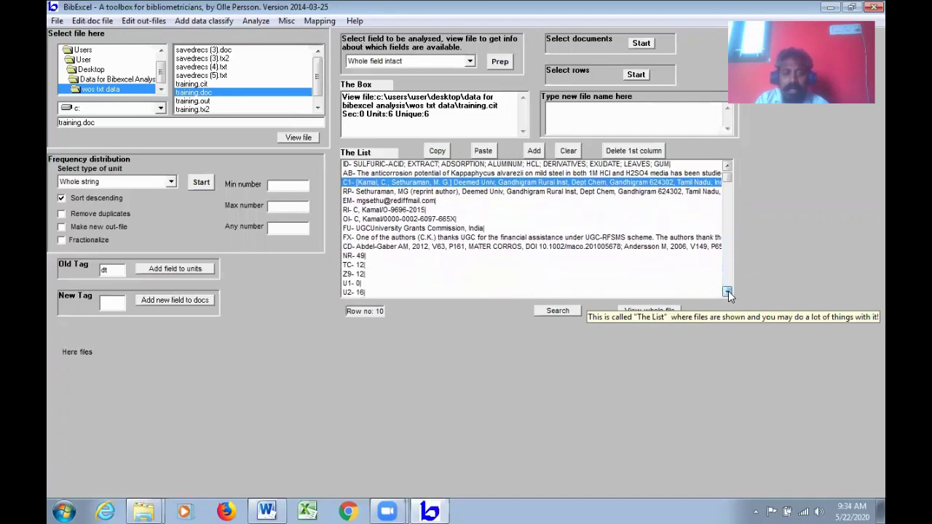
{"action": "left_click", "coordinate": [728, 294]}
{"action": "left_click", "coordinate": [372, 212]}
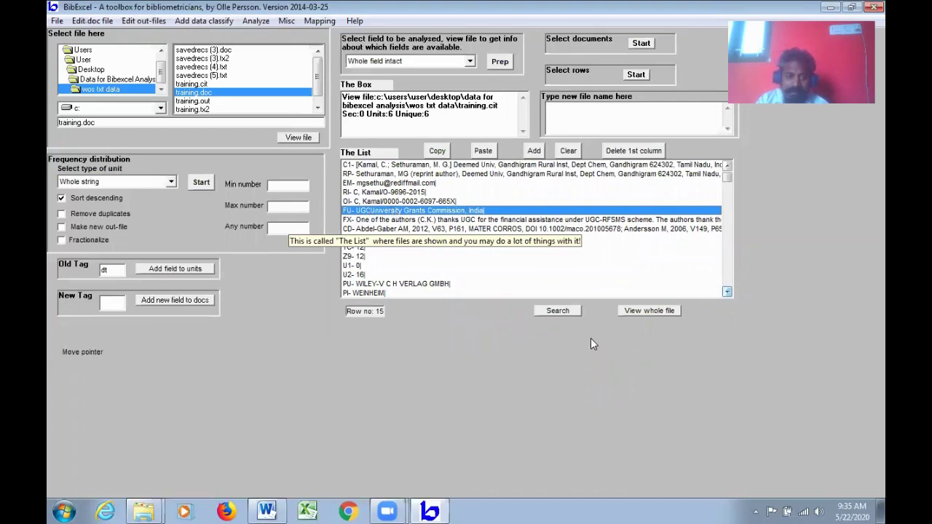
Step: Examine the remaining fields of the first record in training.doc, including its Web of Science category (WC) and research area (SC) fields
{"action": "left_click", "coordinate": [727, 292]}
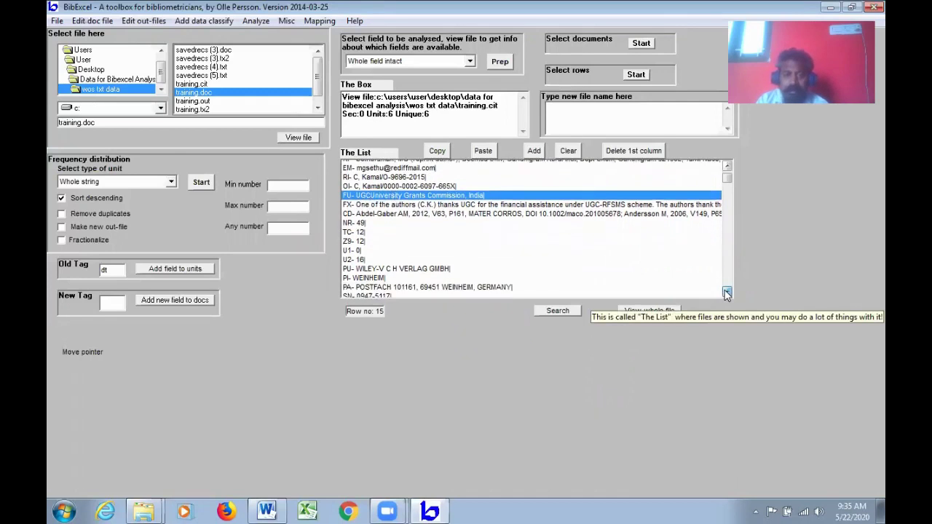
{"action": "left_click", "coordinate": [727, 292]}
{"action": "left_click", "coordinate": [727, 291]}
{"action": "left_click", "coordinate": [727, 291]}
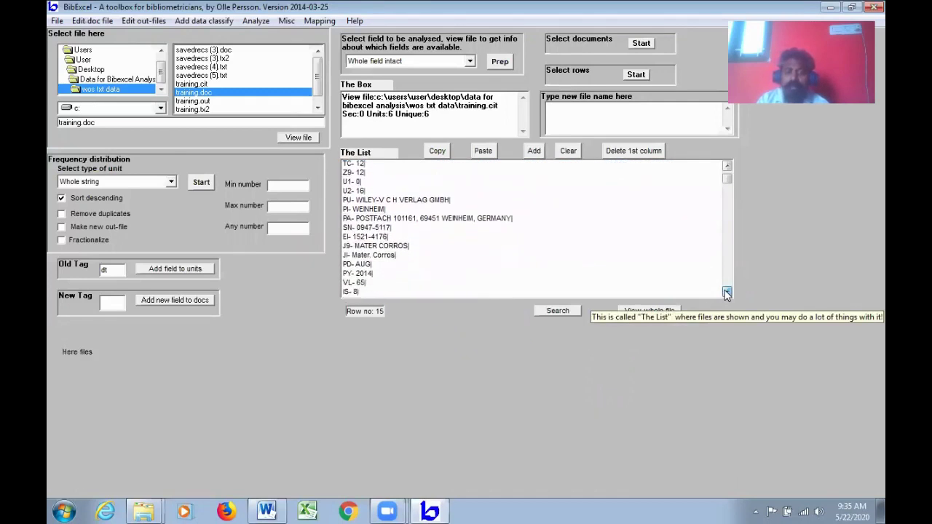
{"action": "left_click", "coordinate": [727, 291]}
{"action": "left_click", "coordinate": [727, 293]}
{"action": "left_click", "coordinate": [726, 293]}
{"action": "left_click", "coordinate": [727, 293]}
{"action": "left_click", "coordinate": [726, 293]}
{"action": "left_click", "coordinate": [727, 292]}
{"action": "left_click", "coordinate": [727, 293]}
{"action": "left_click", "coordinate": [726, 293]}
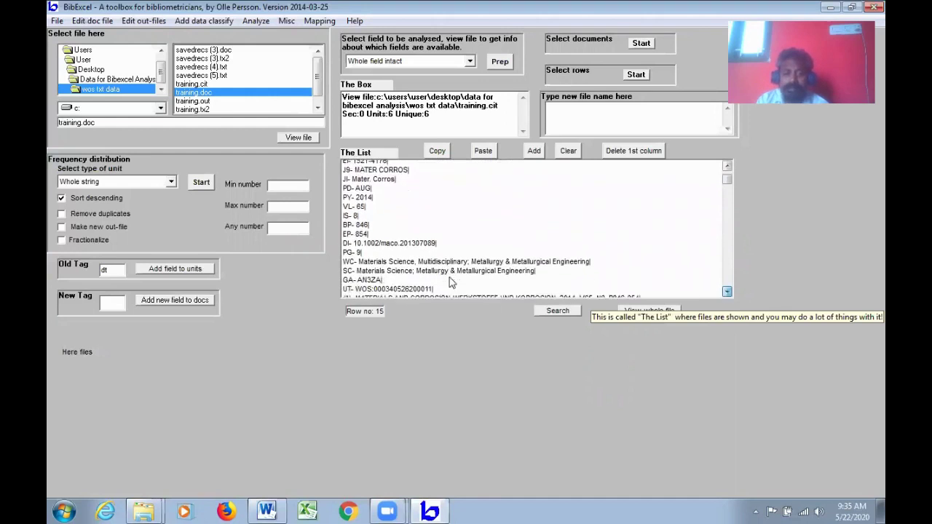
{"action": "left_click", "coordinate": [372, 220]}
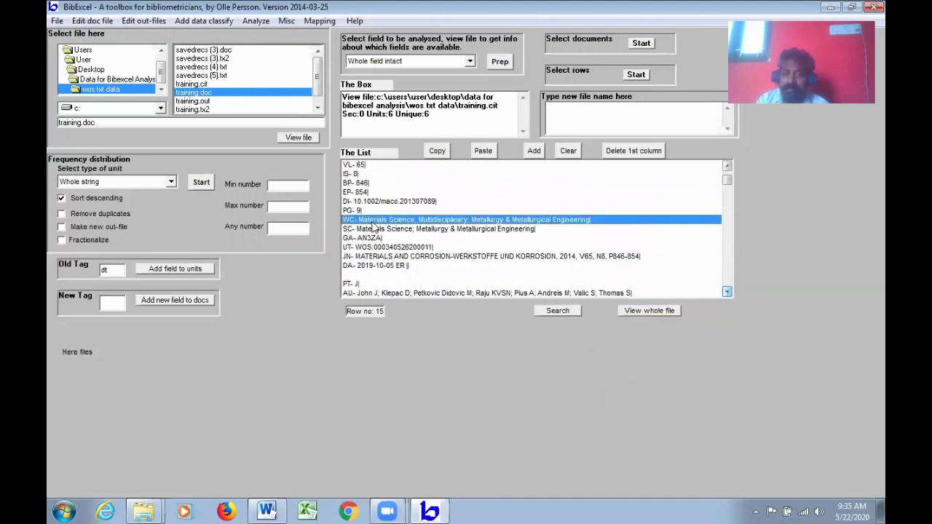
{"action": "left_click", "coordinate": [392, 229]}
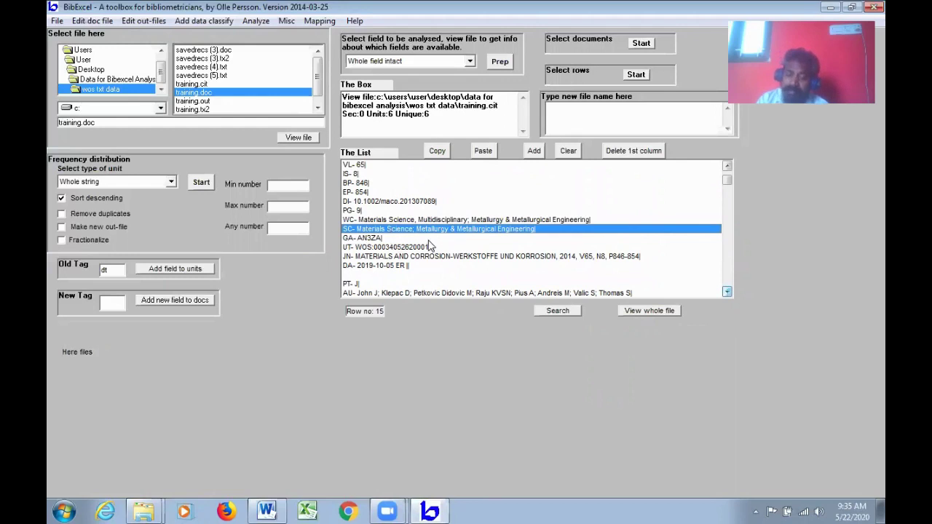
{"action": "left_click", "coordinate": [510, 231]}
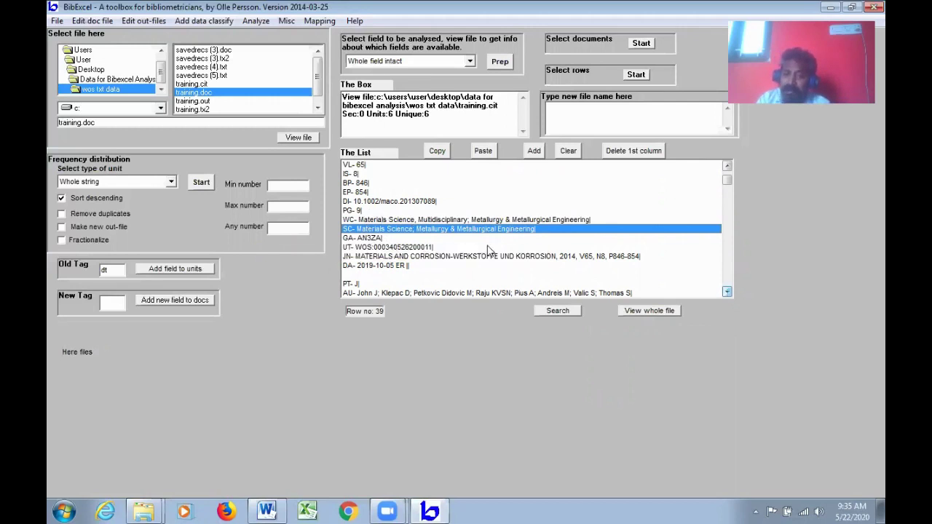
{"action": "left_click", "coordinate": [727, 291]}
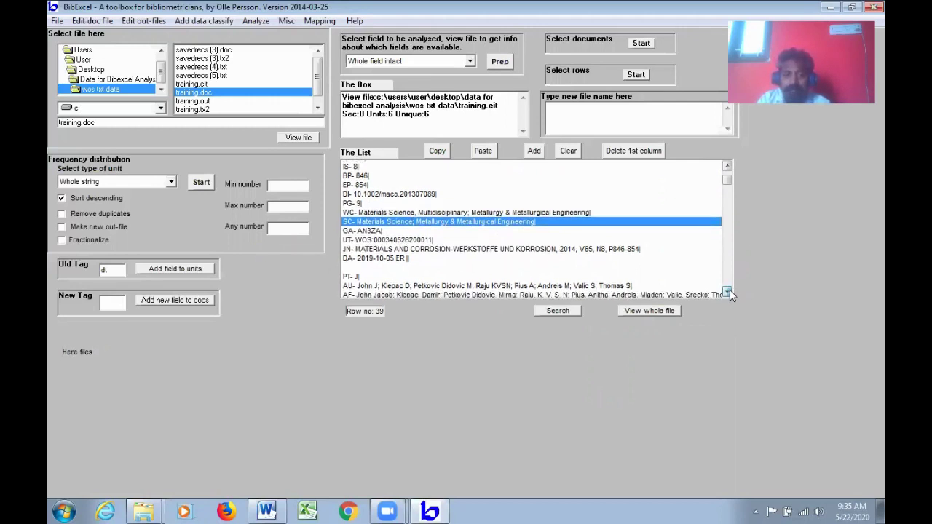
Step: Return to the start of the first record and examine its keyword (ID) field
{"action": "left_click", "coordinate": [726, 166]}
{"action": "left_click", "coordinate": [726, 166]}
{"action": "left_click", "coordinate": [728, 167]}
{"action": "left_click", "coordinate": [728, 166]}
{"action": "left_click", "coordinate": [728, 167]}
{"action": "left_click", "coordinate": [728, 166]}
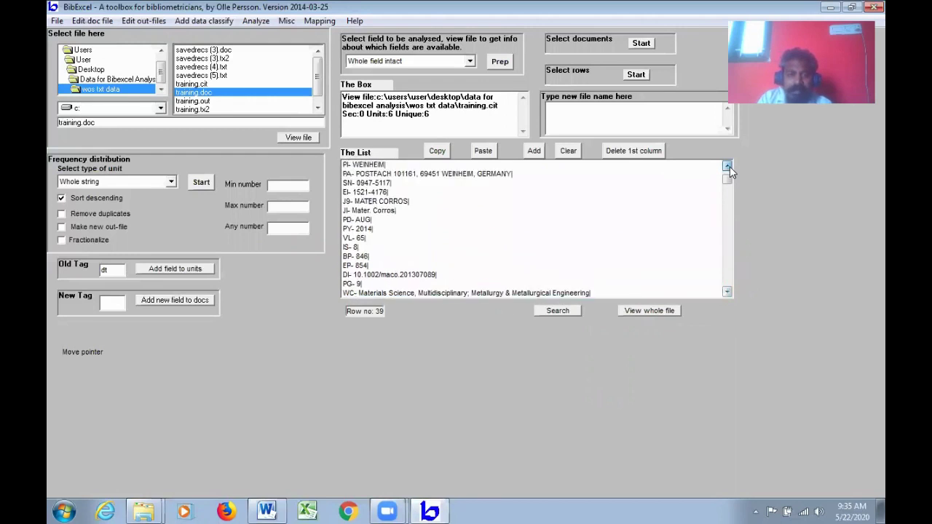
{"action": "left_click", "coordinate": [729, 167]}
{"action": "left_click", "coordinate": [728, 167]}
{"action": "left_click", "coordinate": [728, 167]}
{"action": "left_click", "coordinate": [728, 167]}
{"action": "left_click", "coordinate": [728, 167]}
{"action": "left_click", "coordinate": [728, 167]}
{"action": "left_click", "coordinate": [728, 167]}
{"action": "left_click", "coordinate": [728, 167]}
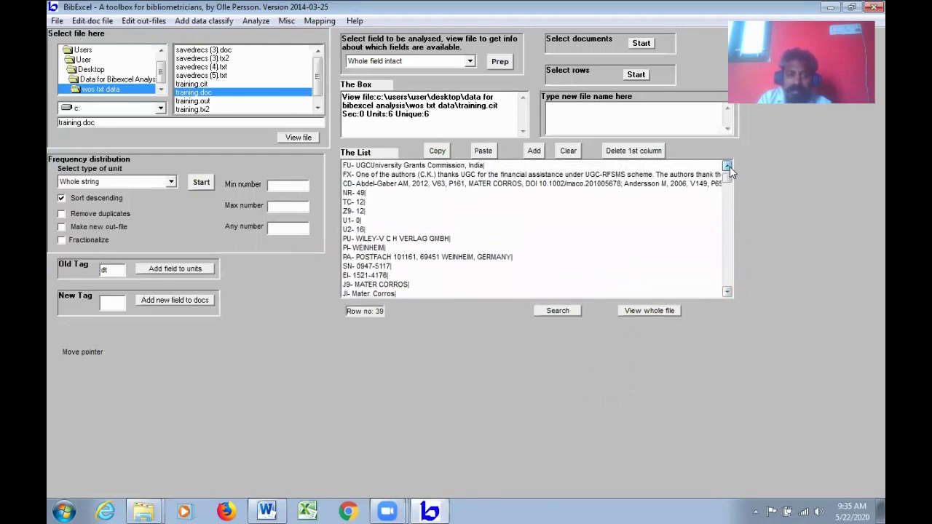
{"action": "left_click", "coordinate": [728, 167]}
{"action": "left_click", "coordinate": [729, 167]}
{"action": "left_click", "coordinate": [728, 167]}
{"action": "left_click", "coordinate": [728, 167]}
{"action": "left_click", "coordinate": [728, 166]}
{"action": "left_click", "coordinate": [728, 167]}
{"action": "left_click", "coordinate": [729, 166]}
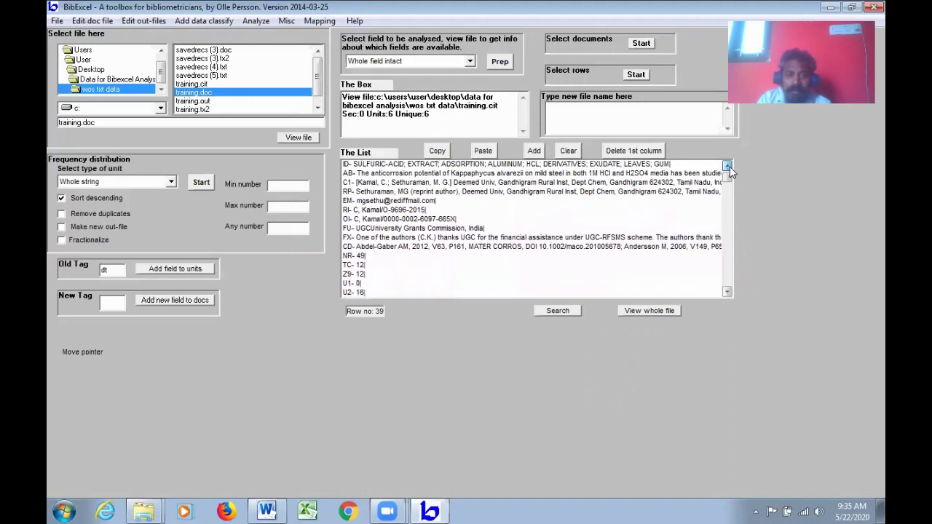
{"action": "left_click", "coordinate": [729, 167]}
{"action": "left_click", "coordinate": [728, 167]}
{"action": "left_click", "coordinate": [728, 167]}
{"action": "left_click", "coordinate": [728, 167]}
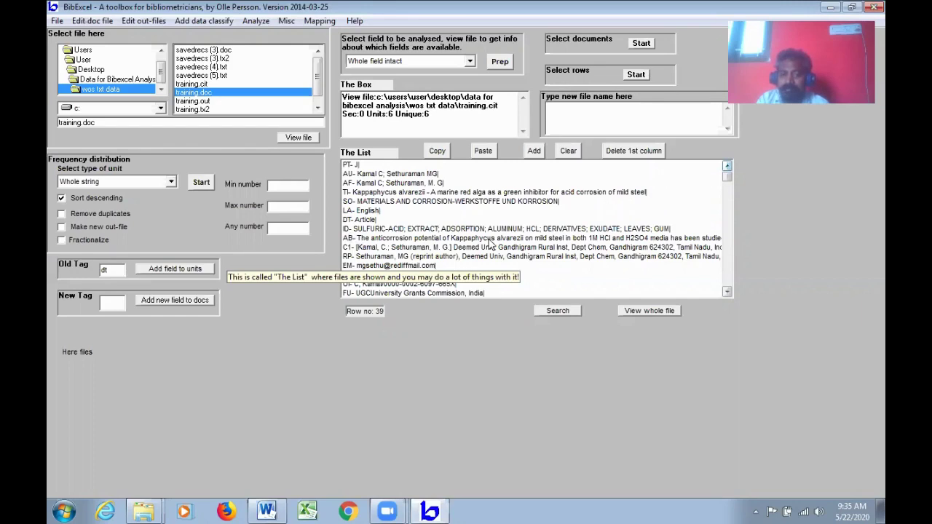
{"action": "left_click", "coordinate": [365, 230]}
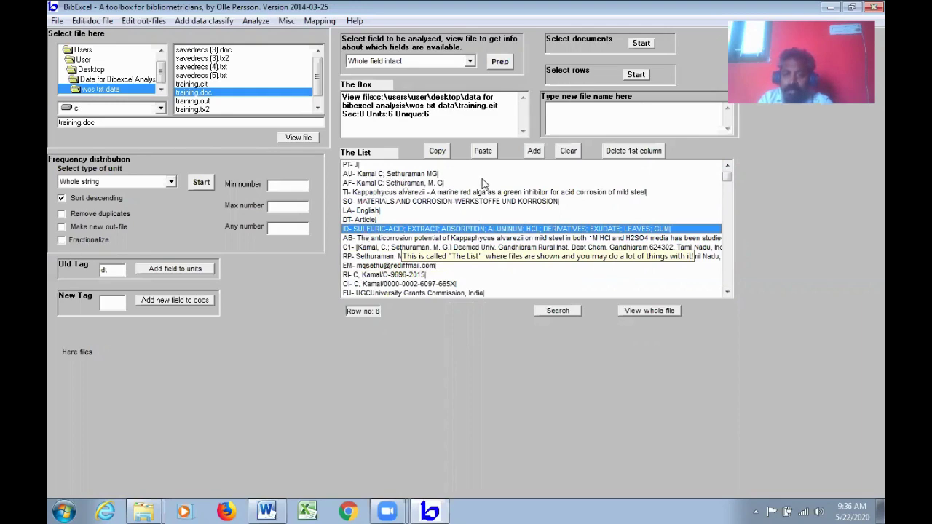
Step: Prepare training.out from training.doc as any semicolon-separated field with old tag au, without keeping the ordering of units
{"action": "left_click", "coordinate": [399, 173]}
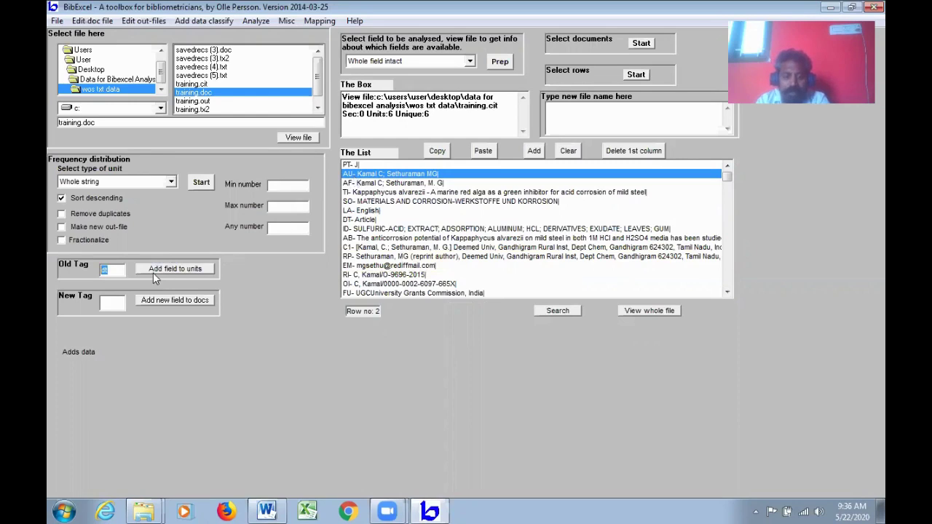
{"action": "type", "text": "au"}
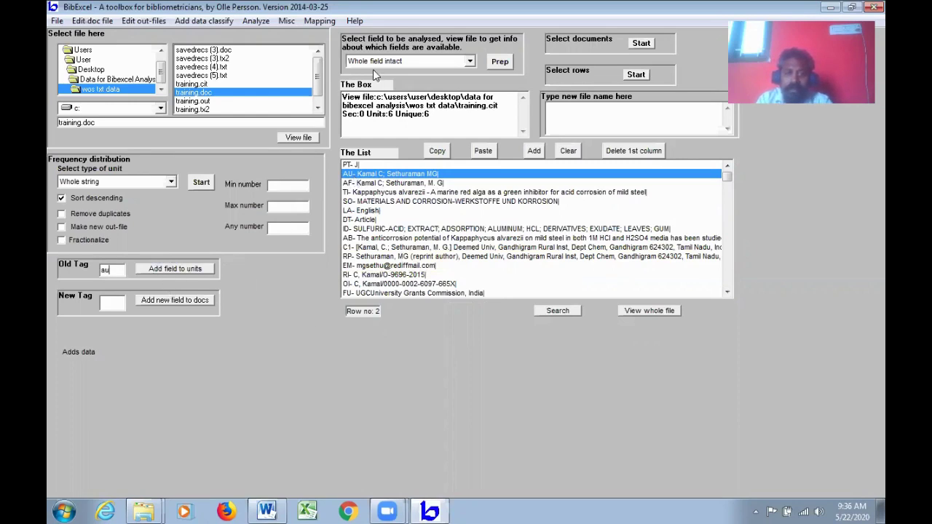
{"action": "left_click", "coordinate": [470, 62]}
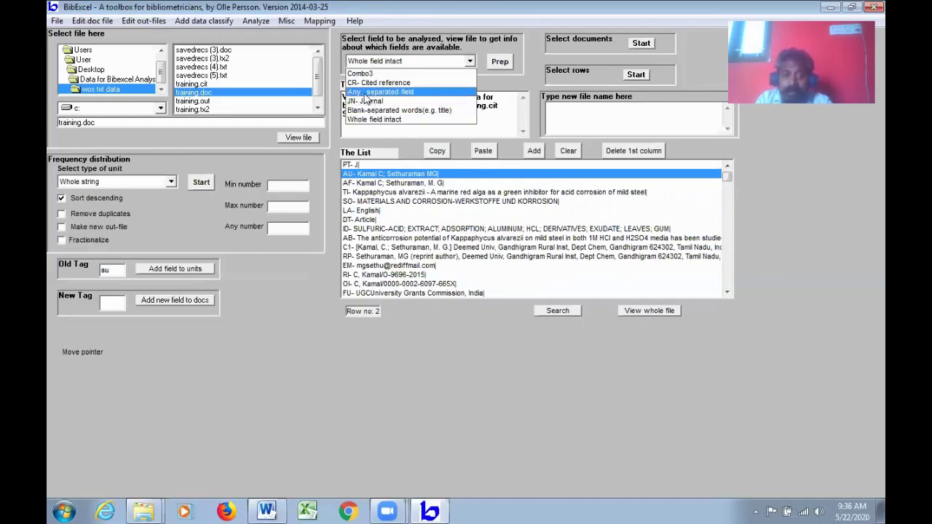
{"action": "left_click", "coordinate": [417, 93]}
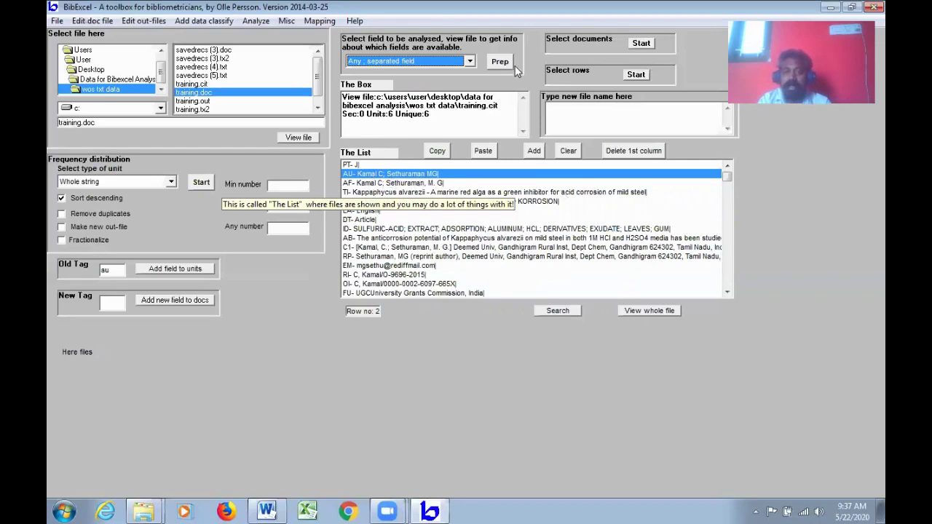
{"action": "left_click", "coordinate": [503, 64]}
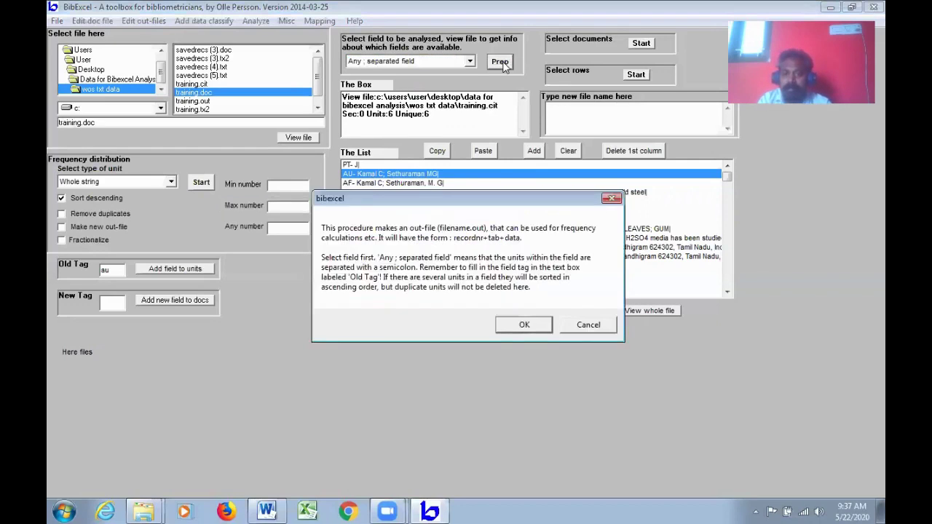
{"action": "left_click", "coordinate": [523, 325]}
{"action": "left_click", "coordinate": [523, 303]}
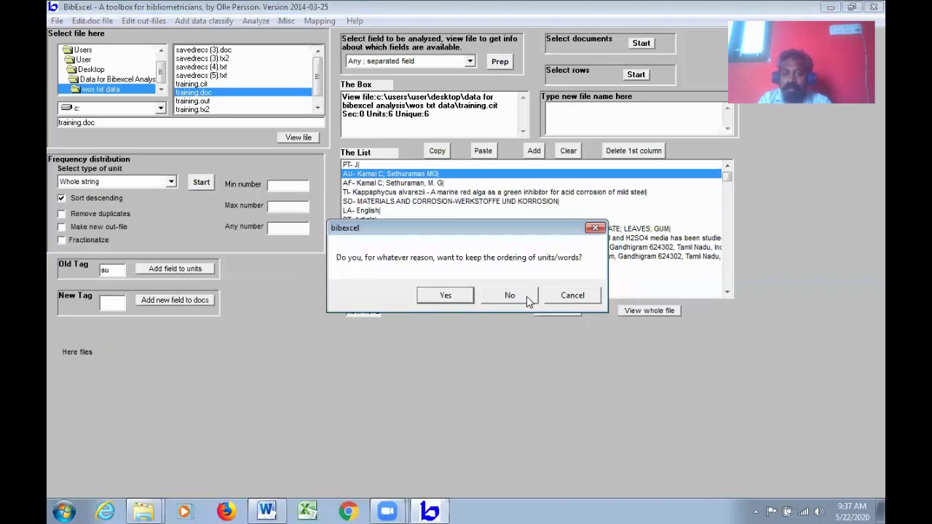
{"action": "left_click", "coordinate": [520, 301]}
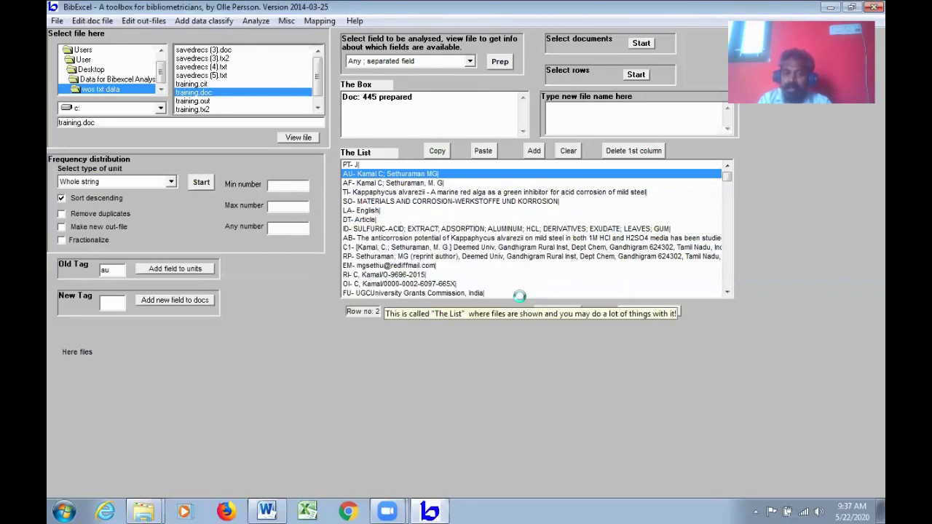
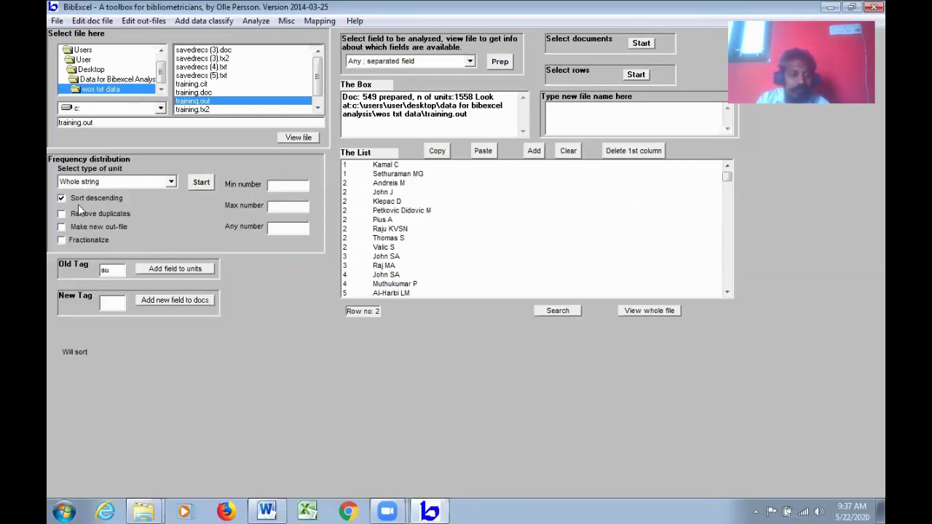
Step: Calculate the whole-string author frequency distribution of training.out, sorted descending, and copy its first 13 rows to the clipboard
{"action": "left_click", "coordinate": [201, 183]}
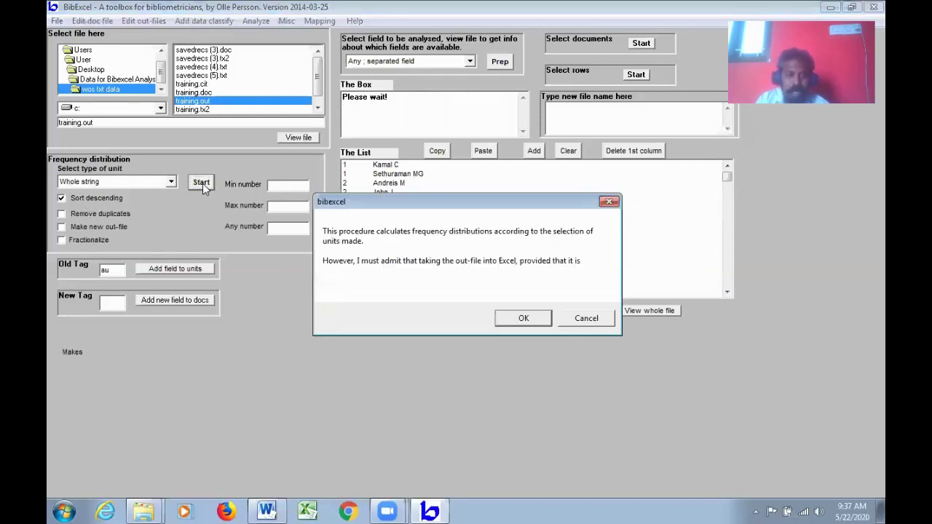
{"action": "left_click", "coordinate": [523, 318]}
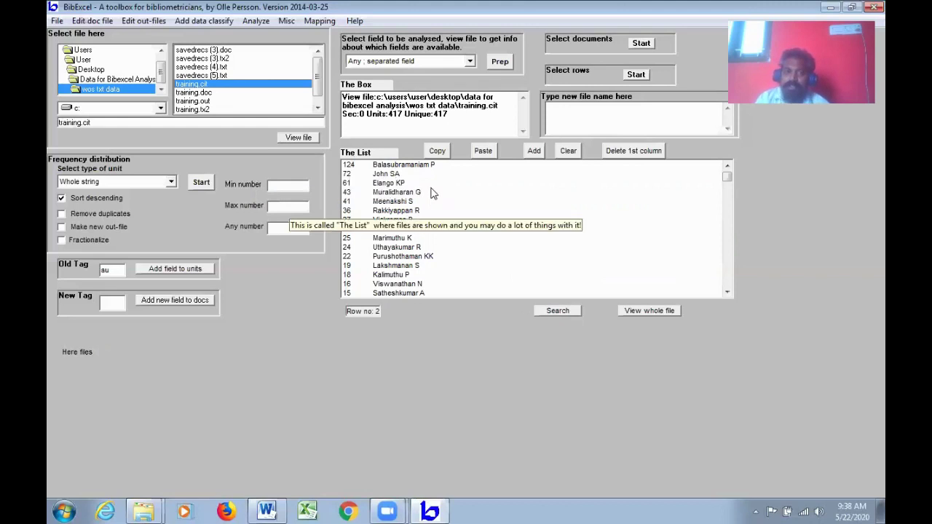
{"action": "left_click_drag", "start_coordinate": [405, 166], "coordinate": [426, 282]}
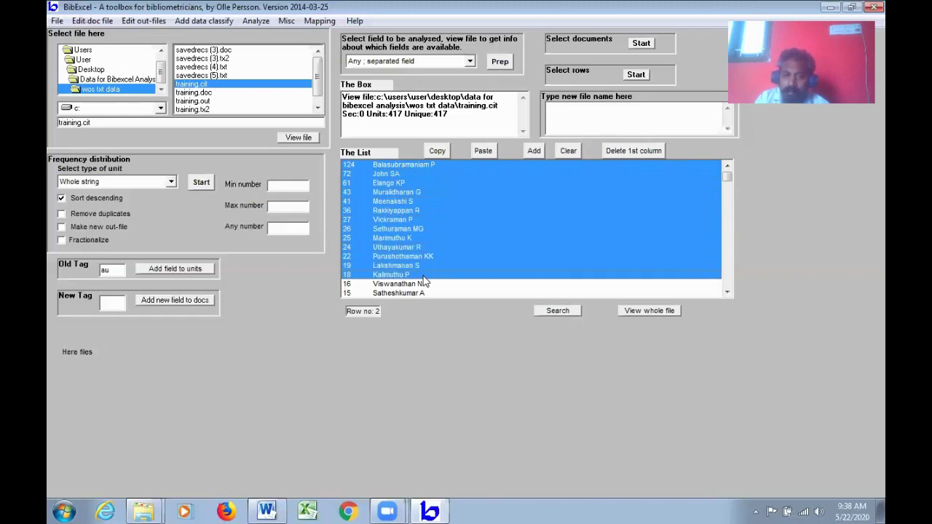
{"action": "left_click", "coordinate": [439, 151]}
{"action": "left_click", "coordinate": [501, 302]}
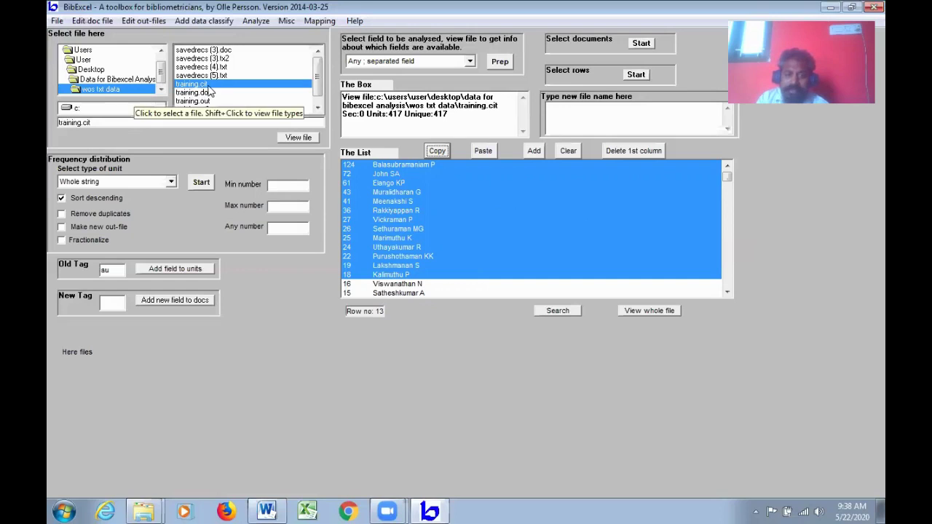
Step: Switch to Excel and browse for a file to open in Desktop\Data for Bibexcel Analysis\wos txt data, showing all file types
{"action": "left_click", "coordinate": [307, 511]}
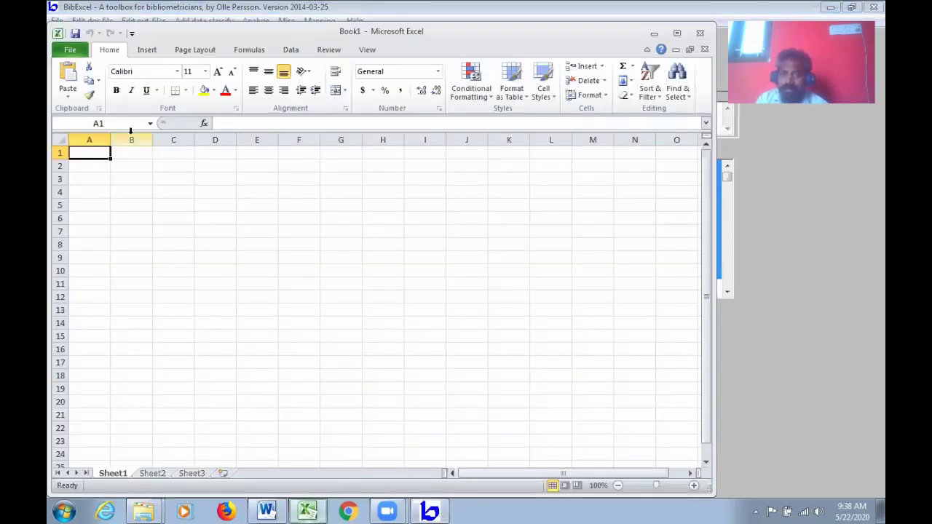
{"action": "left_click", "coordinate": [67, 53]}
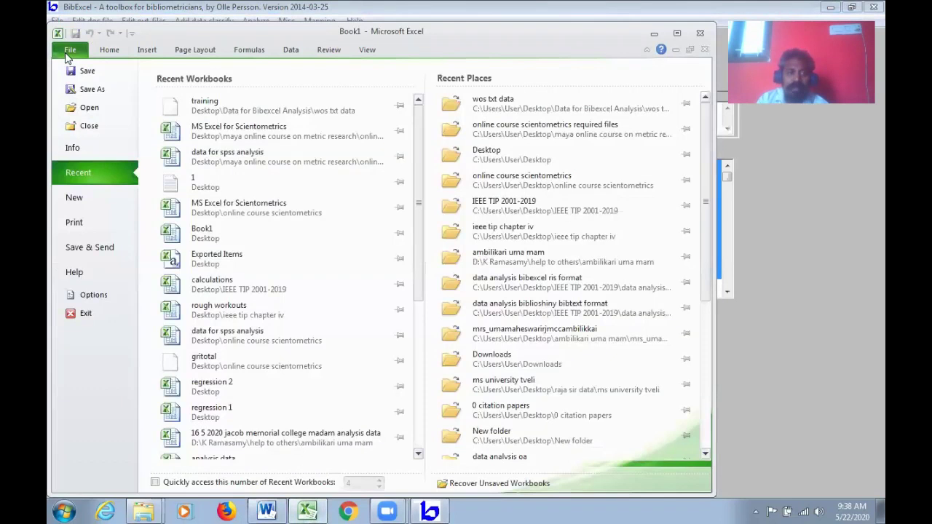
{"action": "left_click", "coordinate": [91, 108]}
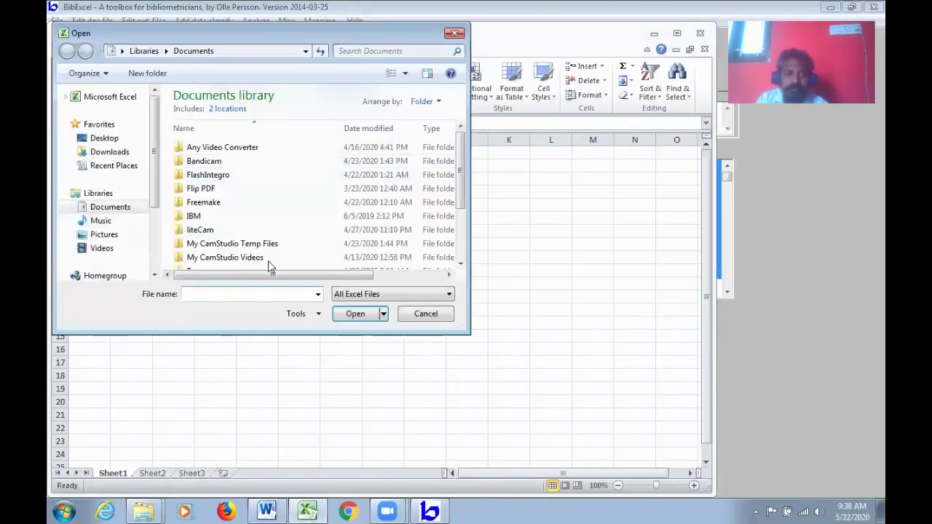
{"action": "left_click", "coordinate": [121, 139]}
{"action": "scroll", "coordinate": [231, 185], "scroll_direction": "down", "scroll_amount": 5}
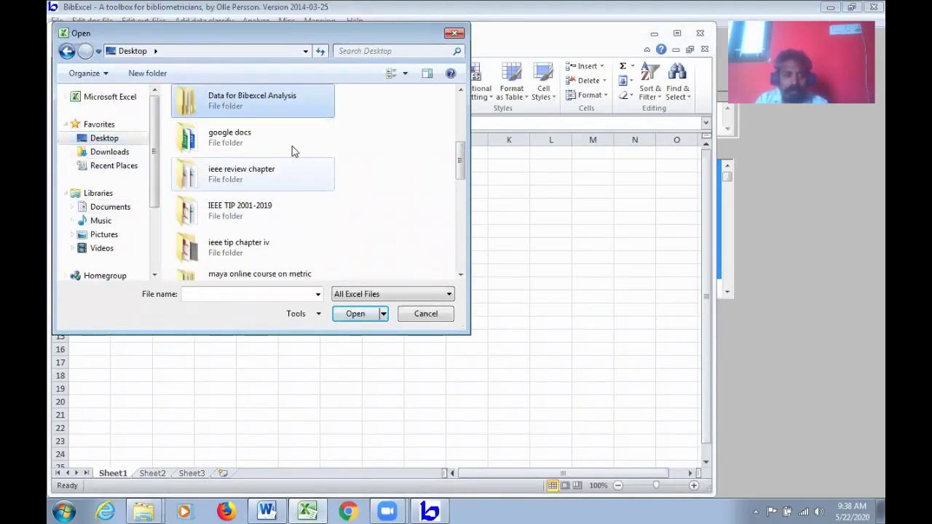
{"action": "double_click", "coordinate": [287, 102]}
{"action": "double_click", "coordinate": [228, 154]}
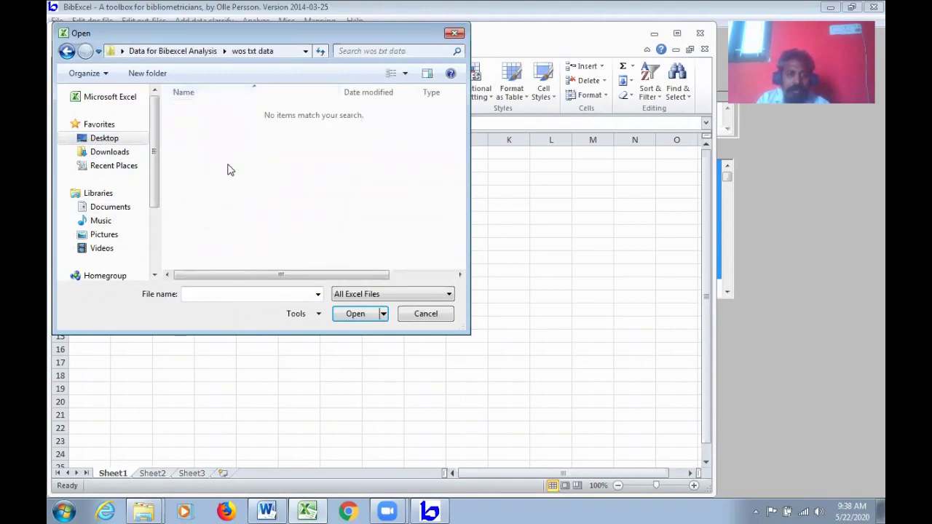
{"action": "left_click", "coordinate": [449, 294]}
{"action": "left_click", "coordinate": [437, 306]}
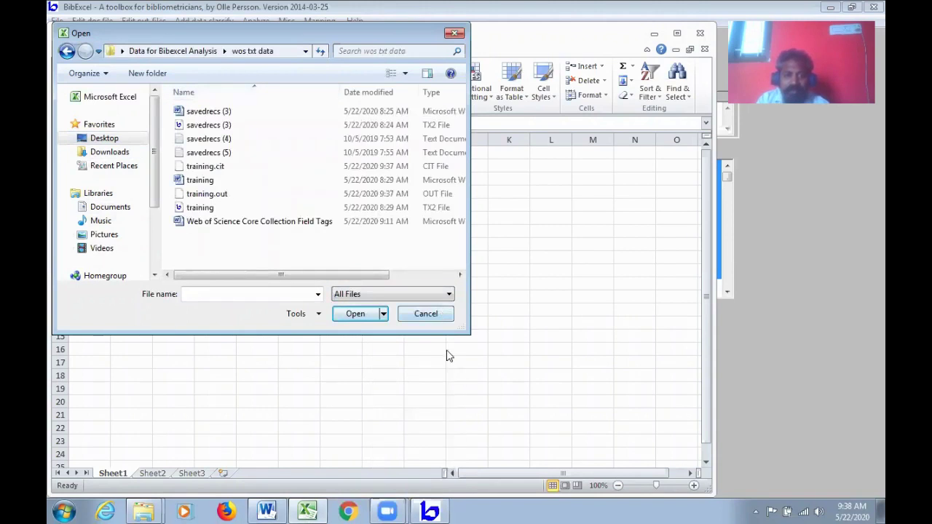
Step: Open training.cit, importing it as delimited text with the General column data format
{"action": "left_click", "coordinate": [217, 168]}
{"action": "left_click", "coordinate": [354, 313]}
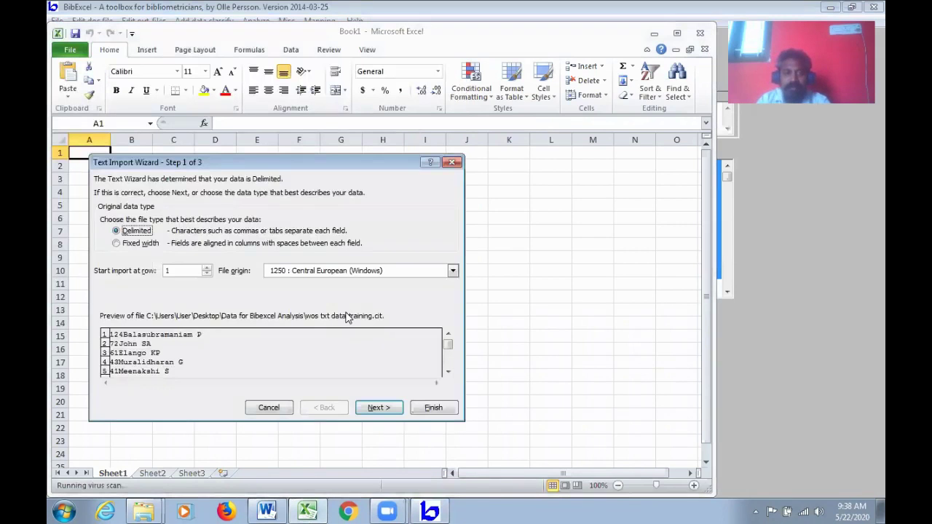
{"action": "left_click", "coordinate": [377, 408]}
{"action": "left_click", "coordinate": [378, 408]}
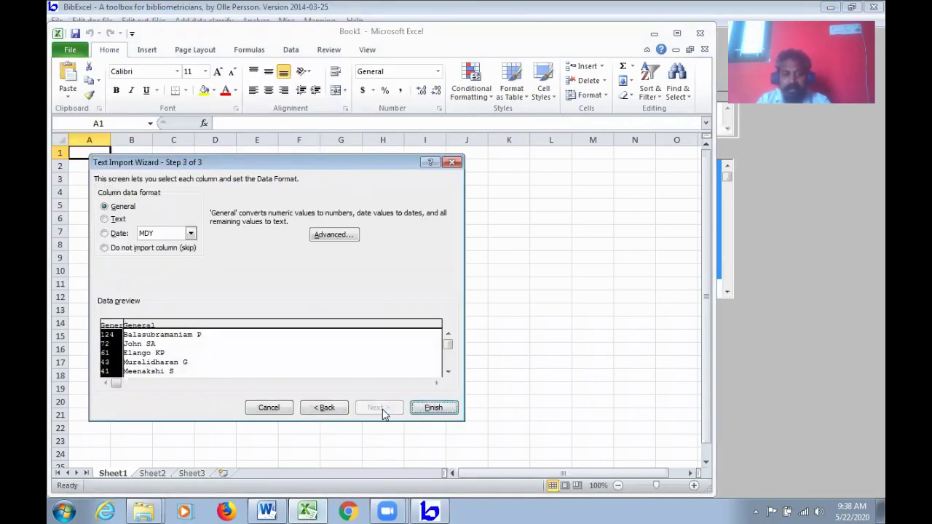
{"action": "left_click", "coordinate": [433, 408]}
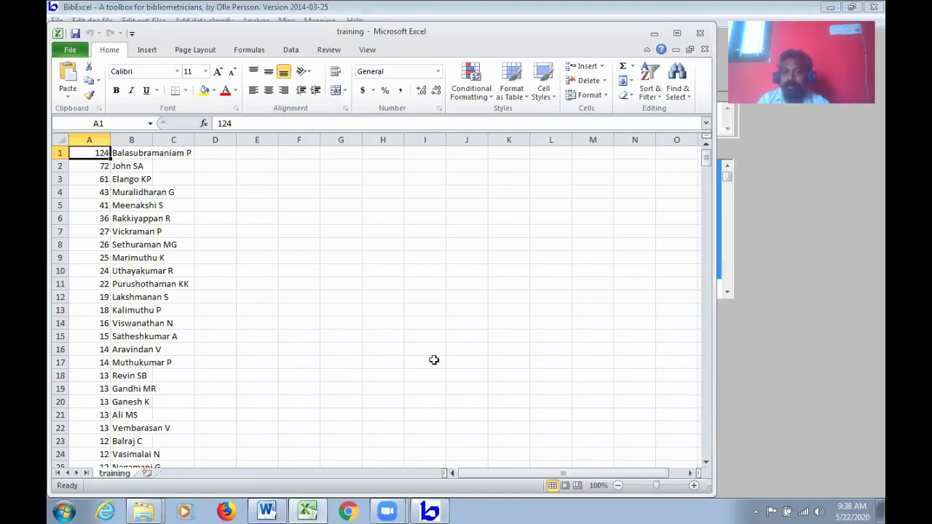
Step: Insert an empty row above the first author row of the worksheet
{"action": "right_click", "coordinate": [58, 152]}
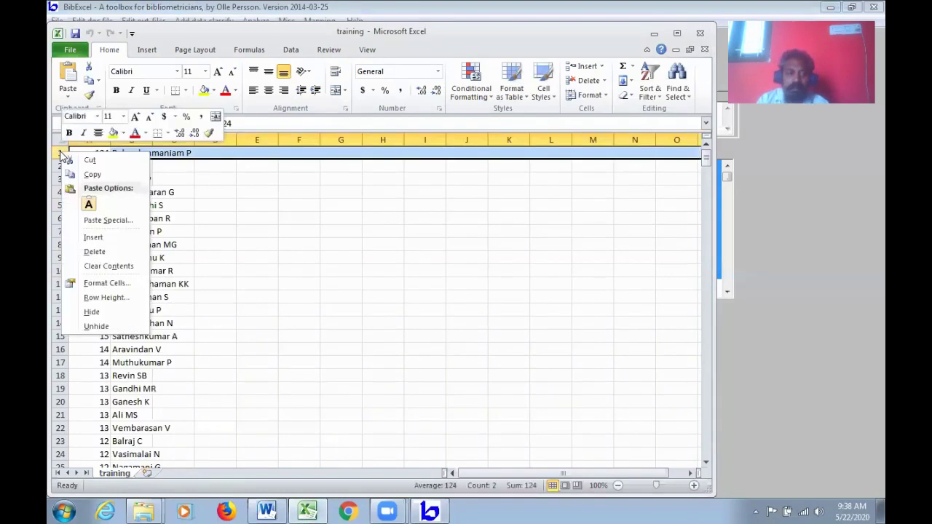
{"action": "left_click", "coordinate": [100, 244]}
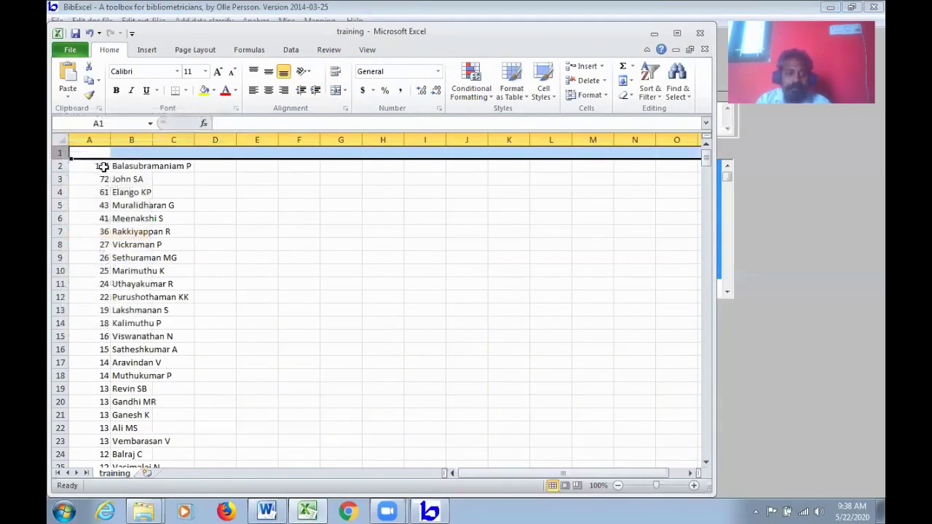
Step: Enter the column headers count in A1 and author in B1 above the author frequency data
{"action": "left_click", "coordinate": [100, 153]}
{"action": "type", "text": "co"}
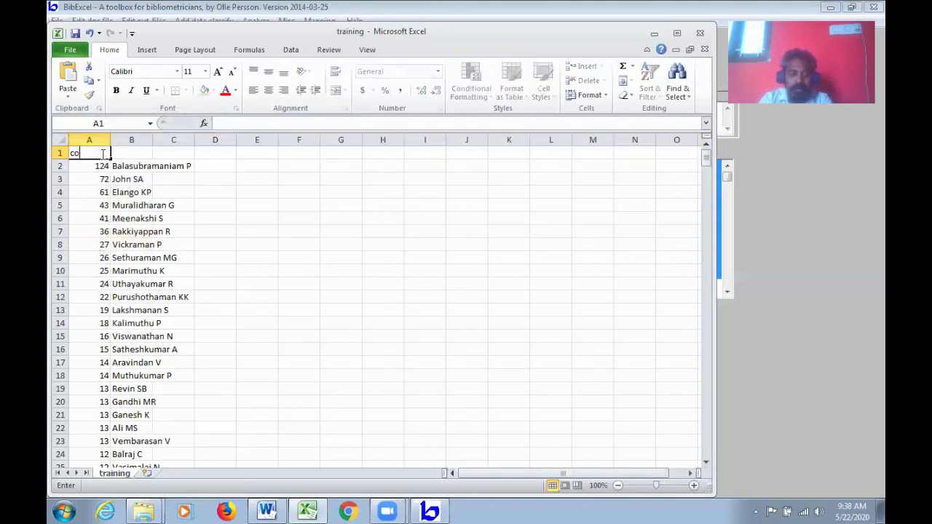
{"action": "type", "text": "unt"}
{"action": "key", "text": "Tab"}
{"action": "type", "text": "aut"}
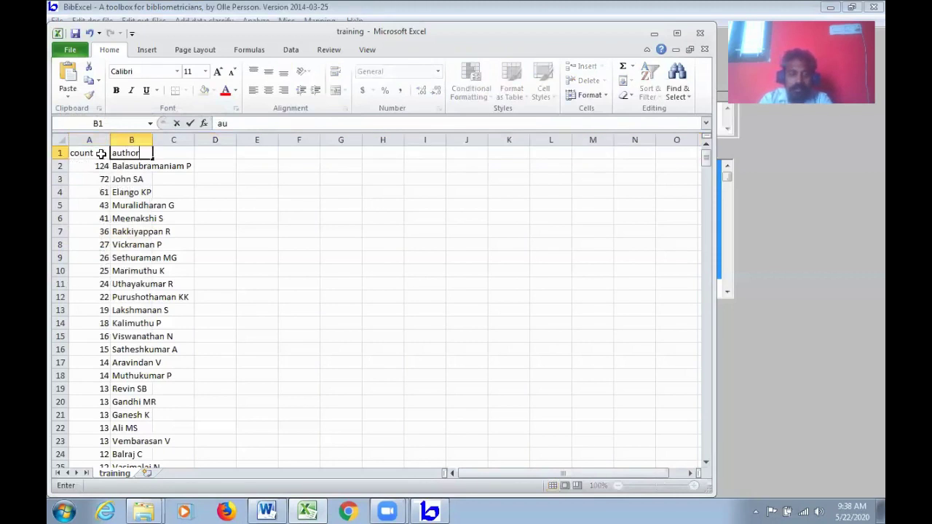
{"action": "type", "text": "hor"}
{"action": "key", "text": "Return"}
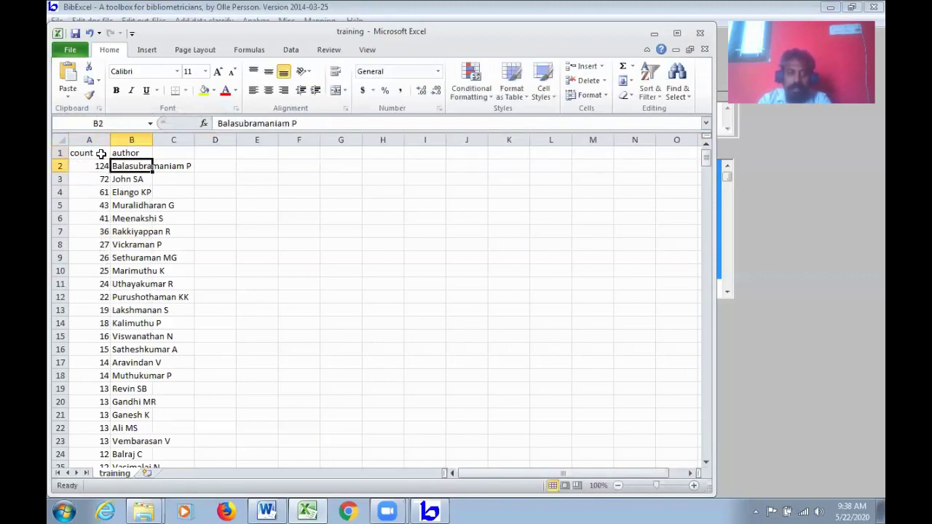
Step: Maximize the training workbook and widen columns A and B so the counts and author names fit
{"action": "left_click", "coordinate": [677, 34]}
{"action": "left_click_drag", "start_coordinate": [163, 114], "coordinate": [207, 113]}
{"action": "left_click_drag", "start_coordinate": [106, 114], "coordinate": [165, 114]}
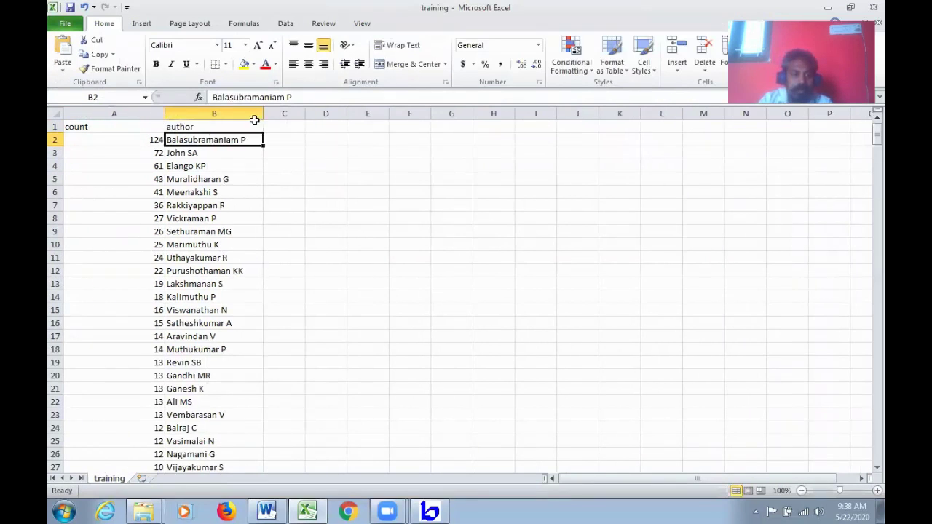
{"action": "left_click", "coordinate": [254, 115]}
{"action": "left_click", "coordinate": [326, 176]}
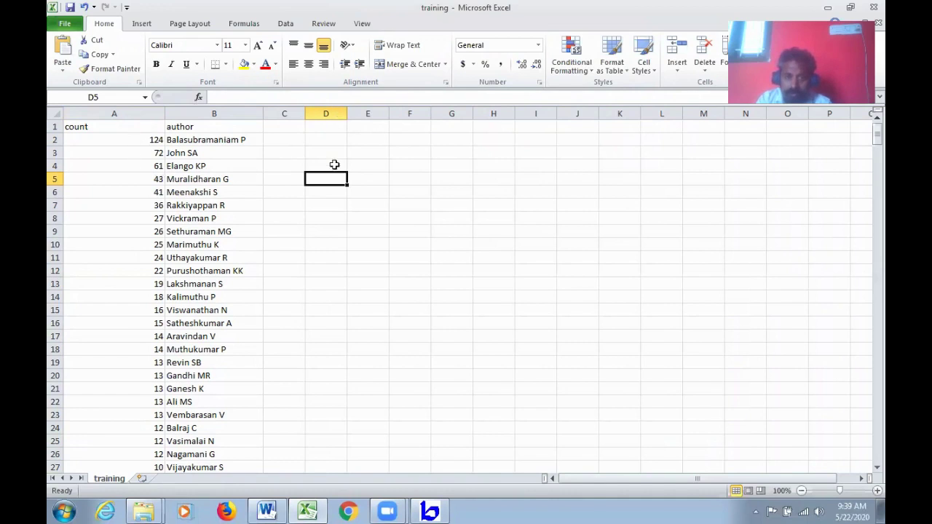
Step: Select the header and first 13 author rows, restore the window size, close the training workbook and return to BibExcel
{"action": "left_click_drag", "start_coordinate": [70, 126], "coordinate": [334, 294]}
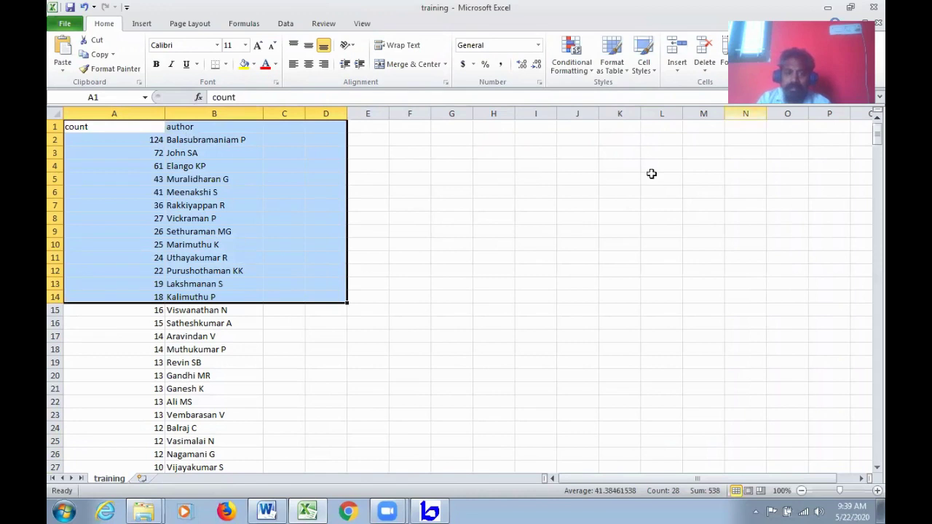
{"action": "left_click", "coordinate": [851, 7]}
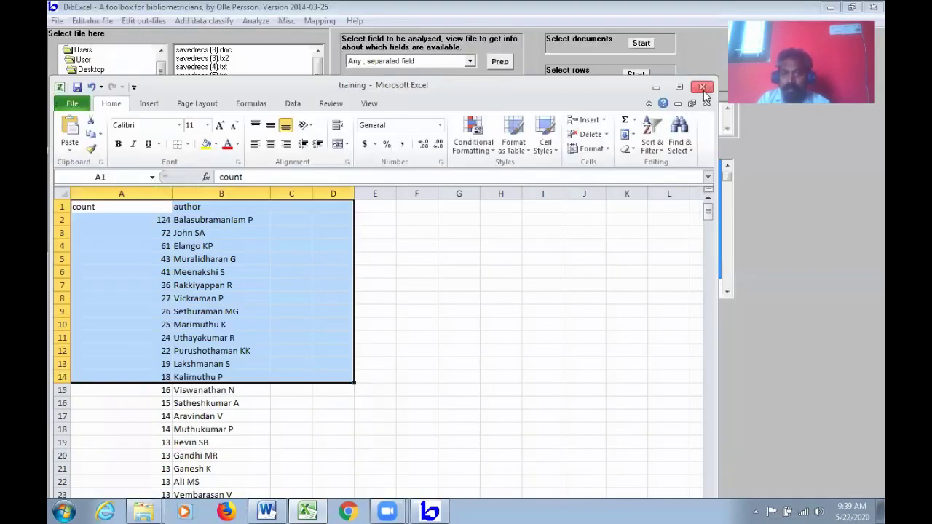
{"action": "left_click", "coordinate": [702, 86]}
{"action": "left_click", "coordinate": [470, 271]}
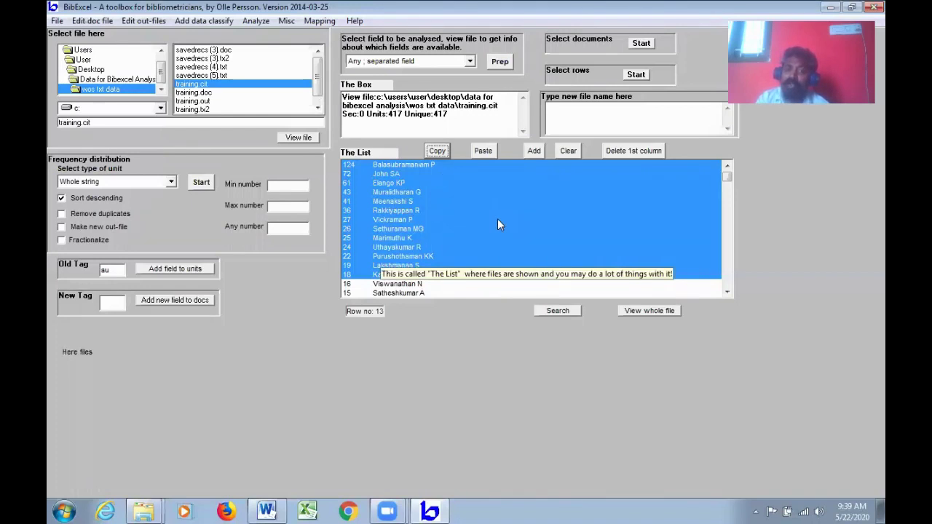
Step: Prepare the semicolon-separated au field of training.doc without keeping unit order, and calculate its descending whole-string frequency distribution
{"action": "left_click", "coordinate": [210, 93]}
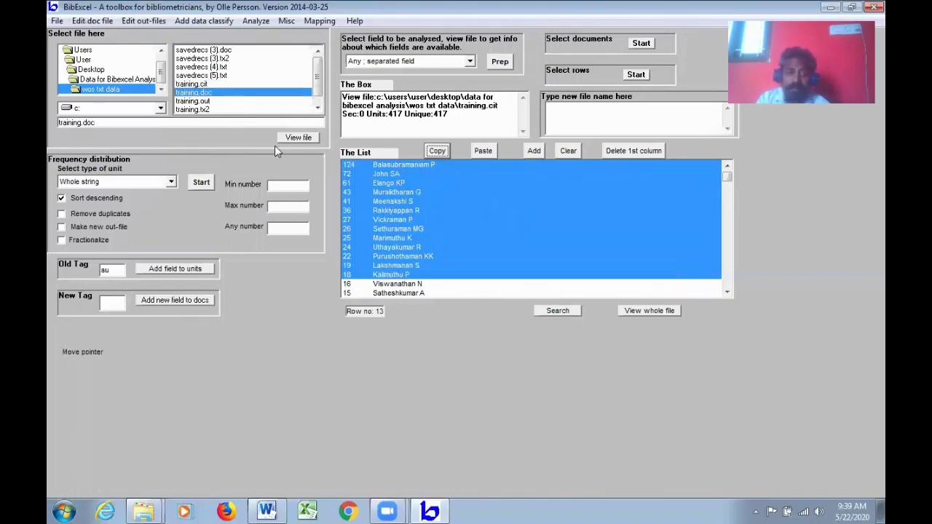
{"action": "left_click", "coordinate": [298, 138]}
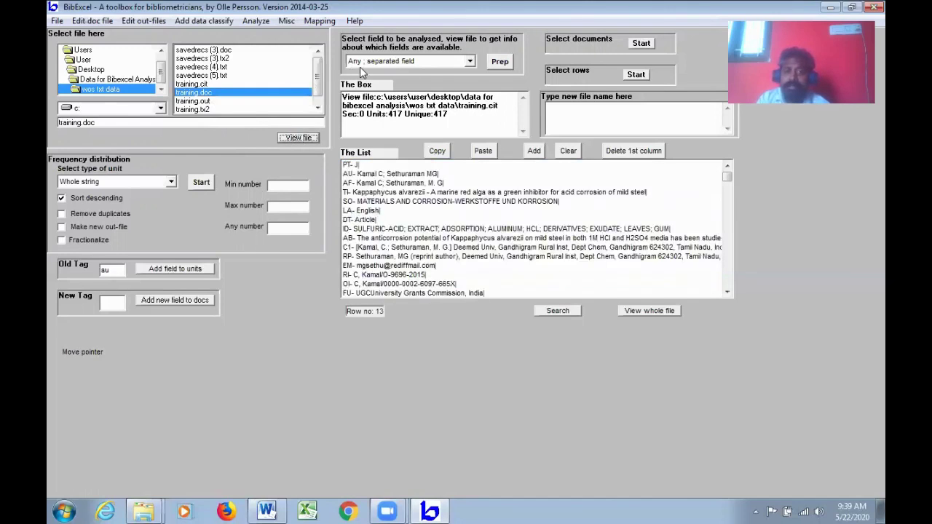
{"action": "left_click", "coordinate": [504, 66]}
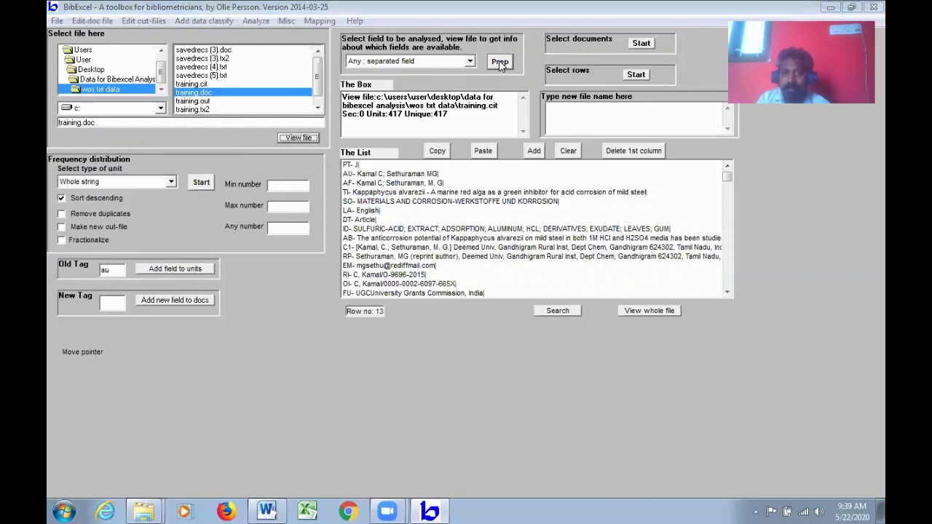
{"action": "left_click", "coordinate": [543, 323]}
{"action": "left_click", "coordinate": [522, 299]}
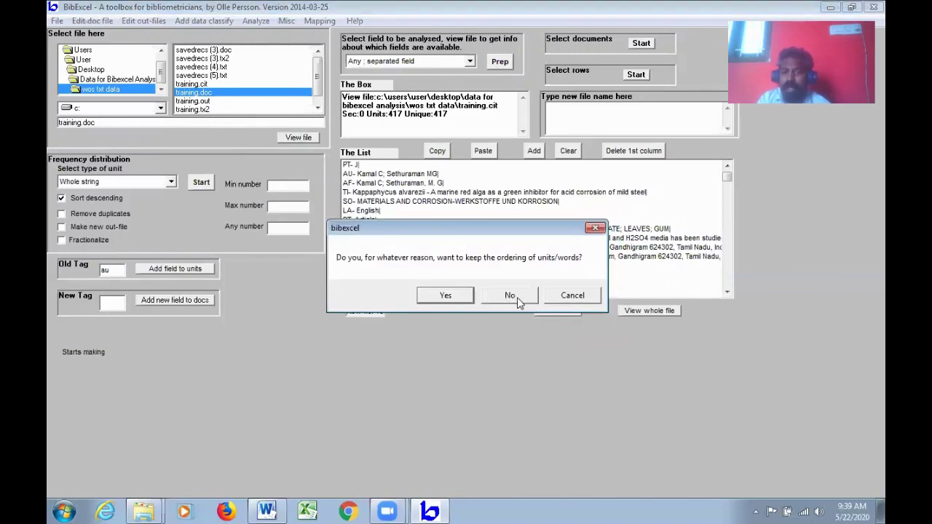
{"action": "left_click", "coordinate": [515, 296]}
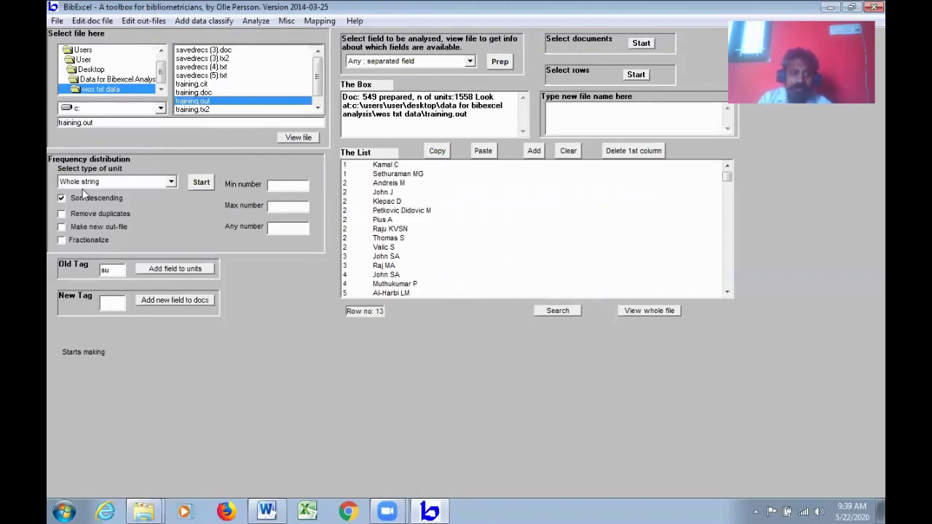
{"action": "left_click", "coordinate": [202, 183]}
{"action": "left_click", "coordinate": [527, 316]}
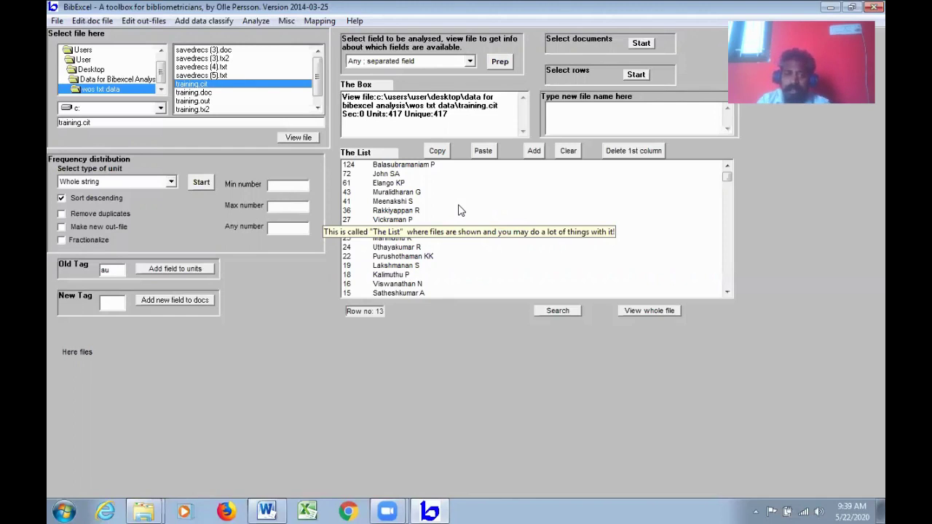
Step: View training.doc again and rebuild training.out from its semicolon-separated au field, declining to keep the ordering of units
{"action": "left_click", "coordinate": [318, 109]}
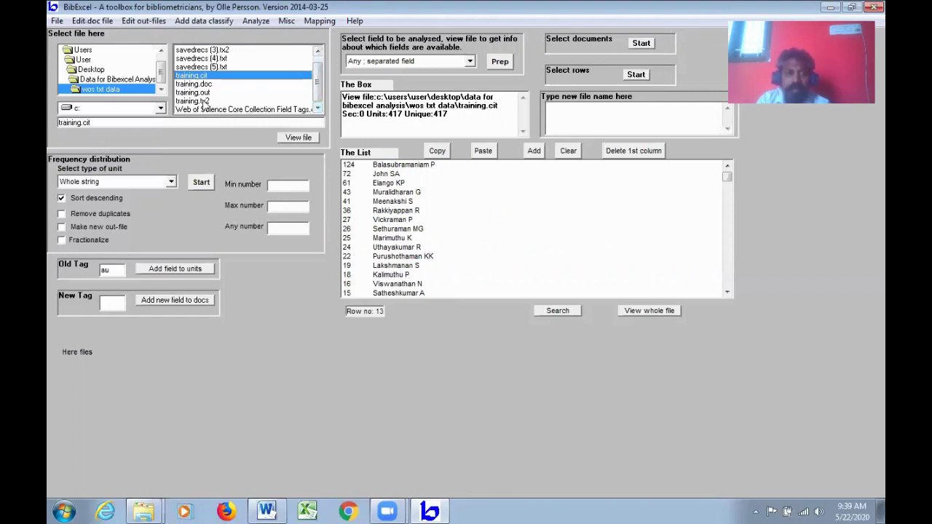
{"action": "left_click", "coordinate": [206, 85]}
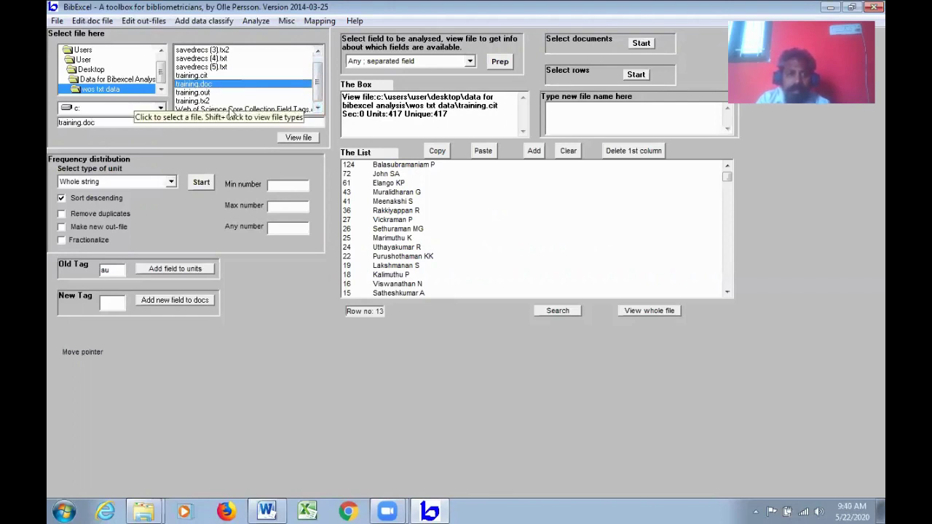
{"action": "left_click", "coordinate": [287, 139]}
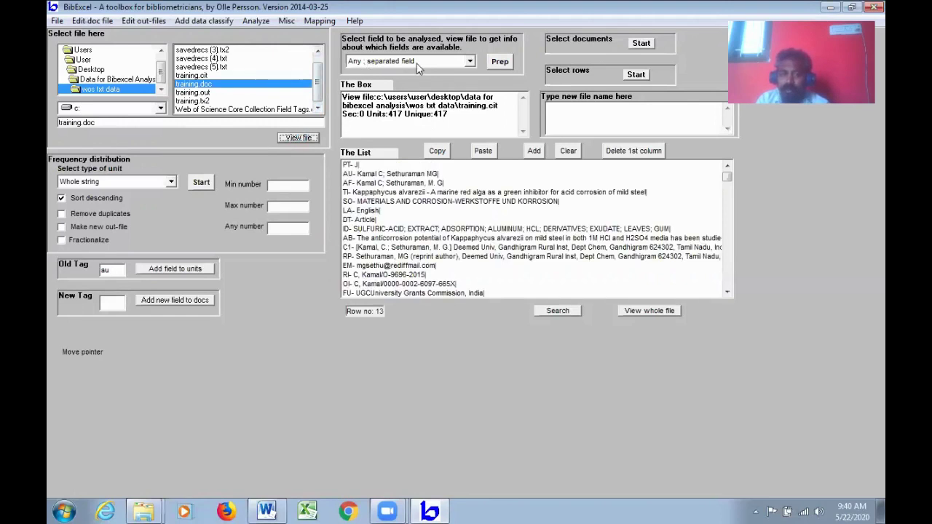
{"action": "left_click", "coordinate": [500, 63]}
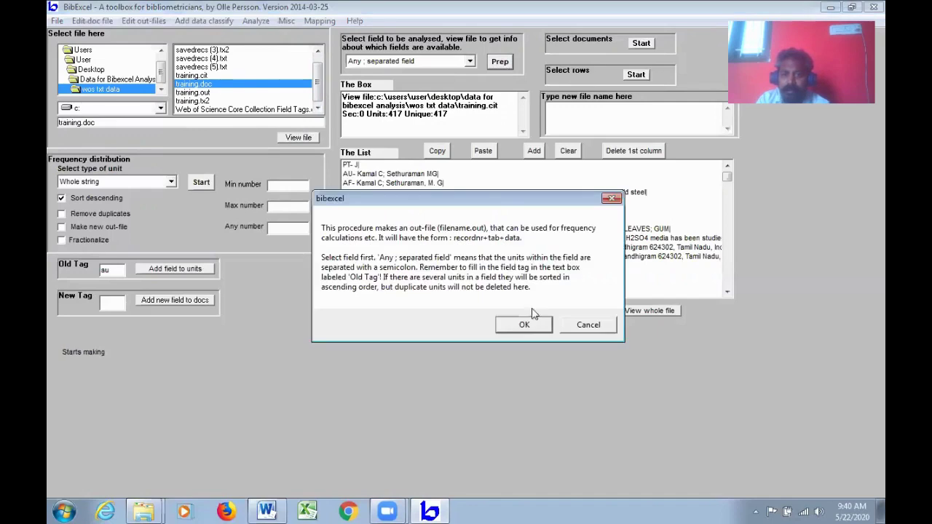
{"action": "left_click", "coordinate": [523, 324]}
{"action": "left_click", "coordinate": [531, 301]}
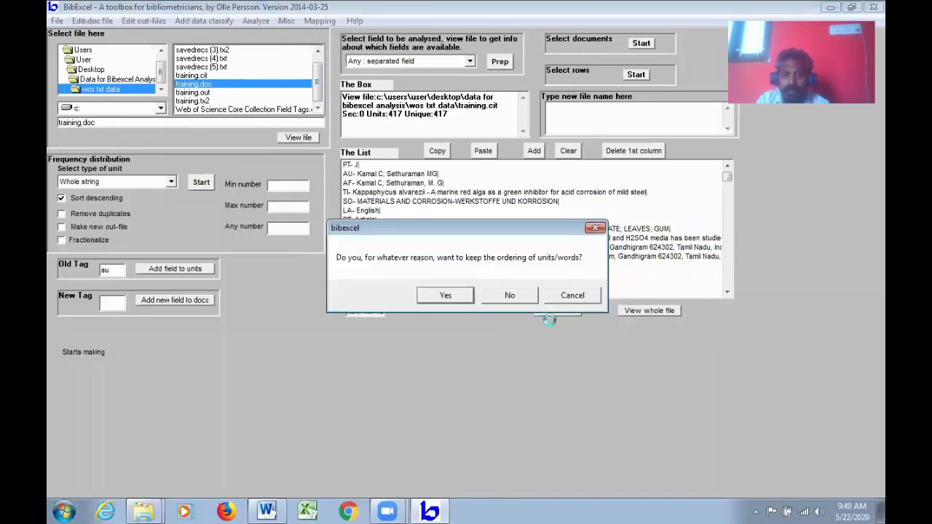
{"action": "left_click", "coordinate": [521, 300]}
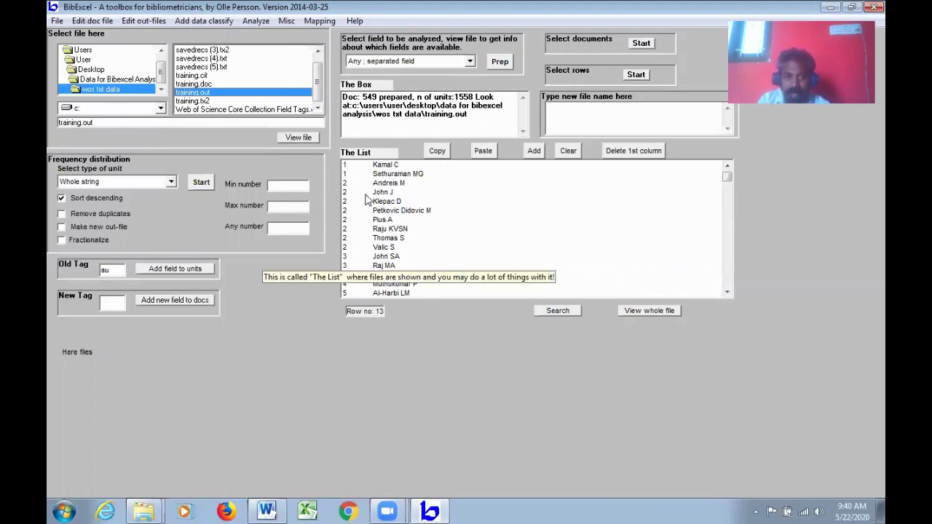
Step: Run the Units per record analysis on training.out to count authors per document
{"action": "left_click", "coordinate": [254, 22]}
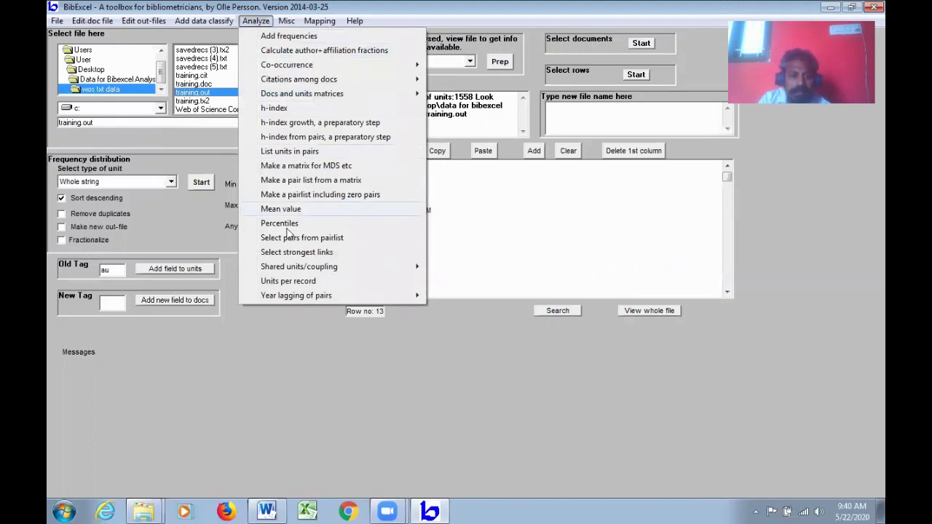
{"action": "left_click", "coordinate": [289, 283]}
{"action": "left_click", "coordinate": [537, 306]}
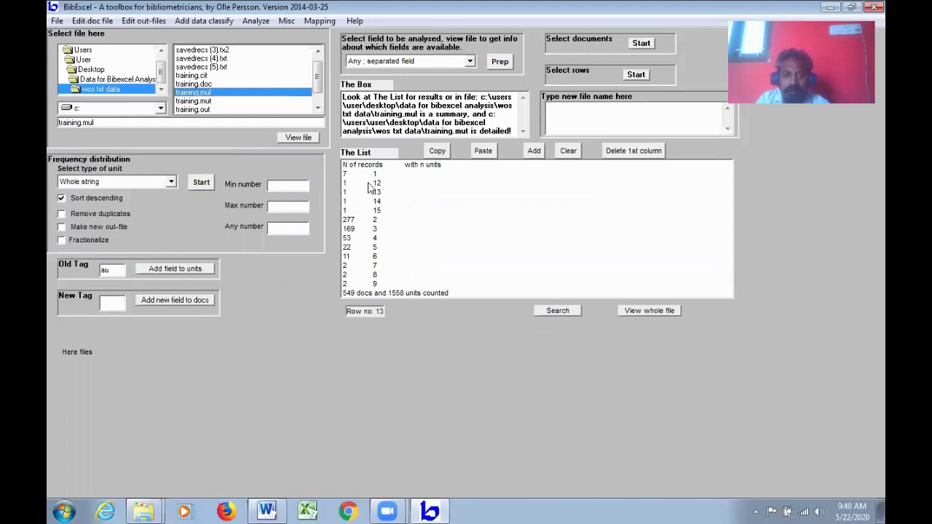
Step: Copy the complete units-per-record list and paste it into a blank Excel workbook starting at cell E2
{"action": "left_click_drag", "start_coordinate": [374, 169], "coordinate": [397, 289]}
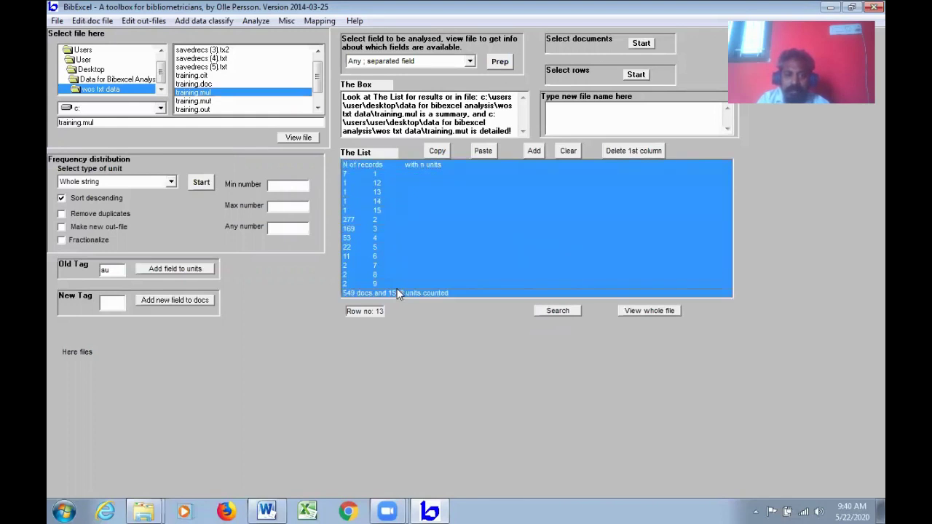
{"action": "left_click", "coordinate": [443, 155]}
{"action": "left_click", "coordinate": [492, 301]}
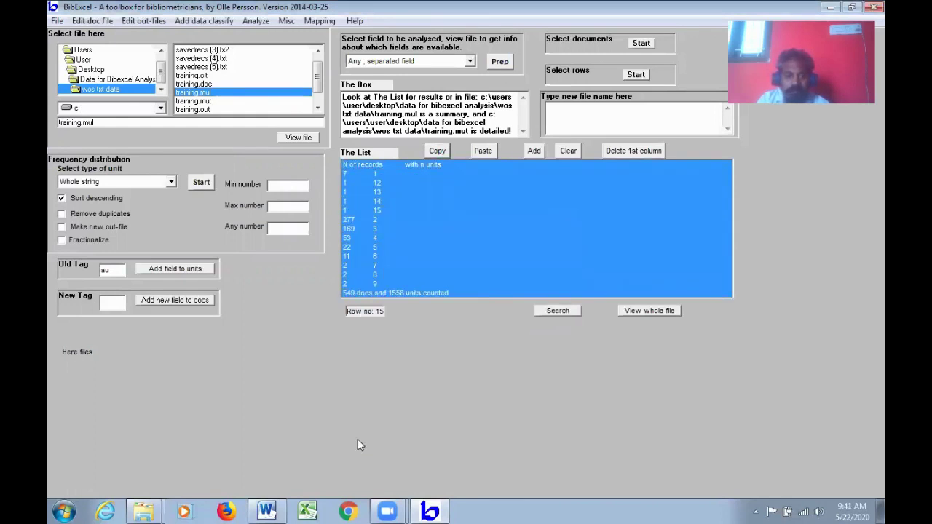
{"action": "left_click", "coordinate": [307, 512]}
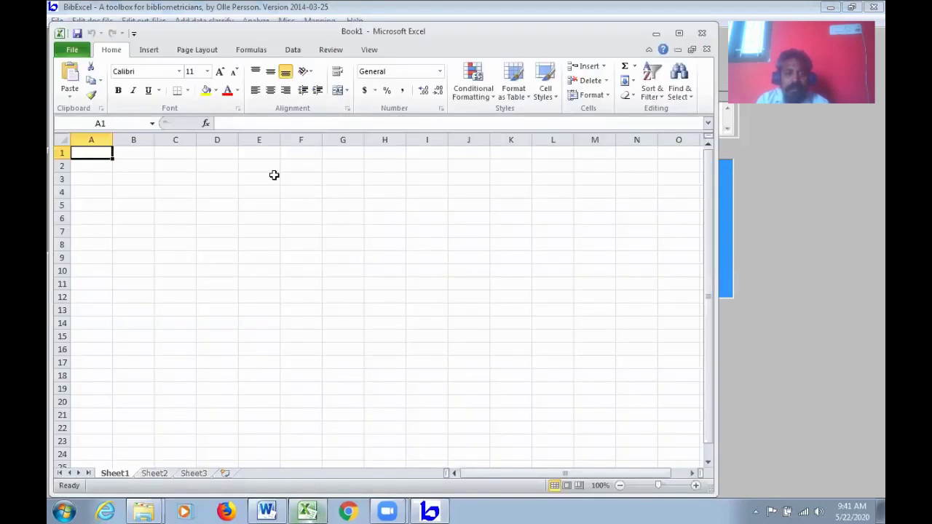
{"action": "left_click", "coordinate": [263, 169]}
{"action": "key", "text": "ctrl+v"}
{"action": "left_click", "coordinate": [400, 229]}
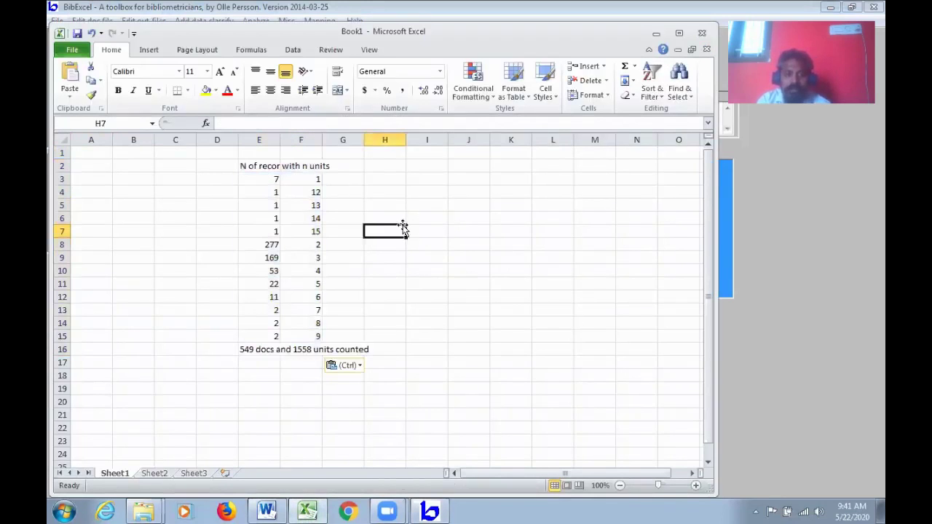
Step: Widen columns F and E so both table headers are fully readable, and check the first record and unit values
{"action": "left_click_drag", "start_coordinate": [322, 139], "coordinate": [421, 140]}
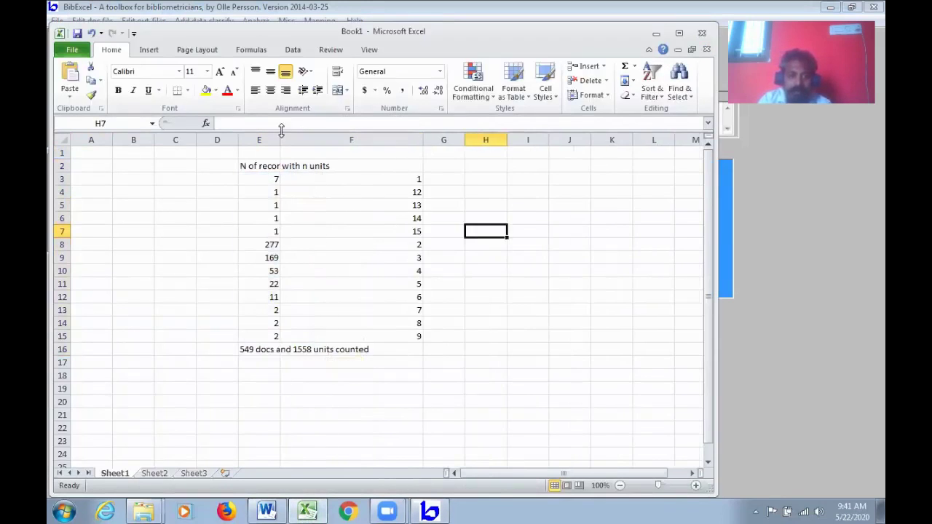
{"action": "left_click_drag", "start_coordinate": [280, 139], "coordinate": [333, 136]}
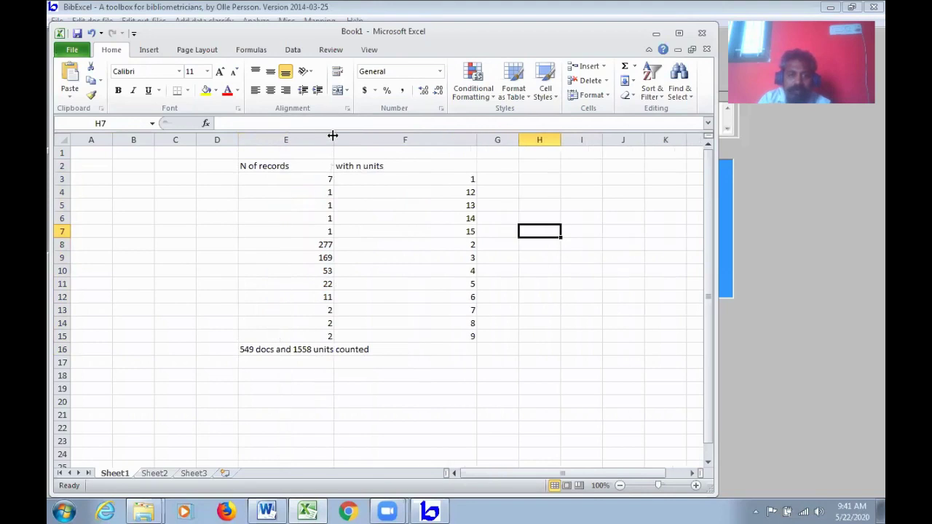
{"action": "left_click", "coordinate": [306, 178]}
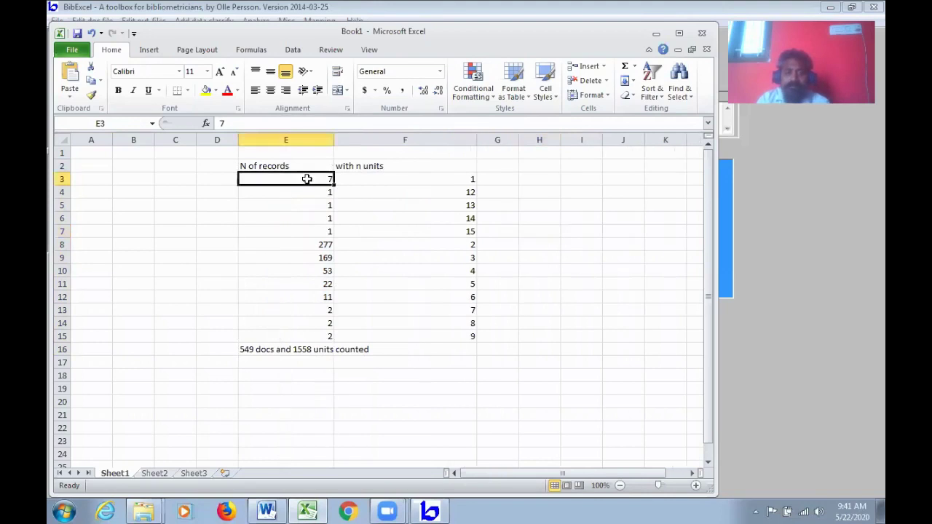
{"action": "left_click", "coordinate": [452, 191]}
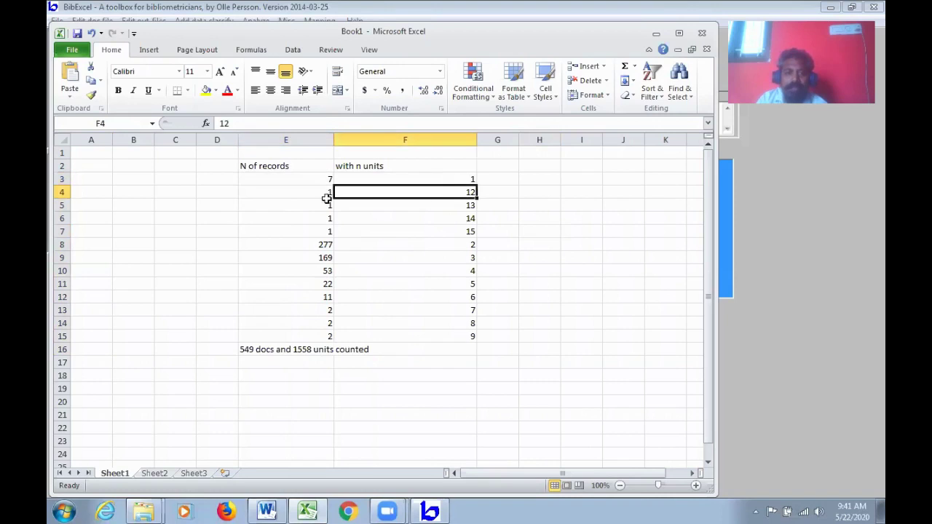
{"action": "left_click", "coordinate": [327, 198]}
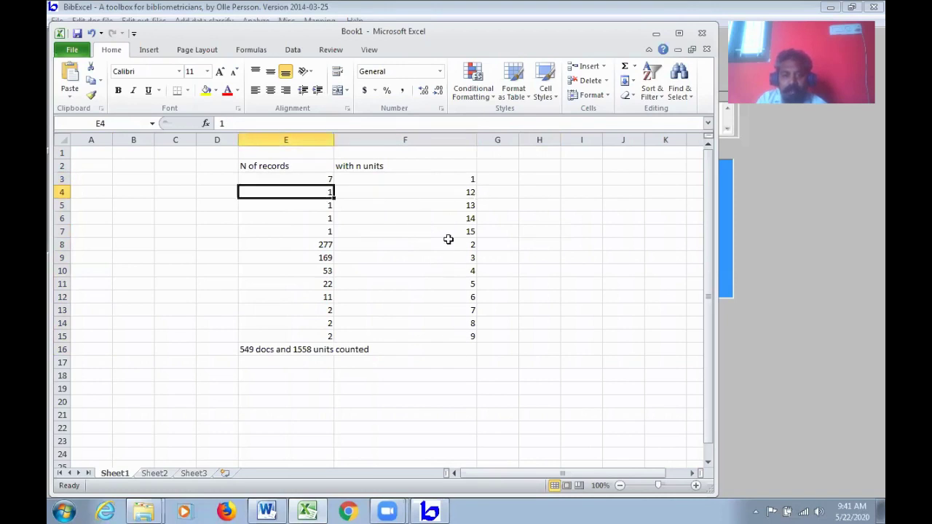
Step: Sort the units column F3:F15 from smallest to largest, expanding the selection to keep the record counts matched
{"action": "left_click_drag", "start_coordinate": [457, 180], "coordinate": [472, 337]}
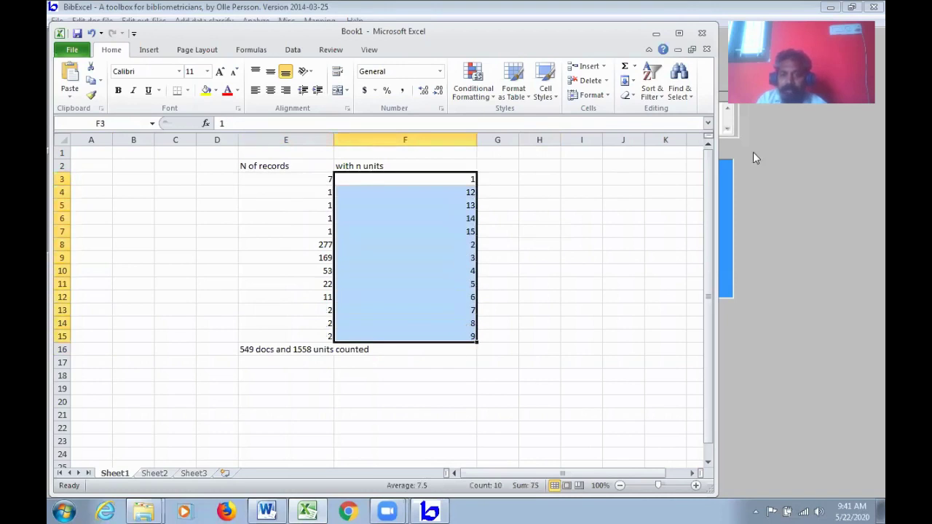
{"action": "left_click", "coordinate": [662, 101]}
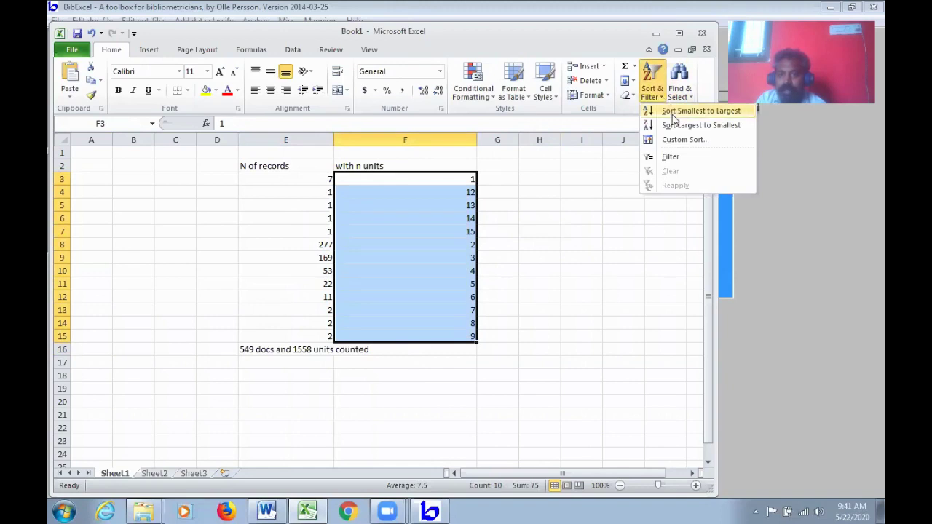
{"action": "left_click", "coordinate": [666, 111]}
{"action": "left_click", "coordinate": [300, 331]}
{"action": "left_click", "coordinate": [572, 256]}
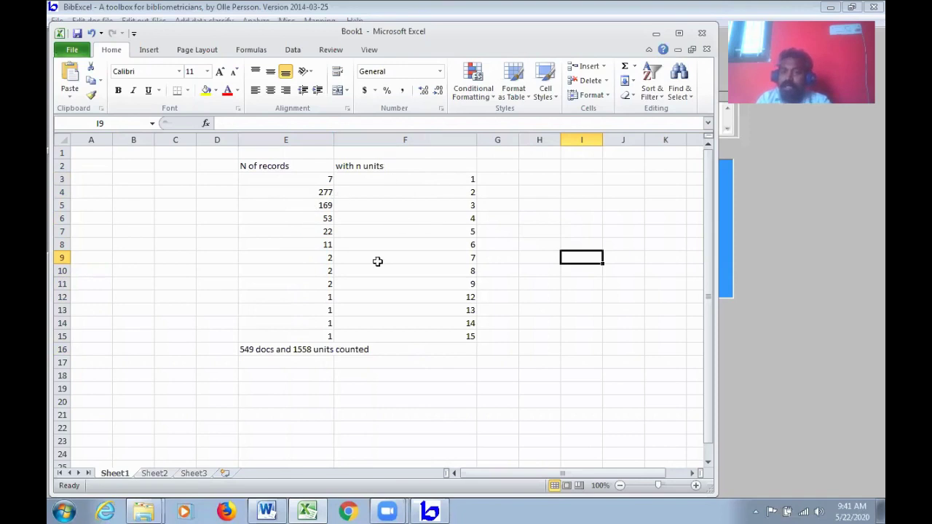
{"action": "left_click_drag", "start_coordinate": [453, 177], "coordinate": [467, 338]}
{"action": "left_click", "coordinate": [554, 341]}
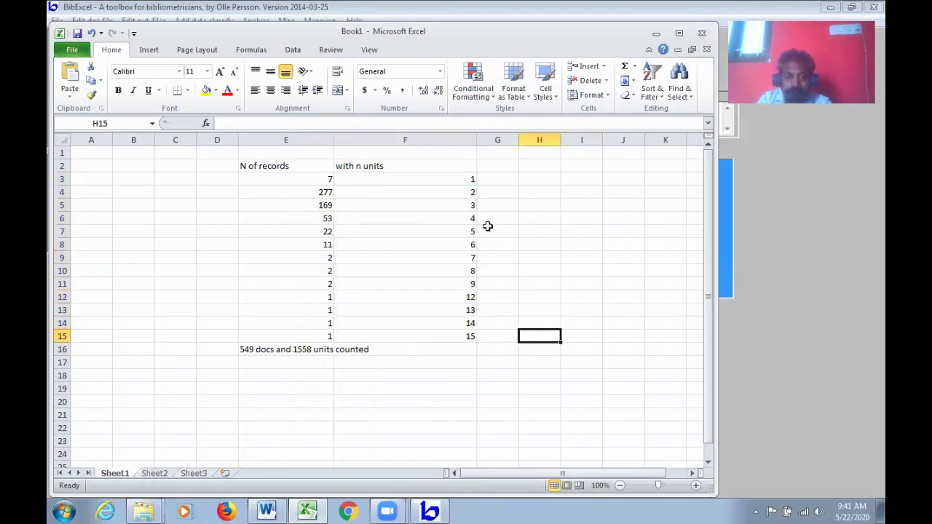
Step: Review the sorted record counts in E3:E15 and units in F3:F15, and return to the units-per-record list in BibExcel
{"action": "left_click_drag", "start_coordinate": [303, 178], "coordinate": [317, 335]}
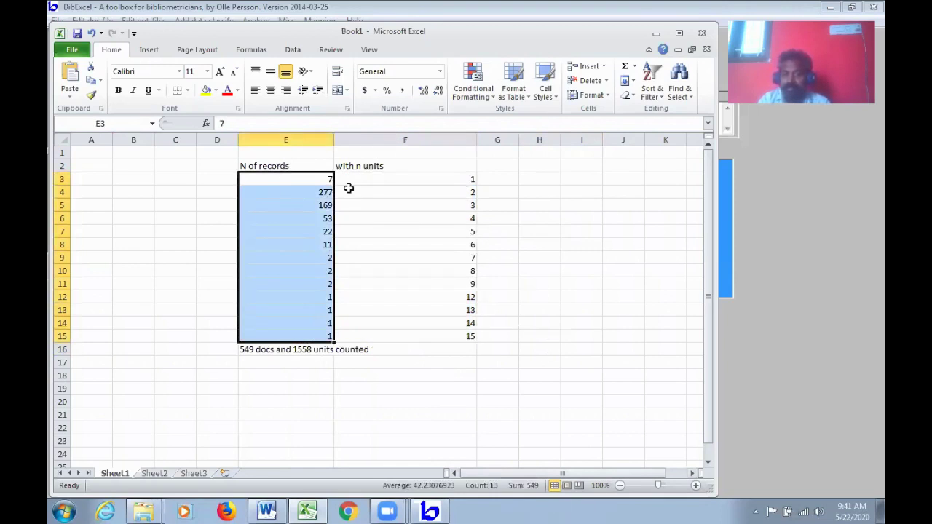
{"action": "left_click_drag", "start_coordinate": [456, 175], "coordinate": [456, 335]}
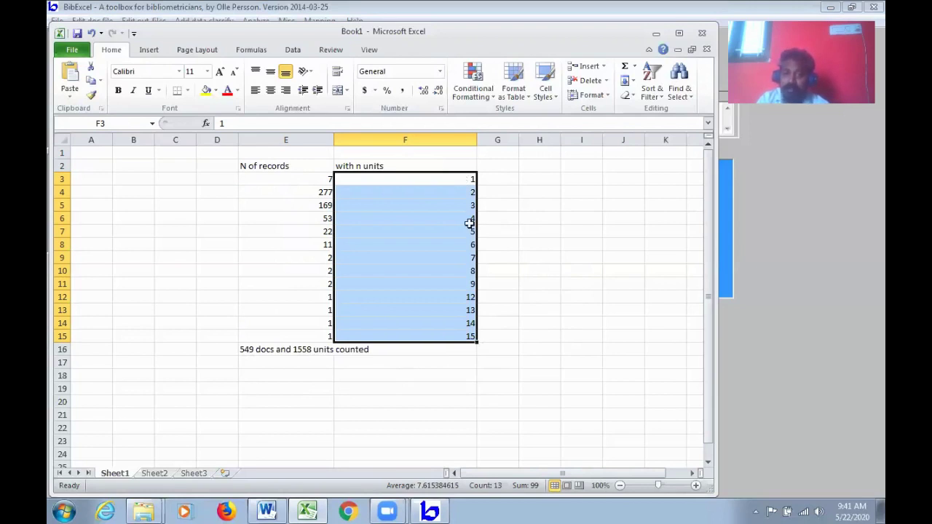
{"action": "left_click", "coordinate": [658, 34]}
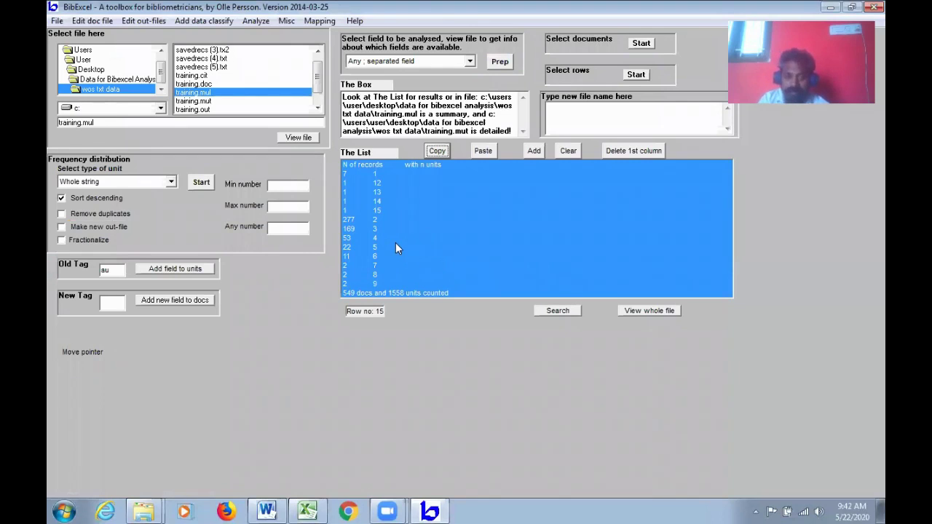
{"action": "left_click", "coordinate": [454, 202]}
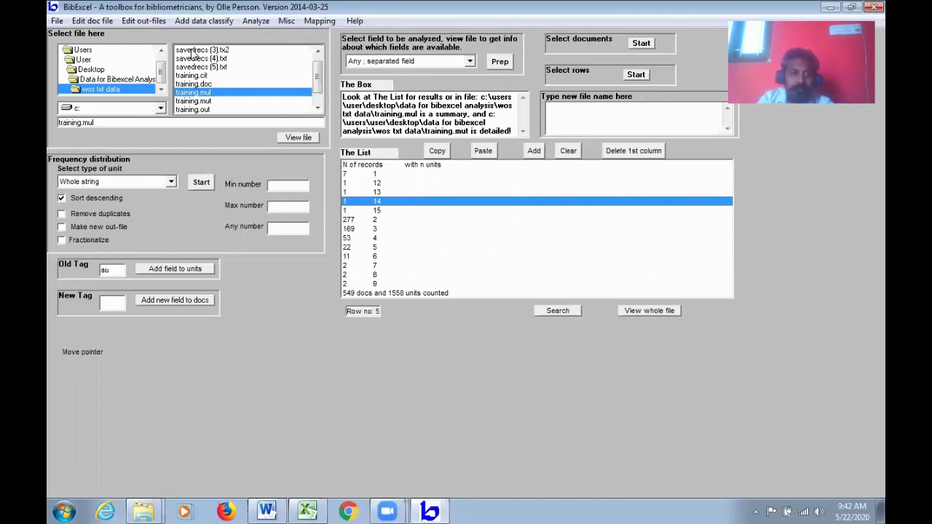
Step: View training.doc and locate the ID keyword field in the first record to see its tag and separator
{"action": "left_click", "coordinate": [206, 84]}
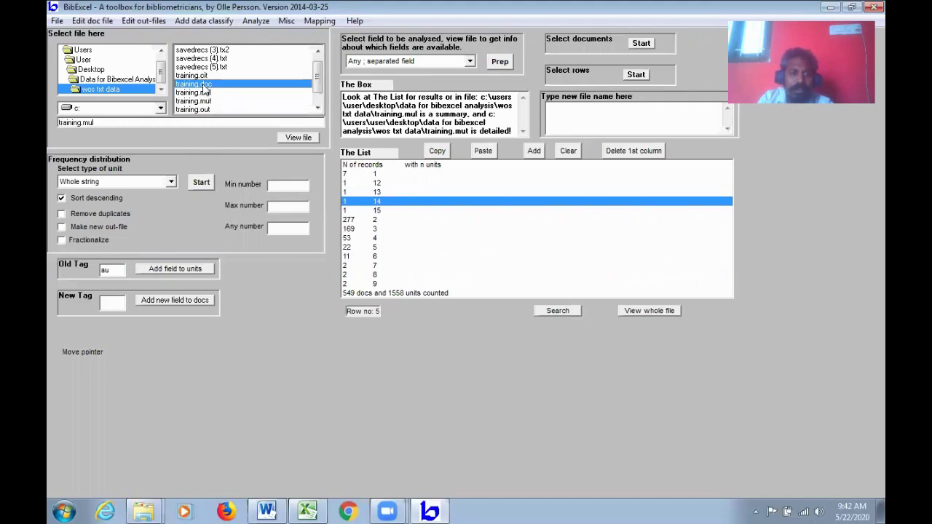
{"action": "left_click", "coordinate": [304, 141]}
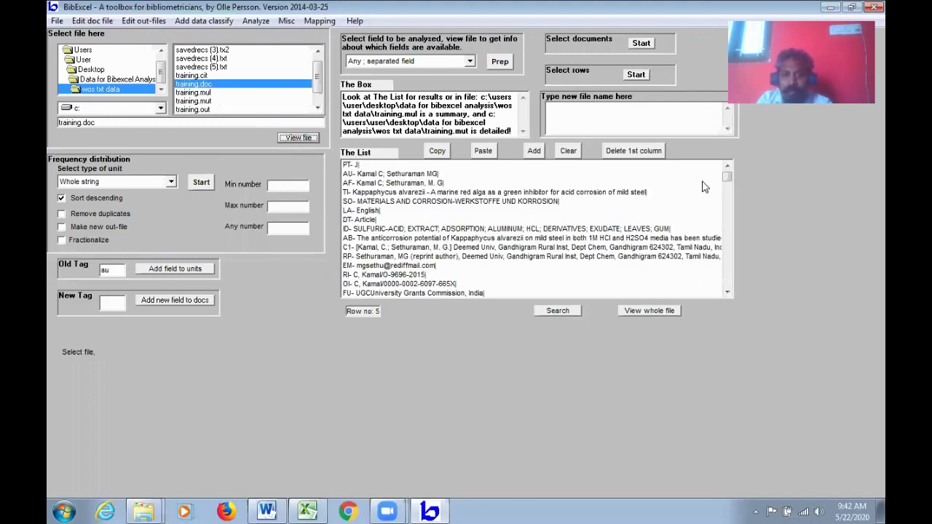
{"action": "left_click", "coordinate": [730, 293]}
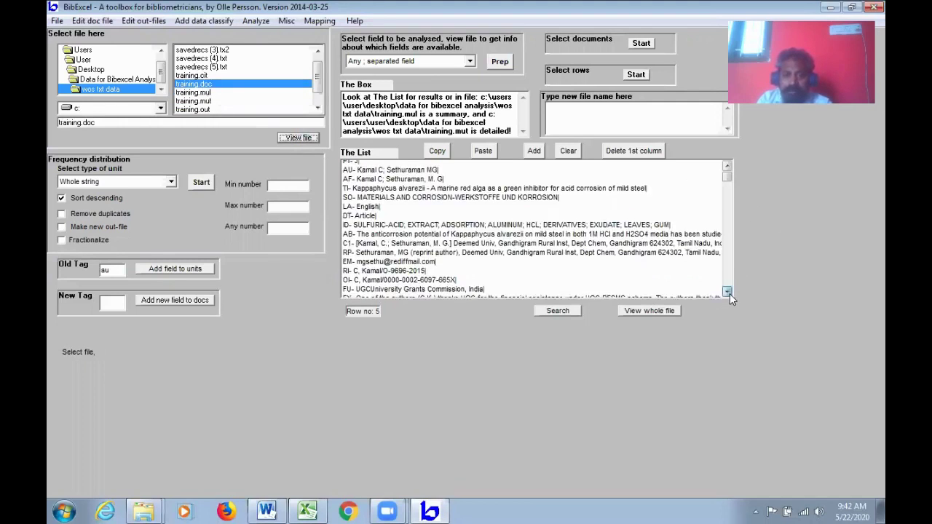
{"action": "left_click", "coordinate": [730, 293]}
{"action": "left_click", "coordinate": [729, 293]}
{"action": "left_click", "coordinate": [730, 293]}
{"action": "left_click", "coordinate": [730, 293]}
{"action": "left_click", "coordinate": [730, 294]}
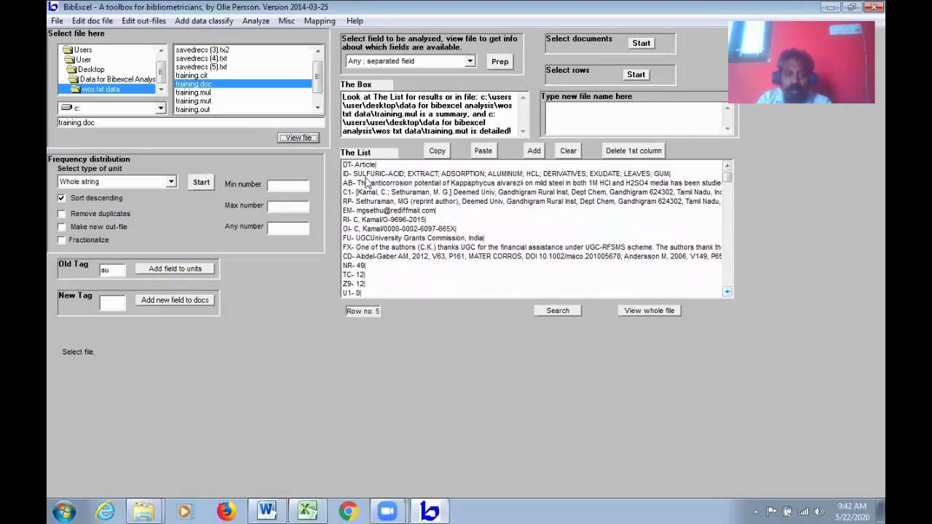
{"action": "left_click", "coordinate": [371, 178]}
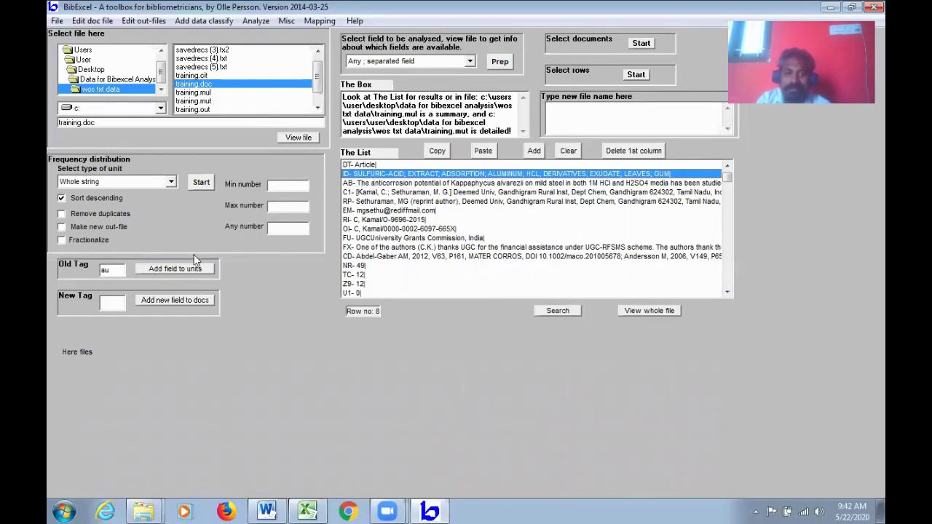
Step: Set the old tag to id and prepare training.doc as Any ; separated field, overwriting training.out without keeping the unit ordering
{"action": "double_click", "coordinate": [106, 270]}
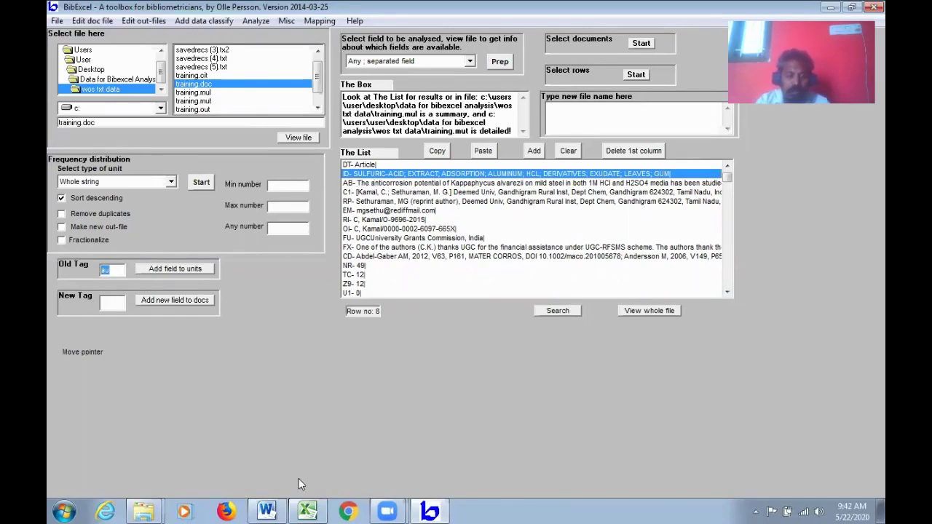
{"action": "type", "text": "id"}
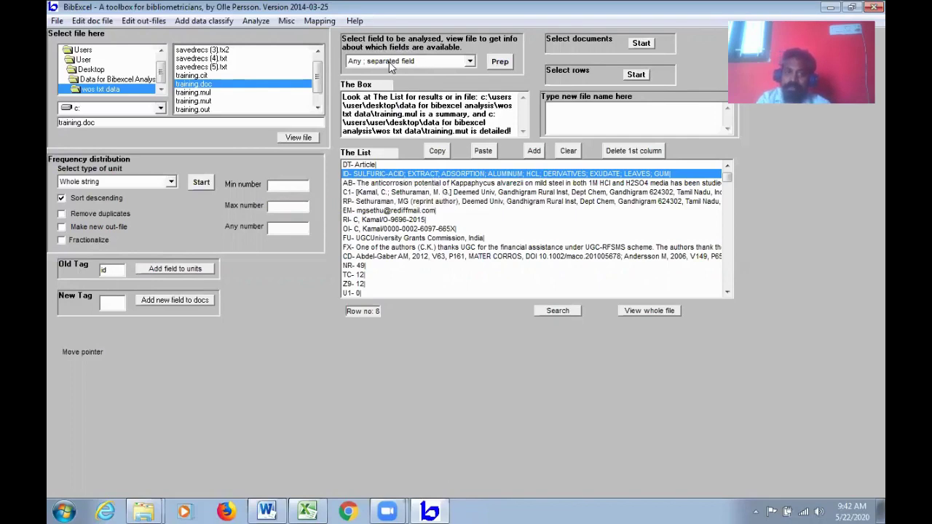
{"action": "left_click", "coordinate": [503, 66]}
{"action": "left_click", "coordinate": [528, 326]}
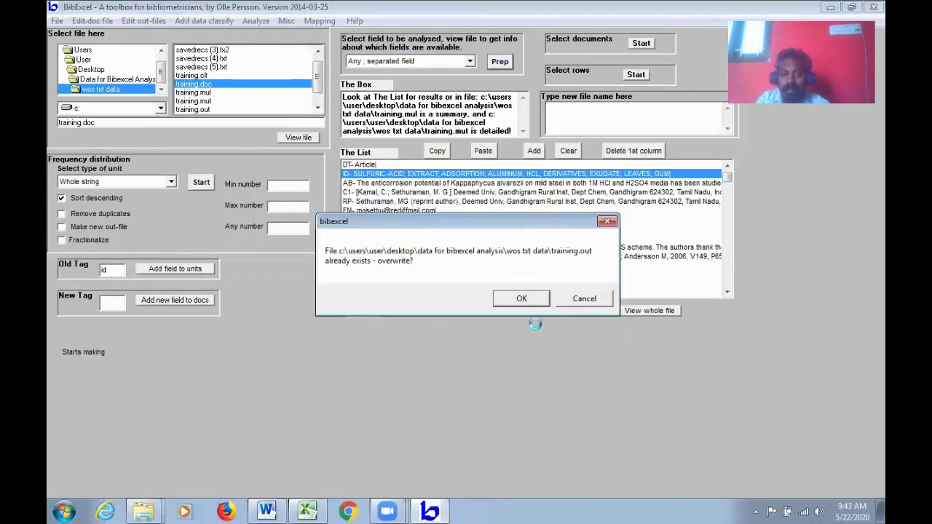
{"action": "left_click", "coordinate": [523, 299]}
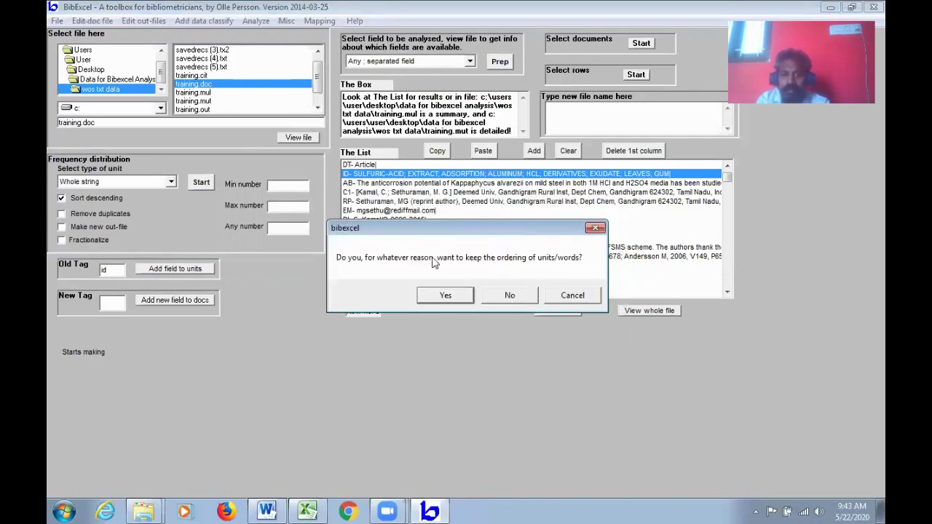
{"action": "left_click", "coordinate": [523, 297]}
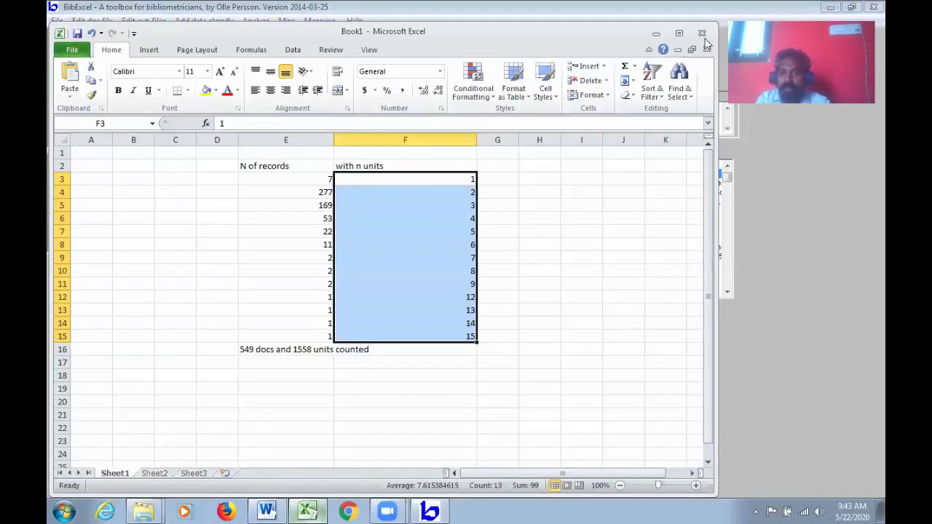
Step: Close the Book1 workbook in Excel without saving its changes
{"action": "left_click", "coordinate": [702, 33]}
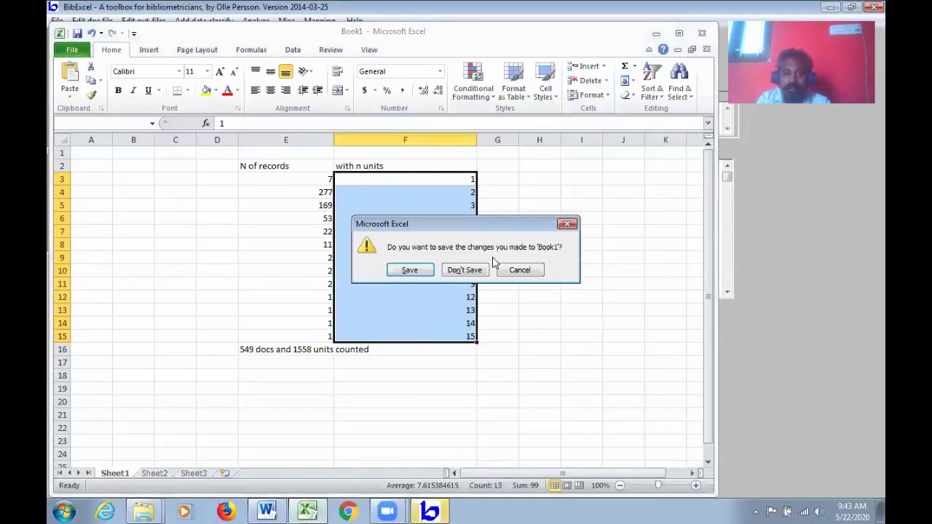
{"action": "left_click", "coordinate": [472, 273]}
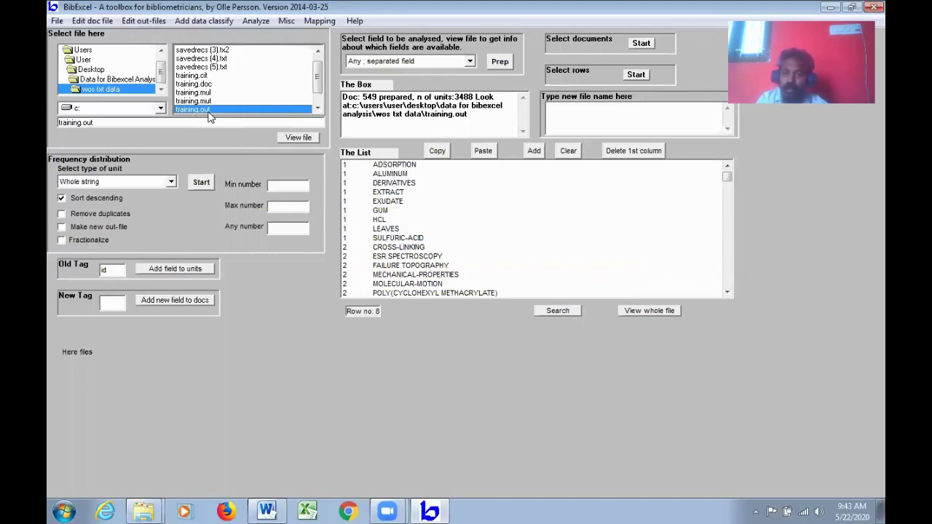
Step: Convert training.out to lower case with the Good for Cited reference strings option, and calculate the whole-string frequency distribution of training.low, sorted descending
{"action": "left_click", "coordinate": [142, 22]}
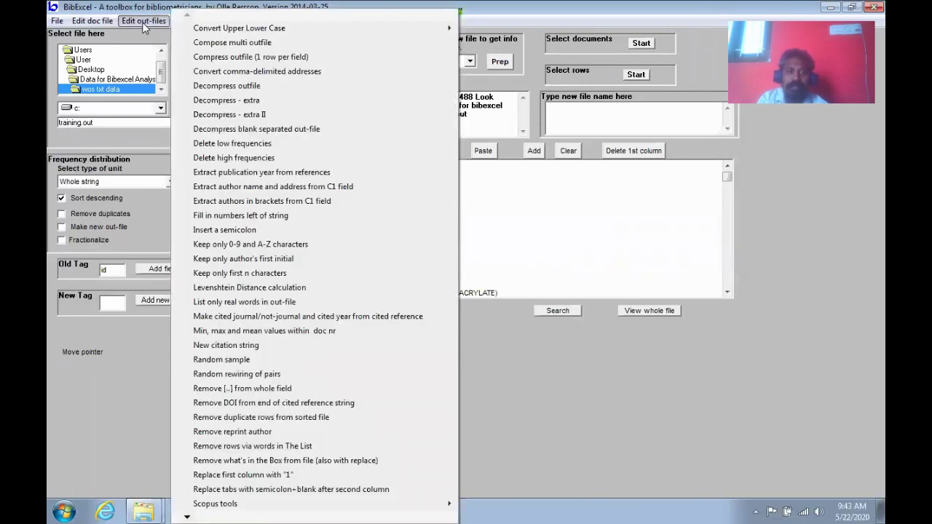
{"action": "mouse_move", "coordinate": [248, 29]}
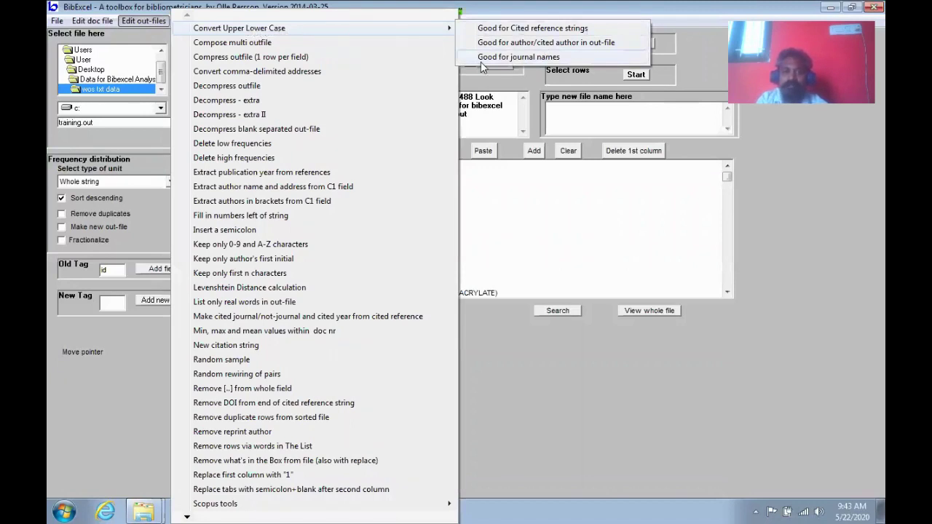
{"action": "left_click", "coordinate": [532, 29]}
{"action": "left_click", "coordinate": [498, 335]}
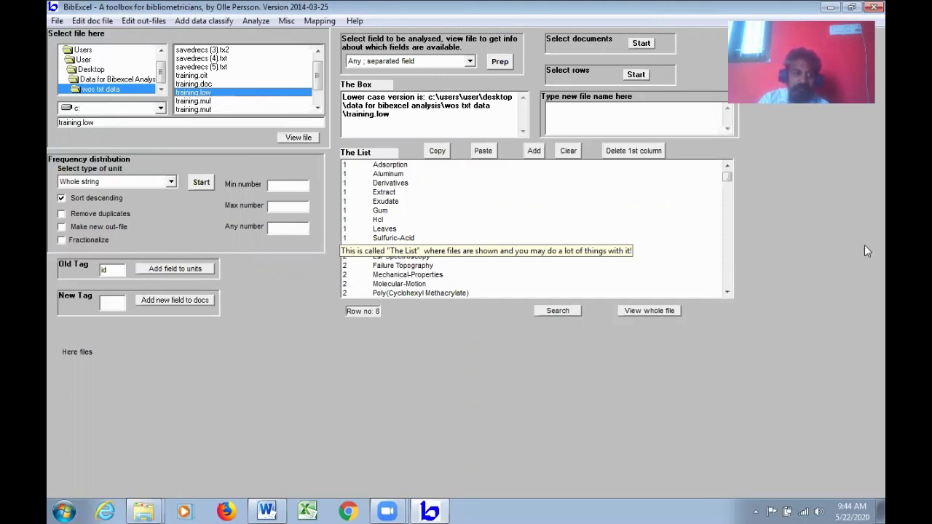
{"action": "left_click", "coordinate": [198, 184]}
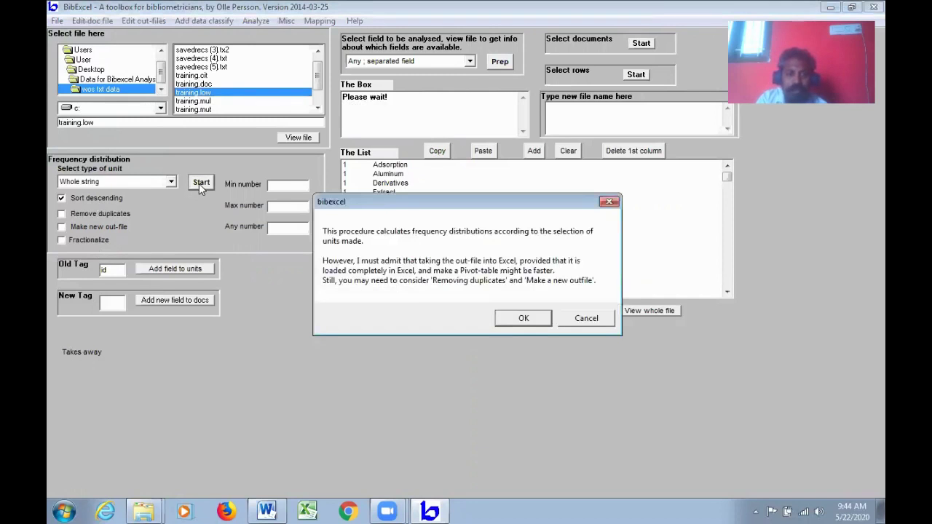
{"action": "left_click", "coordinate": [528, 316]}
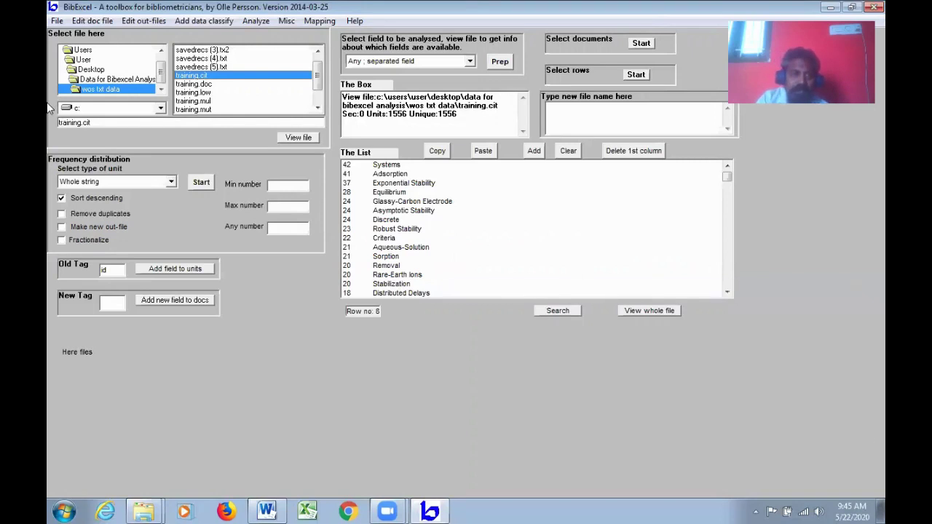
Step: Prepare the id field of training.doc again as Any ; separated field, overwriting training.out without keeping the unit ordering
{"action": "scroll", "coordinate": [191, 107], "scroll_direction": "up", "scroll_amount": 1}
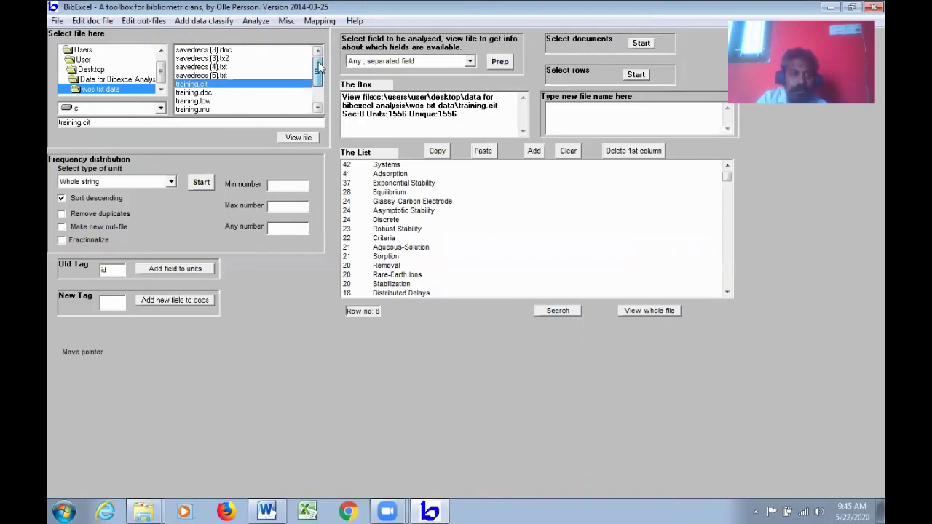
{"action": "left_click", "coordinate": [197, 93]}
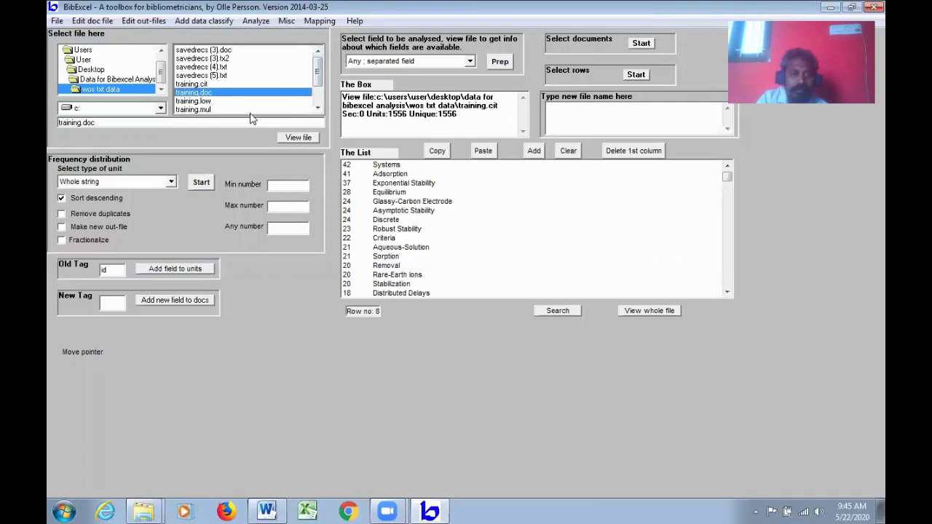
{"action": "left_click", "coordinate": [299, 138]}
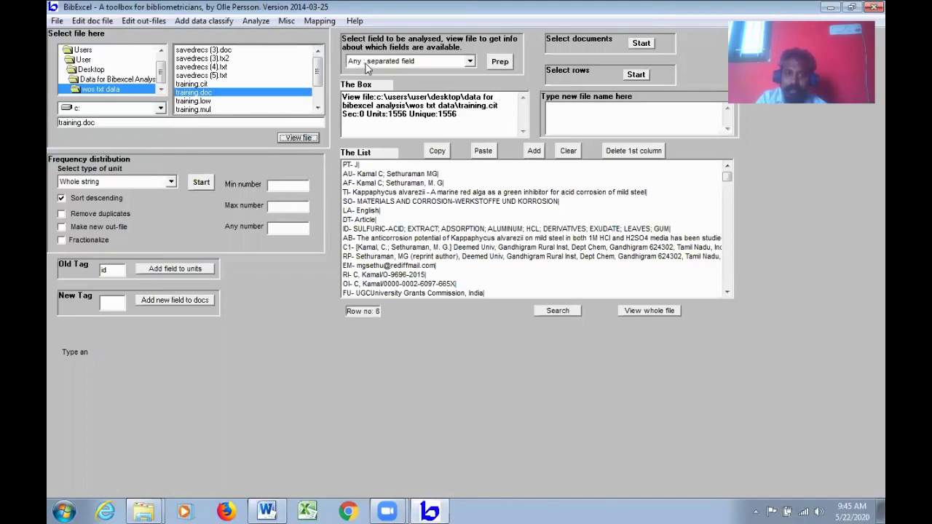
{"action": "left_click", "coordinate": [510, 65]}
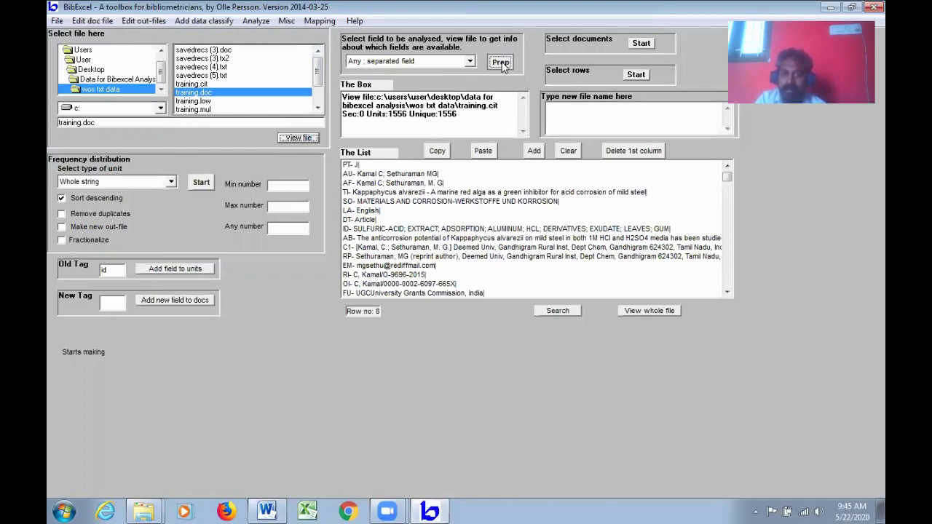
{"action": "left_click", "coordinate": [539, 322]}
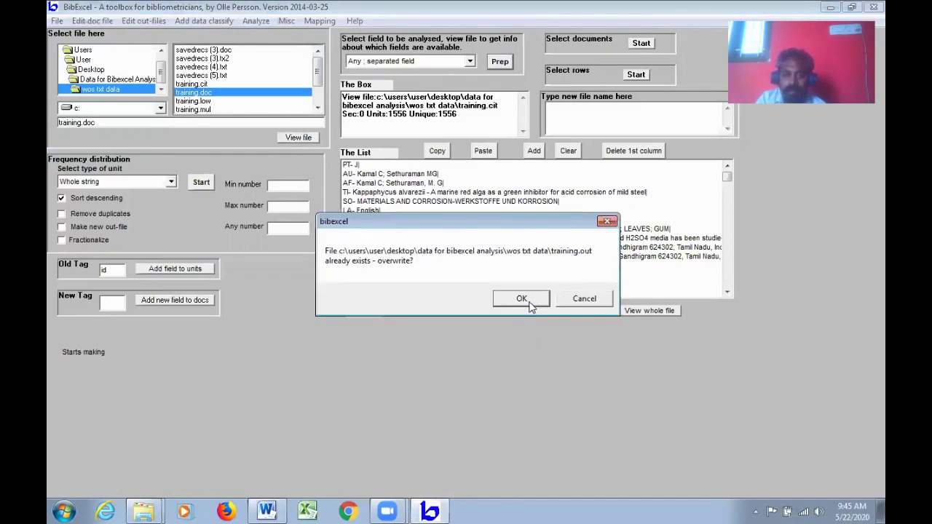
{"action": "left_click", "coordinate": [530, 301]}
{"action": "left_click", "coordinate": [514, 299]}
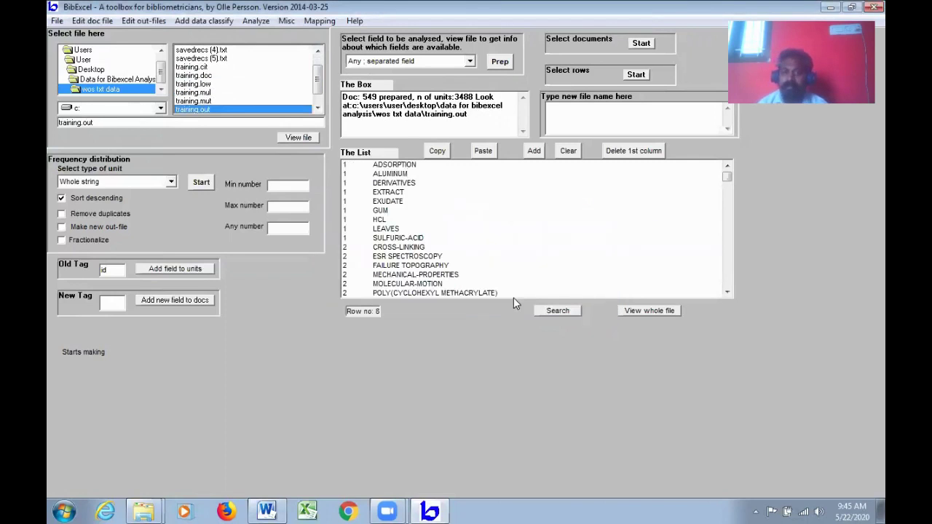
Step: Convert the regenerated training.out to lower case using Good for Cited reference strings, overwriting training.low
{"action": "left_click", "coordinate": [144, 20]}
{"action": "mouse_move", "coordinate": [236, 29]}
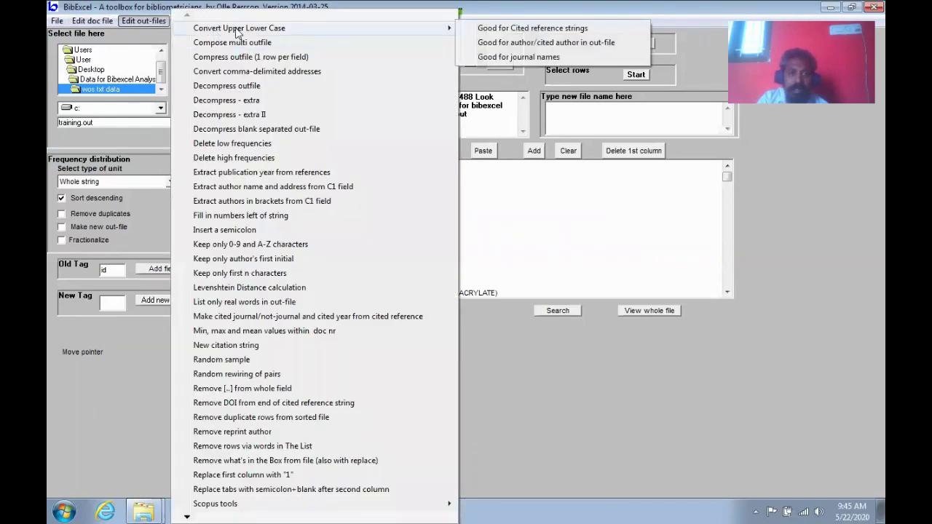
{"action": "left_click", "coordinate": [542, 28]}
{"action": "left_click", "coordinate": [508, 343]}
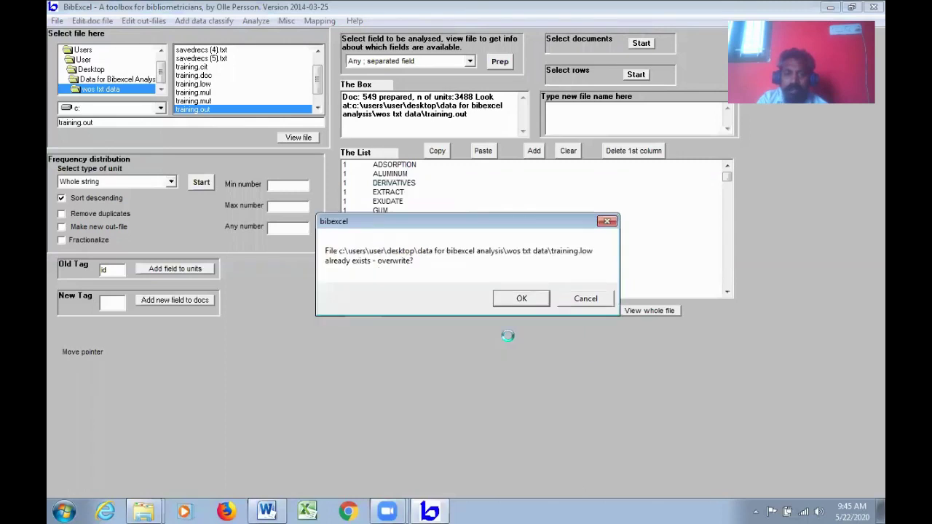
{"action": "left_click", "coordinate": [513, 299]}
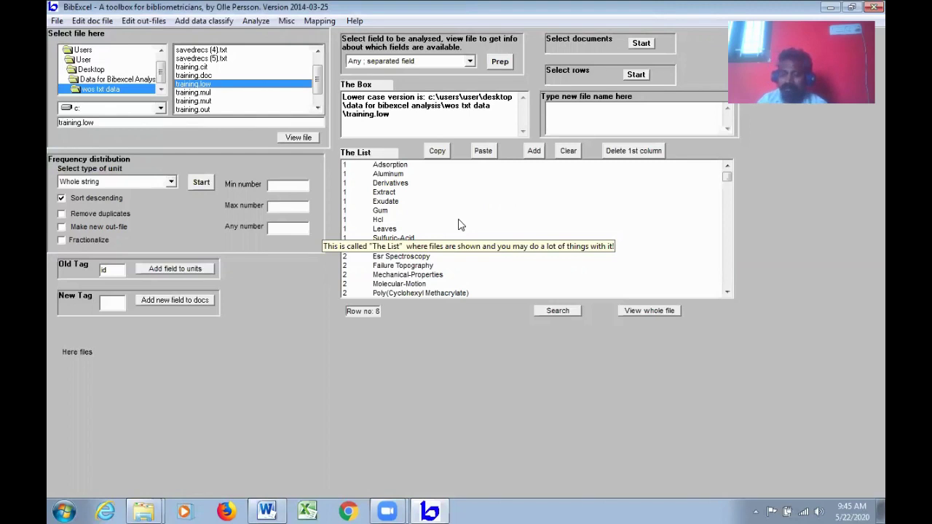
Step: Run the Units per record analysis on training.low to count keywords per document
{"action": "left_click", "coordinate": [260, 25]}
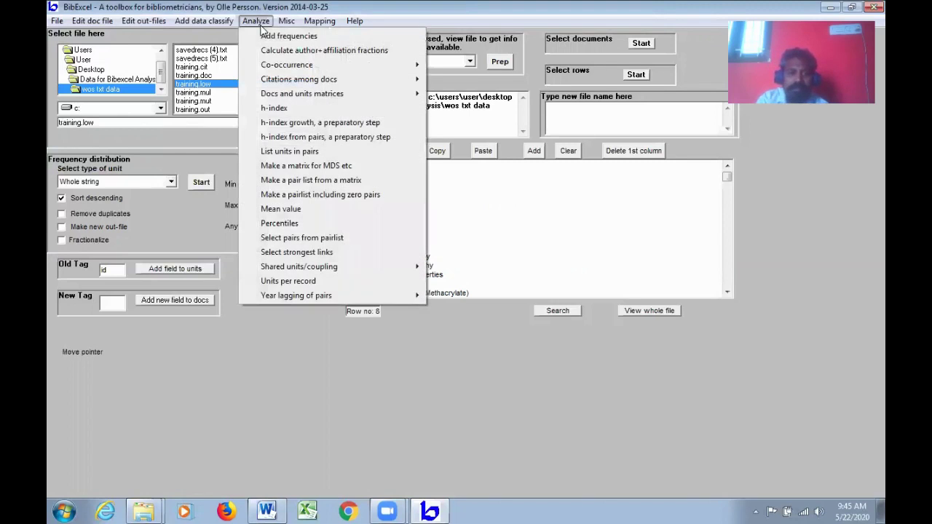
{"action": "left_click", "coordinate": [301, 281]}
{"action": "left_click", "coordinate": [526, 306]}
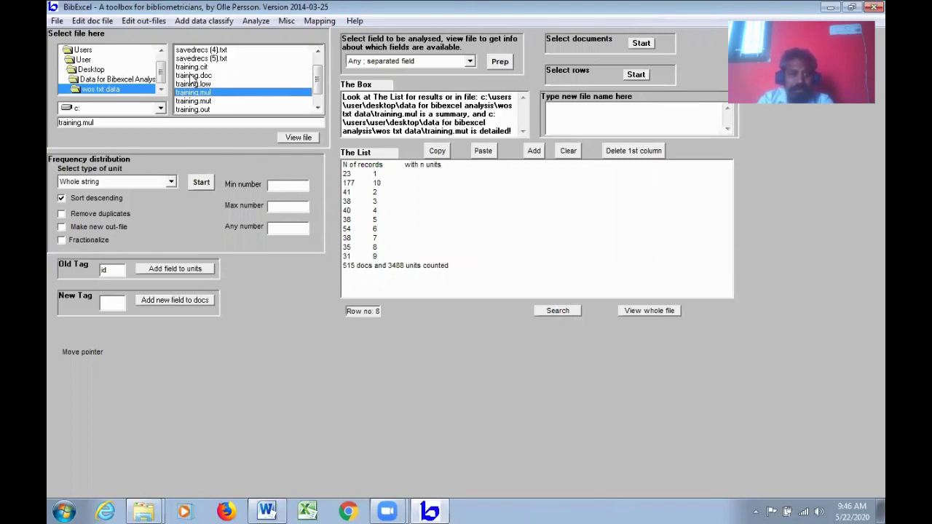
Step: Open training.doc and examine the field tags of the first record through to the SC research area line
{"action": "left_click", "coordinate": [188, 77]}
{"action": "left_click", "coordinate": [305, 139]}
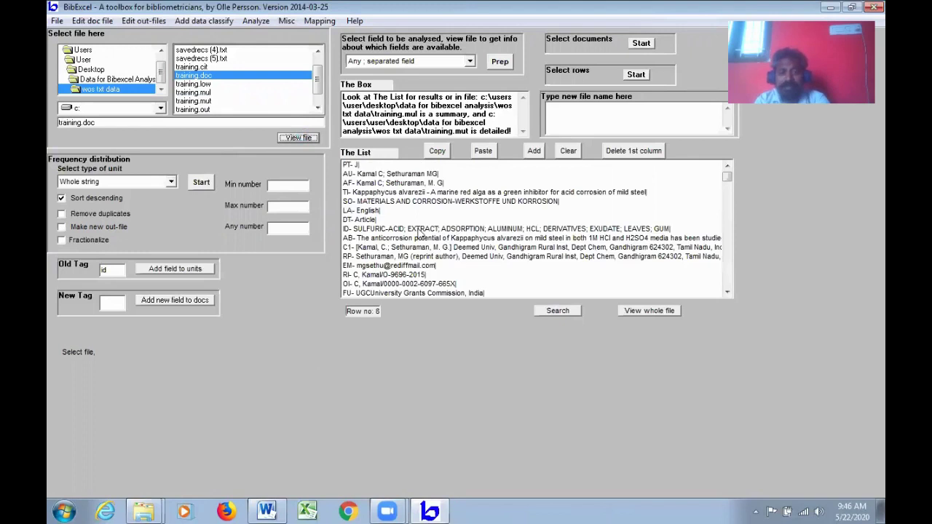
{"action": "left_click", "coordinate": [727, 292]}
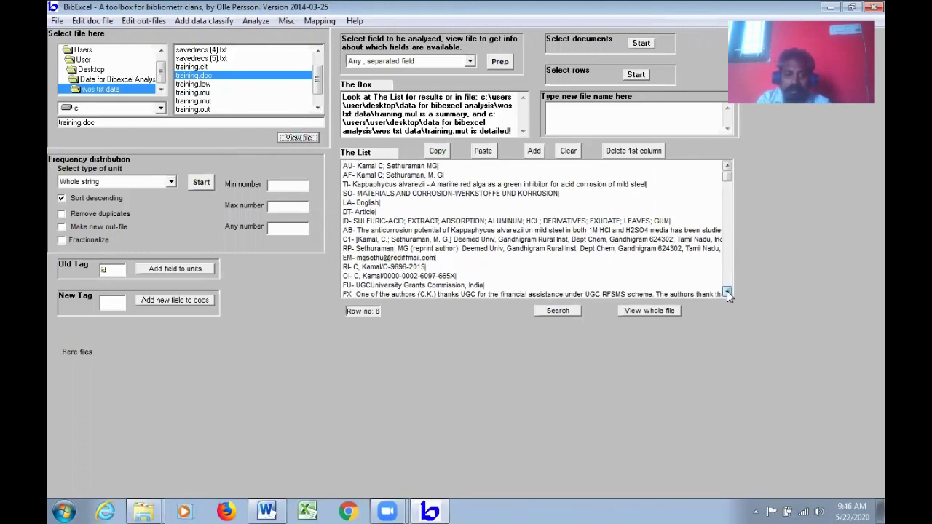
{"action": "left_click", "coordinate": [727, 292]}
{"action": "left_click", "coordinate": [727, 292]}
{"action": "left_click", "coordinate": [727, 292]}
{"action": "left_click", "coordinate": [727, 292]}
{"action": "left_click", "coordinate": [727, 292]}
{"action": "left_click", "coordinate": [726, 292]}
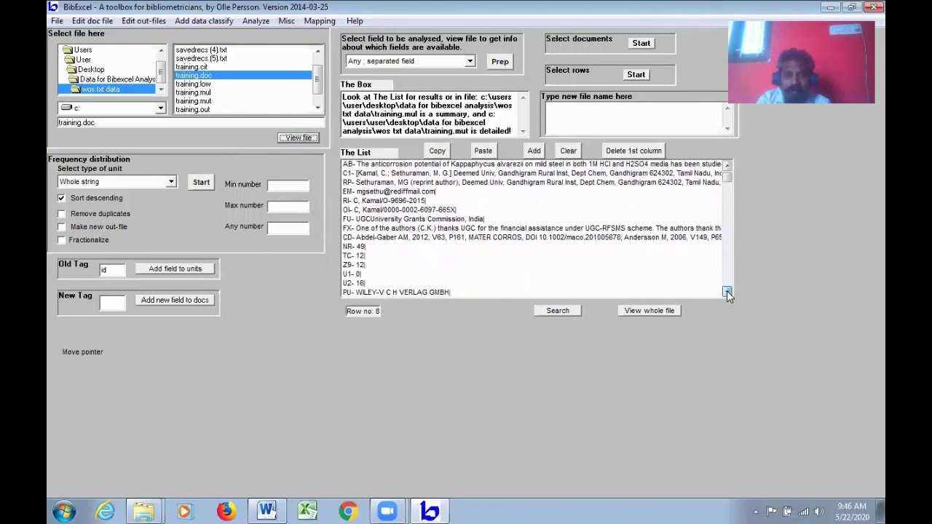
{"action": "left_click", "coordinate": [727, 292]}
{"action": "left_click", "coordinate": [727, 292]}
{"action": "left_click", "coordinate": [727, 292]}
{"action": "left_click", "coordinate": [727, 292]}
{"action": "left_click", "coordinate": [727, 292]}
{"action": "left_click", "coordinate": [727, 292]}
{"action": "left_click", "coordinate": [727, 292]}
{"action": "left_click", "coordinate": [727, 292]}
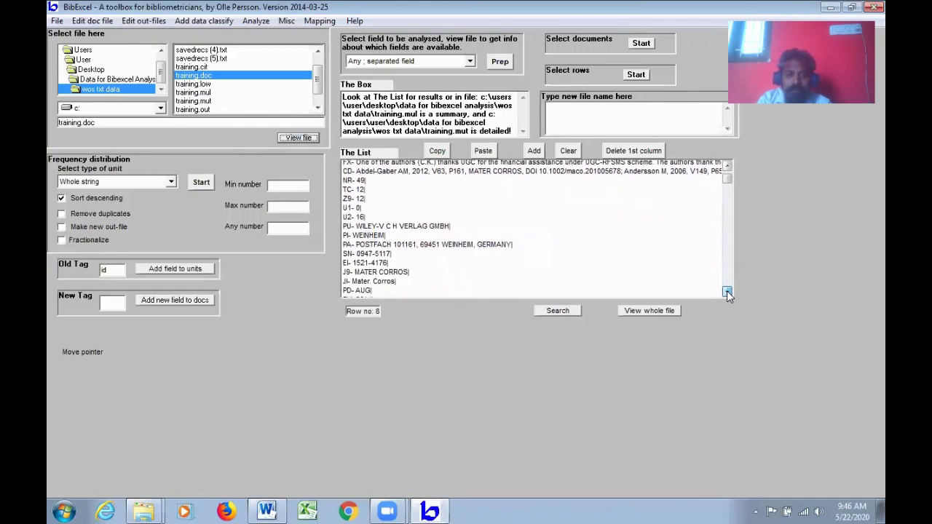
{"action": "left_click", "coordinate": [727, 292]}
{"action": "left_click", "coordinate": [726, 292]}
{"action": "left_click", "coordinate": [727, 292]}
{"action": "left_click", "coordinate": [727, 292]}
{"action": "left_click", "coordinate": [727, 292]}
{"action": "left_click", "coordinate": [727, 292]}
{"action": "left_click", "coordinate": [727, 292]}
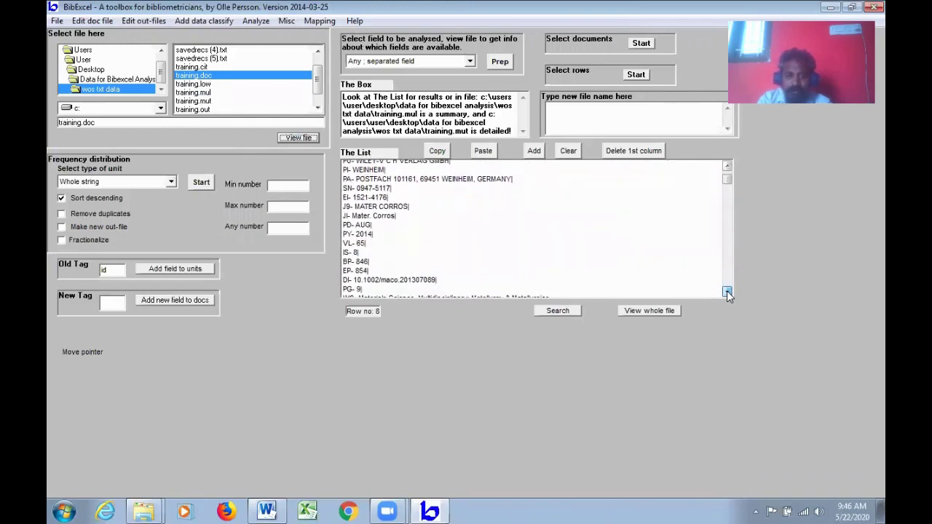
{"action": "left_click", "coordinate": [726, 293]}
{"action": "scroll", "coordinate": [727, 290], "scroll_direction": "down", "scroll_amount": 3}
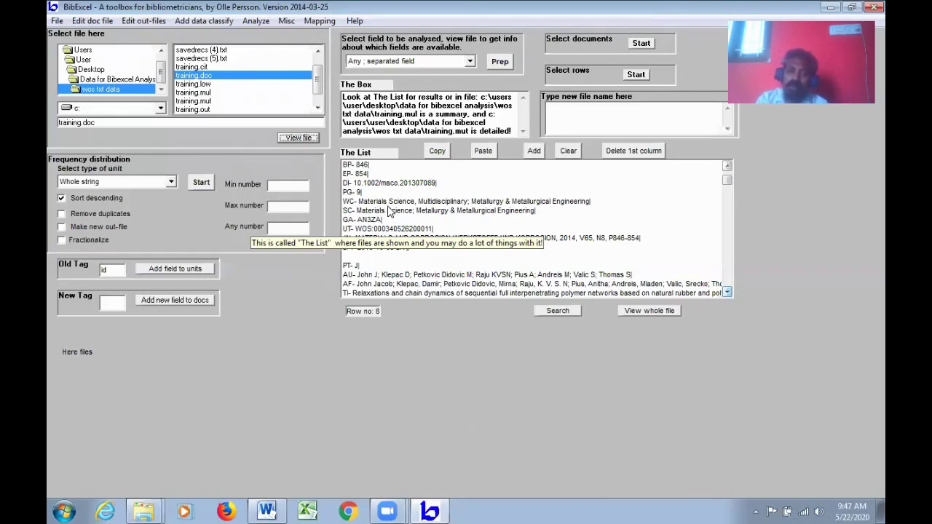
{"action": "left_click", "coordinate": [399, 211]}
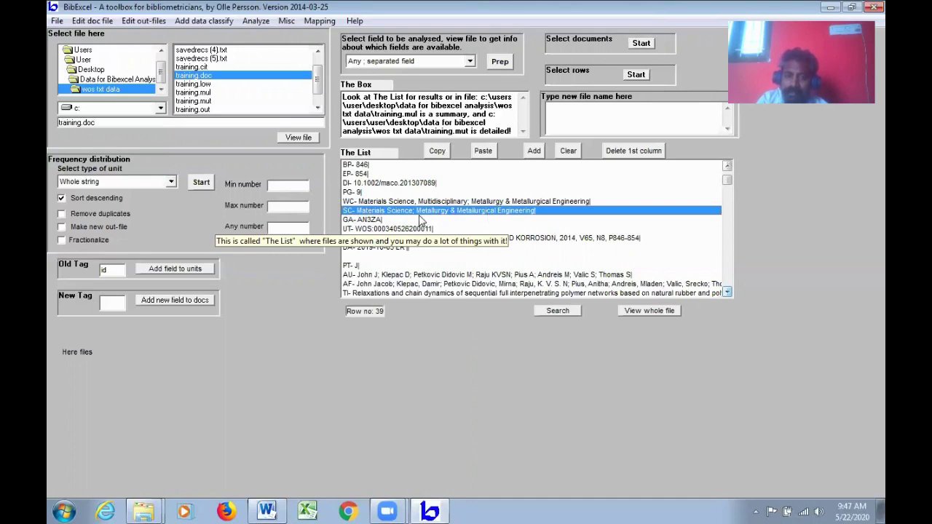
Step: Prepare the sc field as Any ; separated field, overwriting training.out without keeping unit ordering, and calculate its whole-string frequency distribution sorted descending
{"action": "left_click_drag", "start_coordinate": [118, 269], "coordinate": [94, 275]}
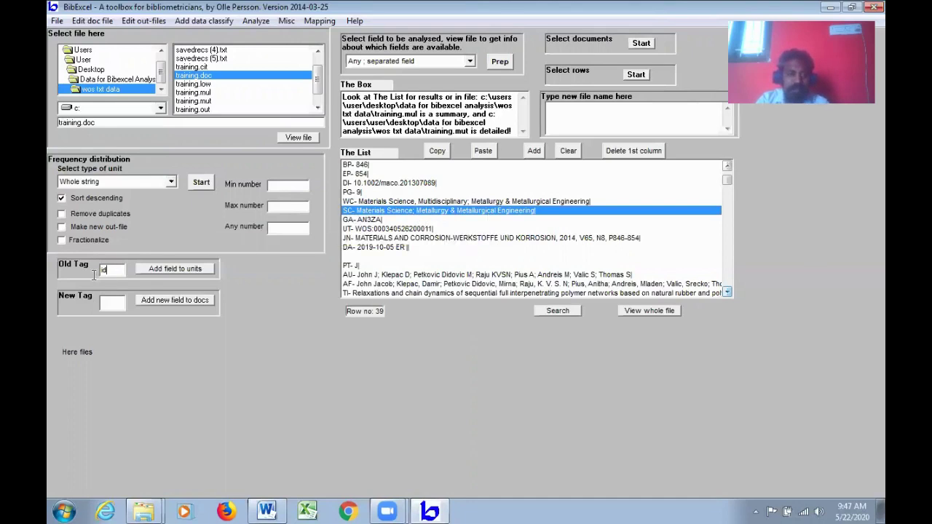
{"action": "type", "text": "sc"}
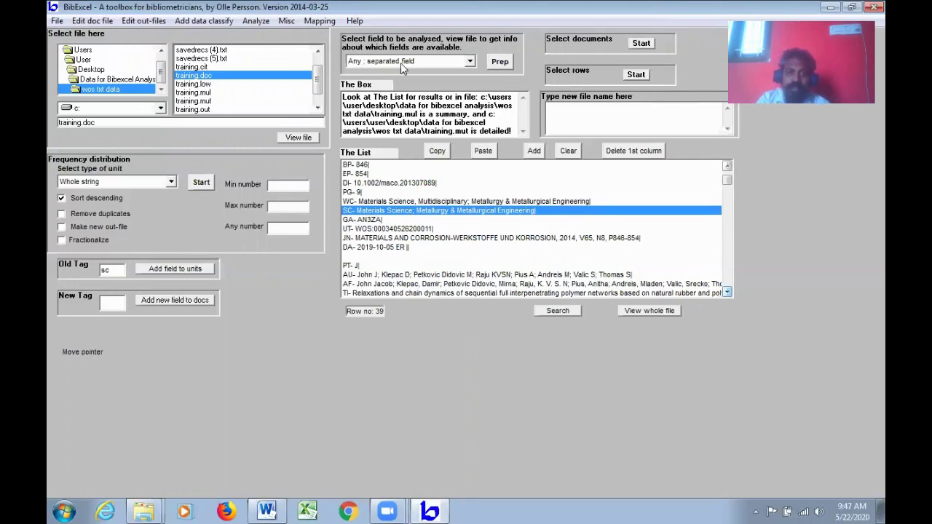
{"action": "left_click", "coordinate": [499, 62]}
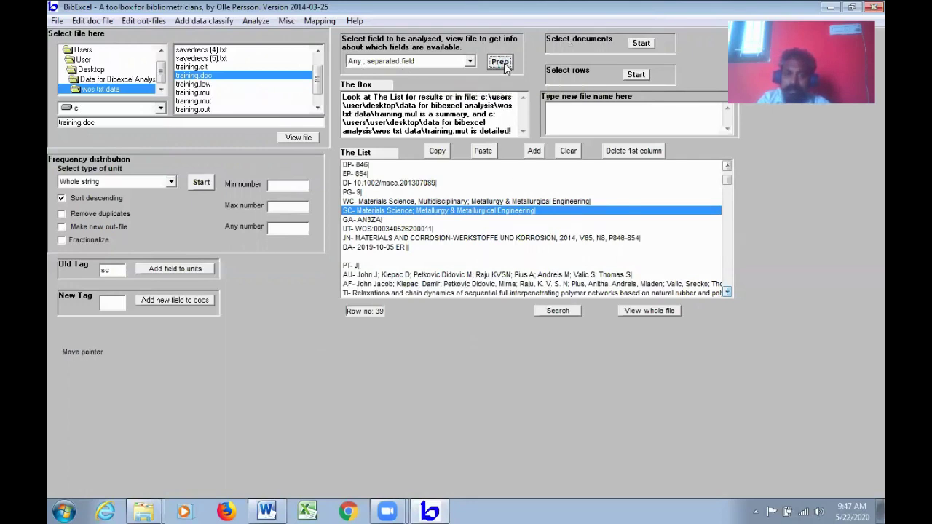
{"action": "left_click", "coordinate": [523, 324]}
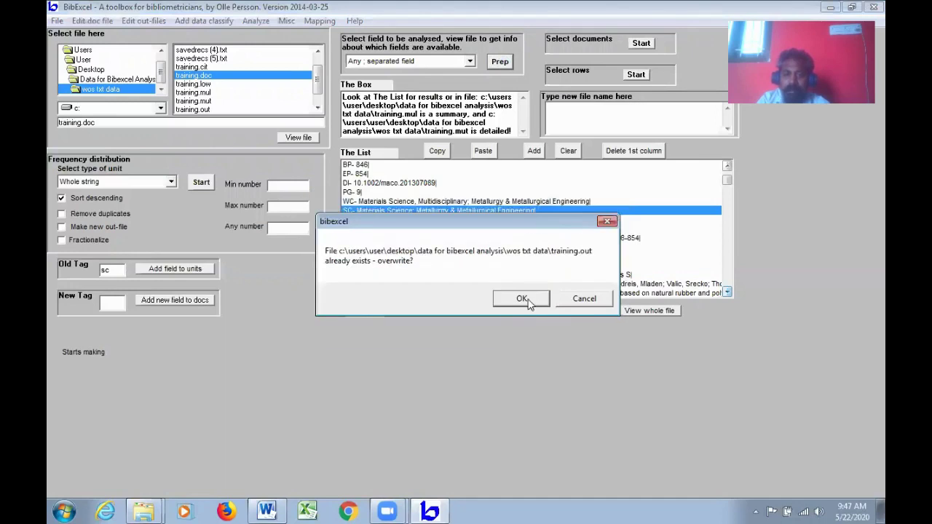
{"action": "left_click", "coordinate": [523, 299]}
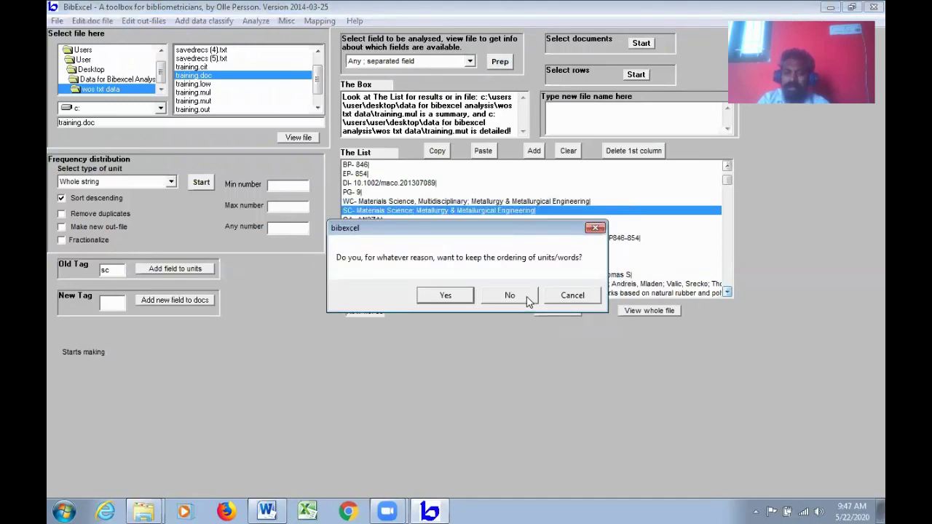
{"action": "left_click", "coordinate": [525, 299]}
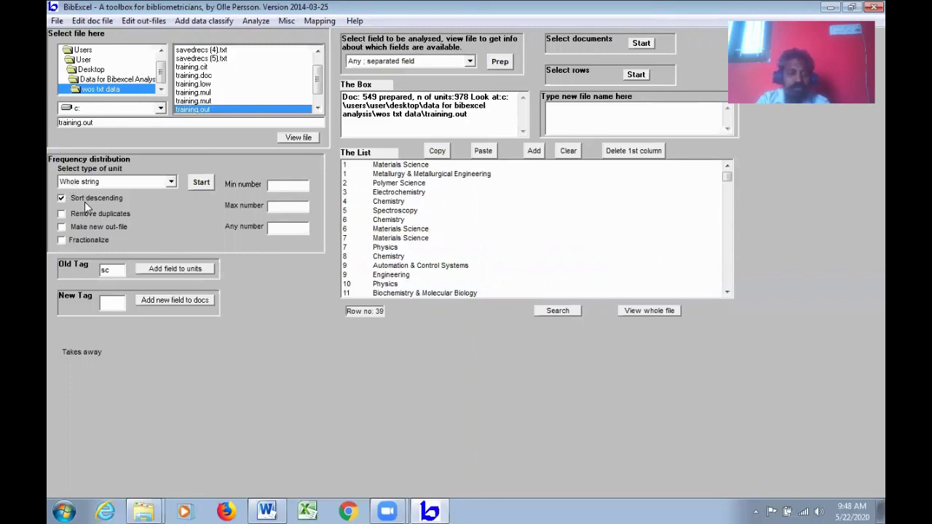
{"action": "left_click", "coordinate": [201, 183]}
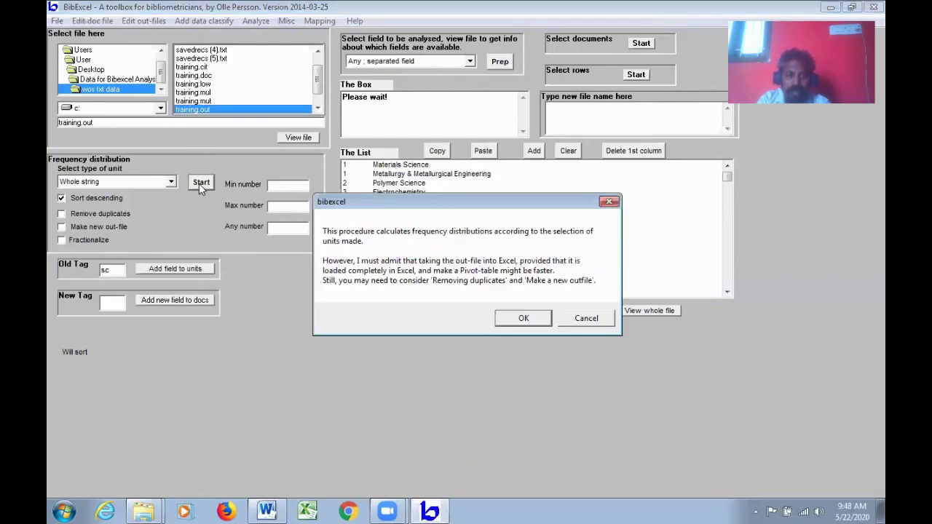
{"action": "left_click", "coordinate": [536, 318]}
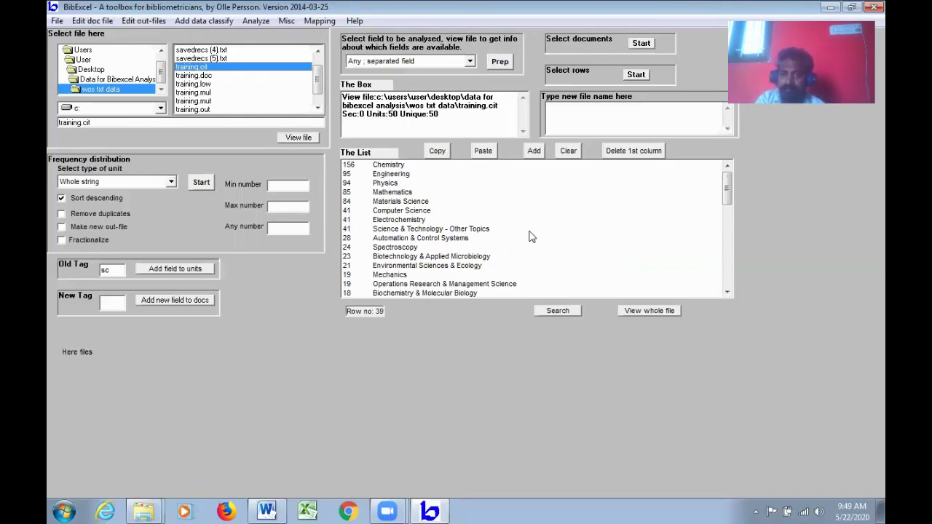
Step: View training.doc again and locate the FU funding line in the first record
{"action": "left_click", "coordinate": [497, 67]}
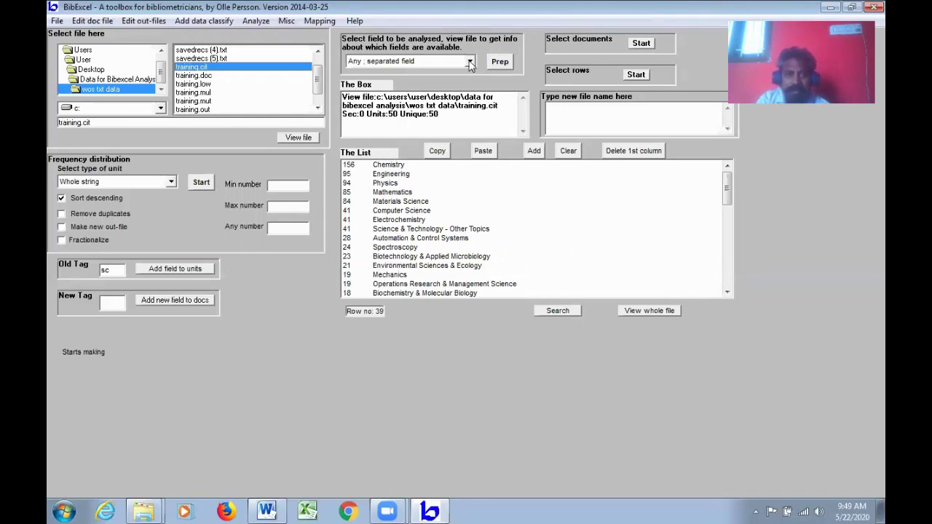
{"action": "left_click", "coordinate": [210, 76]}
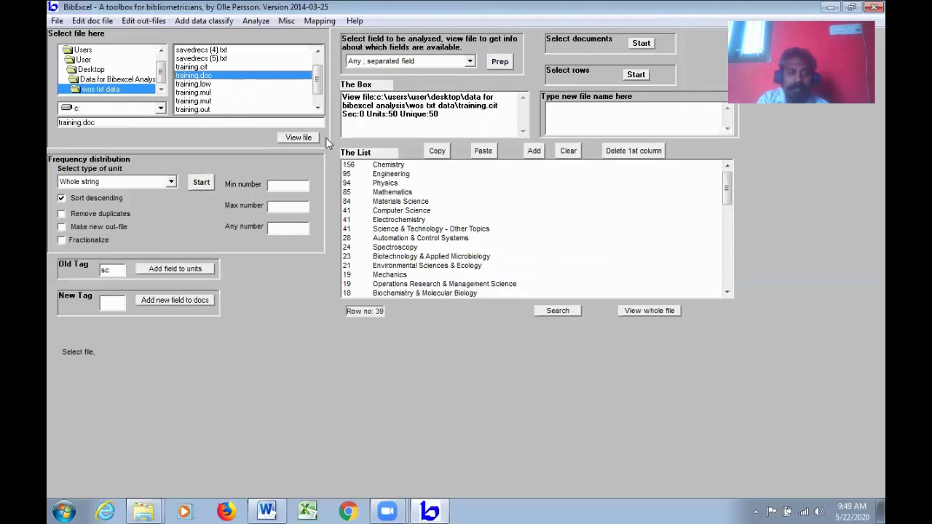
{"action": "left_click", "coordinate": [299, 137]}
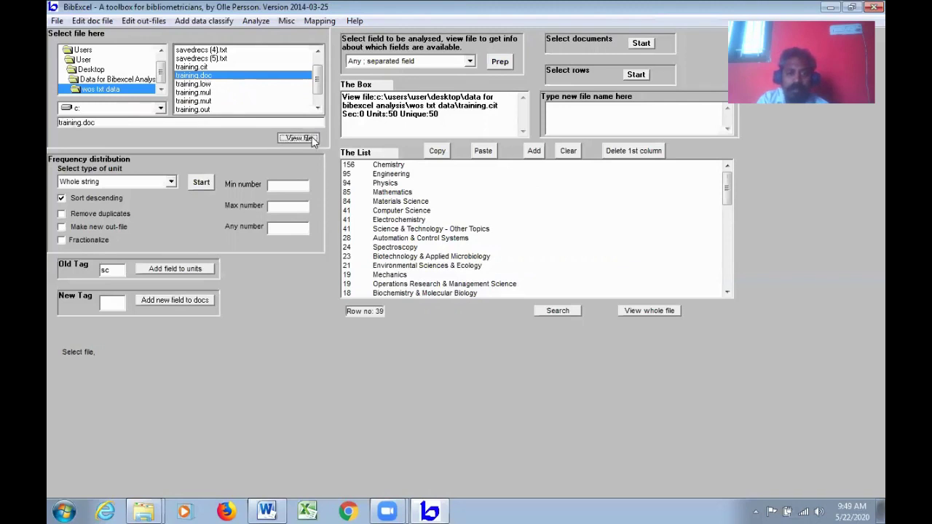
{"action": "left_click", "coordinate": [727, 292]}
{"action": "left_click", "coordinate": [726, 292]}
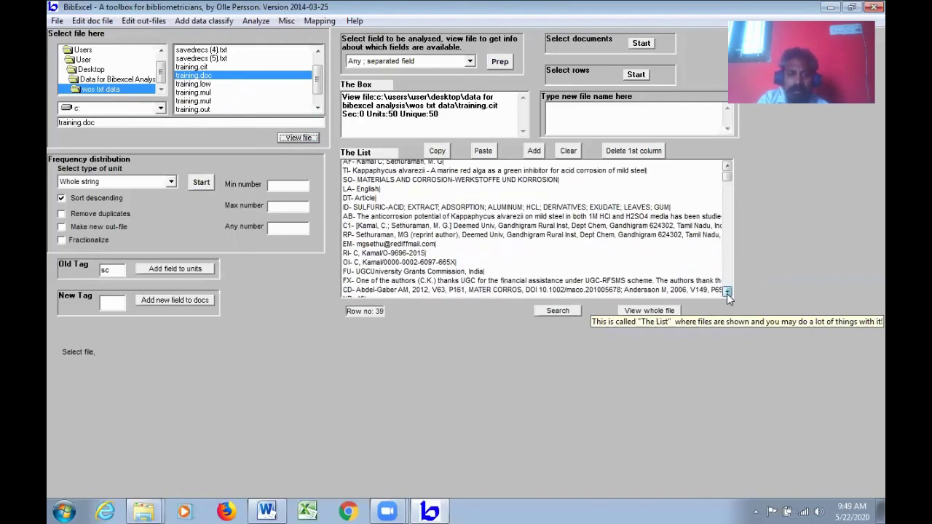
{"action": "left_click", "coordinate": [726, 292]}
{"action": "left_click", "coordinate": [727, 292]}
{"action": "left_click", "coordinate": [726, 292]}
{"action": "left_click", "coordinate": [726, 292]}
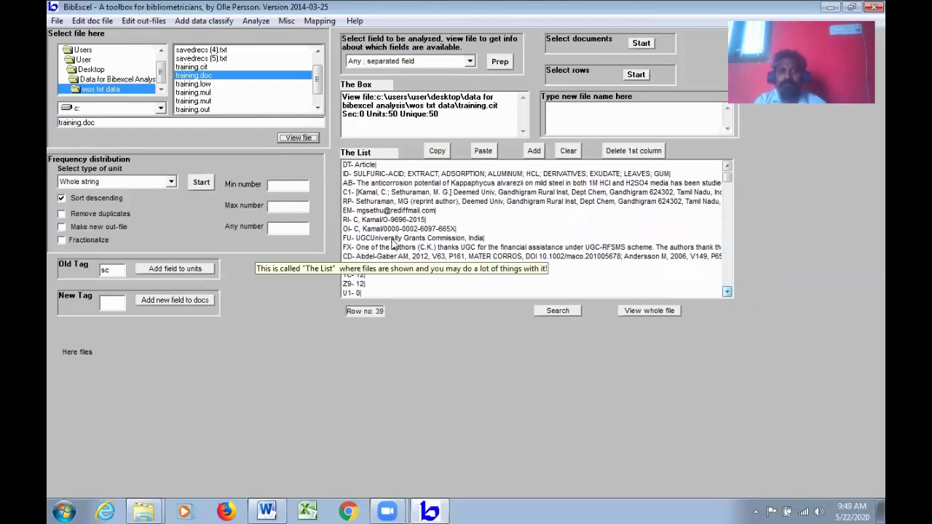
{"action": "left_click", "coordinate": [394, 239]}
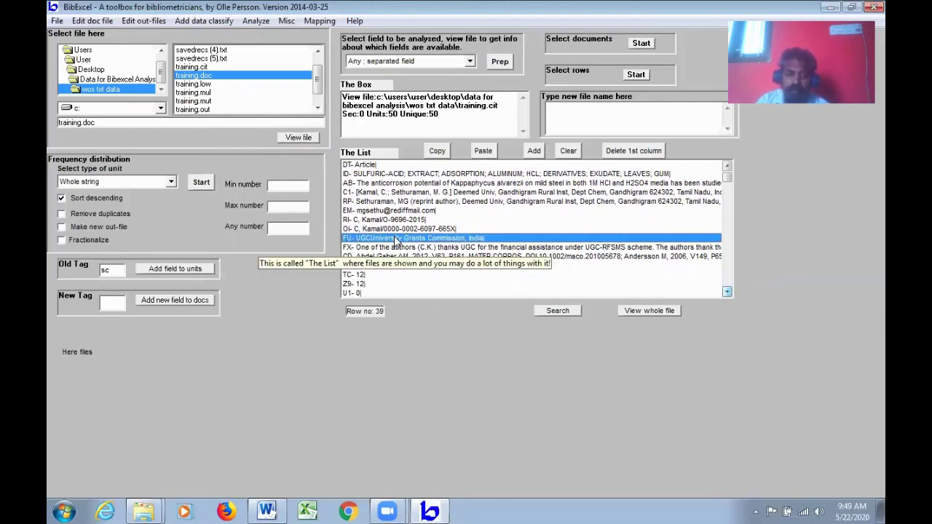
Step: Prepare the fu field as Any ; separated field, overwriting training.out without unit ordering, and calculate the whole-string frequency distribution of the funding agencies, sorted descending
{"action": "left_click", "coordinate": [109, 270]}
{"action": "type", "text": "fu"}
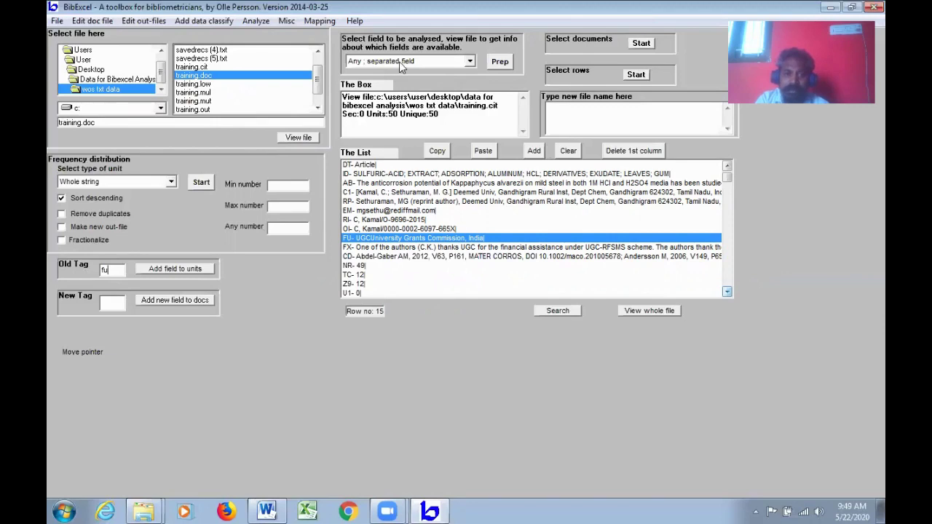
{"action": "left_click", "coordinate": [507, 64]}
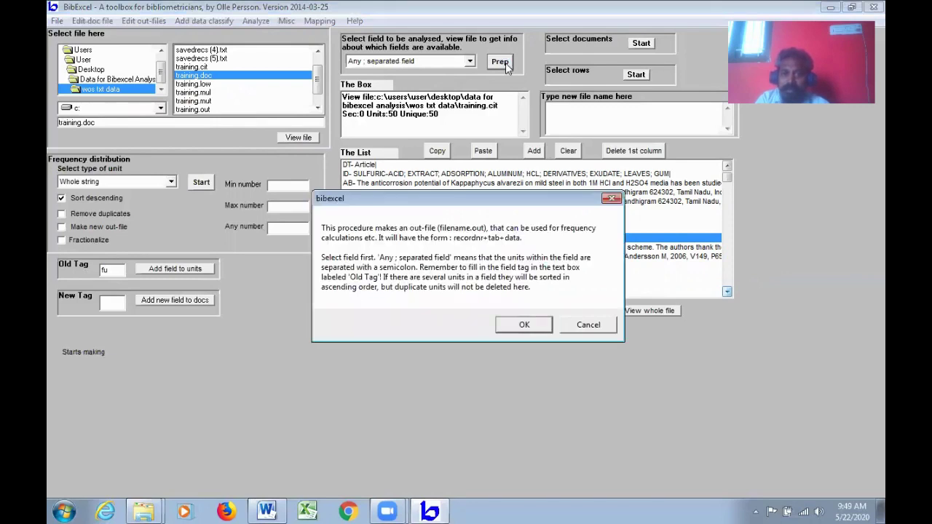
{"action": "left_click", "coordinate": [539, 323]}
{"action": "left_click", "coordinate": [532, 301]}
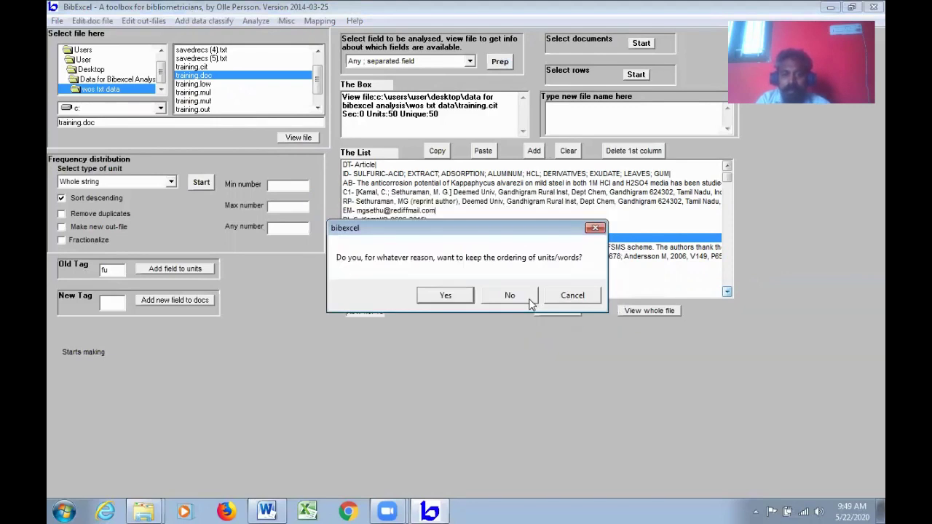
{"action": "left_click", "coordinate": [511, 295]}
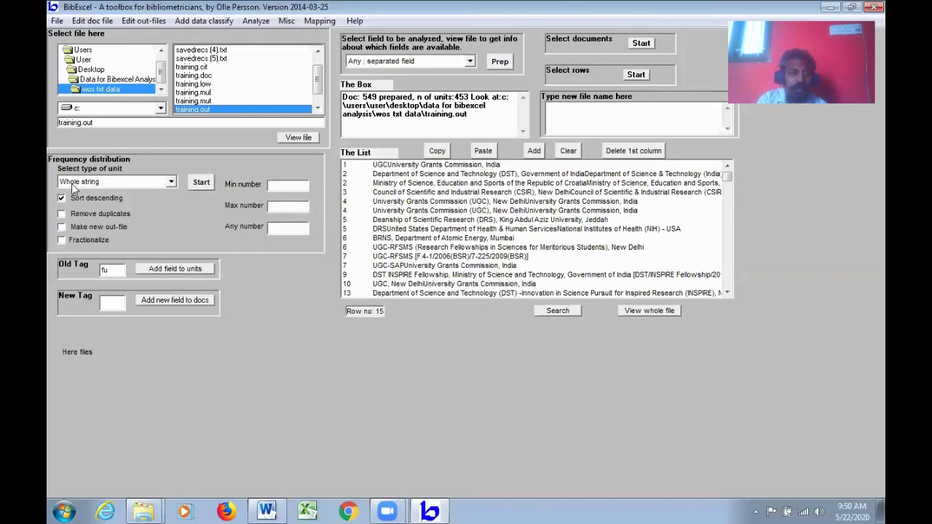
{"action": "left_click", "coordinate": [201, 182]}
{"action": "left_click", "coordinate": [538, 319]}
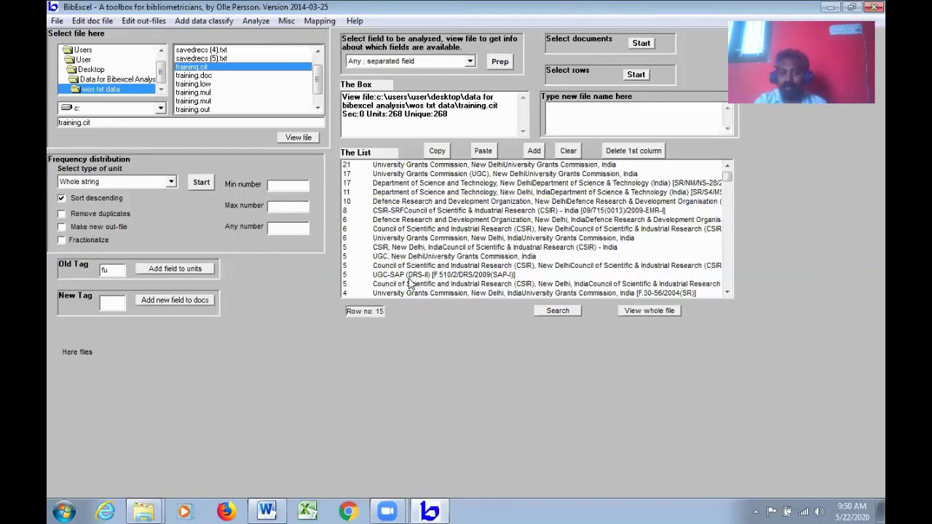
Step: Examine the University Grants Commission name variants in the funding agency frequency list
{"action": "left_click", "coordinate": [393, 167]}
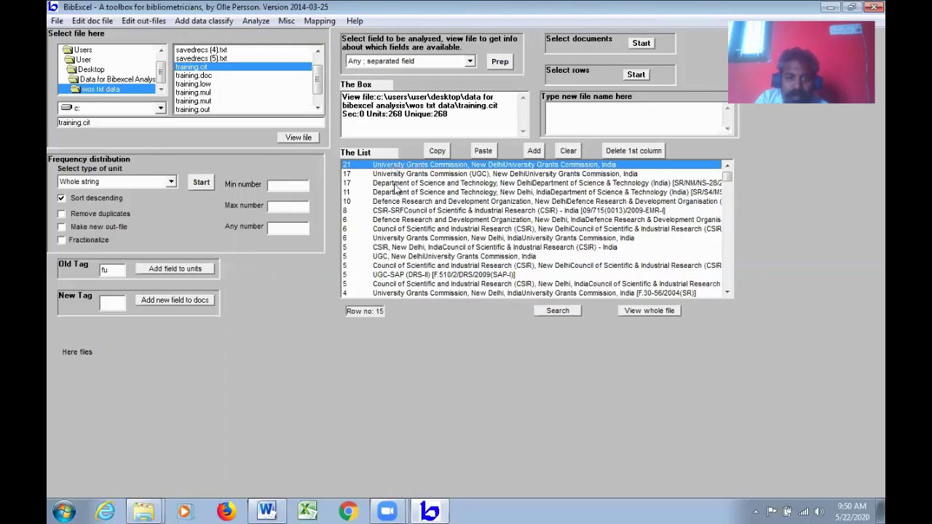
{"action": "left_click", "coordinate": [397, 175]}
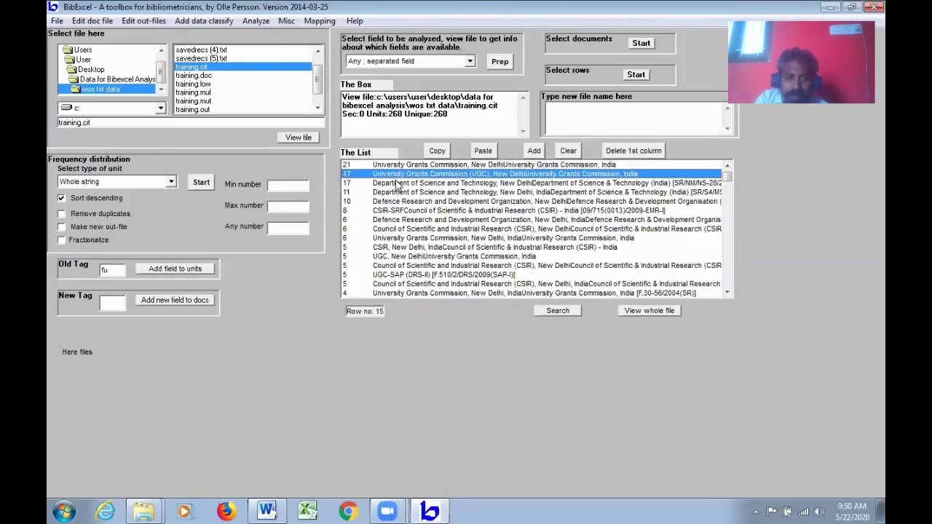
{"action": "left_click", "coordinate": [389, 294]}
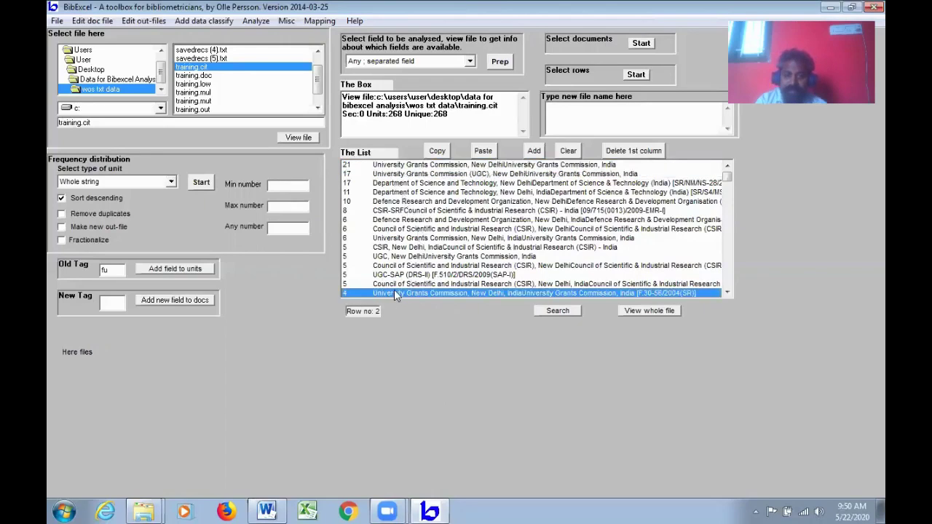
{"action": "left_click", "coordinate": [393, 295]}
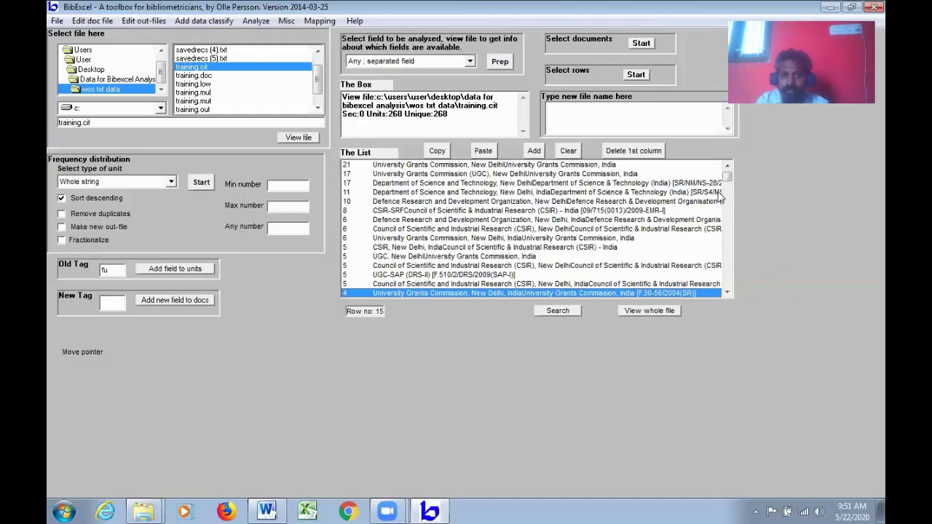
Step: Reopen training.doc and locate the C1 address and CD cited reference lines of the first record
{"action": "left_click", "coordinate": [211, 76]}
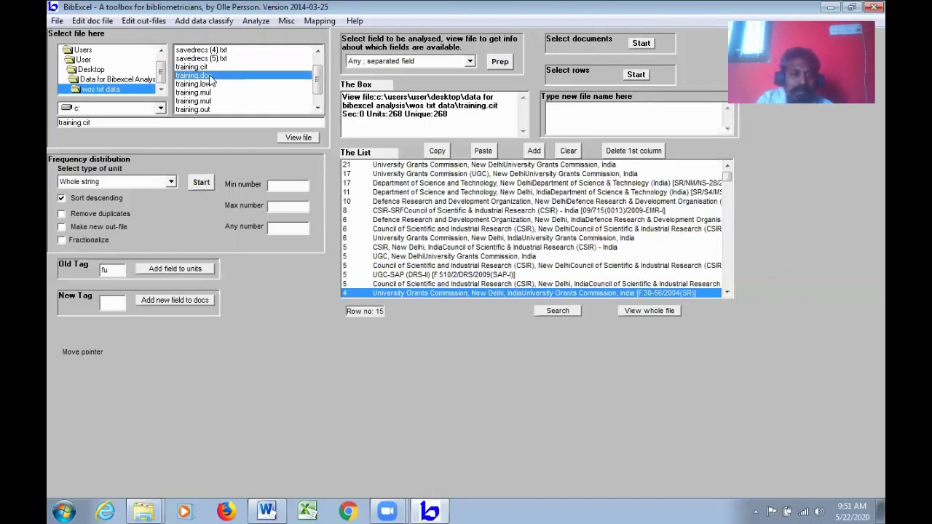
{"action": "left_click", "coordinate": [314, 139]}
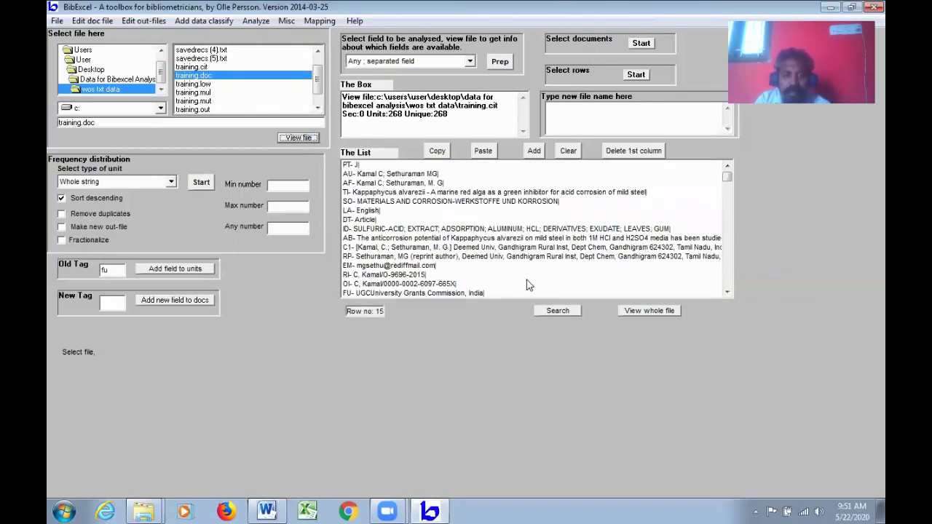
{"action": "left_click", "coordinate": [367, 248]}
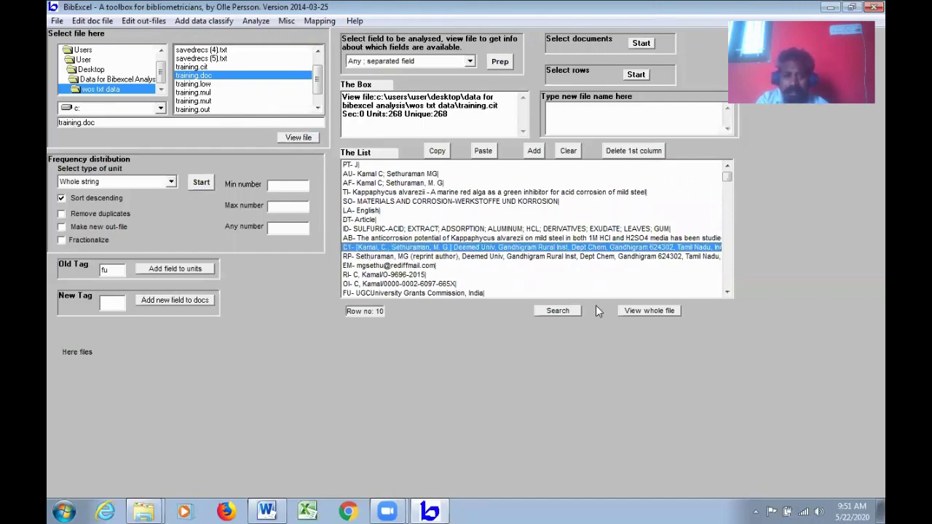
{"action": "scroll", "coordinate": [728, 292], "scroll_direction": "down", "scroll_amount": 2}
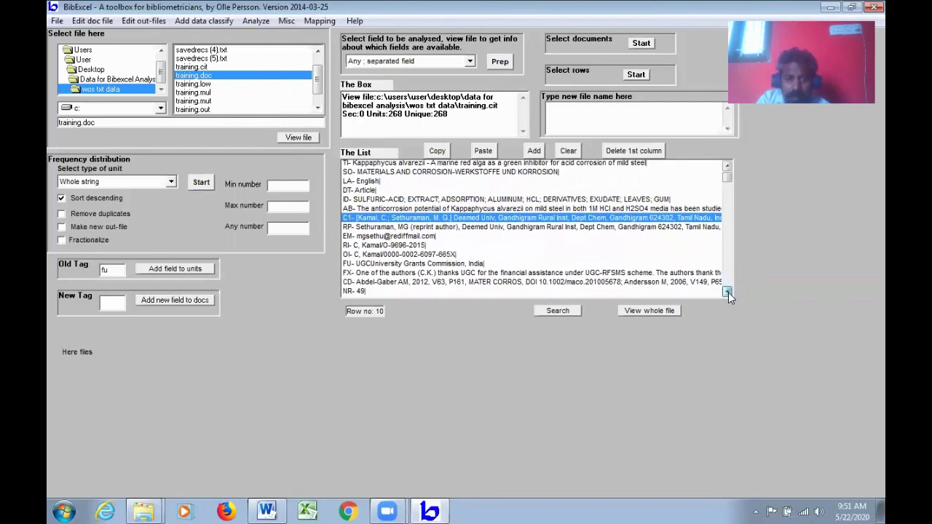
{"action": "left_click", "coordinate": [372, 260]}
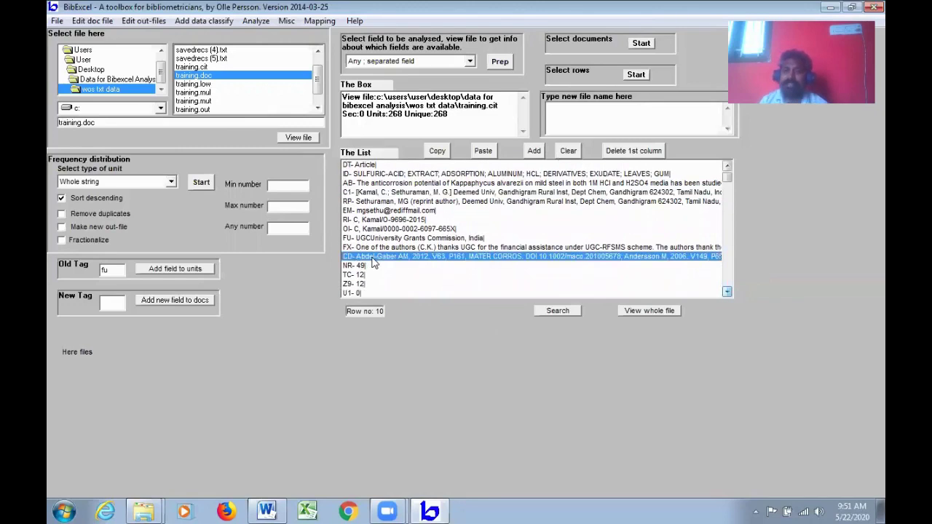
Step: Prepare the cd field of training.doc as Any ; separated field, overwriting training.out without keeping the ordering of units
{"action": "left_click", "coordinate": [372, 260]}
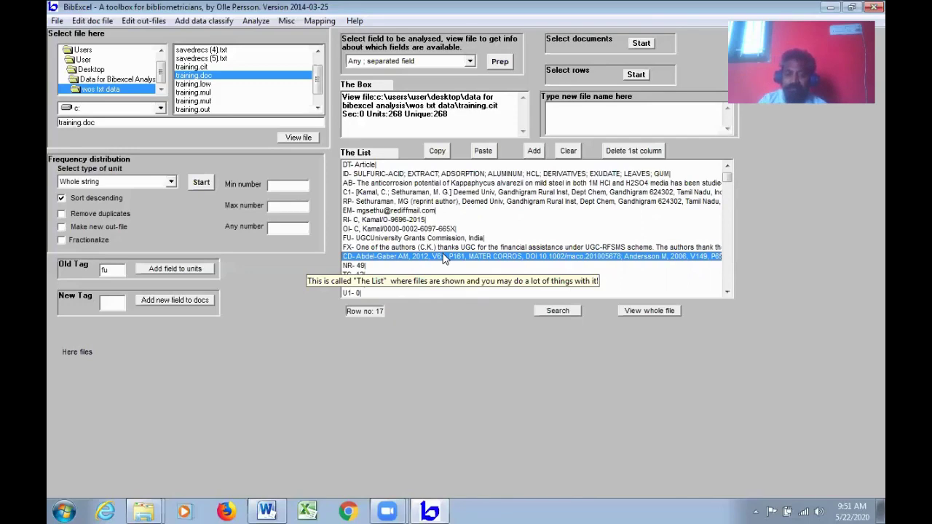
{"action": "left_click", "coordinate": [485, 275]}
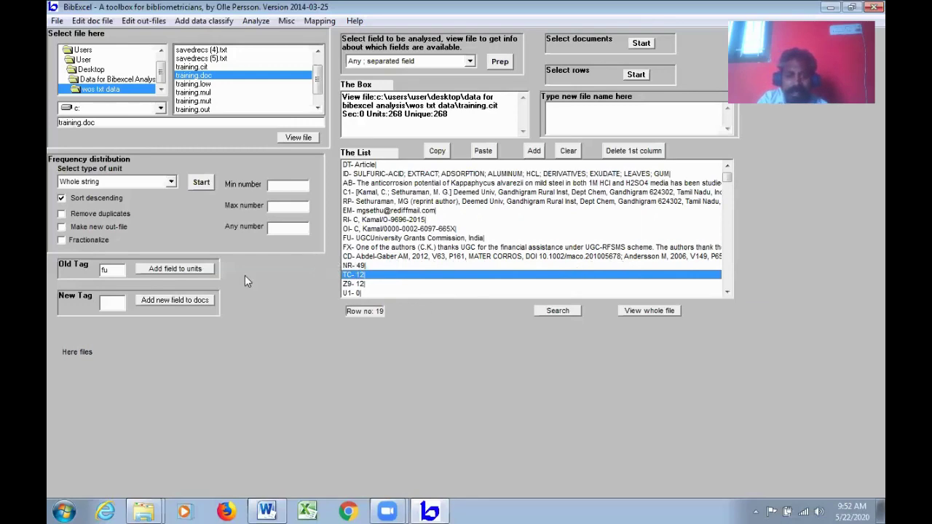
{"action": "double_click", "coordinate": [106, 270]}
{"action": "type", "text": "cd"}
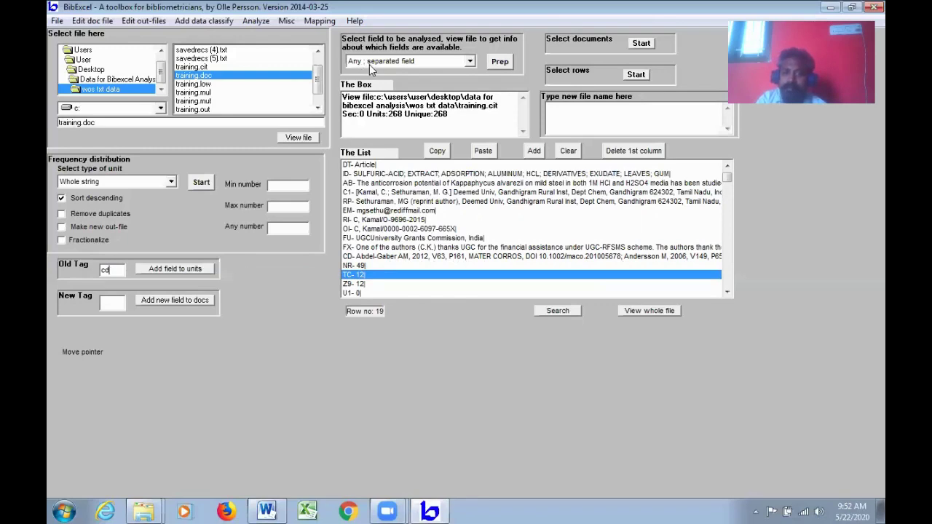
{"action": "left_click", "coordinate": [502, 64]}
{"action": "left_click", "coordinate": [524, 325]}
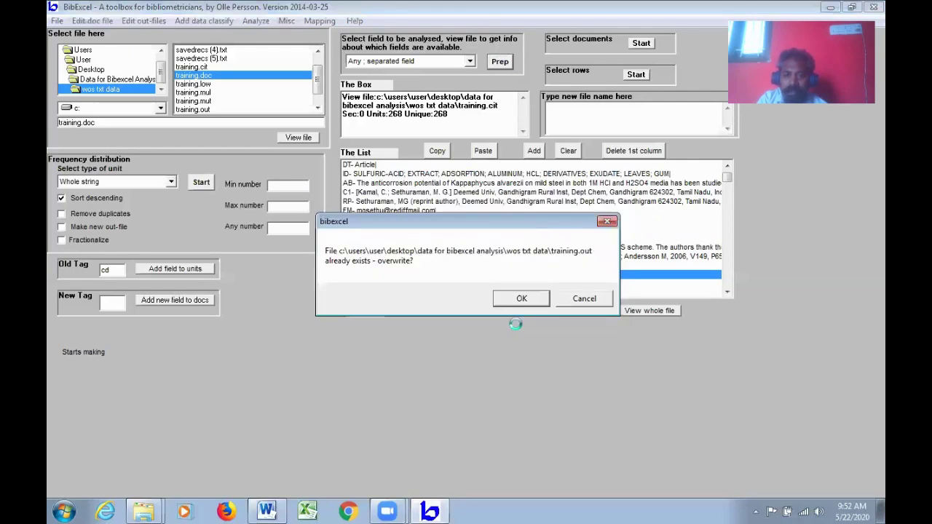
{"action": "left_click", "coordinate": [524, 300]}
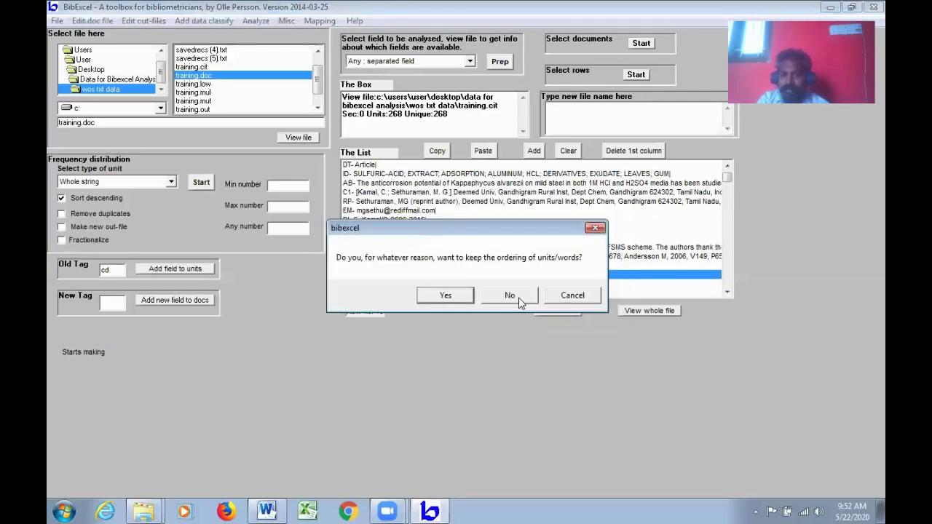
{"action": "left_click", "coordinate": [513, 296]}
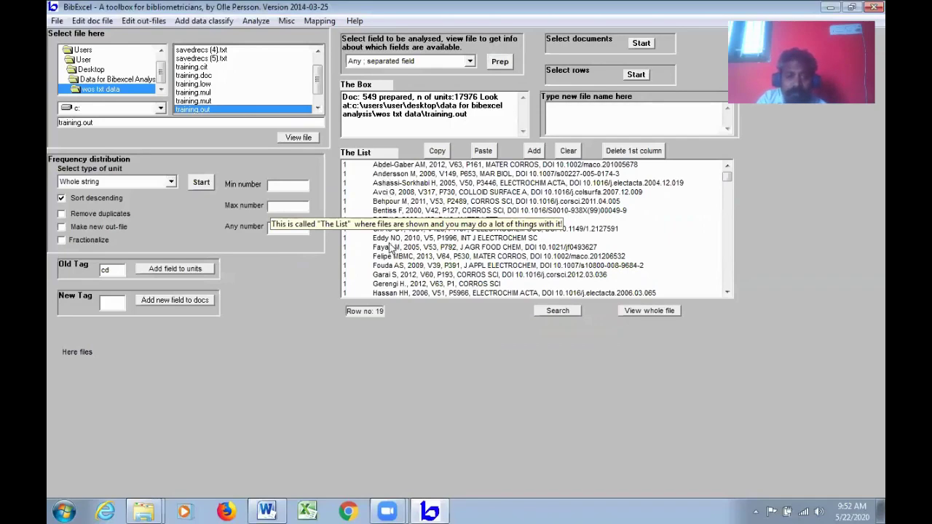
Step: Look through the prepared cited references and calculate their whole-string frequency distribution, sorted descending
{"action": "left_click", "coordinate": [727, 294]}
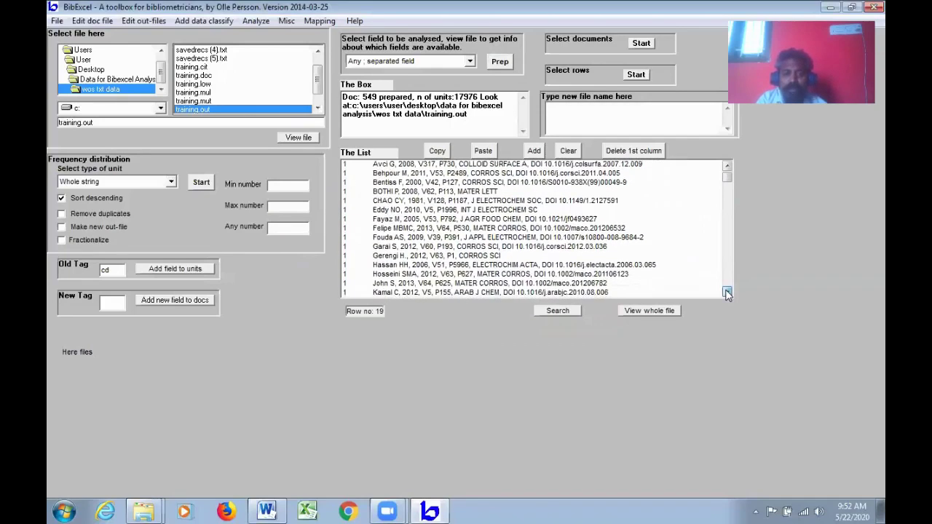
{"action": "scroll", "coordinate": [727, 293], "scroll_direction": "down", "scroll_amount": 6}
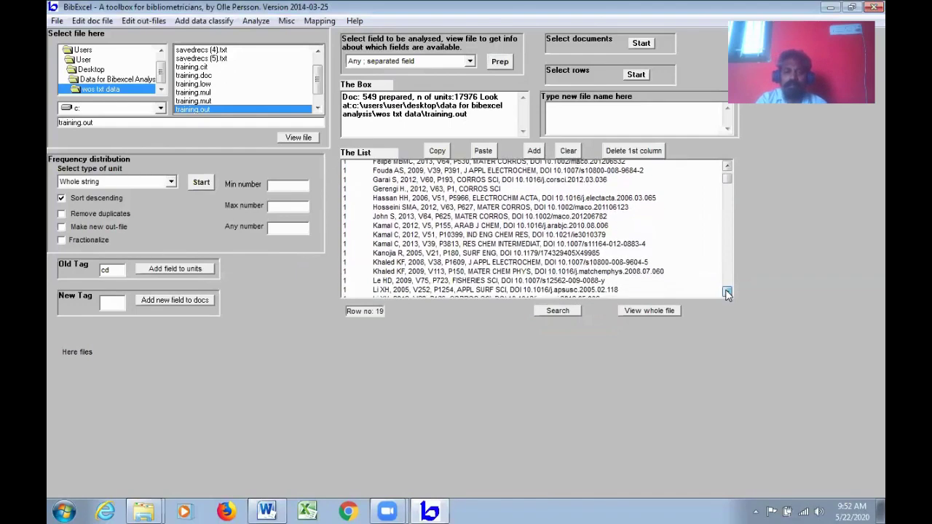
{"action": "scroll", "coordinate": [727, 180], "scroll_direction": "up", "scroll_amount": 2}
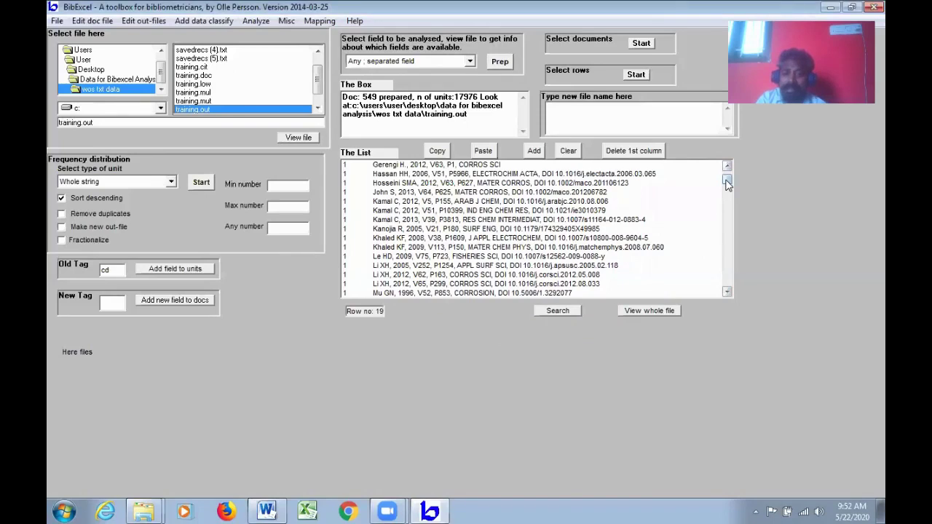
{"action": "scroll", "coordinate": [727, 182], "scroll_direction": "up", "scroll_amount": 5}
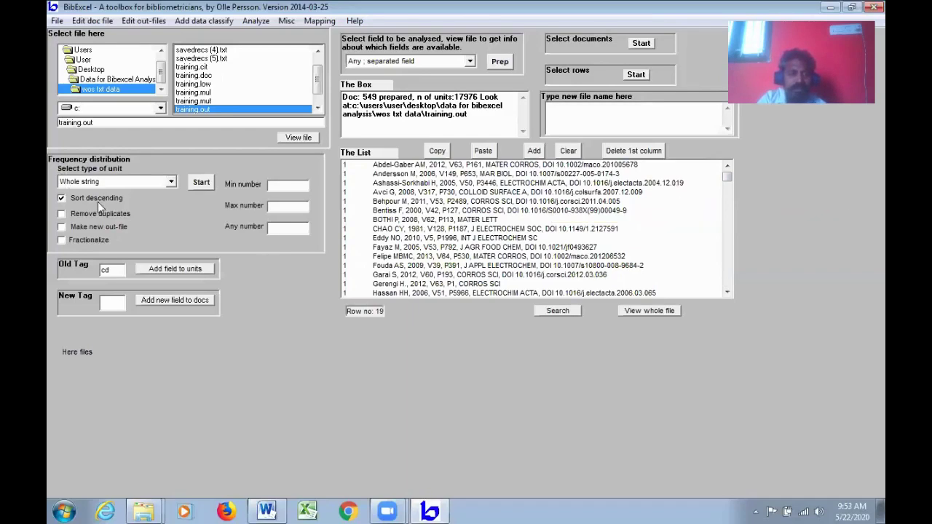
{"action": "left_click", "coordinate": [200, 182]}
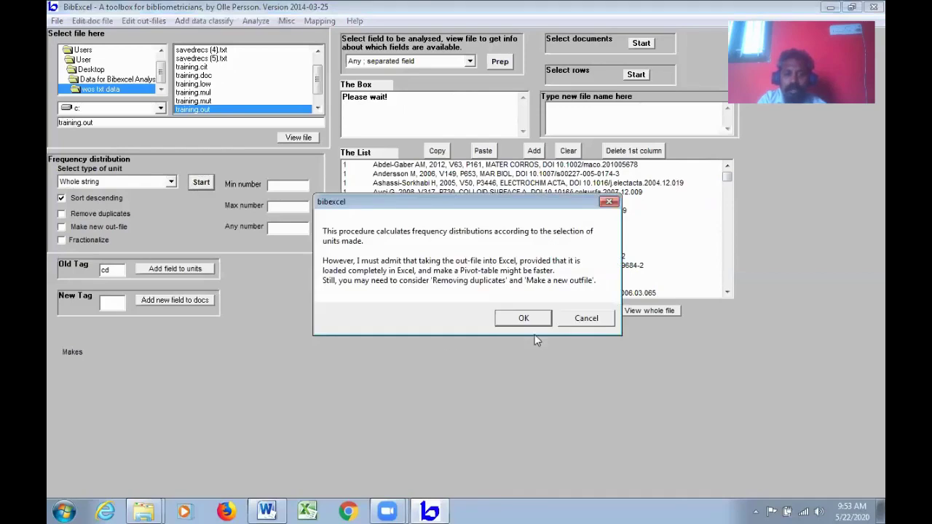
{"action": "left_click", "coordinate": [523, 318]}
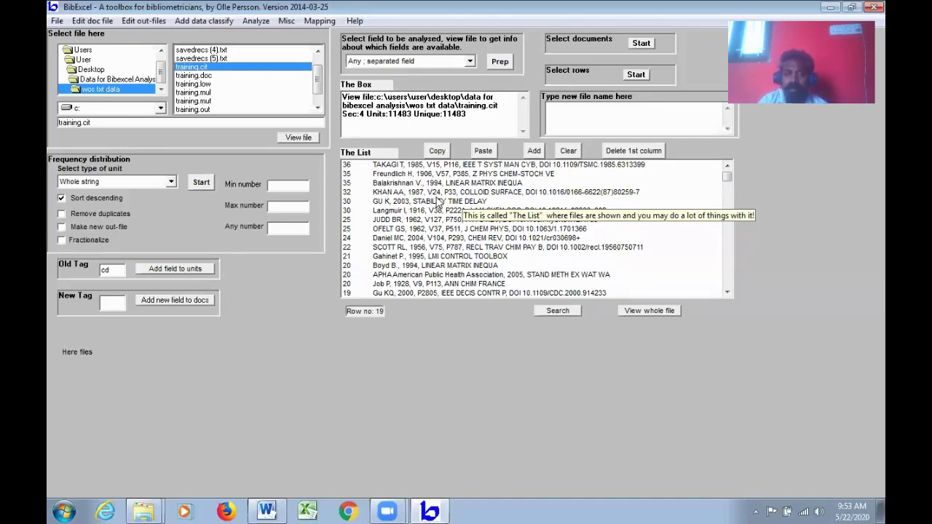
Step: View training.doc again and locate the CD cited reference line of the first record
{"action": "left_click", "coordinate": [193, 75]}
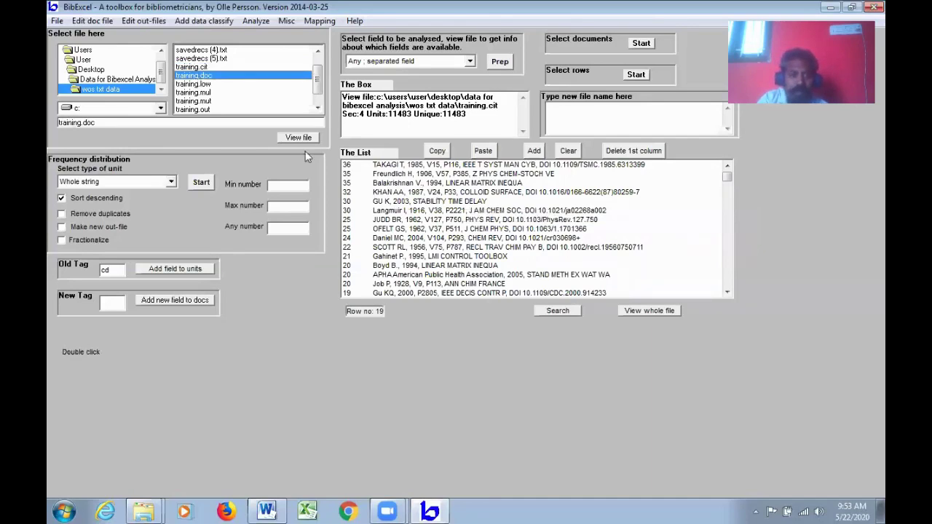
{"action": "left_click", "coordinate": [298, 137]}
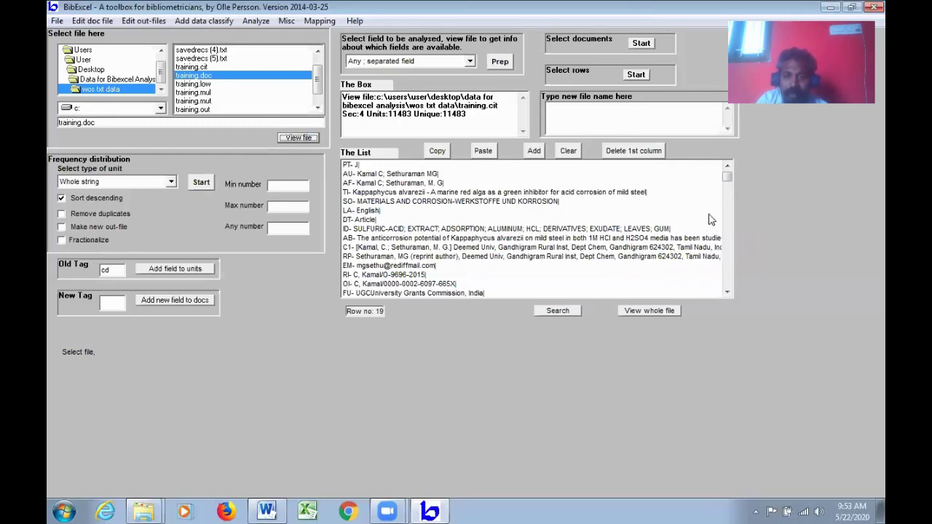
{"action": "left_click", "coordinate": [727, 292]}
{"action": "left_click", "coordinate": [727, 292]}
{"action": "left_click", "coordinate": [727, 292]}
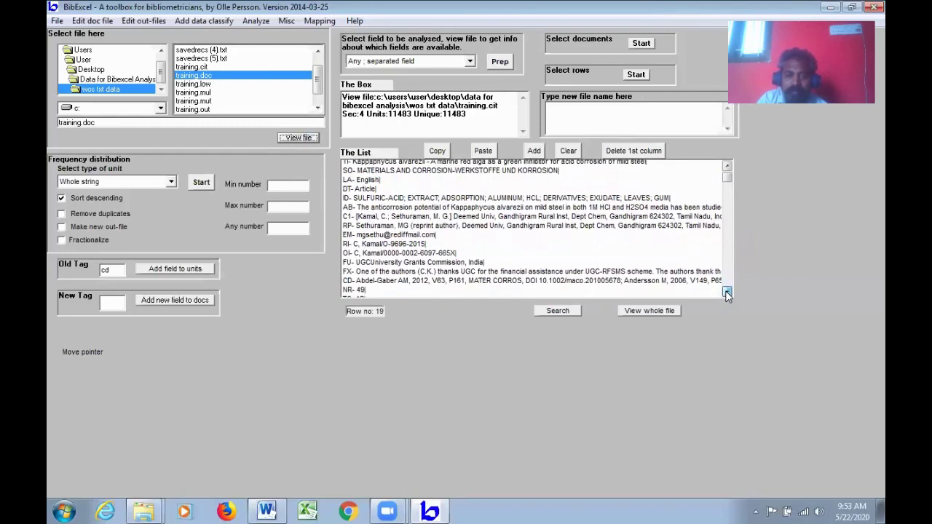
{"action": "left_click", "coordinate": [726, 292]}
{"action": "left_click", "coordinate": [726, 292]}
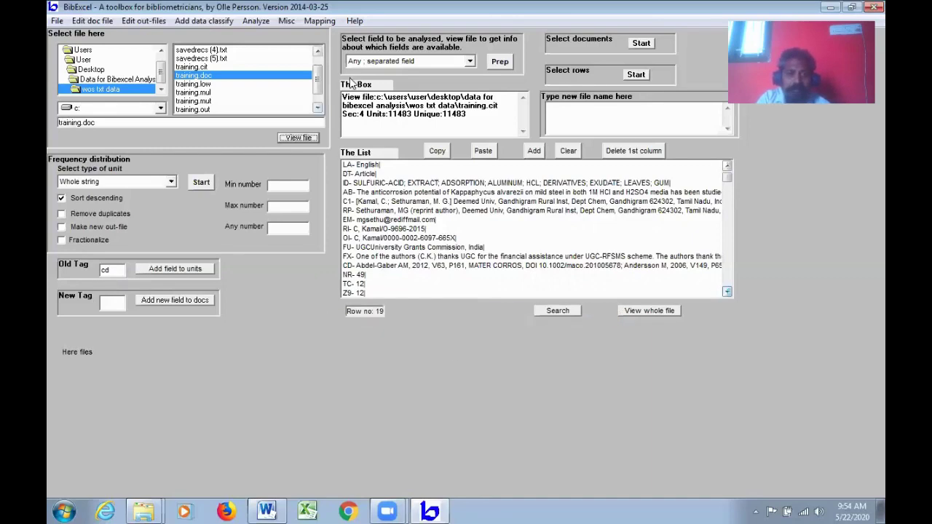
Step: Prepare the cd field again as Any ; separated field, overwriting training.out without unit ordering
{"action": "left_click", "coordinate": [499, 63]}
{"action": "left_click", "coordinate": [525, 324]}
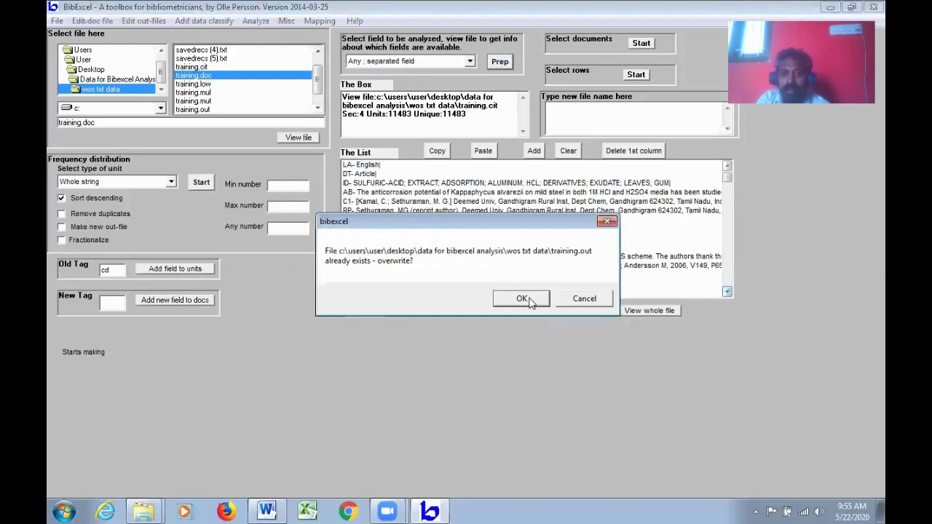
{"action": "left_click", "coordinate": [530, 300]}
{"action": "left_click", "coordinate": [527, 296]}
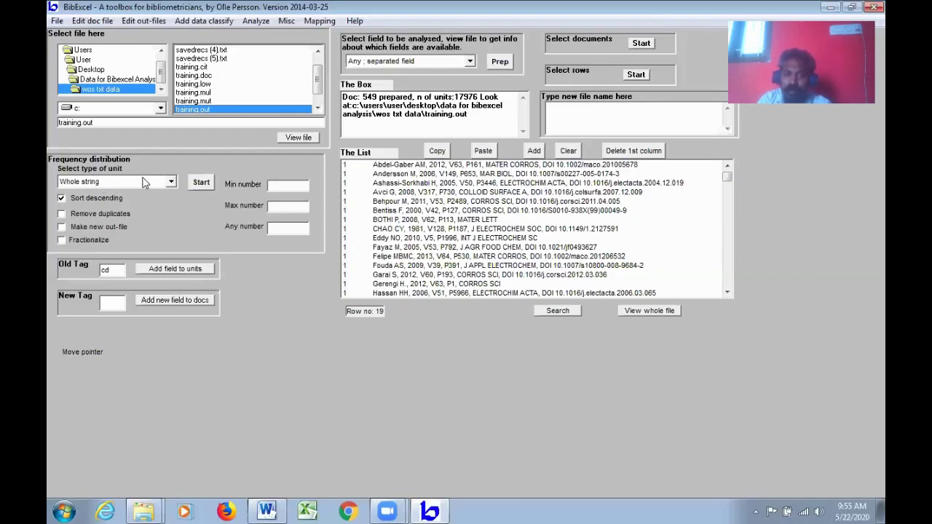
Step: Calculate the frequency distribution of the prepared references by Cited author, sorted descending
{"action": "left_click", "coordinate": [171, 182]}
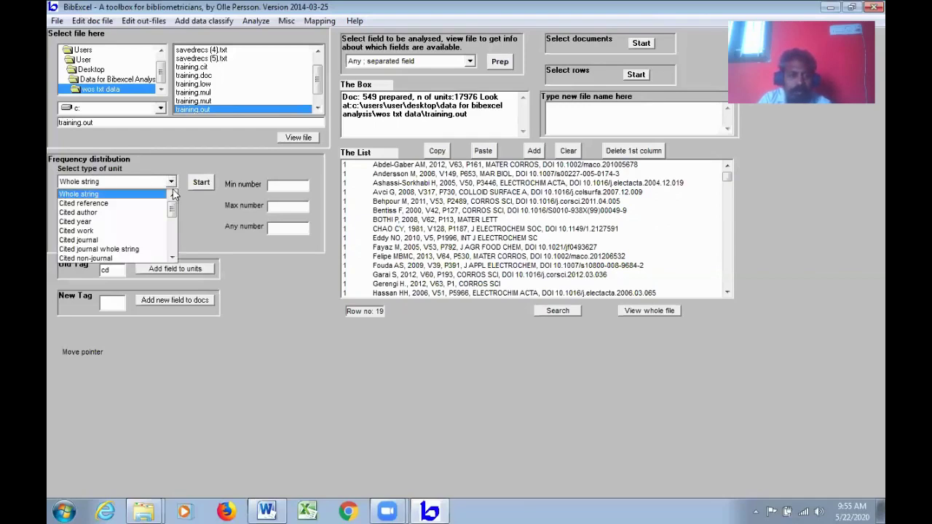
{"action": "left_click", "coordinate": [91, 212]}
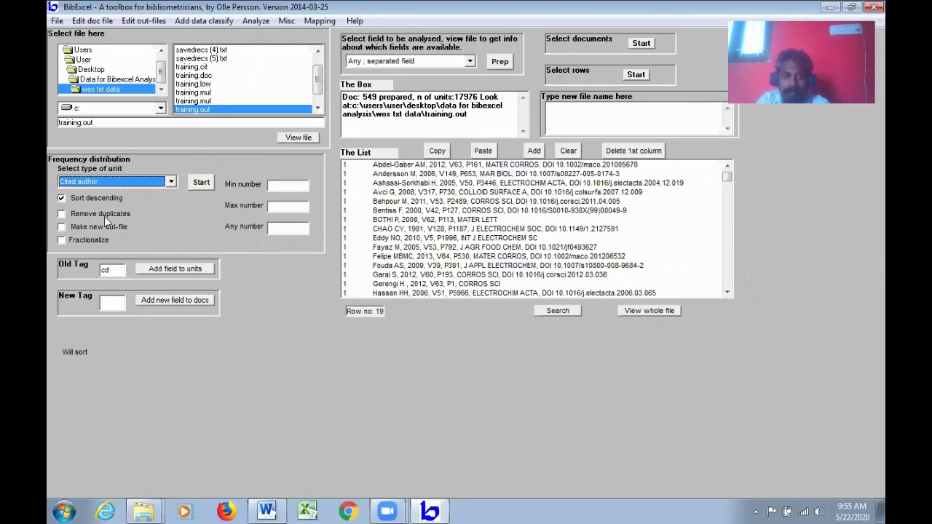
{"action": "left_click", "coordinate": [201, 184]}
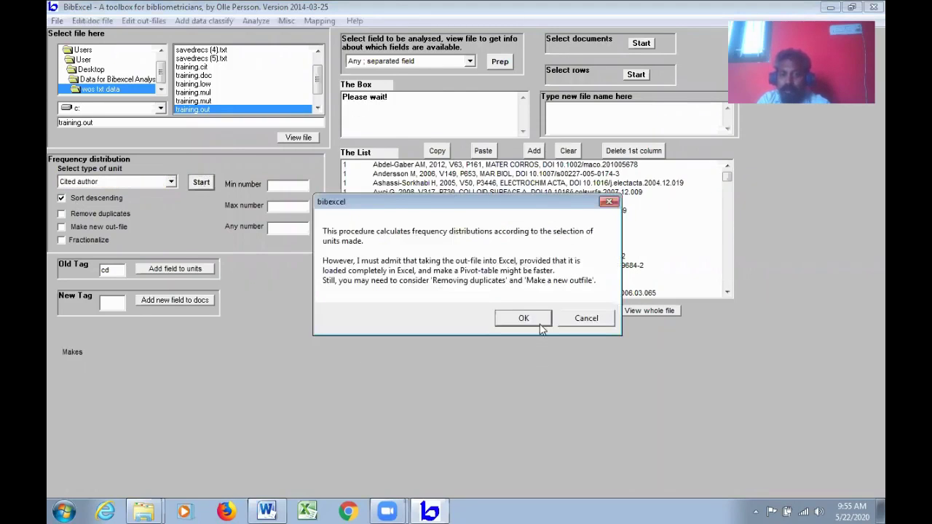
{"action": "left_click", "coordinate": [523, 321]}
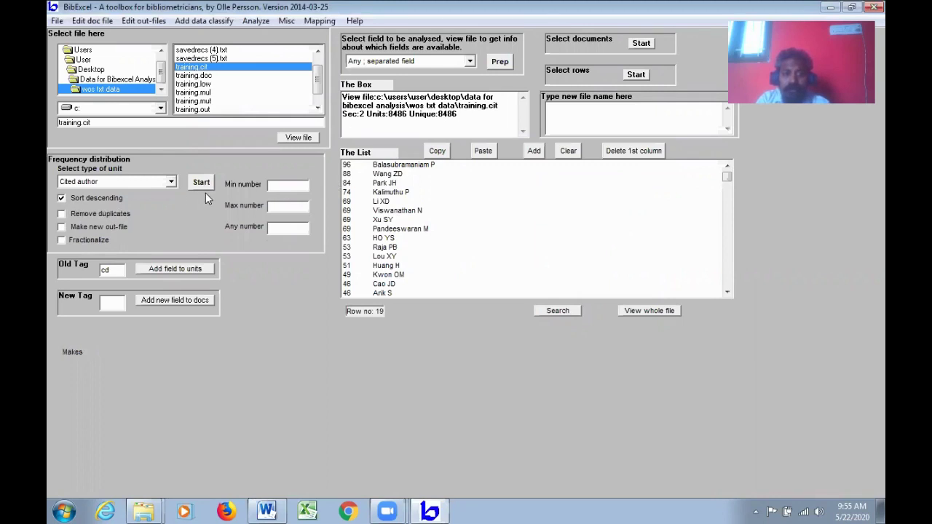
Step: Reopen training.doc and prepare its cd field once more, overwriting training.out without unit ordering
{"action": "left_click", "coordinate": [212, 76]}
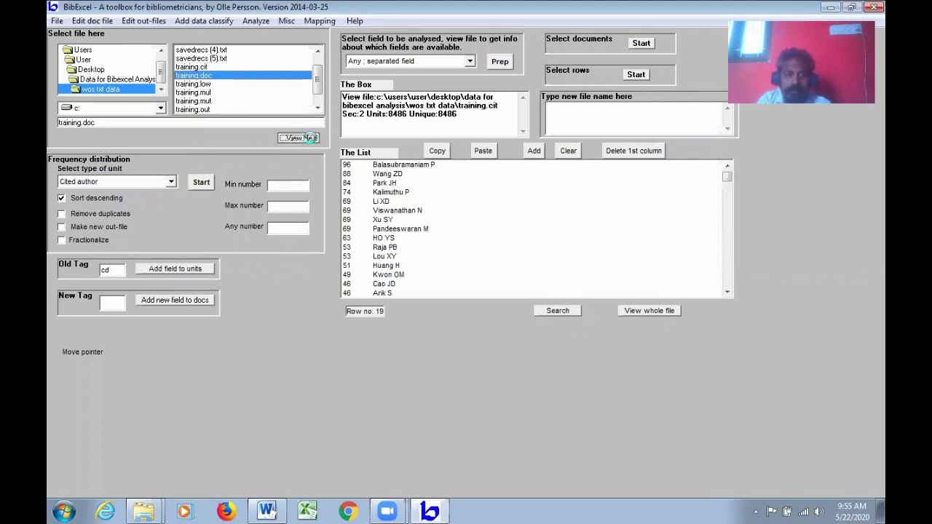
{"action": "left_click", "coordinate": [308, 138]}
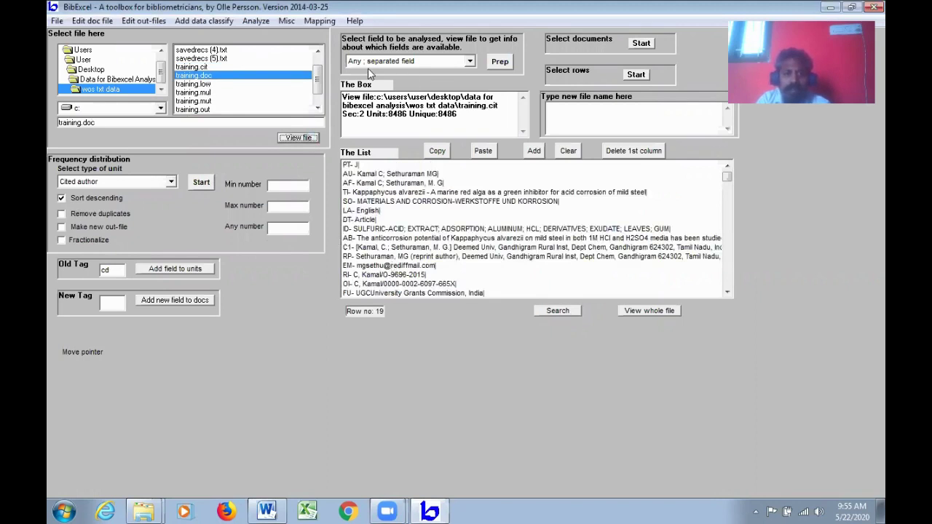
{"action": "left_click", "coordinate": [498, 63]}
{"action": "left_click", "coordinate": [529, 324]}
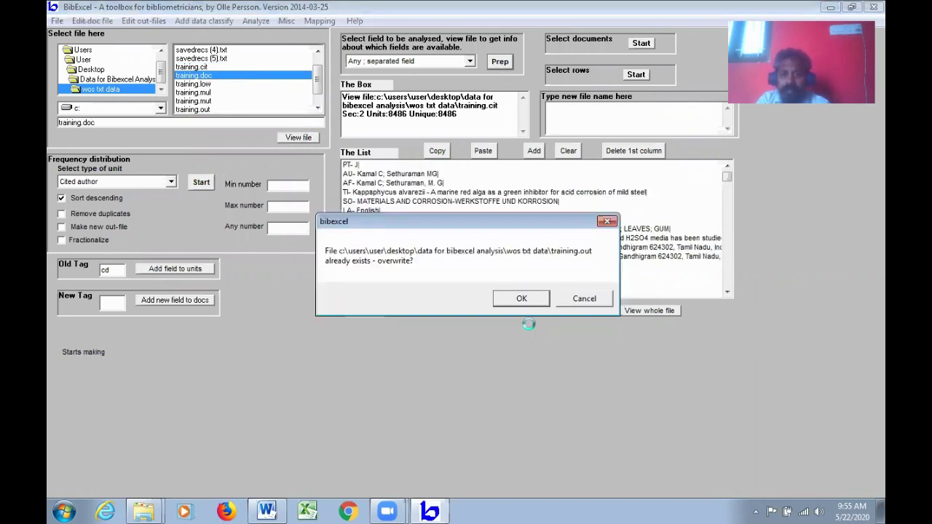
{"action": "left_click", "coordinate": [531, 303]}
{"action": "left_click", "coordinate": [519, 297]}
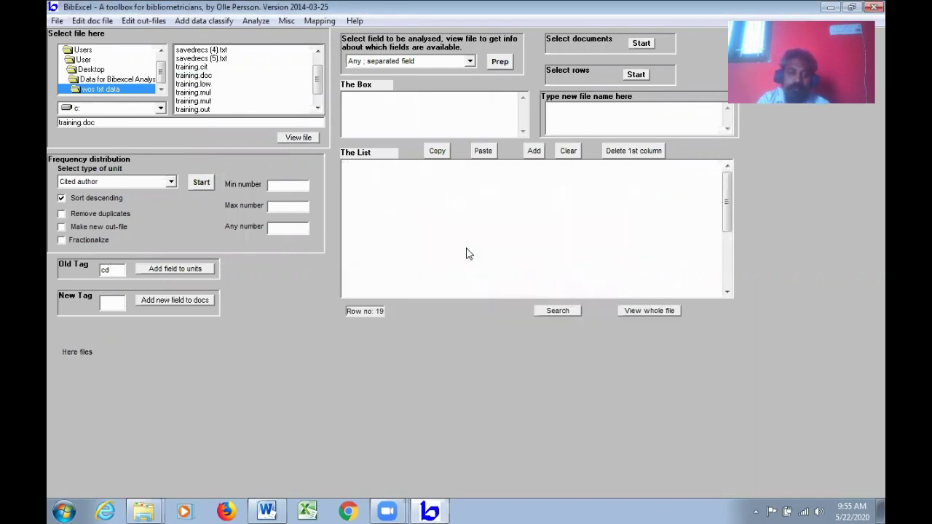
Step: Turn off descending sort, calculate the Cited author frequency distribution and look through the start of the resulting list
{"action": "left_click", "coordinate": [62, 199]}
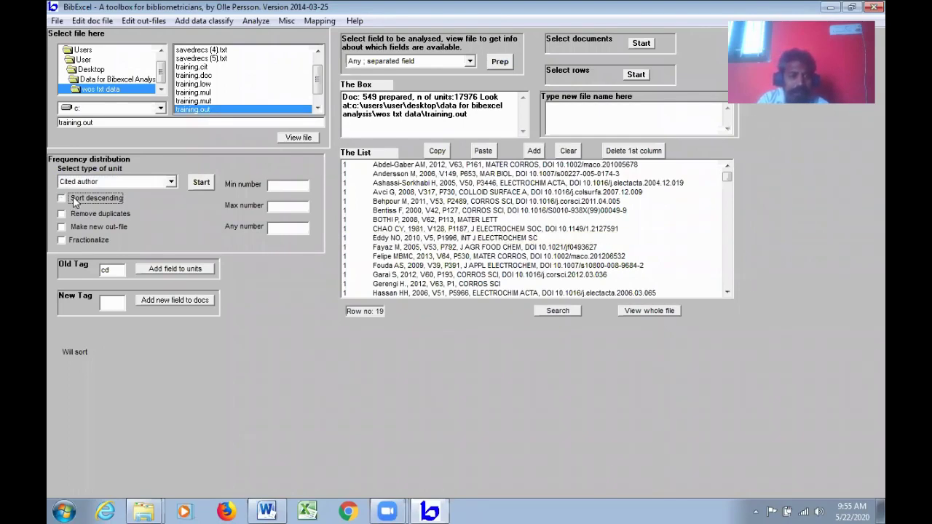
{"action": "left_click", "coordinate": [171, 183]}
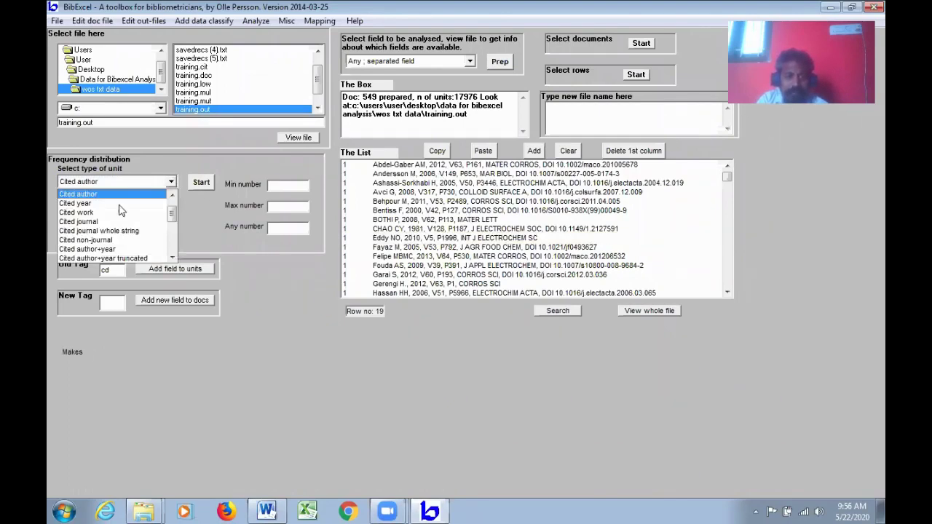
{"action": "left_click", "coordinate": [99, 195]}
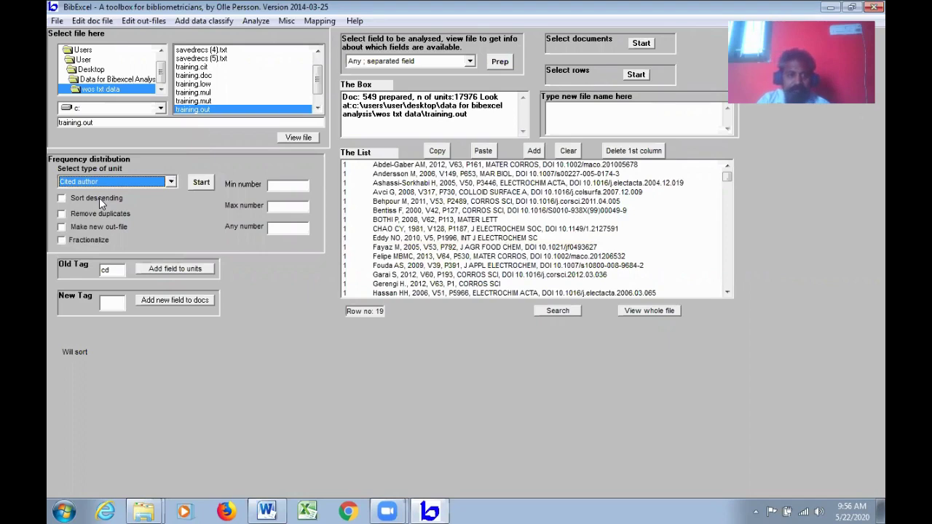
{"action": "left_click", "coordinate": [202, 181]}
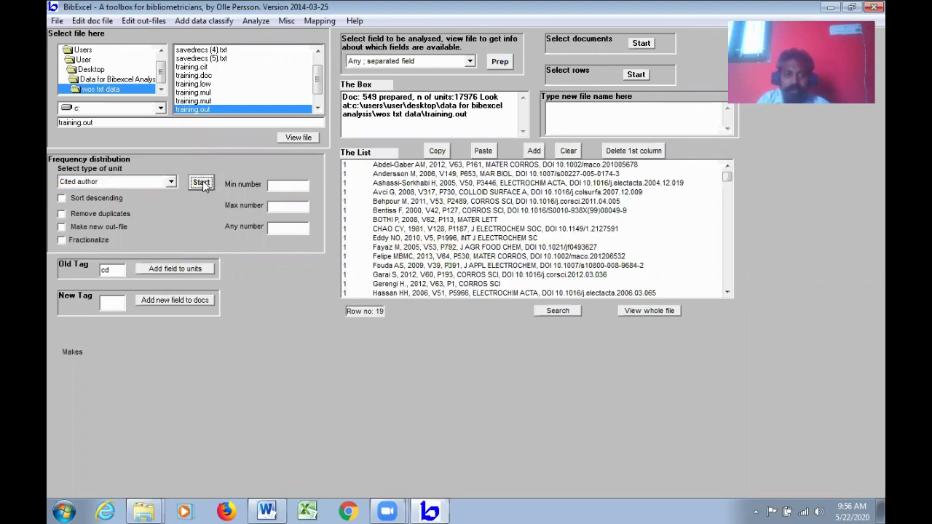
{"action": "left_click", "coordinate": [527, 316]}
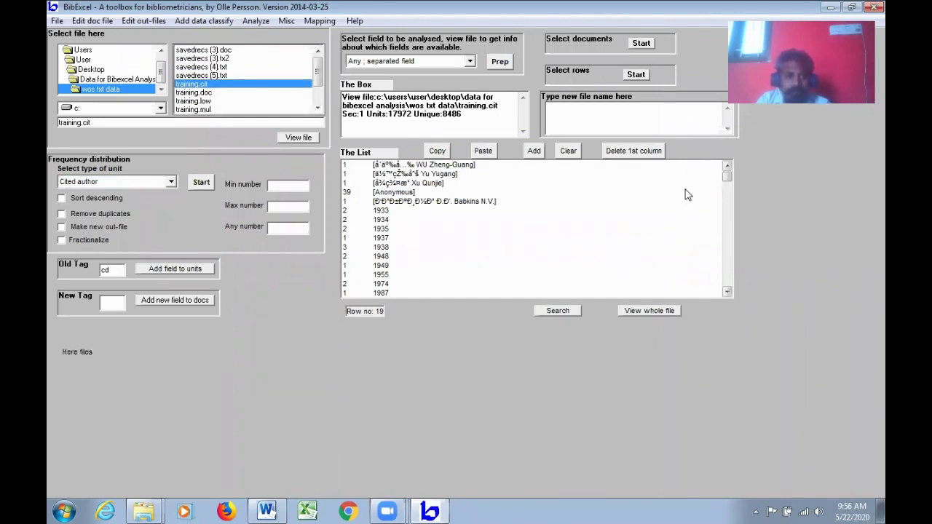
{"action": "left_click", "coordinate": [727, 292]}
{"action": "left_click", "coordinate": [726, 292]}
{"action": "left_click", "coordinate": [727, 292]}
{"action": "left_click", "coordinate": [727, 292]}
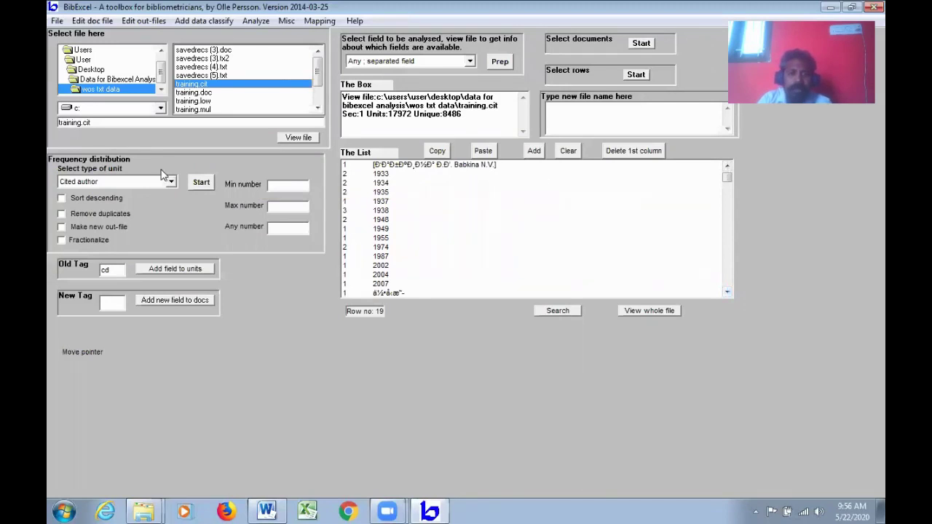
Step: View training.doc and scan the first record's fields down to the CD cited reference line
{"action": "left_click", "coordinate": [204, 93]}
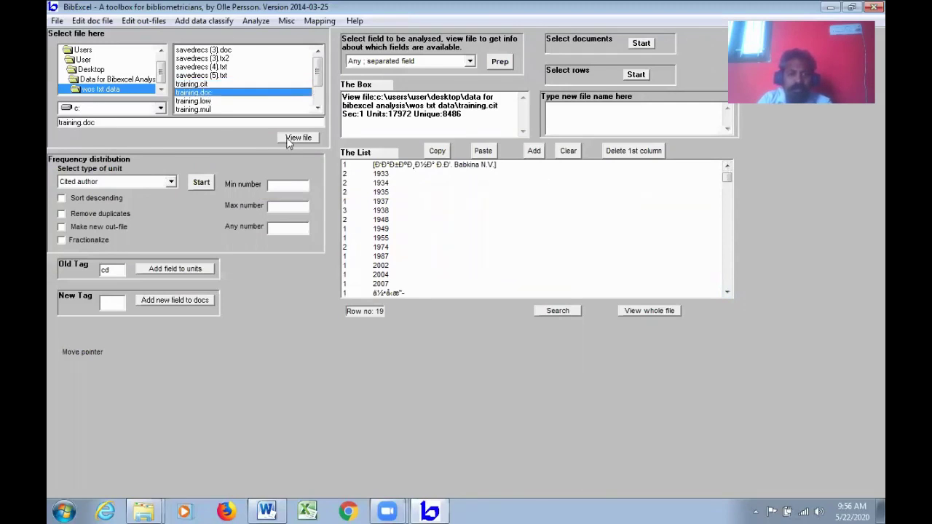
{"action": "left_click", "coordinate": [289, 139]}
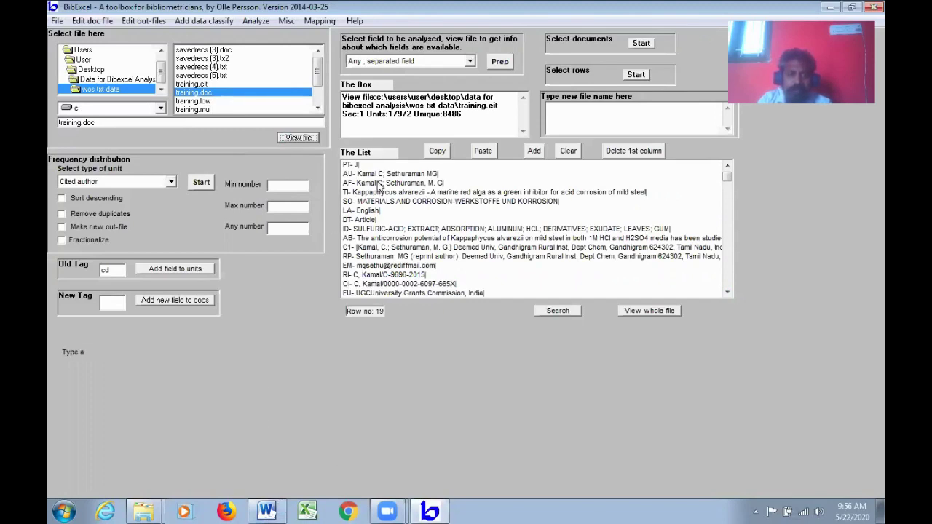
{"action": "left_click", "coordinate": [727, 292]}
{"action": "left_click", "coordinate": [728, 293]}
{"action": "left_click", "coordinate": [728, 293]}
{"action": "left_click", "coordinate": [727, 292]}
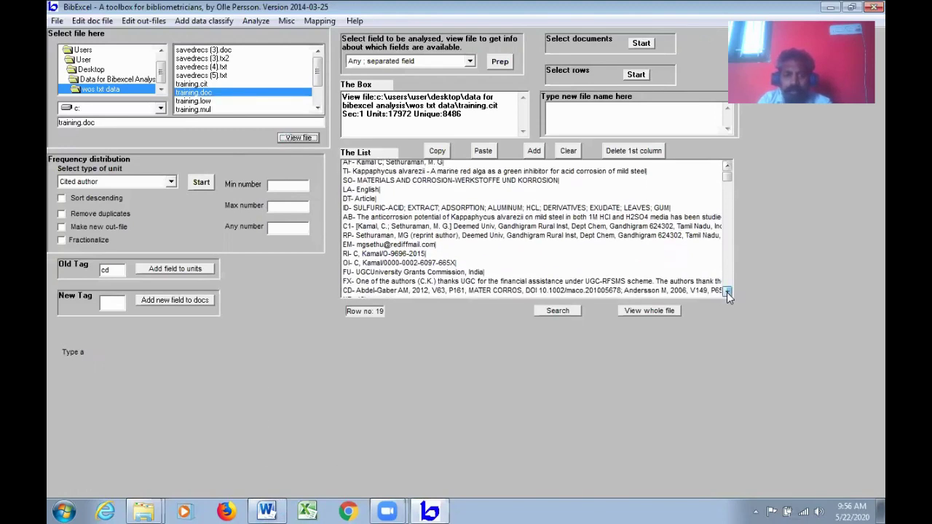
Step: Prepare the cd field of training.doc again as Any ; separated field, overwriting training.out without keeping the unit ordering
{"action": "left_click", "coordinate": [727, 293]}
{"action": "left_click", "coordinate": [399, 253]}
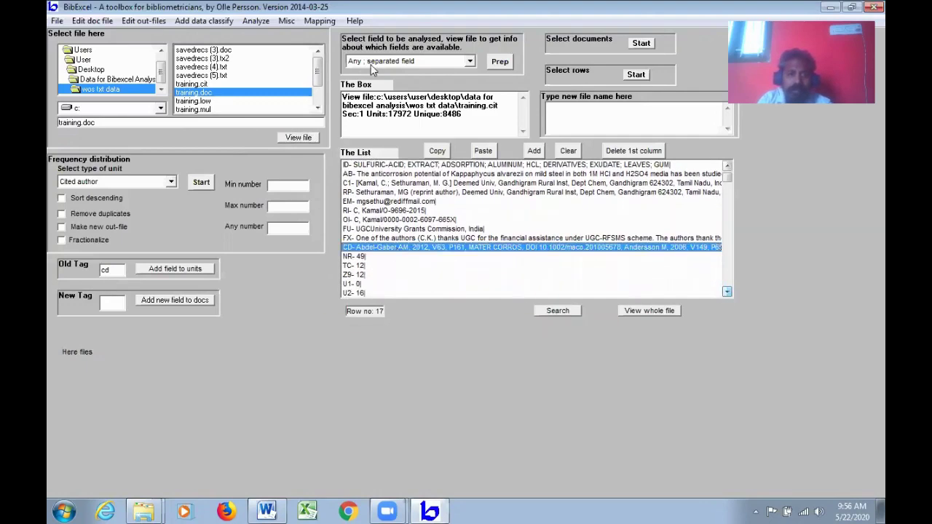
{"action": "left_click", "coordinate": [501, 62]}
{"action": "left_click", "coordinate": [502, 67]}
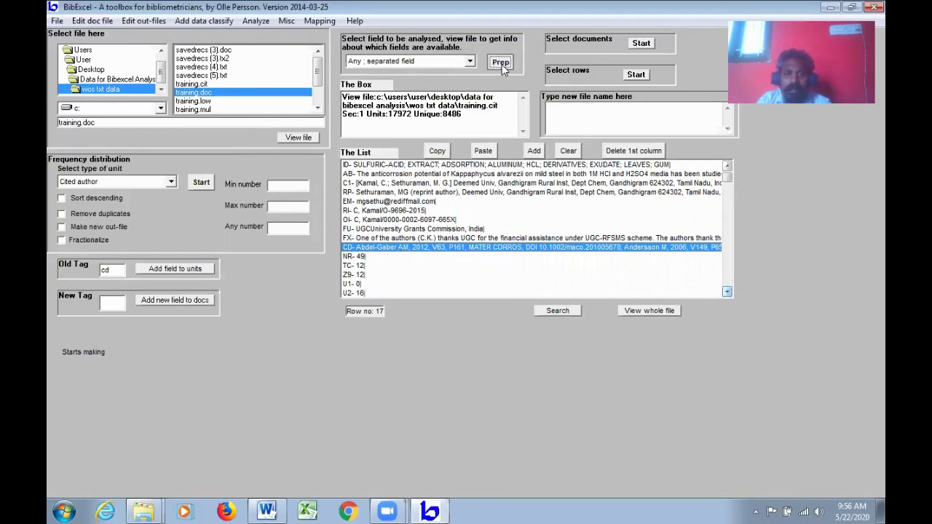
{"action": "left_click", "coordinate": [528, 327]}
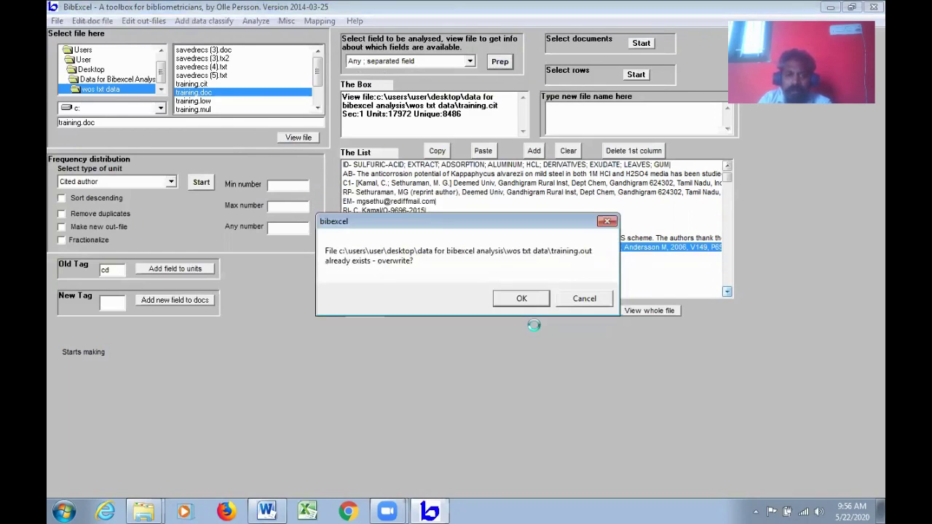
{"action": "left_click", "coordinate": [523, 298]}
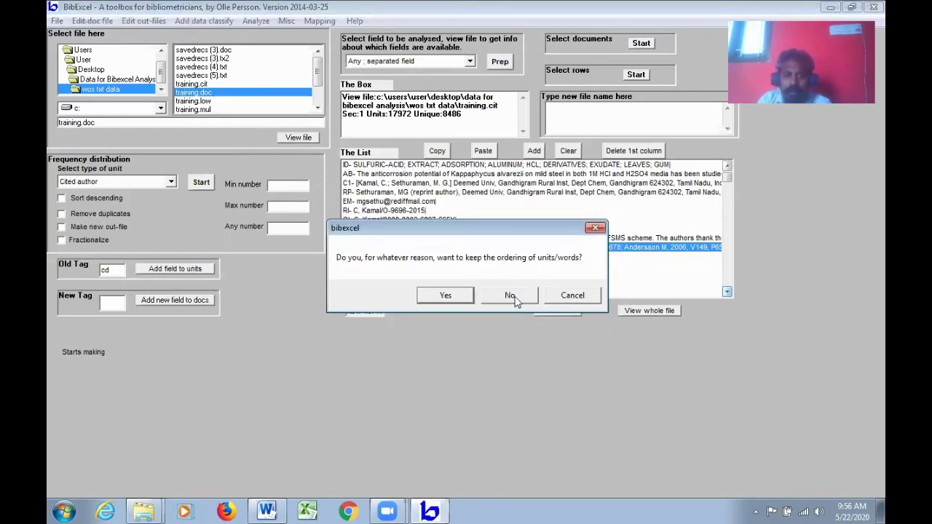
{"action": "left_click", "coordinate": [512, 295]}
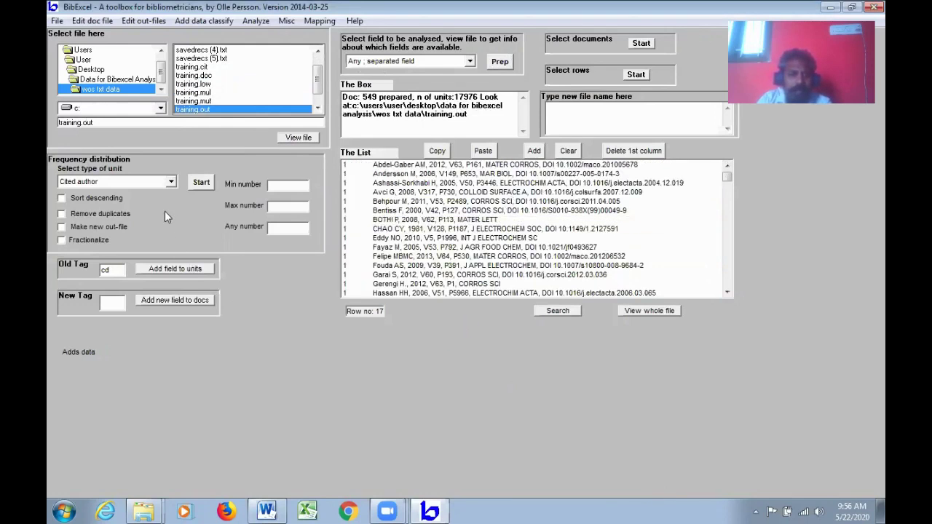
Step: Calculate the frequency distribution of the prepared references by Cited author with duplicates removed
{"action": "left_click", "coordinate": [171, 182]}
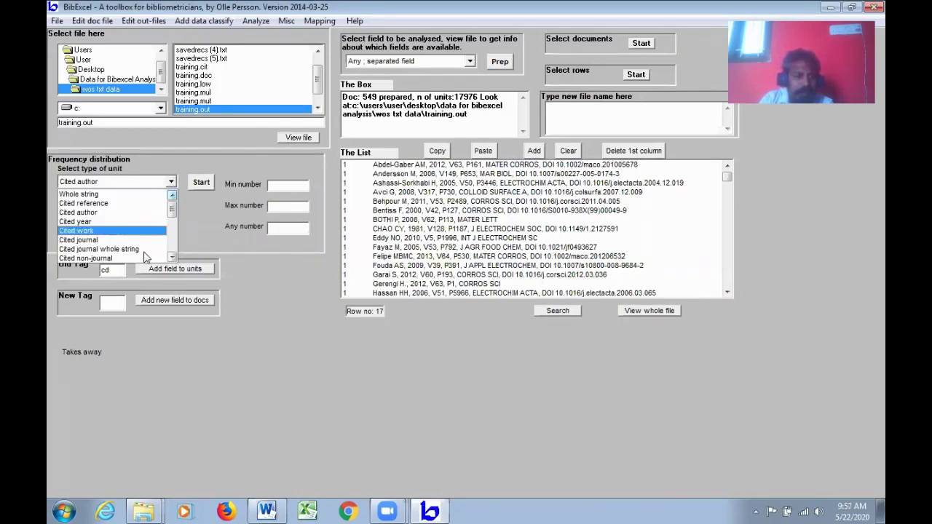
{"action": "left_click", "coordinate": [172, 258]}
{"action": "left_click", "coordinate": [172, 258]}
{"action": "left_click", "coordinate": [172, 258]}
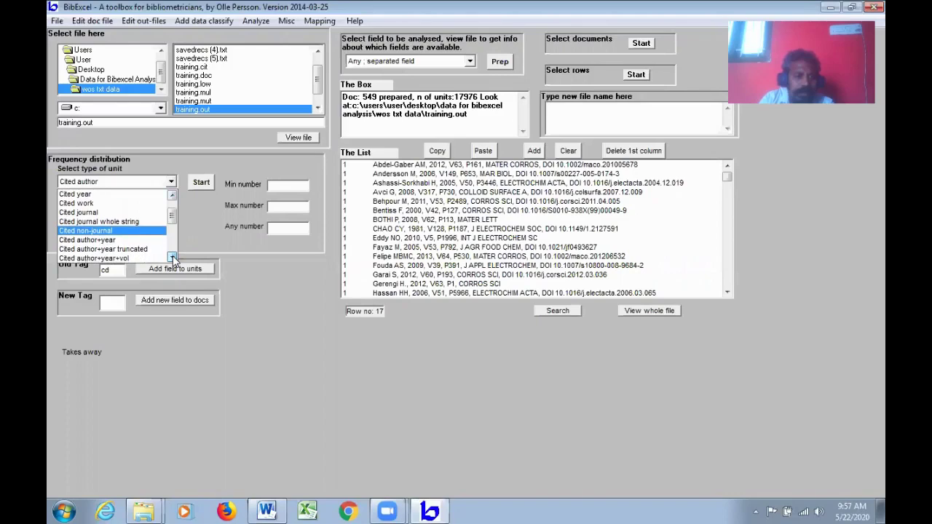
{"action": "left_click", "coordinate": [171, 258]}
{"action": "left_click", "coordinate": [173, 256]}
{"action": "left_click", "coordinate": [172, 196]}
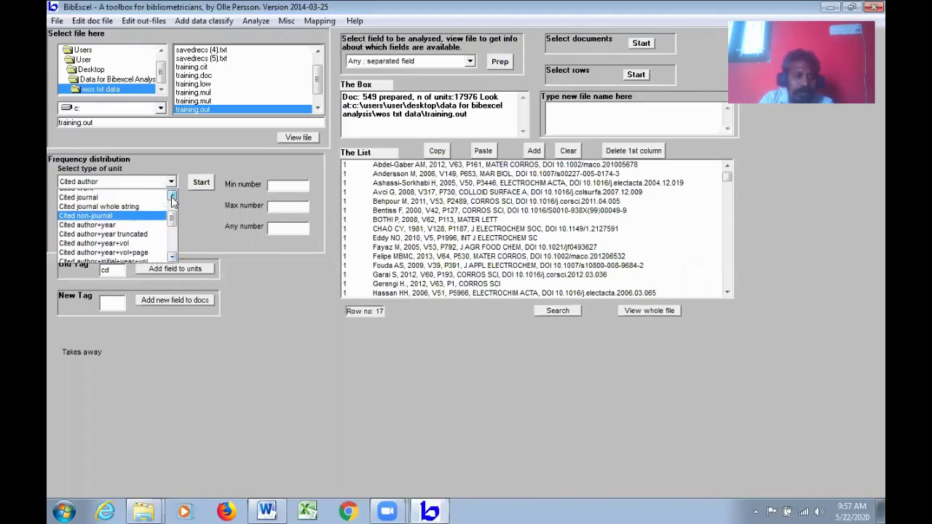
{"action": "left_click", "coordinate": [172, 197]}
{"action": "left_click", "coordinate": [172, 197]}
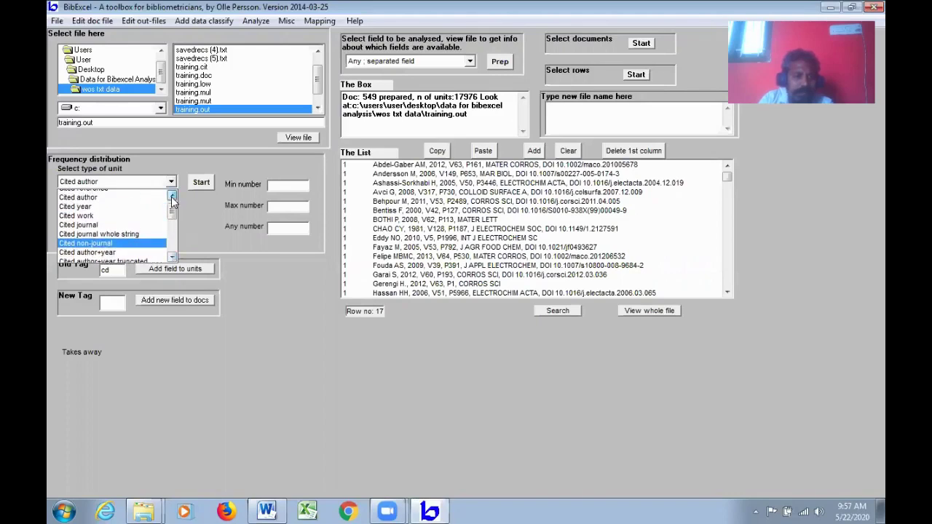
{"action": "left_click", "coordinate": [101, 204]}
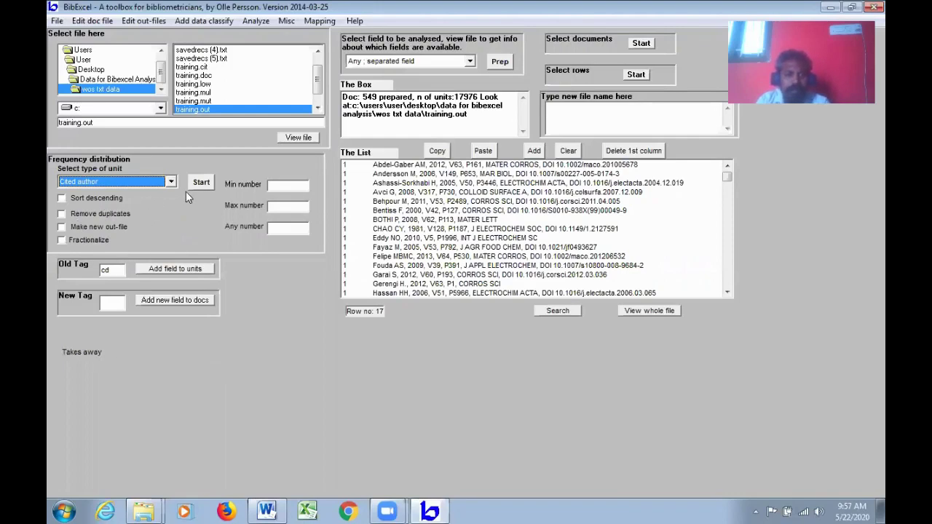
{"action": "left_click", "coordinate": [61, 214]}
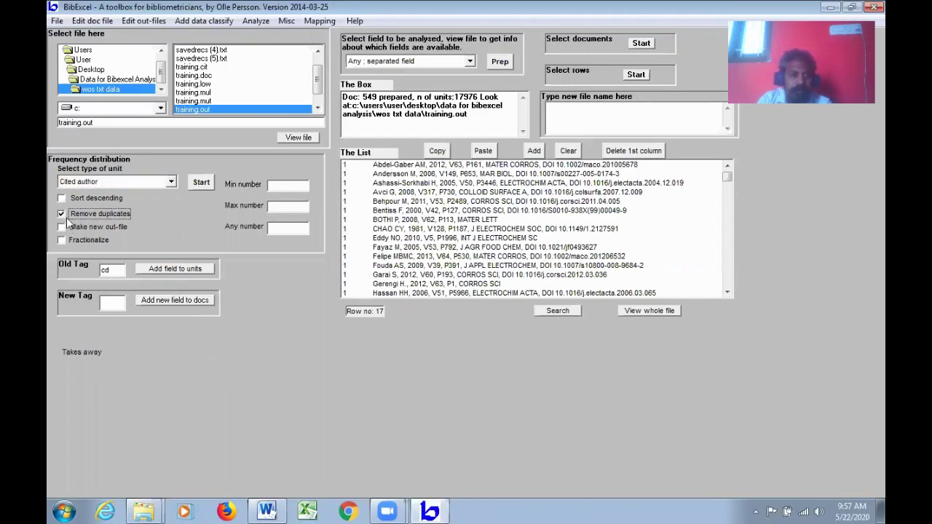
{"action": "left_click", "coordinate": [202, 182]}
{"action": "left_click", "coordinate": [524, 318]}
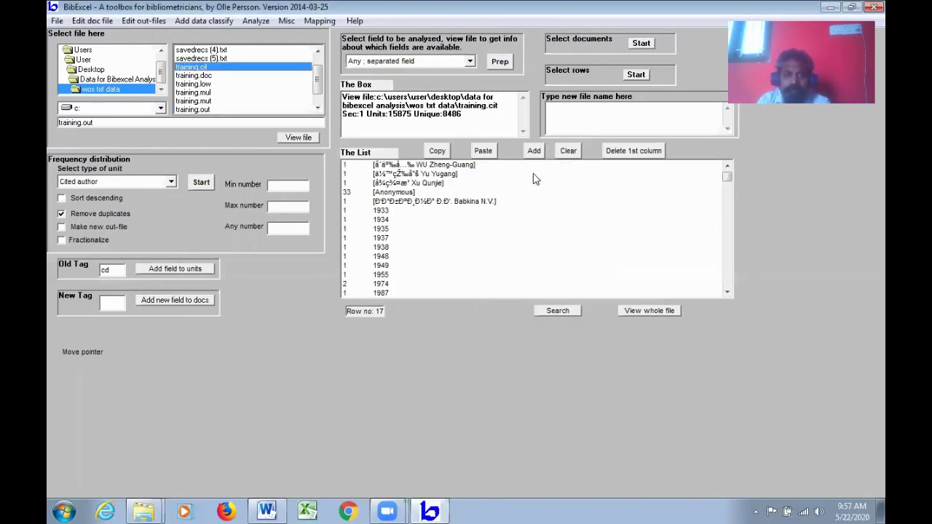
Step: Look through the start of the Cited author frequency list, from the bracketed and year entries to the first author names
{"action": "left_click", "coordinate": [727, 293]}
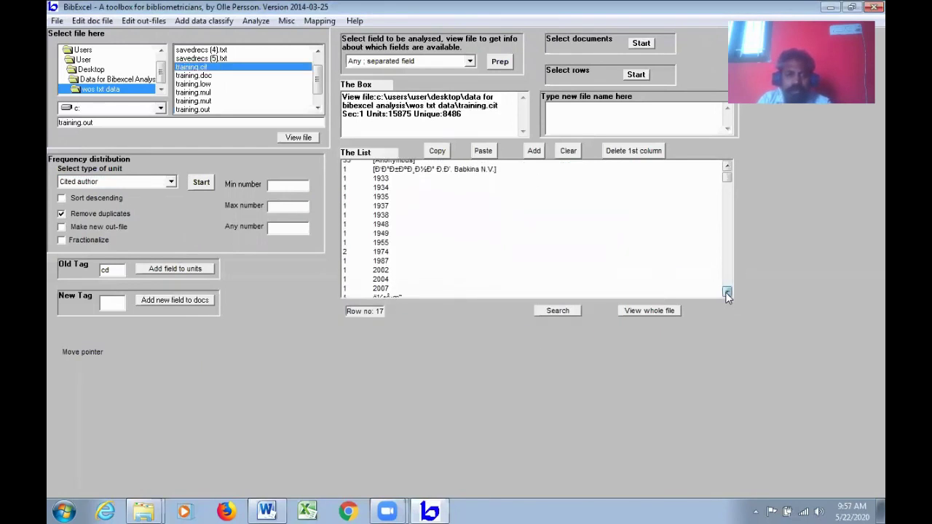
{"action": "left_click", "coordinate": [727, 293]}
{"action": "left_click", "coordinate": [727, 293]}
{"action": "left_click", "coordinate": [727, 292]}
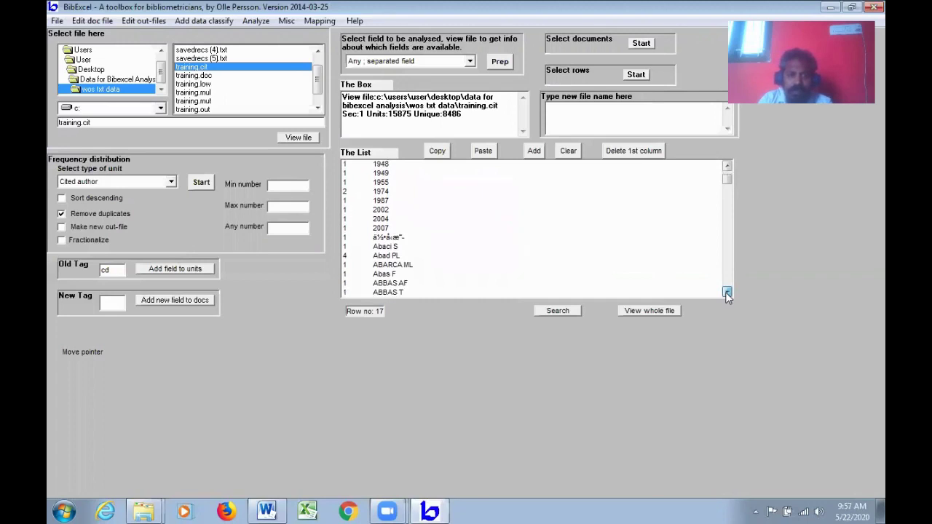
{"action": "left_click", "coordinate": [726, 292]}
{"action": "left_click", "coordinate": [727, 292]}
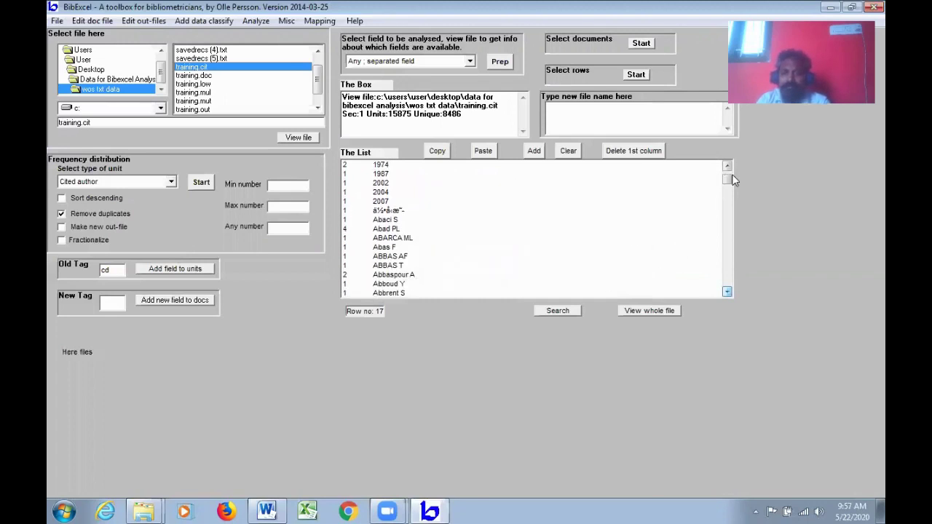
{"action": "left_click_drag", "start_coordinate": [728, 180], "coordinate": [730, 169]}
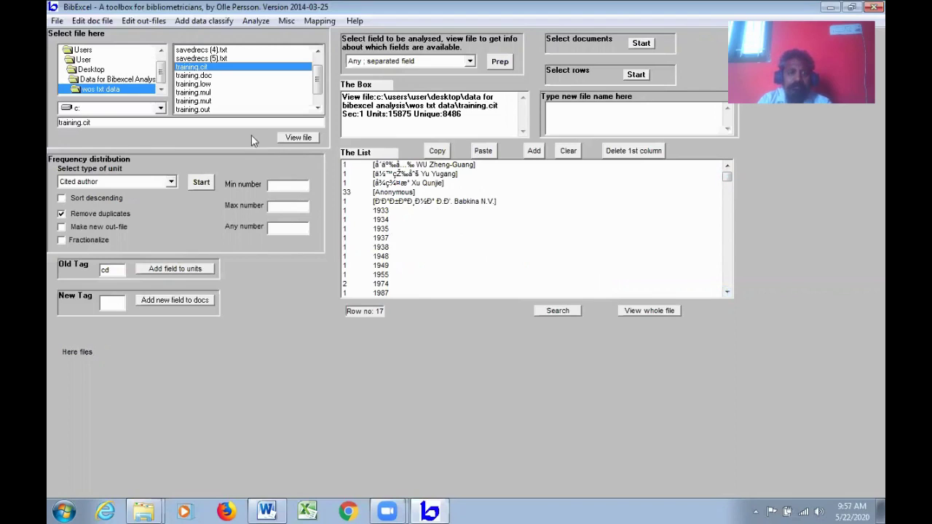
Step: View training.doc, find the C1 address line of the first record and set the old tag to c1
{"action": "left_click", "coordinate": [210, 77]}
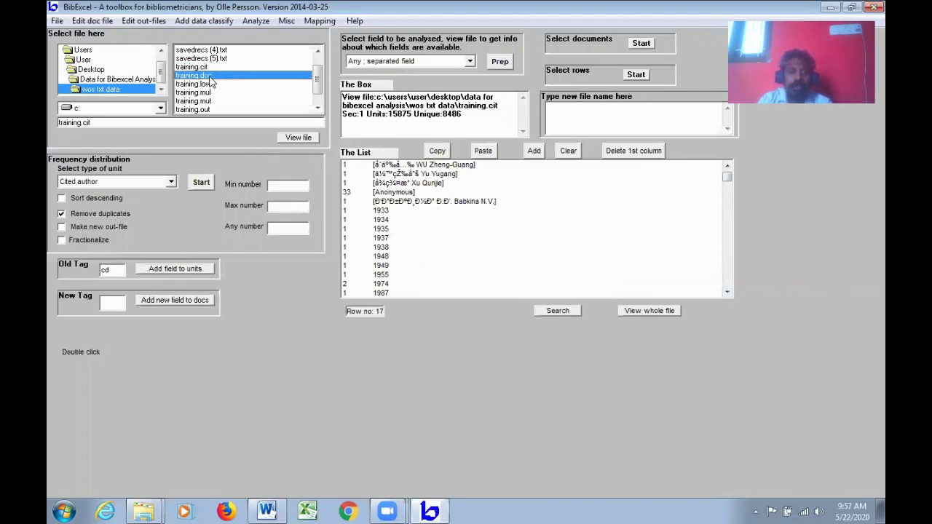
{"action": "left_click", "coordinate": [296, 138]}
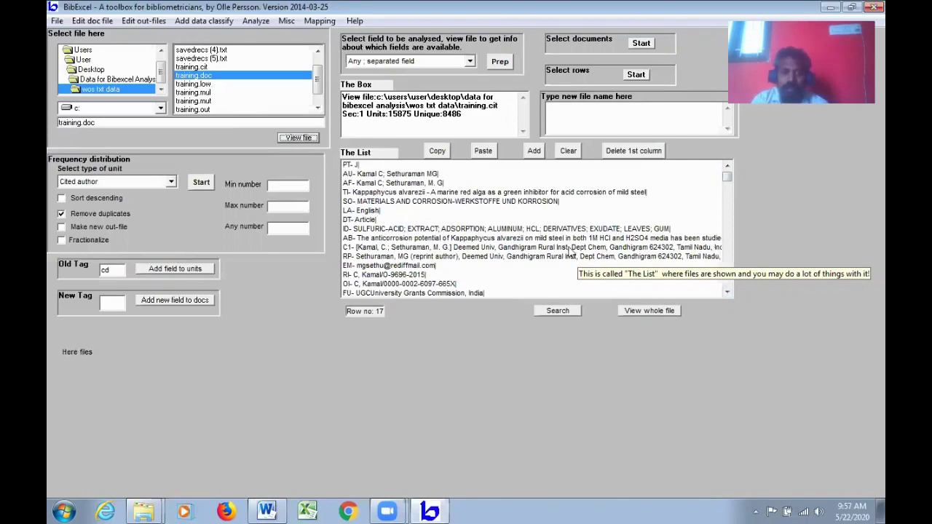
{"action": "left_click", "coordinate": [387, 248]}
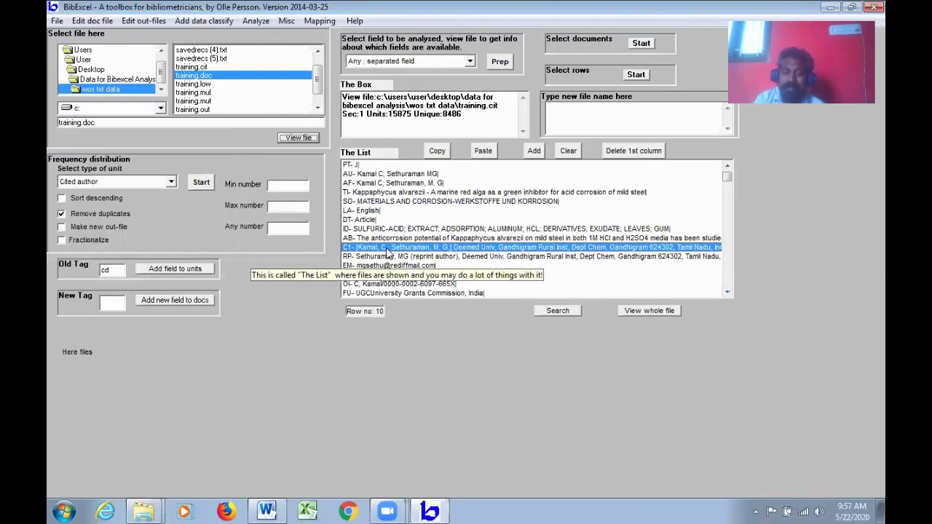
{"action": "left_click", "coordinate": [104, 271]}
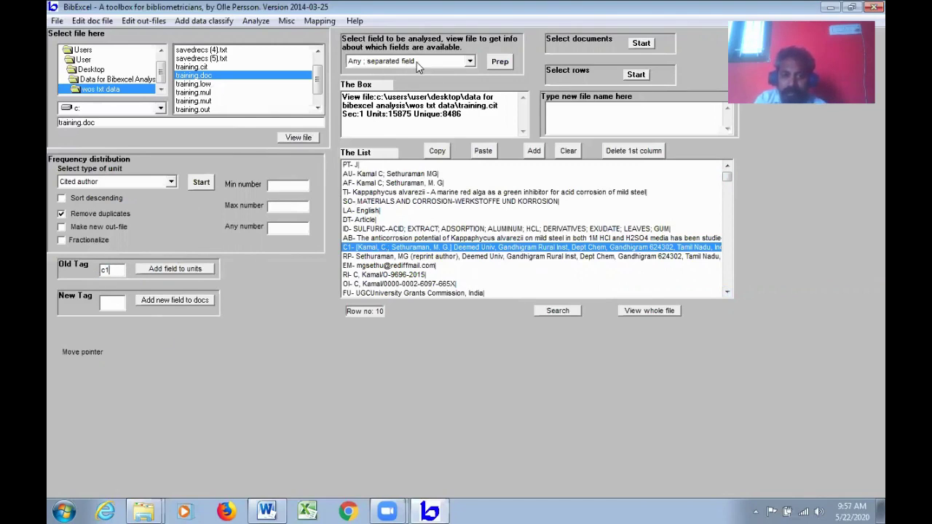
Step: Prepare the c1 field as Any ; separated field, overwriting training.out without keeping the unit ordering
{"action": "left_click", "coordinate": [505, 65]}
{"action": "left_click", "coordinate": [532, 324]}
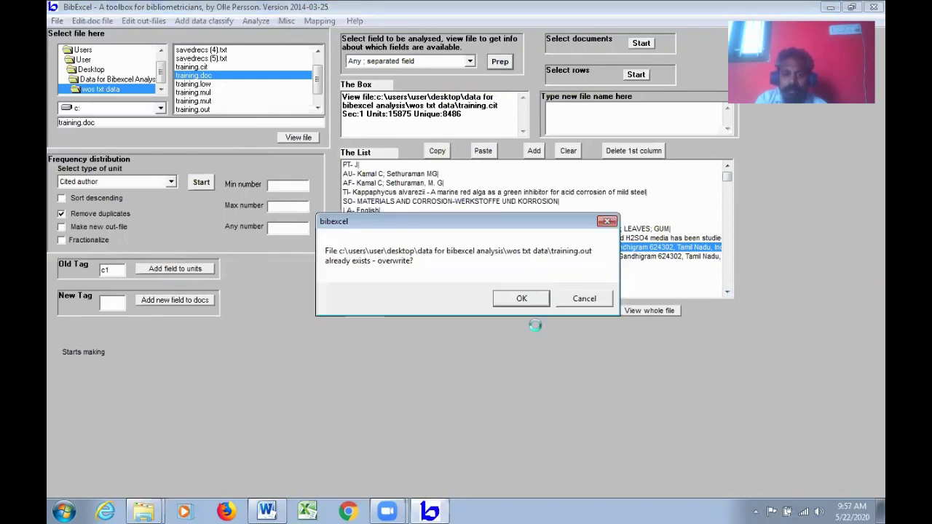
{"action": "left_click", "coordinate": [531, 304]}
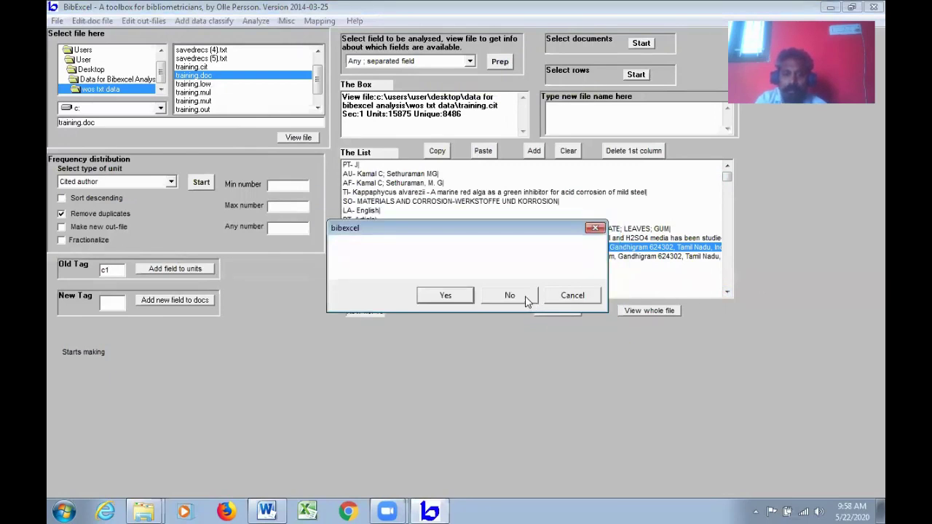
{"action": "left_click", "coordinate": [524, 296]}
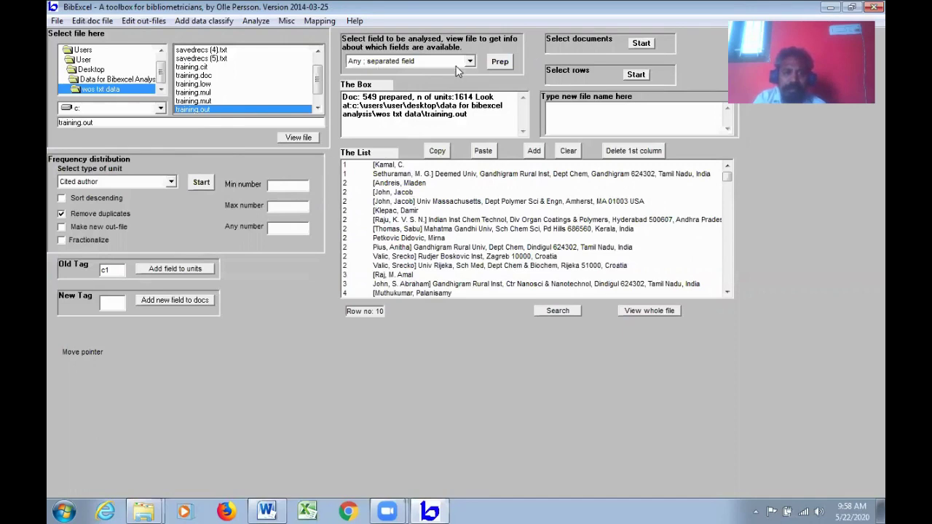
Step: Prepare the c1 field of training.doc as Whole field intact, overwriting training.out
{"action": "left_click", "coordinate": [389, 123]}
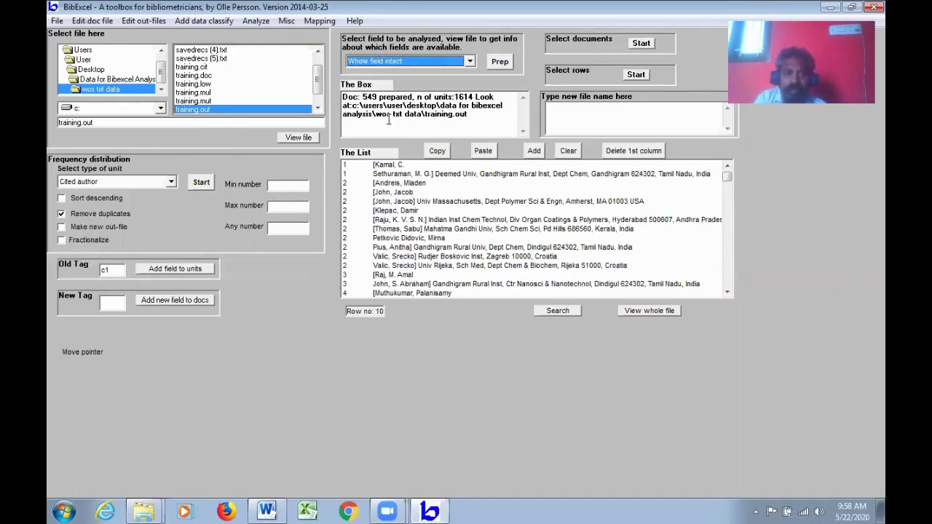
{"action": "left_click", "coordinate": [210, 75]}
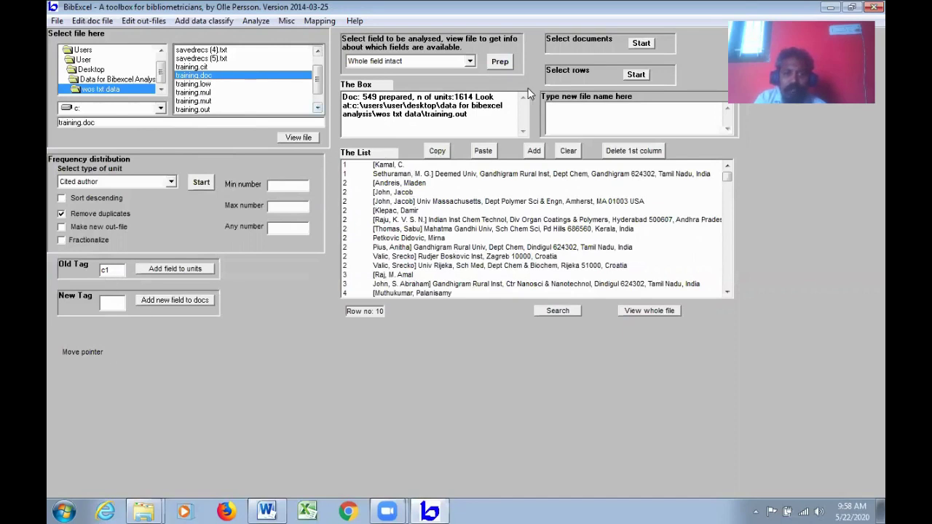
{"action": "left_click", "coordinate": [505, 62]}
{"action": "left_click", "coordinate": [524, 324]}
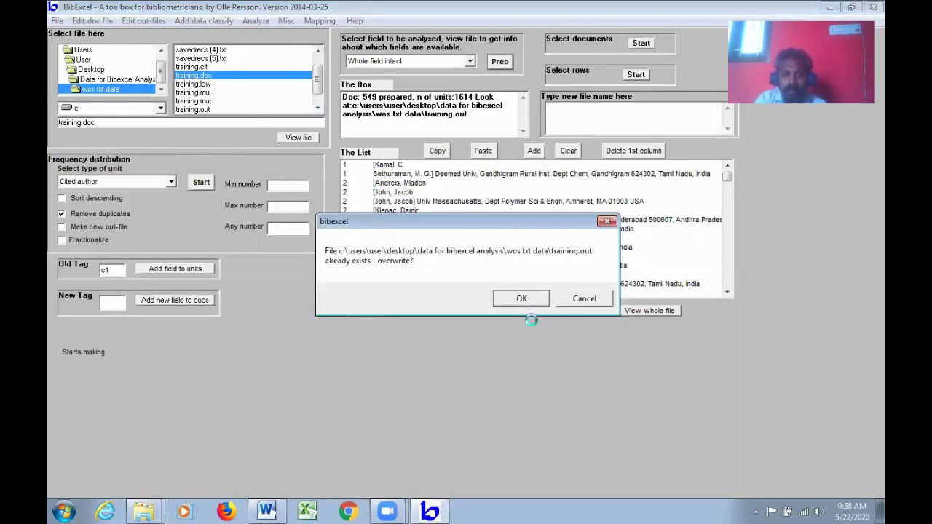
{"action": "left_click", "coordinate": [522, 299]}
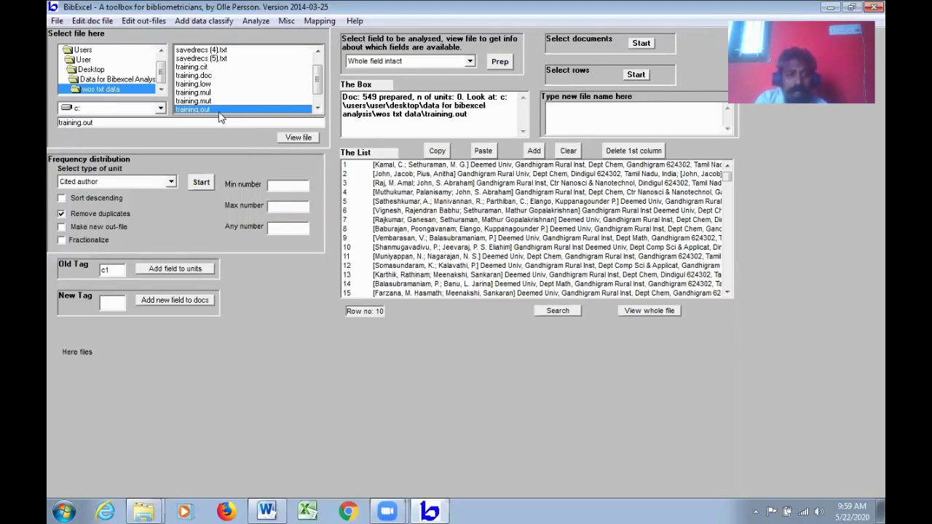
Step: Remove the bracketed author names from the whole address field in training.out
{"action": "left_click", "coordinate": [142, 21]}
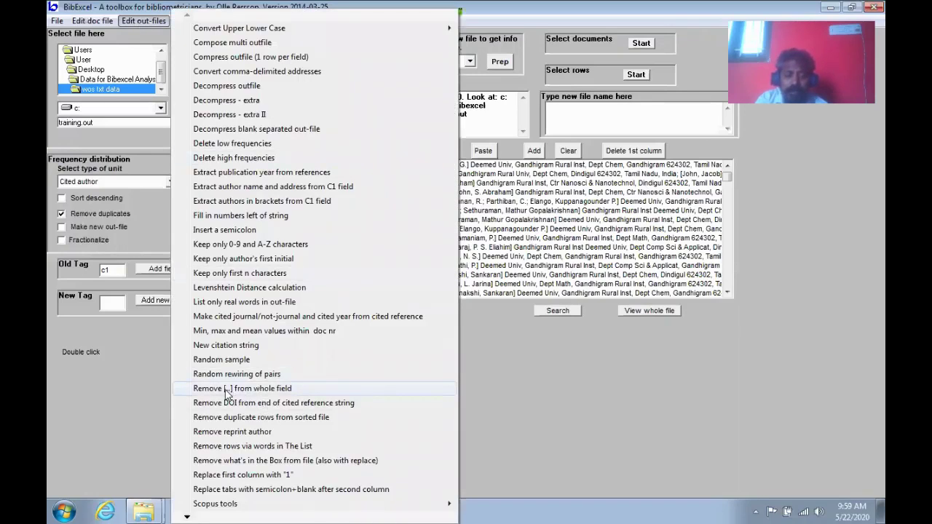
{"action": "left_click", "coordinate": [437, 394]}
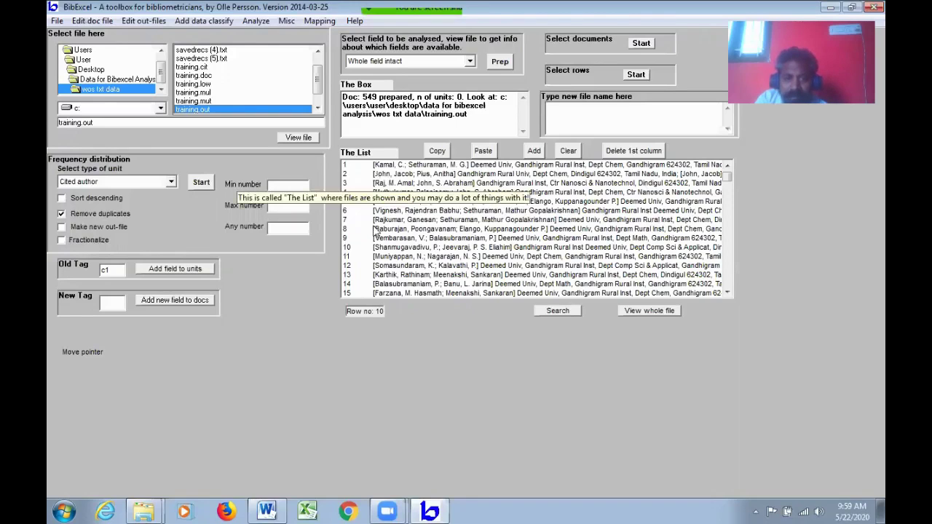
{"action": "double_click", "coordinate": [140, 21]}
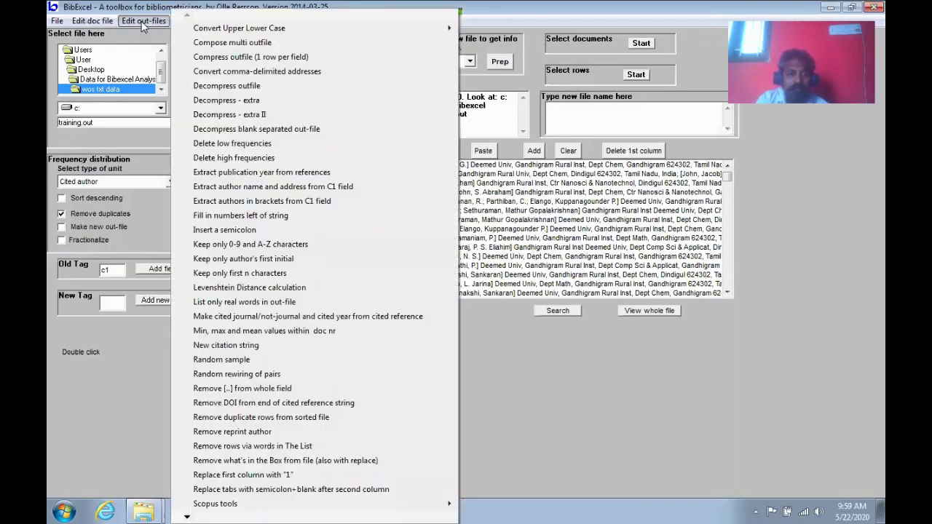
{"action": "left_click", "coordinate": [263, 390]}
{"action": "left_click", "coordinate": [524, 298]}
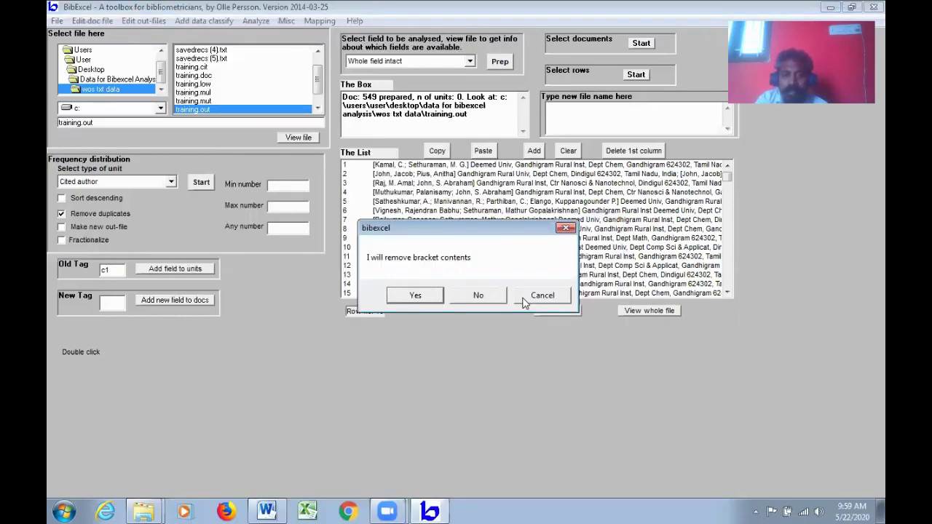
{"action": "left_click", "coordinate": [412, 296]}
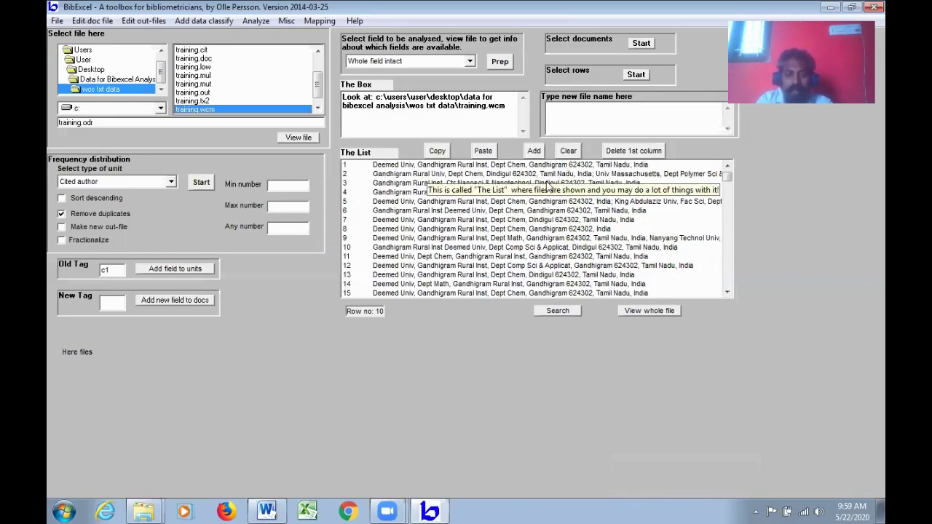
Step: Decompress the bracket-free address file training.wcm so each semicolon-separated address gets its own row
{"action": "left_click", "coordinate": [143, 21]}
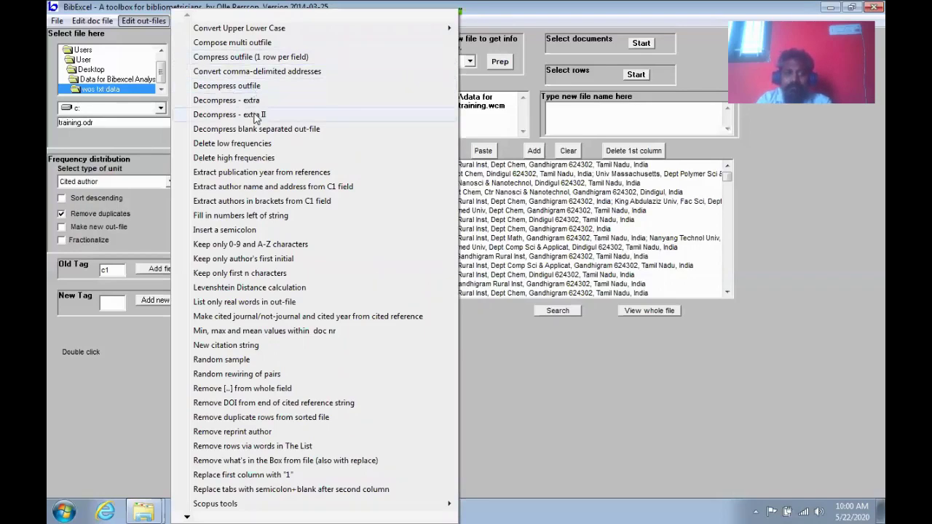
{"action": "left_click", "coordinate": [261, 86]}
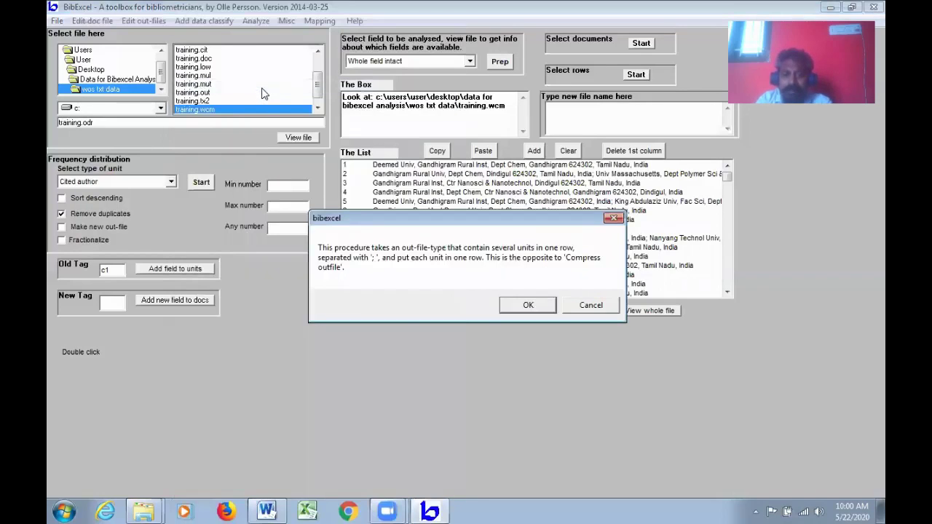
{"action": "left_click", "coordinate": [520, 308]}
{"action": "left_click", "coordinate": [478, 295]}
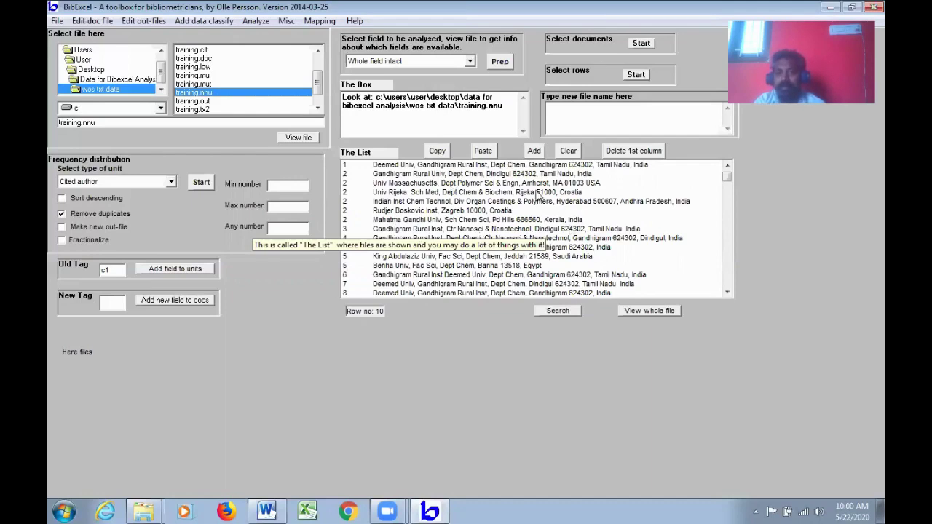
Step: Convert the comma-delimited addresses of training.nnu into slash-separated fields
{"action": "left_click", "coordinate": [134, 22]}
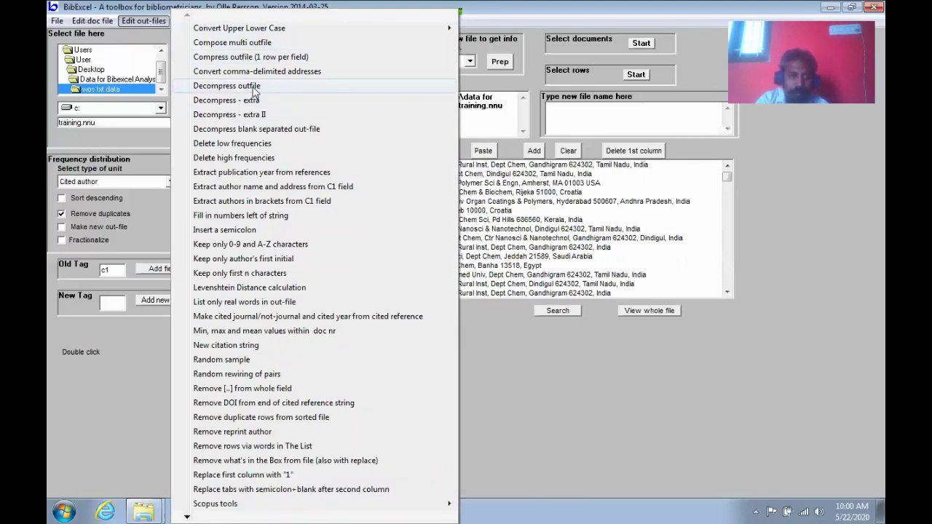
{"action": "left_click", "coordinate": [664, 369]}
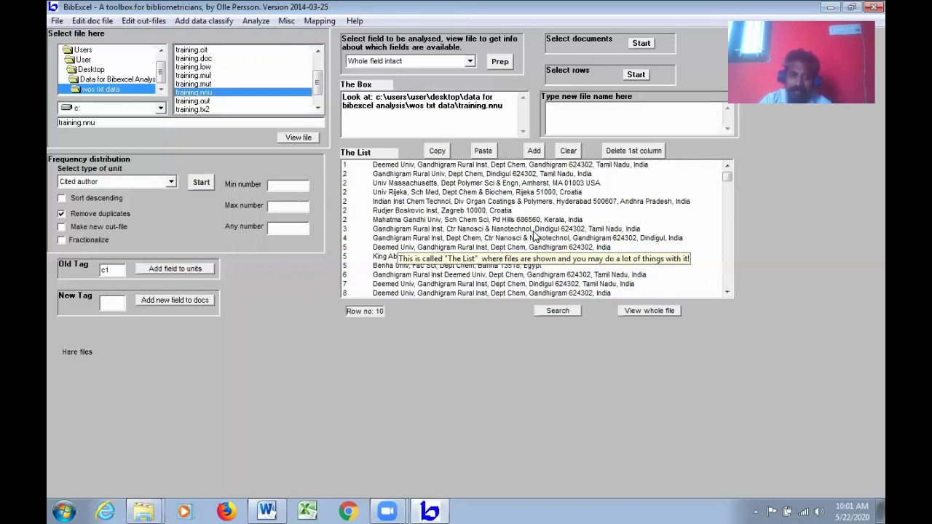
{"action": "left_click", "coordinate": [158, 22]}
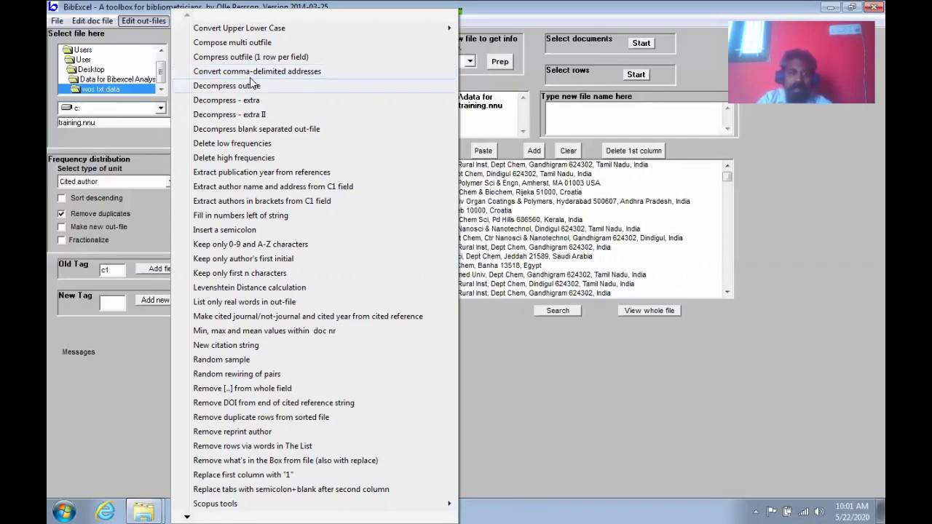
{"action": "left_click", "coordinate": [315, 78]}
{"action": "left_click", "coordinate": [520, 334]}
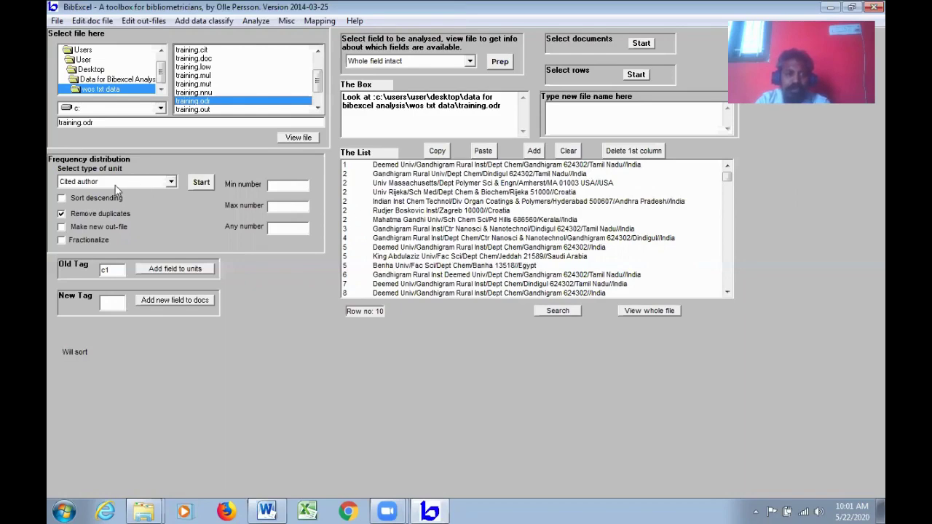
Step: Extract the Country units from training.odr into a new out-file with duplicates removed
{"action": "left_click", "coordinate": [171, 182]}
{"action": "left_click", "coordinate": [171, 257]}
{"action": "left_click", "coordinate": [171, 257]}
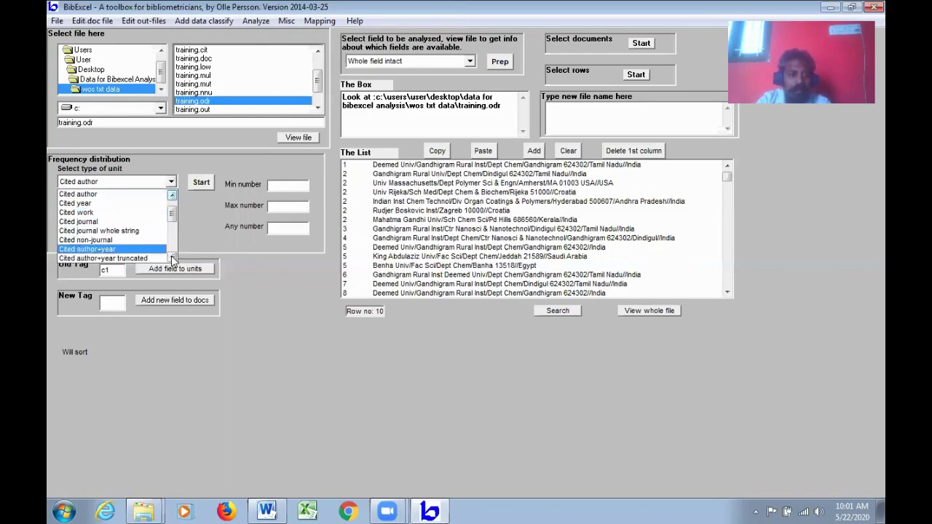
{"action": "left_click", "coordinate": [171, 258]}
{"action": "left_click", "coordinate": [171, 256]}
{"action": "left_click", "coordinate": [171, 256]}
{"action": "left_click", "coordinate": [171, 257]}
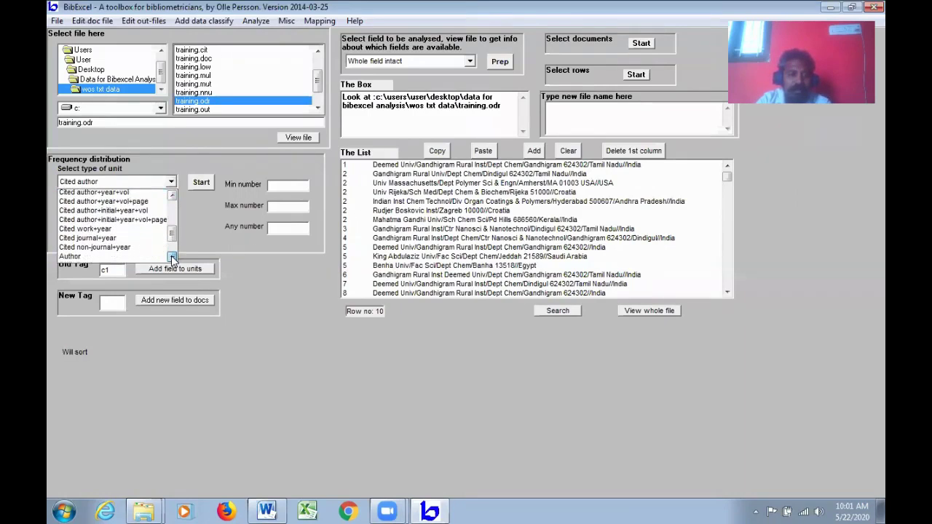
{"action": "left_click", "coordinate": [171, 257]}
{"action": "left_click", "coordinate": [171, 257]}
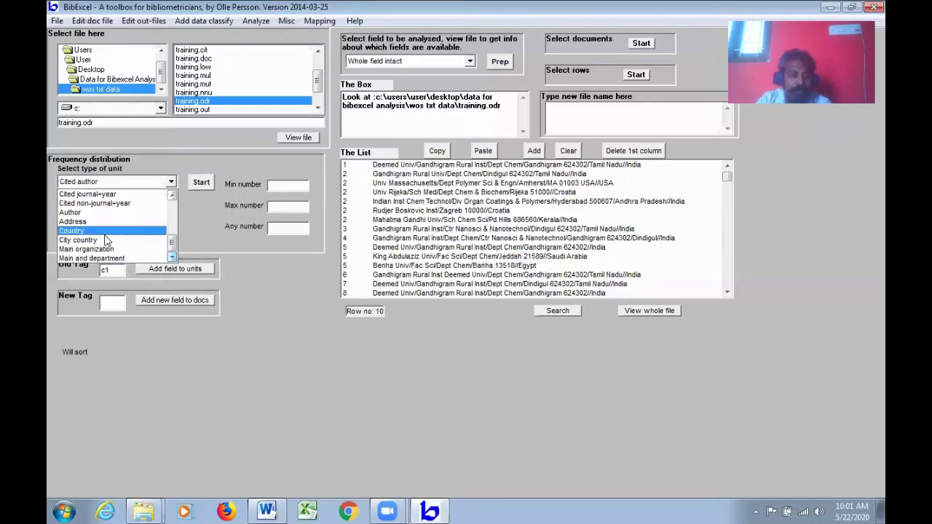
{"action": "left_click", "coordinate": [104, 233]}
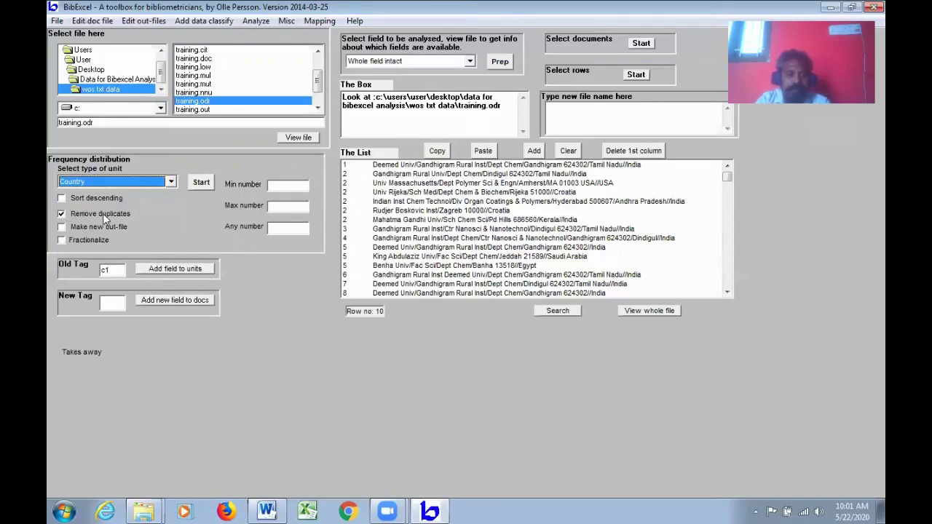
{"action": "left_click", "coordinate": [62, 227]}
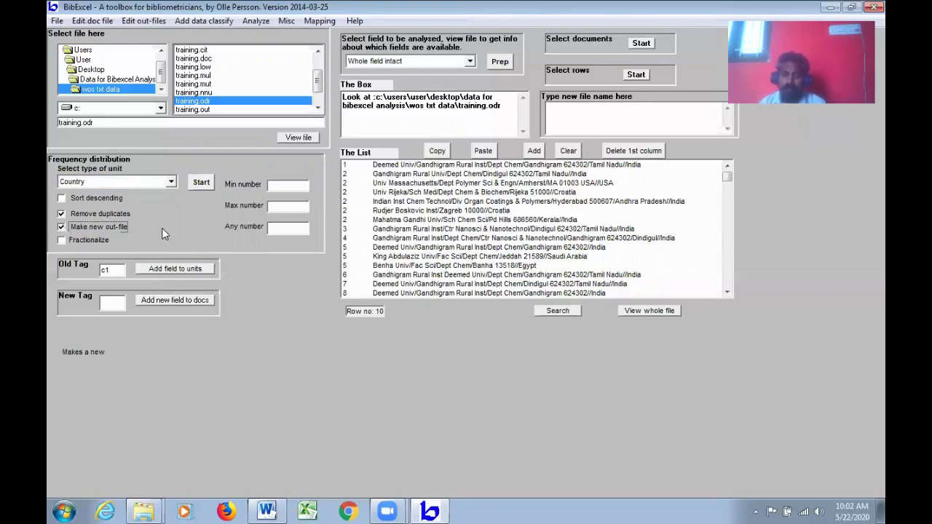
{"action": "left_click", "coordinate": [207, 184]}
{"action": "left_click", "coordinate": [529, 299]}
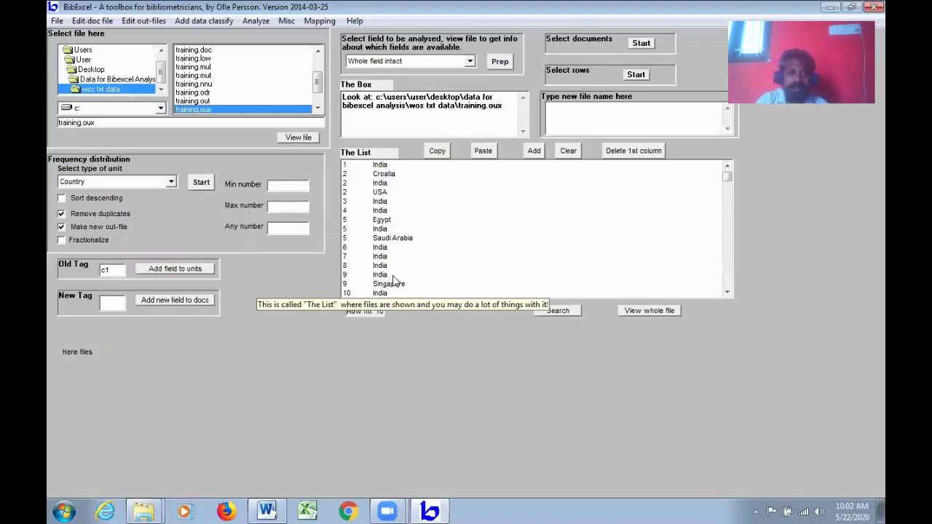
Step: Compute the Whole string frequency distribution of training.oux, sorted descending, without removing duplicates or making a new out-file
{"action": "left_click", "coordinate": [62, 214]}
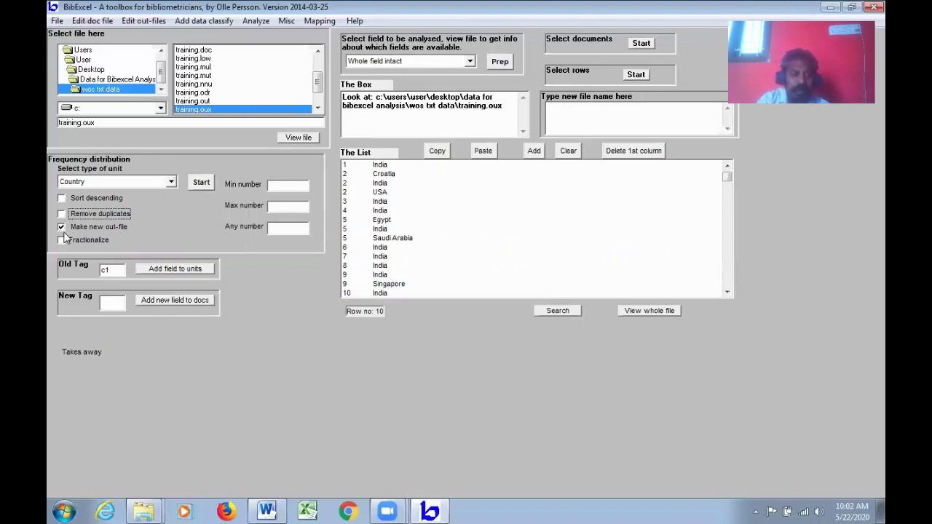
{"action": "left_click", "coordinate": [62, 228]}
{"action": "left_click", "coordinate": [170, 182]}
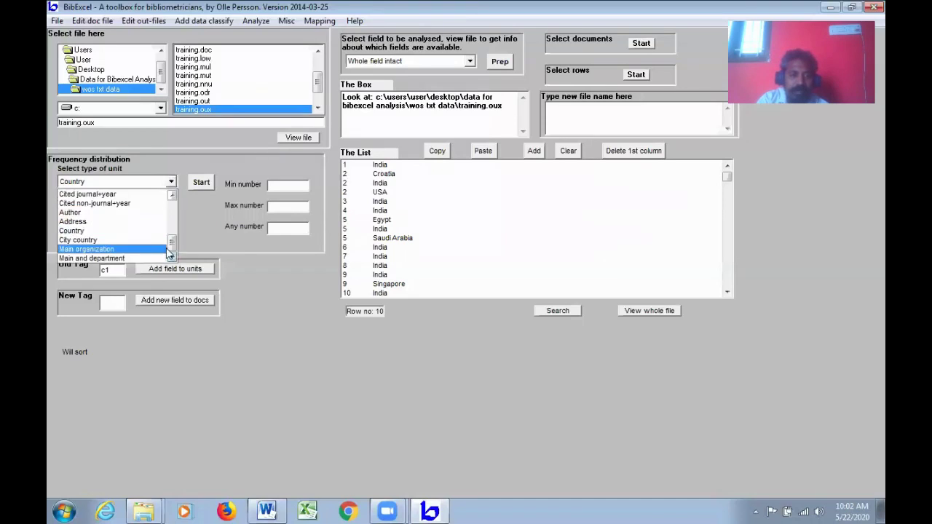
{"action": "scroll", "coordinate": [117, 219], "scroll_direction": "up", "scroll_amount": 3}
{"action": "left_click", "coordinate": [109, 194]}
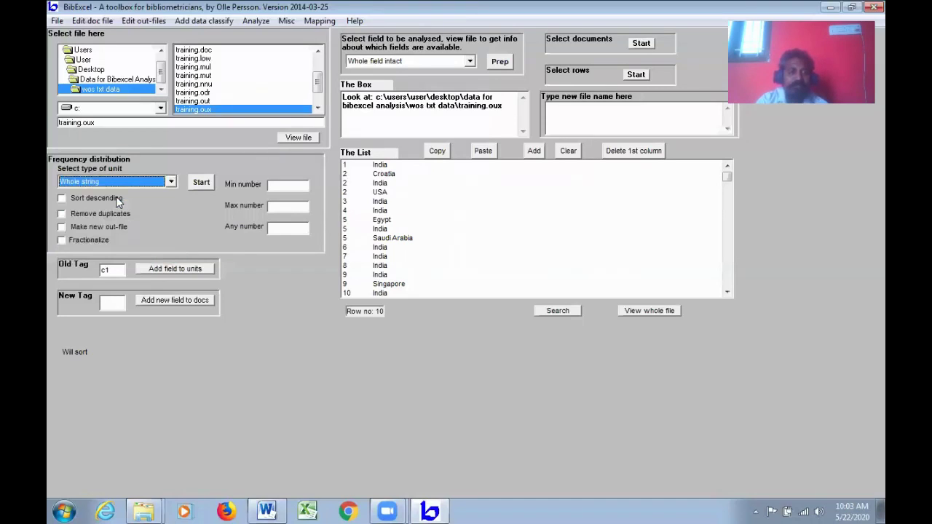
{"action": "left_click", "coordinate": [117, 200]}
{"action": "left_click", "coordinate": [201, 183]}
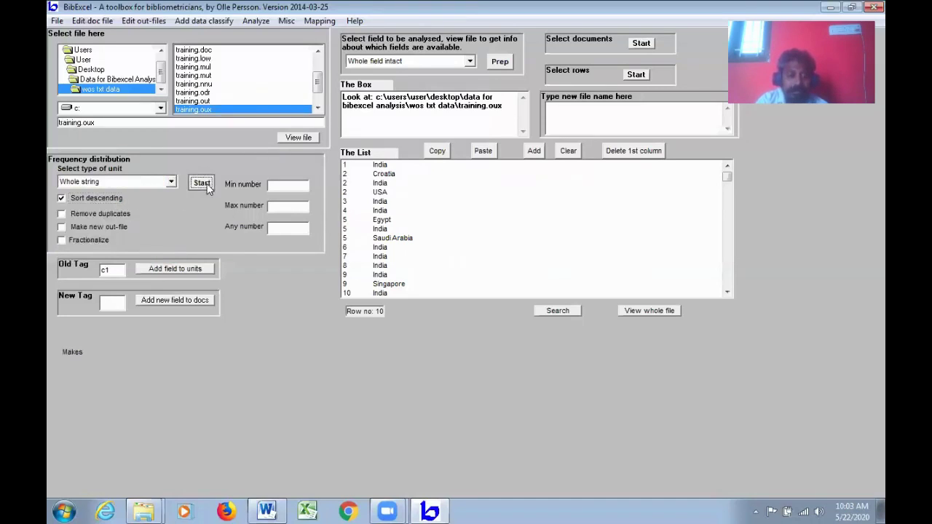
{"action": "left_click", "coordinate": [524, 318]}
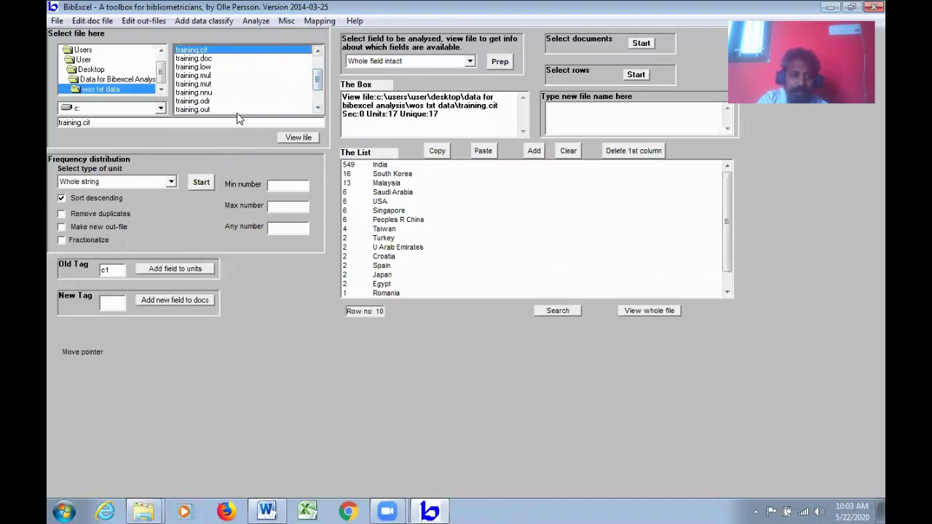
Step: View training.doc and prepare its c1 field as Whole field intact, overwriting training.out
{"action": "left_click", "coordinate": [213, 59]}
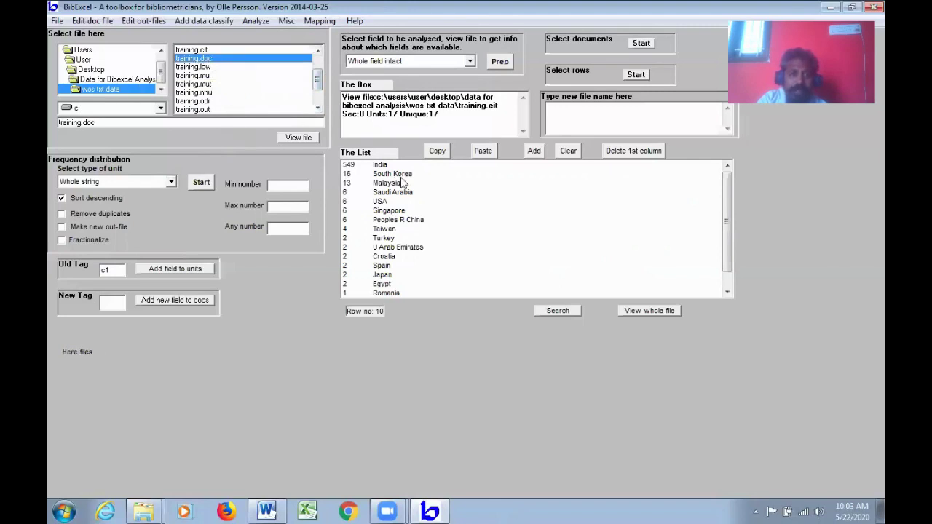
{"action": "left_click", "coordinate": [298, 138]}
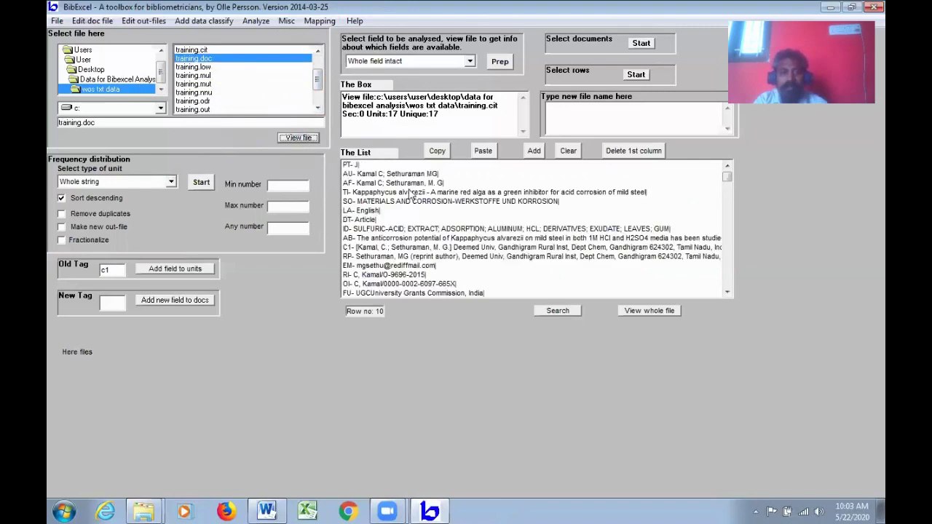
{"action": "left_click", "coordinate": [728, 291]}
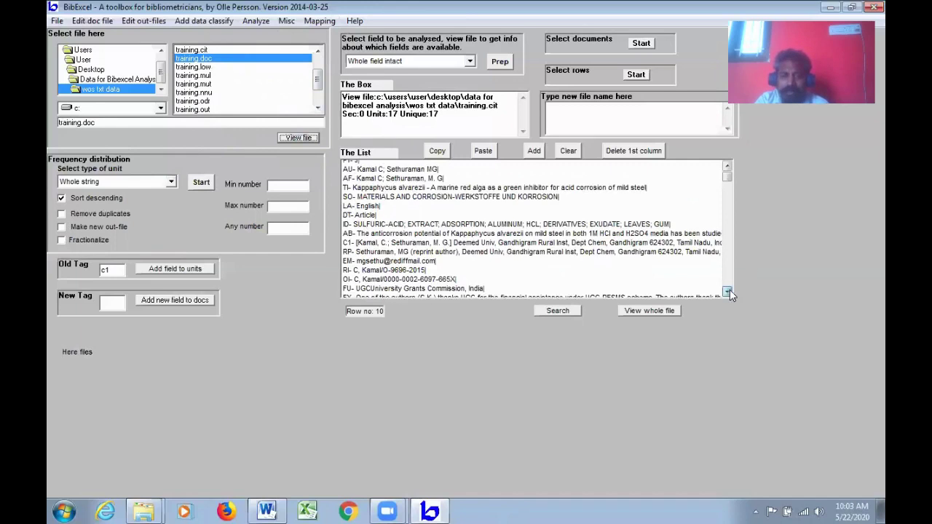
{"action": "left_click", "coordinate": [728, 291]}
{"action": "left_click", "coordinate": [727, 291]}
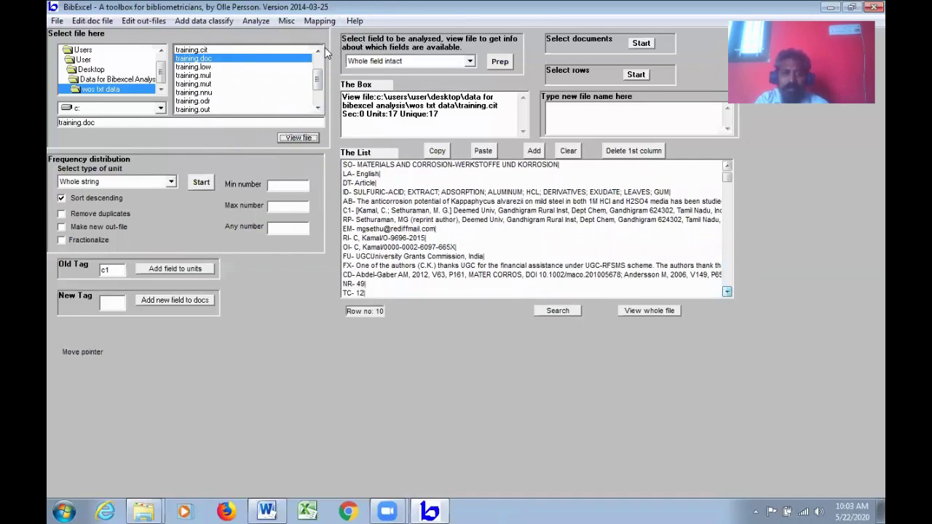
{"action": "left_click", "coordinate": [501, 62]}
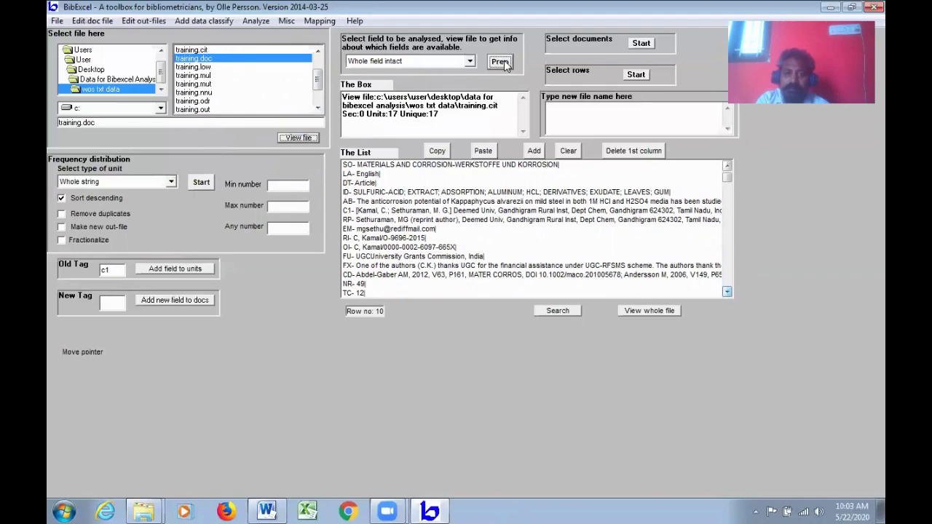
{"action": "left_click", "coordinate": [526, 325]}
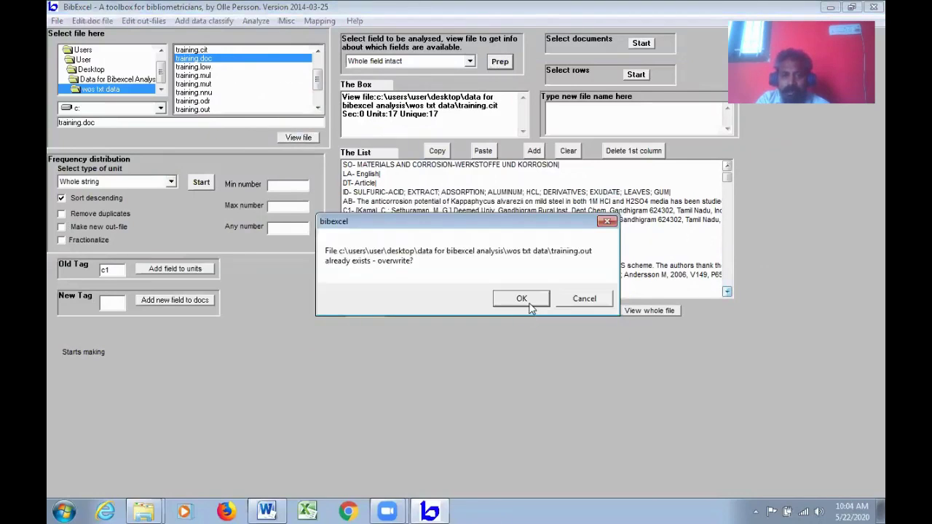
{"action": "left_click", "coordinate": [527, 298]}
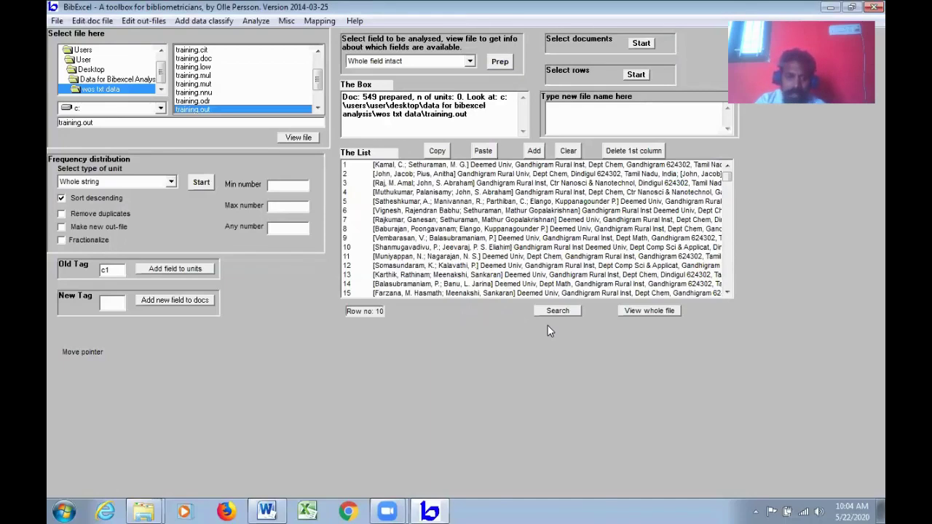
Step: Remove the bracketed author names from the whole address field in the newly prepared training.out
{"action": "left_click", "coordinate": [145, 22]}
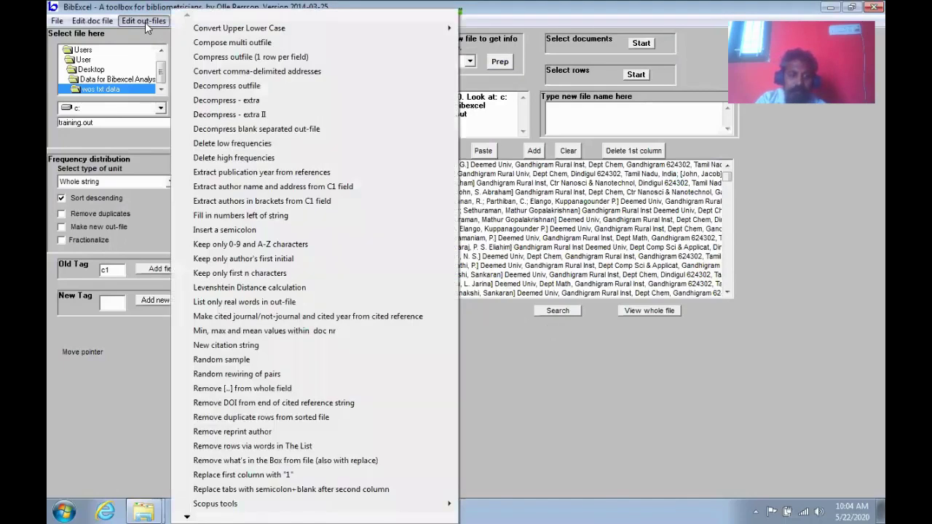
{"action": "left_click", "coordinate": [250, 389]}
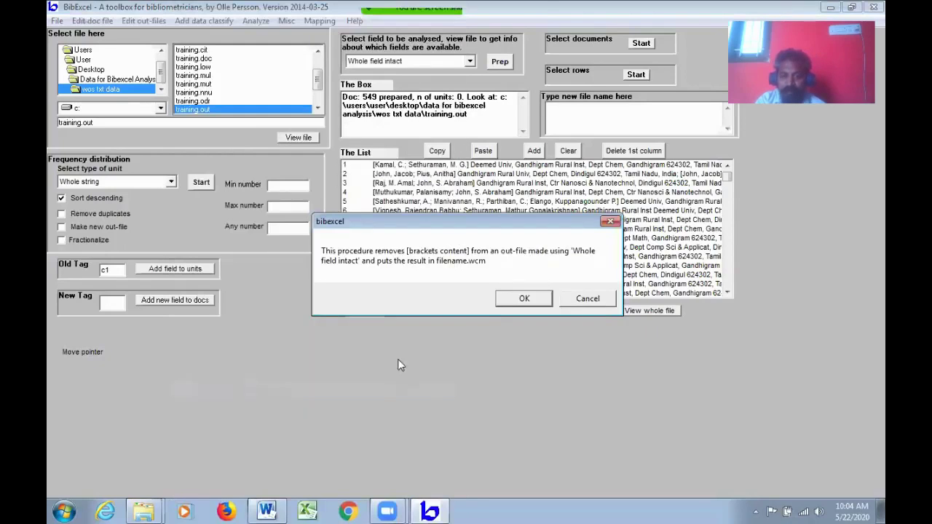
{"action": "left_click", "coordinate": [515, 299]}
{"action": "left_click", "coordinate": [414, 295]}
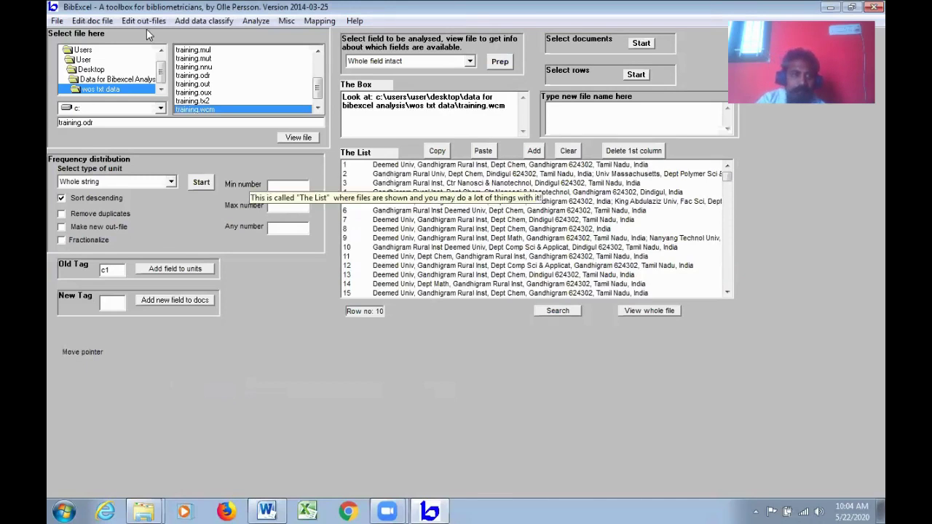
Step: Decompress training.wcm so each semicolon-separated address stands in its own row
{"action": "left_click", "coordinate": [145, 22]}
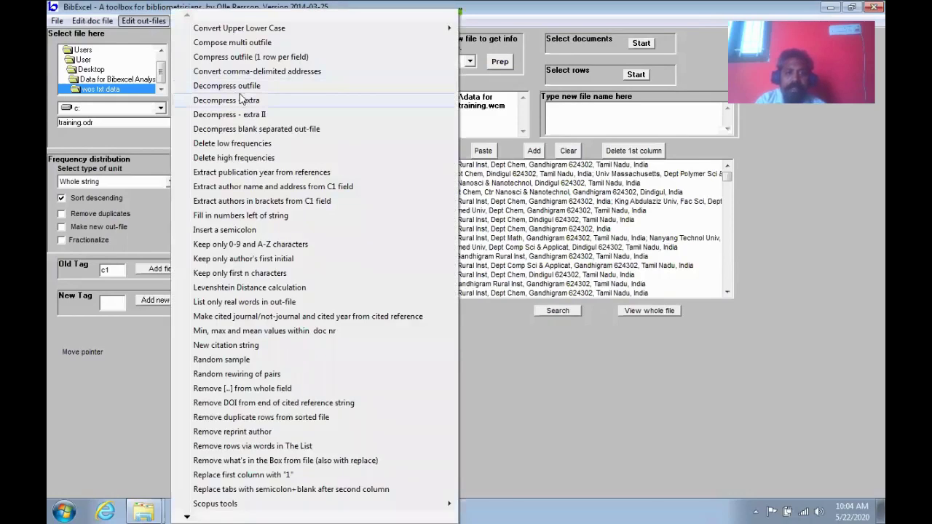
{"action": "left_click", "coordinate": [243, 88]}
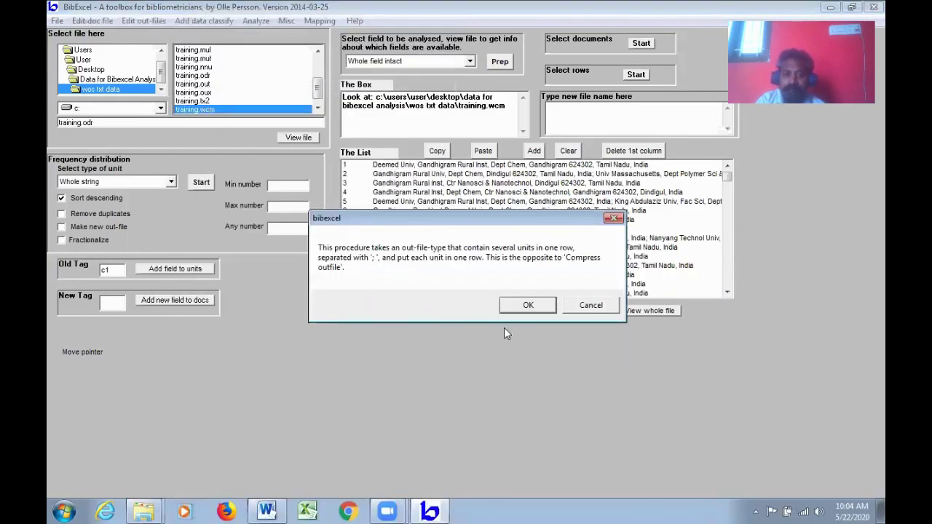
{"action": "left_click", "coordinate": [514, 309]}
{"action": "left_click", "coordinate": [484, 295]}
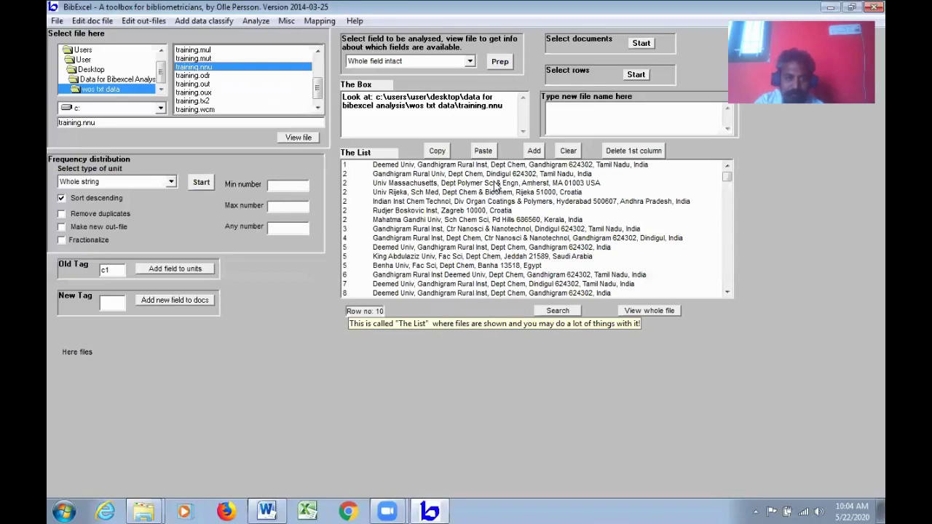
Step: Convert the comma-delimited addresses in the decompressed training.nnu file
{"action": "left_click", "coordinate": [144, 21]}
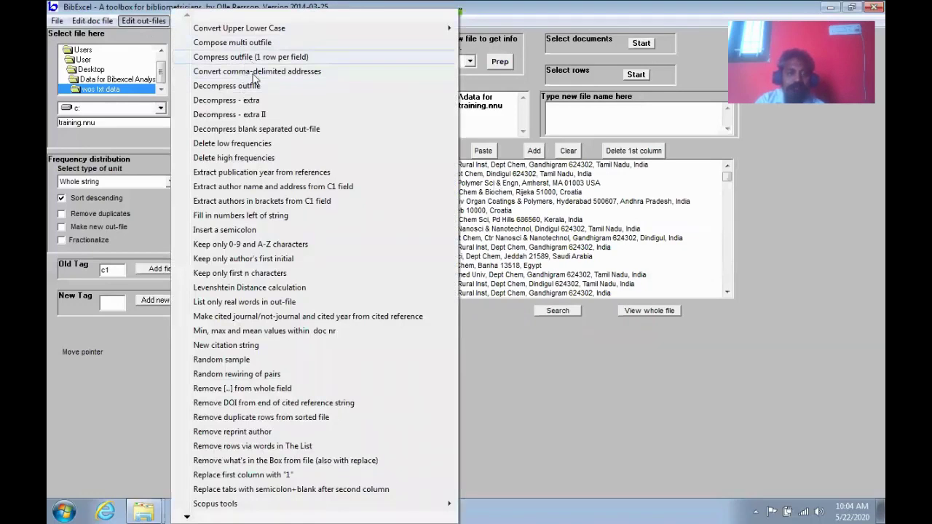
{"action": "left_click", "coordinate": [311, 71]}
{"action": "left_click", "coordinate": [500, 324]}
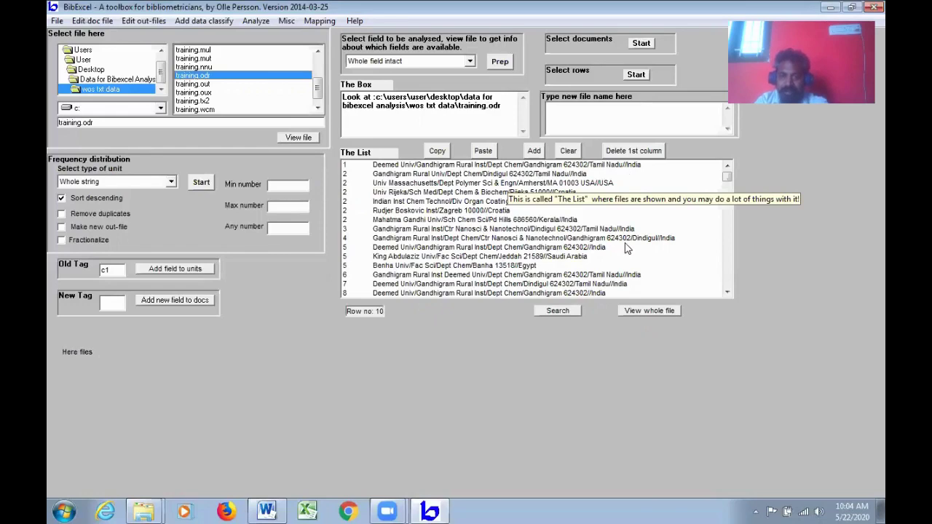
Step: Extract the Main organization units from training.odr into a new out-file, removing duplicates and without descending sorting
{"action": "left_click", "coordinate": [170, 183]}
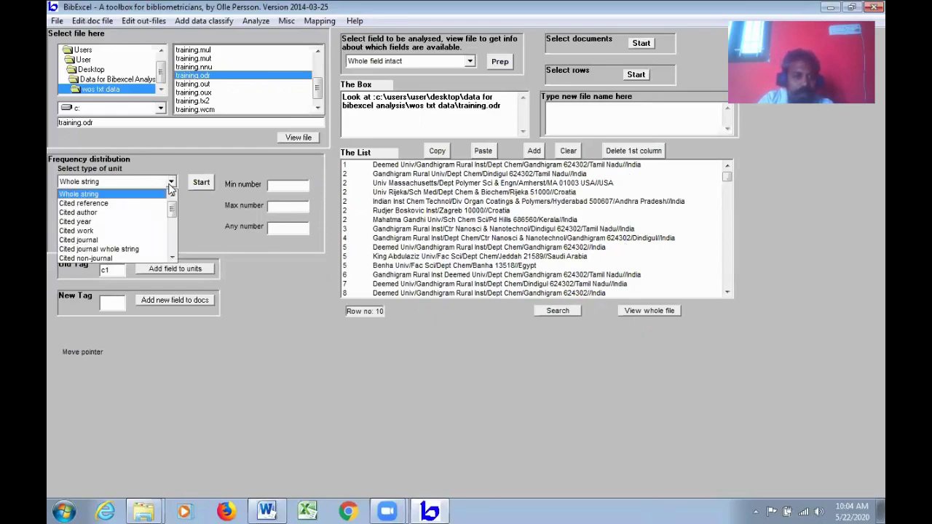
{"action": "left_click", "coordinate": [172, 256]}
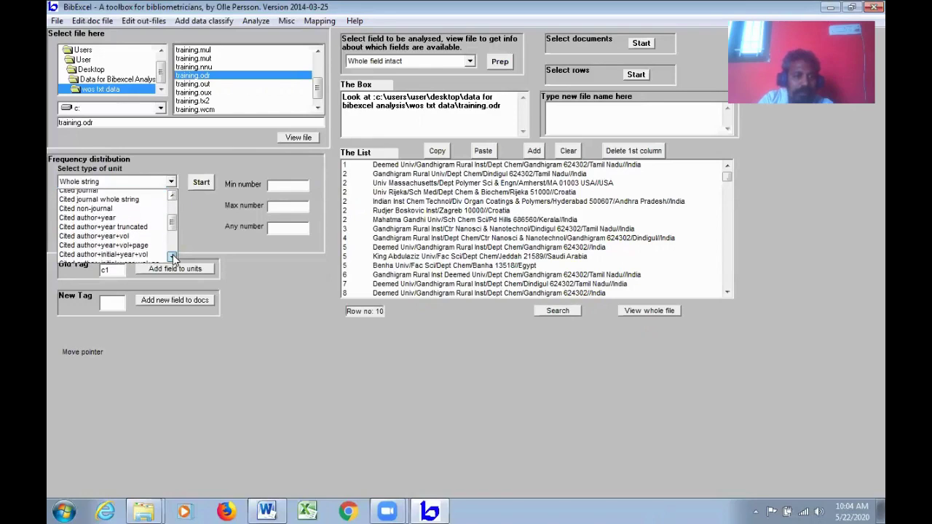
{"action": "left_click_drag", "start_coordinate": [172, 257], "coordinate": [173, 254]}
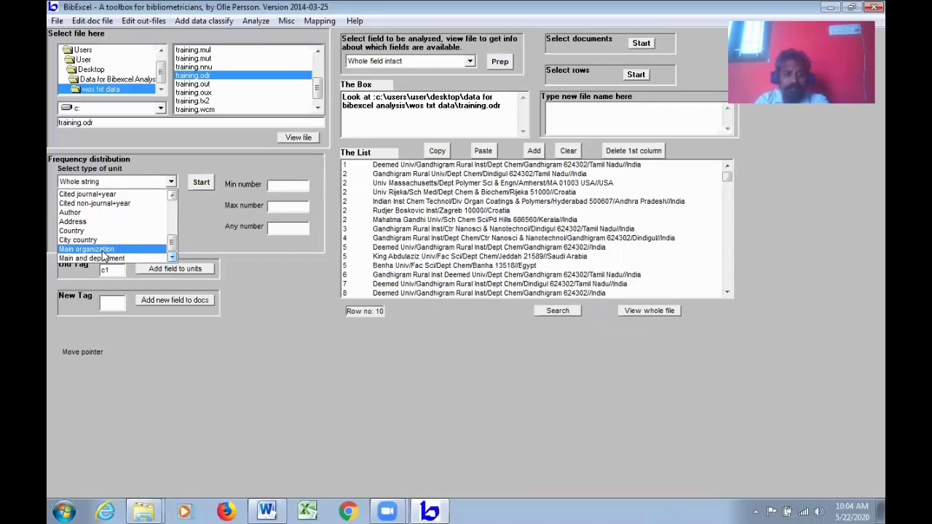
{"action": "left_click", "coordinate": [102, 250]}
{"action": "left_click", "coordinate": [62, 199]}
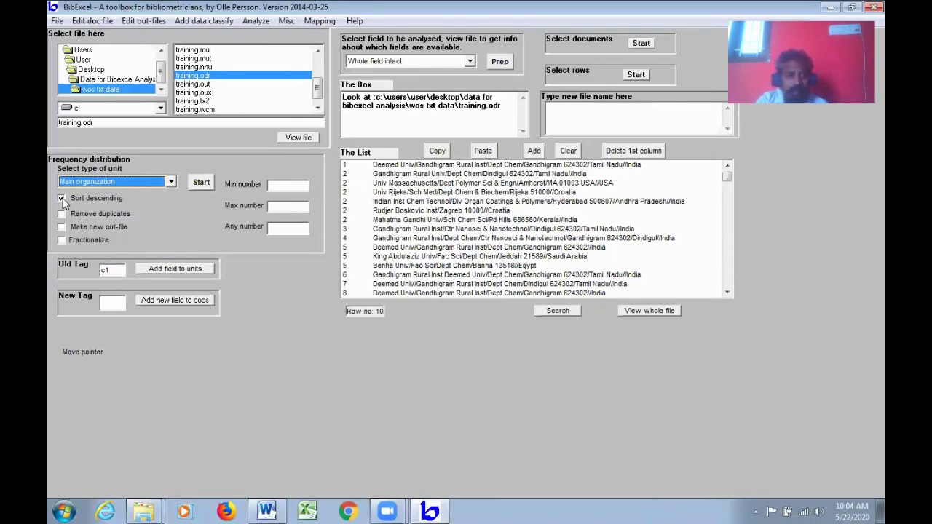
{"action": "left_click", "coordinate": [62, 199]}
{"action": "left_click", "coordinate": [63, 213]}
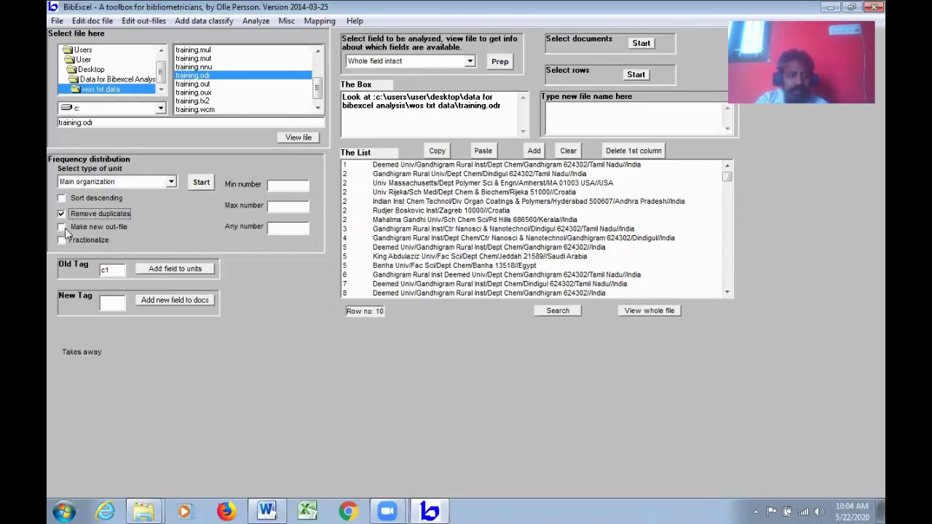
{"action": "left_click", "coordinate": [65, 227]}
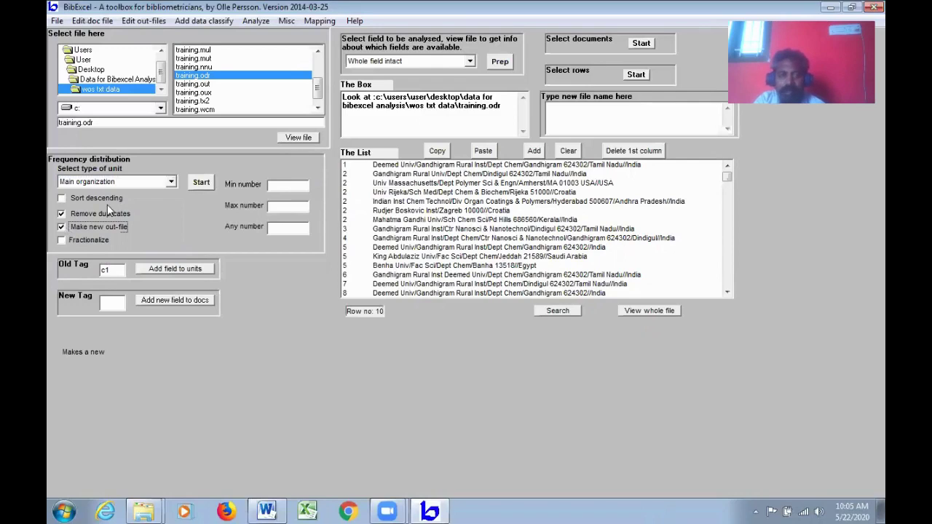
{"action": "left_click", "coordinate": [200, 182]}
{"action": "left_click", "coordinate": [523, 298]}
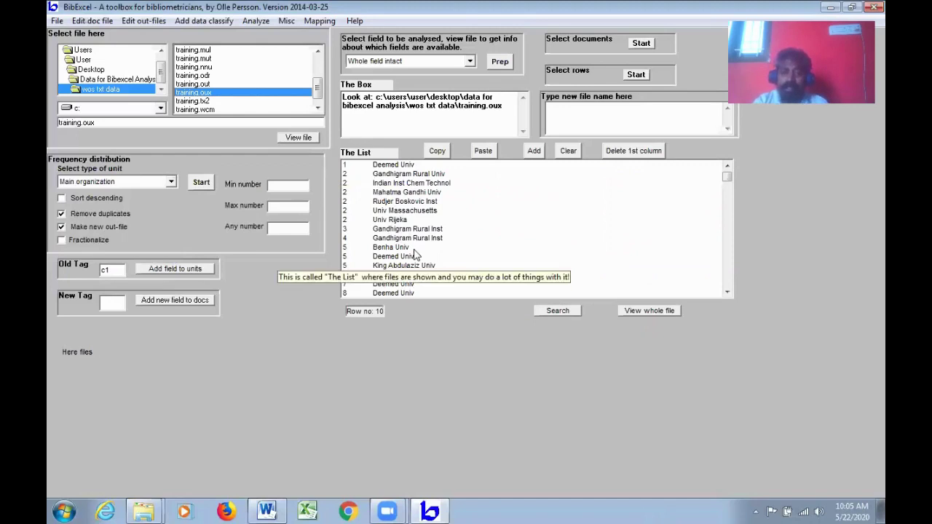
Step: Produce a descending Whole string frequency distribution of the organizations in training.oux, without removing duplicates or making an out-file, and review the top entries
{"action": "left_click", "coordinate": [61, 214]}
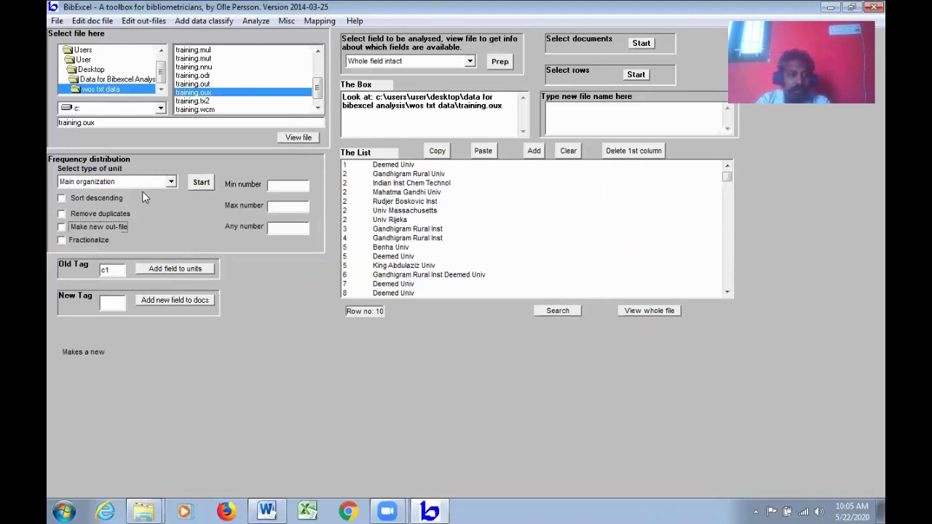
{"action": "left_click", "coordinate": [171, 181]}
{"action": "scroll", "coordinate": [110, 211], "scroll_direction": "up", "scroll_amount": 4}
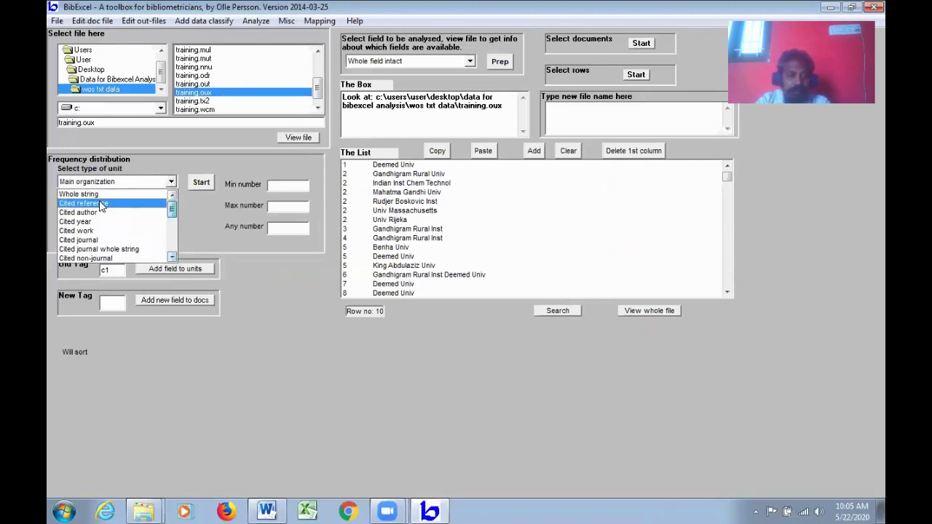
{"action": "left_click", "coordinate": [78, 194]}
{"action": "left_click", "coordinate": [78, 197]}
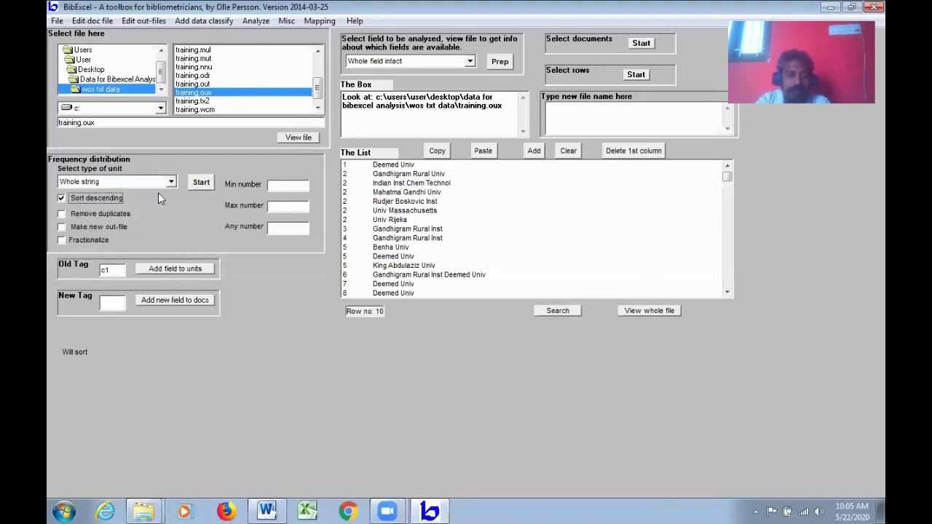
{"action": "left_click", "coordinate": [201, 182]}
{"action": "left_click", "coordinate": [548, 323]}
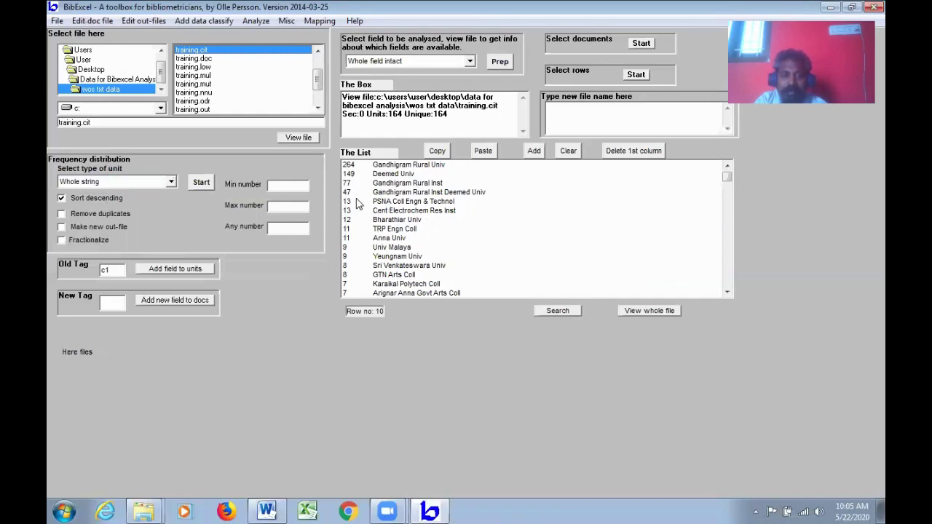
{"action": "left_click_drag", "start_coordinate": [400, 166], "coordinate": [403, 192]}
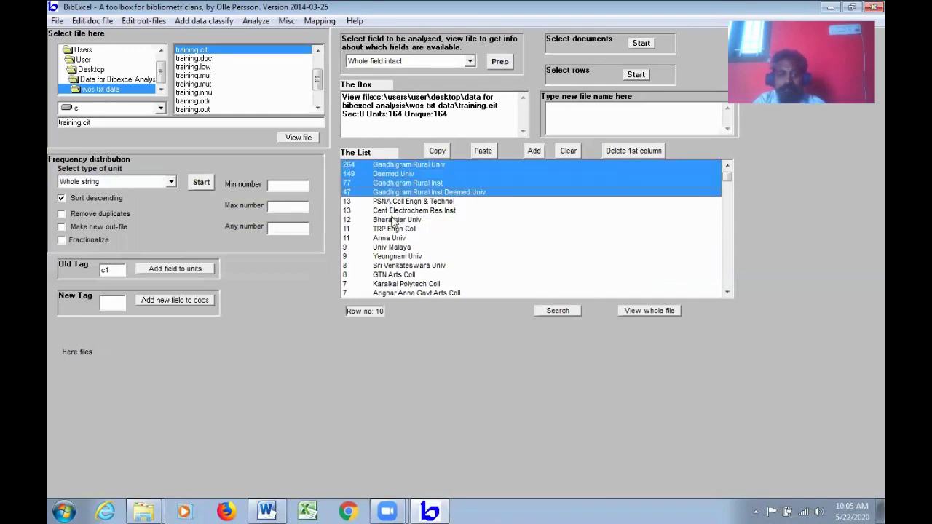
{"action": "left_click", "coordinate": [397, 202]}
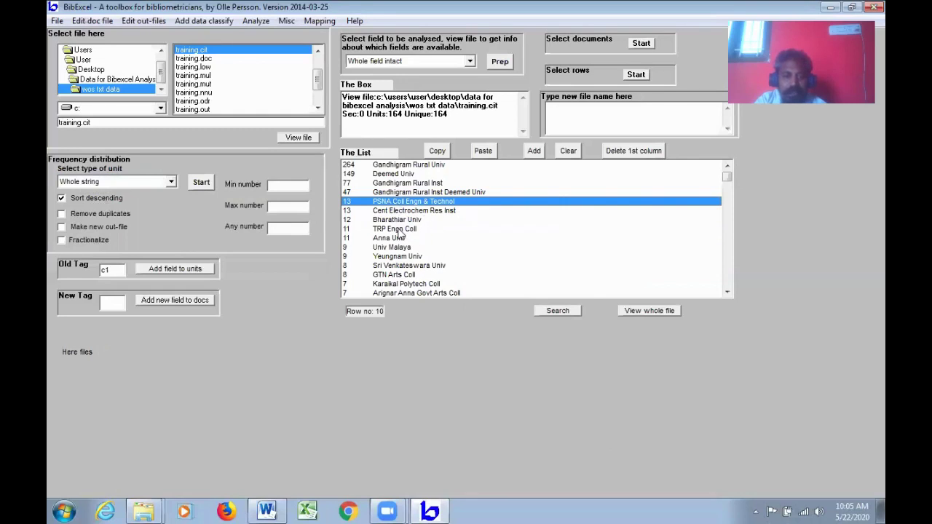
{"action": "left_click", "coordinate": [397, 221]}
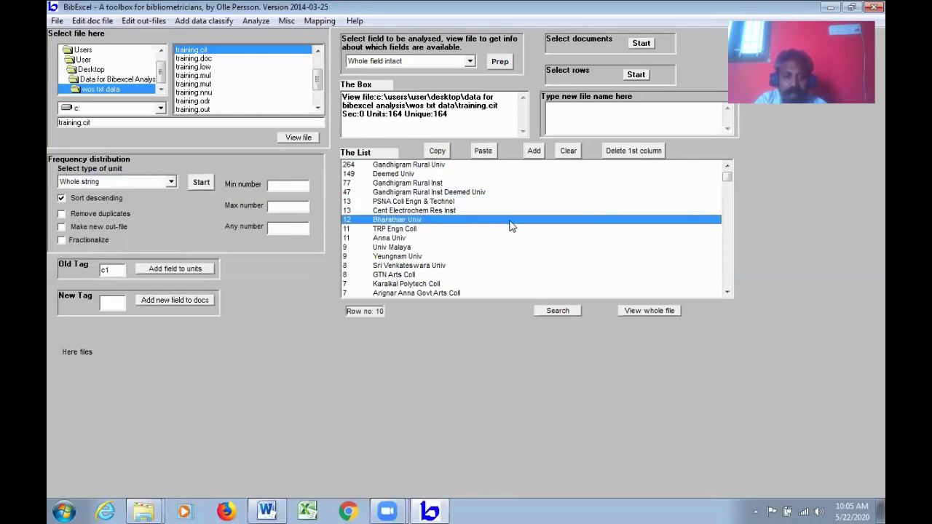
{"action": "left_click", "coordinate": [411, 238]}
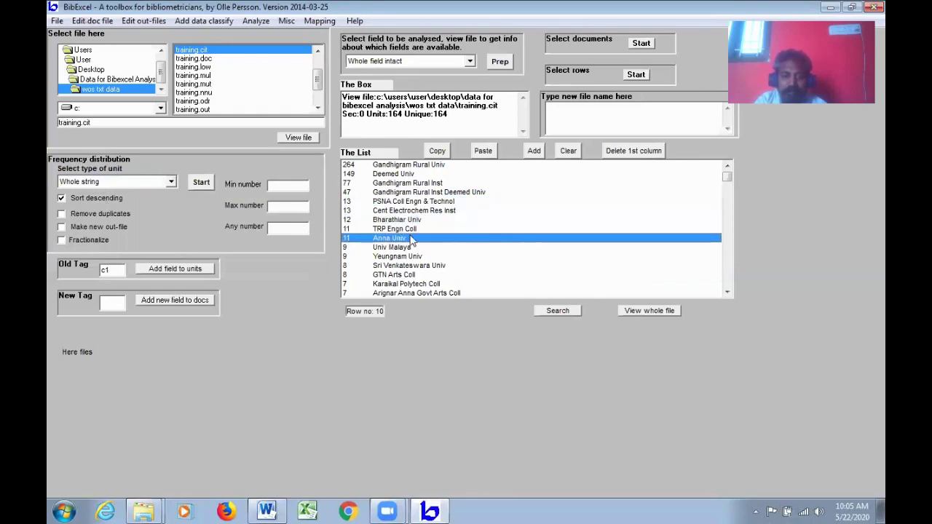
{"action": "left_click", "coordinate": [405, 276]}
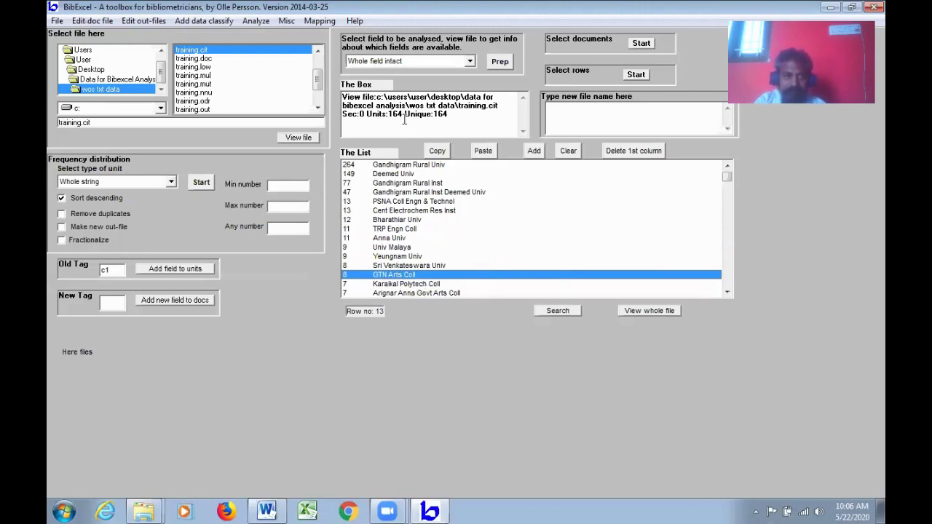
Step: View training.doc and prepare its cd field as Whole field intact into training.out
{"action": "left_click", "coordinate": [207, 59]}
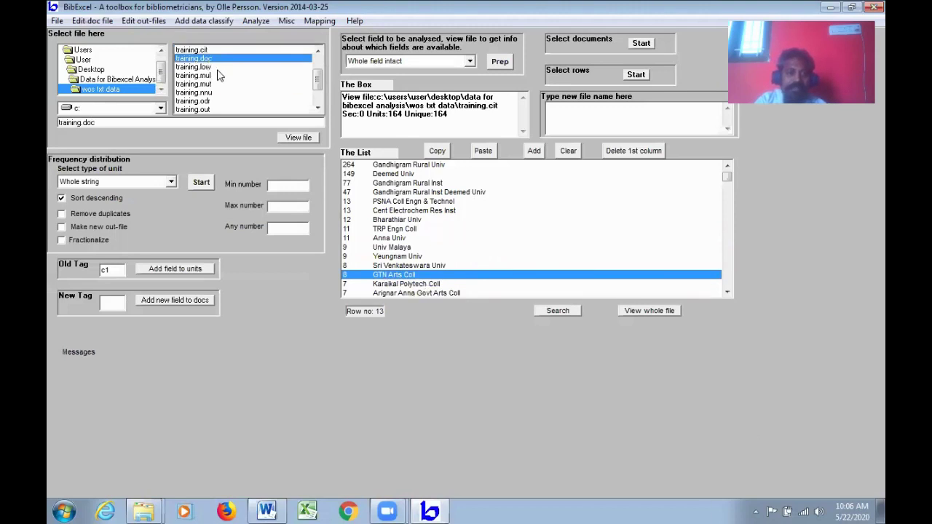
{"action": "left_click", "coordinate": [296, 138]}
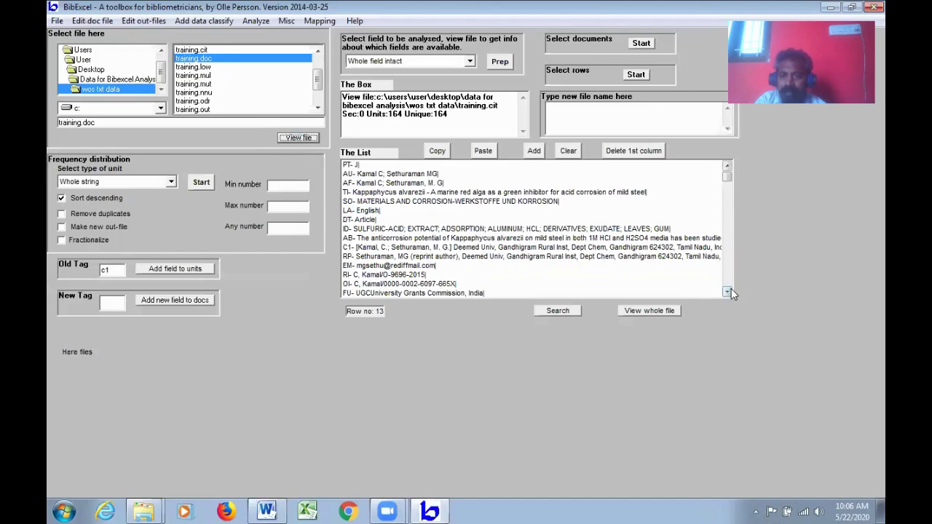
{"action": "left_click_drag", "start_coordinate": [727, 292], "coordinate": [730, 291]}
{"action": "scroll", "coordinate": [565, 235], "scroll_direction": "up", "scroll_amount": 4}
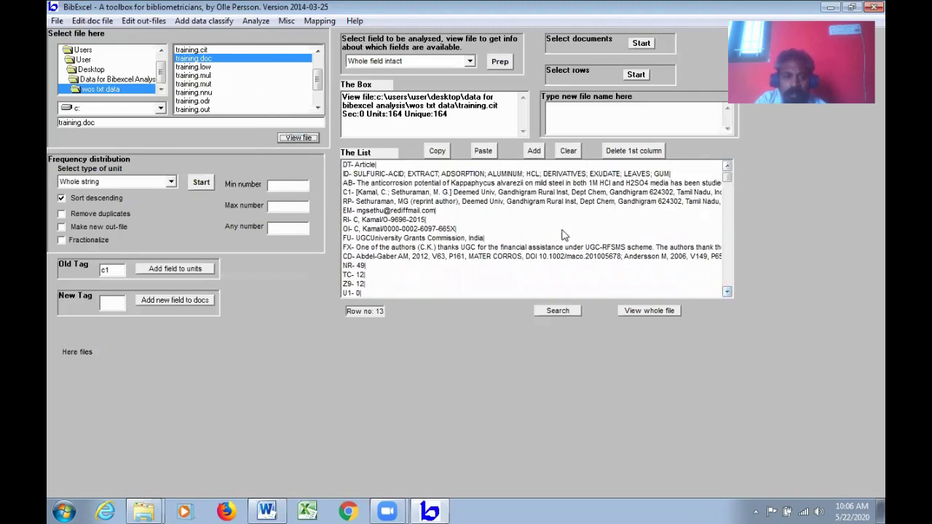
{"action": "left_click", "coordinate": [113, 270]}
{"action": "key", "text": "BackSpace"}
{"action": "type", "text": "d"}
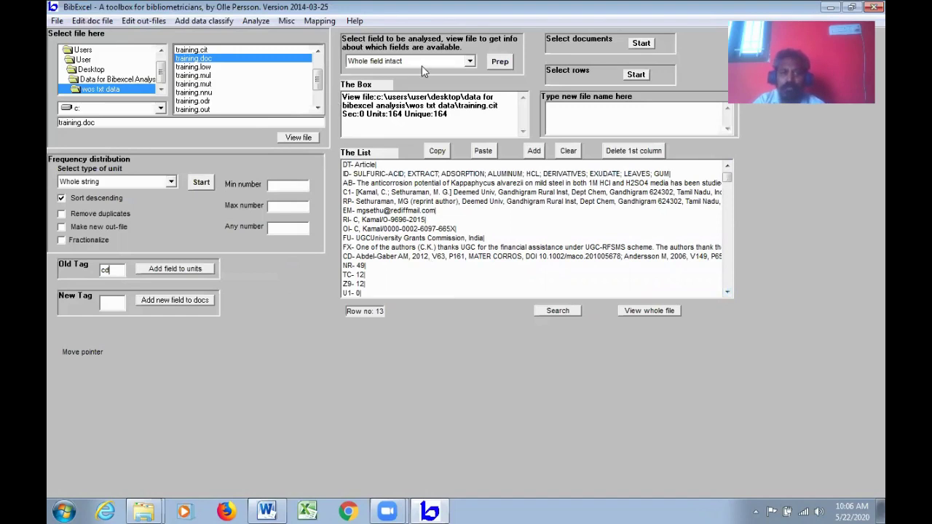
{"action": "left_click", "coordinate": [503, 62]}
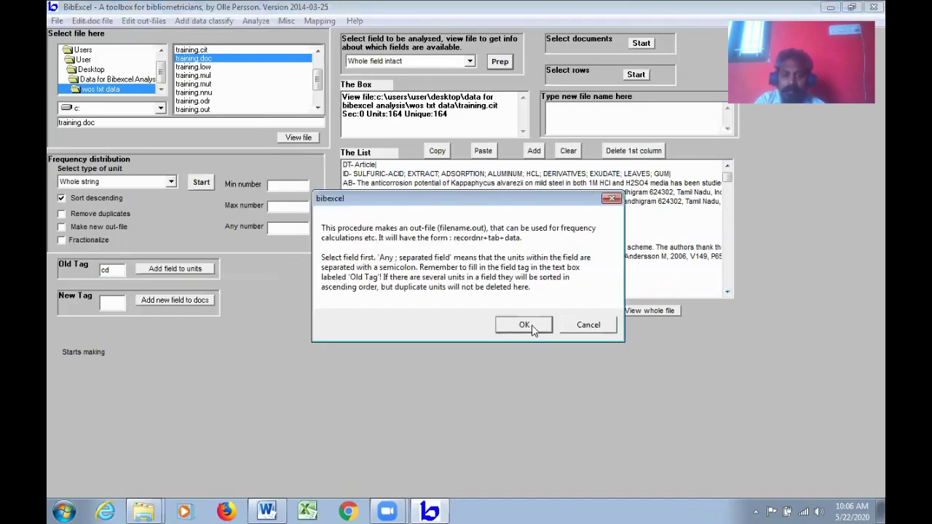
{"action": "left_click", "coordinate": [532, 325]}
{"action": "left_click", "coordinate": [532, 299]}
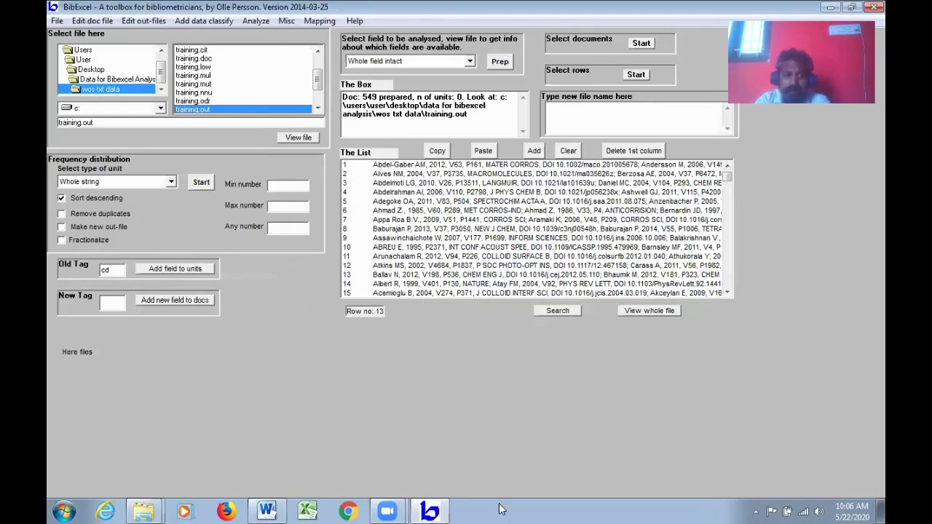
Step: Produce an unsorted Cited author frequency distribution from training.out and look through the list
{"action": "left_click", "coordinate": [62, 199]}
{"action": "left_click", "coordinate": [169, 183]}
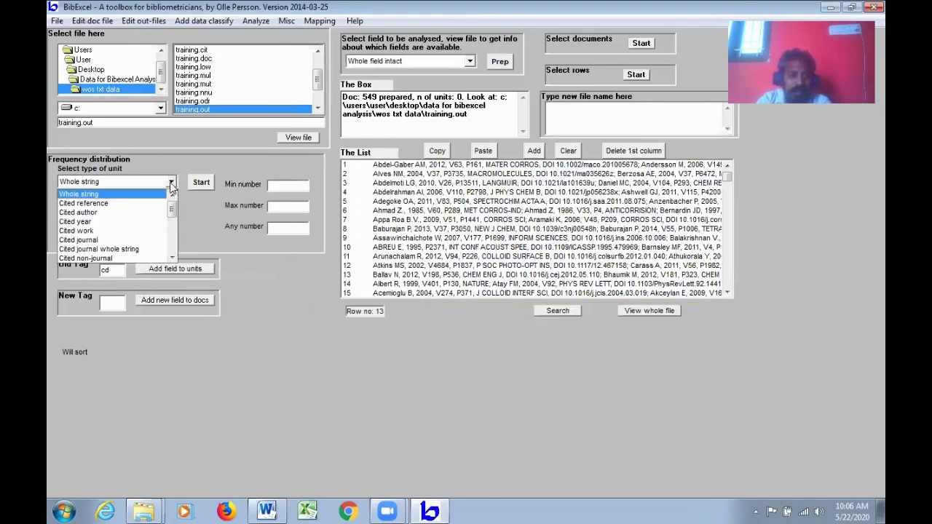
{"action": "left_click", "coordinate": [89, 212]}
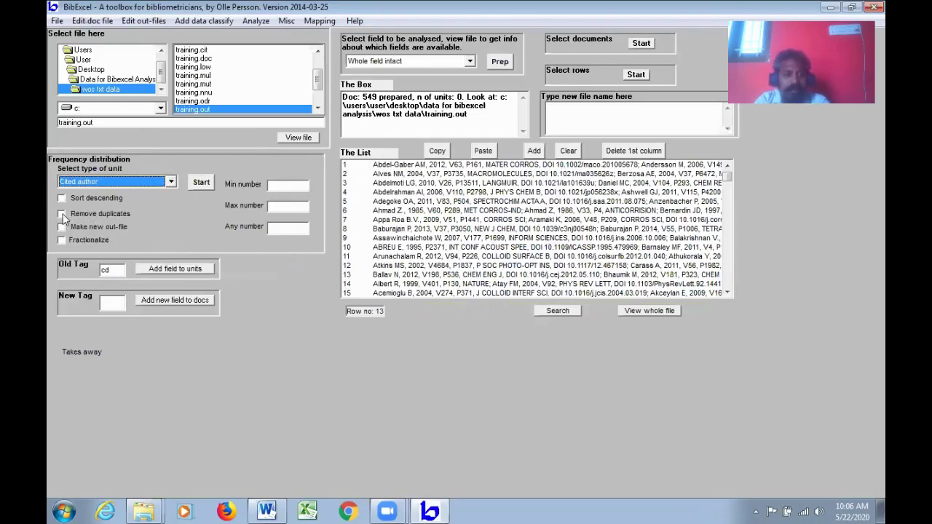
{"action": "left_click", "coordinate": [198, 185]}
{"action": "left_click", "coordinate": [526, 319]}
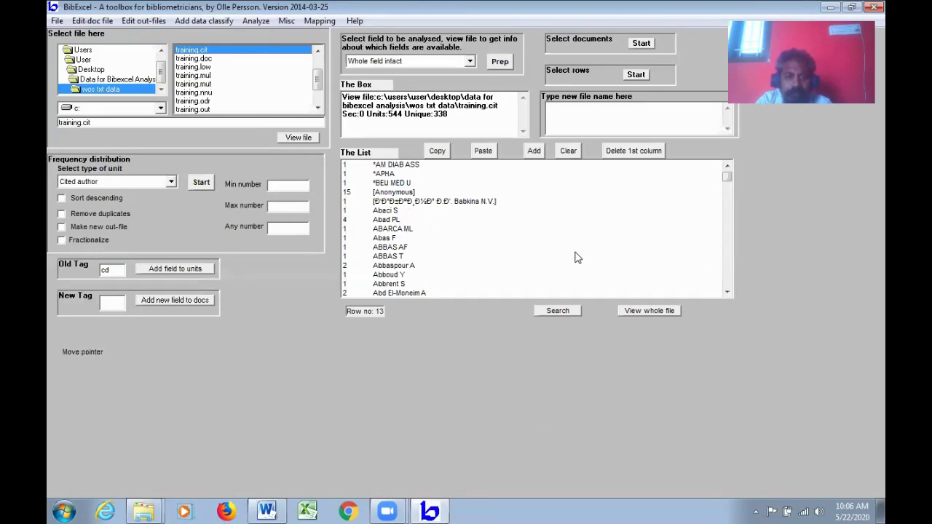
{"action": "left_click", "coordinate": [728, 292]}
{"action": "left_click", "coordinate": [727, 292]}
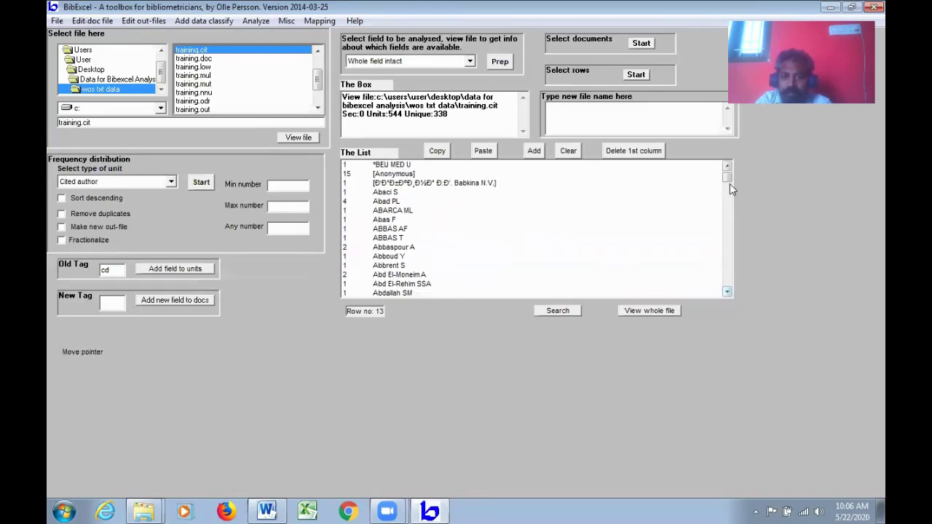
{"action": "mouse_move", "coordinate": [728, 180]}
{"action": "left_mouse_down"}
{"action": "mouse_move", "coordinate": [729, 285]}
{"action": "mouse_move", "coordinate": [730, 180]}
{"action": "left_mouse_up"}
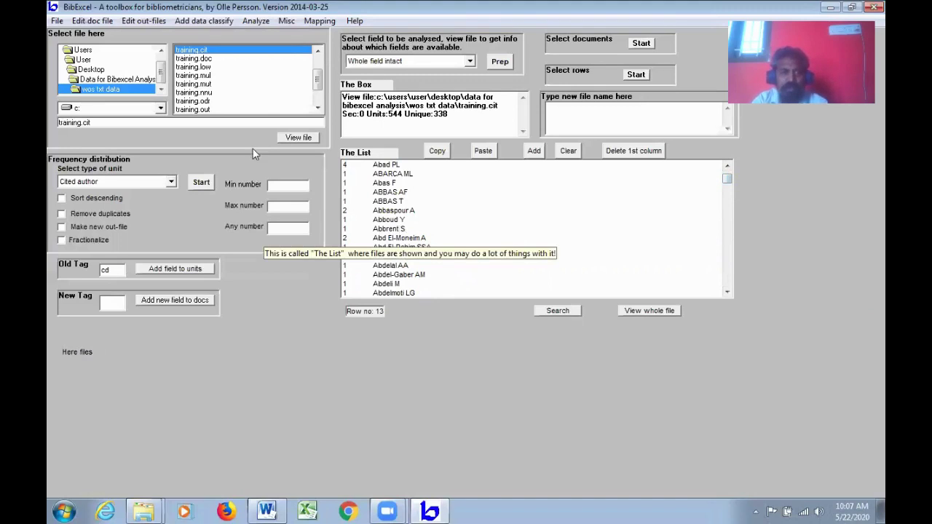
{"action": "left_click_drag", "start_coordinate": [318, 79], "coordinate": [318, 66]}
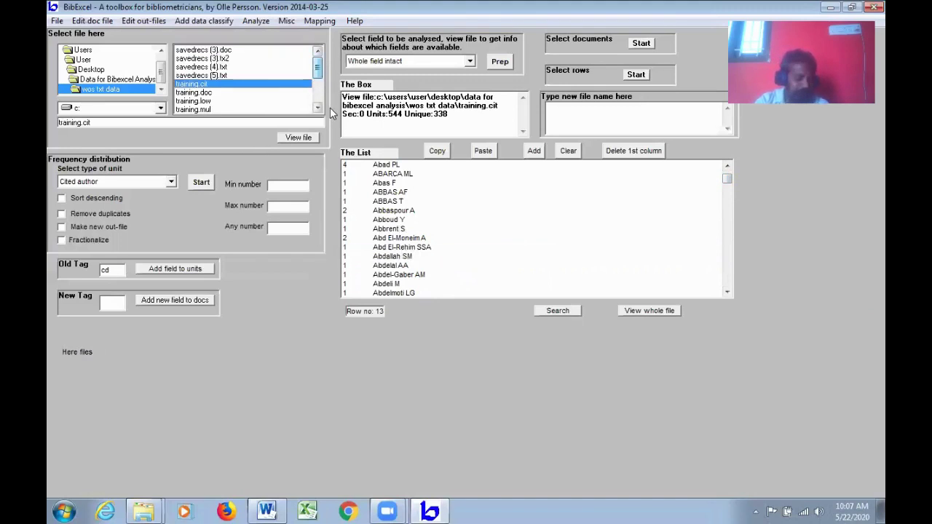
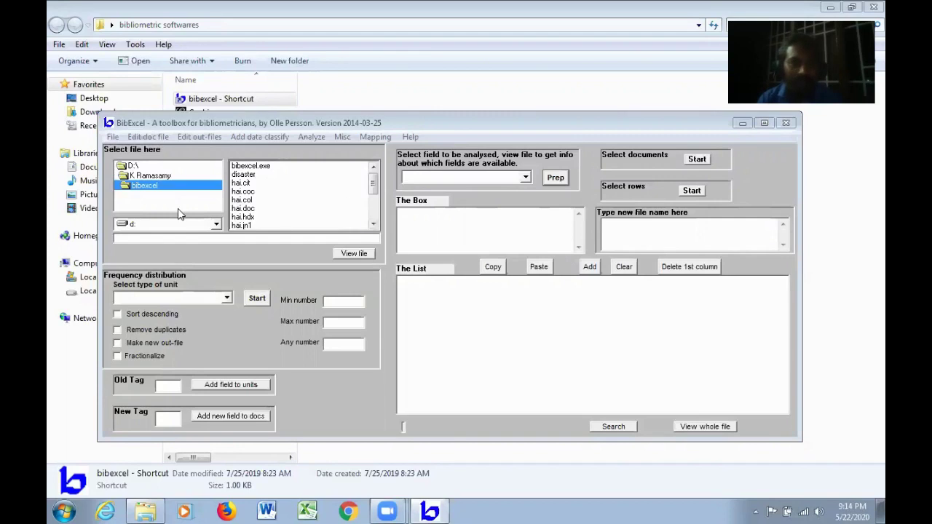
Step: Switch the file selection to drive c: and browse through Users and User to the Desktop folder
{"action": "left_click", "coordinate": [216, 224]}
{"action": "scroll", "coordinate": [216, 227], "scroll_direction": "up", "scroll_amount": 2}
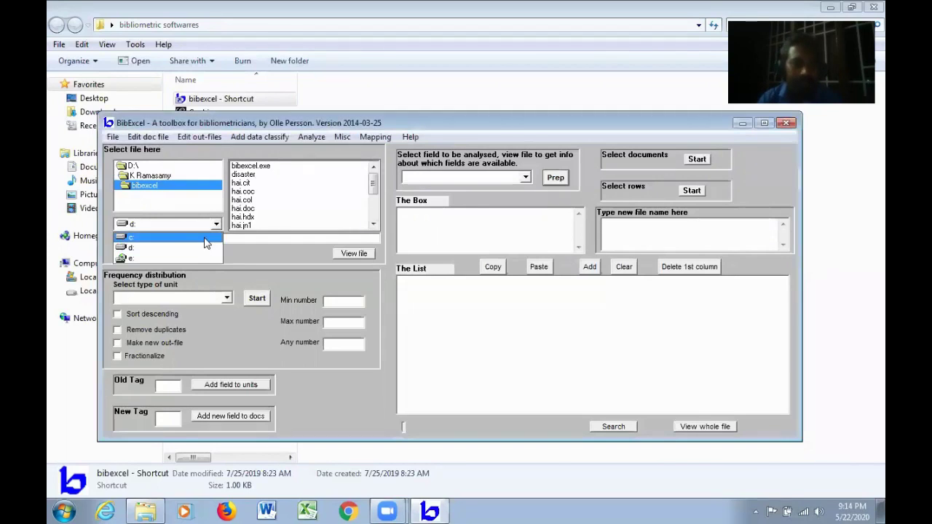
{"action": "left_click", "coordinate": [203, 235]}
{"action": "left_click", "coordinate": [216, 207]}
{"action": "scroll", "coordinate": [216, 206], "scroll_direction": "down", "scroll_amount": 6}
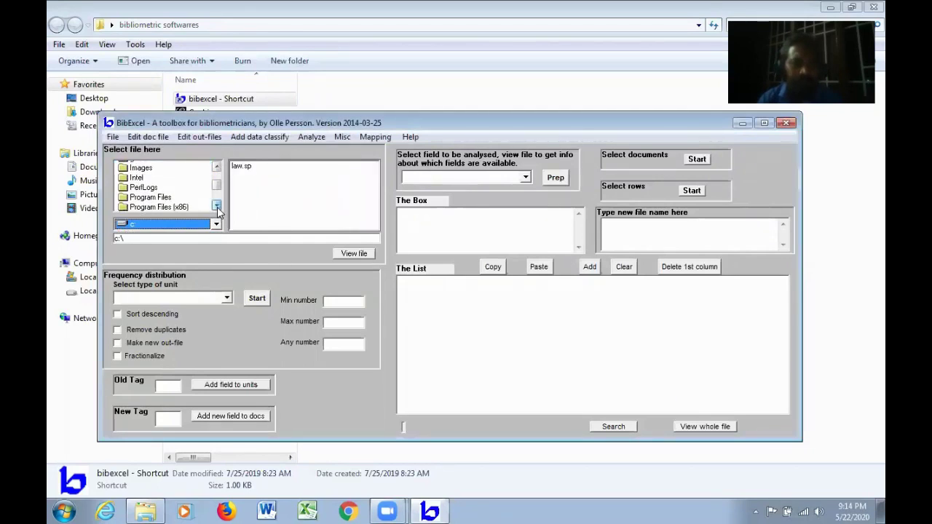
{"action": "left_click", "coordinate": [139, 186]}
{"action": "double_click", "coordinate": [138, 187]}
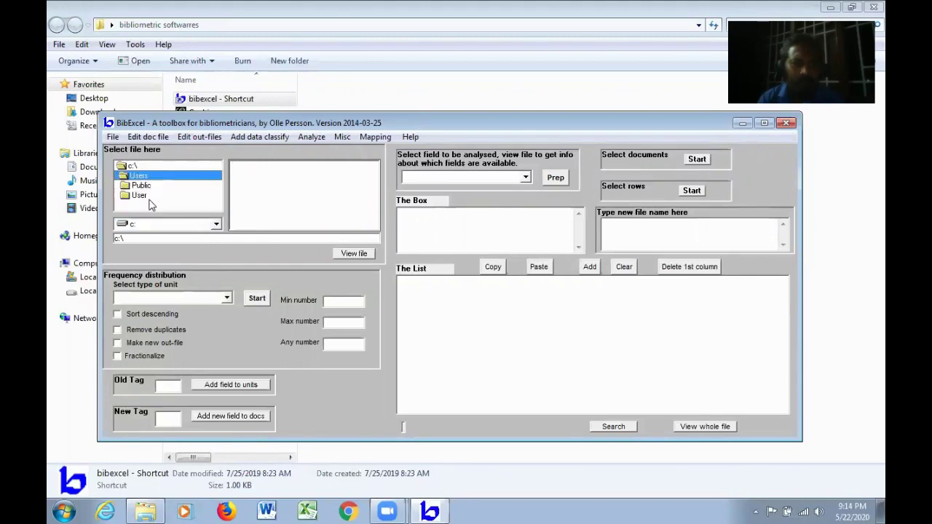
{"action": "double_click", "coordinate": [149, 198]}
{"action": "double_click", "coordinate": [148, 206]}
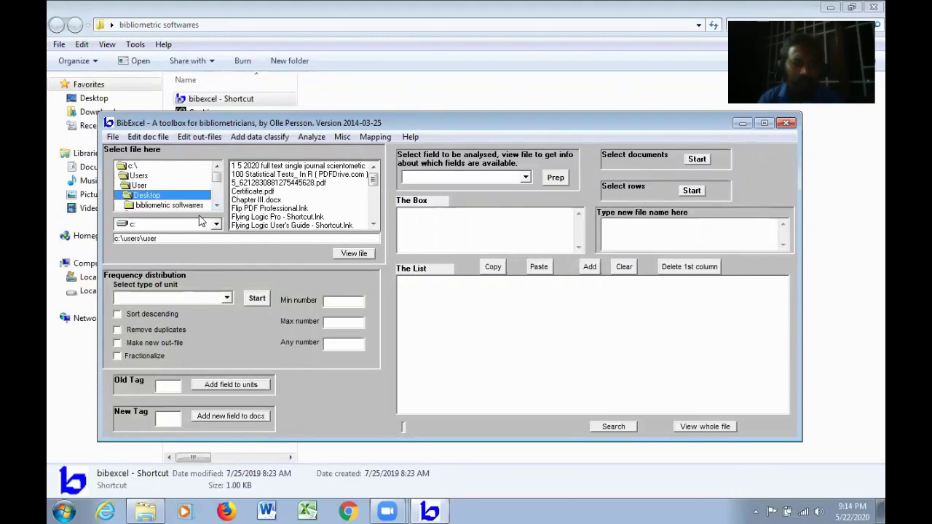
Step: Open the wos txt data folder inside Data for Bibexcel Analysis on the Desktop
{"action": "scroll", "coordinate": [216, 208], "scroll_direction": "down", "scroll_amount": 3}
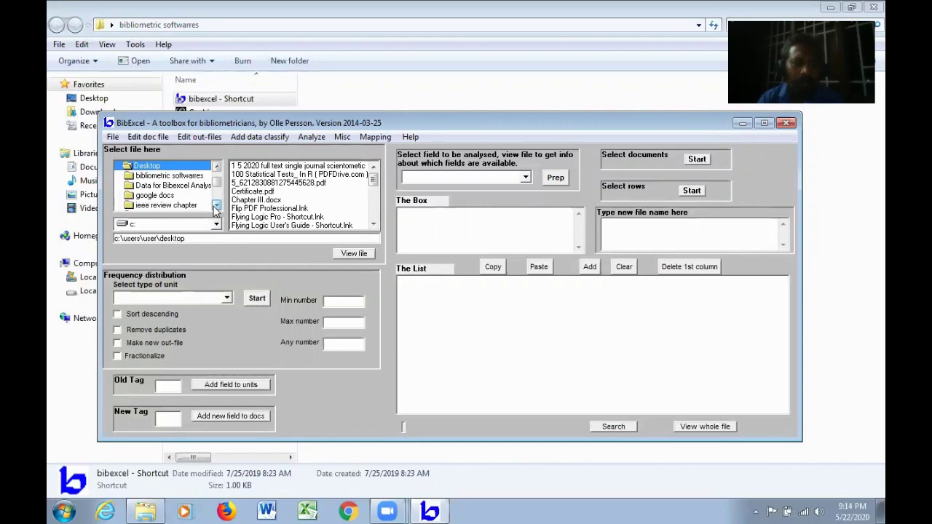
{"action": "double_click", "coordinate": [175, 187]}
{"action": "scroll", "coordinate": [218, 209], "scroll_direction": "down", "scroll_amount": 5}
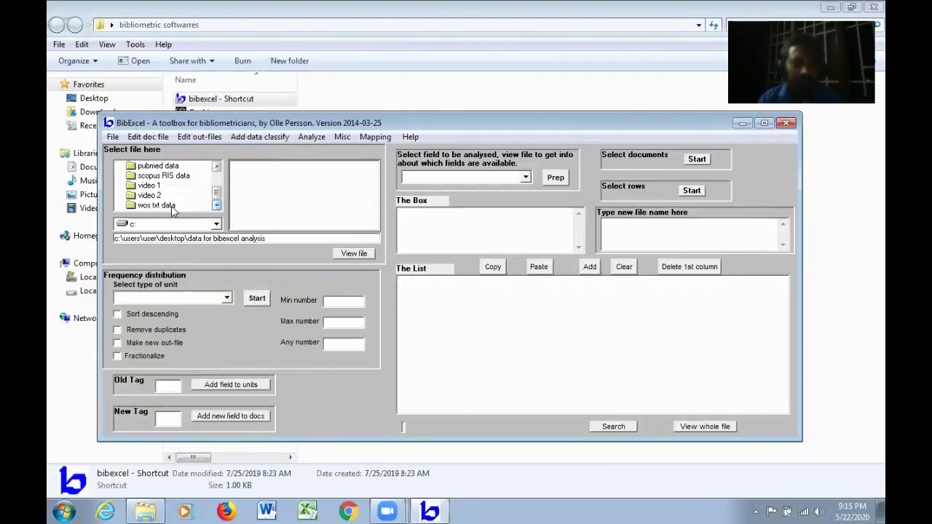
{"action": "double_click", "coordinate": [175, 206]}
Step: View training.doc and look through the first record for its cited references field tag
{"action": "left_click", "coordinate": [251, 209]}
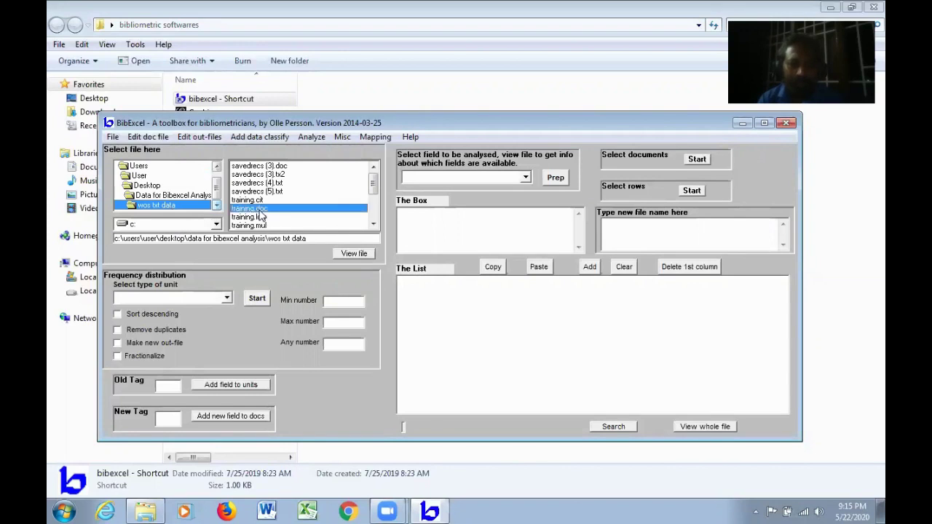
{"action": "left_click", "coordinate": [347, 252]}
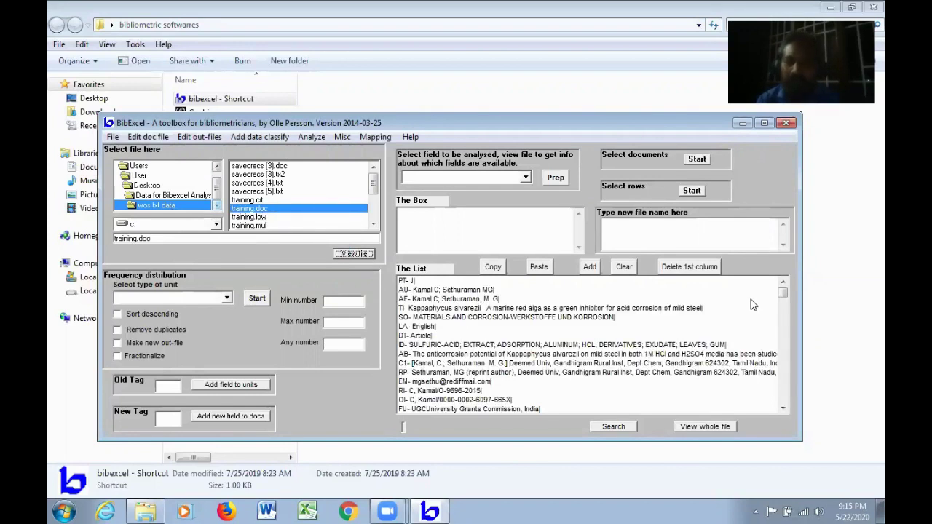
{"action": "scroll", "coordinate": [783, 407], "scroll_direction": "down", "scroll_amount": 10}
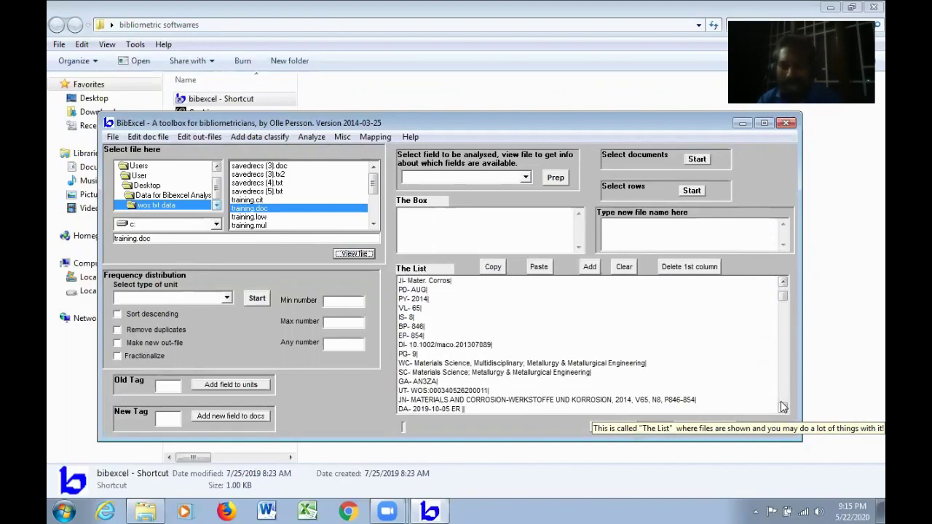
{"action": "left_click", "coordinate": [783, 283]}
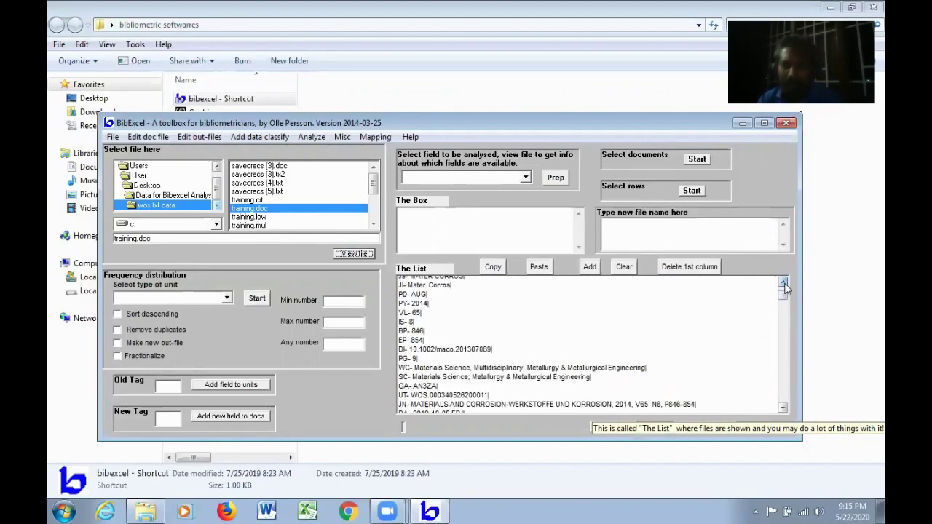
{"action": "left_click_drag", "start_coordinate": [783, 283], "coordinate": [784, 283]}
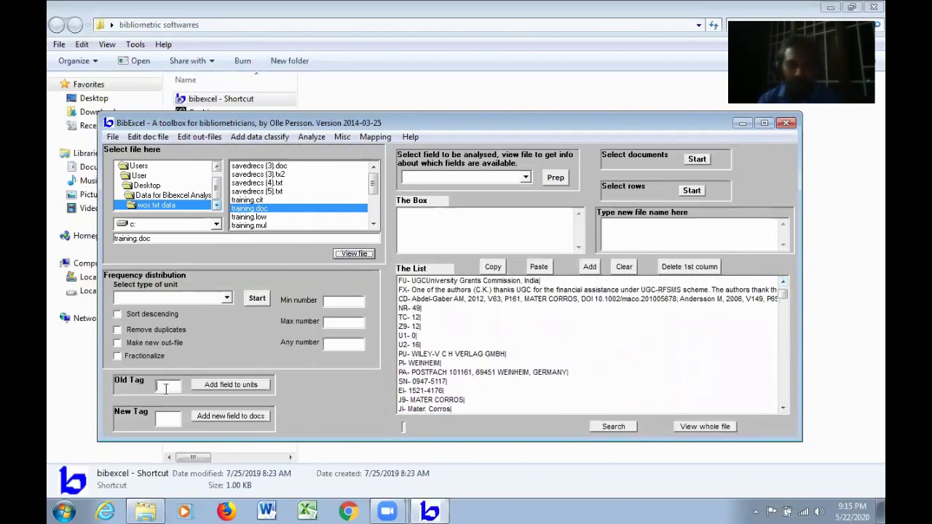
Step: Set the old tag to cd and choose Any ; separated field as the field type to analyse
{"action": "type", "text": "cd"}
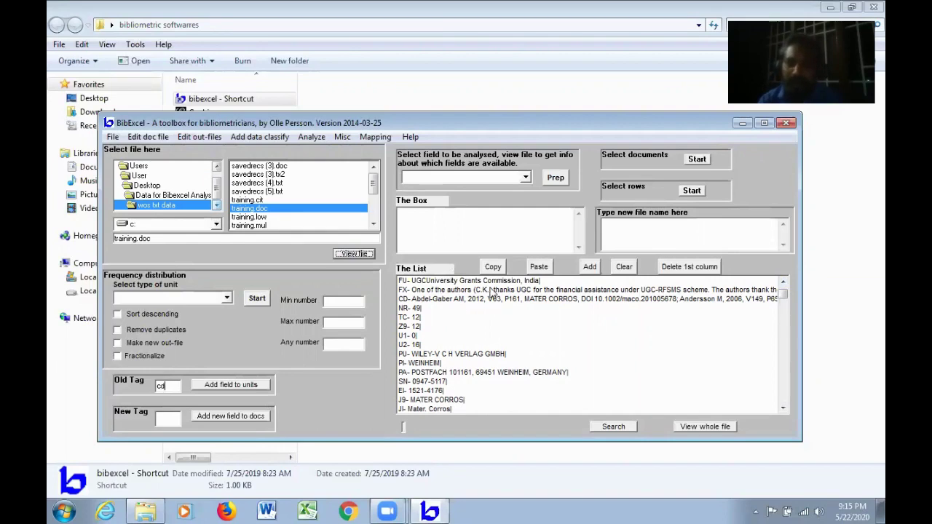
{"action": "left_click", "coordinate": [526, 177]}
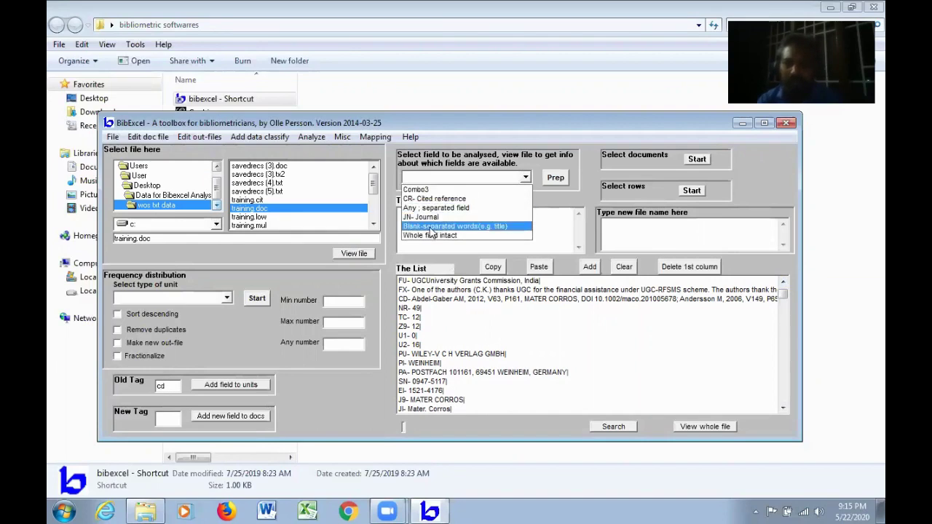
{"action": "left_click", "coordinate": [452, 209]}
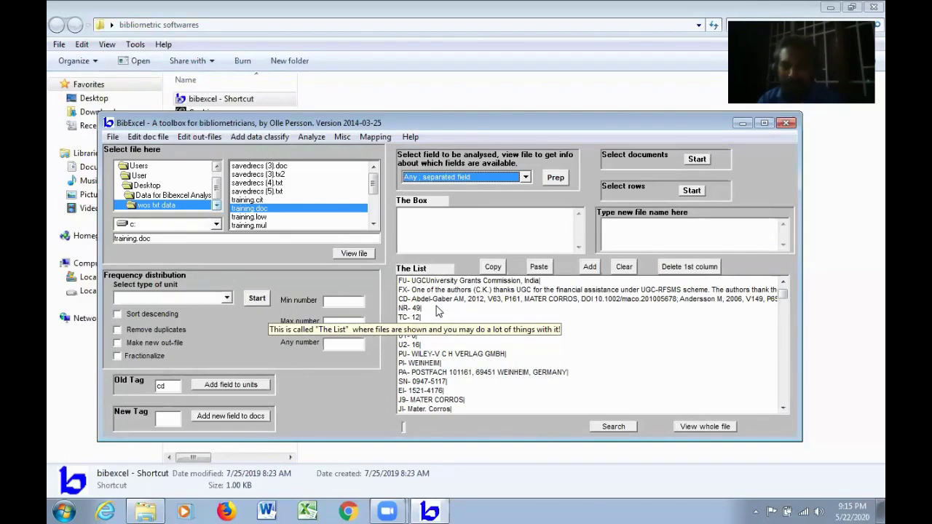
Step: Prepare training.doc's cd field as a semicolon-separated field, overwriting training.out without keeping the unit order, and browse the resulting list
{"action": "left_click", "coordinate": [553, 179]}
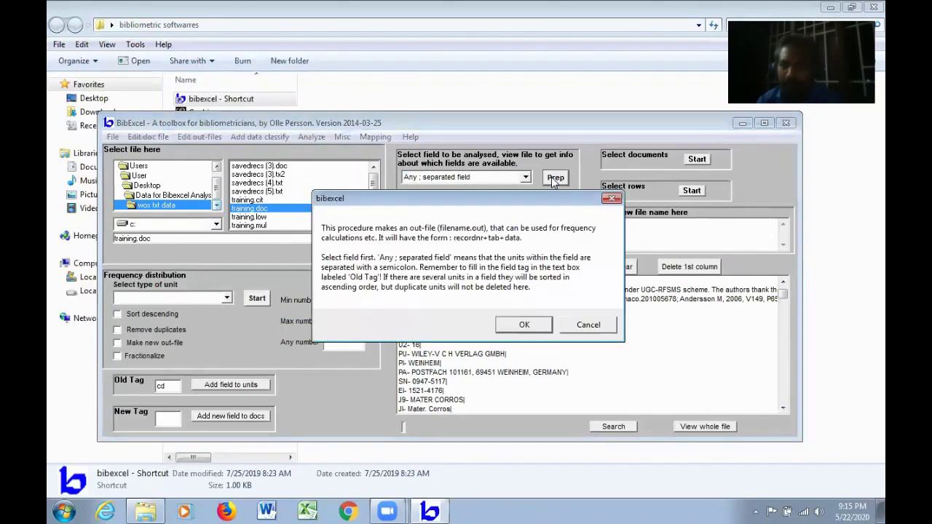
{"action": "left_click", "coordinate": [537, 326]}
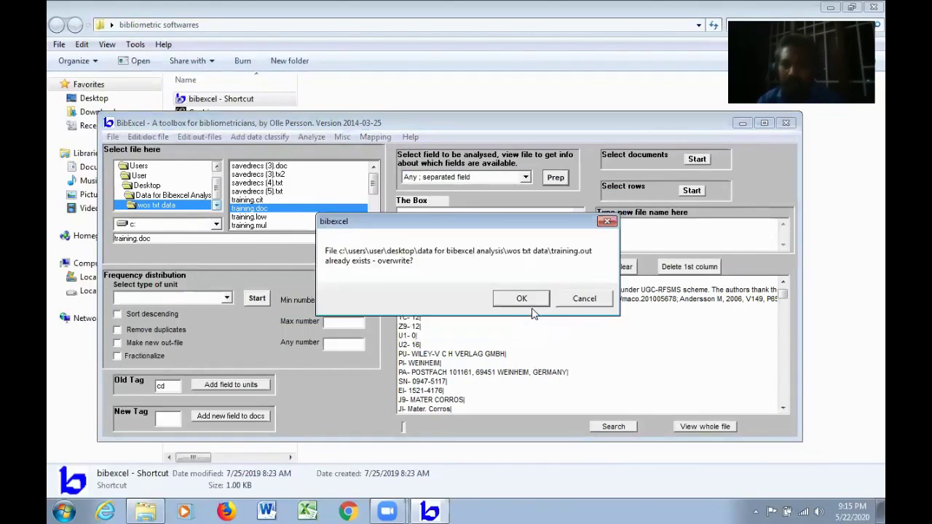
{"action": "left_click", "coordinate": [531, 299]}
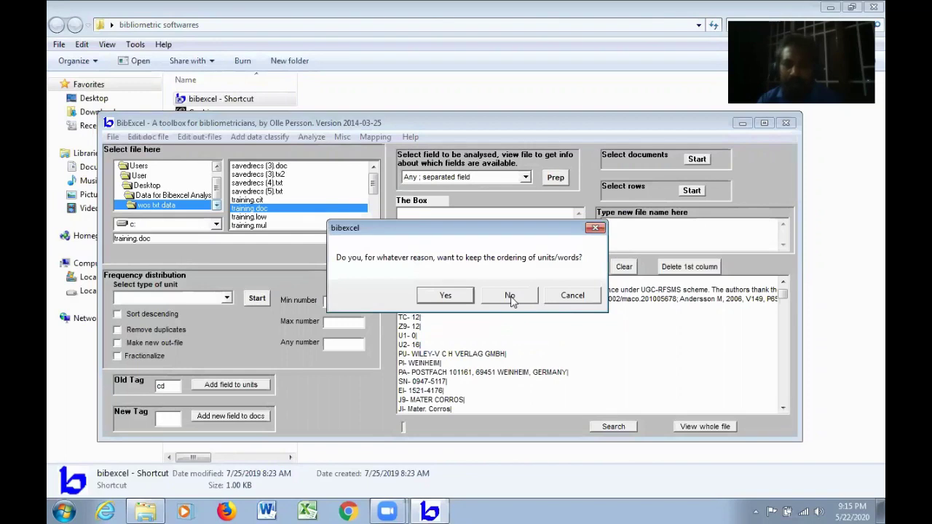
{"action": "left_click", "coordinate": [510, 297]}
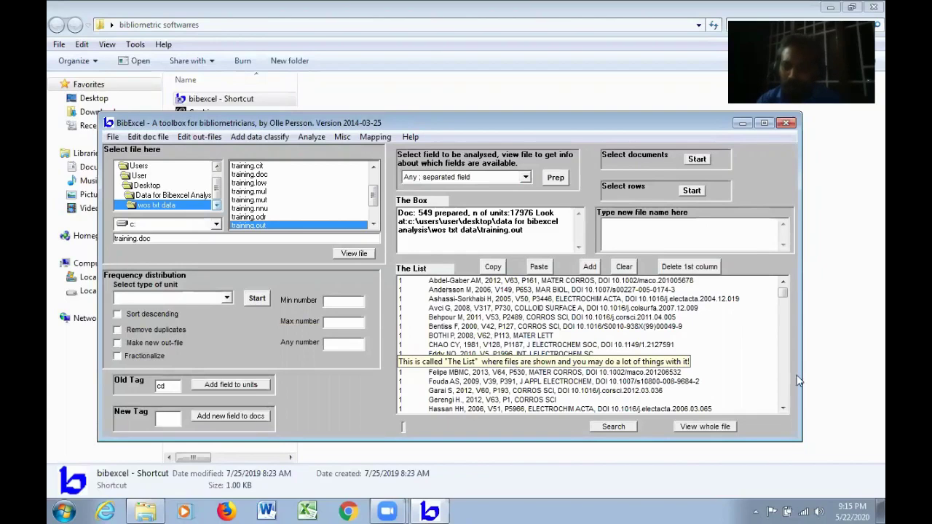
{"action": "left_click", "coordinate": [782, 408]}
{"action": "left_click", "coordinate": [783, 408]}
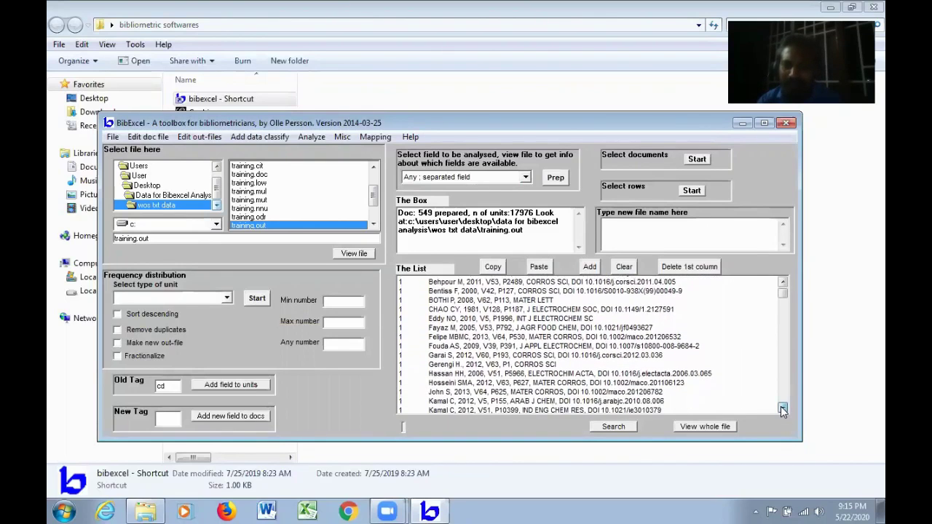
{"action": "left_click", "coordinate": [783, 409]}
{"action": "left_click", "coordinate": [783, 408]}
{"action": "left_click", "coordinate": [783, 408]}
{"action": "scroll", "coordinate": [542, 354], "scroll_direction": "up", "scroll_amount": 3}
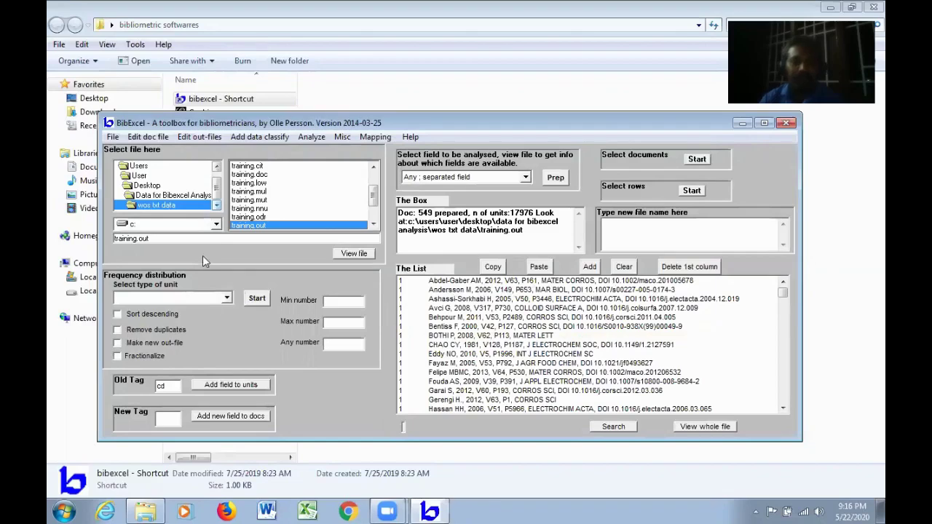
Step: Calculate the frequency distribution of cited authors from training.out, sorted in descending order
{"action": "left_click", "coordinate": [226, 298]}
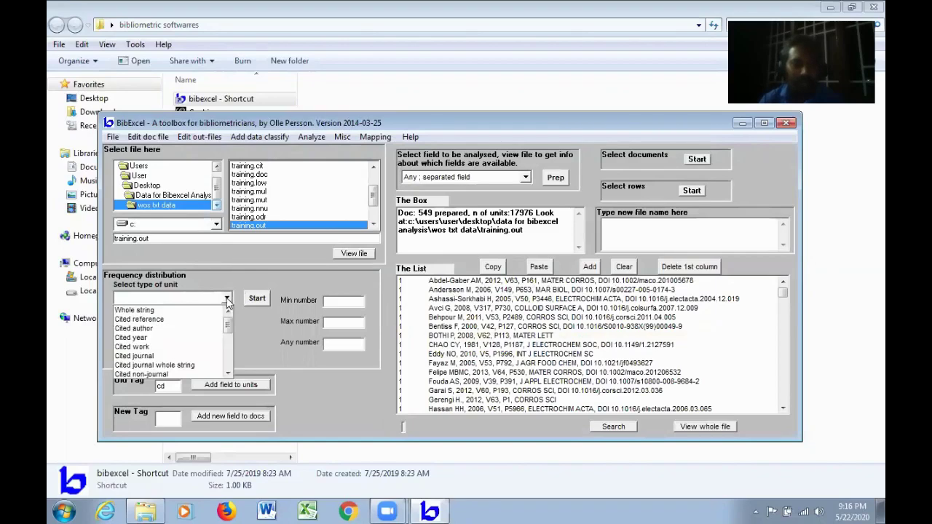
{"action": "left_click", "coordinate": [165, 331]}
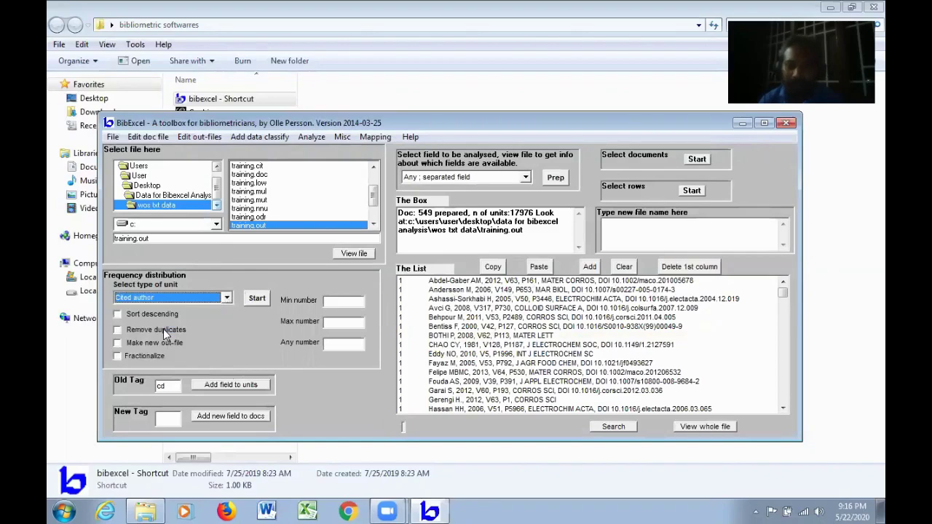
{"action": "left_click", "coordinate": [119, 317]}
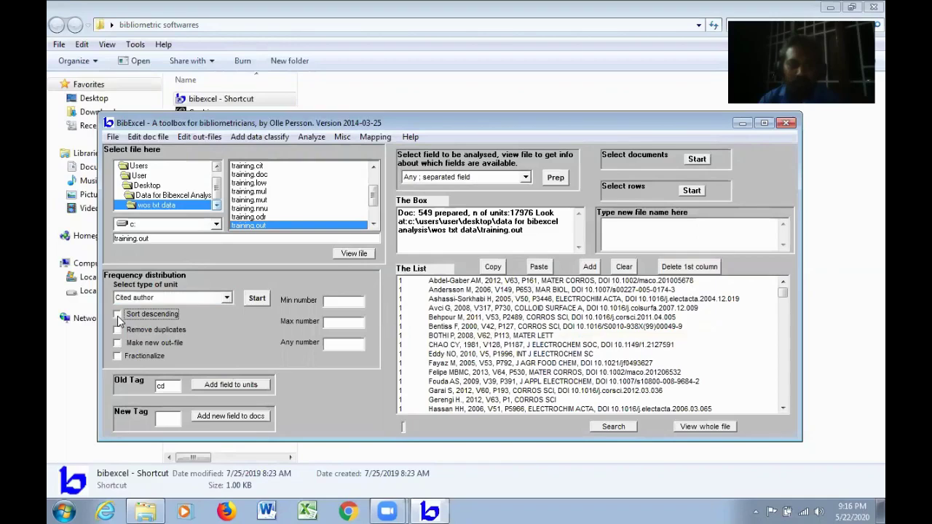
{"action": "left_click", "coordinate": [252, 300]}
{"action": "left_click", "coordinate": [529, 318]}
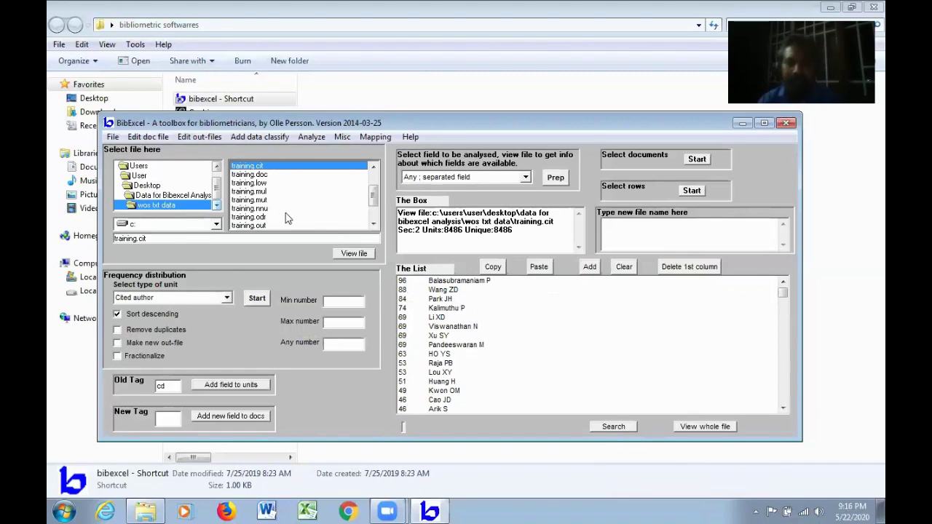
Step: View training.doc and prepare its cd field again as a semicolon-separated field, overwriting training.out without keeping the unit order
{"action": "left_click", "coordinate": [255, 175]}
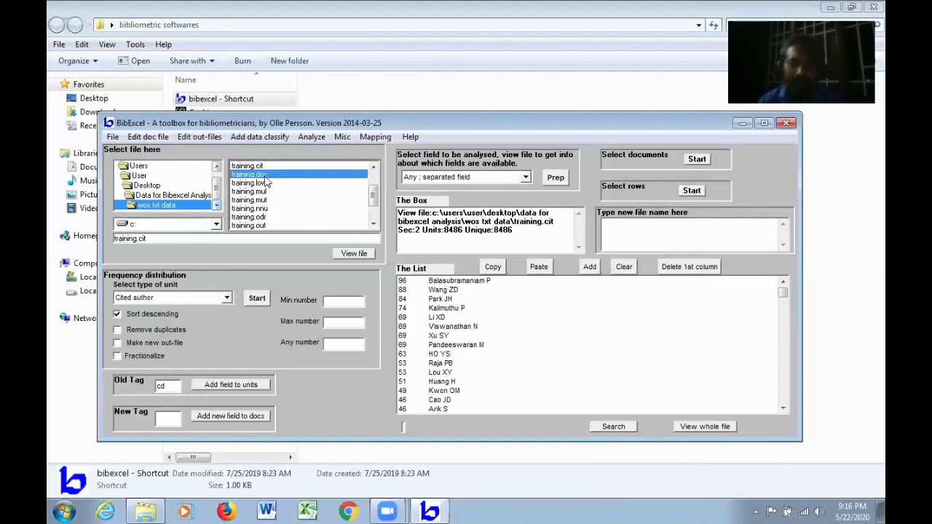
{"action": "left_click", "coordinate": [354, 253]}
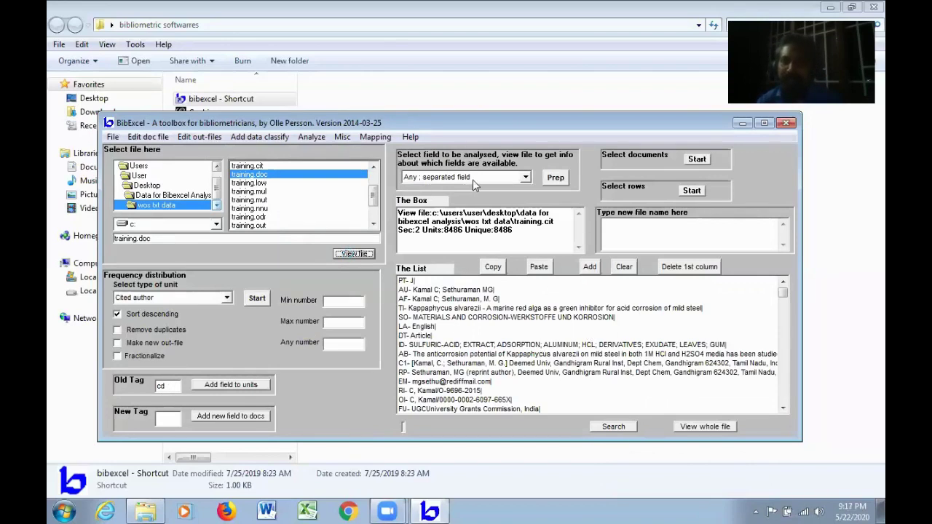
{"action": "left_click", "coordinate": [559, 180]}
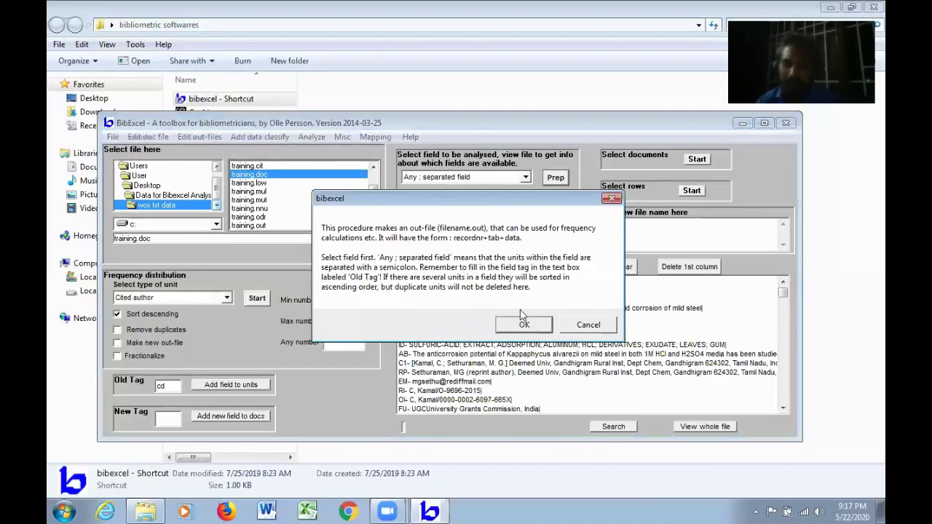
{"action": "left_click", "coordinate": [524, 325]}
{"action": "left_click", "coordinate": [523, 300]}
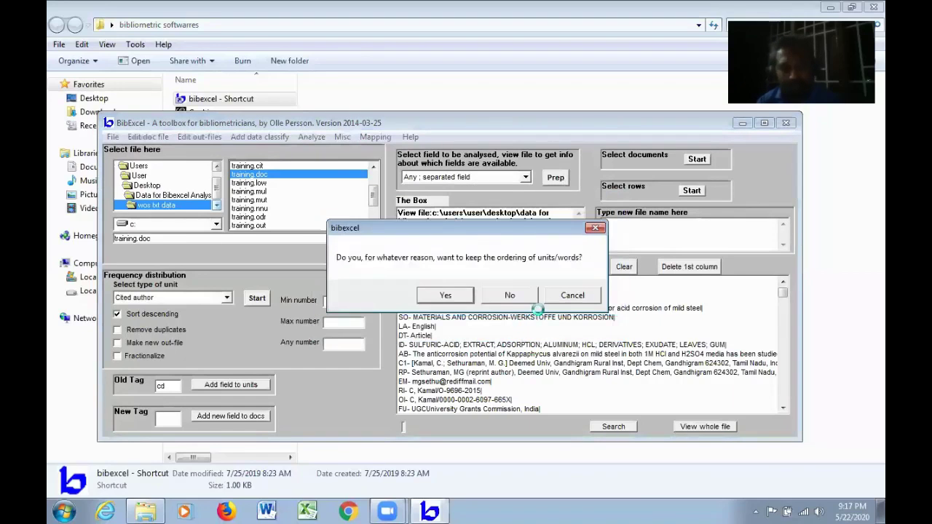
{"action": "left_click", "coordinate": [509, 297]}
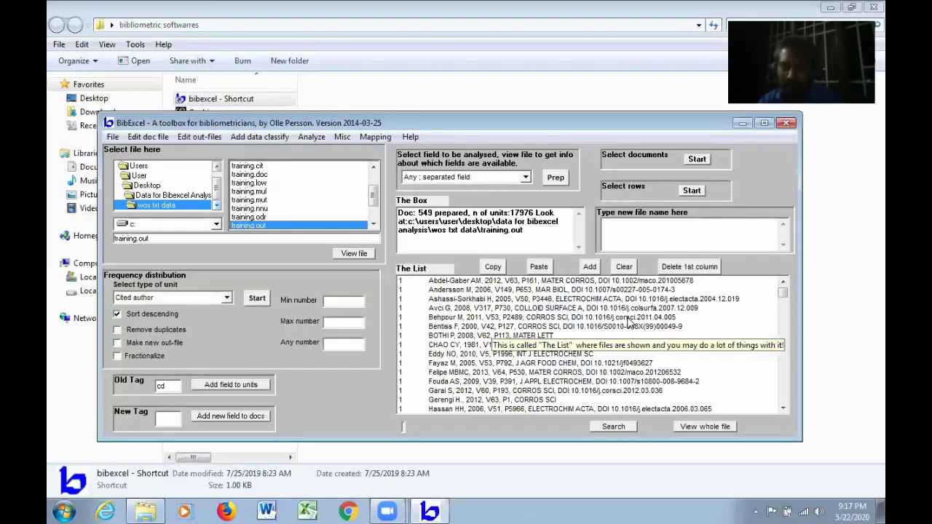
Step: Calculate the frequency distribution of cited years from training.out, keeping the descending sort
{"action": "left_click", "coordinate": [227, 298]}
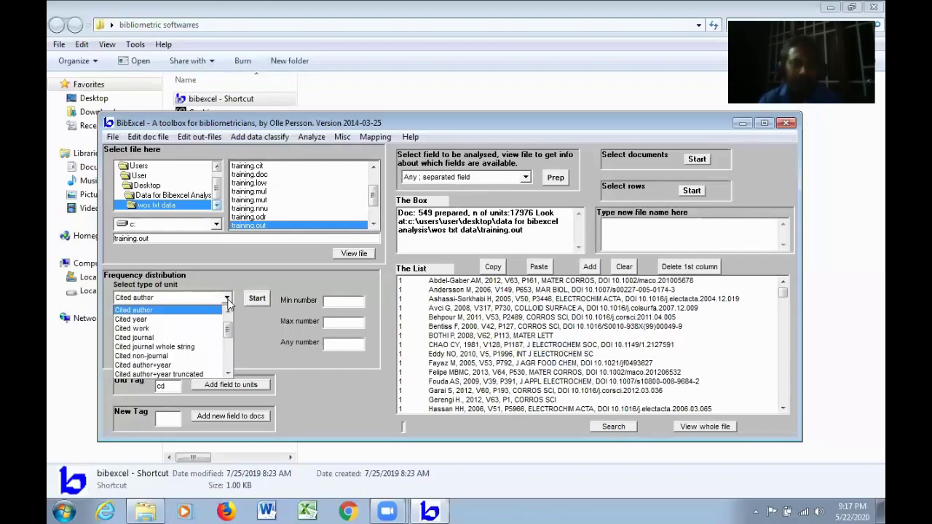
{"action": "left_click", "coordinate": [142, 319]}
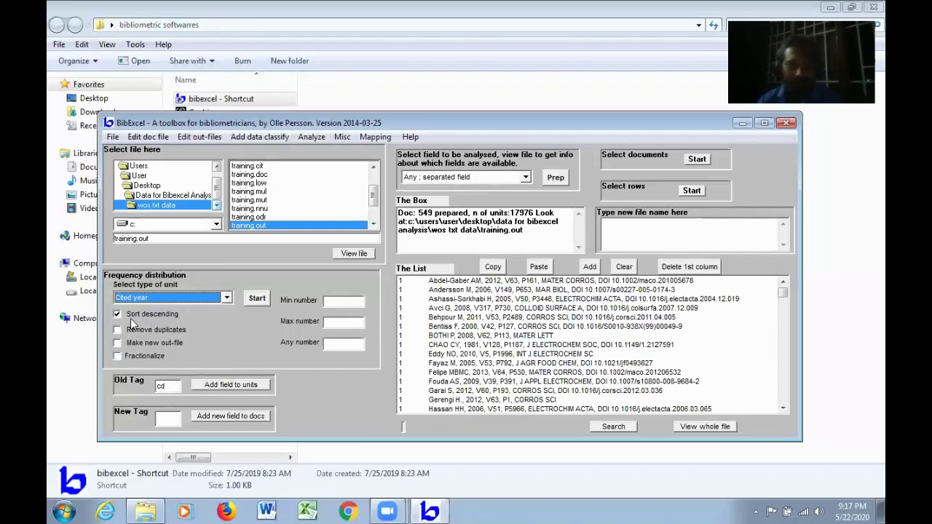
{"action": "left_click", "coordinate": [259, 302]}
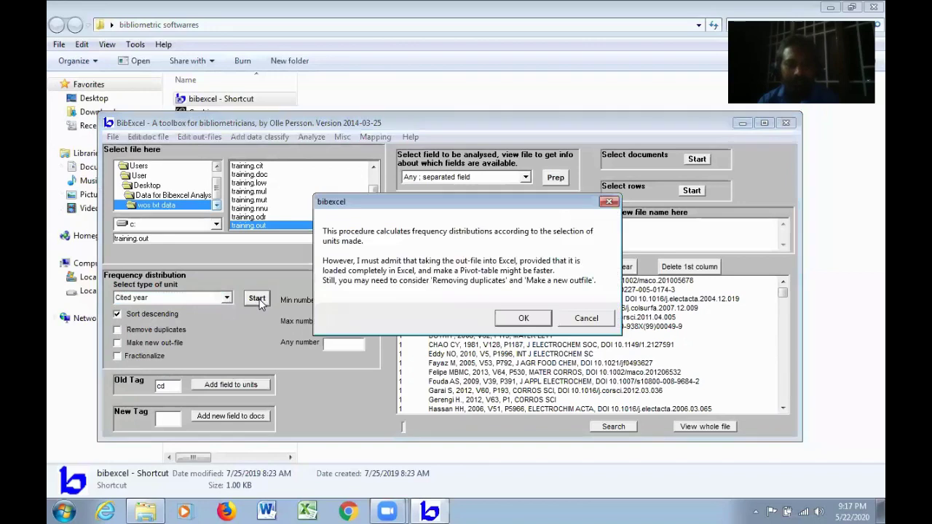
{"action": "left_click", "coordinate": [513, 318]}
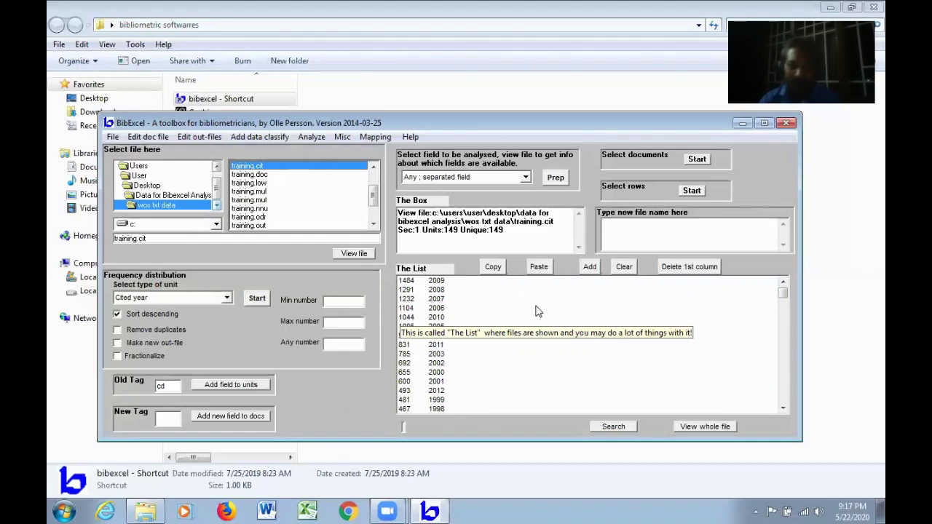
Step: View training.out and calculate its frequency distribution by cited journal, keeping the descending sort
{"action": "left_click", "coordinate": [262, 226]}
{"action": "left_click", "coordinate": [354, 253]}
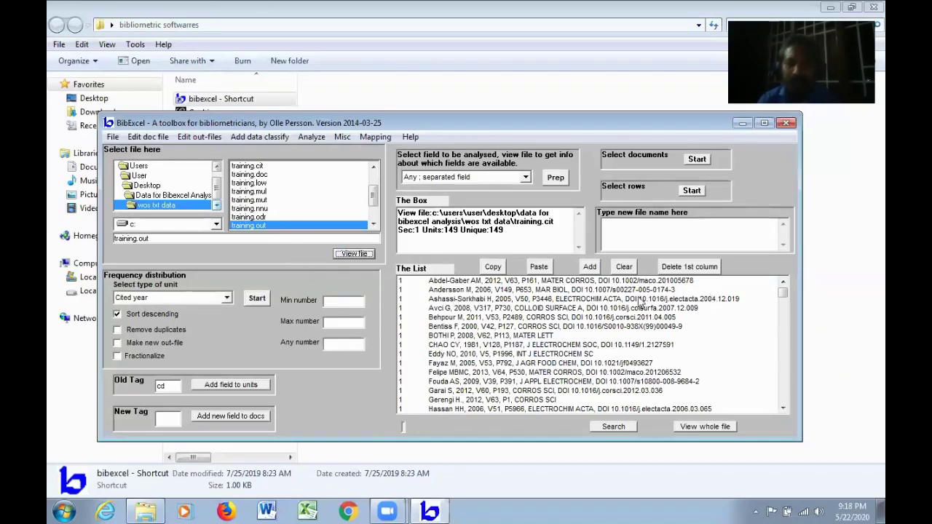
{"action": "left_click", "coordinate": [228, 299]}
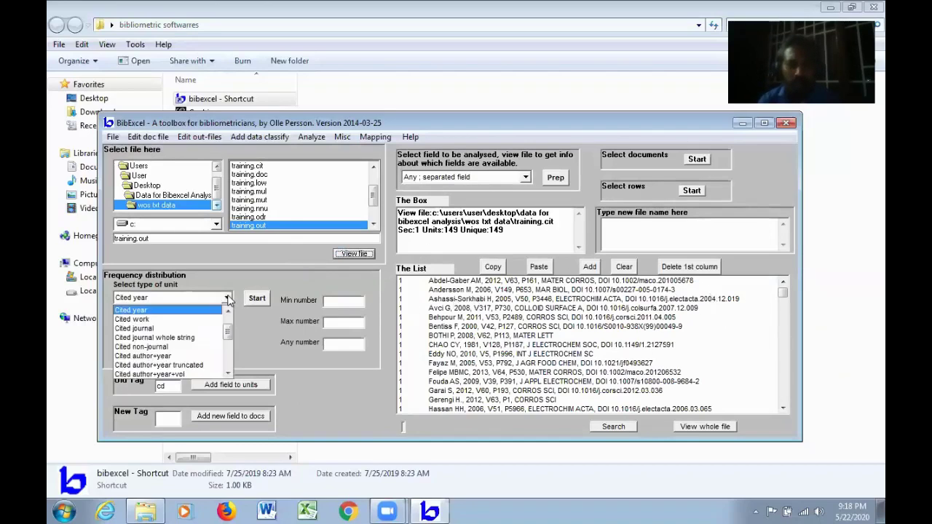
{"action": "left_click", "coordinate": [179, 331]}
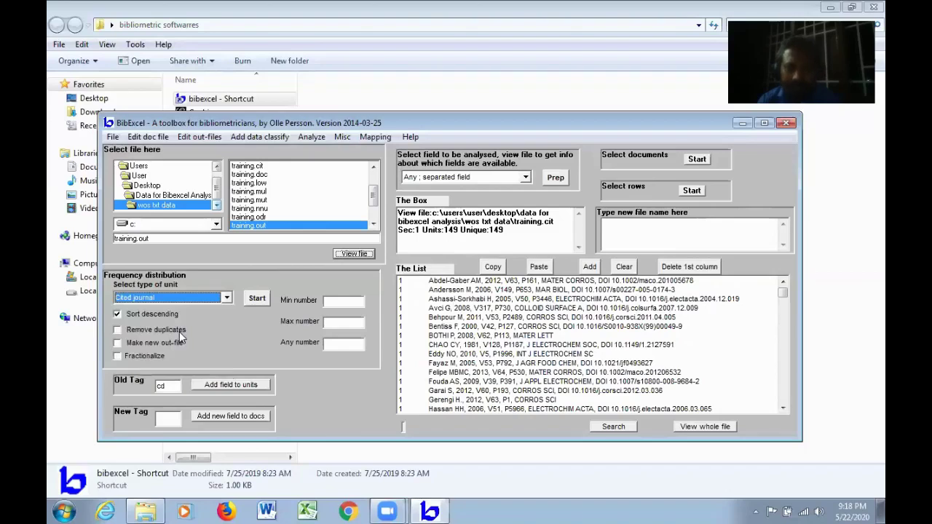
{"action": "left_click", "coordinate": [260, 299]}
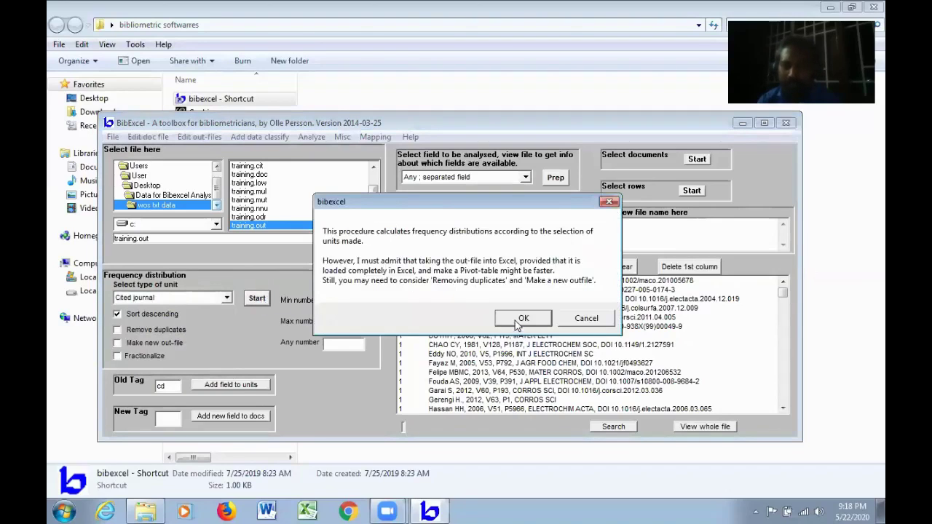
{"action": "left_click", "coordinate": [521, 319]}
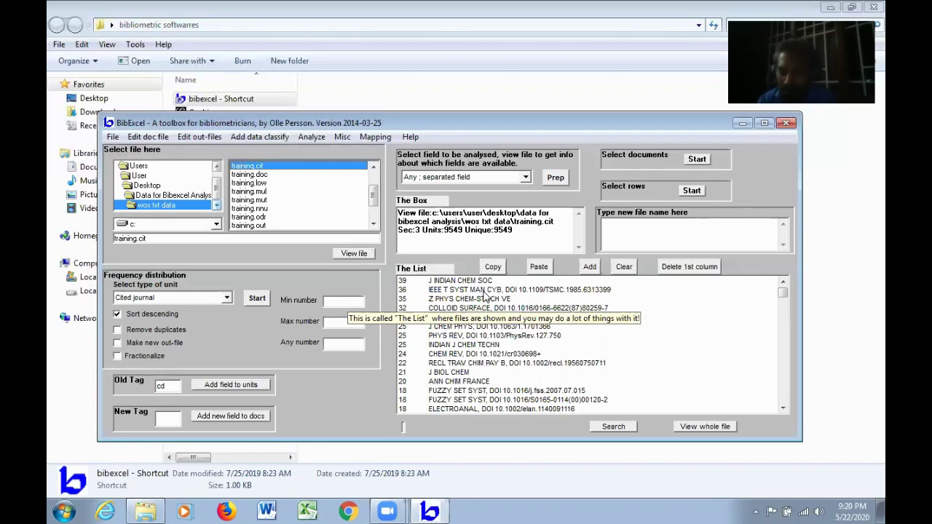
Step: View training.doc and prepare its document type field with old tag dt as Whole field intact, overwriting training.out
{"action": "left_click", "coordinate": [255, 176]}
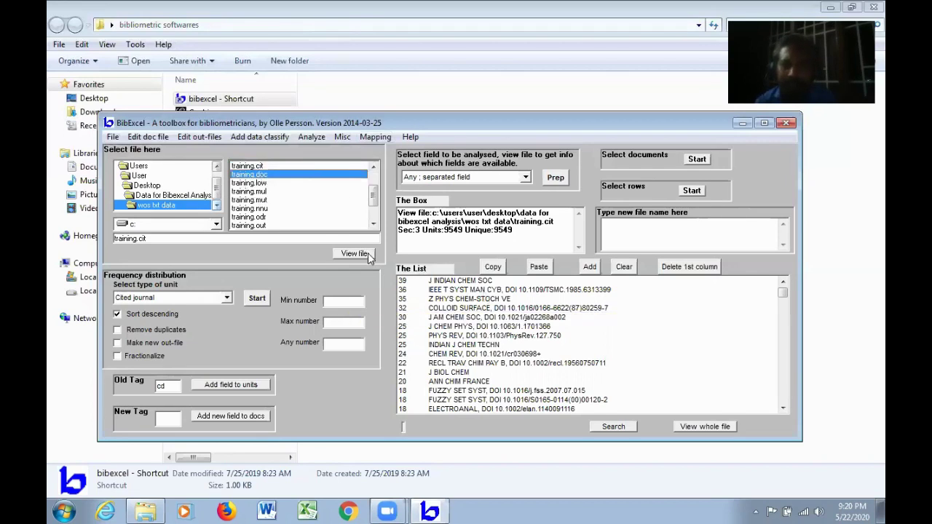
{"action": "left_click", "coordinate": [355, 253]}
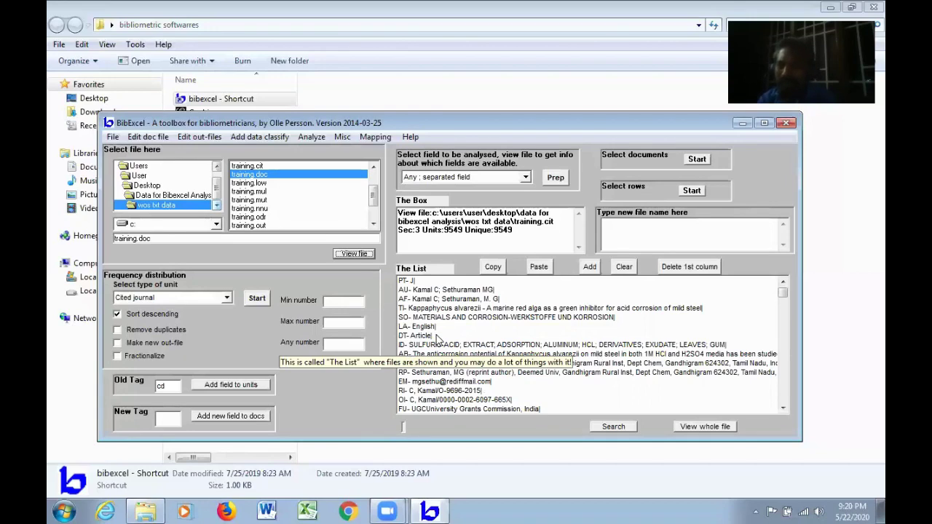
{"action": "double_click", "coordinate": [156, 385]}
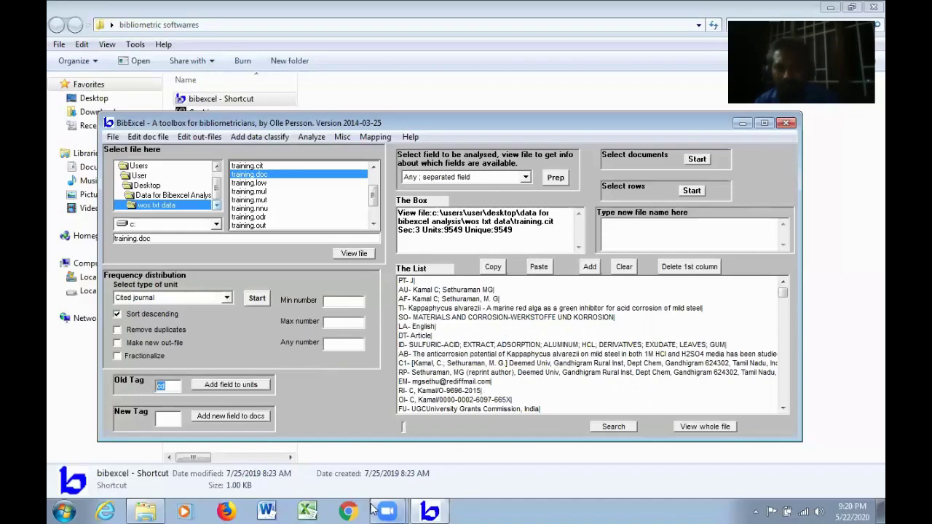
{"action": "type", "text": "d"}
{"action": "mouse_move", "coordinate": [373, 510]}
{"action": "type", "text": "t"}
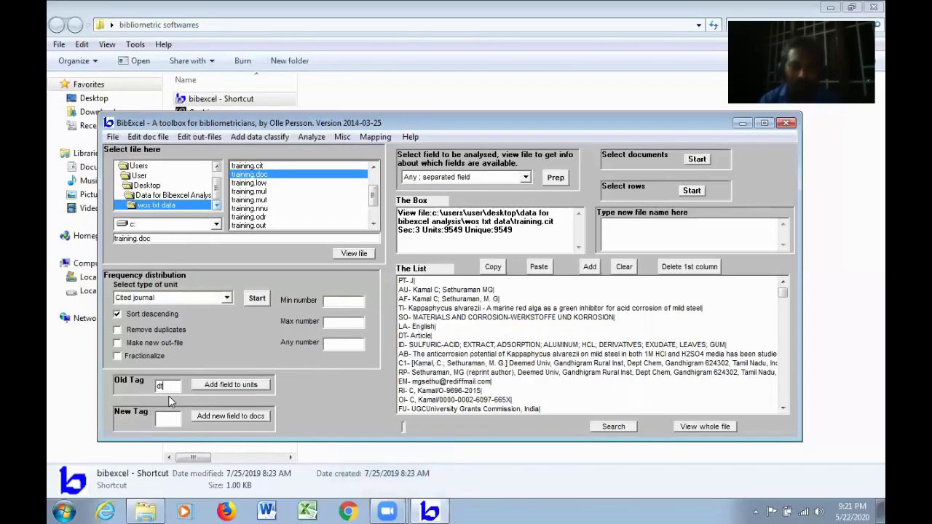
{"action": "left_click", "coordinate": [526, 178]}
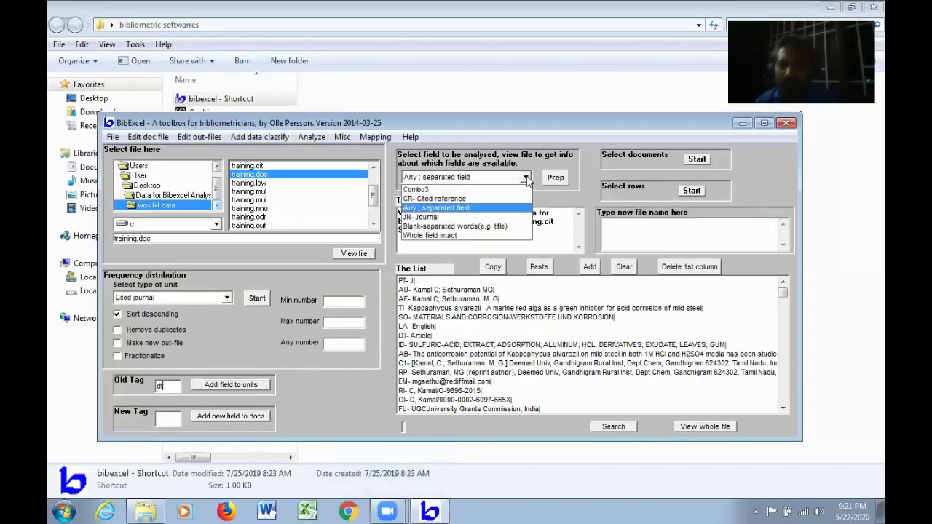
{"action": "left_click", "coordinate": [446, 237]}
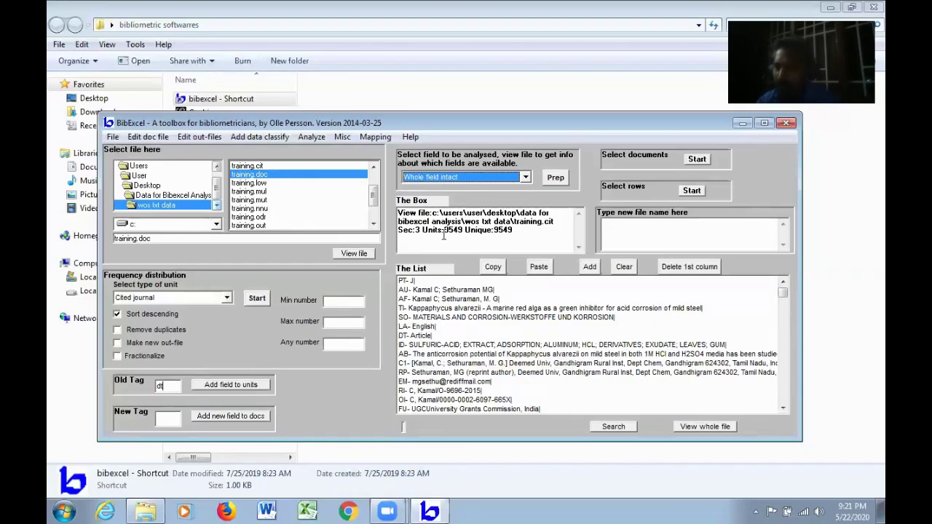
{"action": "left_click", "coordinate": [561, 181]}
{"action": "left_click", "coordinate": [524, 325]}
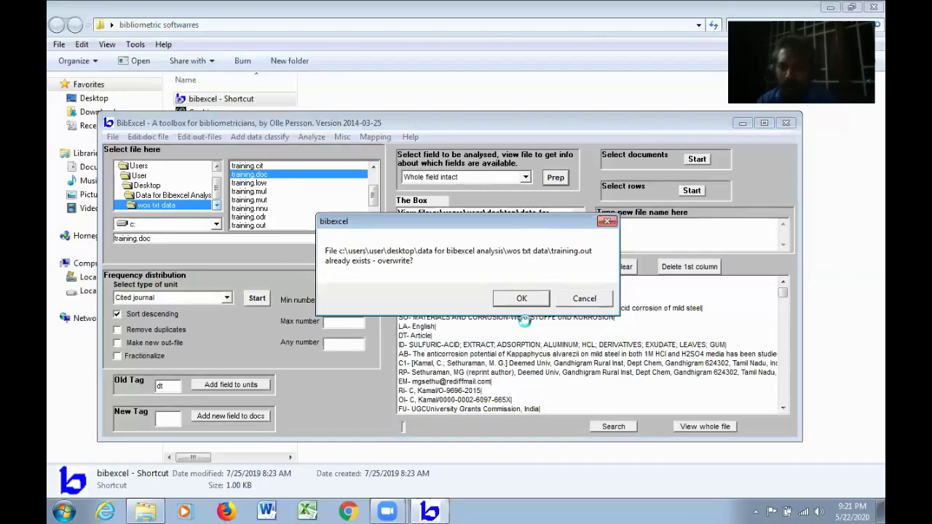
{"action": "left_click", "coordinate": [536, 300]}
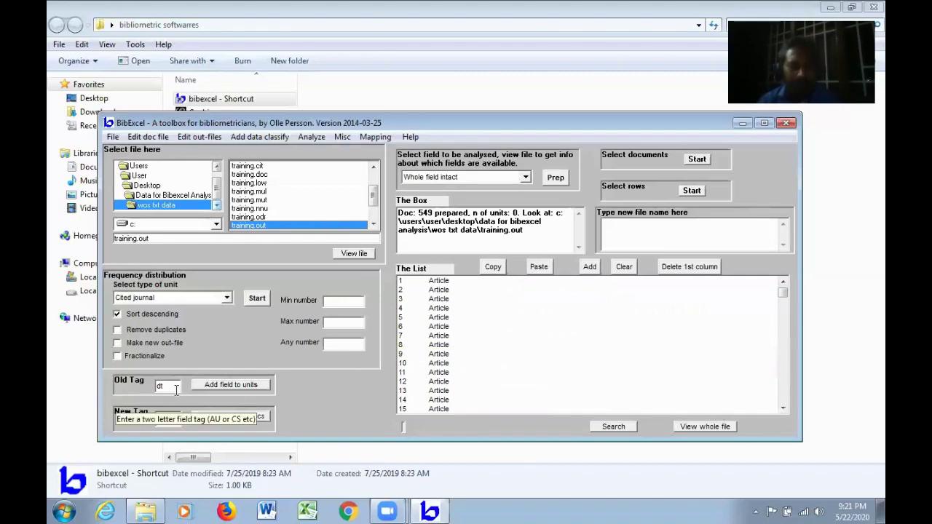
Step: Add the publication year to the training.out units with old tag py, taking it from the JN field, and view the whole resulting file
{"action": "left_click_drag", "start_coordinate": [174, 387], "coordinate": [146, 385]}
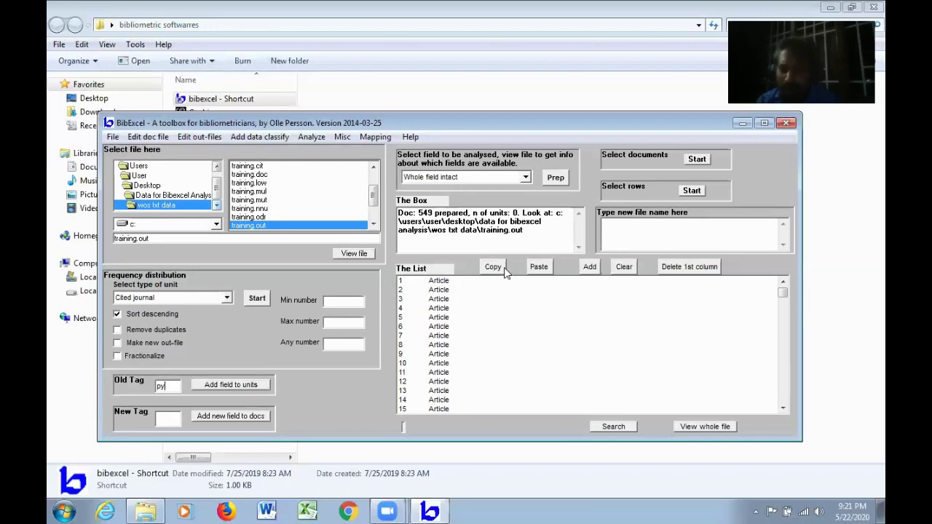
{"action": "left_click", "coordinate": [233, 387]}
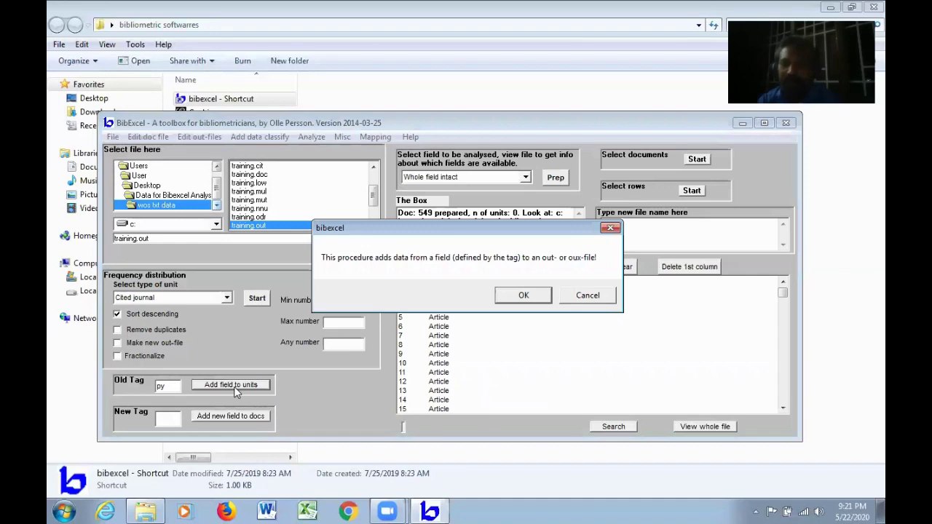
{"action": "left_click", "coordinate": [539, 297]}
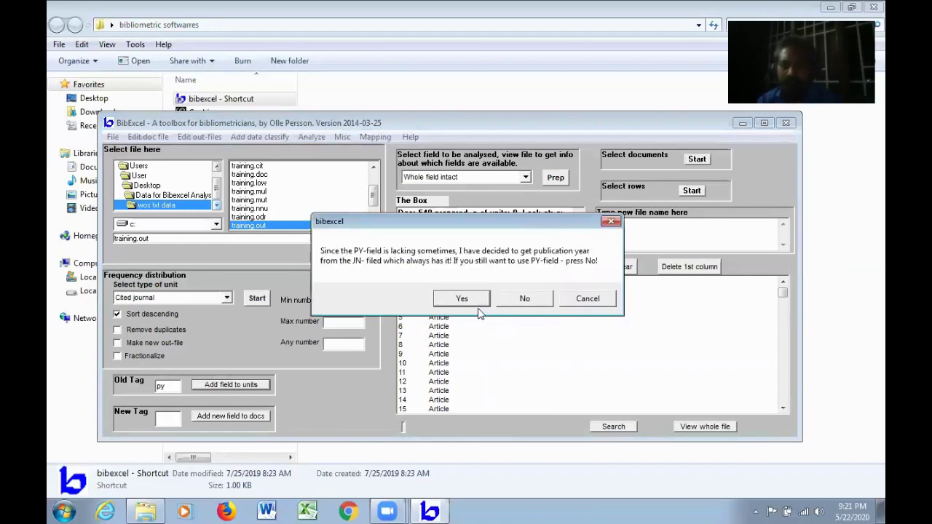
{"action": "left_click", "coordinate": [479, 306]}
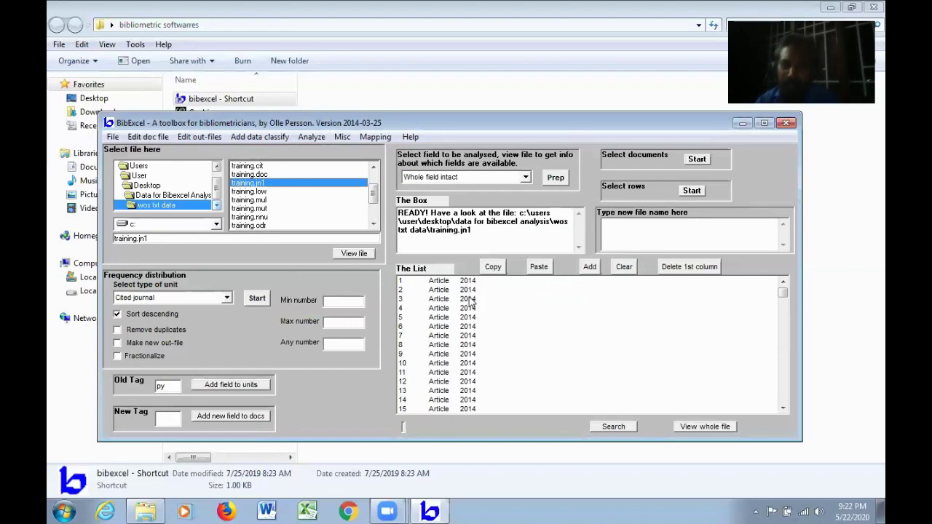
{"action": "left_click_drag", "start_coordinate": [782, 292], "coordinate": [797, 401]}
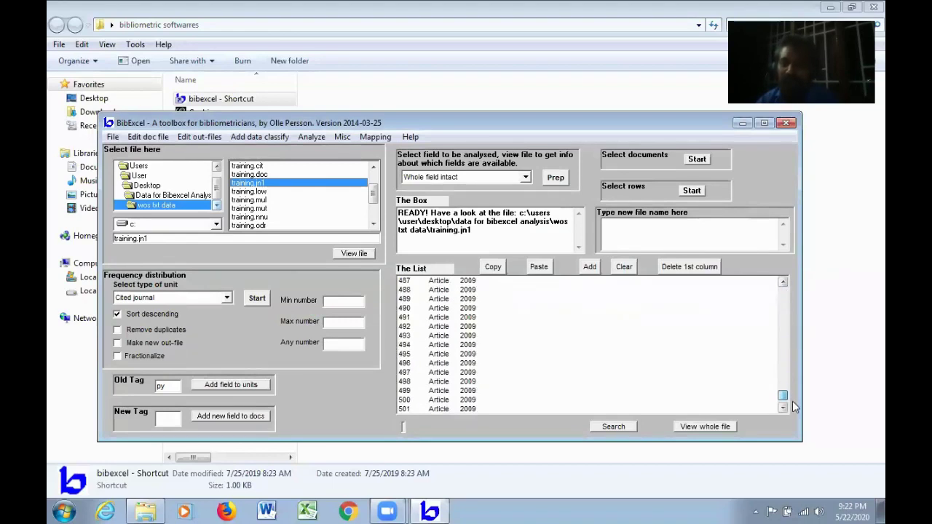
{"action": "left_click", "coordinate": [720, 426]}
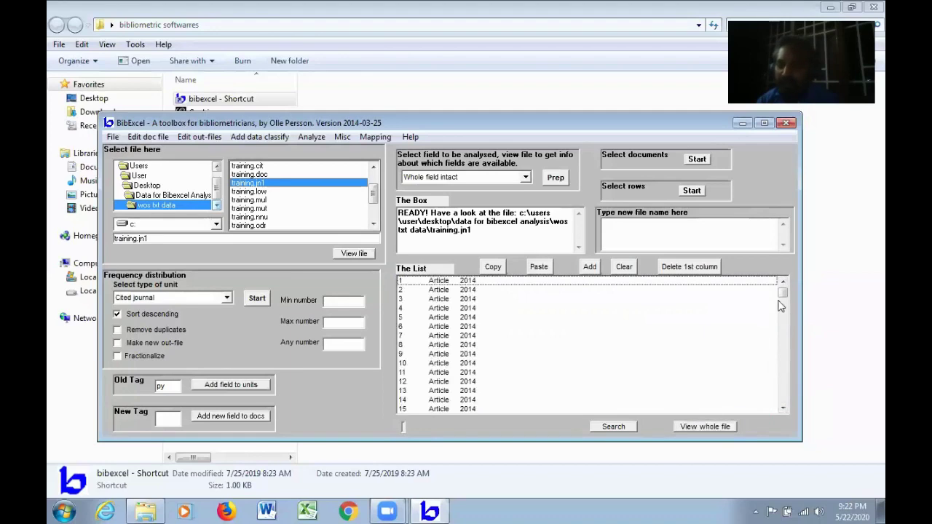
{"action": "left_click_drag", "start_coordinate": [782, 300], "coordinate": [795, 406]}
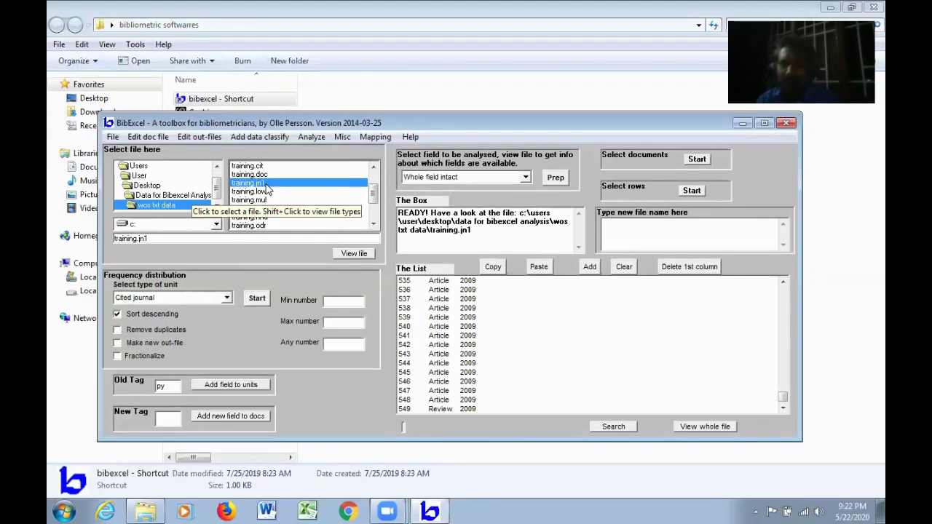
Step: Switch to Excel and browse for a file to open in Desktop's Data for Bibexcel Analysis, wos txt data folder, showing All Files
{"action": "left_click", "coordinate": [308, 511]}
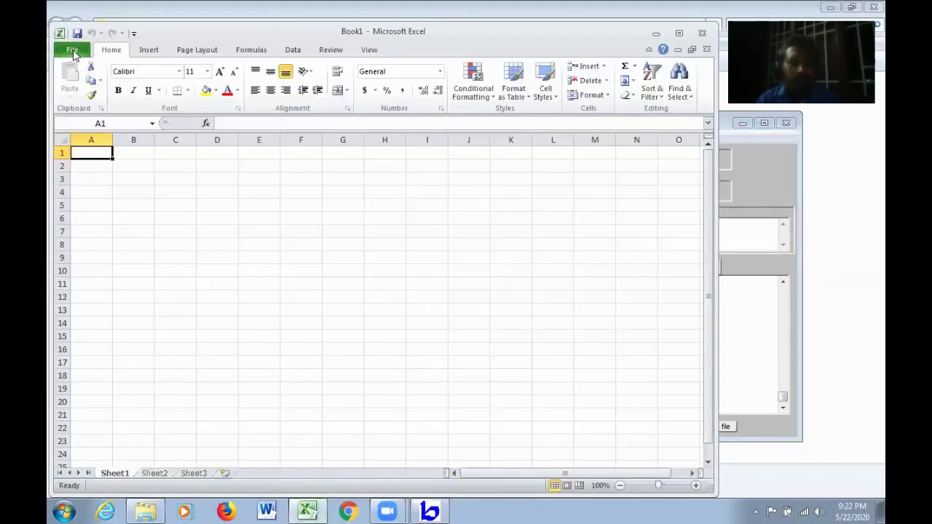
{"action": "left_click", "coordinate": [72, 51]}
{"action": "left_click", "coordinate": [69, 109]}
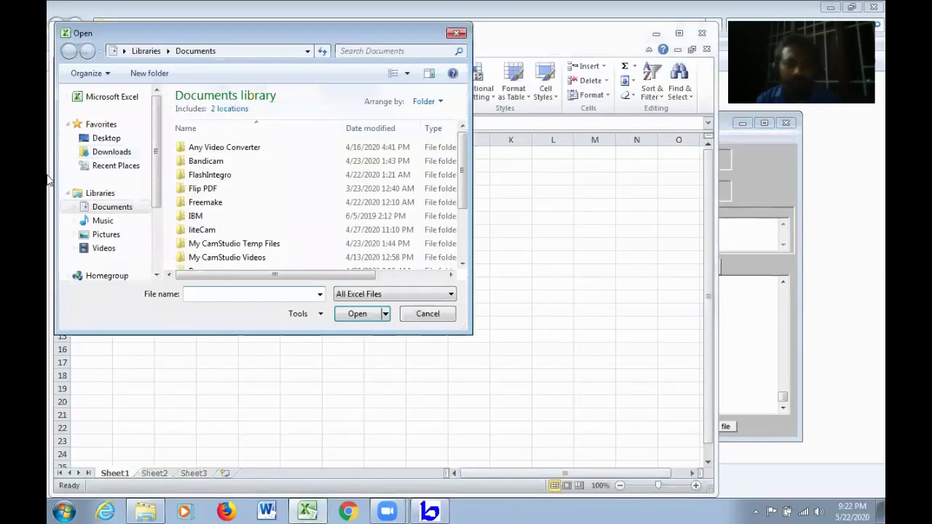
{"action": "left_click", "coordinate": [102, 139]}
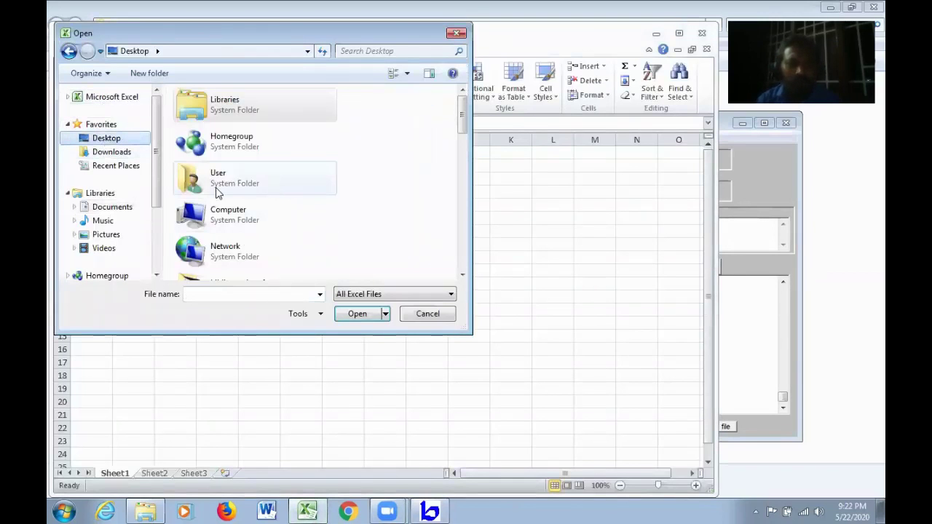
{"action": "scroll", "coordinate": [218, 185], "scroll_direction": "down", "scroll_amount": 3}
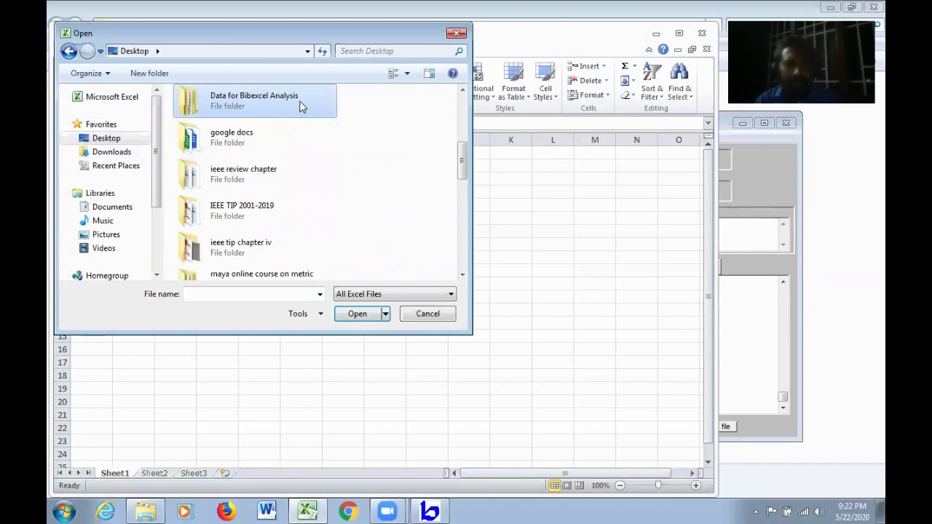
{"action": "double_click", "coordinate": [299, 101]}
{"action": "double_click", "coordinate": [209, 170]}
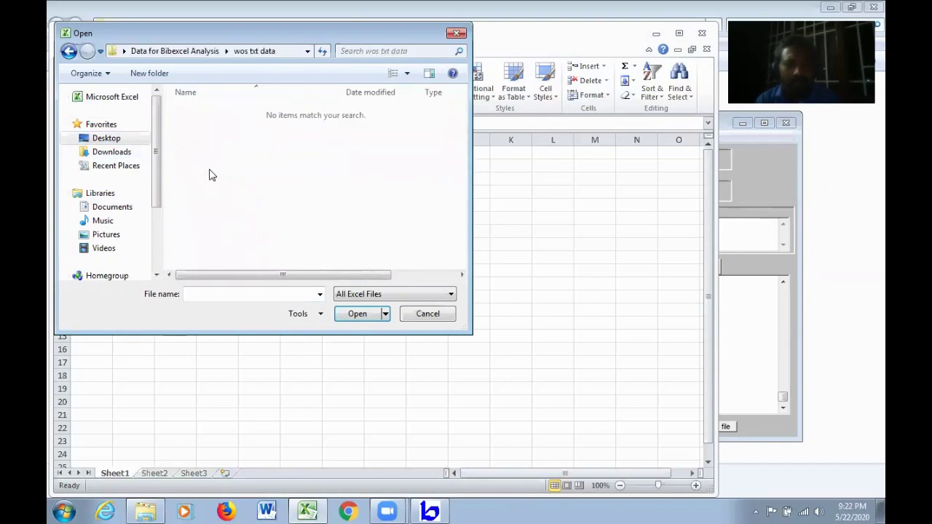
{"action": "left_click", "coordinate": [448, 299]}
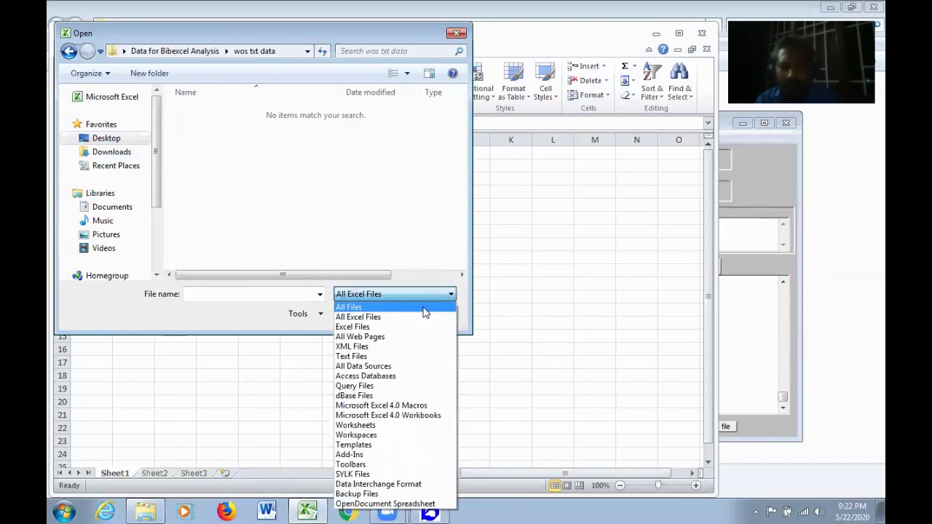
{"action": "left_click", "coordinate": [426, 307]}
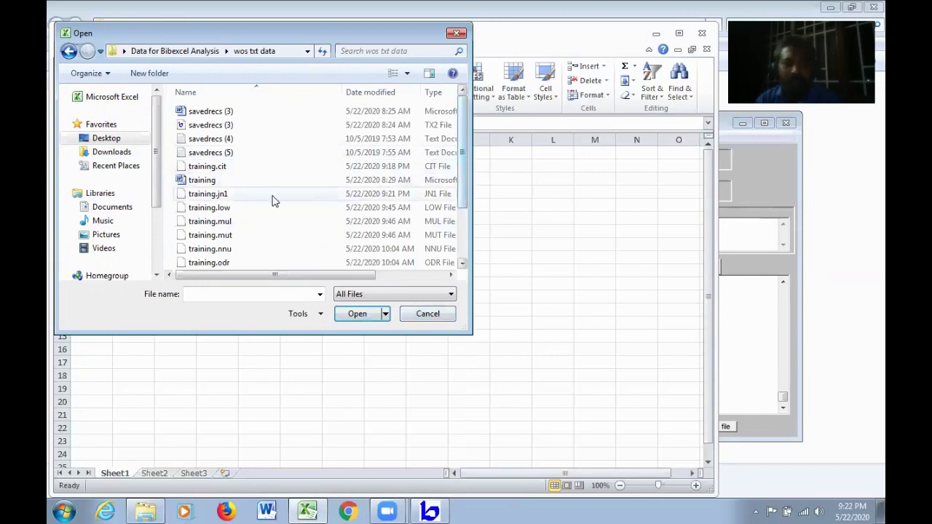
Step: Open training.jn1 and import it as tab-delimited text with General column format
{"action": "left_click", "coordinate": [240, 200]}
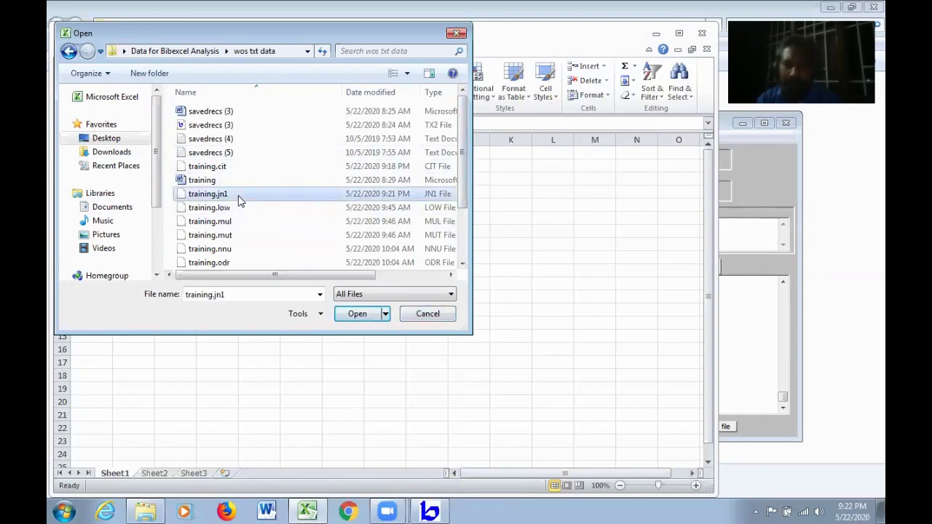
{"action": "left_click", "coordinate": [357, 314]}
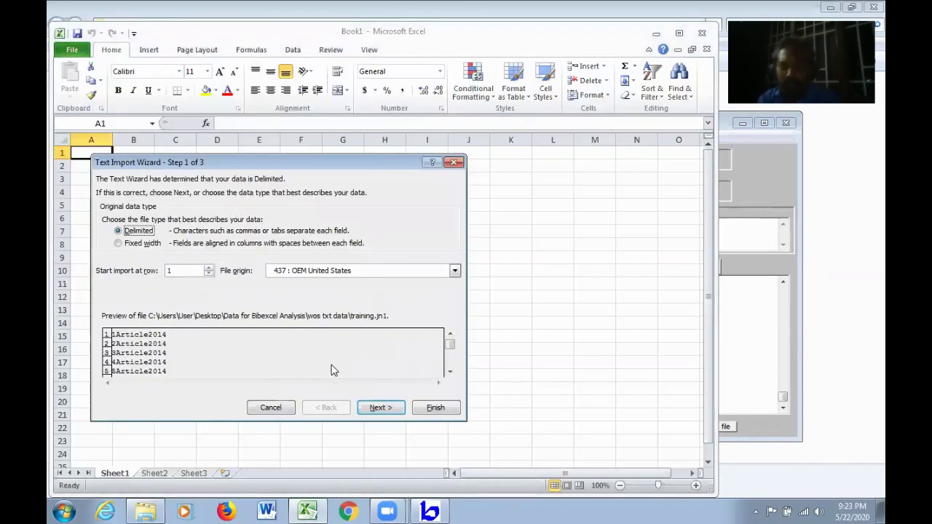
{"action": "left_click", "coordinate": [394, 409]}
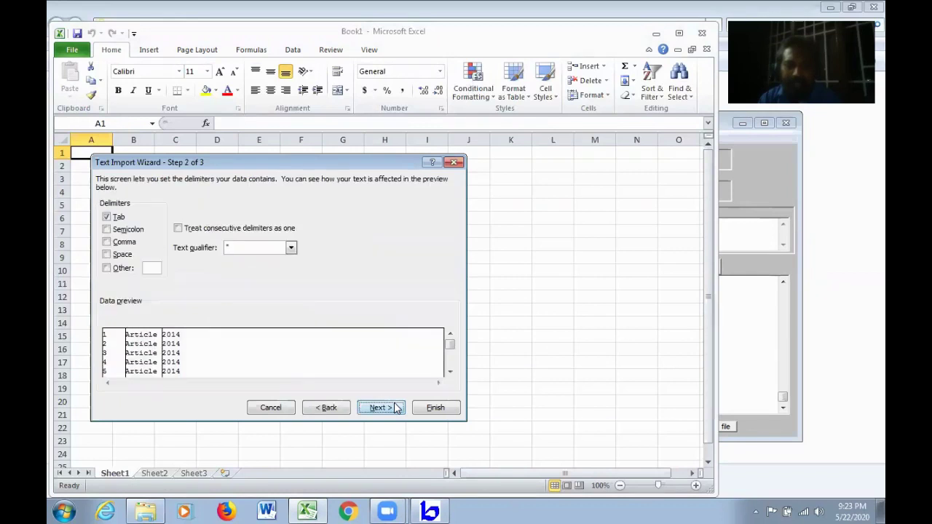
{"action": "left_click", "coordinate": [396, 408]}
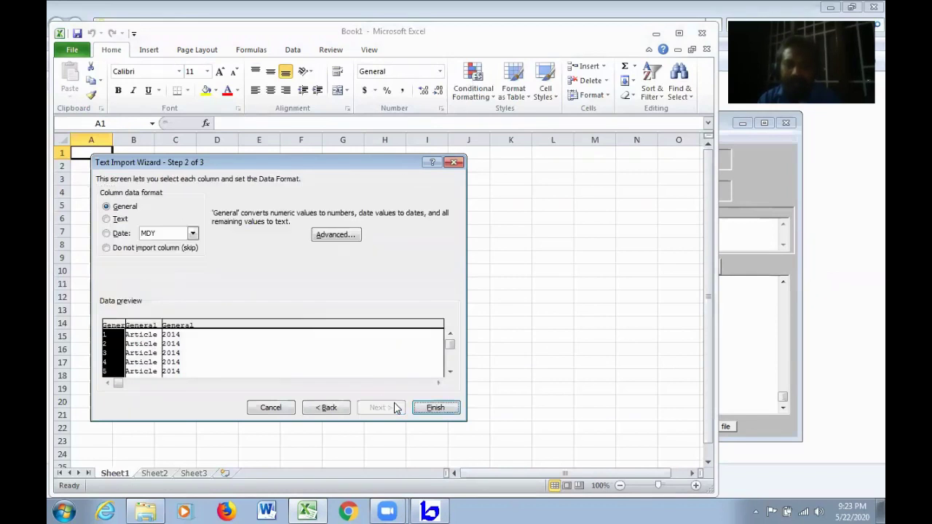
{"action": "left_click", "coordinate": [435, 408]}
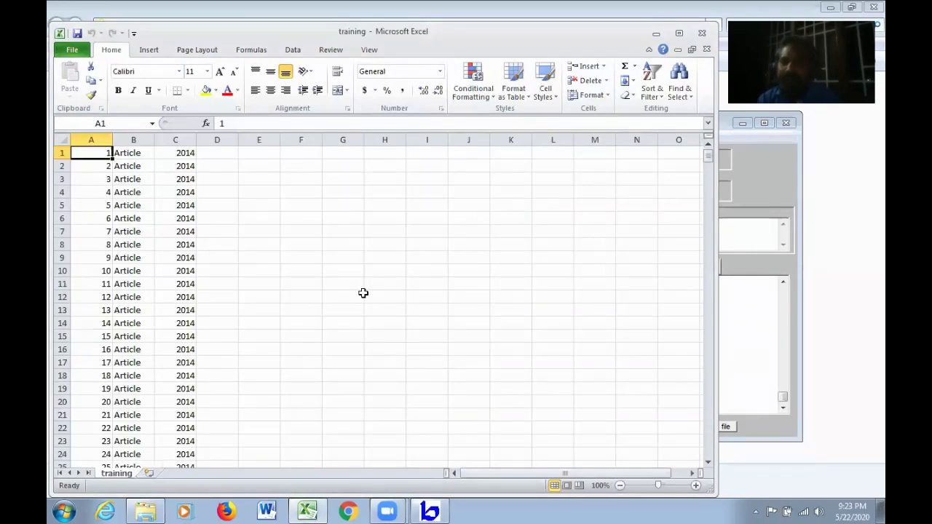
Step: Insert a row above the first record and enter the column headers sno, DT and PY
{"action": "right_click", "coordinate": [63, 152]}
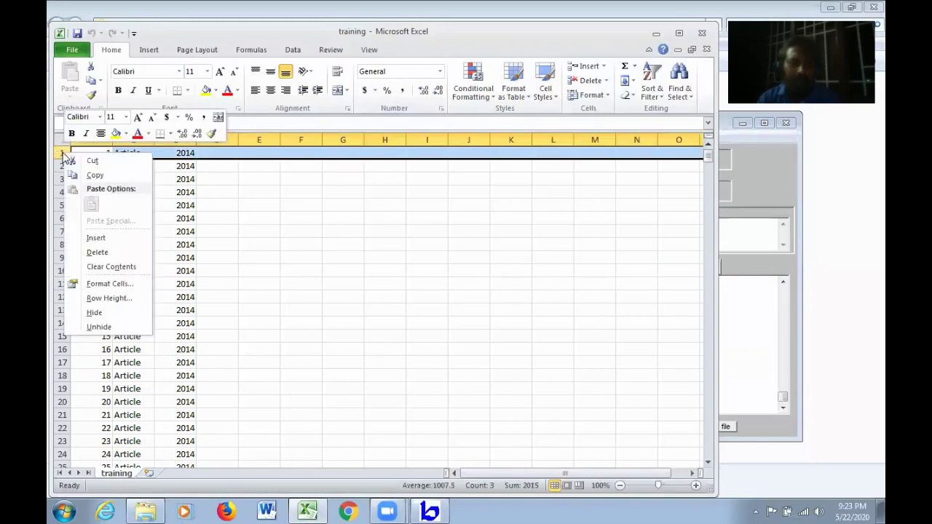
{"action": "left_click", "coordinate": [95, 238]}
{"action": "left_click", "coordinate": [97, 153]}
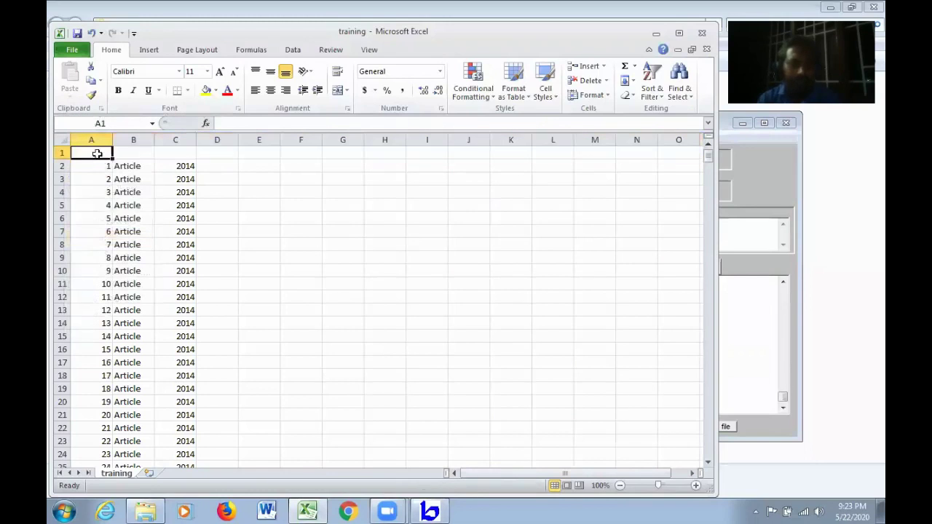
{"action": "type", "text": "sno"}
{"action": "key", "text": "Tab"}
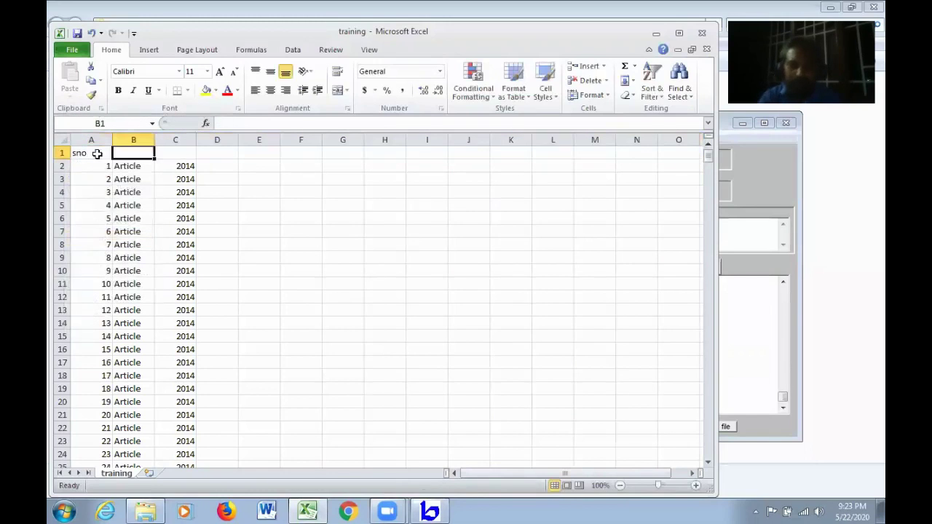
{"action": "type", "text": "DT"}
{"action": "key", "text": "Tab"}
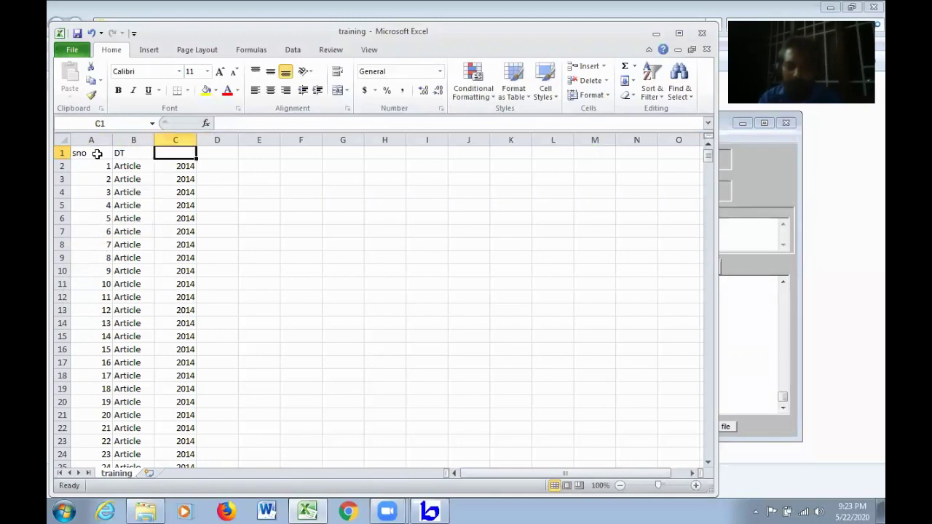
{"action": "type", "text": "PY"}
{"action": "left_click", "coordinate": [451, 244]}
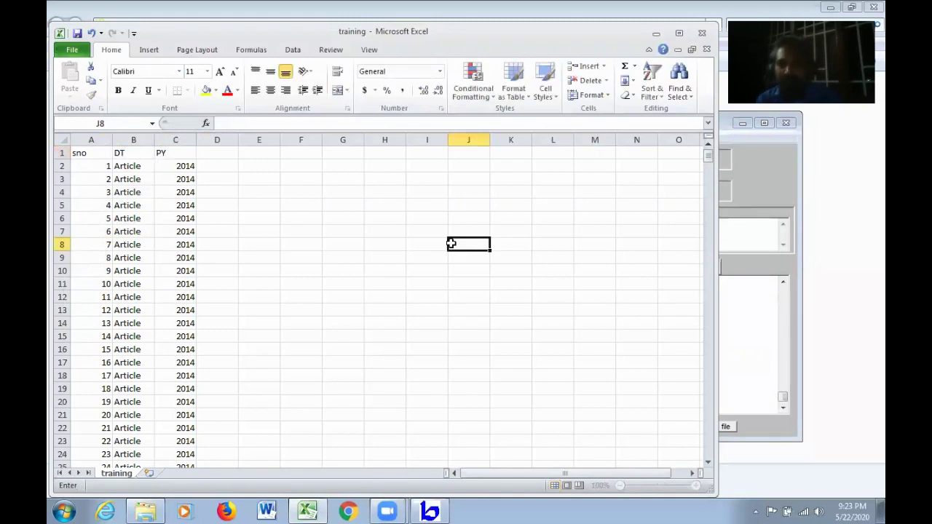
Step: Create a PivotTable on a new worksheet from the sno, DT and PY data with headers, range A1:C550
{"action": "left_click", "coordinate": [678, 33]}
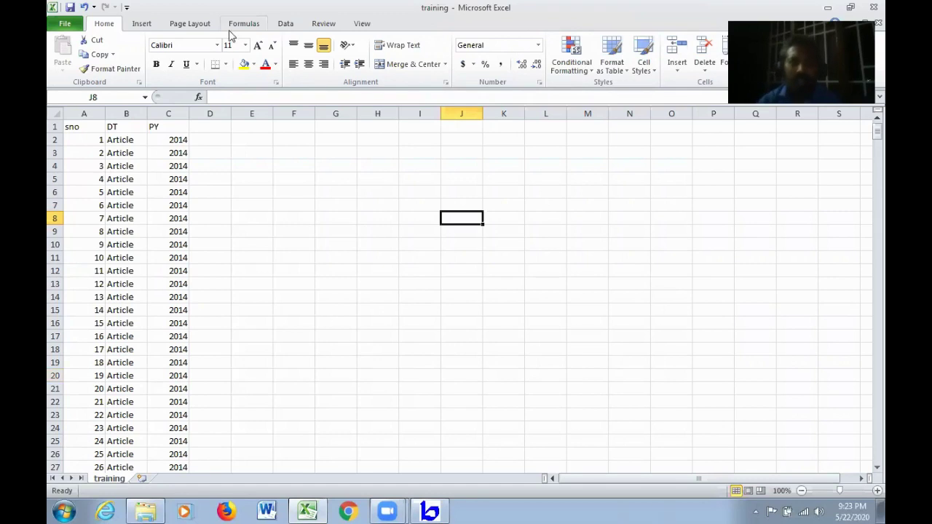
{"action": "left_click", "coordinate": [88, 129]}
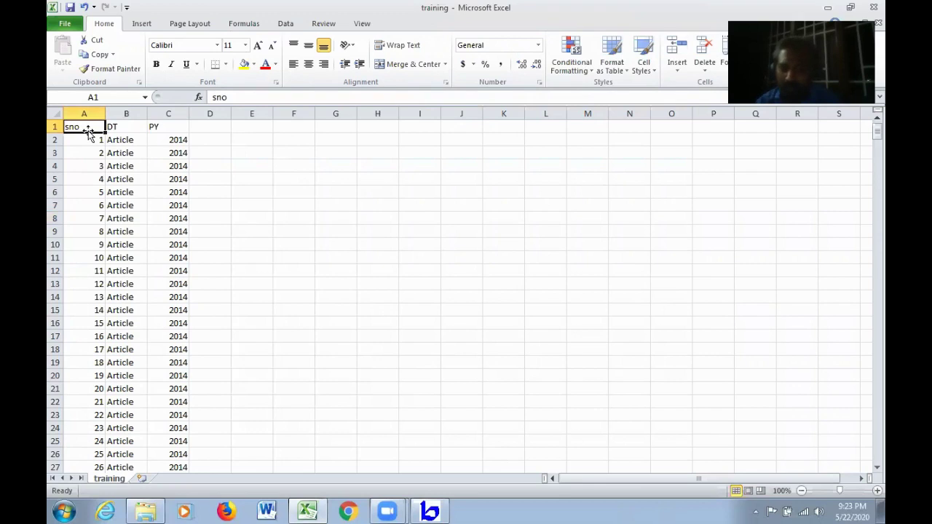
{"action": "key", "text": "shift+Right"}
{"action": "key", "text": "shift+Right"}
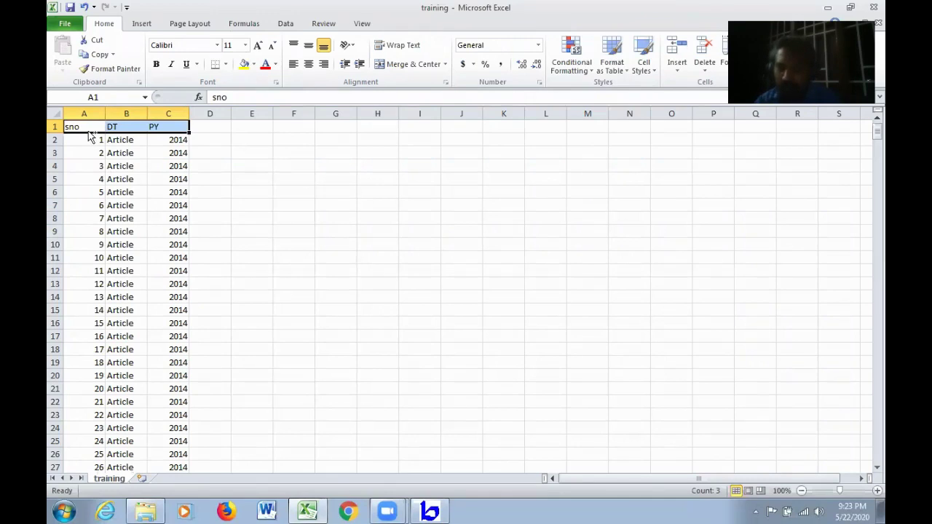
{"action": "key", "text": "ctrl+shift+Down"}
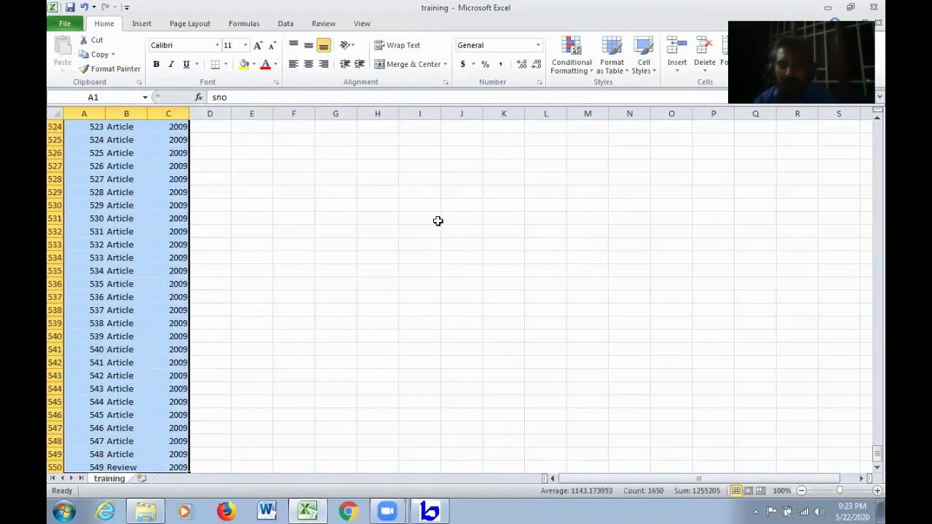
{"action": "scroll", "coordinate": [426, 227], "scroll_direction": "down", "scroll_amount": 3}
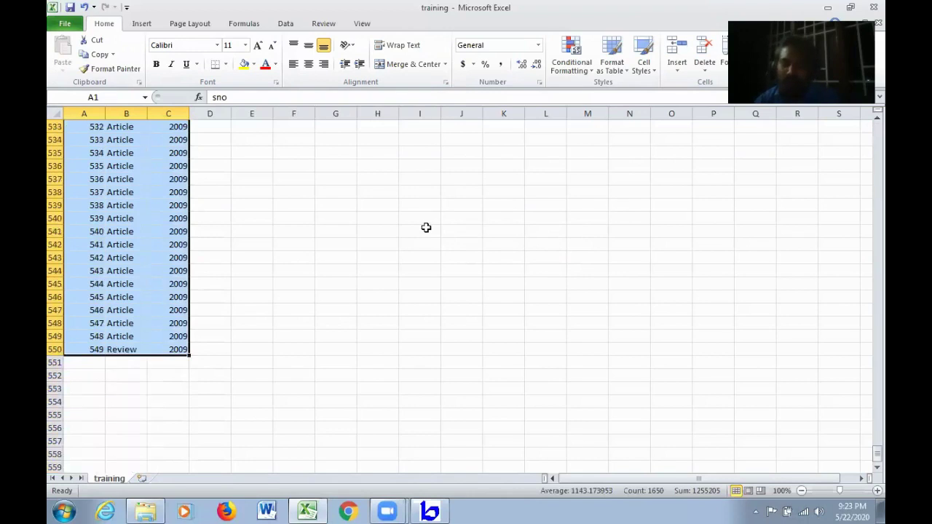
{"action": "scroll", "coordinate": [302, 214], "scroll_direction": "up", "scroll_amount": 20}
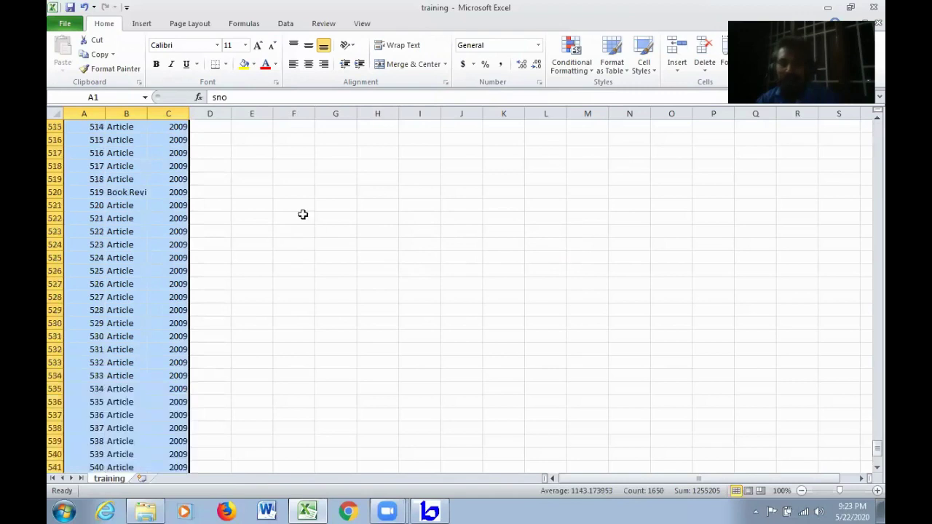
{"action": "scroll", "coordinate": [298, 230], "scroll_direction": "up", "scroll_amount": 20}
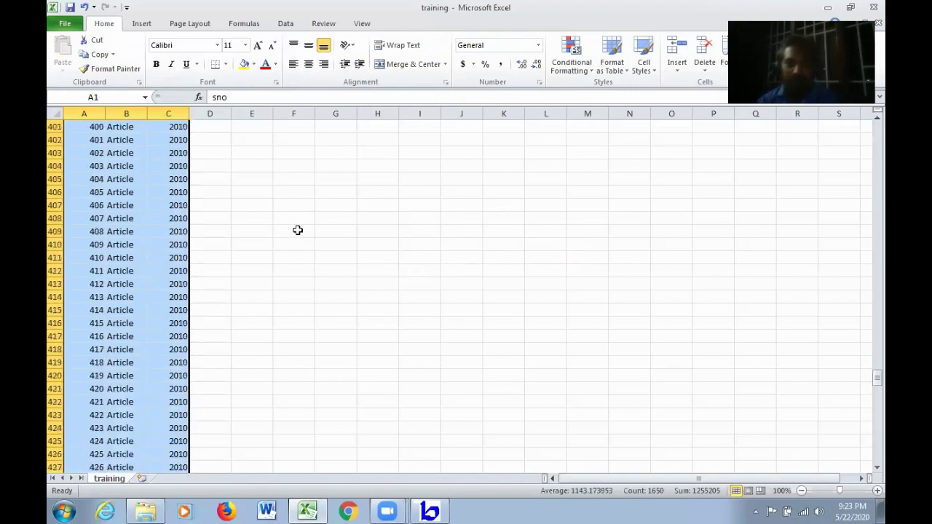
{"action": "scroll", "coordinate": [298, 231], "scroll_direction": "up", "scroll_amount": 5}
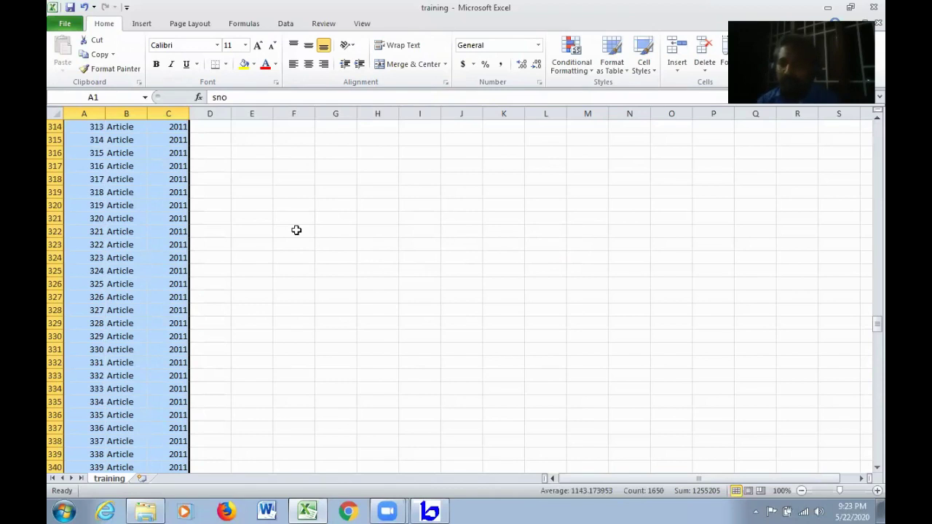
{"action": "left_click", "coordinate": [142, 24]}
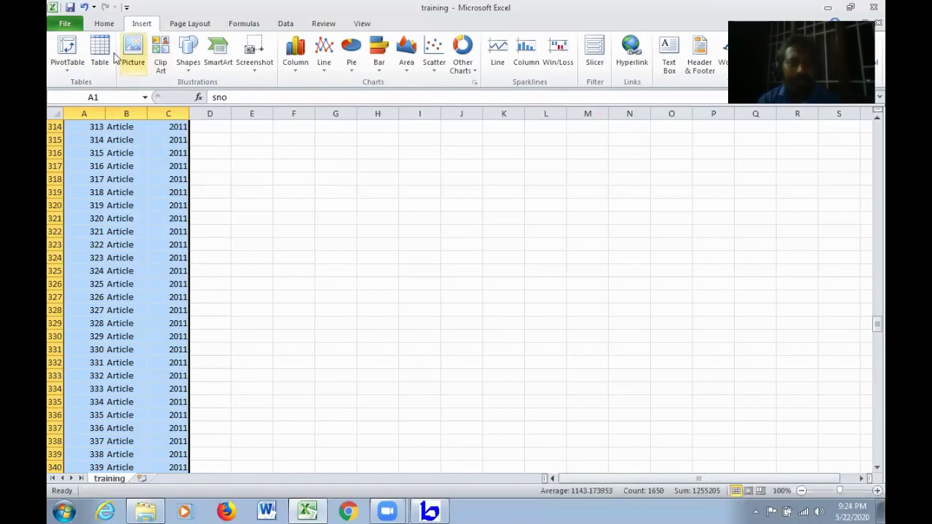
{"action": "left_click", "coordinate": [67, 69]}
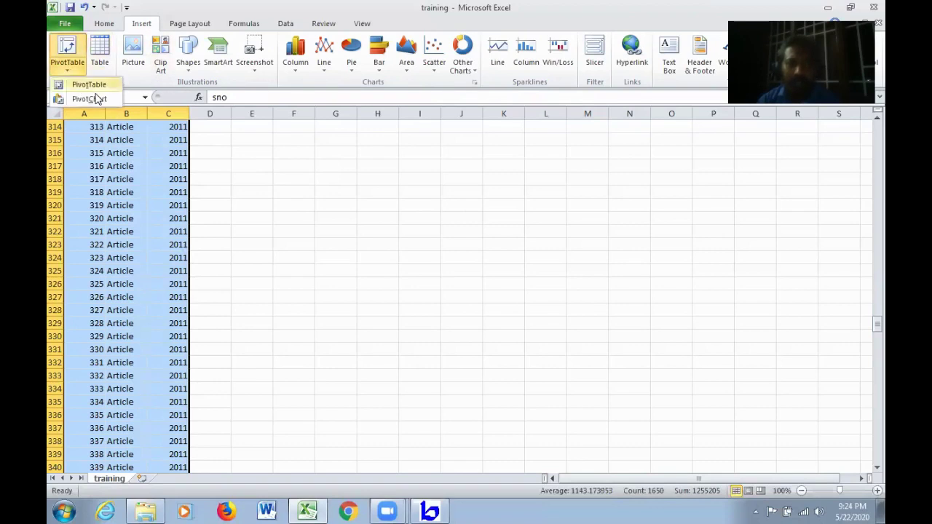
{"action": "left_click", "coordinate": [99, 86]}
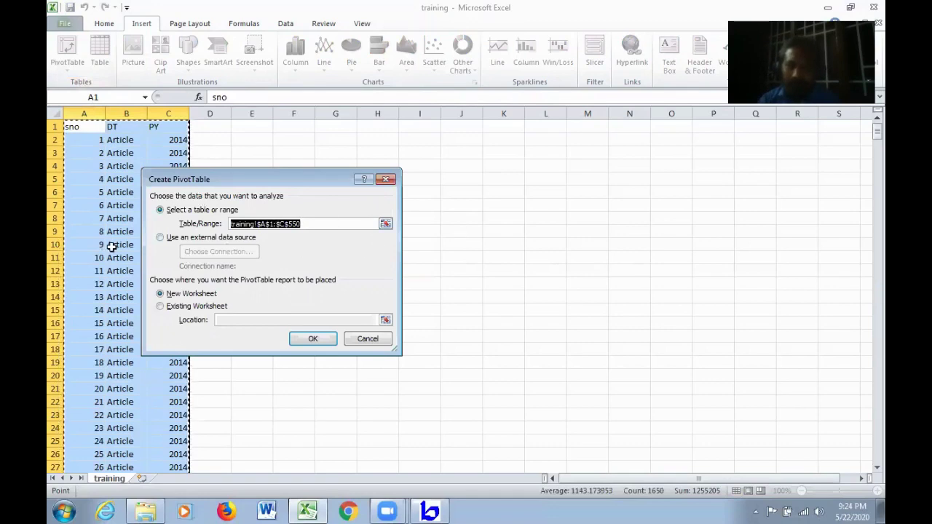
{"action": "left_click", "coordinate": [325, 340]}
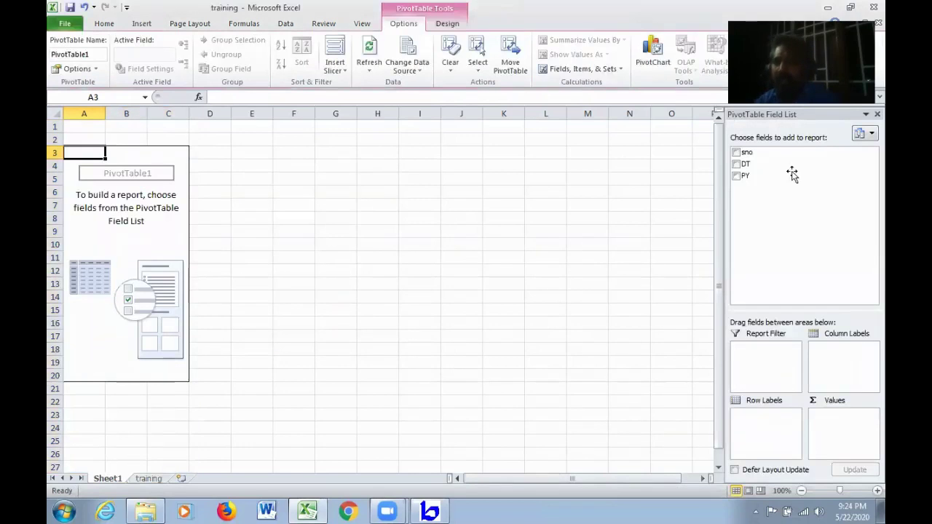
Step: Place PY in the PivotTable's row labels and DT in its column labels
{"action": "left_click", "coordinate": [851, 7]}
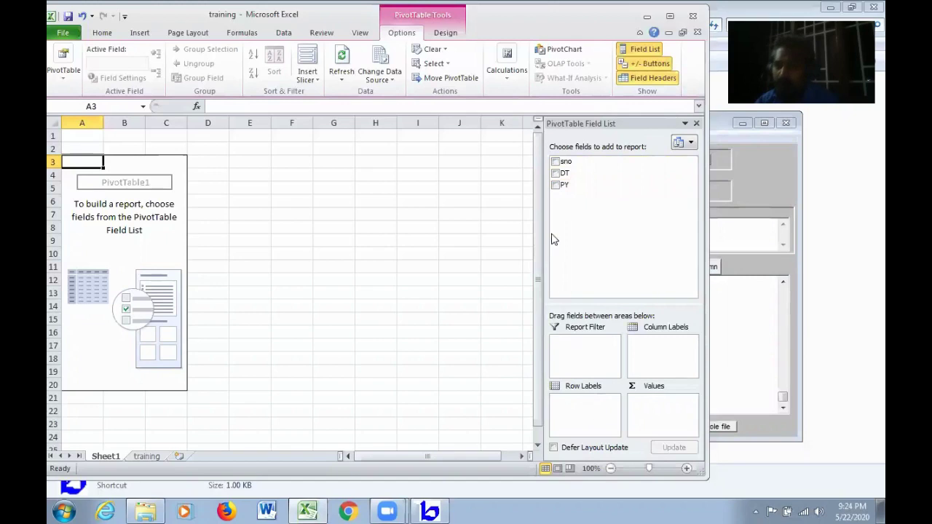
{"action": "left_click", "coordinate": [555, 185]}
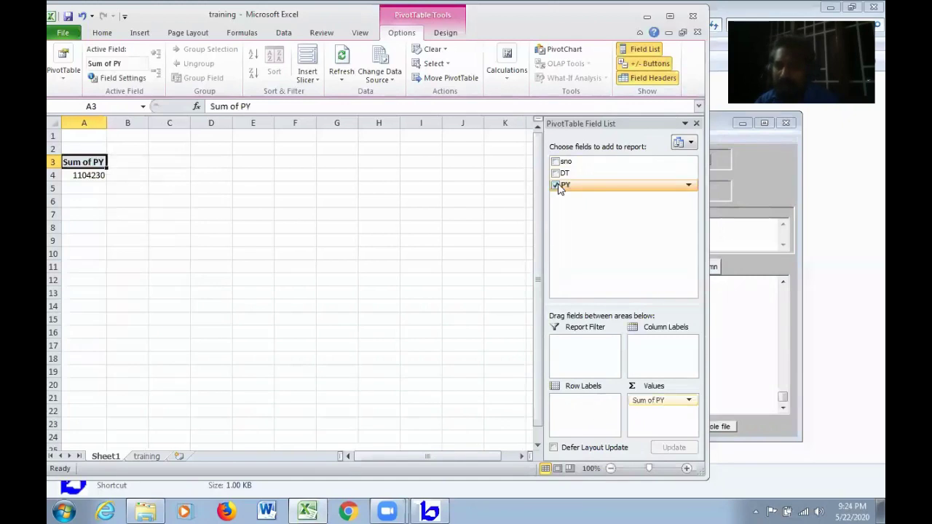
{"action": "left_click_drag", "start_coordinate": [567, 186], "coordinate": [576, 249]}
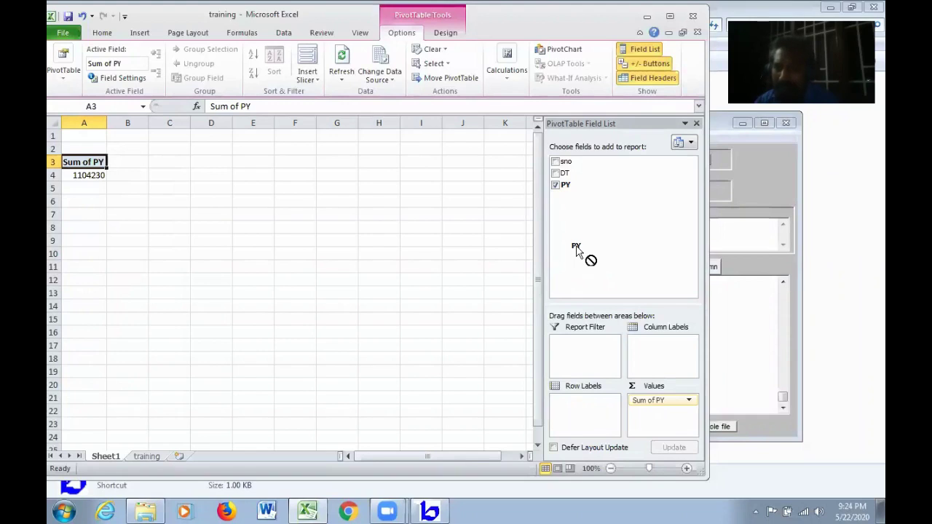
{"action": "left_click_drag", "start_coordinate": [577, 248], "coordinate": [590, 414]}
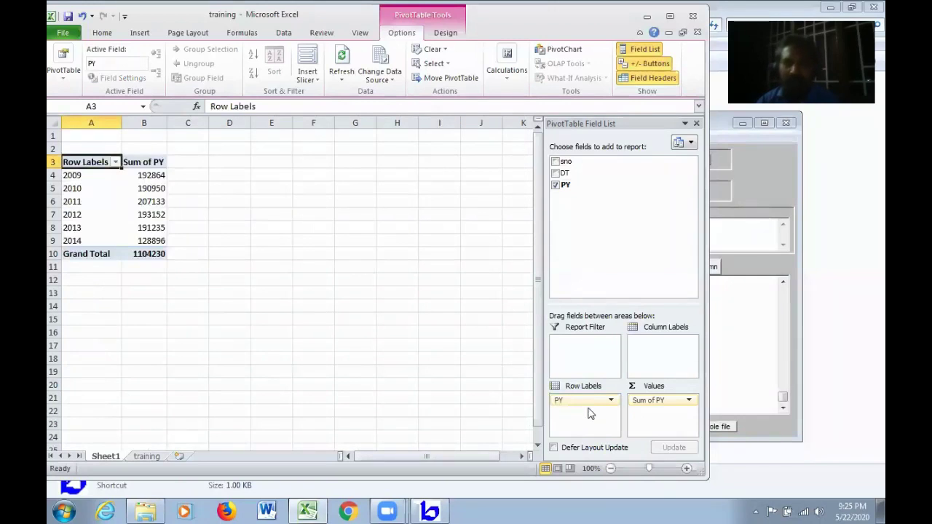
{"action": "left_click", "coordinate": [558, 174]}
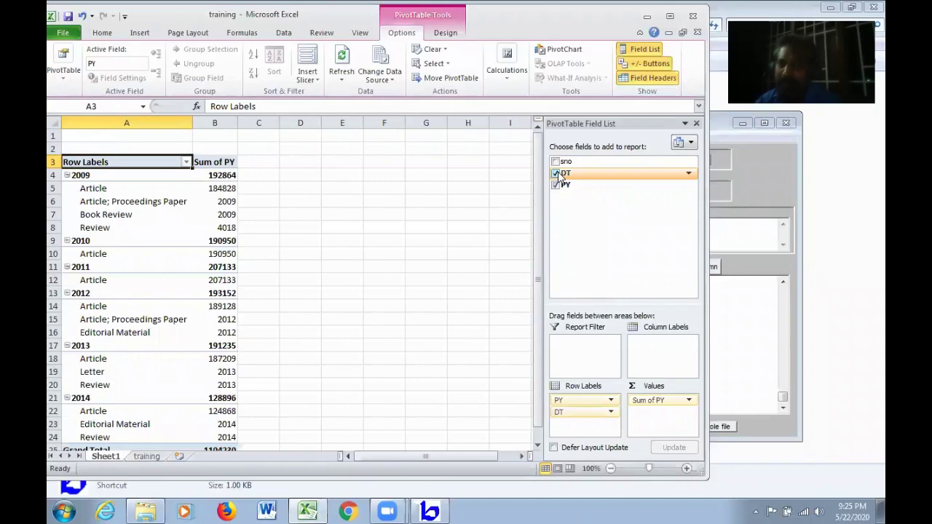
{"action": "left_click_drag", "start_coordinate": [560, 175], "coordinate": [664, 351]}
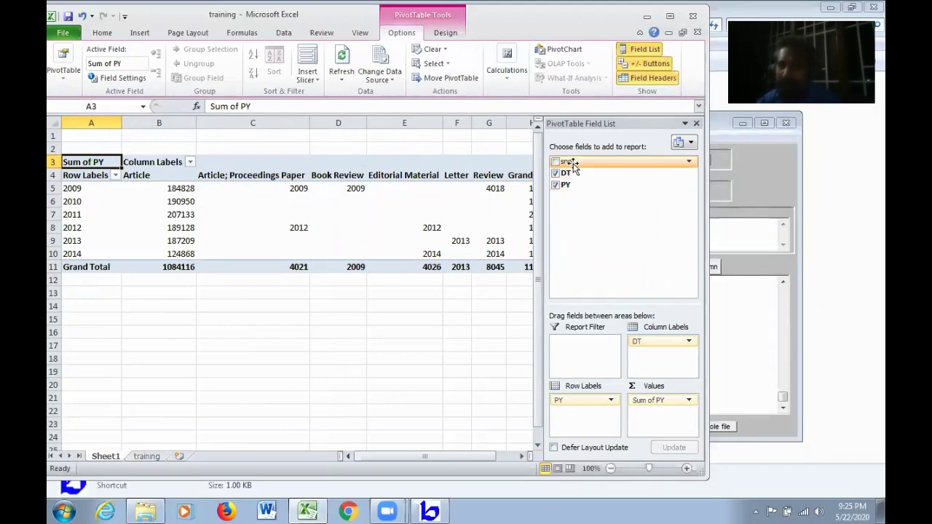
Step: Replace Sum of PY with sno as the PivotTable's value field and summarize it by Count
{"action": "left_click_drag", "start_coordinate": [573, 164], "coordinate": [651, 419]}
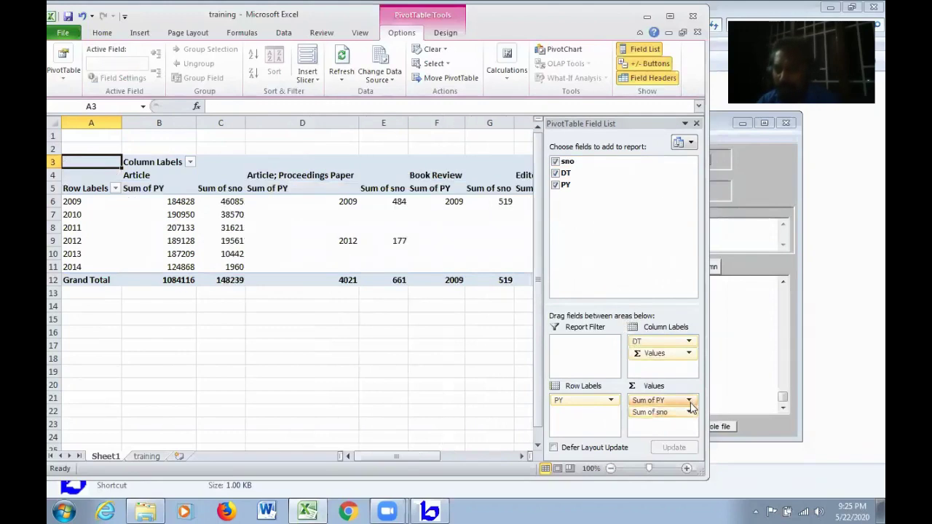
{"action": "left_click", "coordinate": [689, 402]}
{"action": "left_click", "coordinate": [674, 369]}
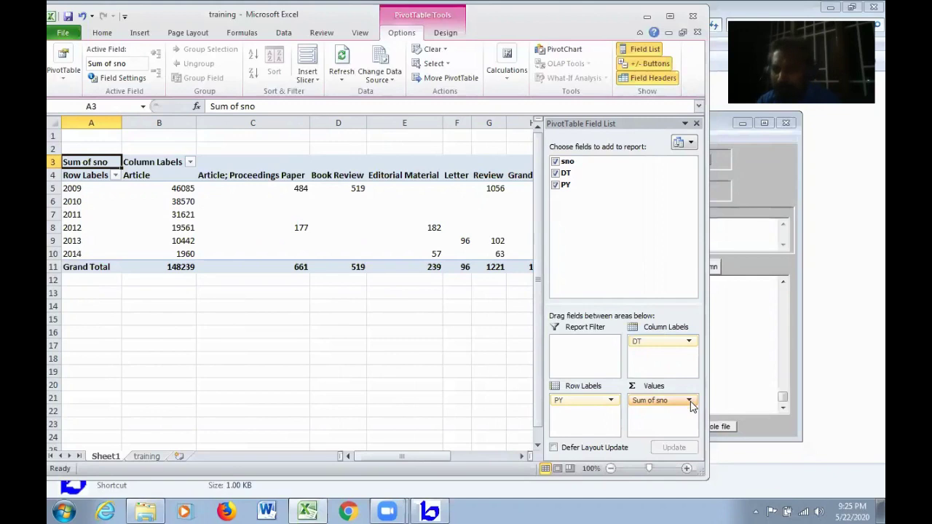
{"action": "left_click", "coordinate": [688, 401]}
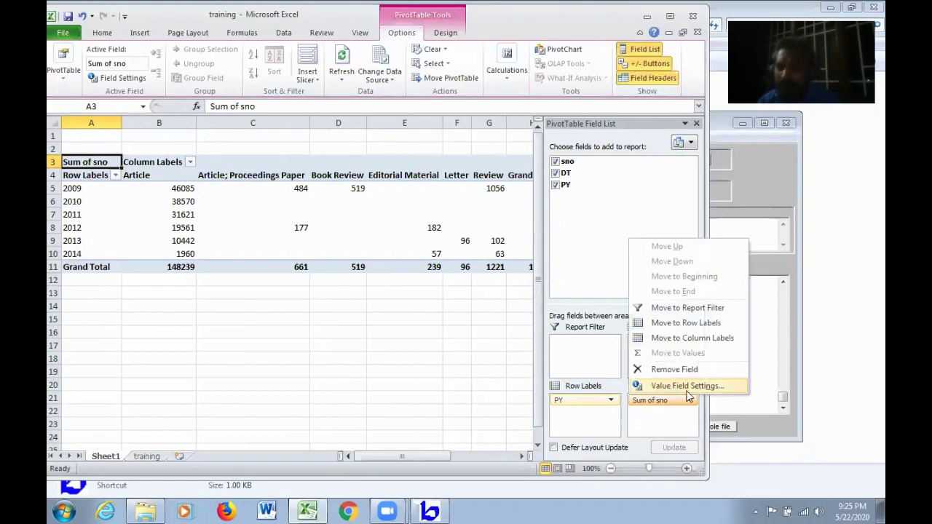
{"action": "left_click", "coordinate": [686, 387]}
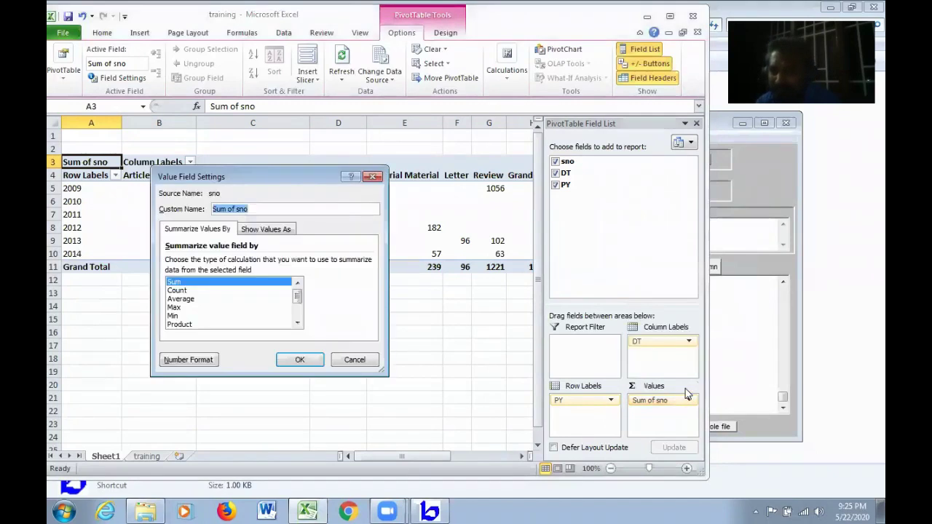
{"action": "left_click", "coordinate": [179, 292]}
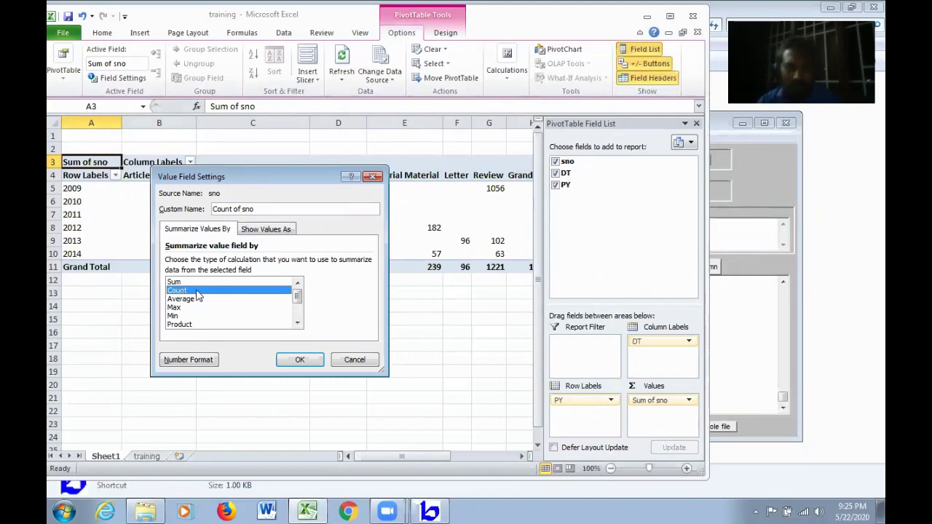
{"action": "left_click", "coordinate": [299, 360]}
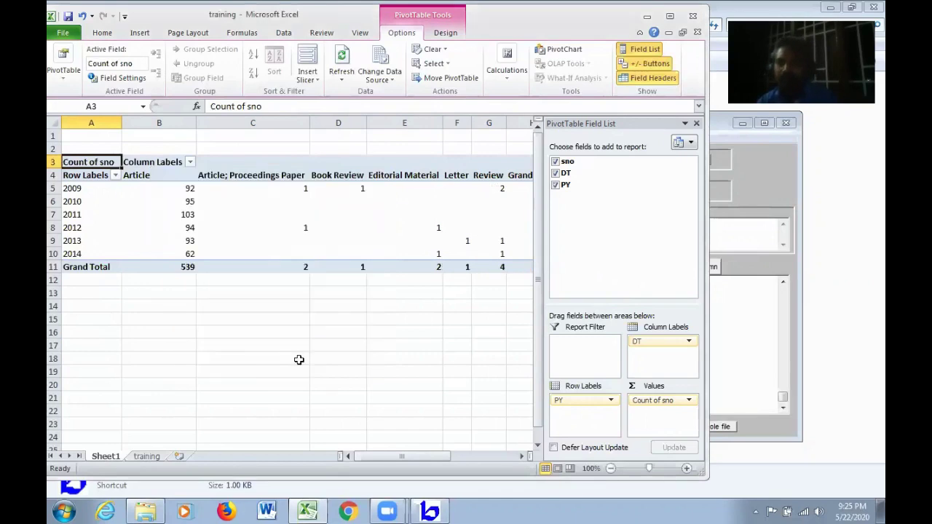
Step: Copy the PivotTable from the Row Labels header through the Grand Total row and paste it into a new blank workbook
{"action": "left_click", "coordinate": [679, 19]}
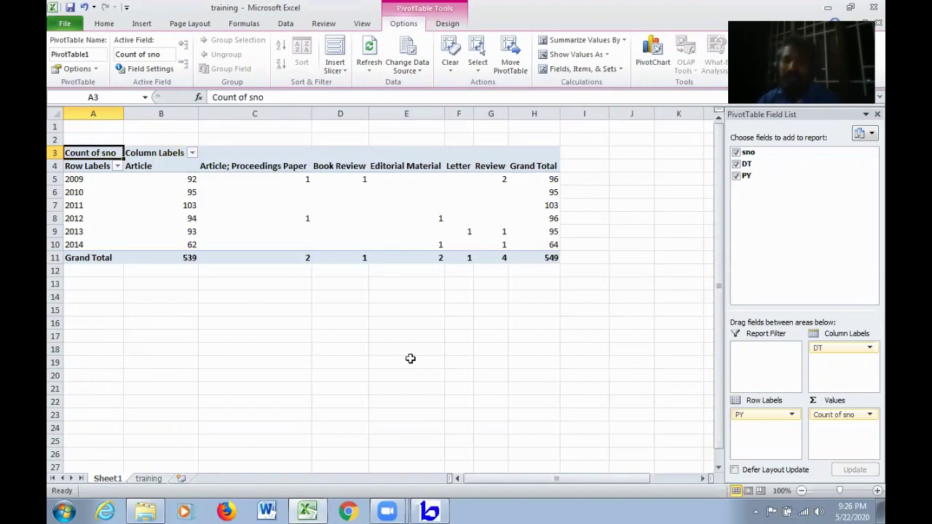
{"action": "left_click_drag", "start_coordinate": [81, 169], "coordinate": [530, 257]}
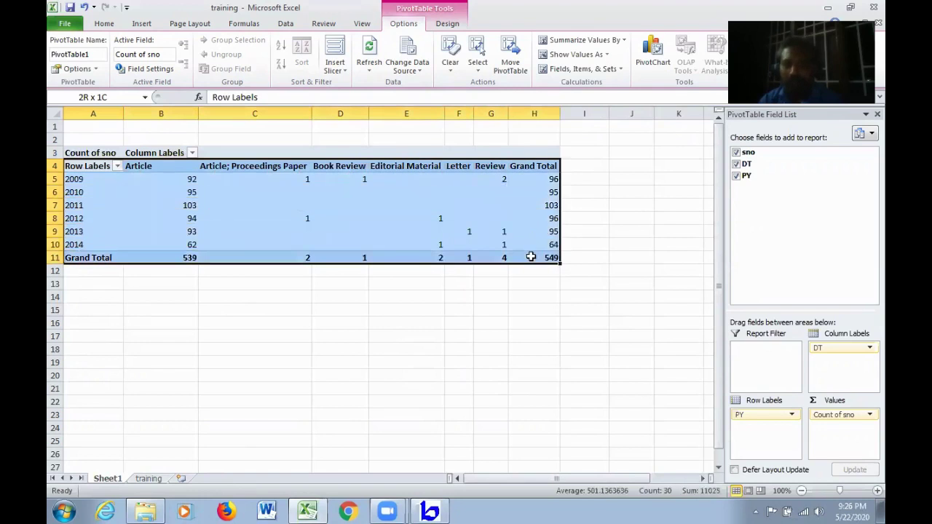
{"action": "right_click", "coordinate": [510, 197]}
{"action": "left_click", "coordinate": [545, 208]}
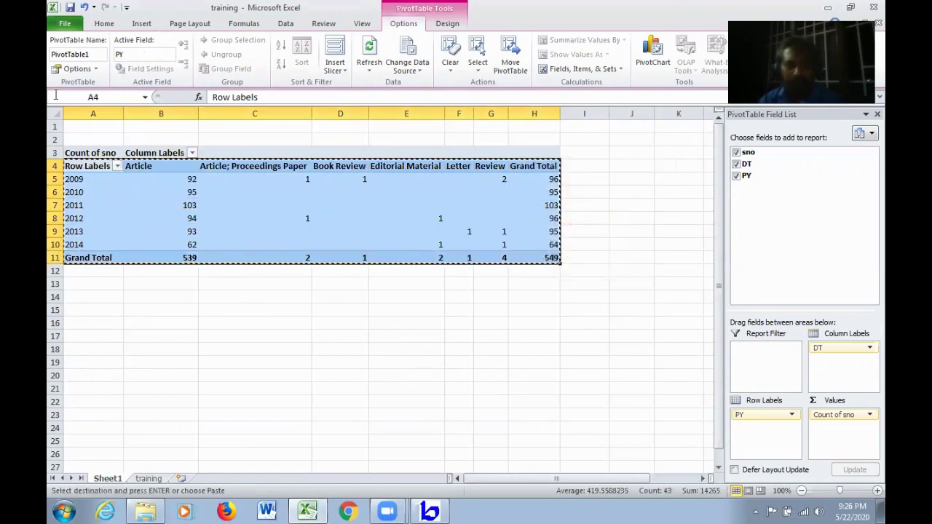
{"action": "left_click", "coordinate": [65, 24]}
{"action": "left_click", "coordinate": [77, 173]}
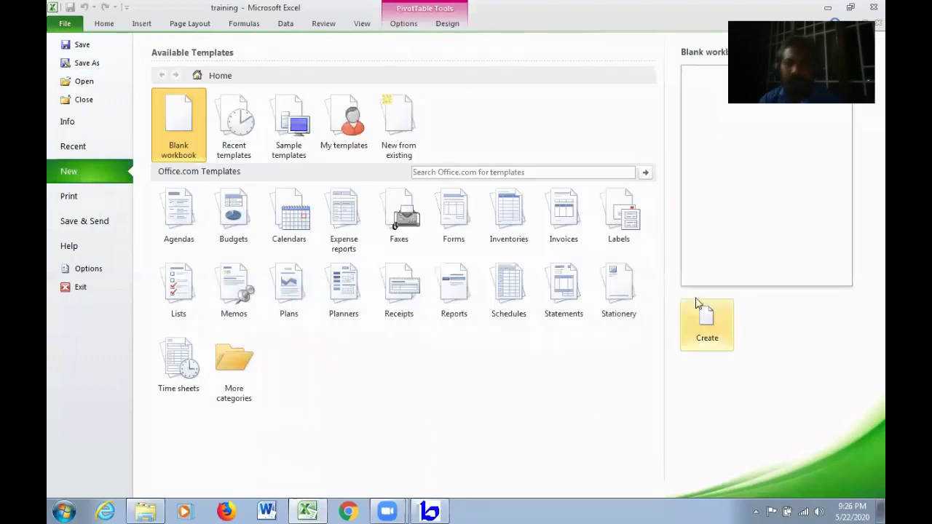
{"action": "left_click", "coordinate": [708, 324]}
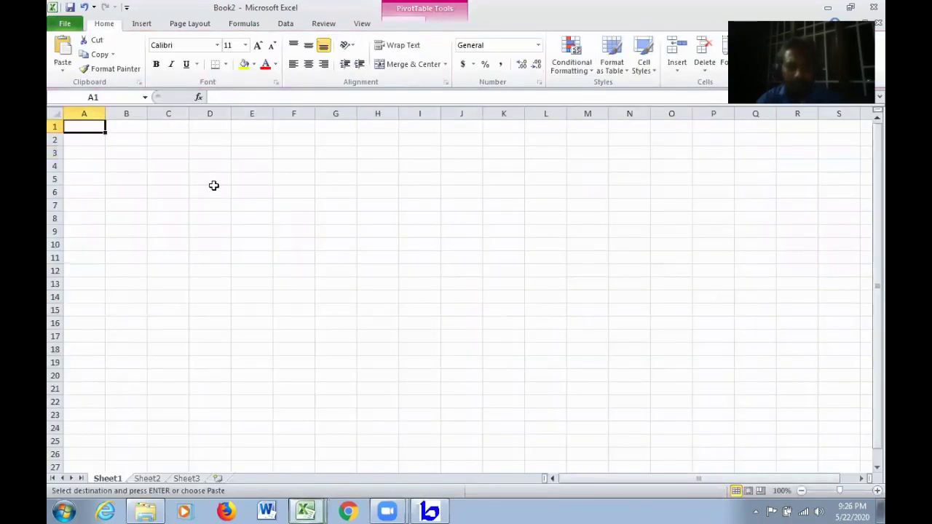
{"action": "key", "text": "ctrl+v"}
{"action": "left_click", "coordinate": [669, 227]}
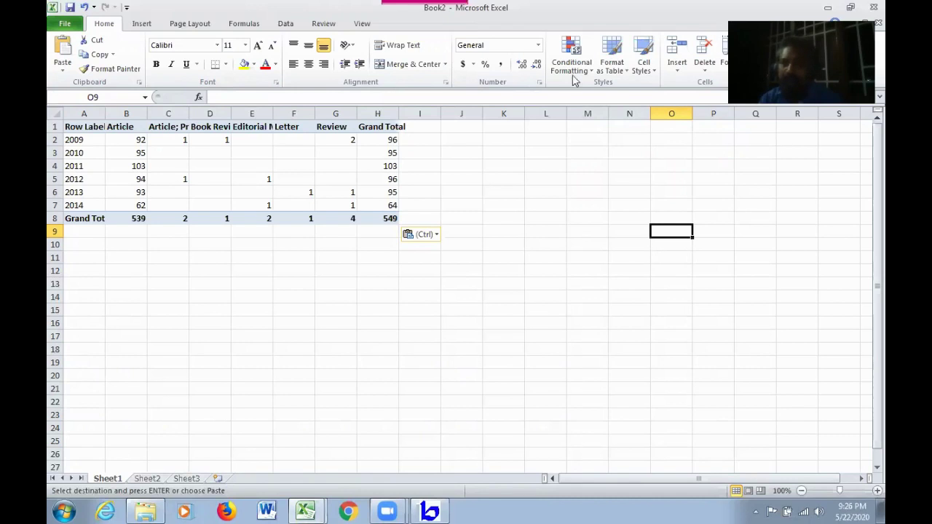
Step: Close the Book2 workbook holding the pasted table without saving its changes
{"action": "left_click", "coordinate": [851, 7]}
{"action": "left_click", "coordinate": [596, 75]}
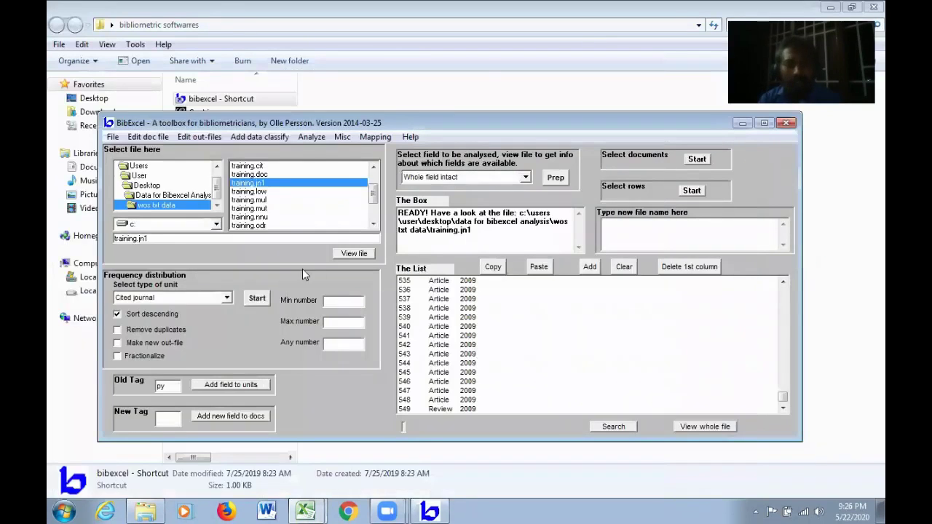
{"action": "left_click", "coordinate": [317, 511]}
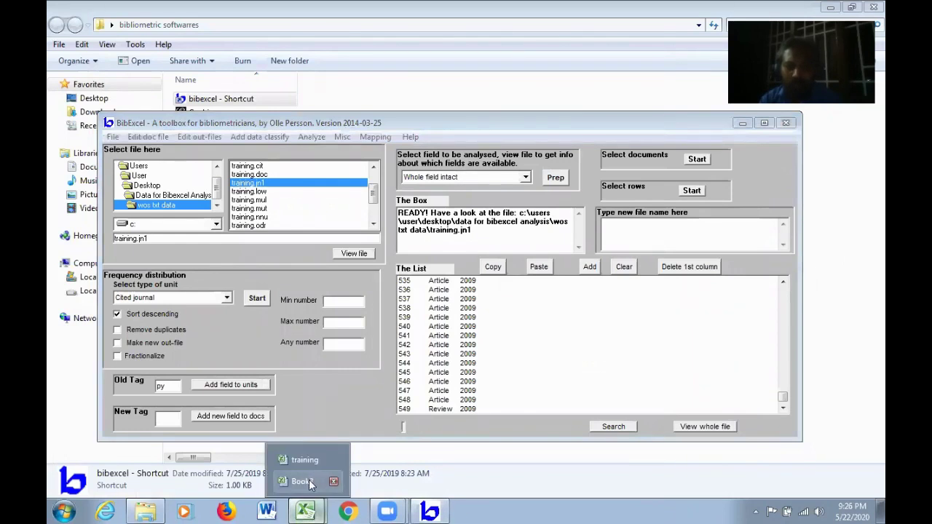
{"action": "left_click", "coordinate": [300, 482]}
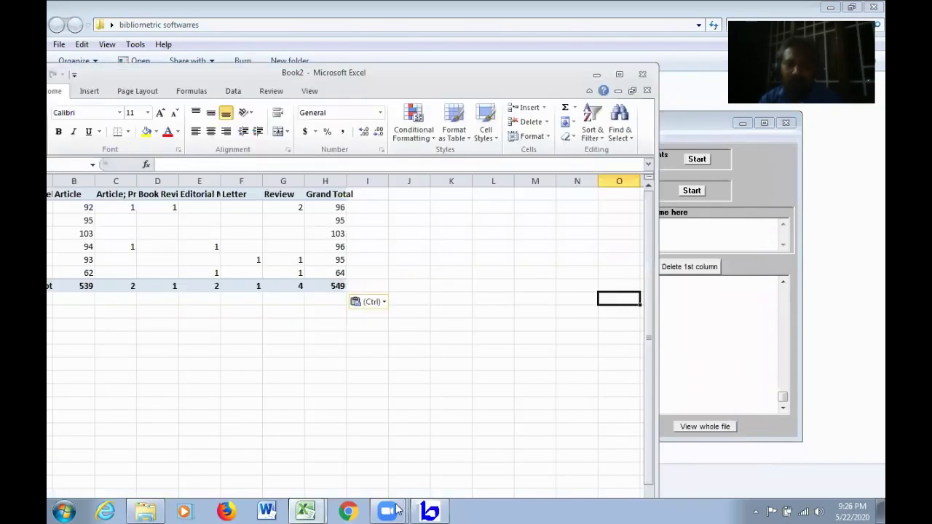
{"action": "left_click", "coordinate": [644, 76]}
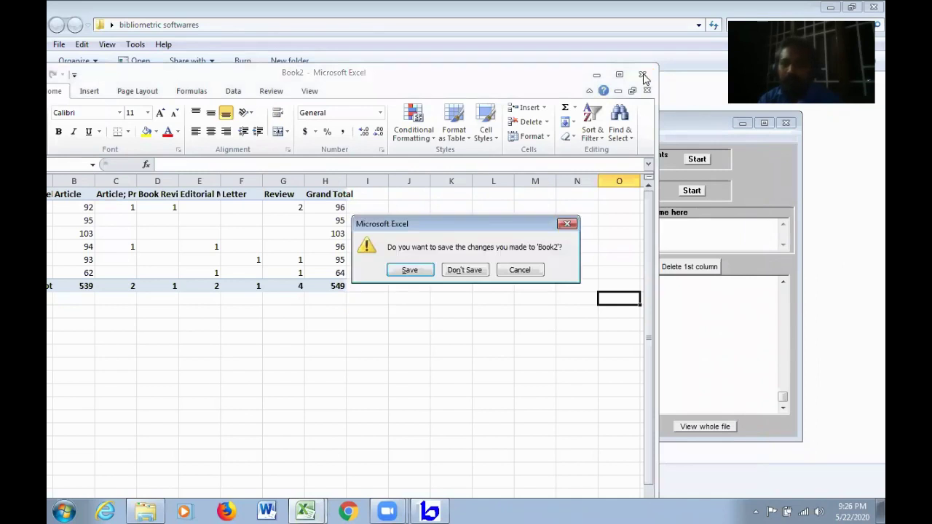
{"action": "left_click", "coordinate": [464, 270]}
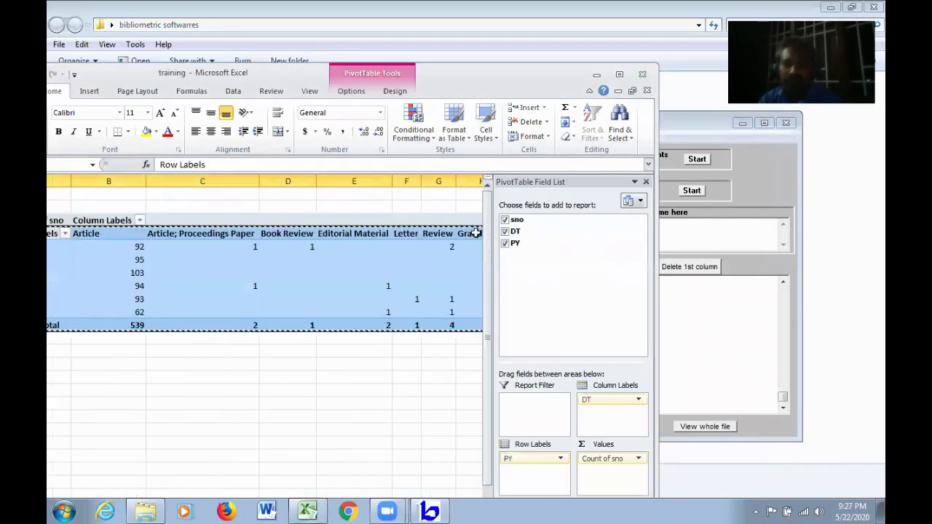
Step: Close the training workbook holding the PivotTable without saving its changes
{"action": "left_click", "coordinate": [644, 75]}
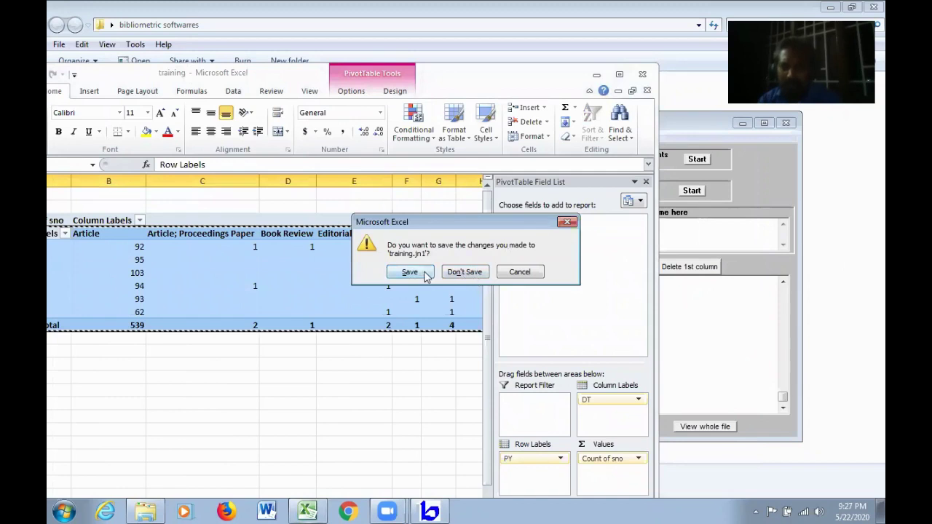
{"action": "left_click", "coordinate": [463, 273]}
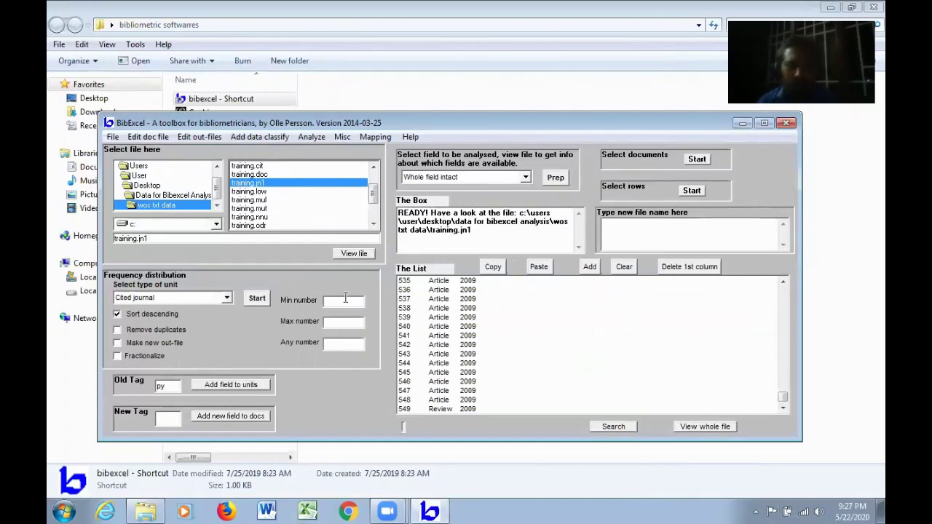
Step: Load training.doc into BibExcel's list and look through the first record's field tags down to the PY field
{"action": "left_click", "coordinate": [256, 175]}
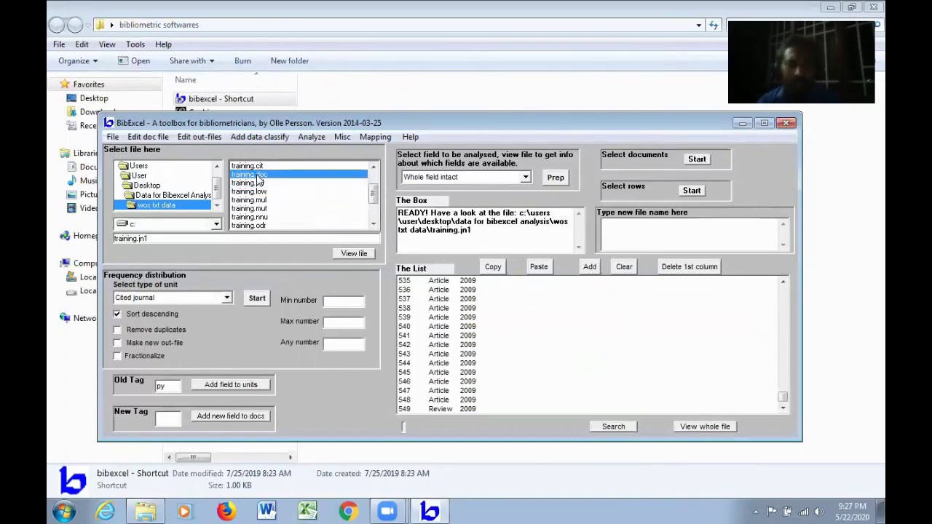
{"action": "left_click", "coordinate": [354, 254]}
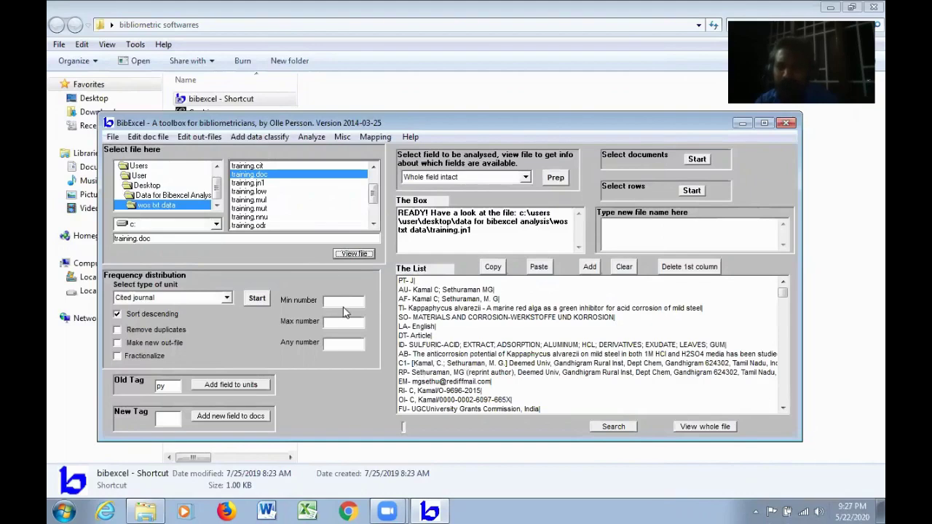
{"action": "scroll", "coordinate": [782, 411], "scroll_direction": "down", "scroll_amount": 2}
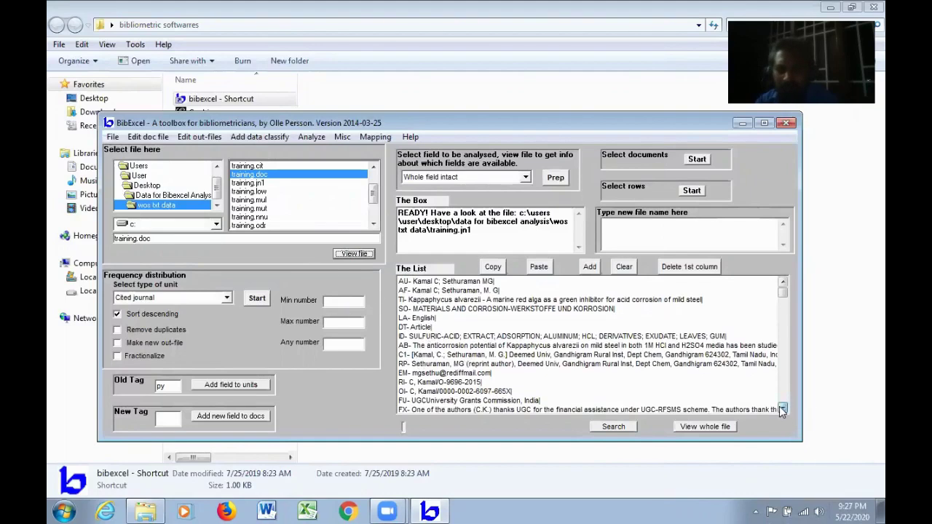
{"action": "scroll", "coordinate": [782, 411], "scroll_direction": "down", "scroll_amount": 2}
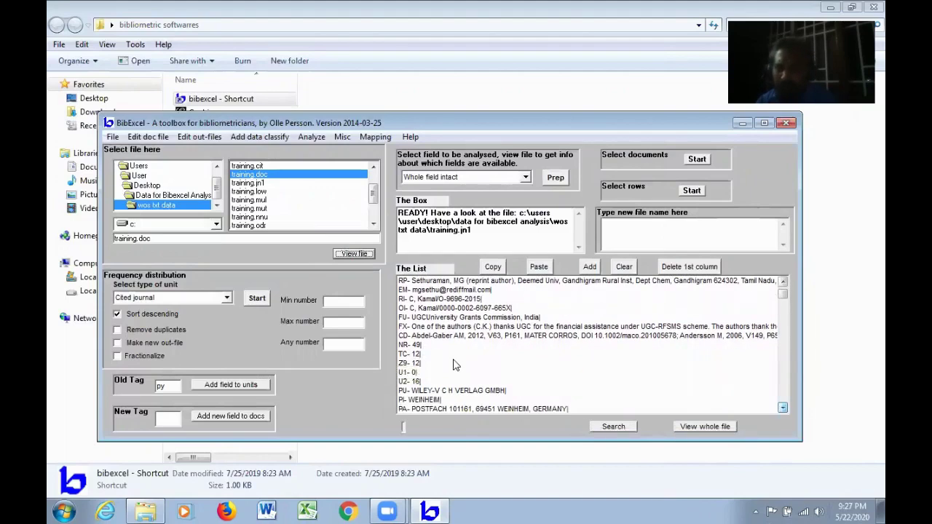
{"action": "scroll", "coordinate": [783, 410], "scroll_direction": "down", "scroll_amount": 3}
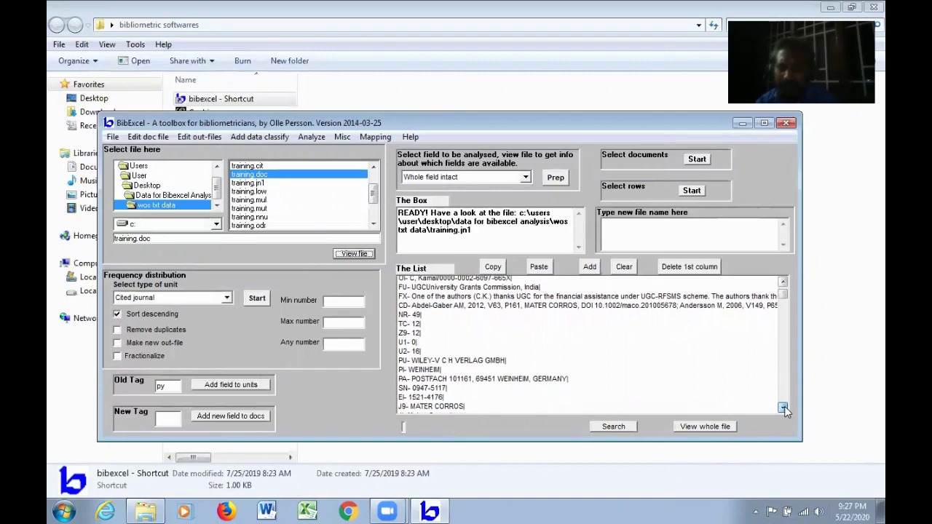
{"action": "scroll", "coordinate": [783, 409], "scroll_direction": "down", "scroll_amount": 2}
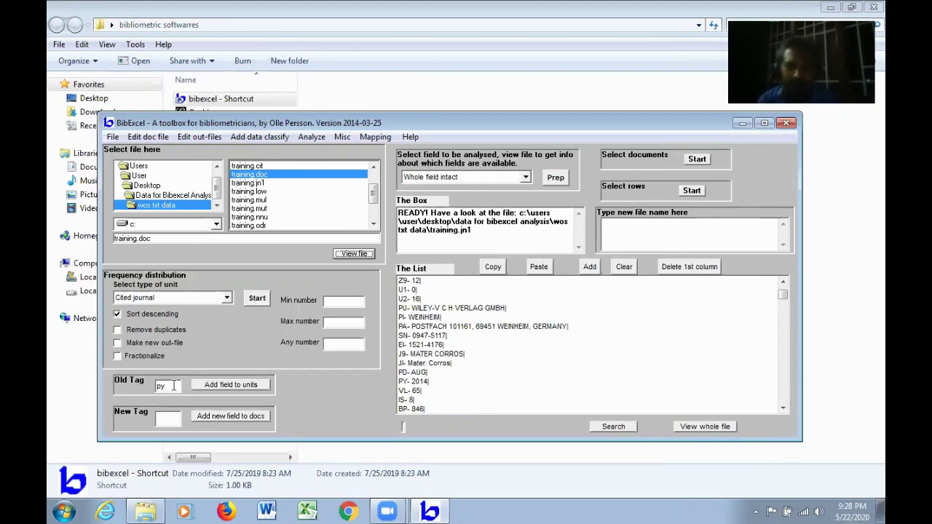
Step: Prep the au field as Any ; separated field, overwriting training.out and declining to keep the ordering of units
{"action": "left_click_drag", "start_coordinate": [171, 390], "coordinate": [132, 389]}
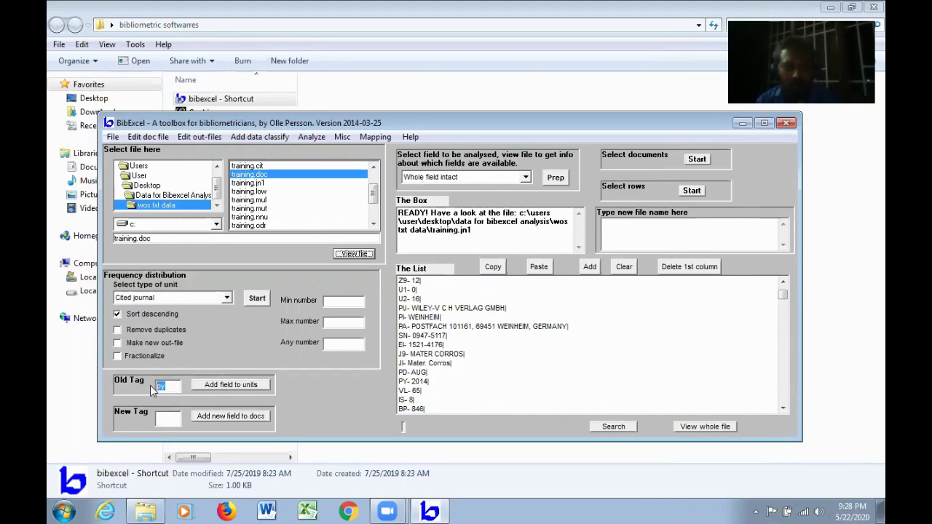
{"action": "type", "text": "au"}
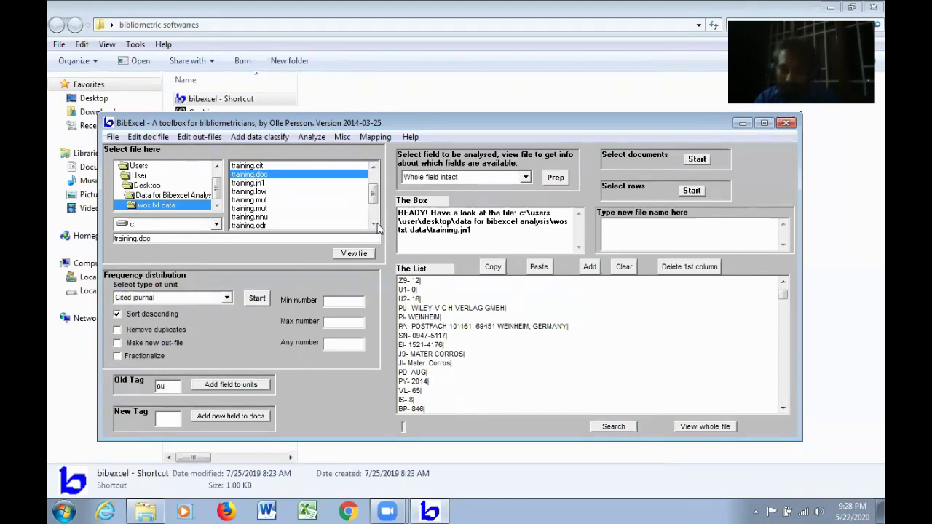
{"action": "left_click", "coordinate": [525, 178]}
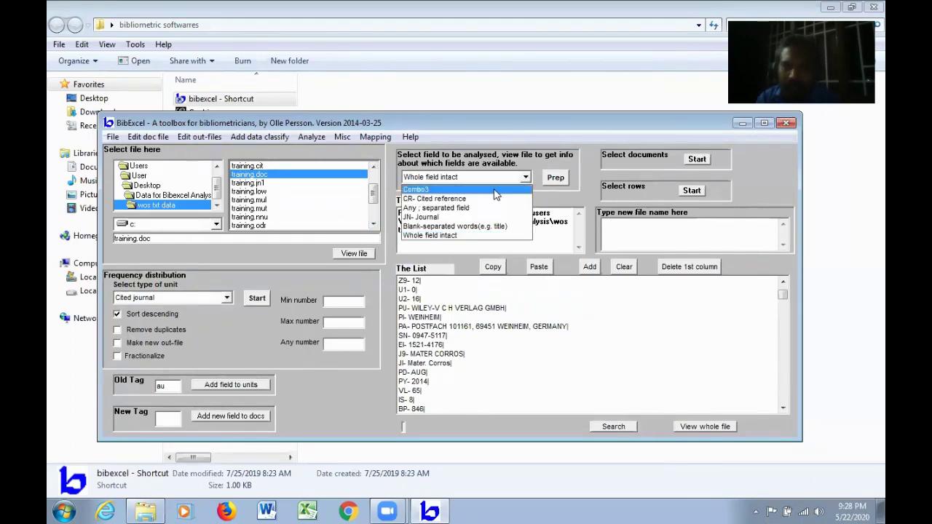
{"action": "left_click", "coordinate": [452, 209]}
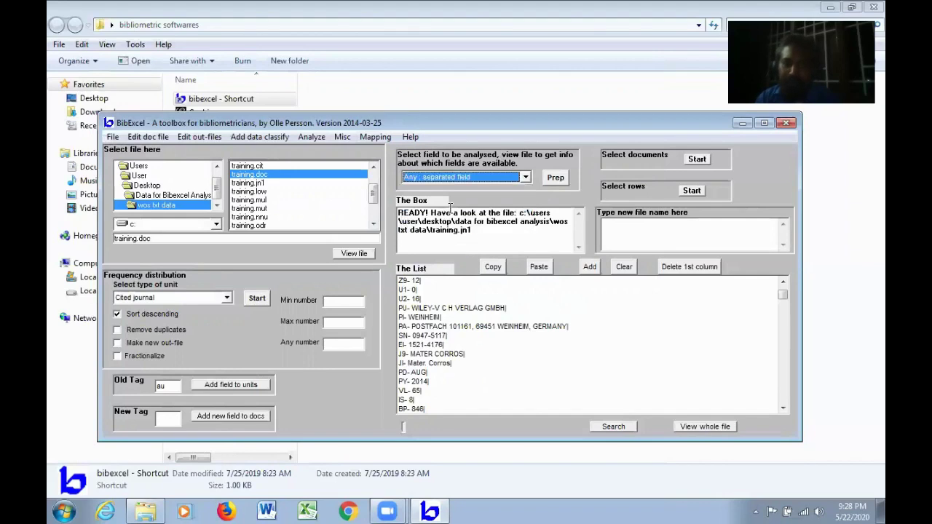
{"action": "left_click", "coordinate": [558, 182]}
{"action": "left_click", "coordinate": [531, 327]}
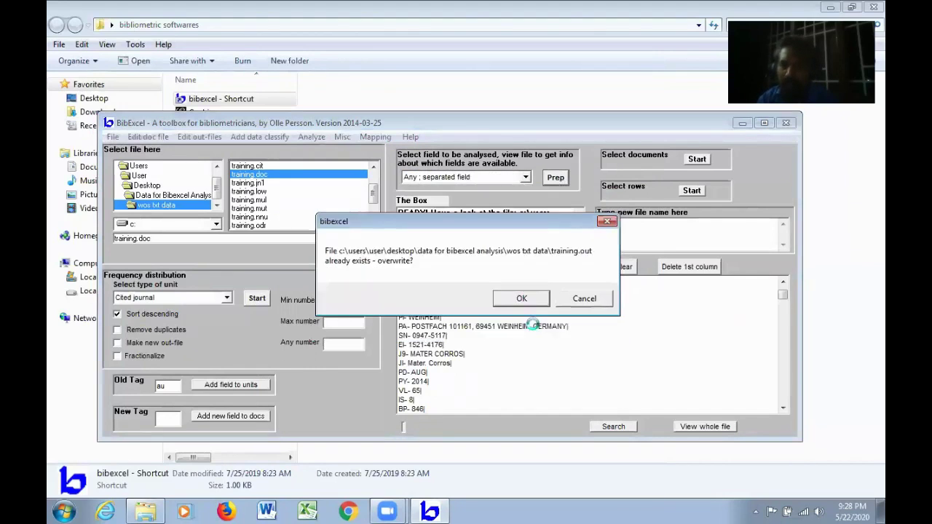
{"action": "left_click", "coordinate": [535, 302]}
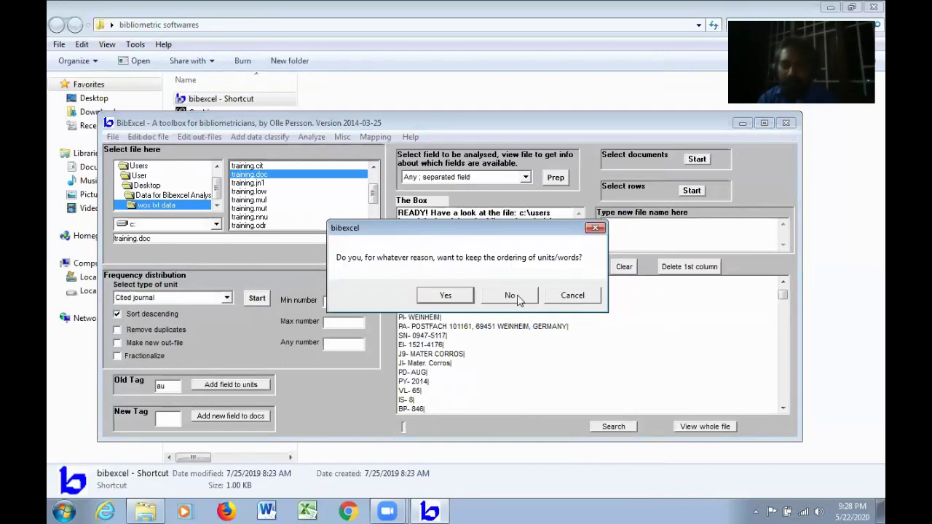
{"action": "left_click", "coordinate": [519, 298]}
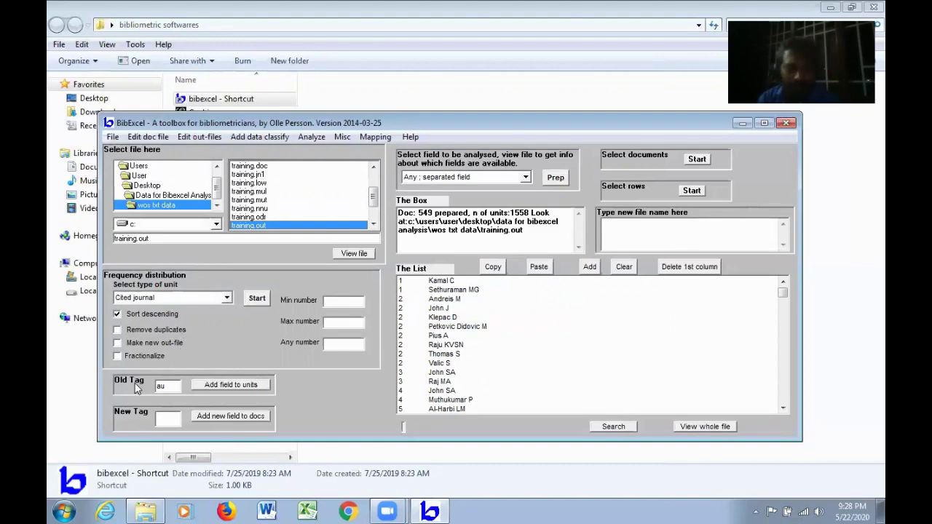
Step: Add the py field to the author units with a tab delimiter, accepting the publication year option and overwriting training.jn1
{"action": "double_click", "coordinate": [166, 386]}
{"action": "type", "text": "py"}
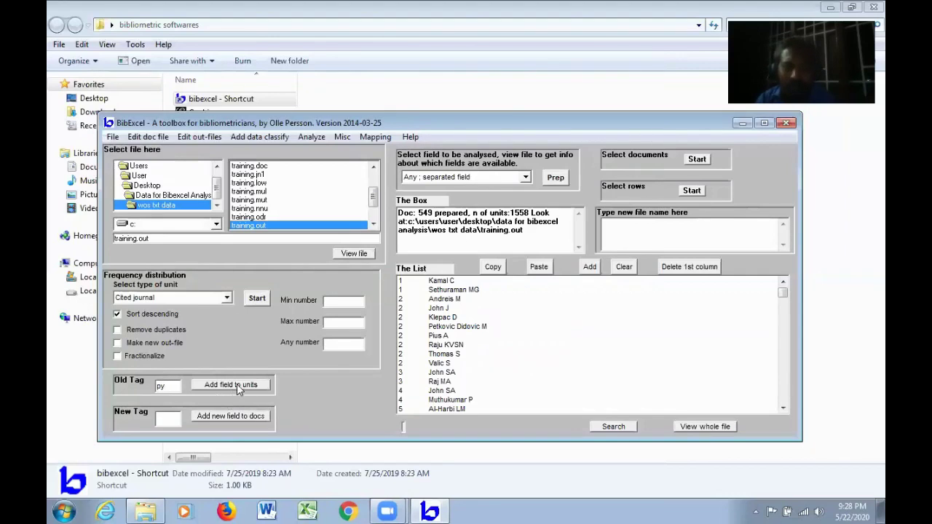
{"action": "left_click", "coordinate": [236, 384]}
{"action": "left_click", "coordinate": [535, 294]}
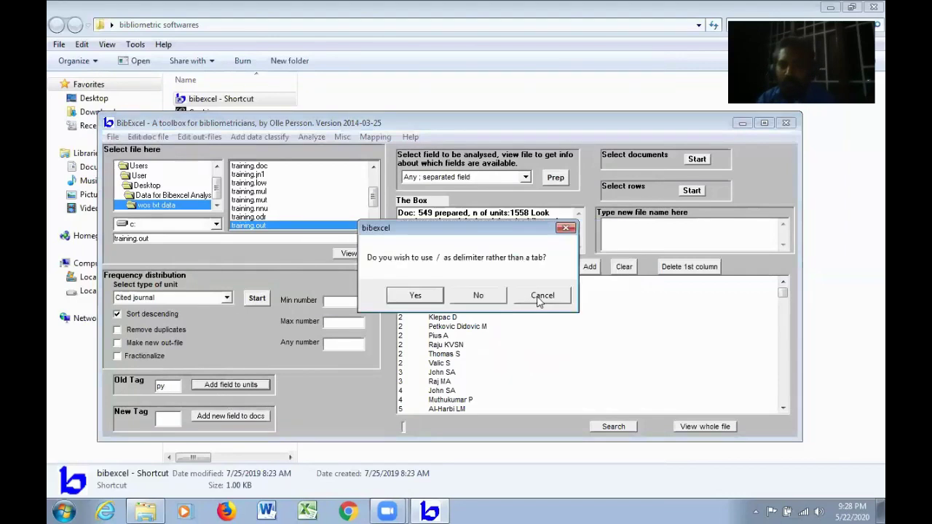
{"action": "left_click", "coordinate": [493, 293]}
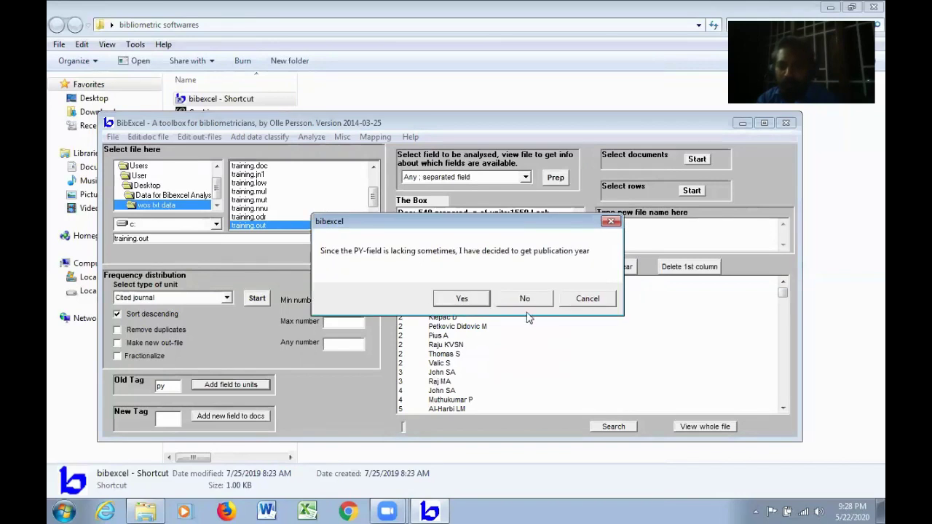
{"action": "left_click", "coordinate": [484, 300]}
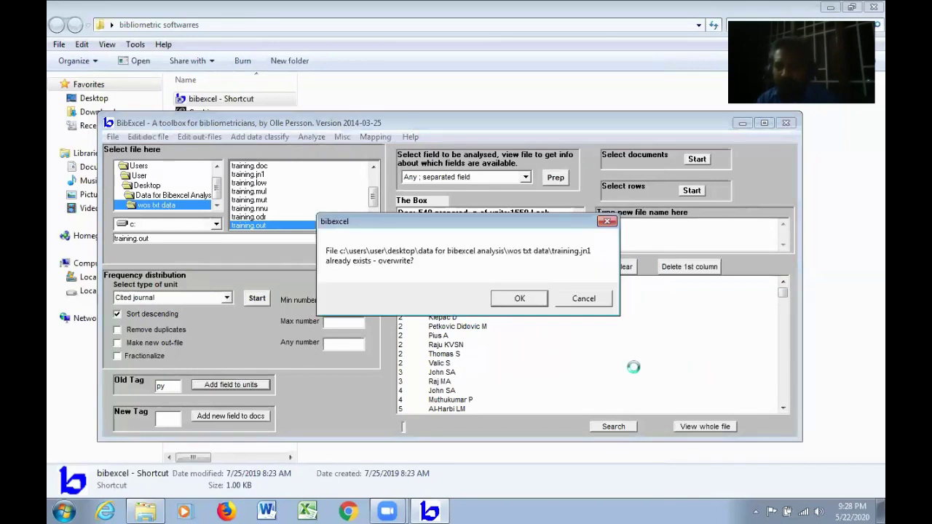
{"action": "left_click", "coordinate": [521, 301]}
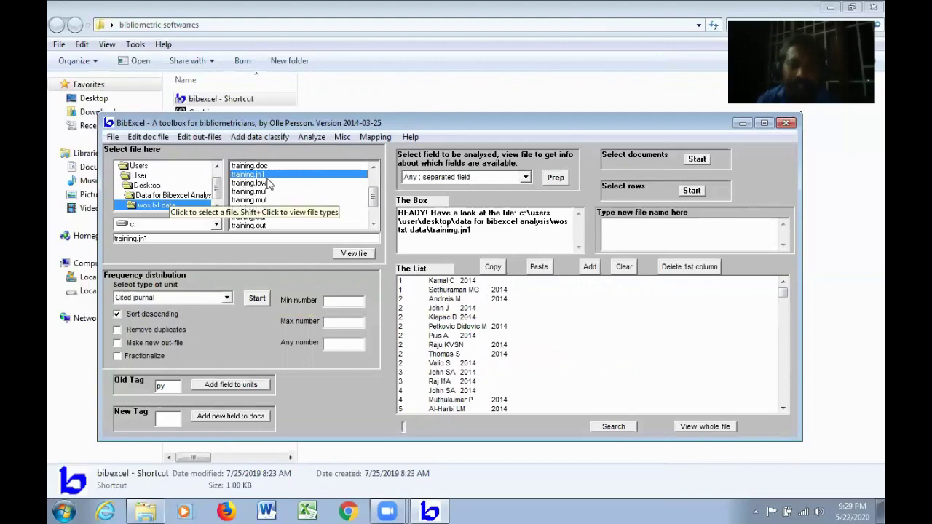
Step: Switch to Excel and browse for a file in Desktop's Data for Bibexcel Analysis, wos txt data folder, showing all file types
{"action": "left_click", "coordinate": [307, 512]}
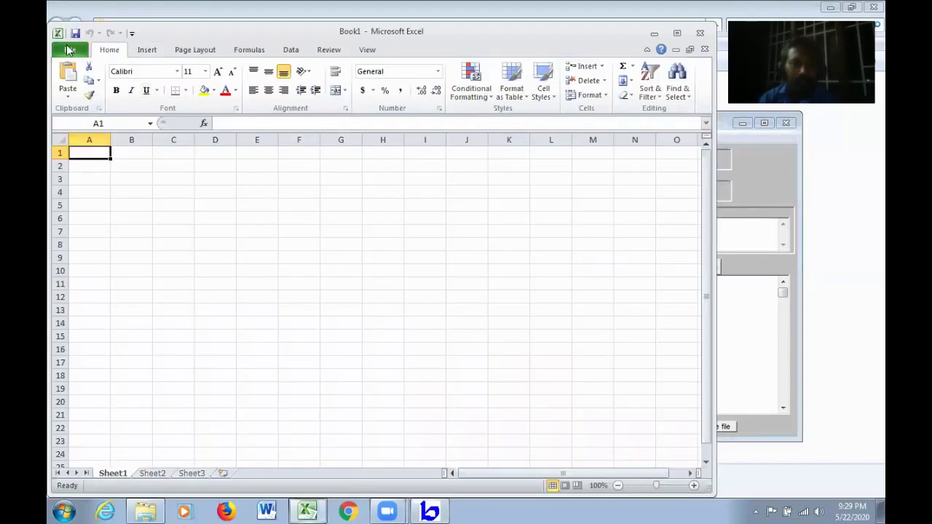
{"action": "left_click", "coordinate": [70, 50]}
{"action": "left_click", "coordinate": [76, 109]}
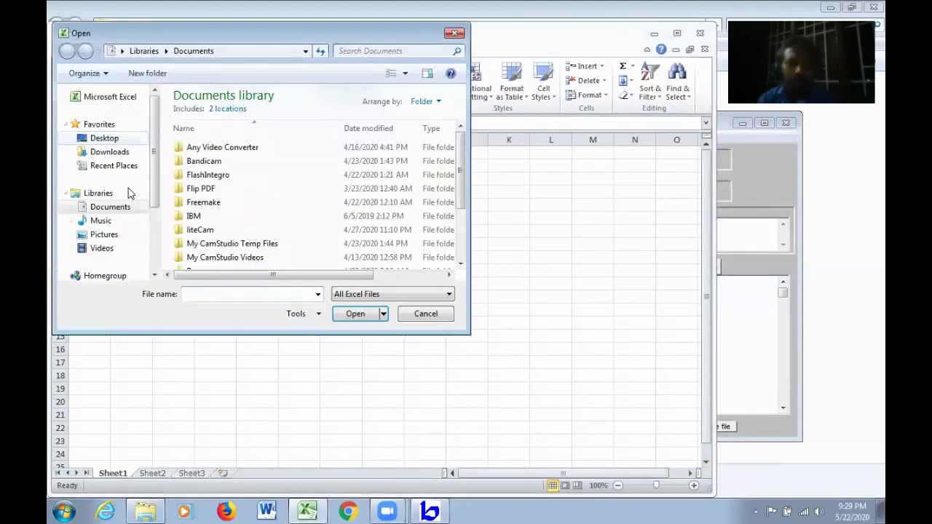
{"action": "left_click", "coordinate": [103, 137]}
{"action": "left_click", "coordinate": [218, 179]}
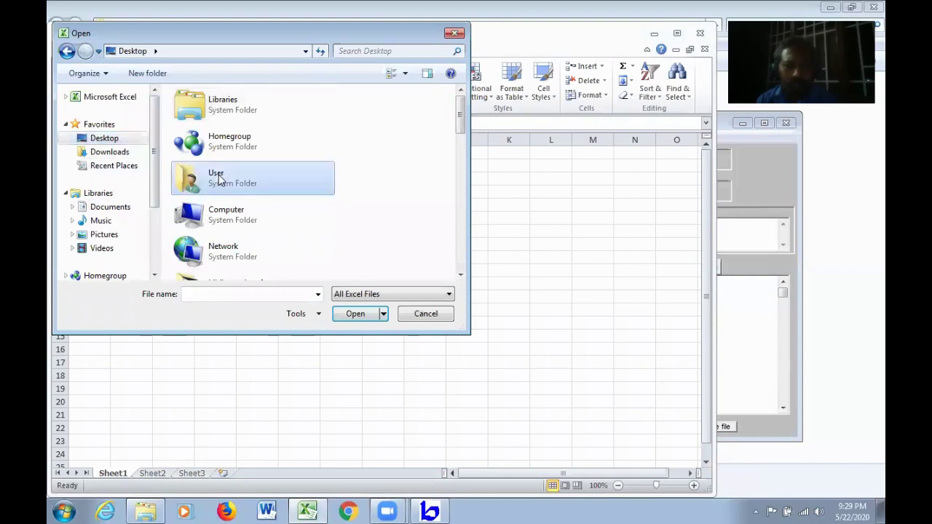
{"action": "scroll", "coordinate": [226, 167], "scroll_direction": "down", "scroll_amount": 5}
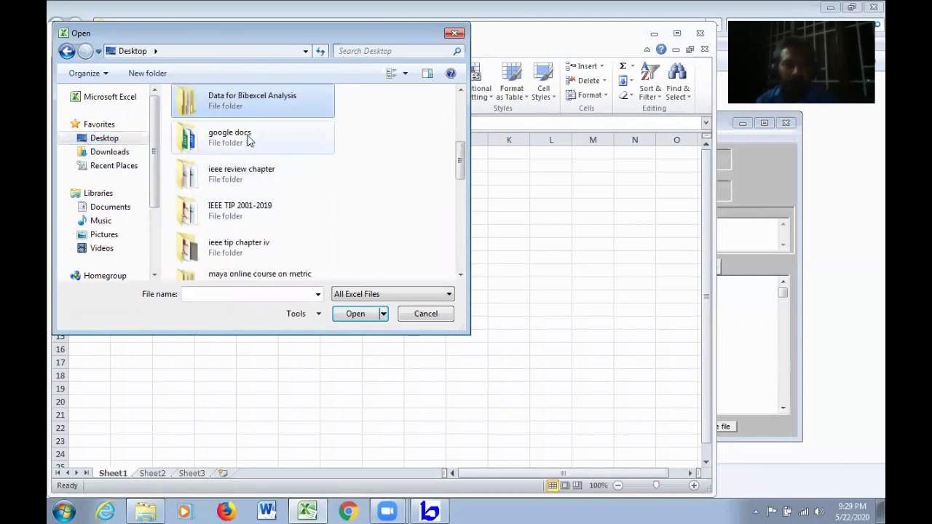
{"action": "double_click", "coordinate": [254, 111]}
{"action": "double_click", "coordinate": [207, 166]}
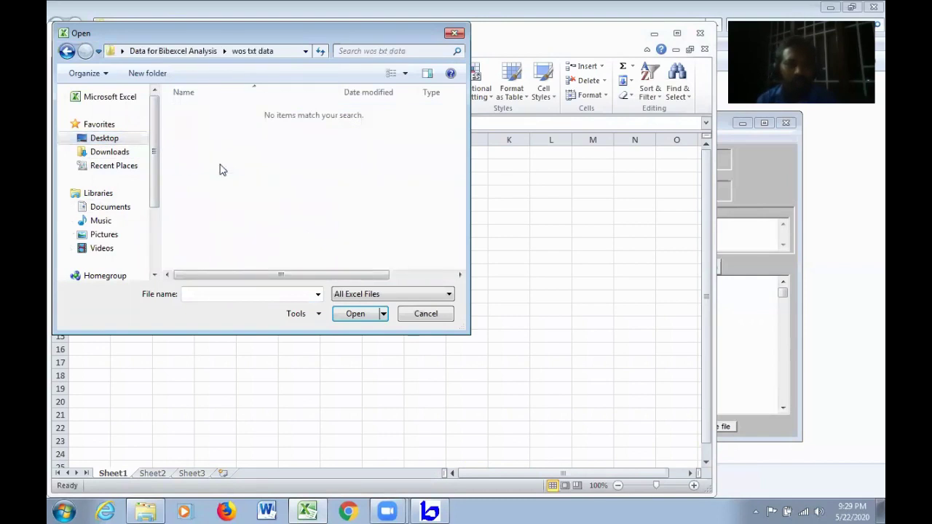
{"action": "left_click", "coordinate": [448, 295]}
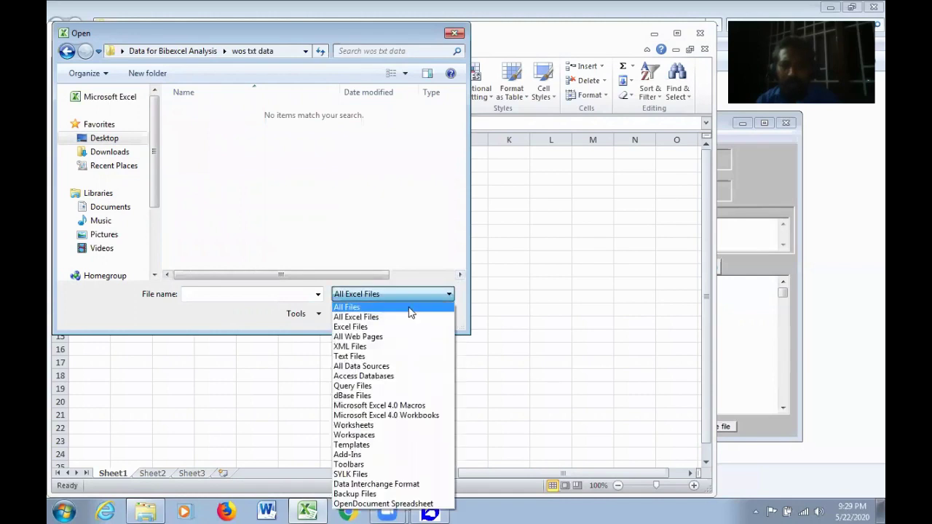
{"action": "left_click", "coordinate": [412, 307]}
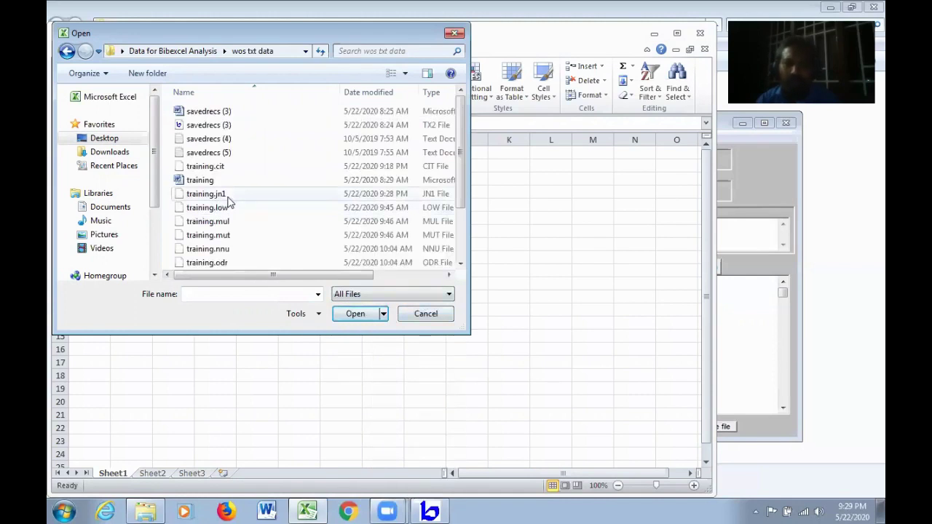
Step: Open training.jn1 and import it as delimited text
{"action": "left_click", "coordinate": [228, 196]}
{"action": "left_click", "coordinate": [355, 314]}
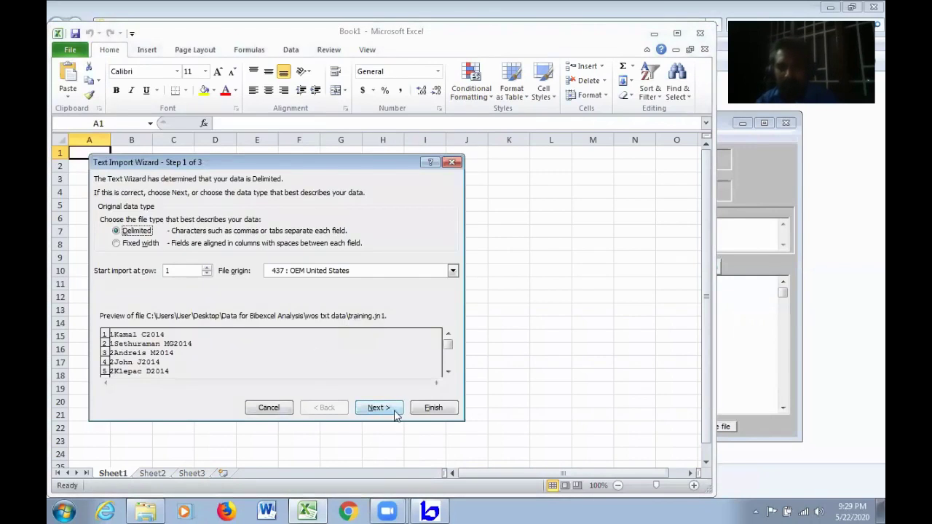
{"action": "left_click", "coordinate": [378, 408]}
{"action": "left_click", "coordinate": [379, 408]}
{"action": "left_click", "coordinate": [431, 409]}
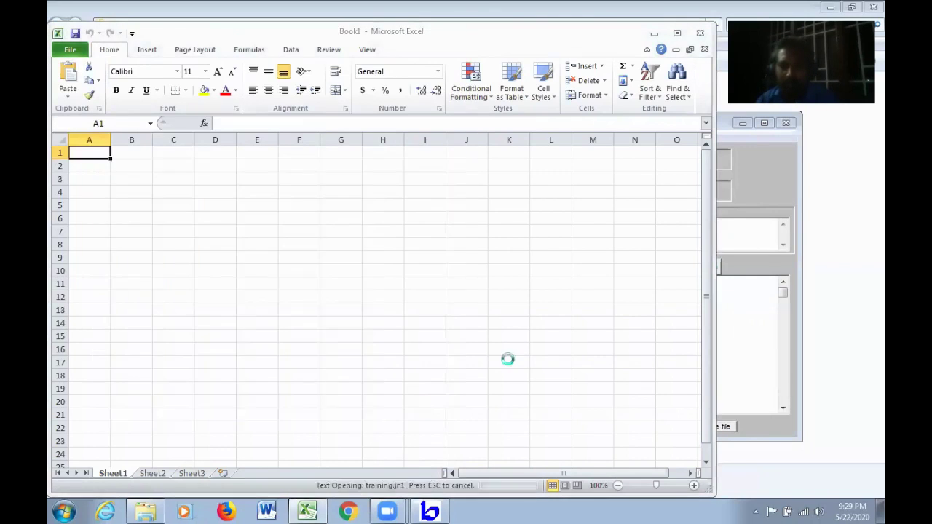
Step: Insert a blank row above the data and enter the column headers sno, author and py
{"action": "right_click", "coordinate": [58, 153]}
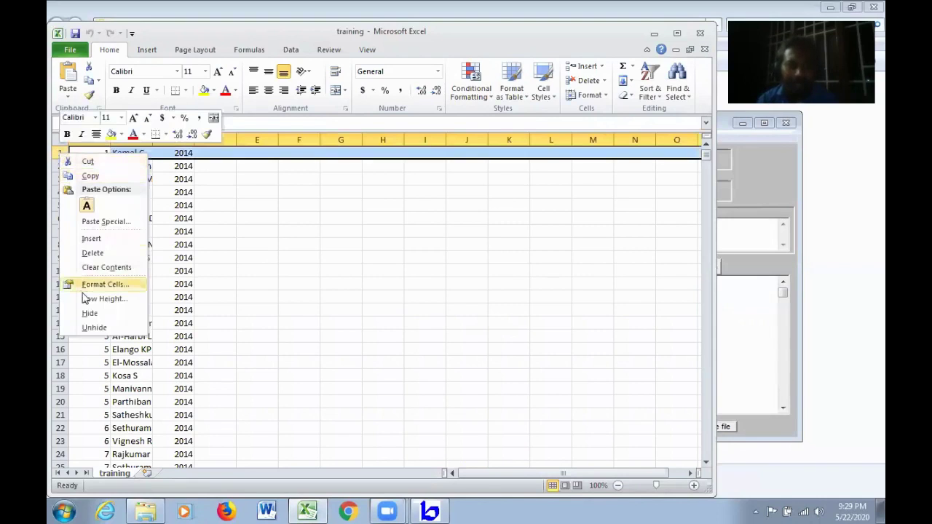
{"action": "left_click", "coordinate": [92, 239]}
{"action": "left_click", "coordinate": [88, 153]}
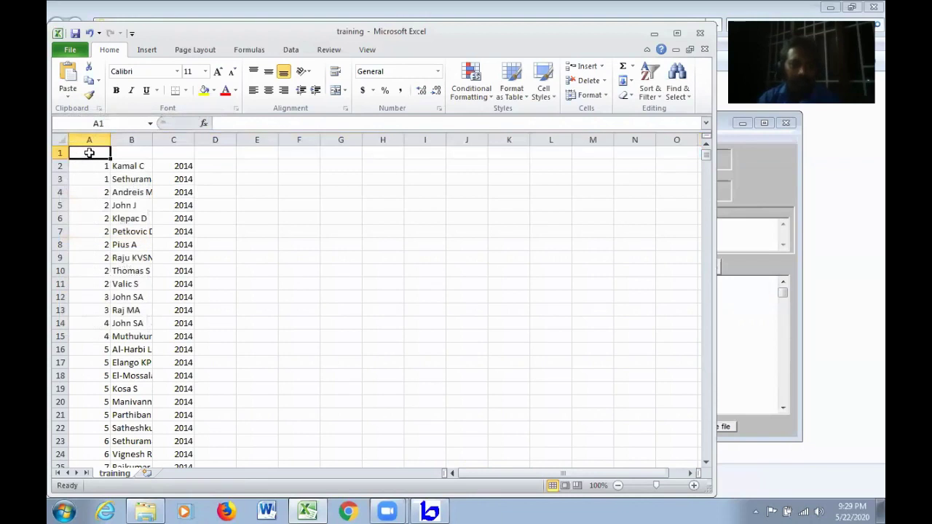
{"action": "type", "text": "sno"}
{"action": "key", "text": "Tab"}
{"action": "type", "text": "a"}
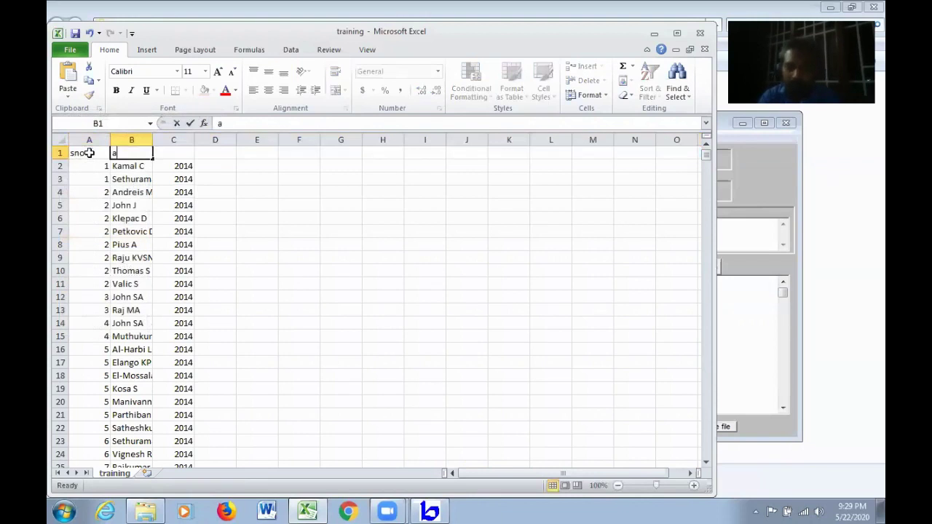
{"action": "key", "text": "Tab"}
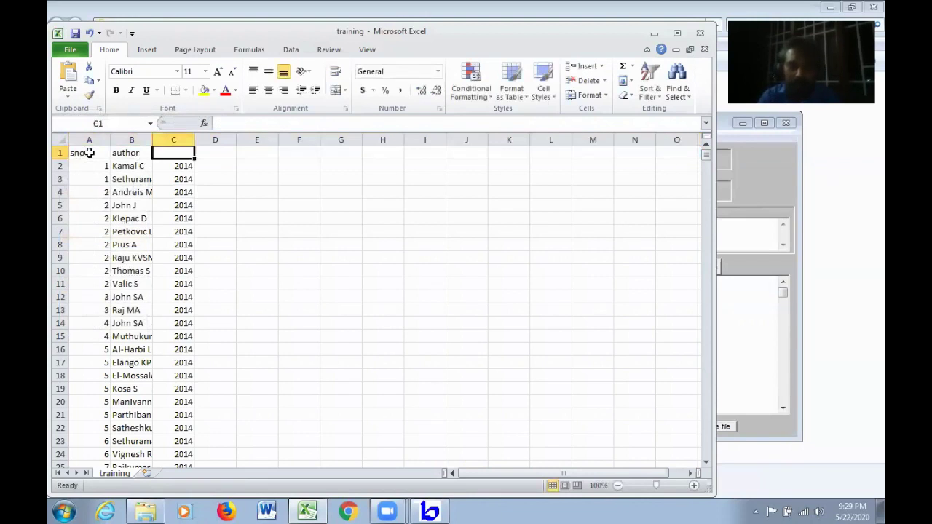
{"action": "type", "text": "py"}
{"action": "left_click", "coordinate": [388, 217]}
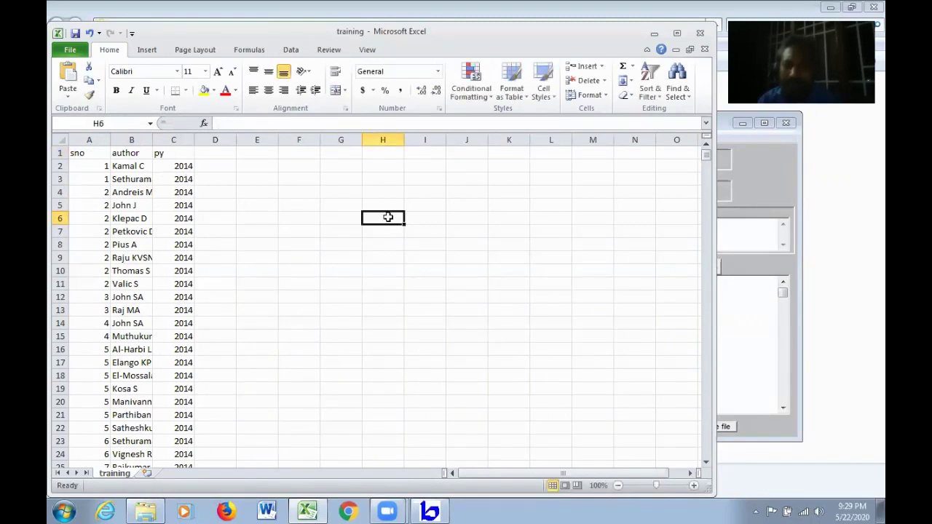
Step: Create a PivotTable on a new worksheet from all the sno, author and py data, including the header row
{"action": "left_click_drag", "start_coordinate": [89, 153], "coordinate": [161, 153]}
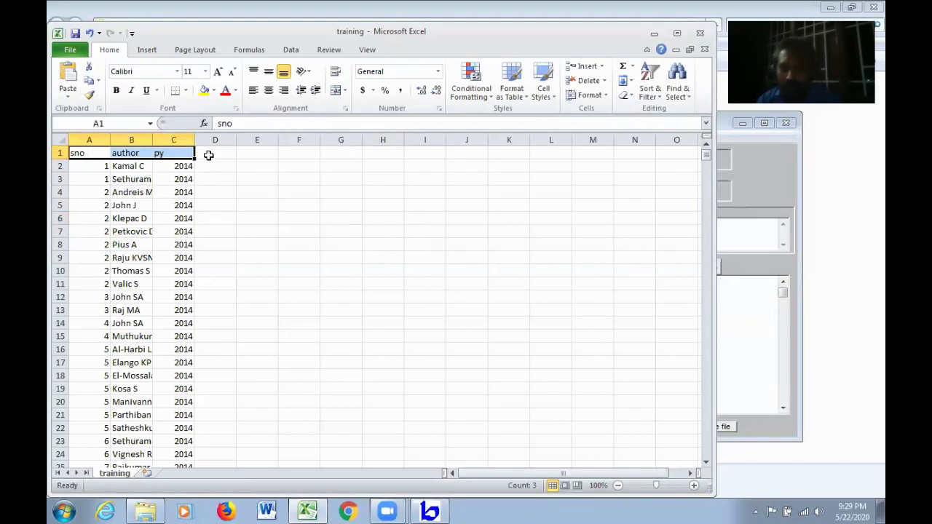
{"action": "key", "text": "ctrl+shift+Down"}
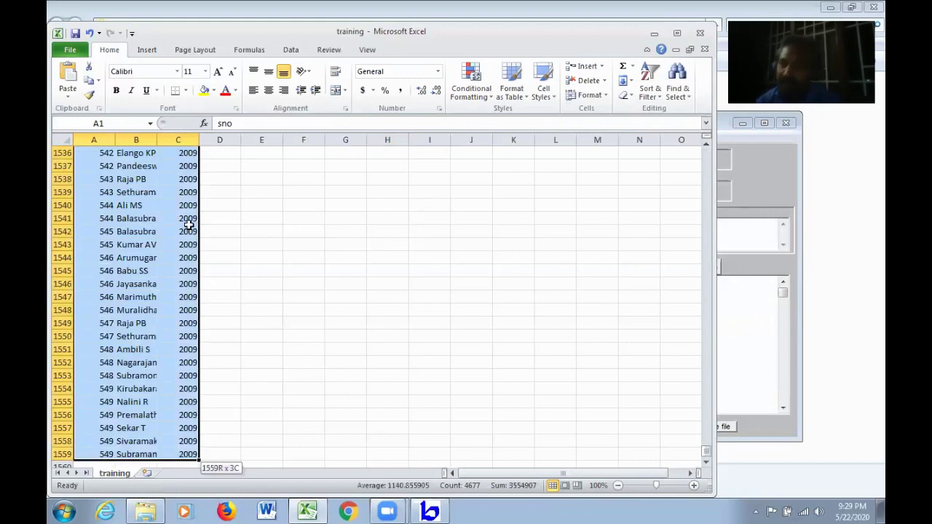
{"action": "scroll", "coordinate": [354, 285], "scroll_direction": "up", "scroll_amount": 3}
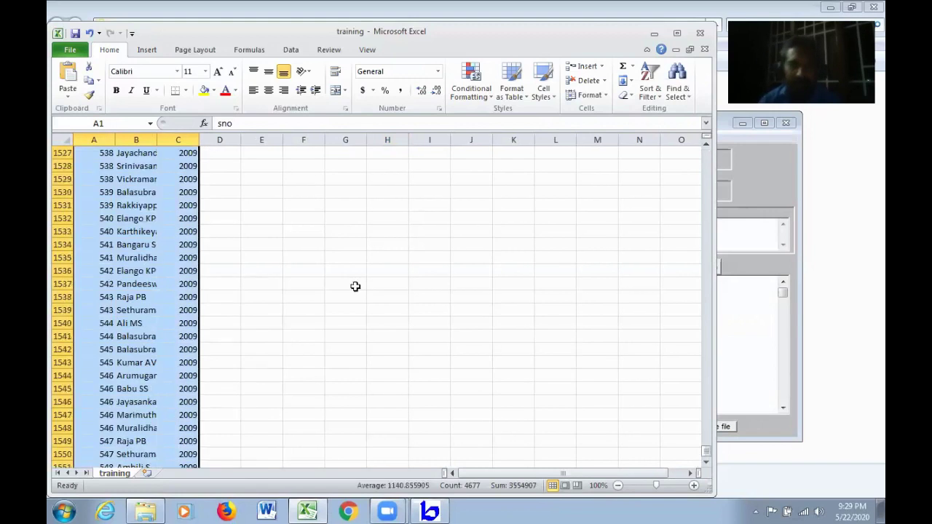
{"action": "left_click", "coordinate": [147, 51]}
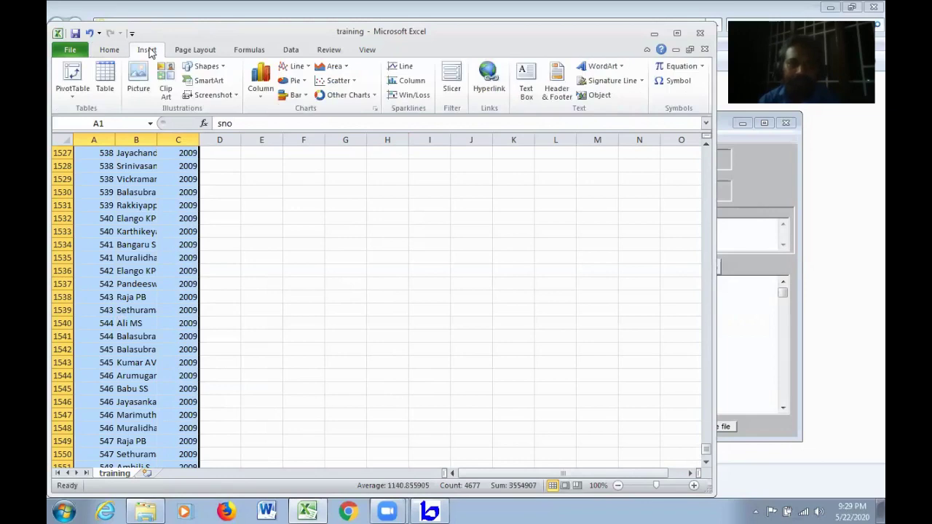
{"action": "left_click", "coordinate": [74, 100]}
{"action": "left_click", "coordinate": [92, 113]}
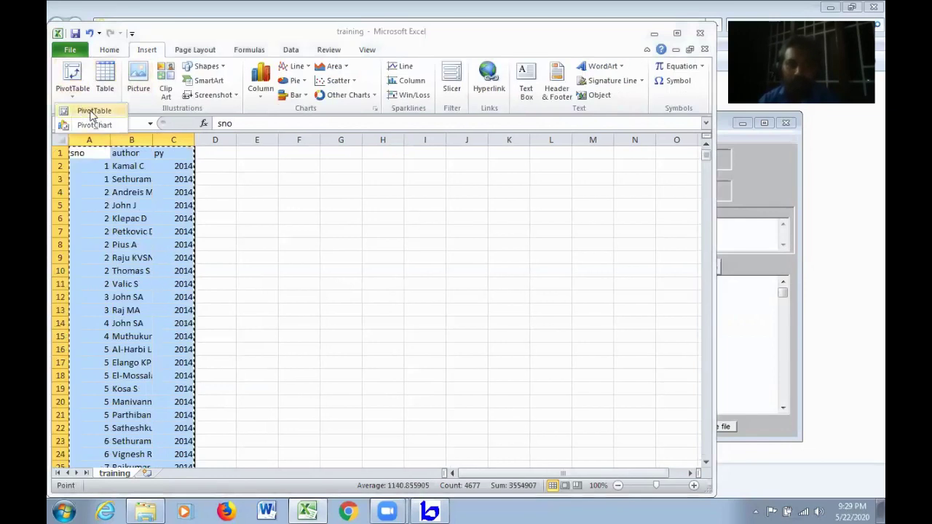
{"action": "left_click", "coordinate": [327, 366]}
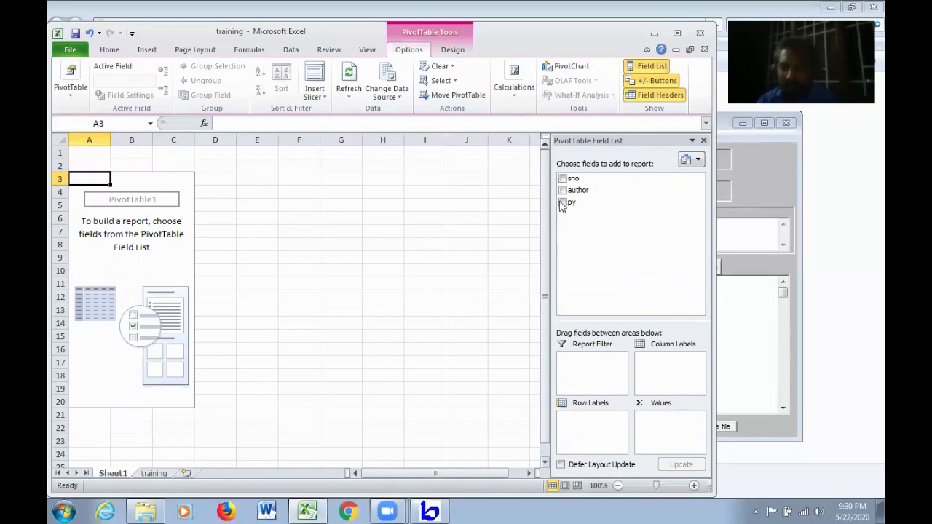
Step: Lay out the PivotTable with py as column labels, author as row labels and sno as values
{"action": "left_click_drag", "start_coordinate": [570, 202], "coordinate": [673, 366]}
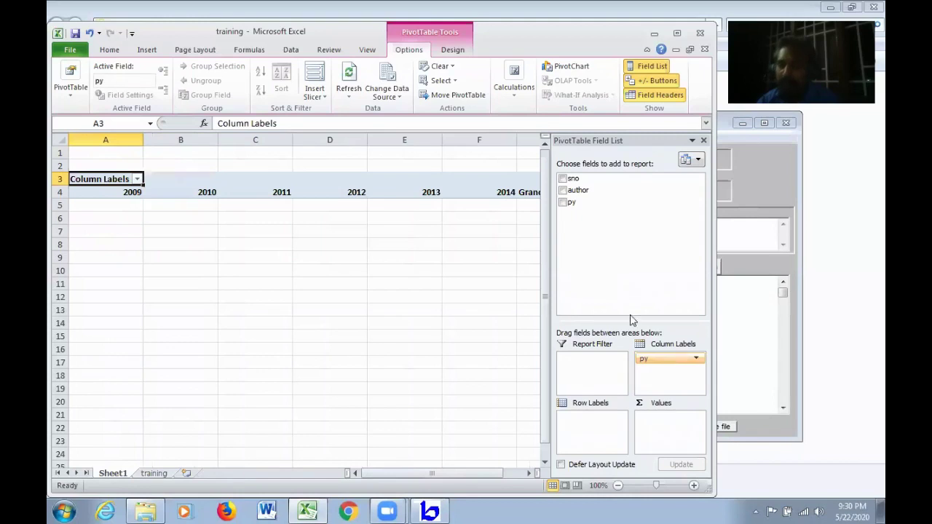
{"action": "left_click_drag", "start_coordinate": [590, 190], "coordinate": [595, 430]}
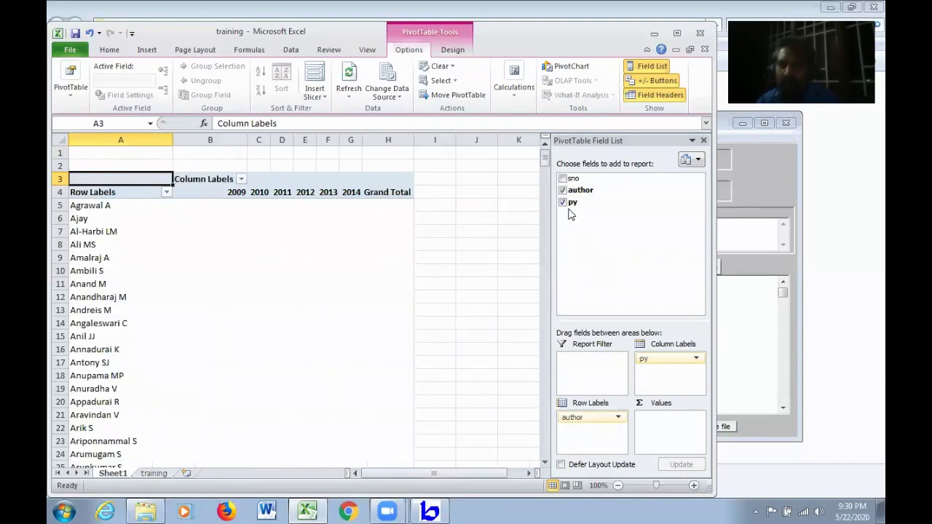
{"action": "left_click_drag", "start_coordinate": [572, 180], "coordinate": [671, 432]}
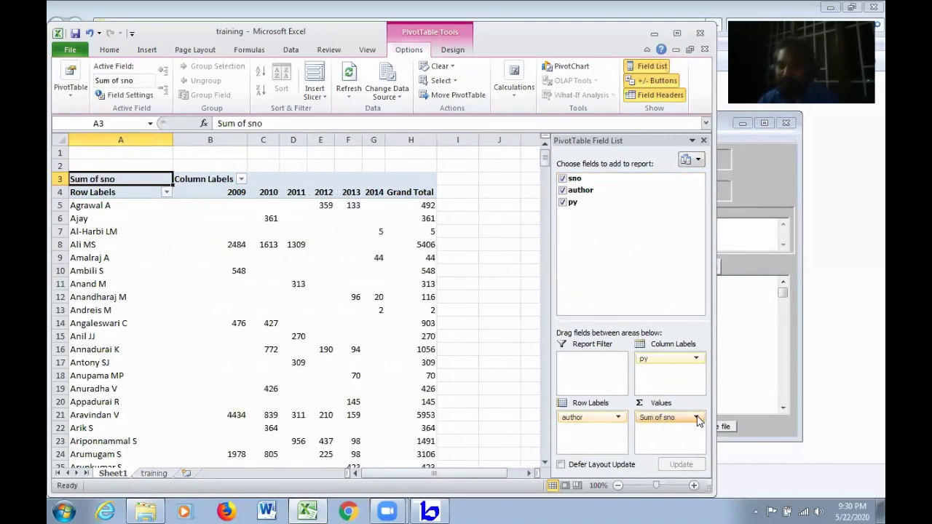
Step: Change the sno value field to be summarized by Count
{"action": "left_click", "coordinate": [697, 418]}
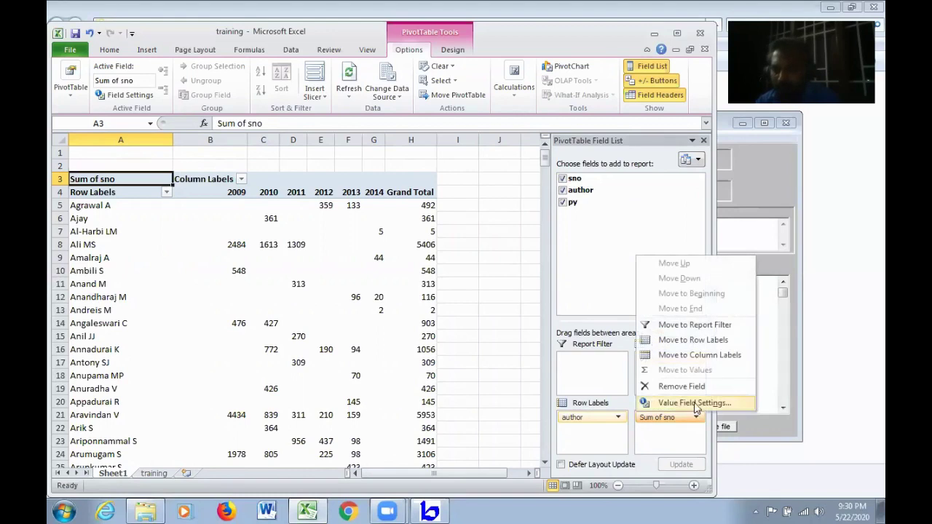
{"action": "left_click", "coordinate": [693, 403]}
{"action": "left_click", "coordinate": [186, 309]}
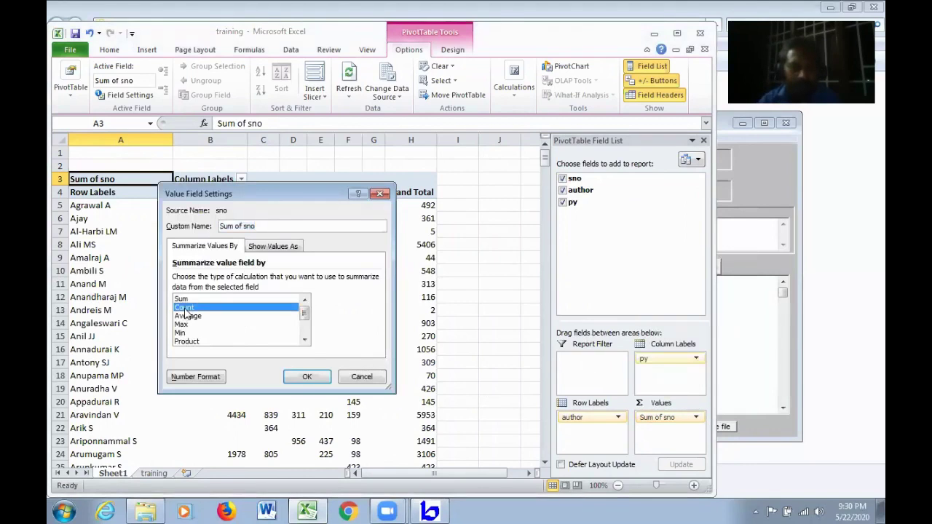
{"action": "left_click", "coordinate": [306, 377]}
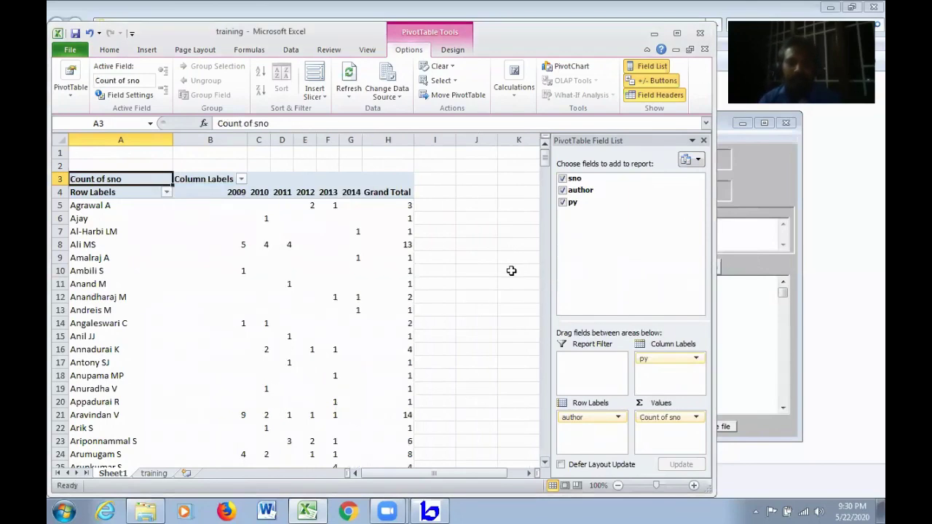
Step: Sort the PivotTable authors by Grand Total from largest to smallest, top to bottom
{"action": "left_click", "coordinate": [677, 34]}
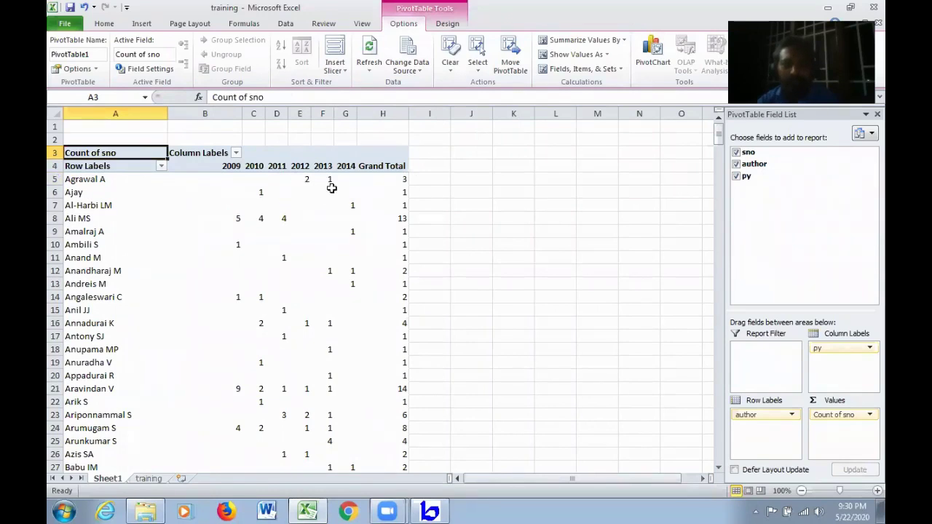
{"action": "left_click_drag", "start_coordinate": [395, 180], "coordinate": [401, 441]}
{"action": "scroll", "coordinate": [644, 260], "scroll_direction": "up", "scroll_amount": 1}
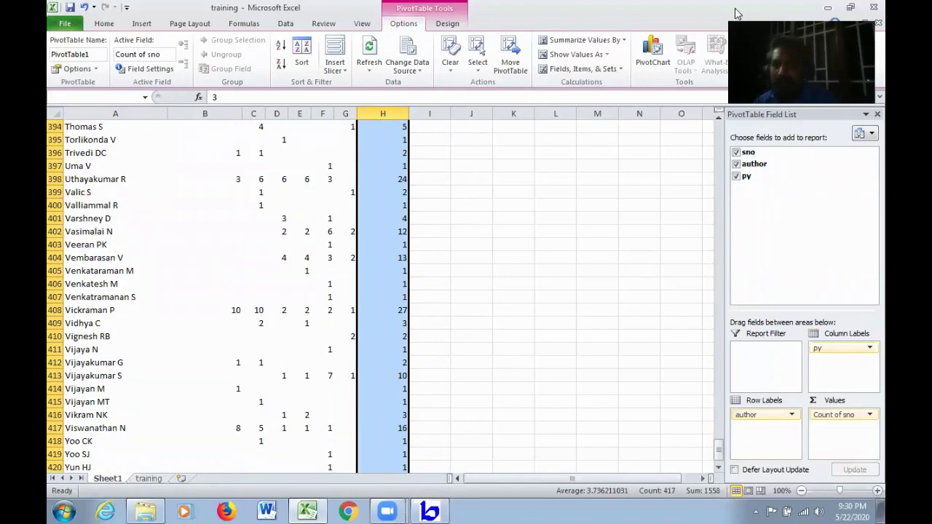
{"action": "double_click", "coordinate": [736, 13]}
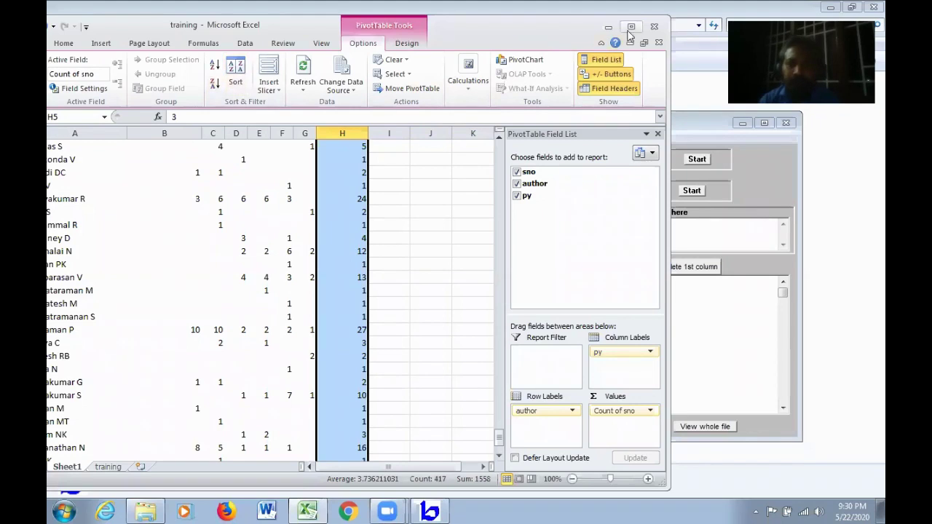
{"action": "left_click", "coordinate": [235, 79]}
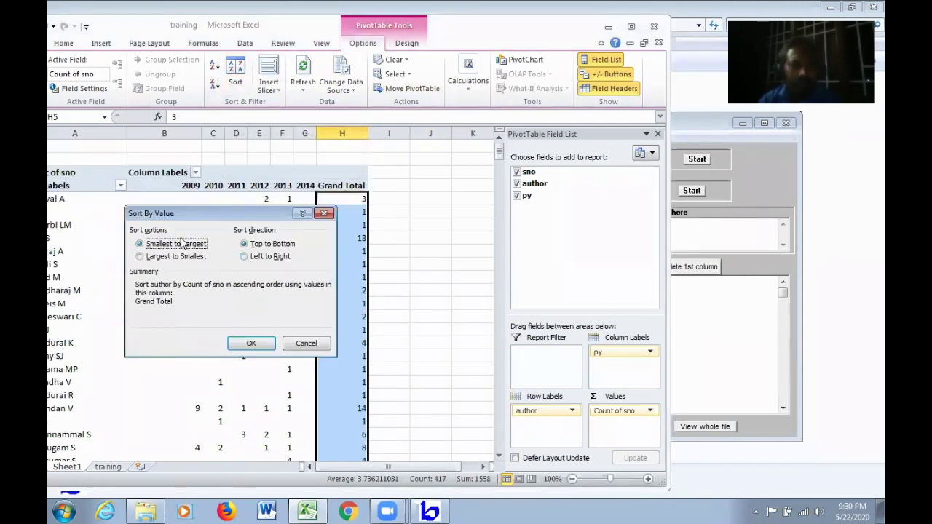
{"action": "left_click", "coordinate": [191, 257]}
{"action": "left_click", "coordinate": [262, 343]}
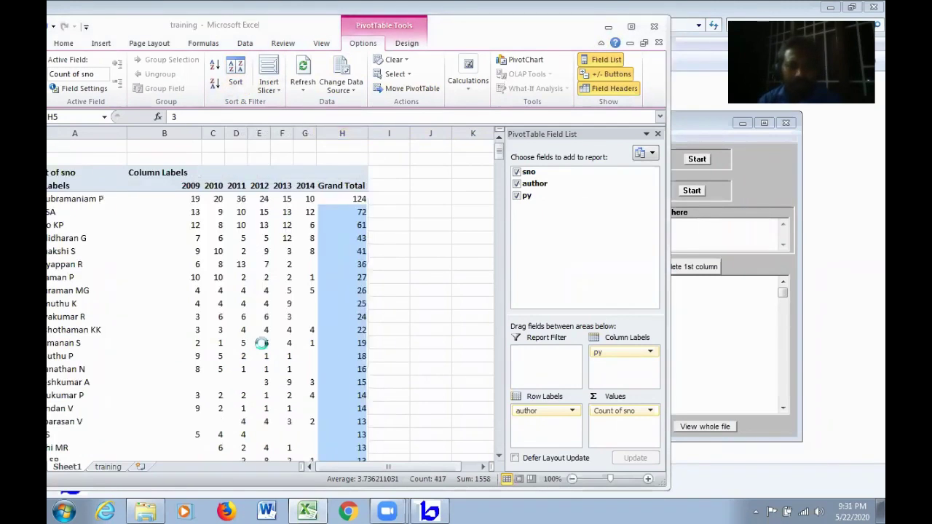
Step: Copy the PivotTable range from the Row Labels header in A4 through the Grand Total column in row 31
{"action": "left_click", "coordinate": [630, 26]}
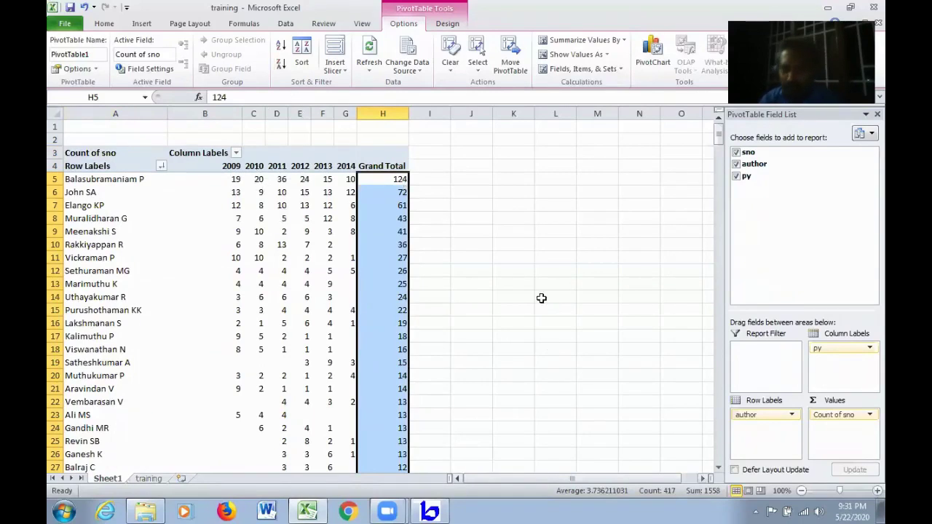
{"action": "left_click", "coordinate": [567, 287]}
{"action": "left_click_drag", "start_coordinate": [81, 166], "coordinate": [389, 377]}
{"action": "right_click", "coordinate": [378, 235]}
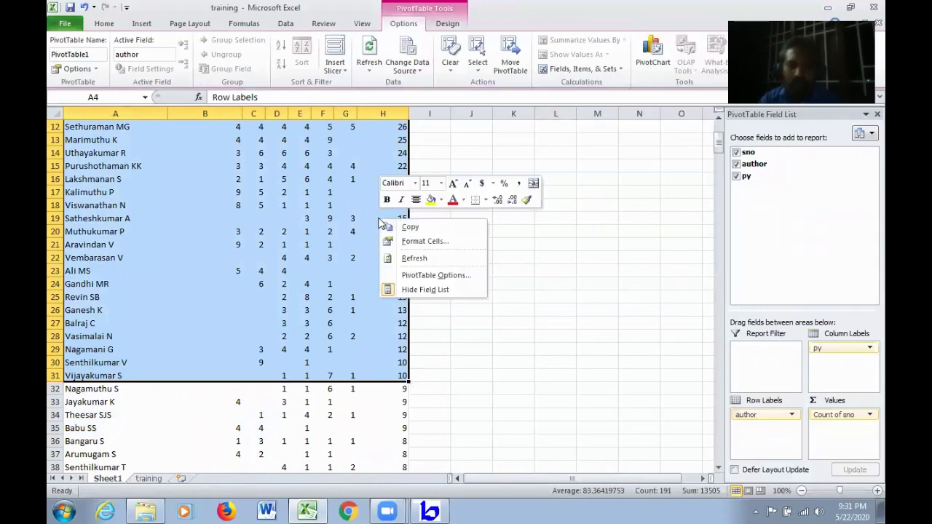
{"action": "left_click", "coordinate": [412, 230]}
{"action": "scroll", "coordinate": [370, 444], "scroll_direction": "up", "scroll_amount": 4}
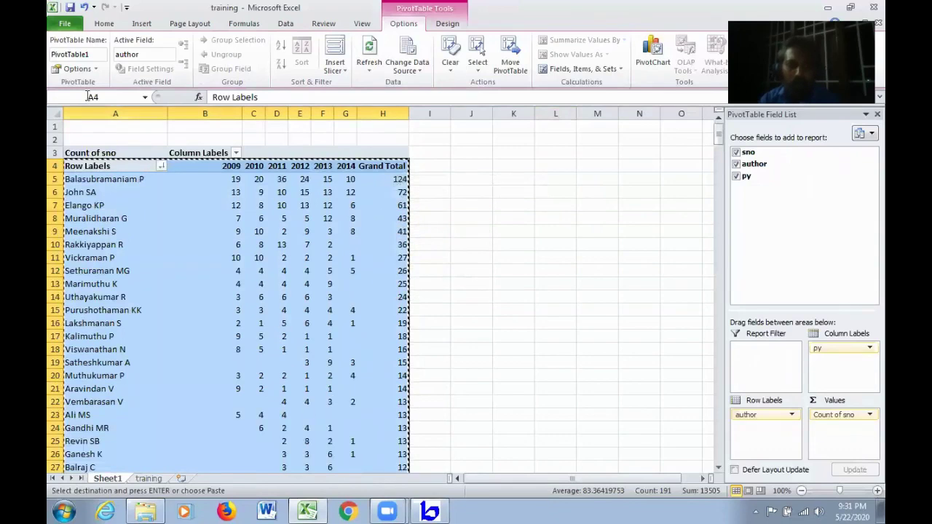
Step: Create a blank workbook and paste the copied author-by-year table at A1
{"action": "left_click", "coordinate": [65, 24]}
{"action": "left_click", "coordinate": [87, 169]}
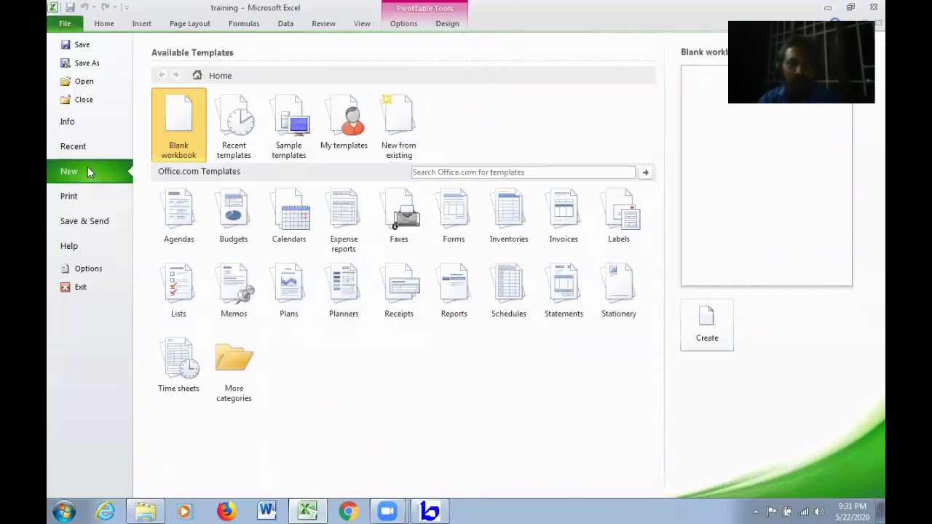
{"action": "left_click", "coordinate": [707, 329]}
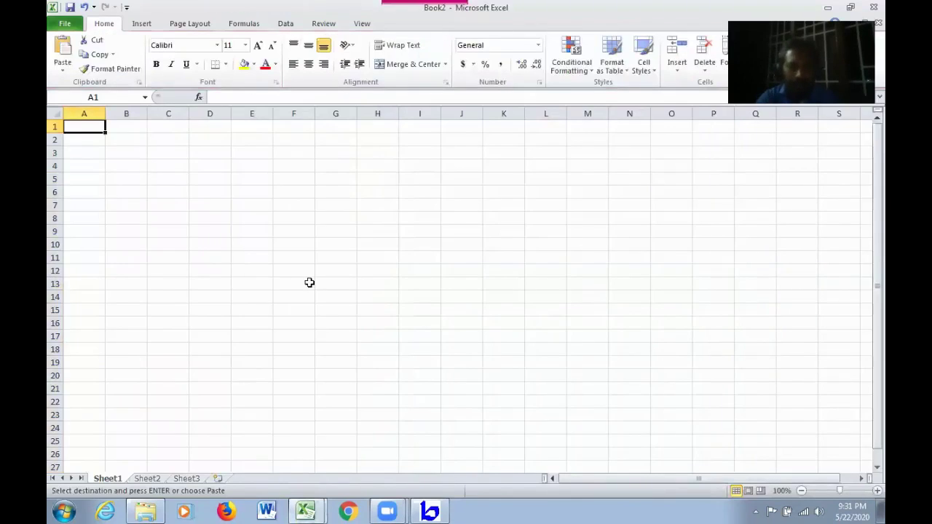
{"action": "key", "text": "ctrl+v"}
{"action": "left_click", "coordinate": [696, 257]}
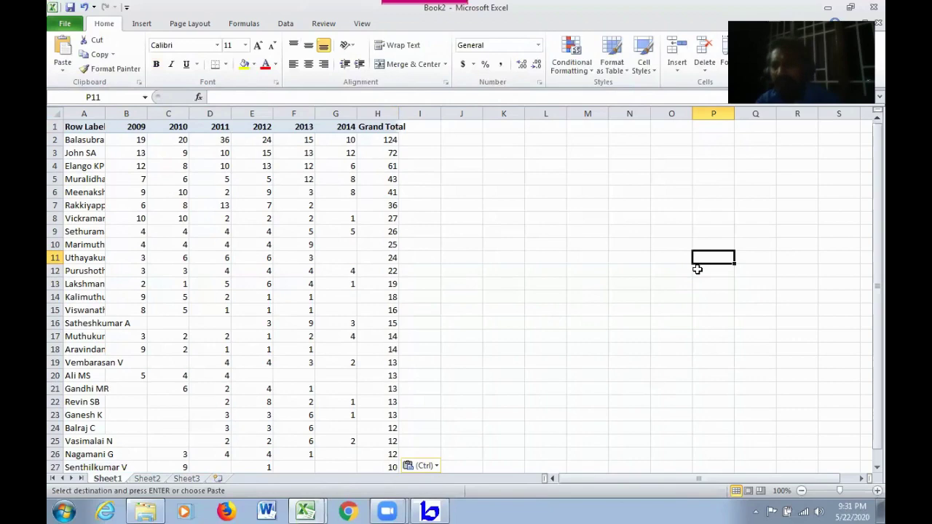
Step: Switch to the training workbook and close it without saving the changes
{"action": "left_click", "coordinate": [829, 7]}
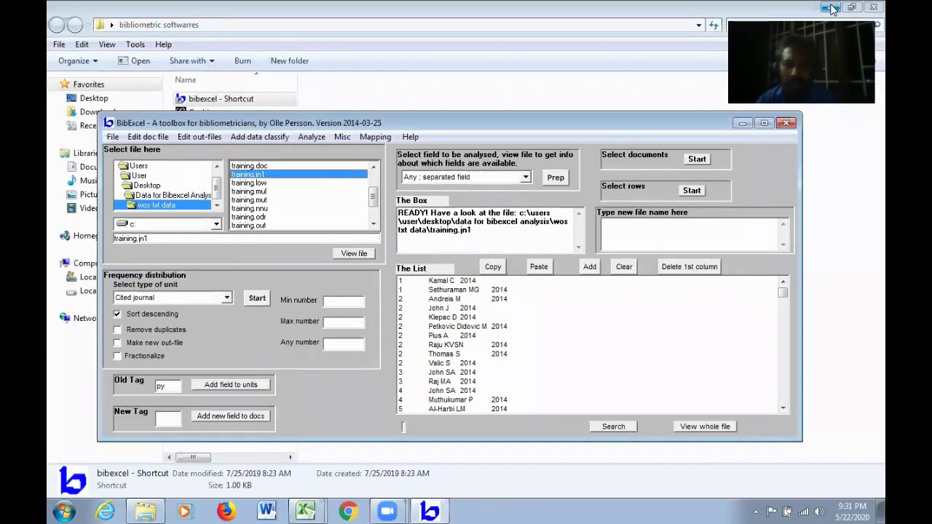
{"action": "left_click", "coordinate": [306, 511]}
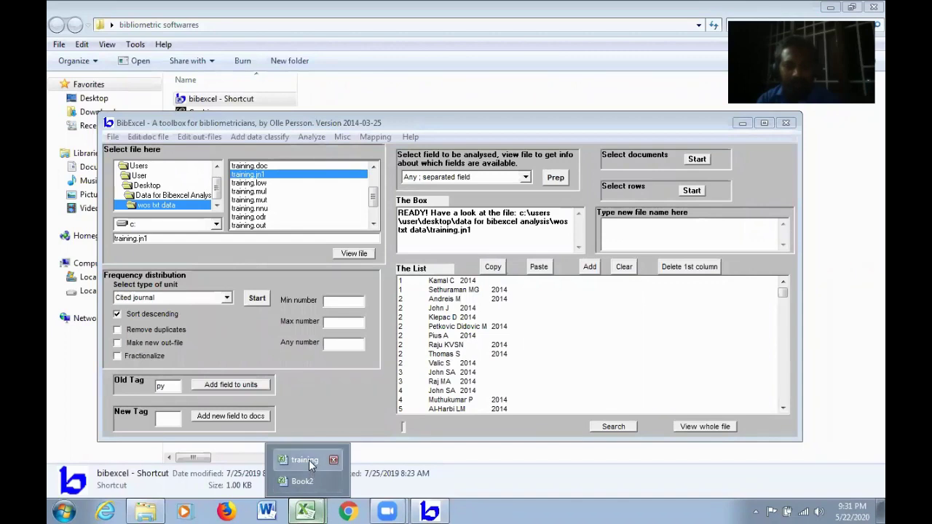
{"action": "left_click", "coordinate": [306, 460]}
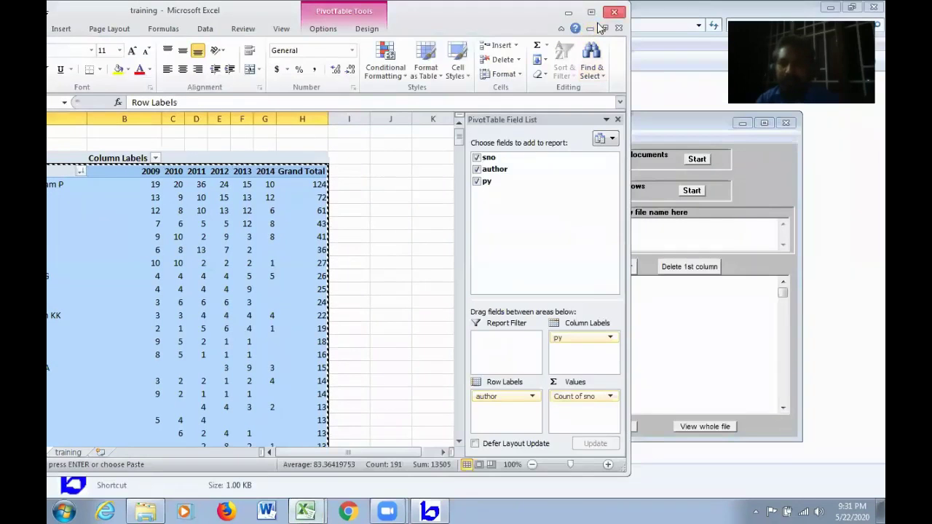
{"action": "left_click", "coordinate": [614, 12]}
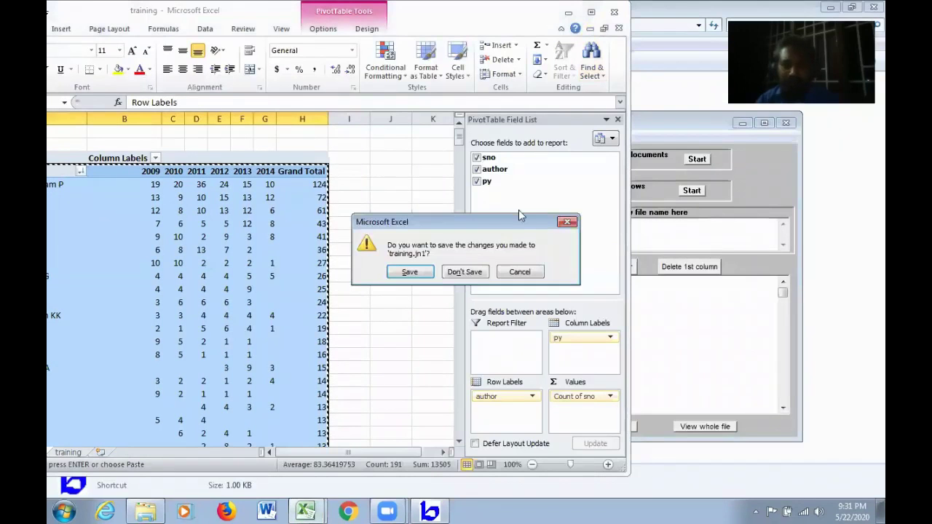
{"action": "left_click", "coordinate": [466, 272]}
{"action": "left_click", "coordinate": [457, 296]}
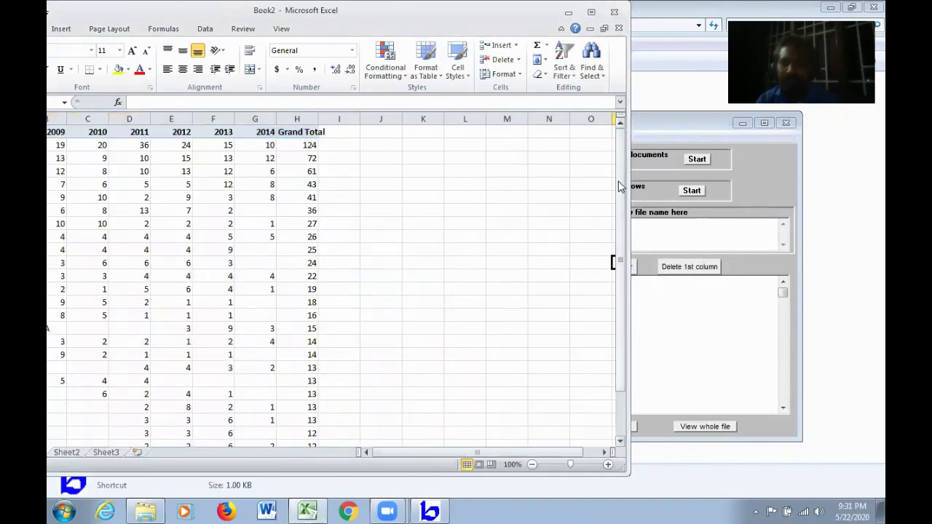
Step: Close the Book2 workbook without saving, returning to BibExcel
{"action": "left_click_drag", "start_coordinate": [182, 12], "coordinate": [225, 176]}
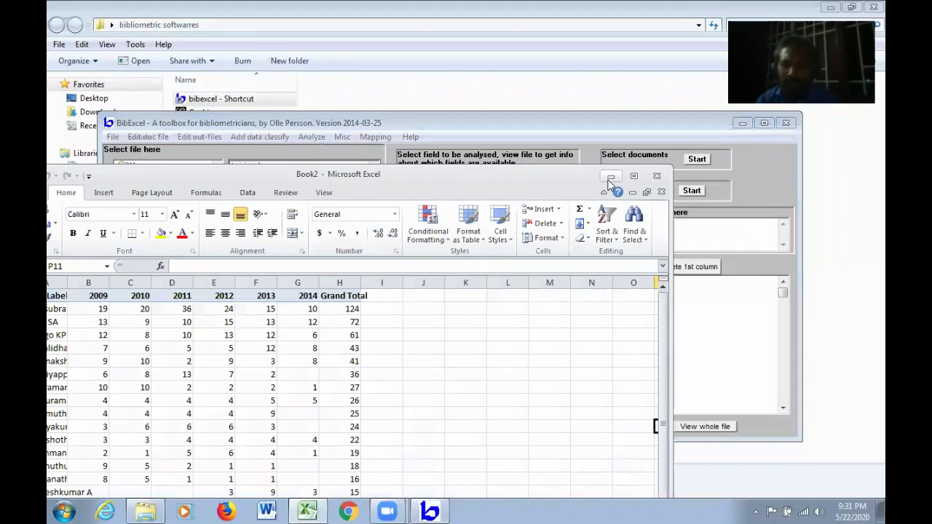
{"action": "left_click", "coordinate": [657, 175]}
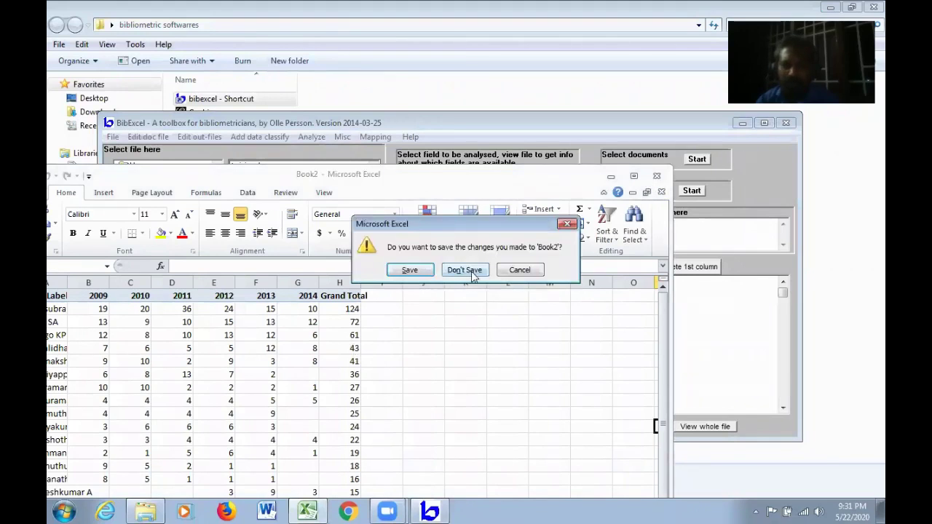
{"action": "left_click", "coordinate": [470, 272]}
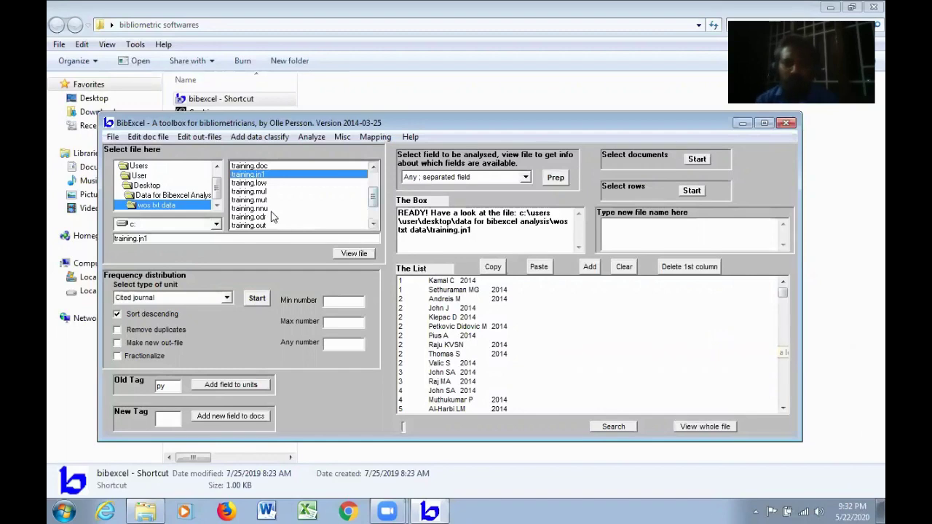
Step: Display the contents of training.doc in The List and set the old tag to sc
{"action": "left_click", "coordinate": [257, 167]}
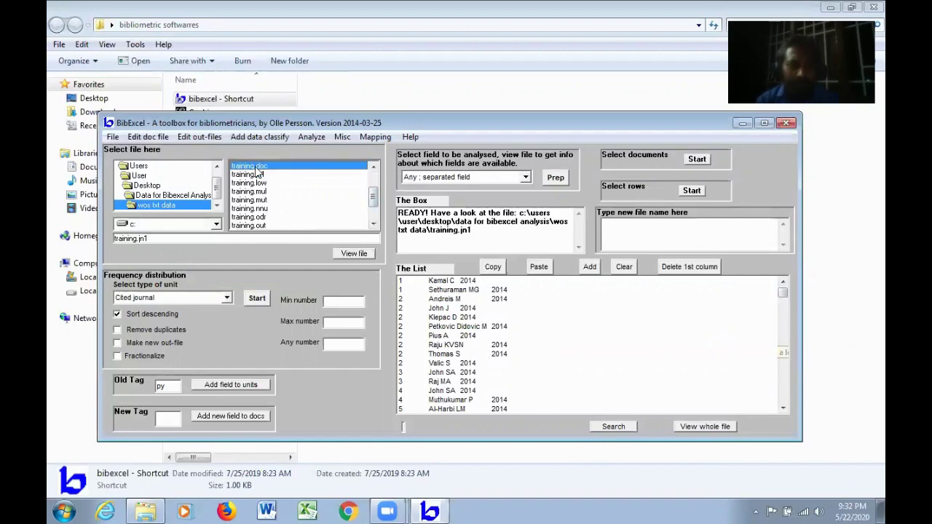
{"action": "left_click", "coordinate": [364, 255]}
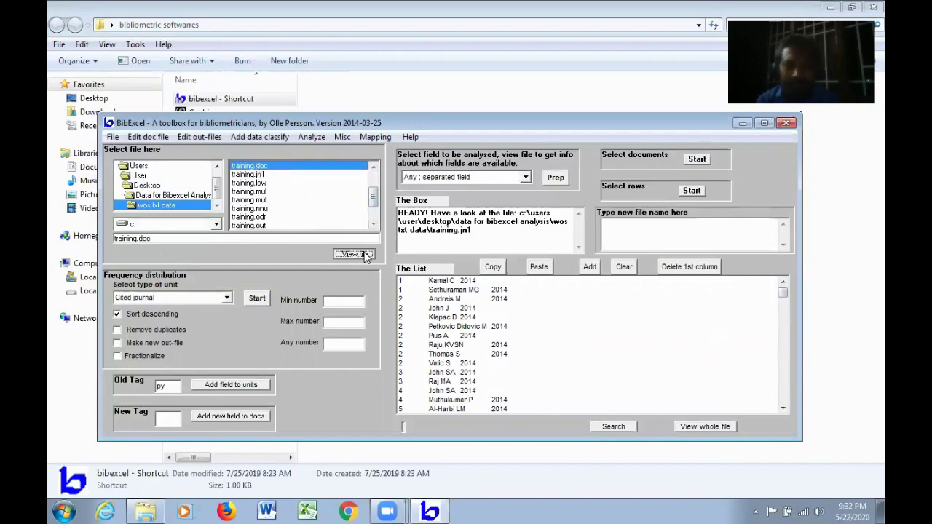
{"action": "double_click", "coordinate": [162, 387]}
{"action": "type", "text": "sc"}
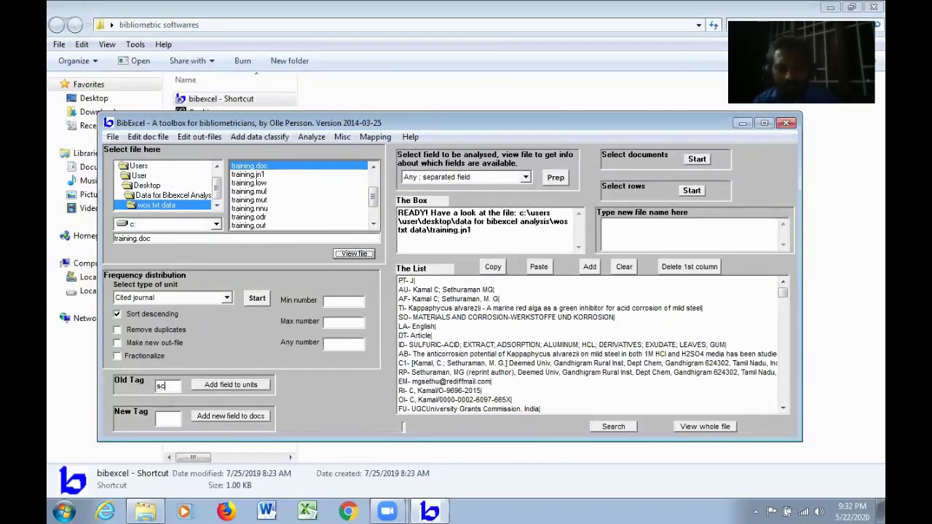
Step: Look through the first record's fields for the SC research area line and highlight it
{"action": "left_click", "coordinate": [783, 409]}
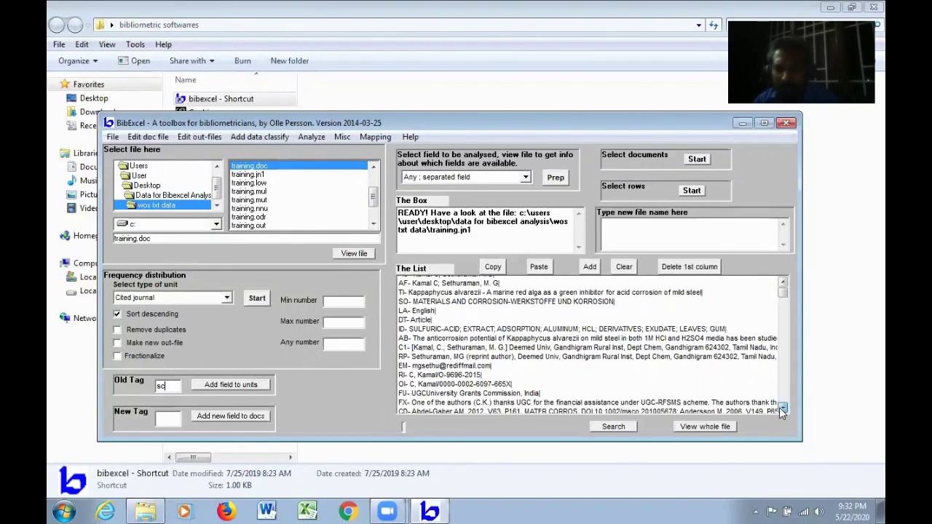
{"action": "left_click", "coordinate": [782, 409]}
{"action": "left_click", "coordinate": [782, 408]}
{"action": "left_click", "coordinate": [782, 408]}
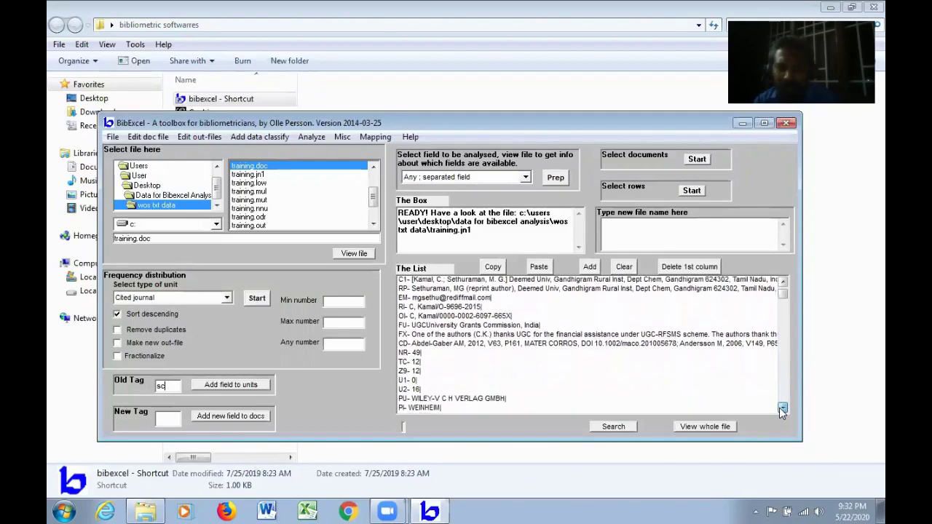
{"action": "left_click", "coordinate": [782, 408]}
{"action": "left_click", "coordinate": [782, 409]}
{"action": "left_click", "coordinate": [782, 409]}
{"action": "left_click", "coordinate": [783, 409]}
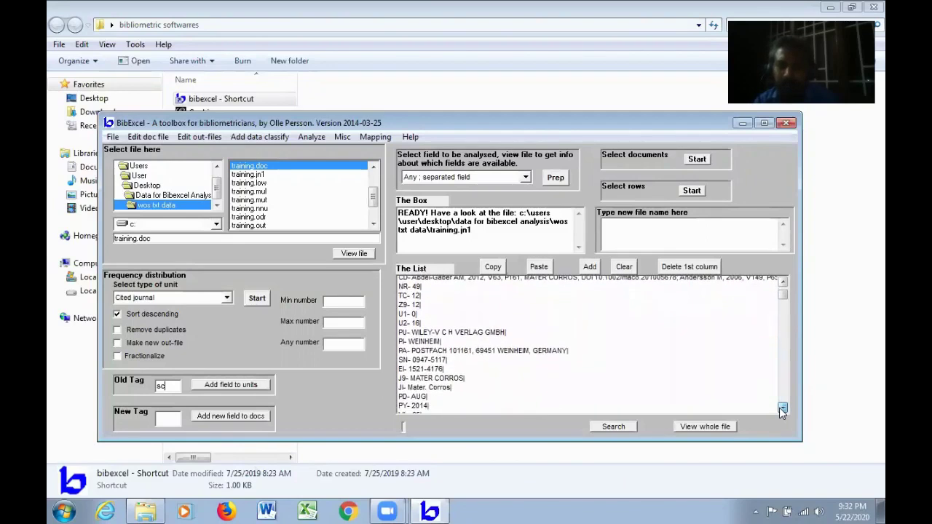
{"action": "left_click", "coordinate": [782, 409]}
{"action": "left_click", "coordinate": [782, 409]}
{"action": "left_click", "coordinate": [782, 409]}
{"action": "left_click", "coordinate": [782, 408]}
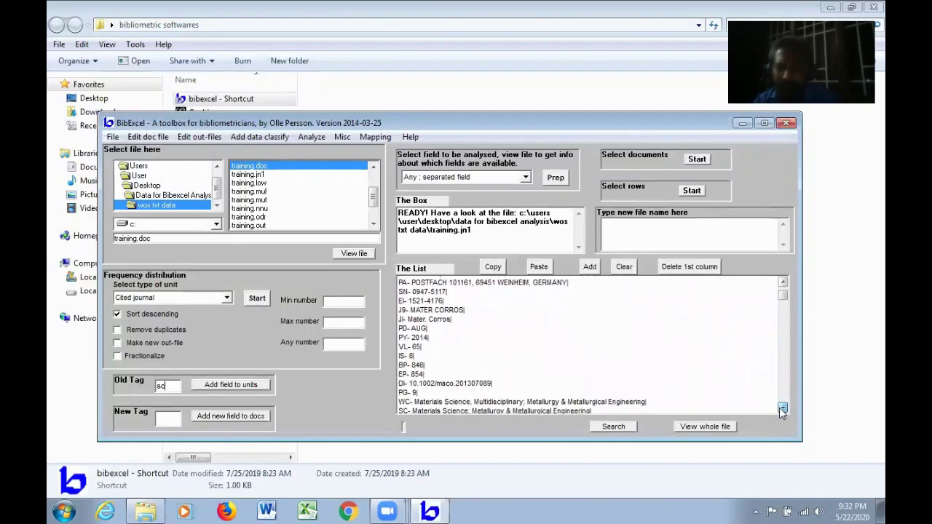
{"action": "left_click", "coordinate": [782, 408]}
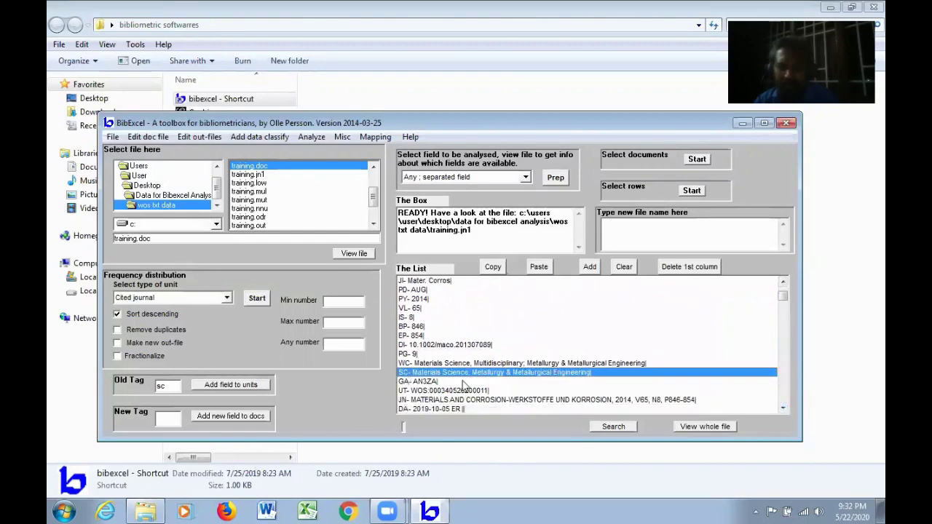
{"action": "left_click", "coordinate": [407, 373]}
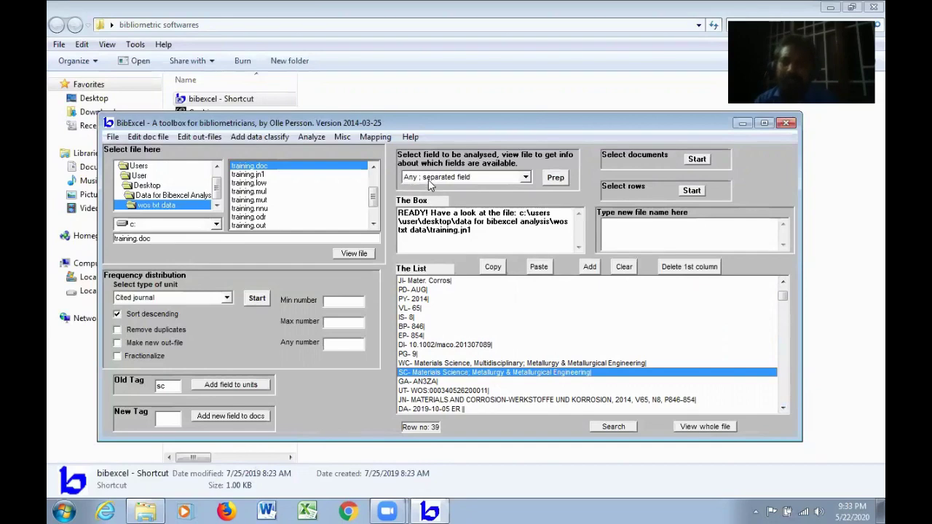
Step: Prepare the SC field as Any ; separated field, overwriting training.out and not keeping the ordering of units
{"action": "left_click", "coordinate": [558, 179]}
{"action": "left_click", "coordinate": [542, 326]}
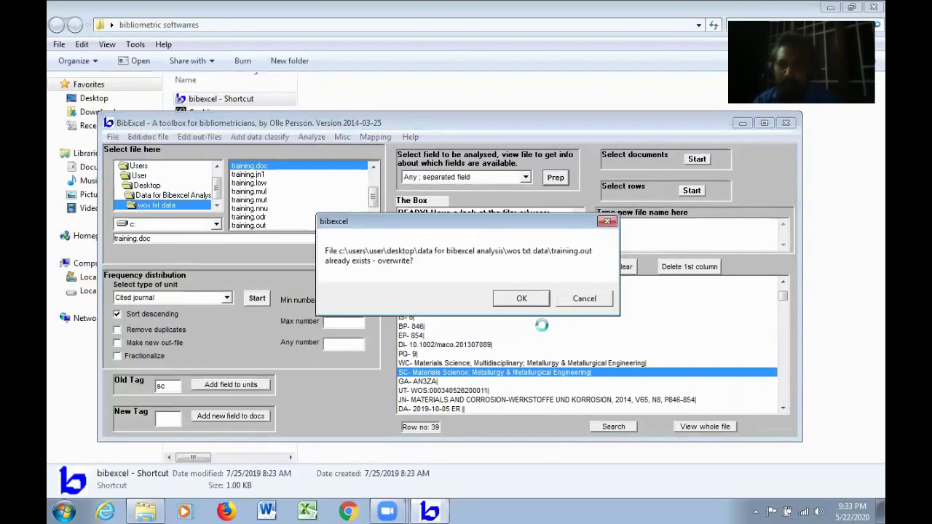
{"action": "left_click", "coordinate": [522, 298]}
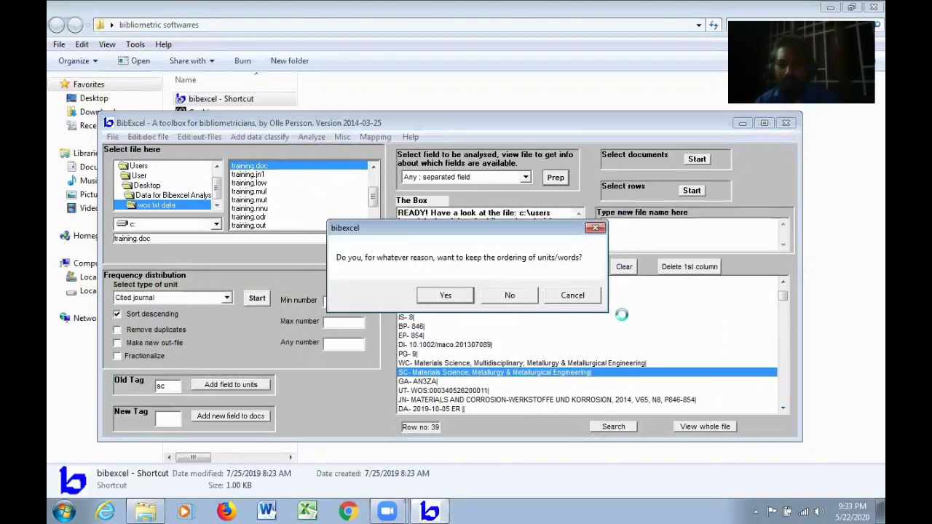
{"action": "left_click", "coordinate": [518, 296]}
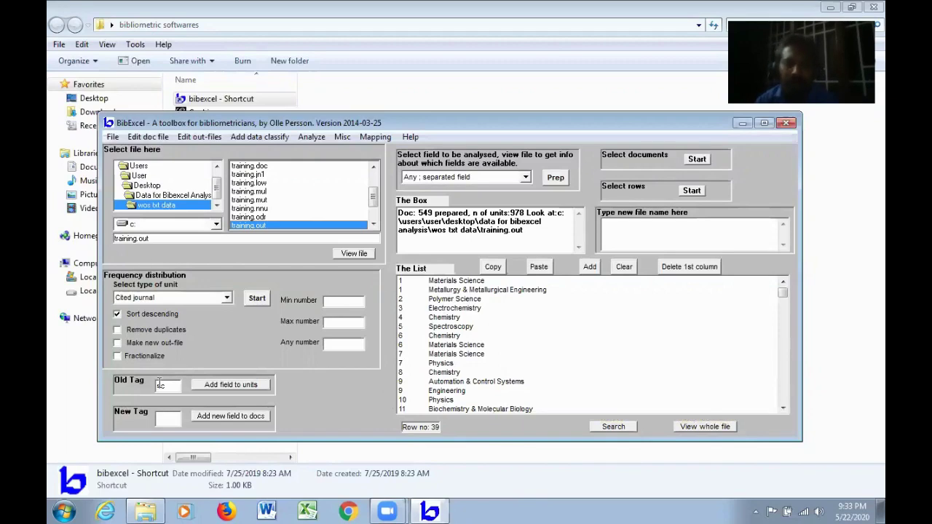
Step: Add the py field to the research area units with a tab delimiter, overwriting training.jn1
{"action": "left_click_drag", "start_coordinate": [165, 390], "coordinate": [156, 386]}
{"action": "left_click", "coordinate": [255, 391]}
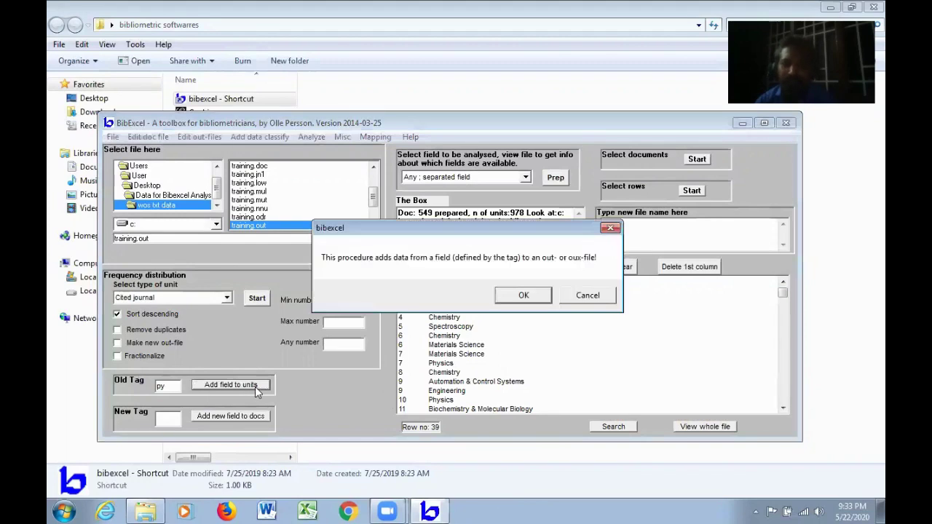
{"action": "left_click", "coordinate": [525, 300]}
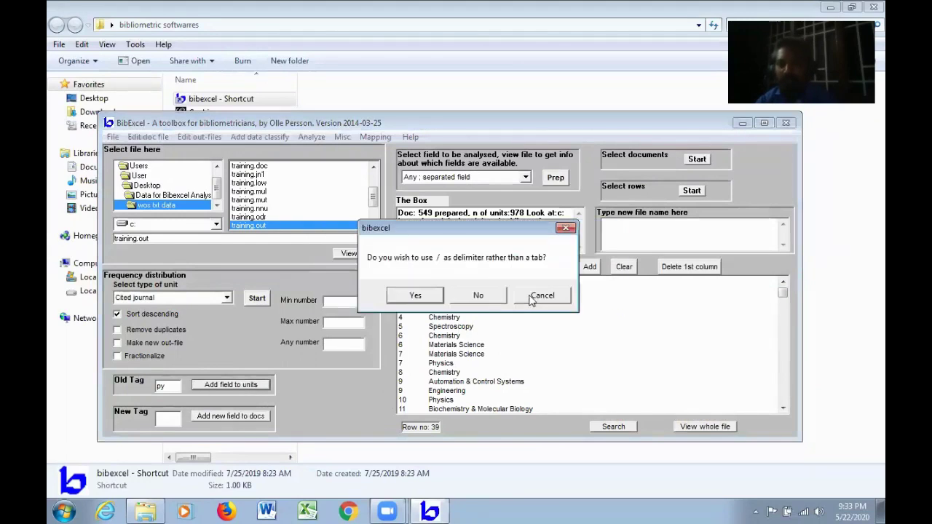
{"action": "left_click", "coordinate": [485, 297]}
{"action": "left_click", "coordinate": [481, 301]}
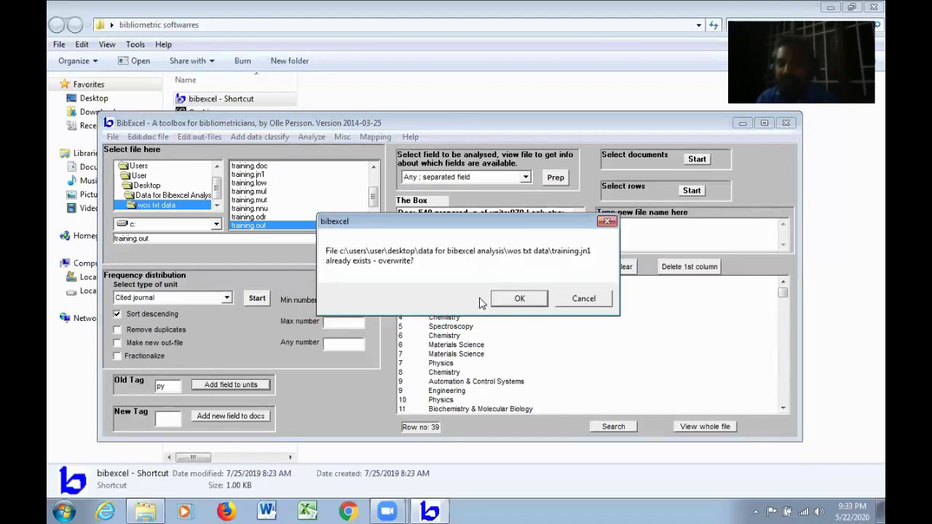
{"action": "left_click", "coordinate": [525, 299]}
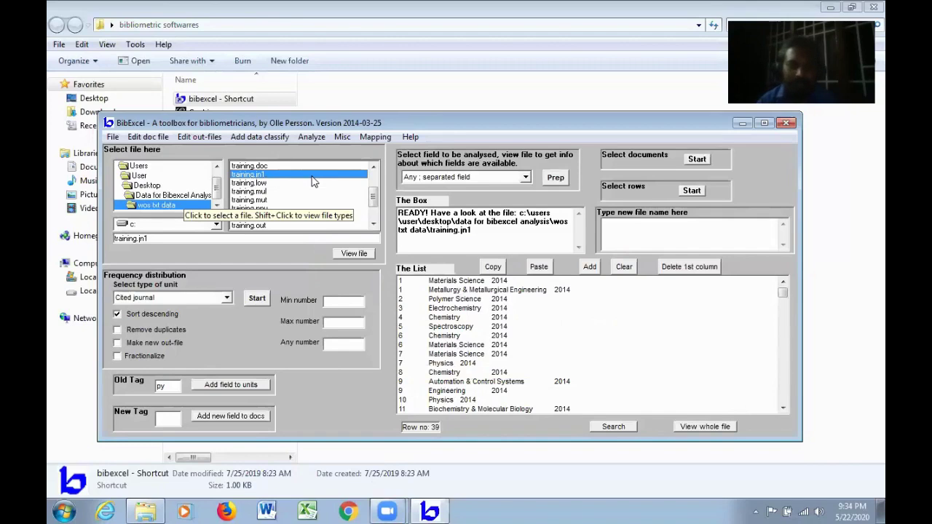
Step: Switch to Excel and browse for a file to open in Data for Bibexcel Analysis > wos txt data on the Desktop
{"action": "left_click", "coordinate": [310, 512]}
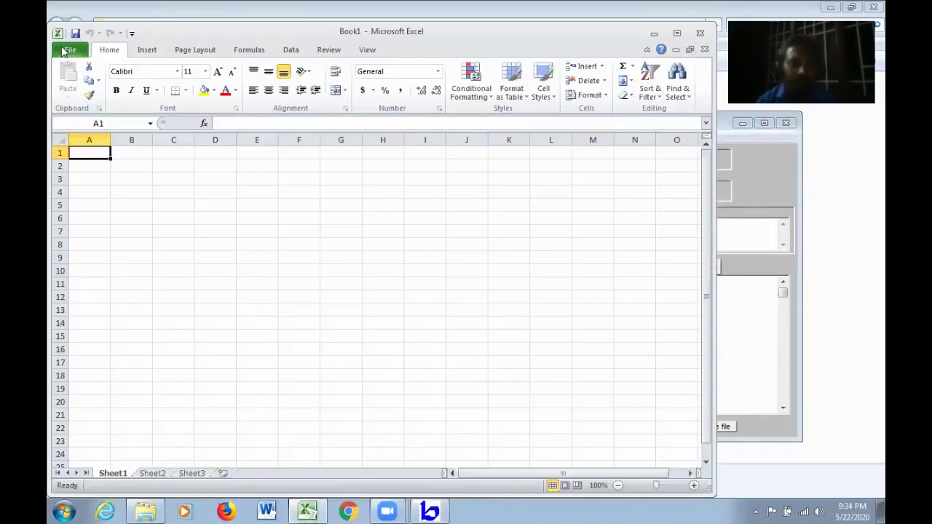
{"action": "left_click", "coordinate": [65, 51]}
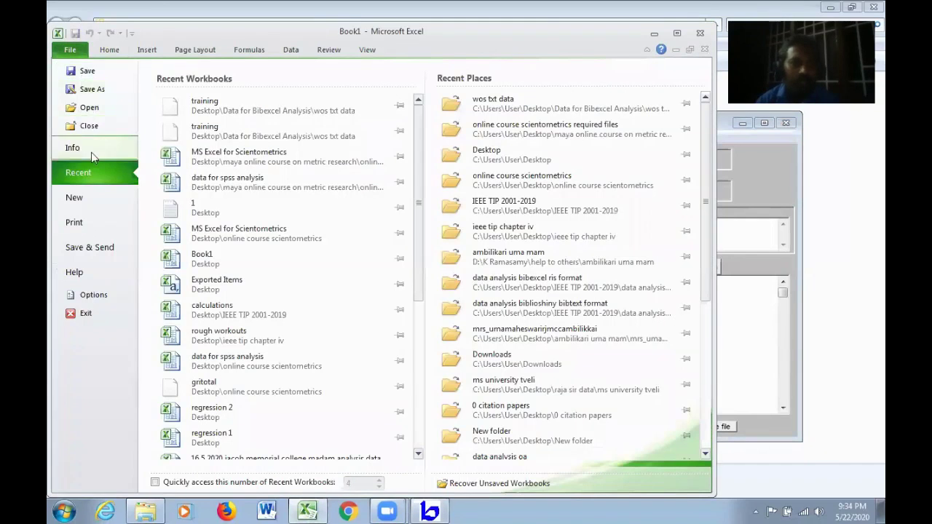
{"action": "key", "text": "Escape"}
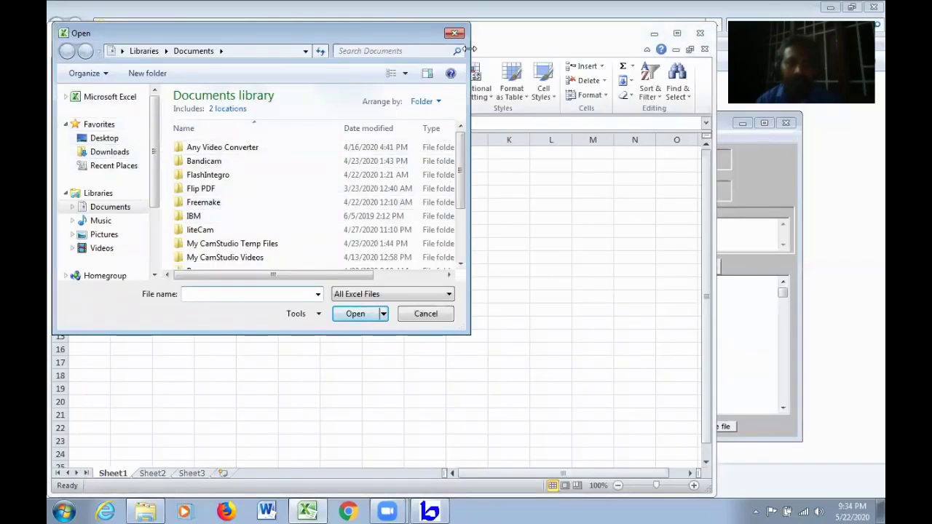
{"action": "left_click", "coordinate": [104, 138]}
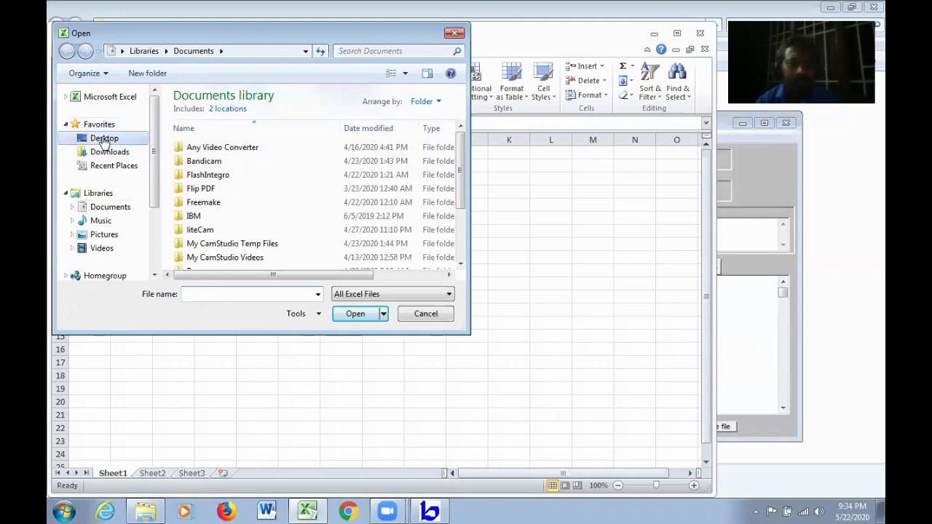
{"action": "scroll", "coordinate": [240, 188], "scroll_direction": "down", "scroll_amount": 3}
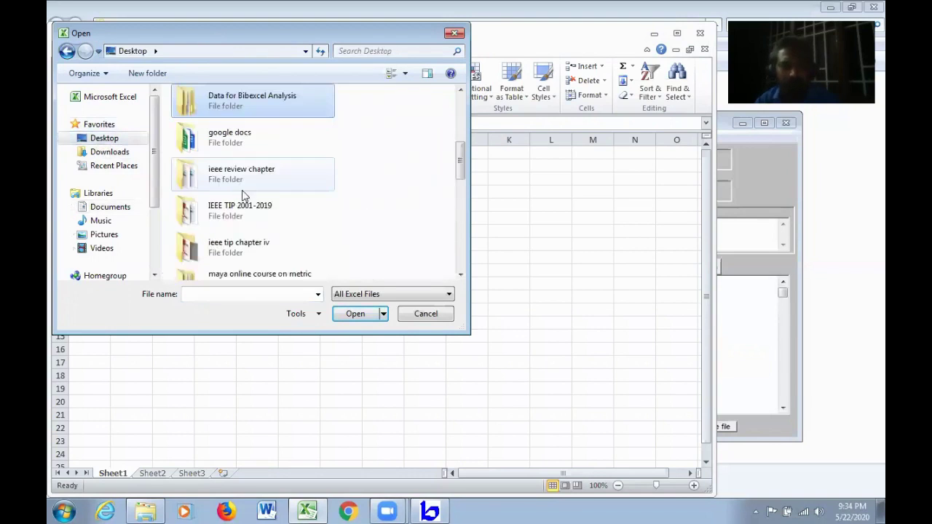
{"action": "double_click", "coordinate": [293, 106]}
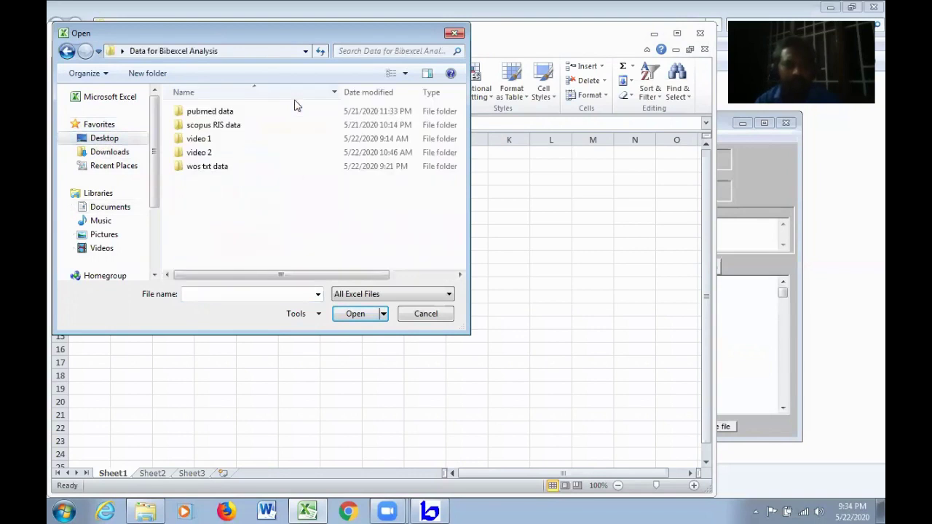
{"action": "double_click", "coordinate": [215, 166]}
Step: Show all file types and import training.jn1 as tab-delimited text
{"action": "left_click", "coordinate": [446, 299]}
{"action": "left_click", "coordinate": [347, 307]}
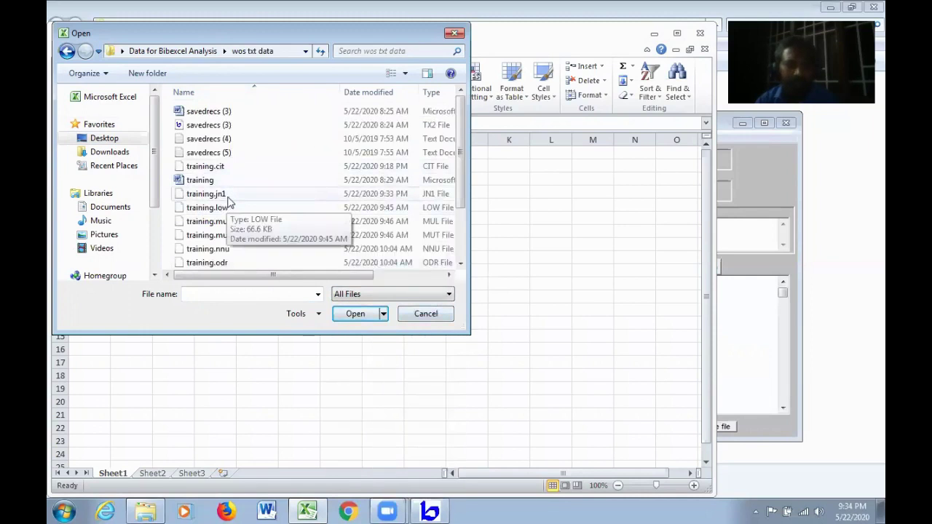
{"action": "left_click", "coordinate": [218, 196]}
{"action": "left_click", "coordinate": [350, 319]}
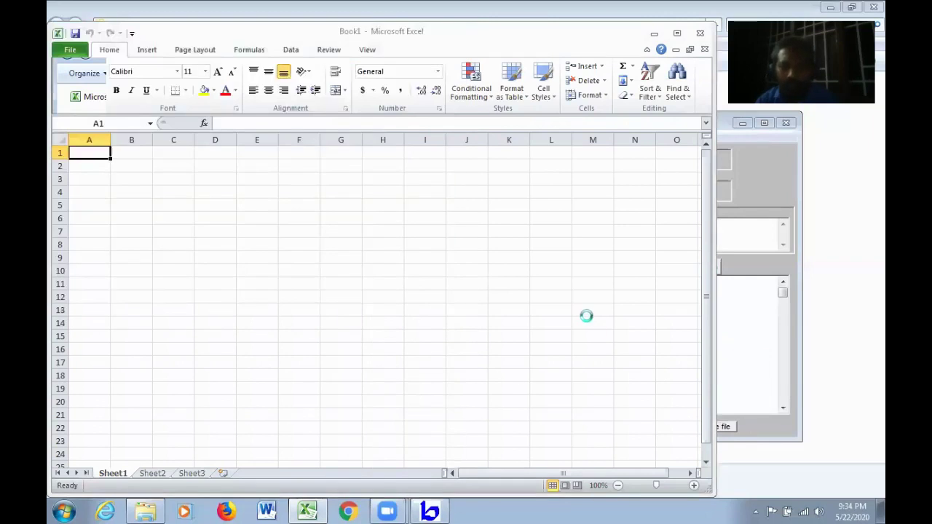
{"action": "left_click", "coordinate": [396, 411]}
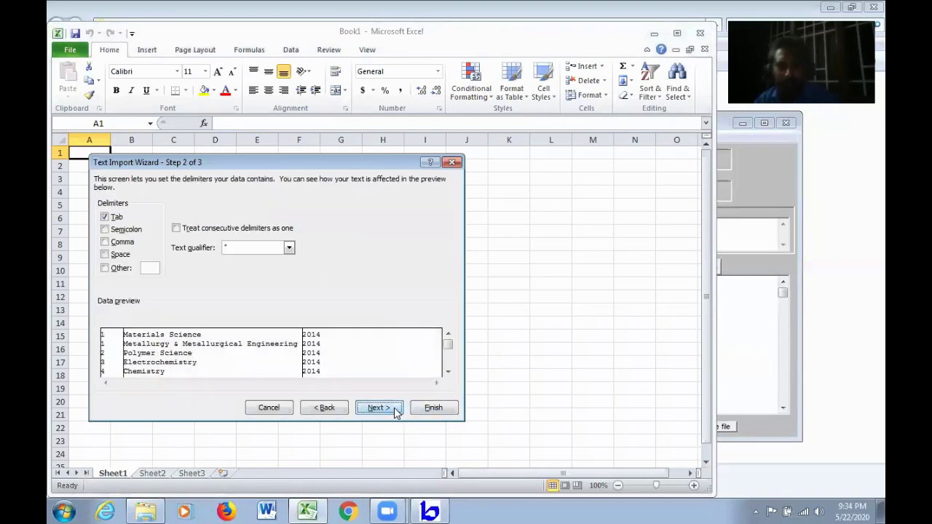
{"action": "left_click", "coordinate": [395, 411]}
{"action": "left_click", "coordinate": [432, 410]}
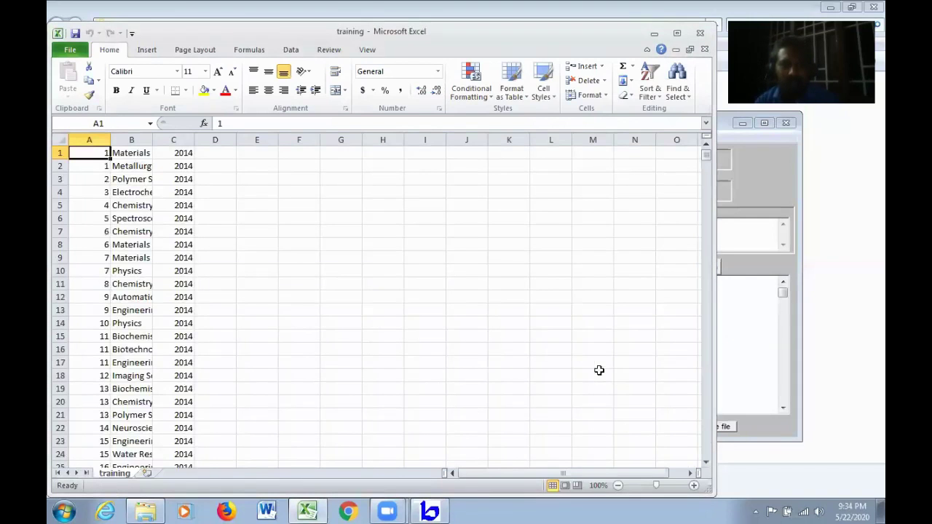
Step: Insert a blank row above the imported data and enter the header sno in A1
{"action": "right_click", "coordinate": [58, 152]}
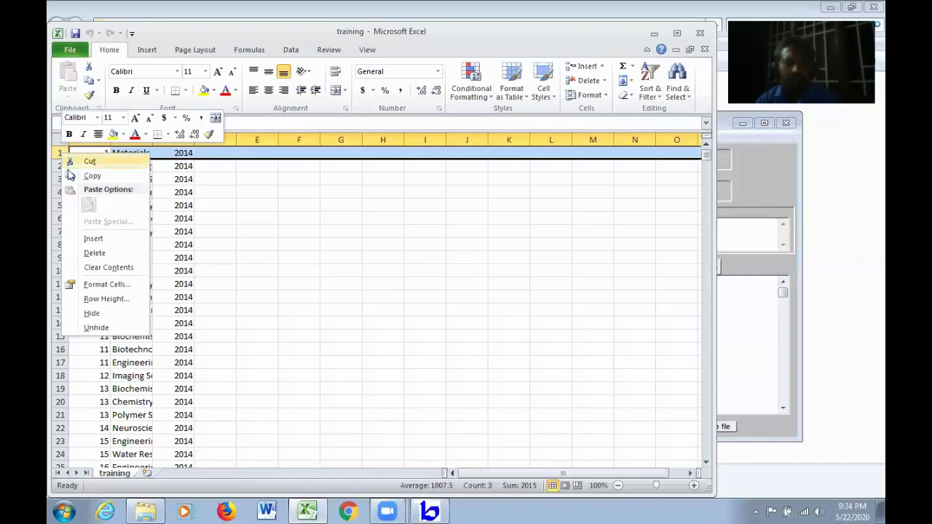
{"action": "left_click", "coordinate": [93, 238]}
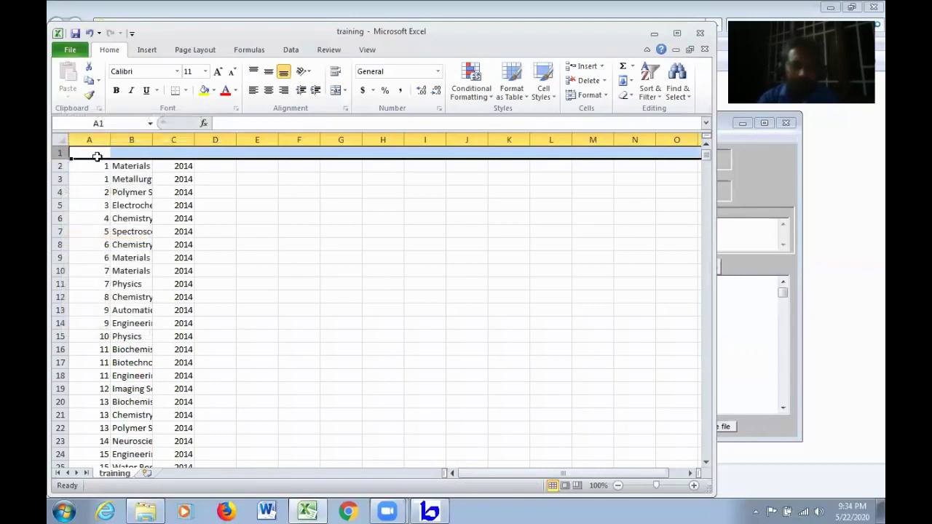
{"action": "left_click", "coordinate": [97, 155]}
{"action": "type", "text": "sno"}
{"action": "key", "text": "Tab"}
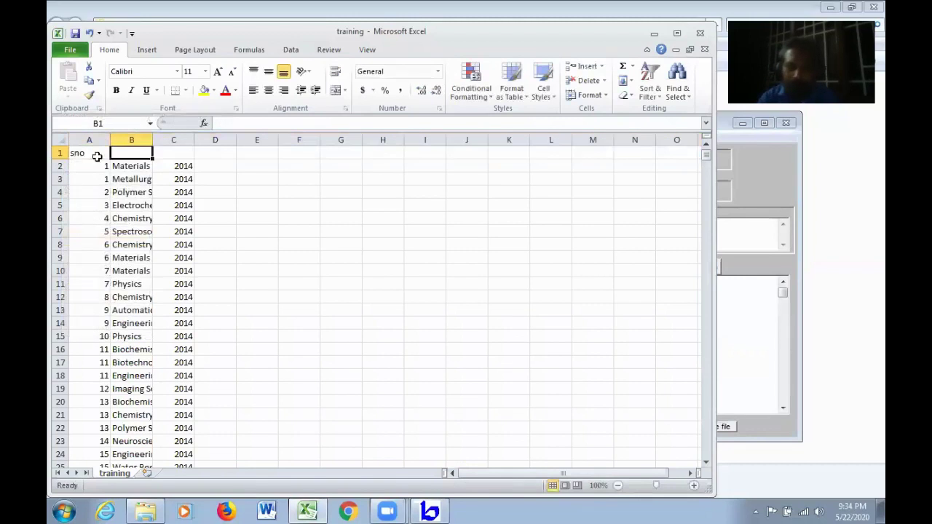
Step: Enter the headers research area in B1 and py in C1, and widen column B to fit the area names
{"action": "type", "text": "rese"}
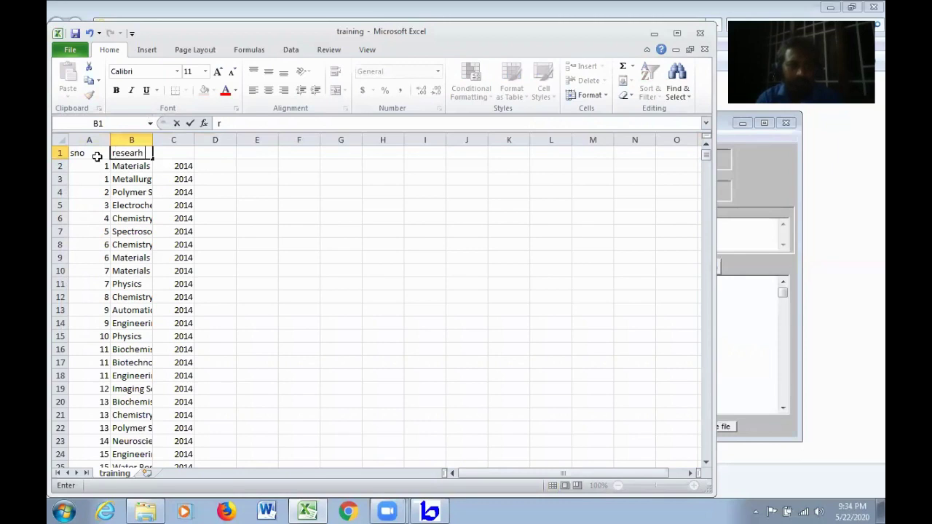
{"action": "type", "text": "arch area"}
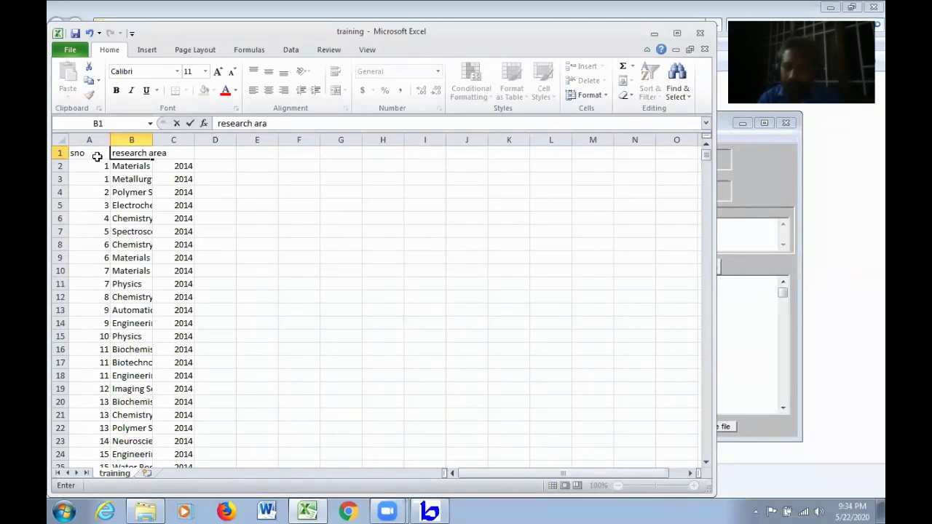
{"action": "key", "text": "Tab"}
{"action": "type", "text": "p"}
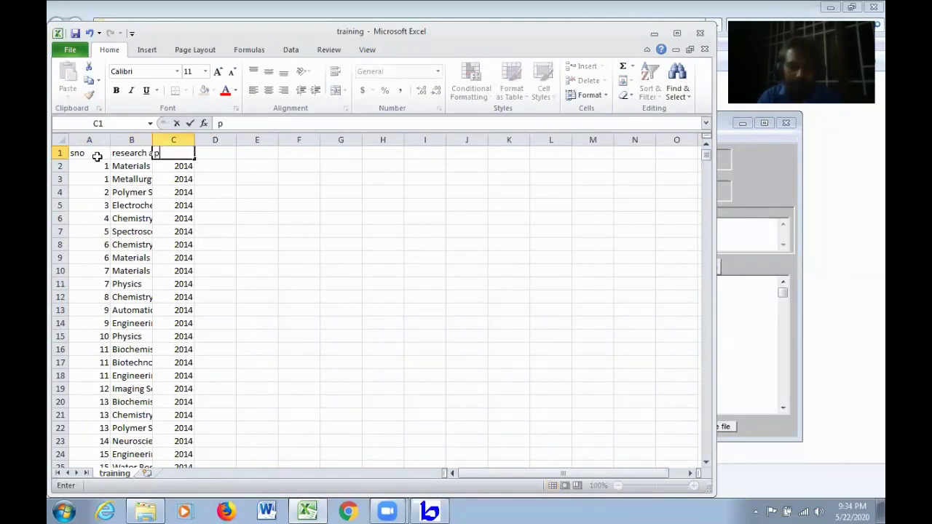
{"action": "type", "text": "y"}
{"action": "key", "text": "Return"}
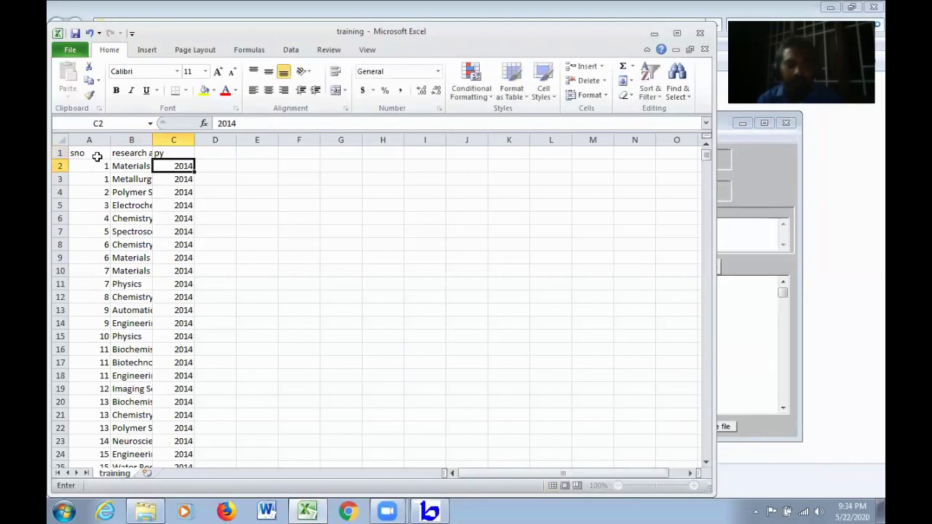
{"action": "left_click_drag", "start_coordinate": [152, 139], "coordinate": [245, 139]}
{"action": "left_click", "coordinate": [391, 229]}
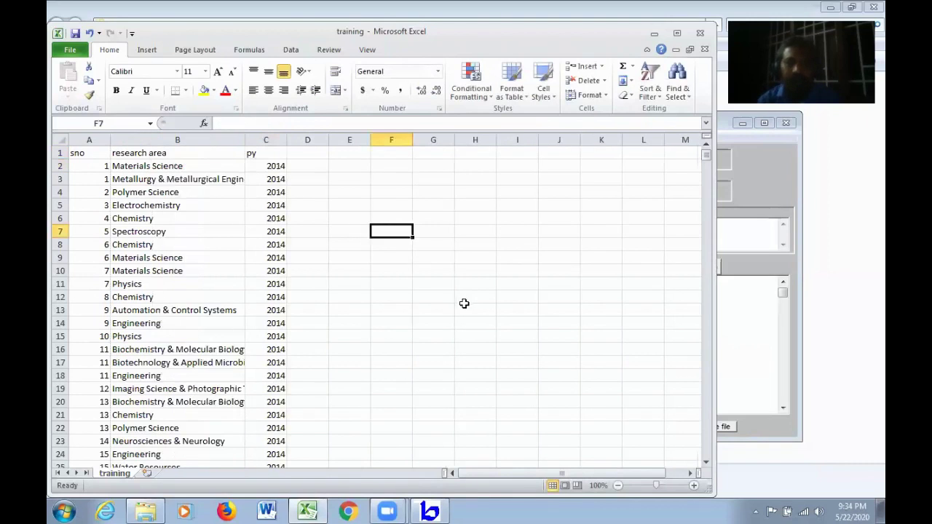
Step: Insert a PivotTable on a new worksheet from the sno, research area and py data in A1:C979
{"action": "left_click_drag", "start_coordinate": [91, 153], "coordinate": [262, 154]}
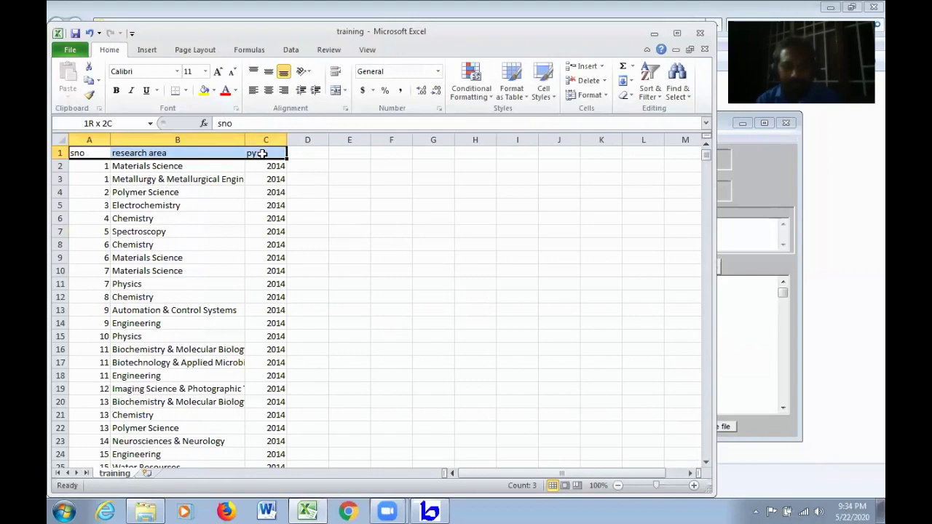
{"action": "key", "text": "ctrl+shift+Down"}
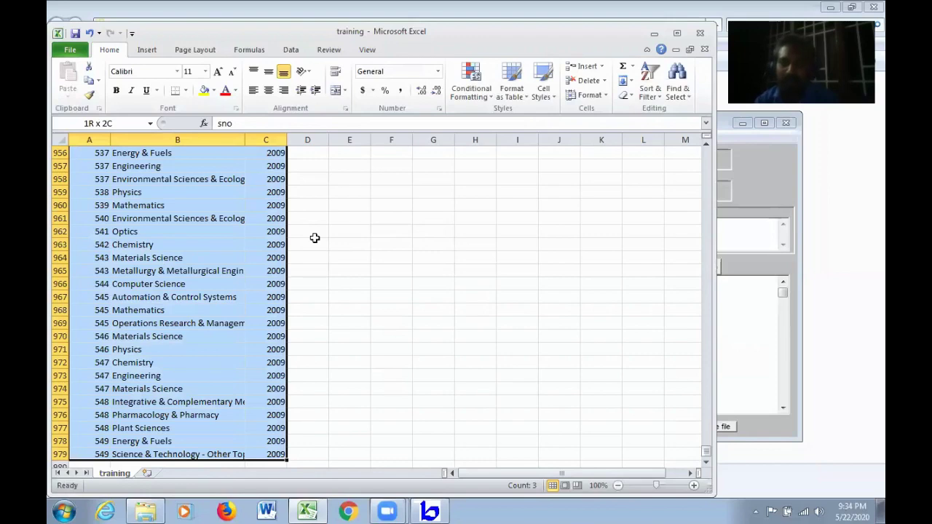
{"action": "left_click", "coordinate": [147, 50]}
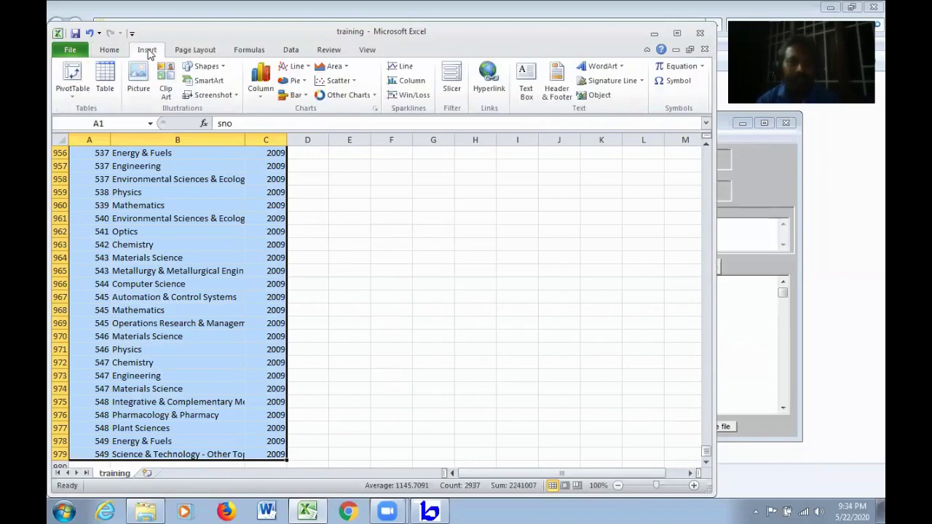
{"action": "left_click", "coordinate": [73, 97]}
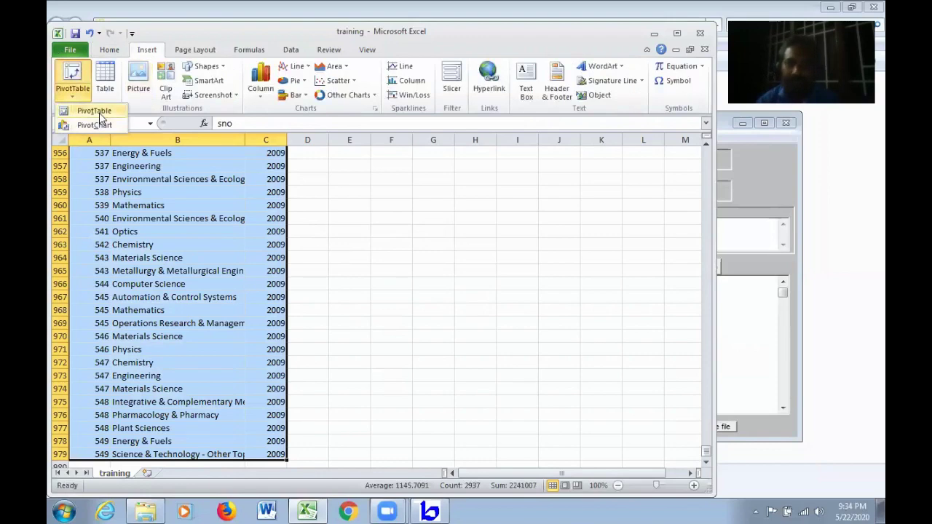
{"action": "left_click", "coordinate": [100, 120]}
{"action": "left_click", "coordinate": [316, 365]}
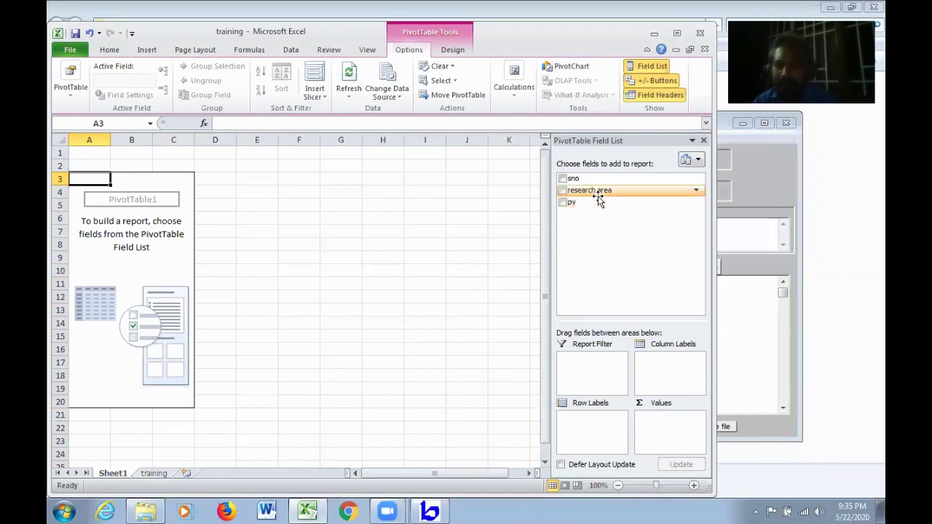
Step: Lay out the PivotTable with research area as row labels, py as column labels and sno as values
{"action": "left_click_drag", "start_coordinate": [599, 191], "coordinate": [579, 430]}
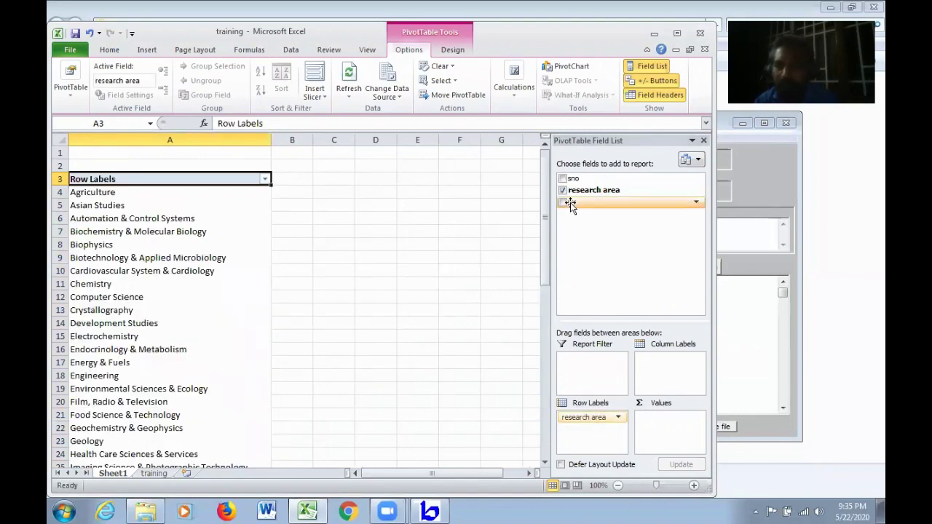
{"action": "left_click_drag", "start_coordinate": [570, 202], "coordinate": [679, 375]}
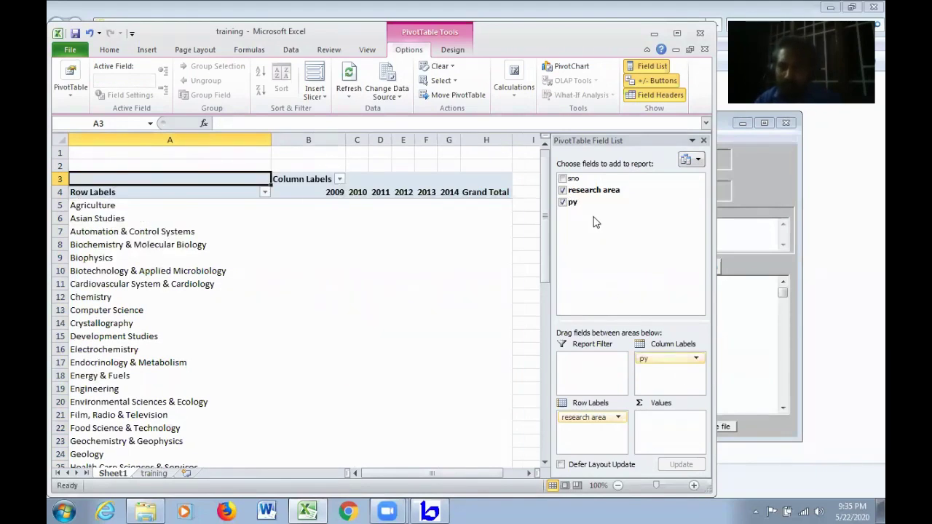
{"action": "left_click_drag", "start_coordinate": [581, 178], "coordinate": [673, 429]}
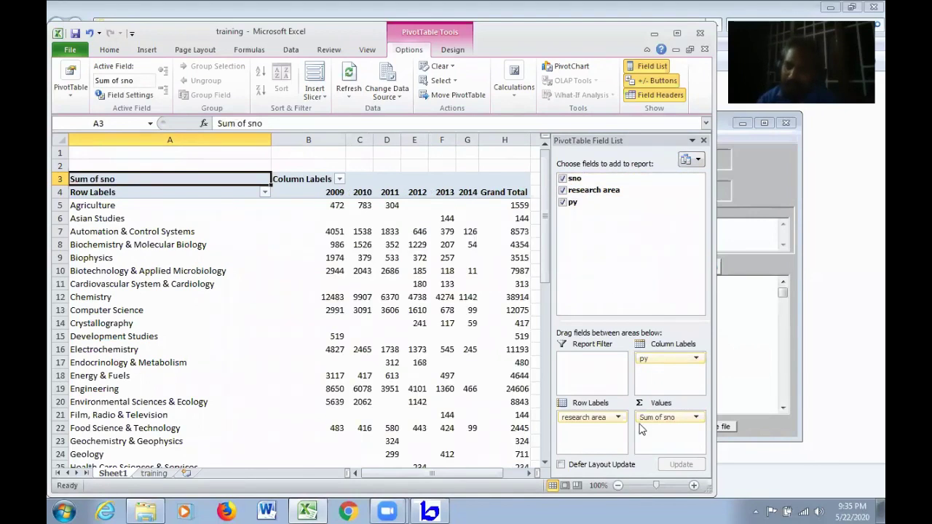
Step: Summarize the sno values by Count instead of Sum and maximize the Excel window
{"action": "left_click", "coordinate": [697, 421]}
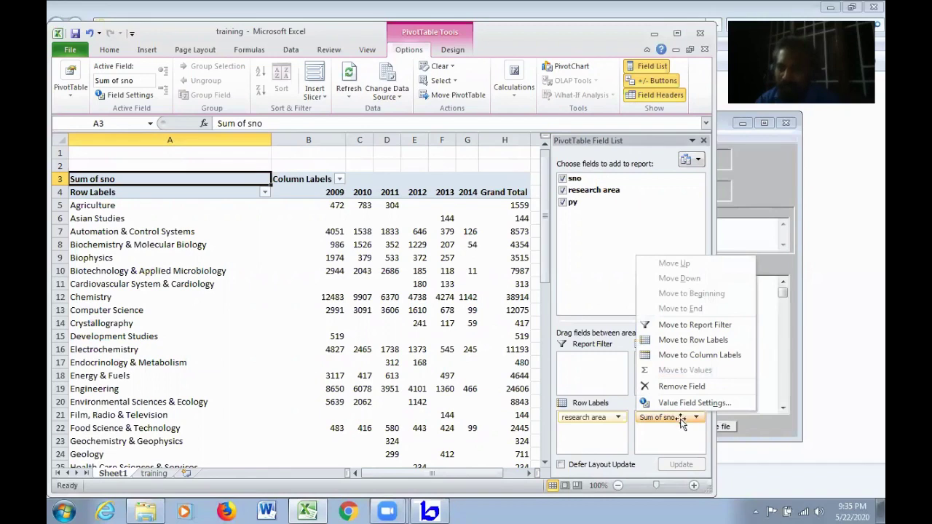
{"action": "left_click", "coordinate": [668, 402]}
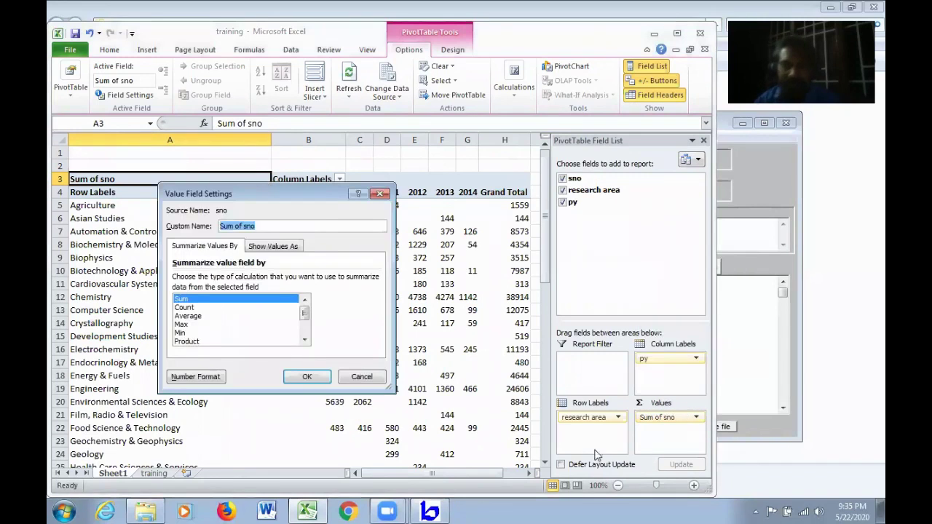
{"action": "left_click", "coordinate": [190, 308]}
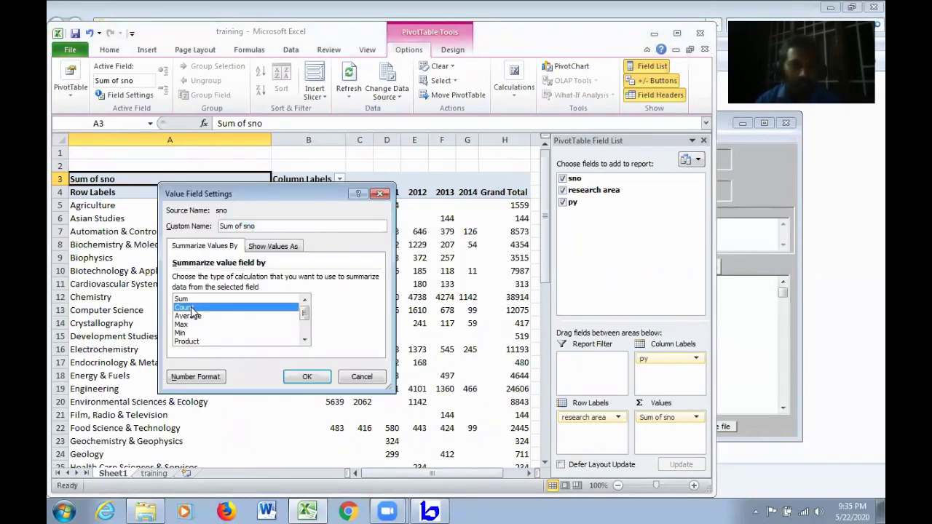
{"action": "left_click", "coordinate": [307, 376]}
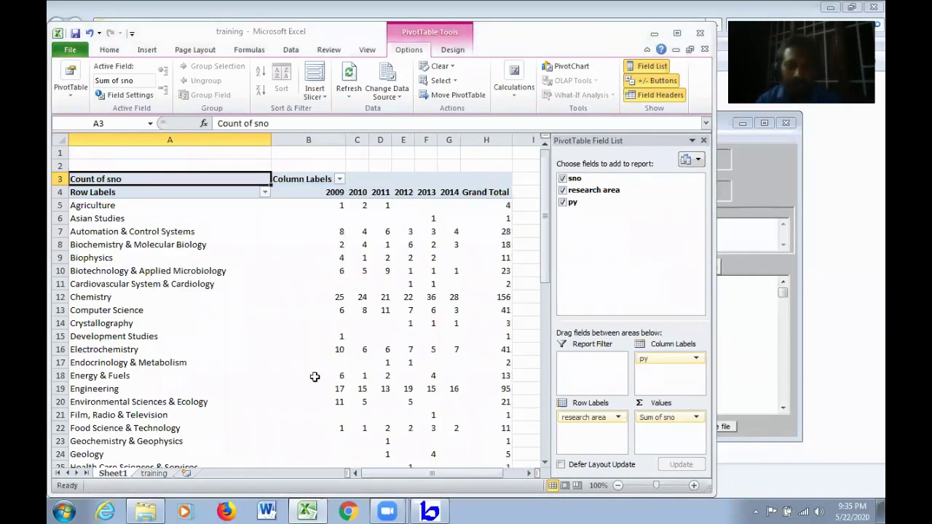
{"action": "left_click", "coordinate": [677, 34]}
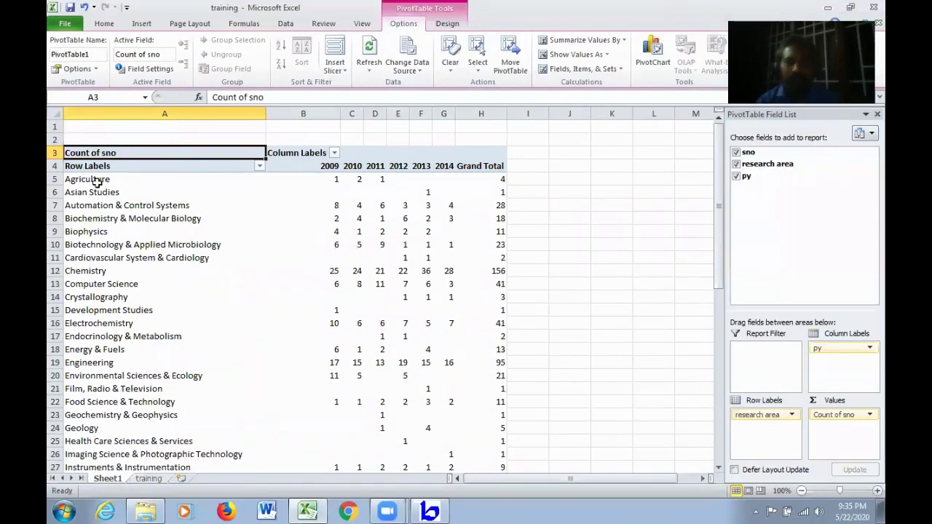
Step: Sort the research areas by their Grand Total values from largest to smallest
{"action": "mouse_move", "coordinate": [498, 189]}
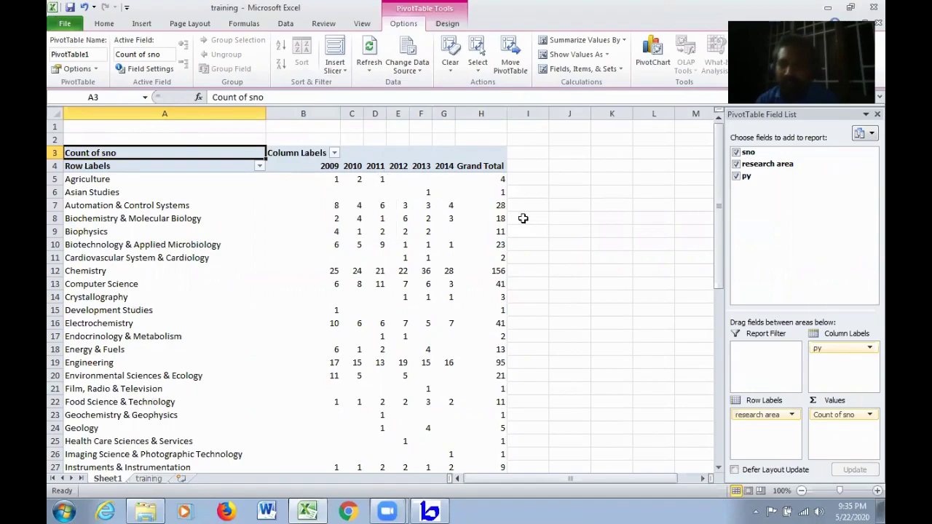
{"action": "left_click", "coordinate": [481, 186]}
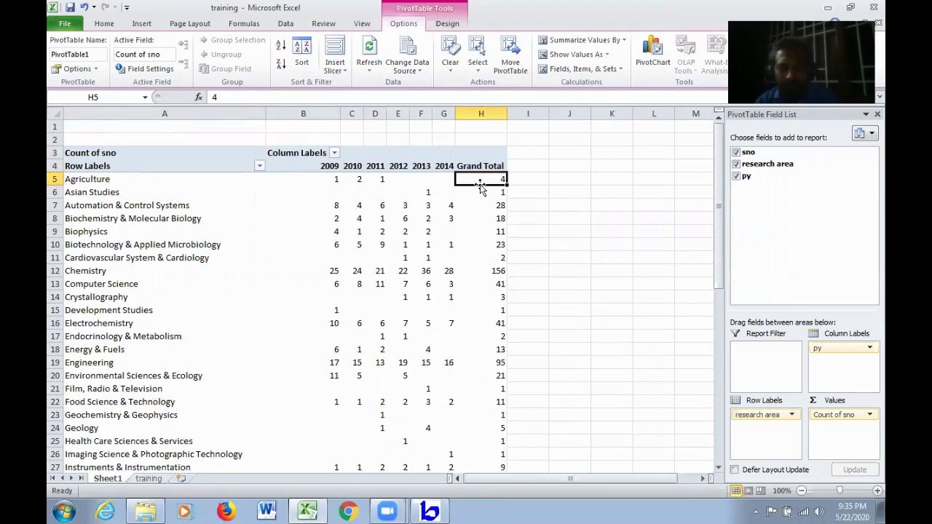
{"action": "key", "text": "ctrl+shift+Down"}
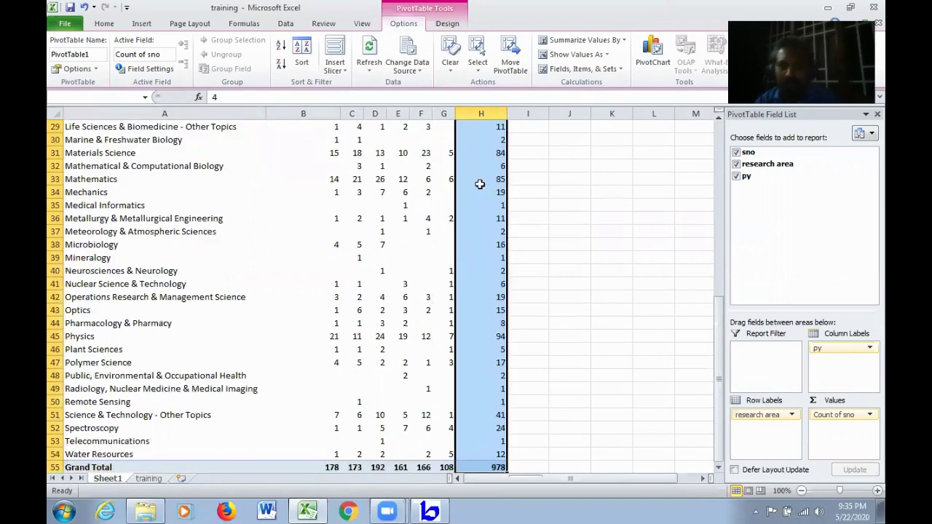
{"action": "key", "text": "ctrl+shift+Up"}
{"action": "key", "text": "ctrl+shift+Down"}
{"action": "key", "text": "shift+Up"}
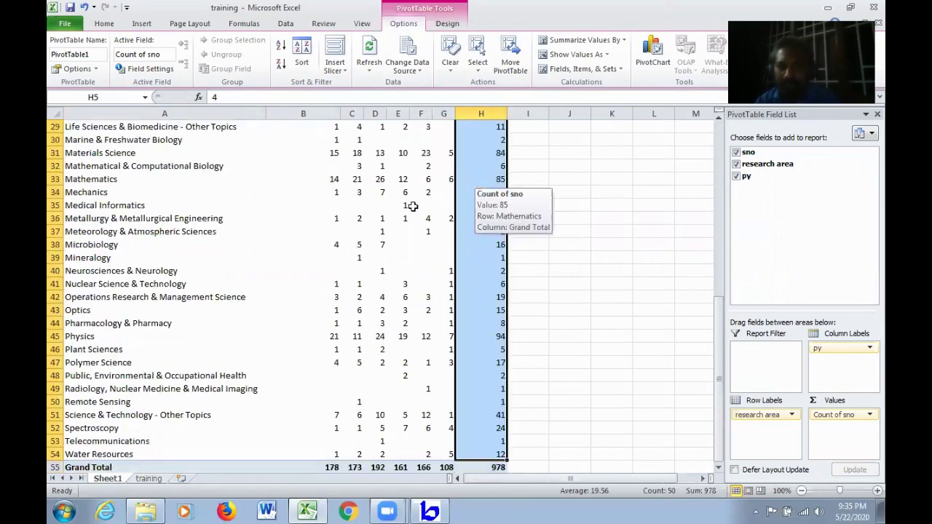
{"action": "left_click", "coordinate": [300, 59]}
{"action": "left_click", "coordinate": [245, 239]}
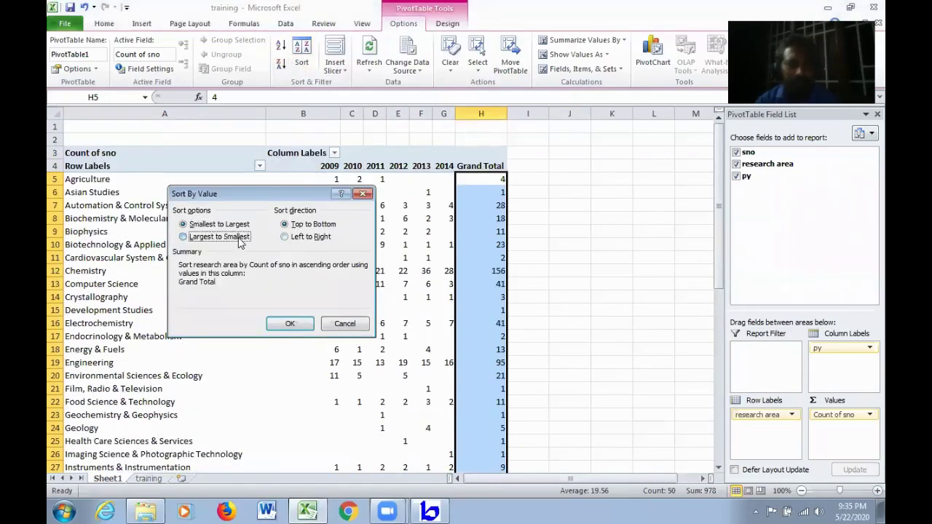
{"action": "left_click", "coordinate": [290, 324]}
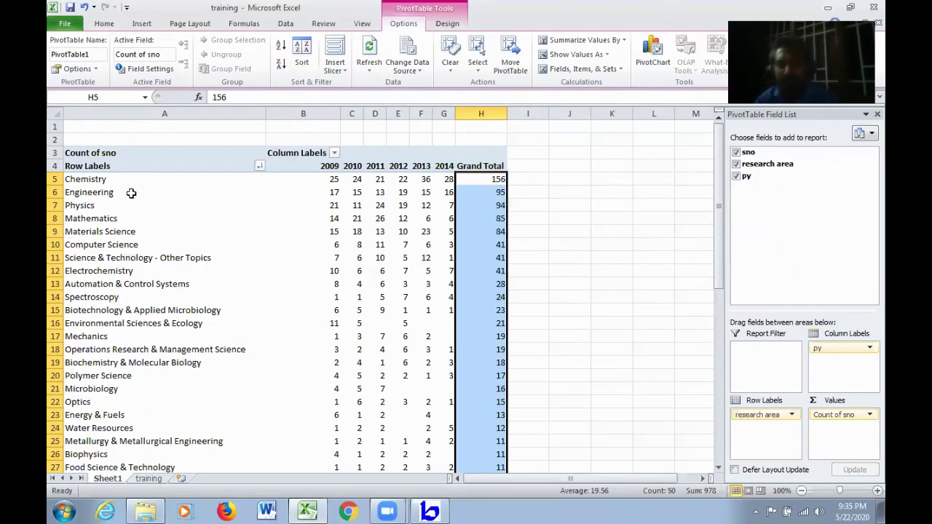
Step: Copy the pivot results from the Row Labels header through row 28 and paste them at A1 of a new blank workbook
{"action": "left_click_drag", "start_coordinate": [88, 167], "coordinate": [465, 430]}
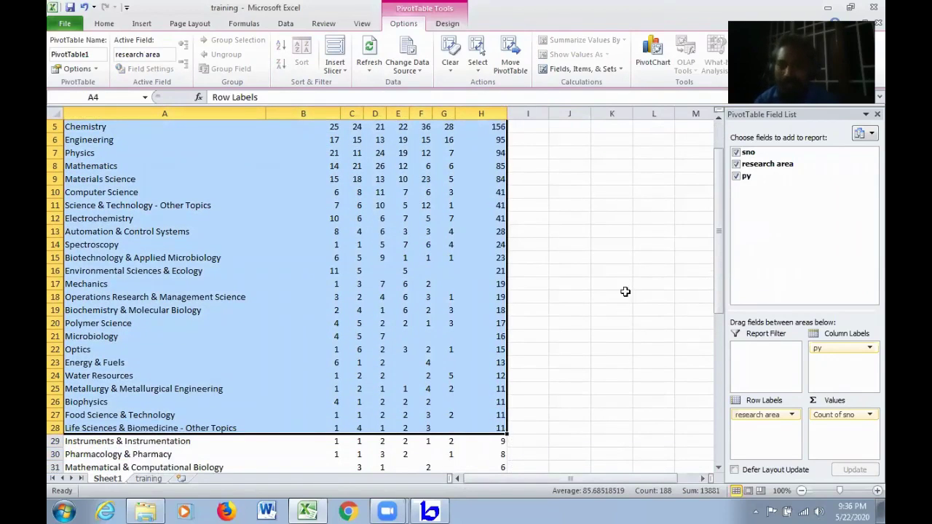
{"action": "right_click", "coordinate": [470, 195]}
{"action": "left_click", "coordinate": [514, 204]}
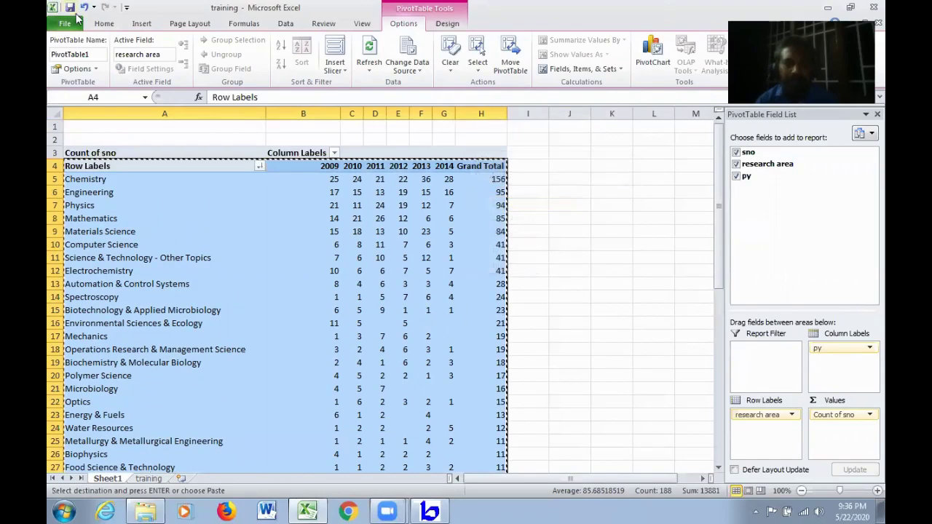
{"action": "left_click", "coordinate": [71, 24]}
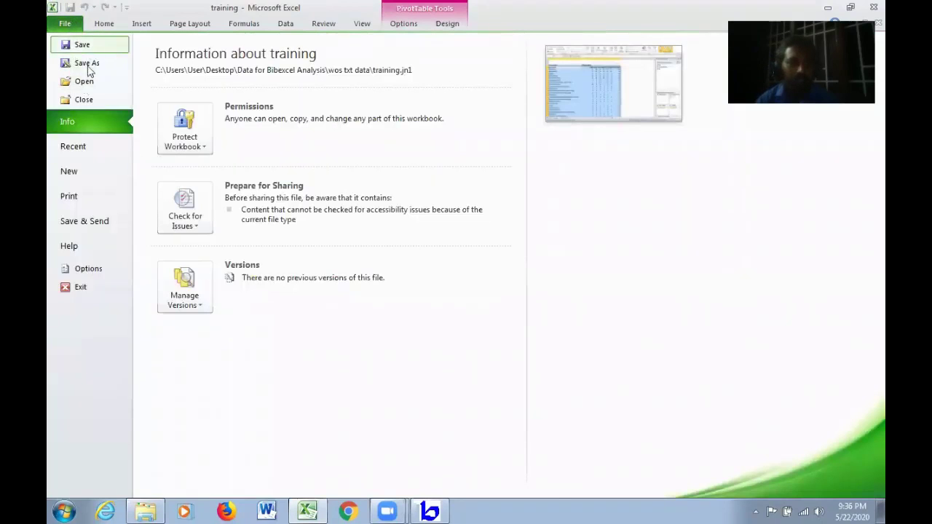
{"action": "left_click", "coordinate": [79, 172]}
{"action": "left_click", "coordinate": [707, 322]}
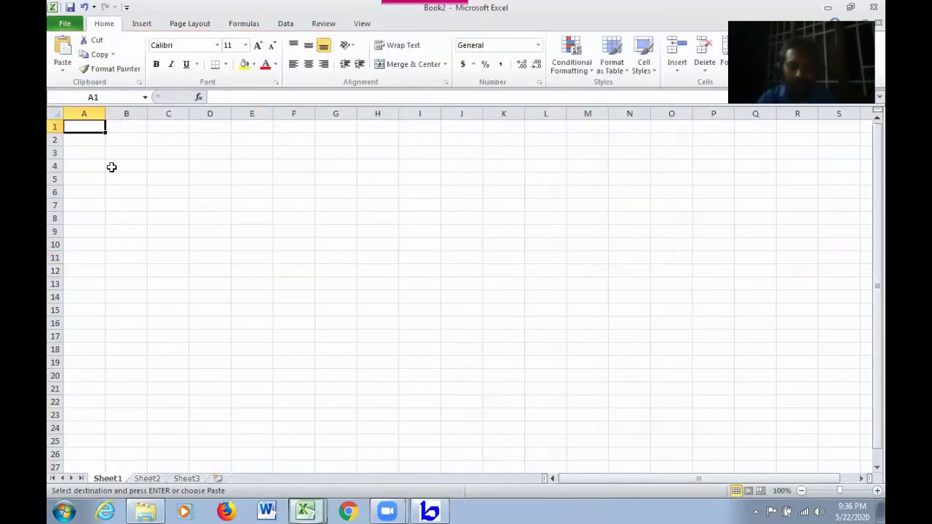
{"action": "key", "text": "ctrl+v"}
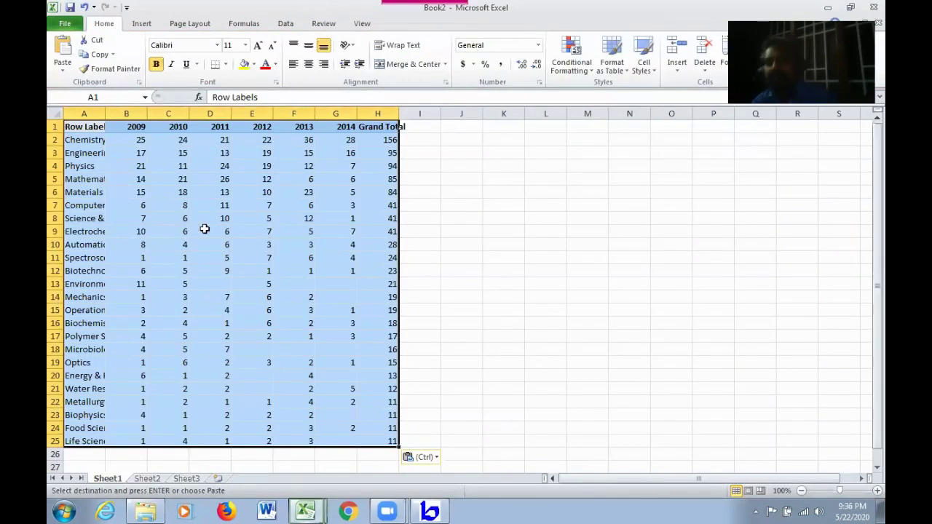
{"action": "left_click", "coordinate": [533, 258]}
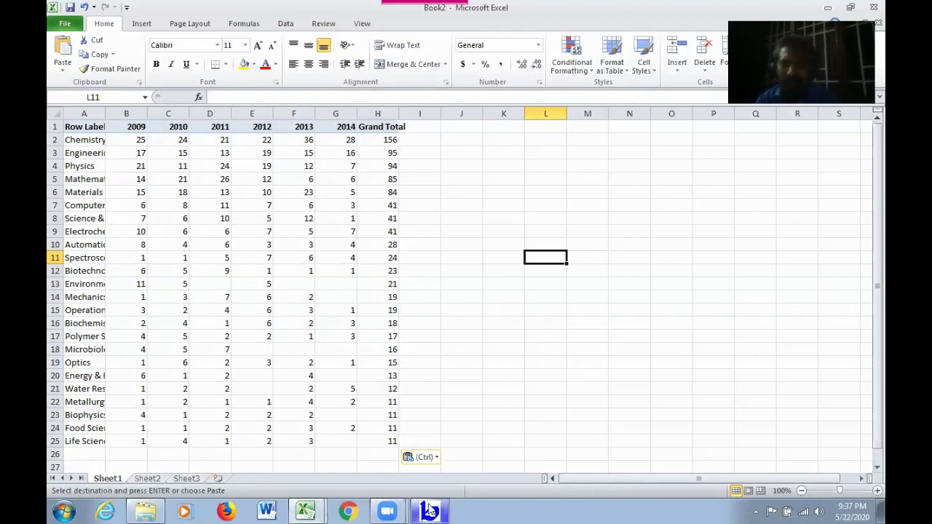
Step: Close the new workbook and the training.jn1 workbook without saving, and discard the clipboard contents
{"action": "key", "text": "super+Down"}
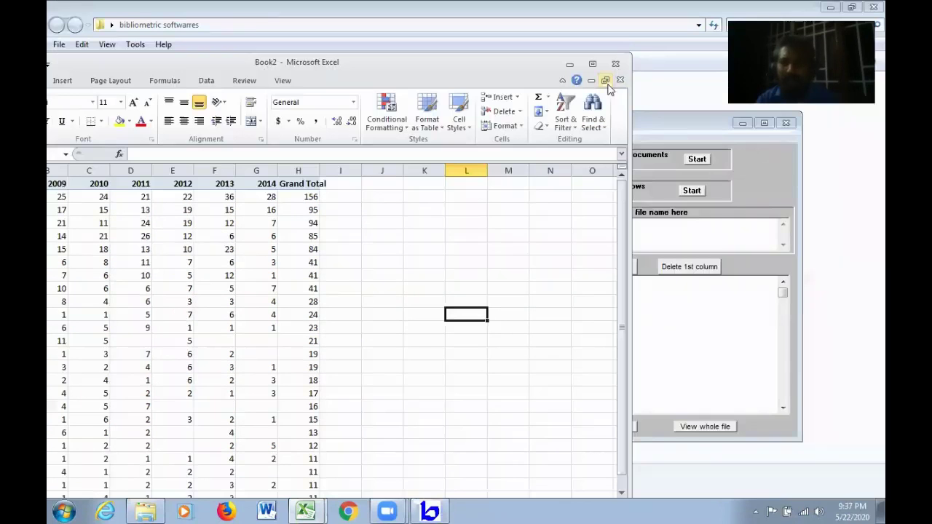
{"action": "left_click", "coordinate": [616, 63]}
{"action": "left_click", "coordinate": [481, 271]}
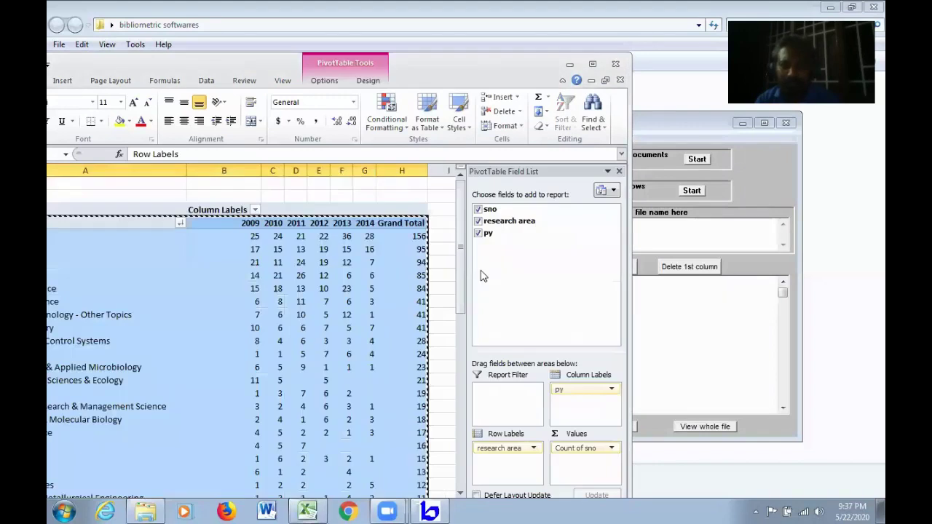
{"action": "left_click", "coordinate": [615, 65]}
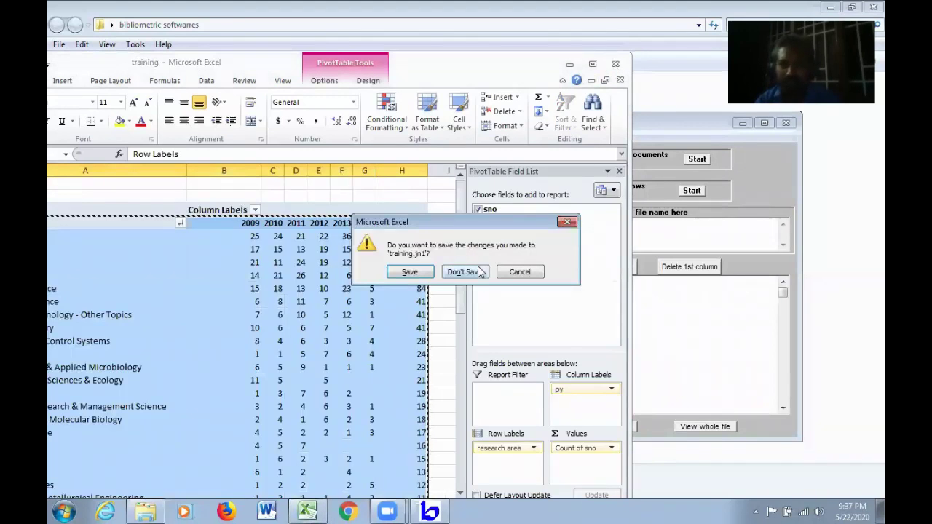
{"action": "left_click", "coordinate": [480, 271]}
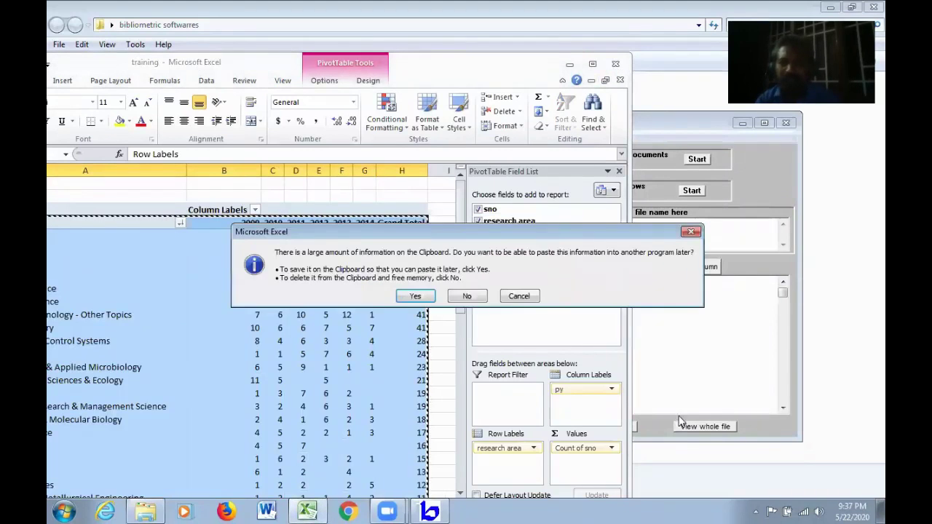
{"action": "left_click", "coordinate": [475, 297]}
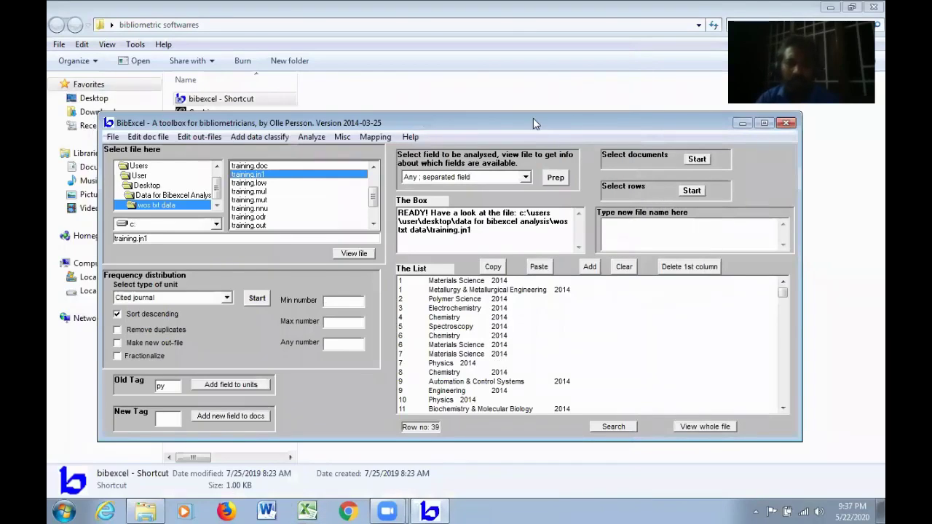
Step: Prepare the author field (tag au) of training.doc as an any-semicolon-separated field, overwriting the existing training.out
{"action": "left_click_drag", "start_coordinate": [533, 117], "coordinate": [501, 48]}
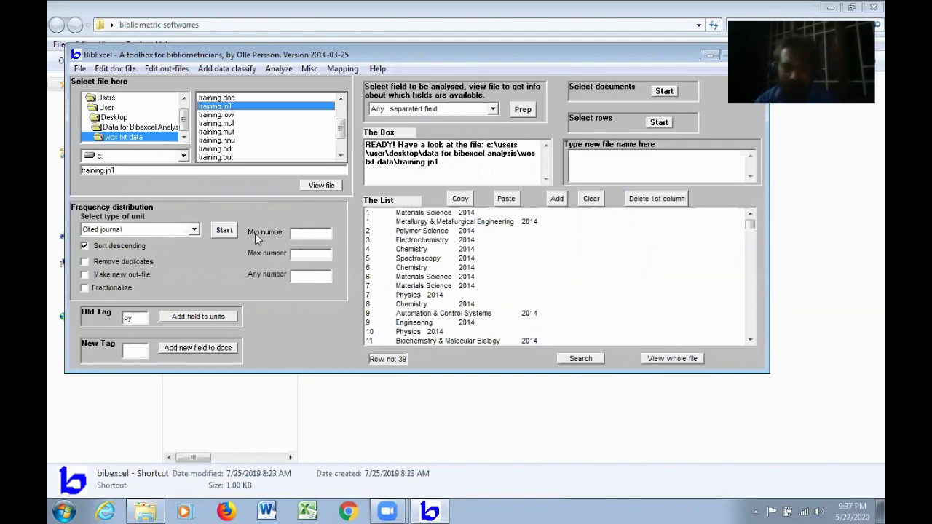
{"action": "left_click", "coordinate": [217, 99]}
{"action": "left_click", "coordinate": [321, 185]}
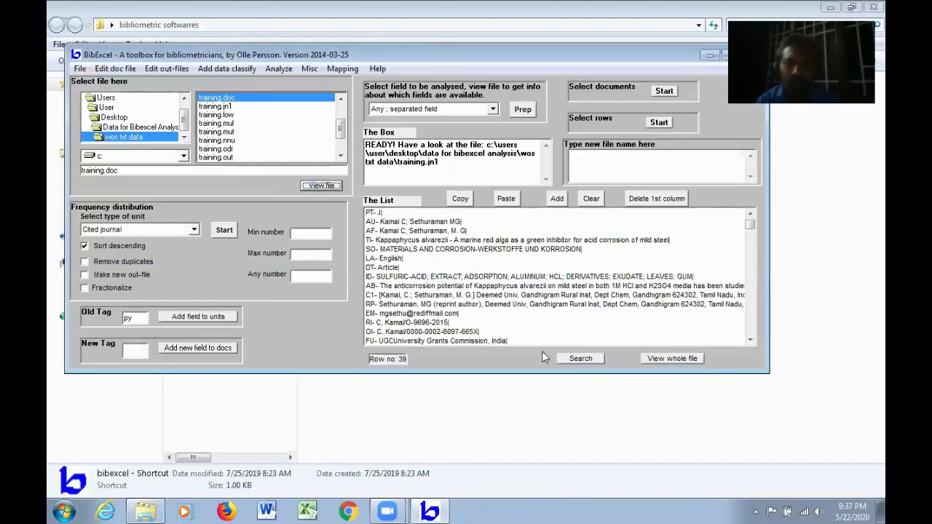
{"action": "left_click_drag", "start_coordinate": [146, 318], "coordinate": [124, 319]}
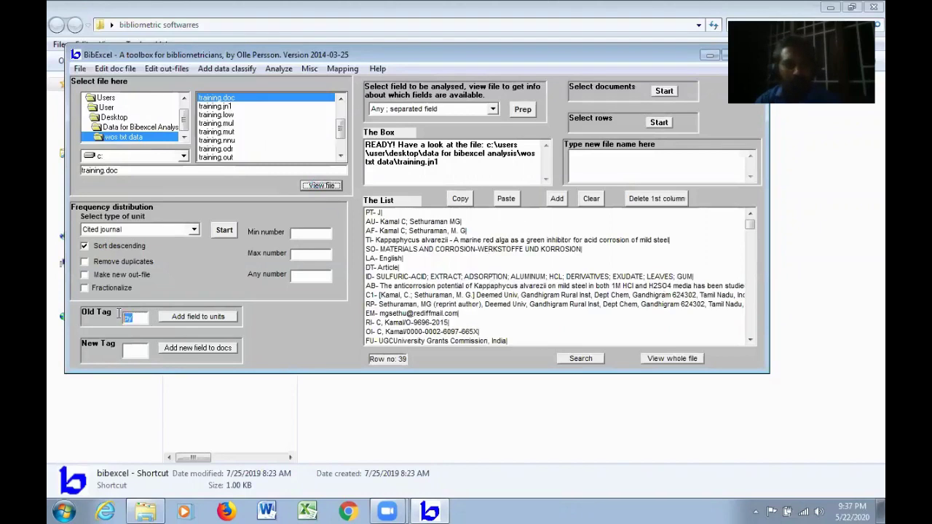
{"action": "type", "text": "au"}
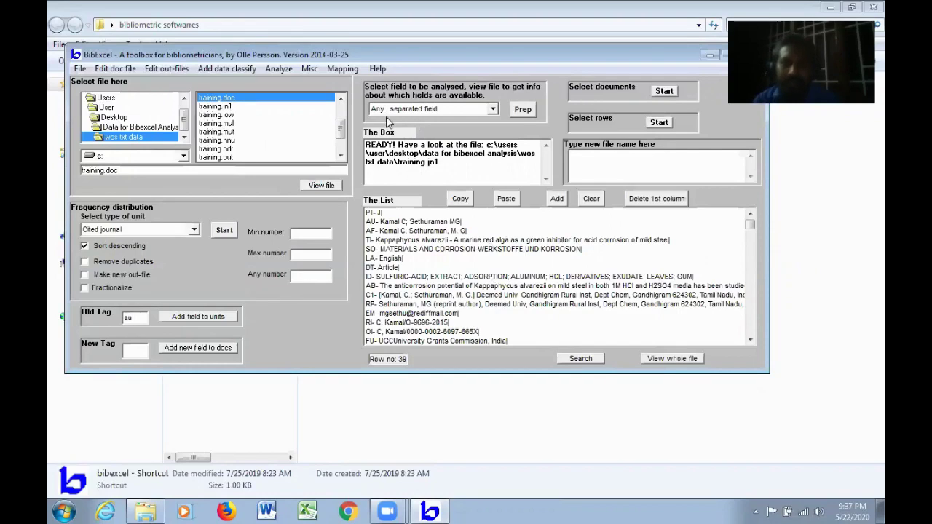
{"action": "left_click", "coordinate": [522, 112]}
{"action": "left_click", "coordinate": [532, 325]}
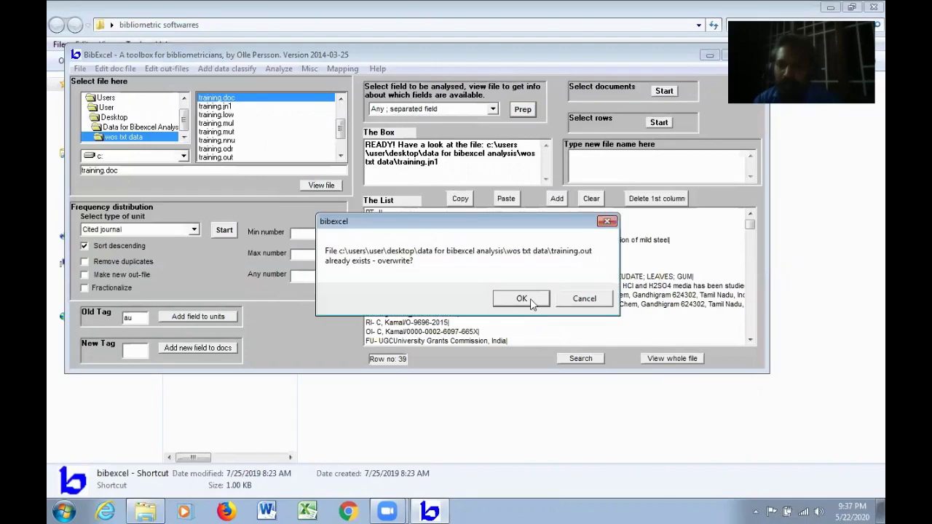
{"action": "left_click", "coordinate": [532, 298]}
{"action": "left_click", "coordinate": [506, 297]}
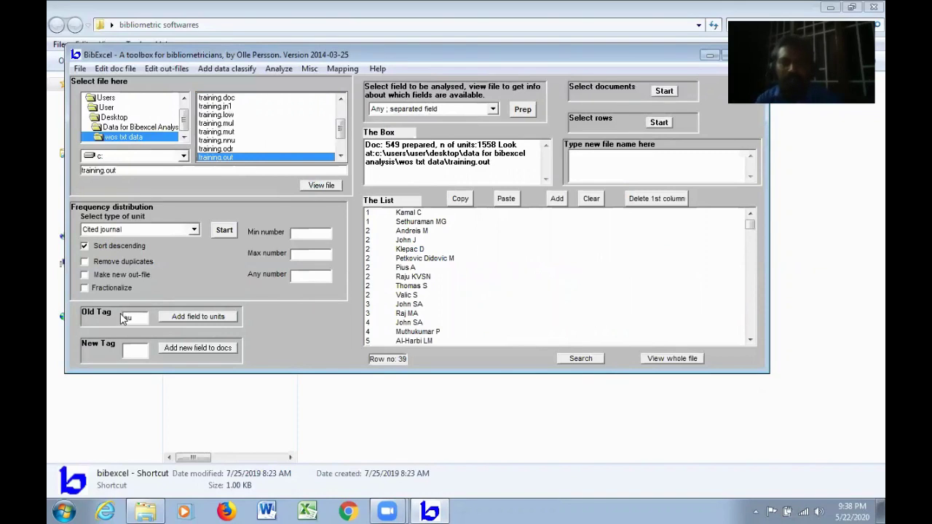
Step: Add the times-cited field (tag tc) to the author units with a tab delimiter, overwriting training.jn1
{"action": "left_click_drag", "start_coordinate": [138, 319], "coordinate": [120, 320]}
{"action": "type", "text": "tc"}
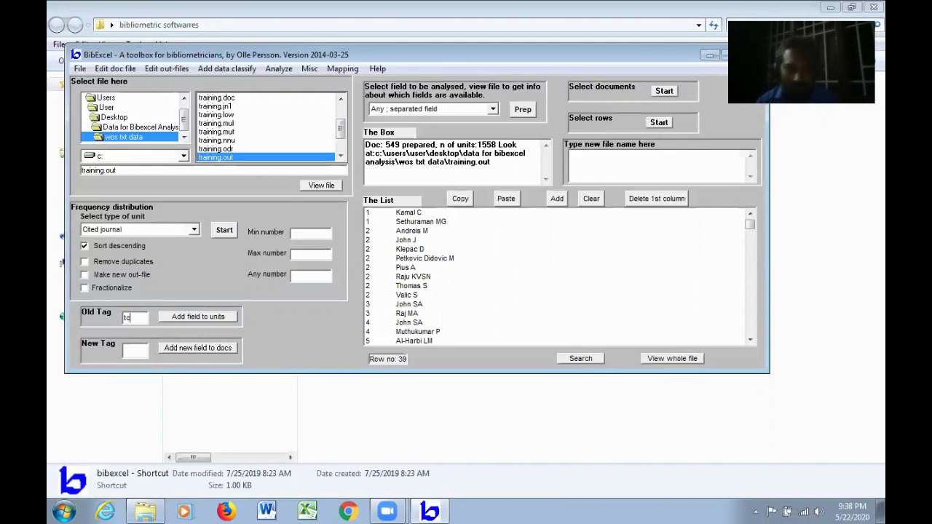
{"action": "left_click", "coordinate": [210, 321]}
{"action": "left_click", "coordinate": [523, 296]}
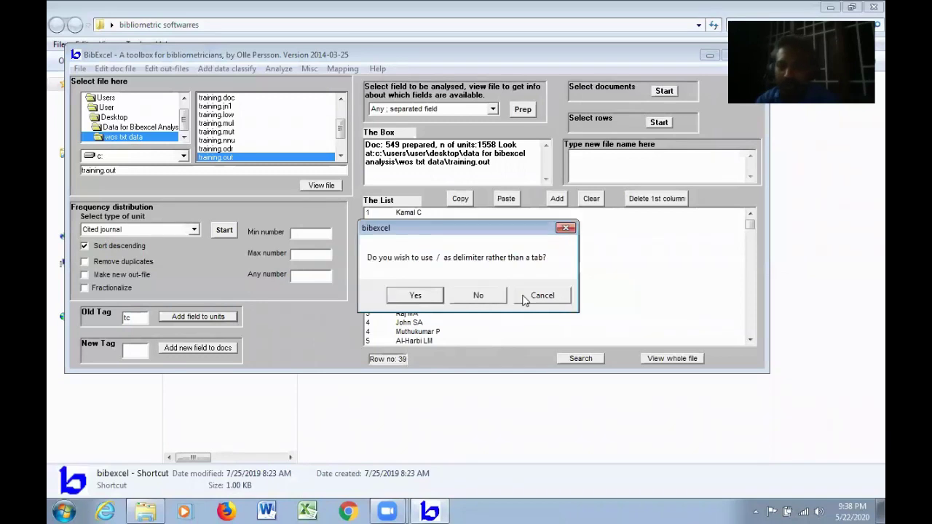
{"action": "left_click", "coordinate": [482, 296]}
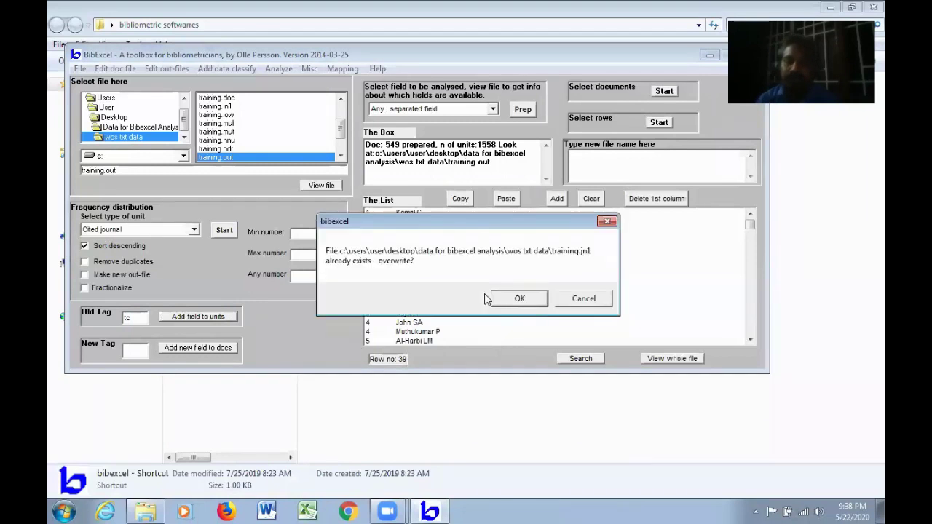
{"action": "left_click", "coordinate": [516, 300]}
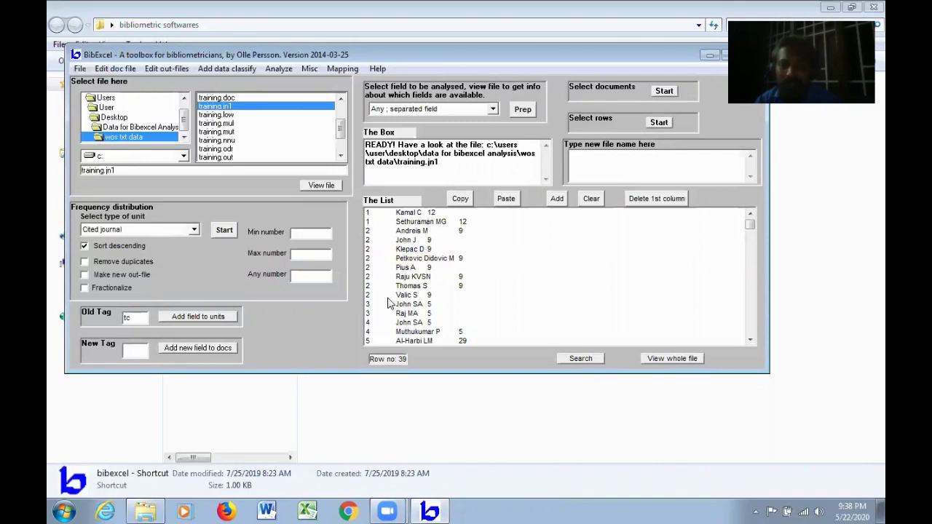
Step: Extract columns 2/3 of training.jn1 into a column file with the Select columns procedure
{"action": "scroll", "coordinate": [448, 330], "scroll_direction": "down", "scroll_amount": 1}
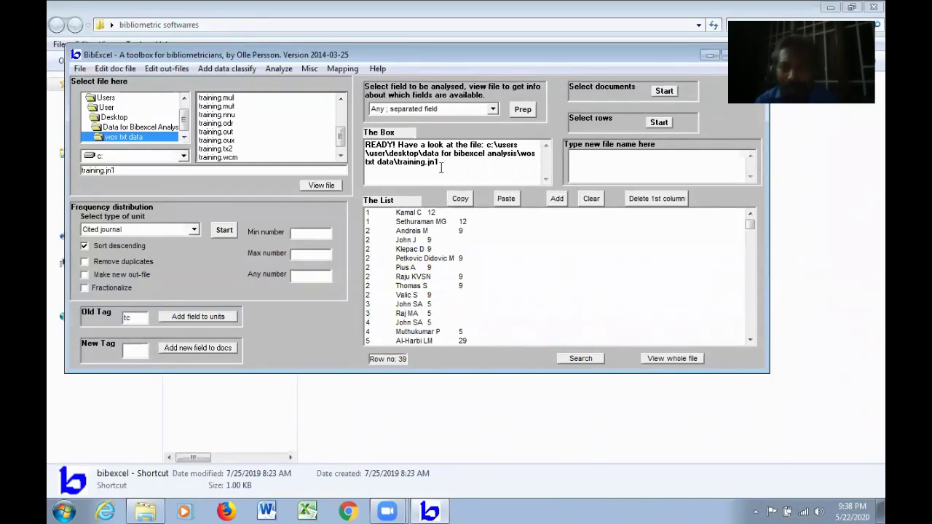
{"action": "left_click_drag", "start_coordinate": [441, 166], "coordinate": [366, 143]}
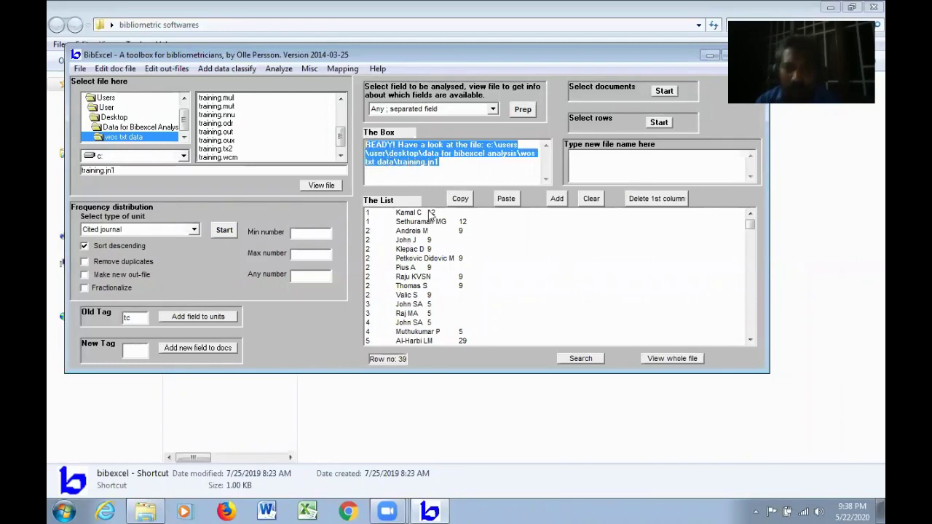
{"action": "type", "text": "2/3"}
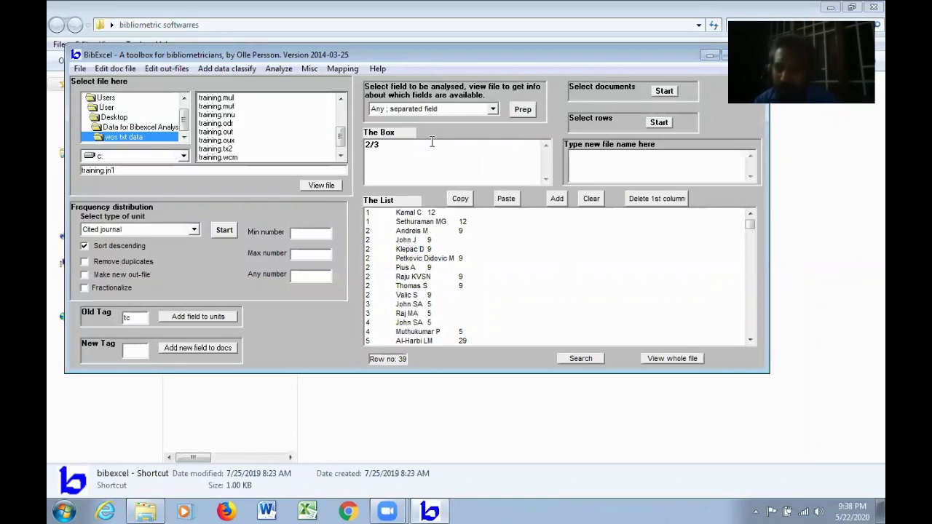
{"action": "left_click", "coordinate": [179, 69]}
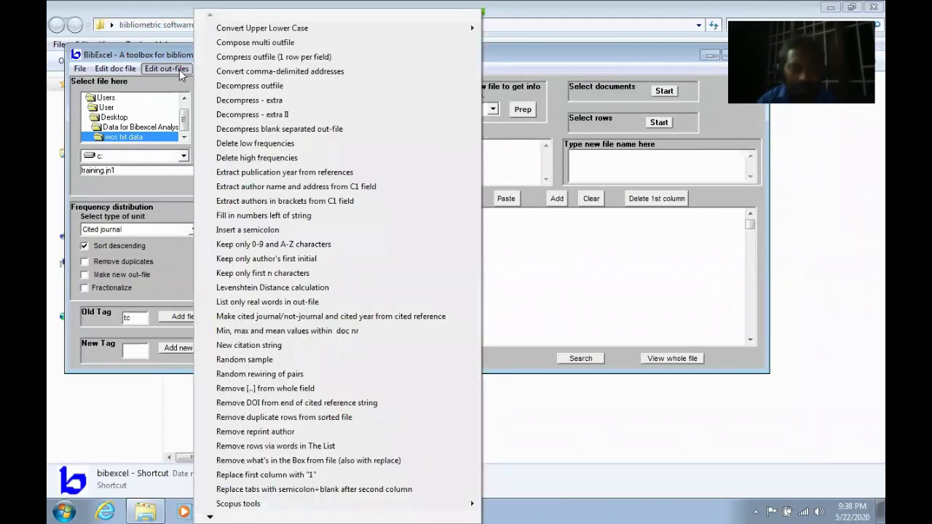
{"action": "scroll", "coordinate": [217, 510], "scroll_direction": "down", "scroll_amount": 3}
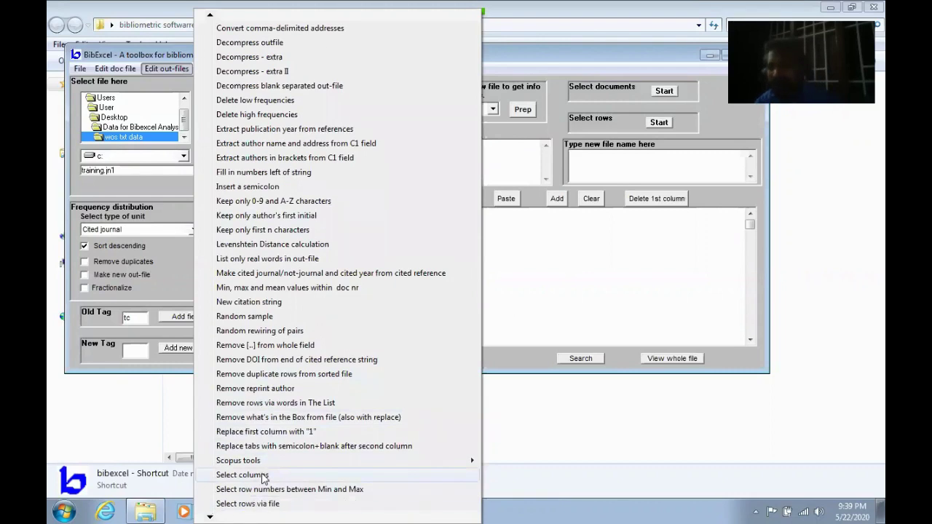
{"action": "left_click", "coordinate": [242, 475]}
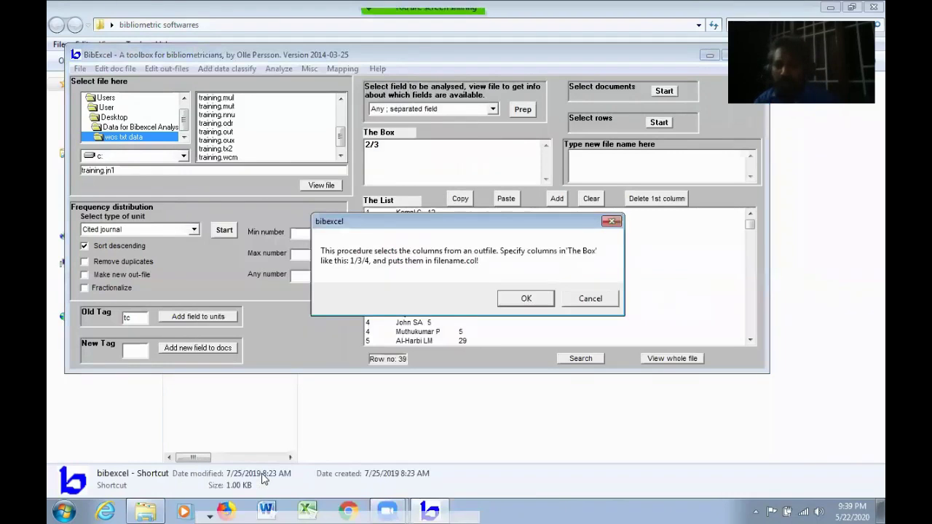
{"action": "left_click", "coordinate": [536, 302]}
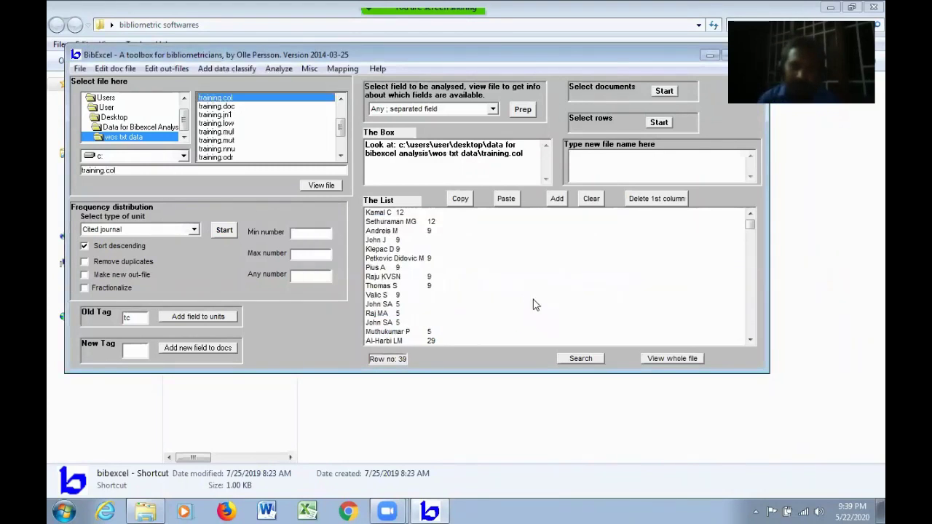
Step: Calculate the authors' h-index and citation sums from training.col
{"action": "left_click", "coordinate": [281, 71]}
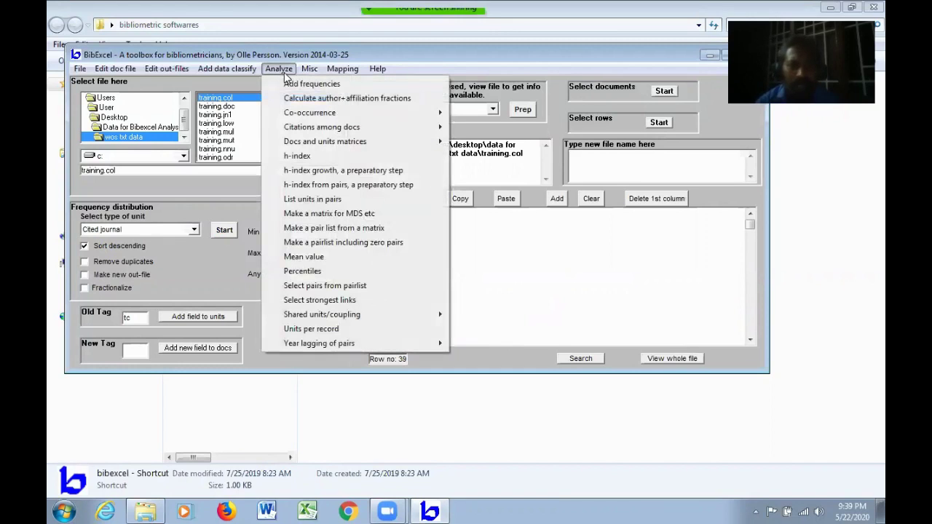
{"action": "left_click", "coordinate": [306, 157]}
{"action": "left_click", "coordinate": [545, 318]}
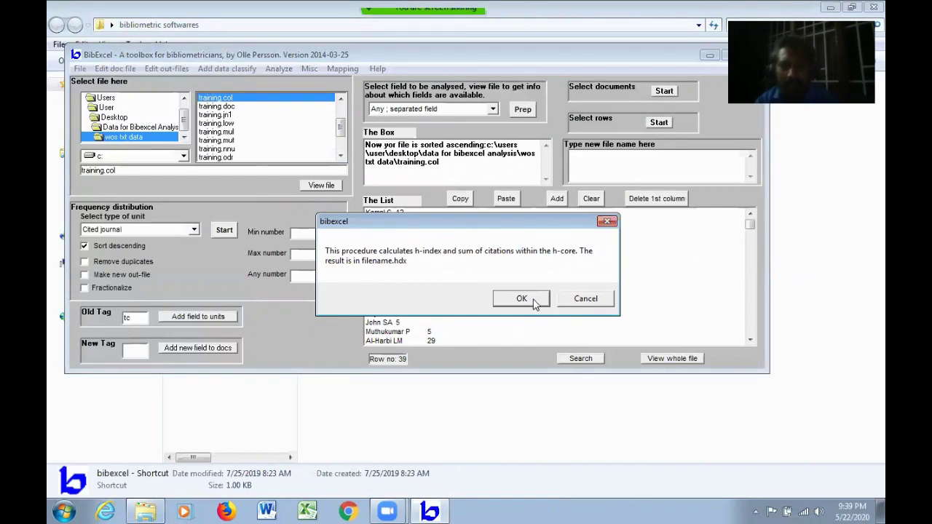
{"action": "left_click", "coordinate": [522, 299]}
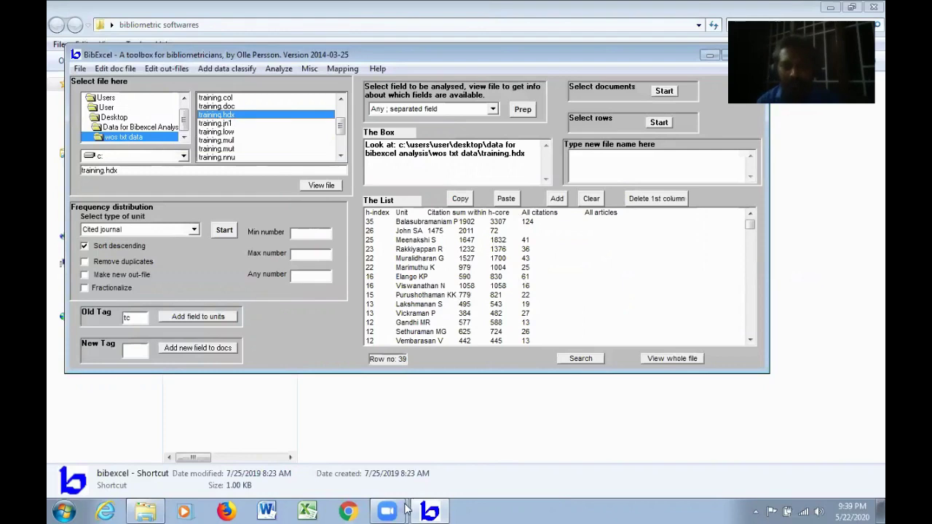
Step: Switch to Excel and browse to wos txt data inside the desktop folder Data for Bibexcel Analysis, showing All Files
{"action": "left_click", "coordinate": [309, 511]}
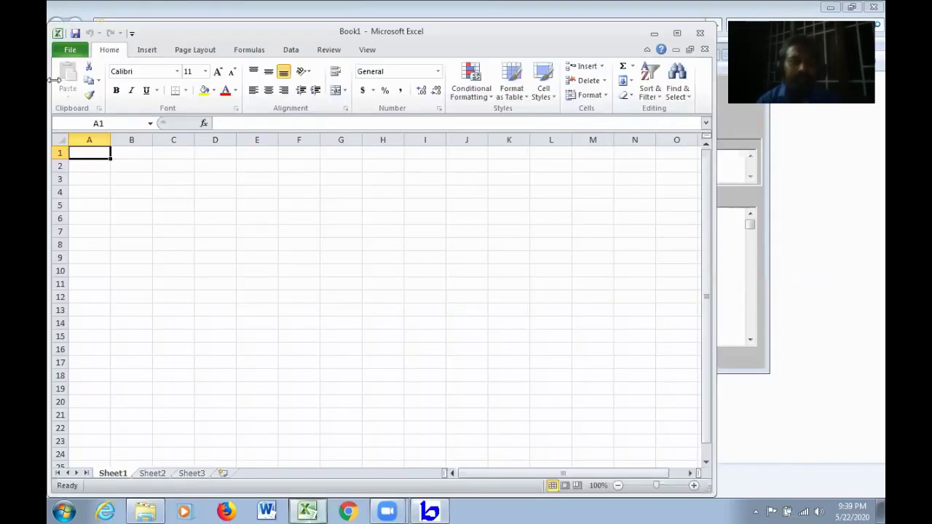
{"action": "left_click", "coordinate": [67, 54]}
{"action": "left_click", "coordinate": [95, 110]}
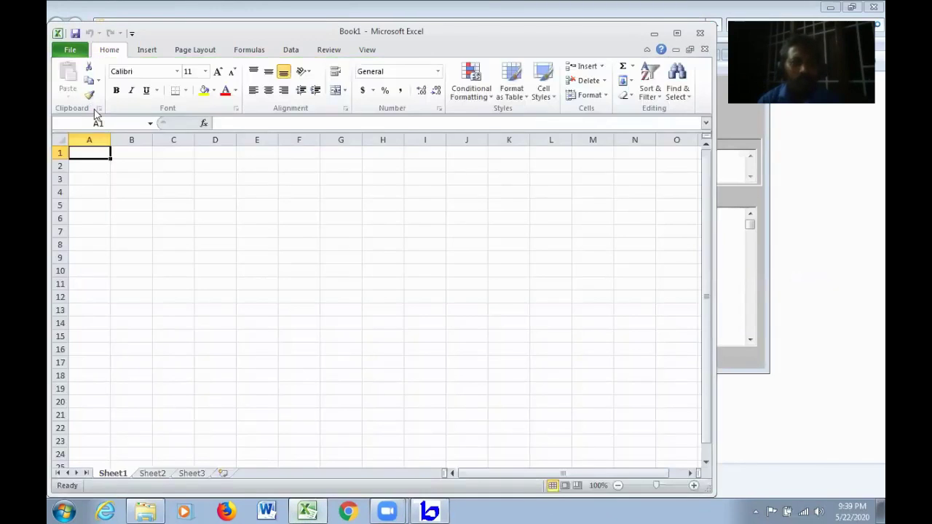
{"action": "left_click", "coordinate": [113, 139]}
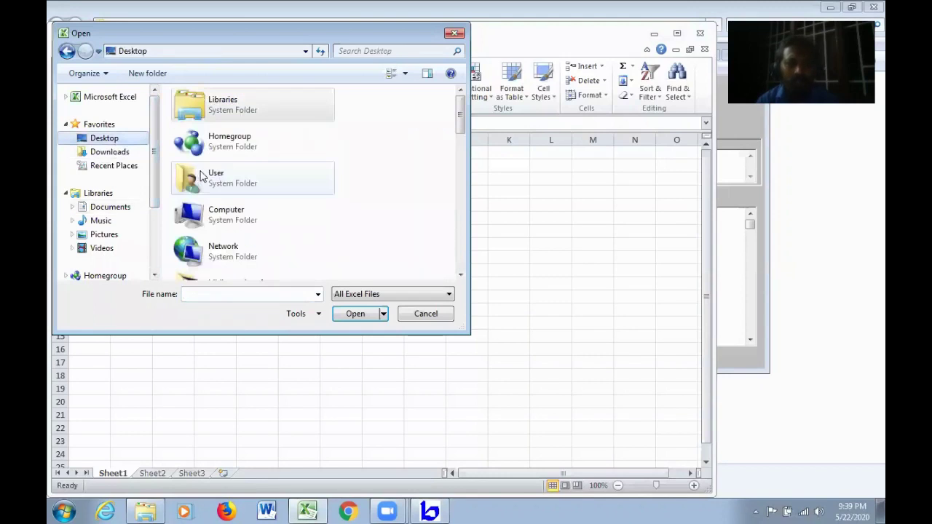
{"action": "scroll", "coordinate": [224, 176], "scroll_direction": "down", "scroll_amount": 5}
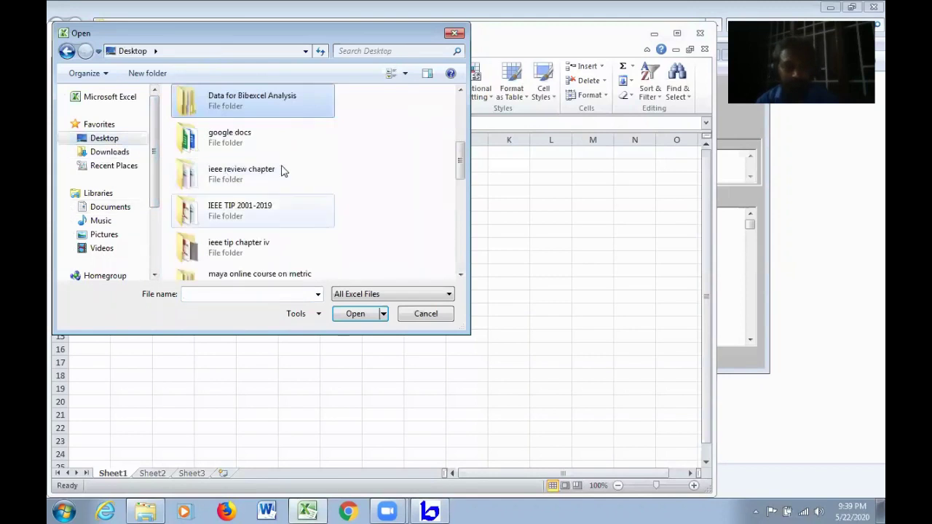
{"action": "double_click", "coordinate": [270, 108]}
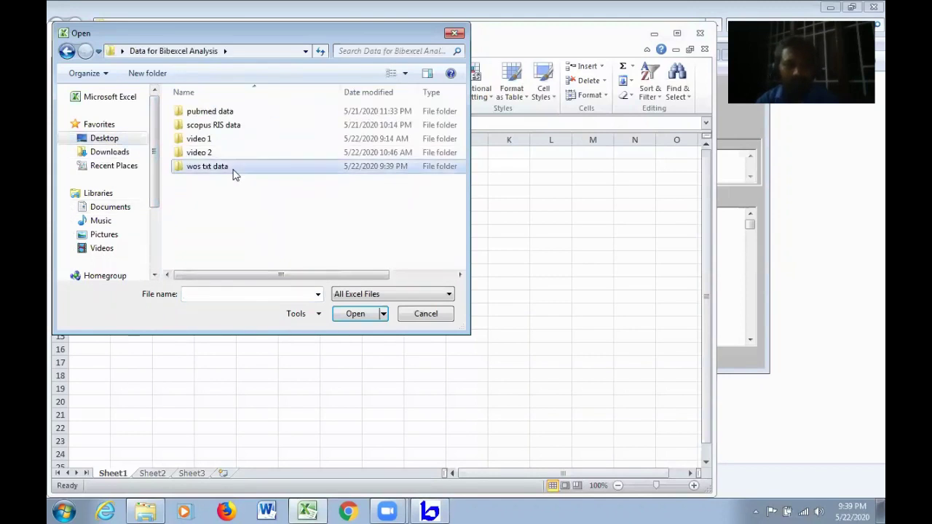
{"action": "double_click", "coordinate": [233, 173]}
{"action": "left_click", "coordinate": [446, 295]}
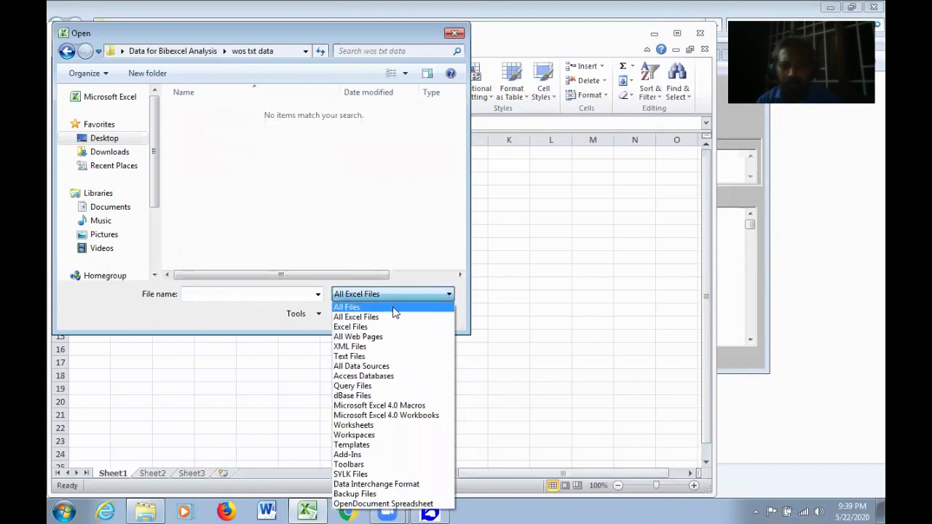
{"action": "left_click", "coordinate": [347, 308]}
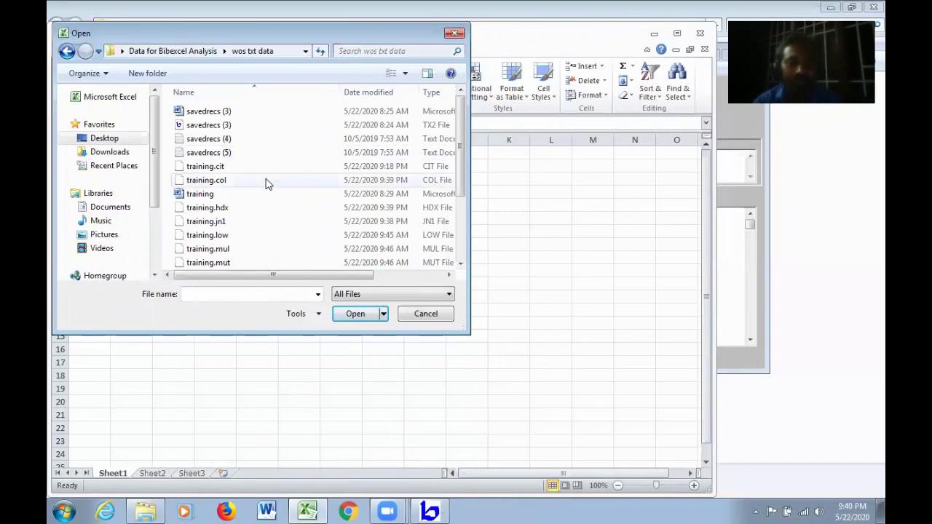
Step: Open training.hdx and import it as delimited text with the General column format
{"action": "left_click", "coordinate": [225, 210]}
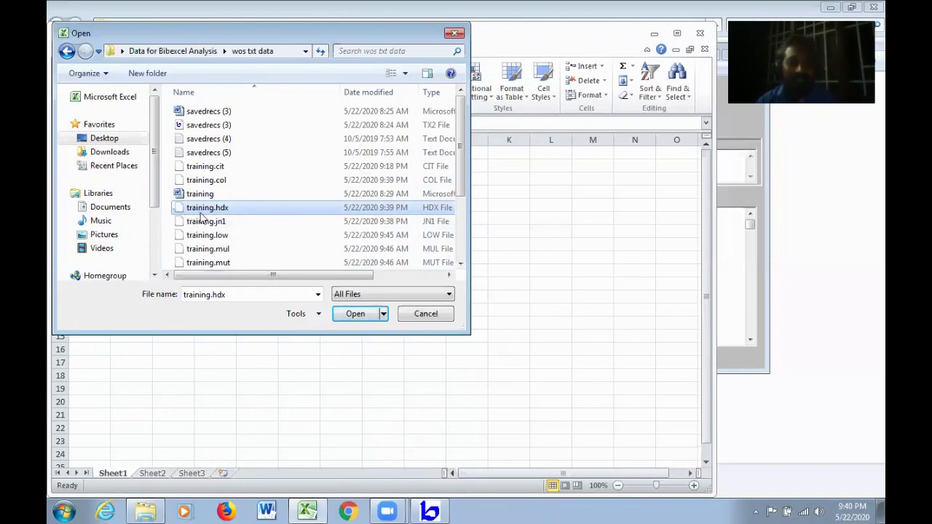
{"action": "left_click", "coordinate": [355, 314]}
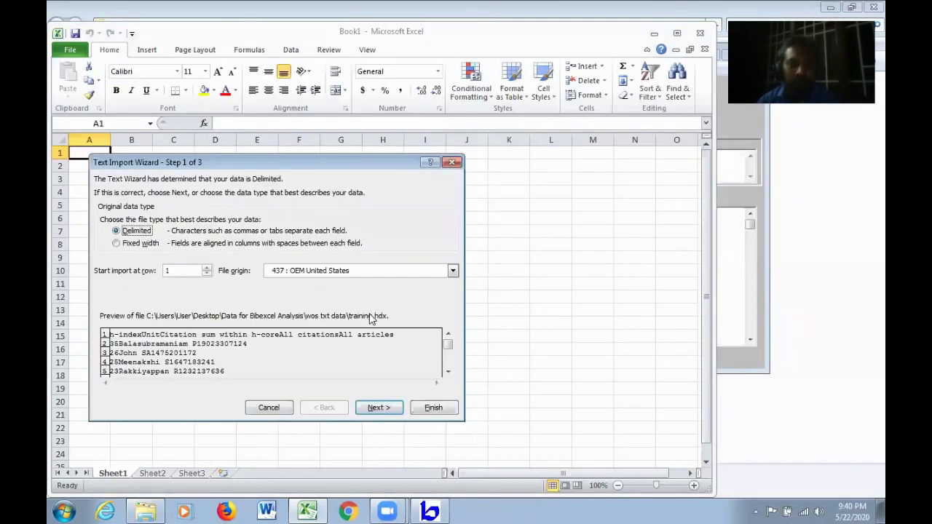
{"action": "left_click", "coordinate": [373, 408]}
{"action": "left_click", "coordinate": [379, 408]}
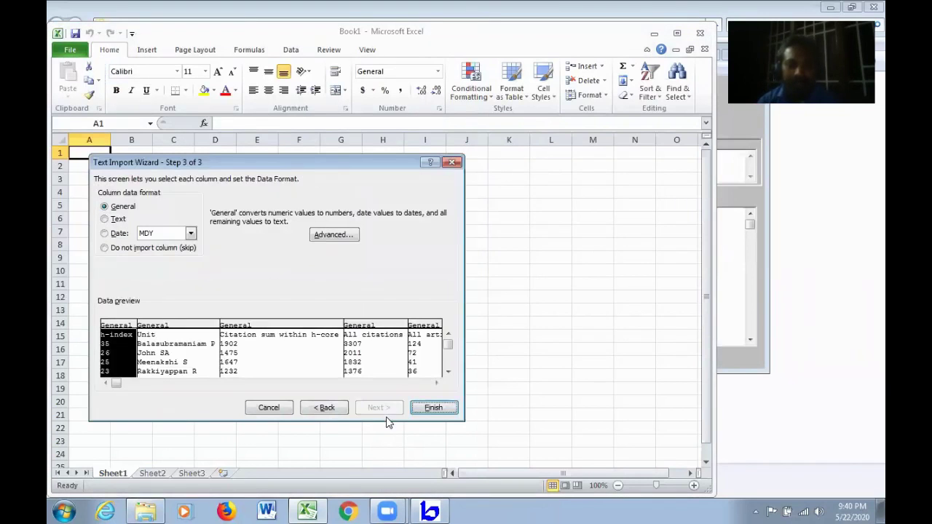
{"action": "left_click", "coordinate": [431, 408]}
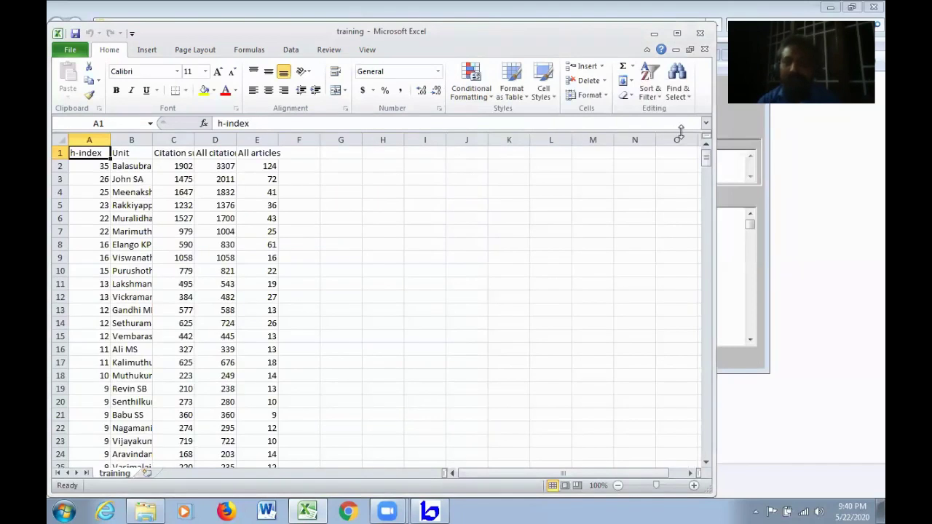
Step: Widen the Unit, Citation sum within h-core and All citations columns so their contents fit
{"action": "left_click_drag", "start_coordinate": [503, 39], "coordinate": [532, 38]}
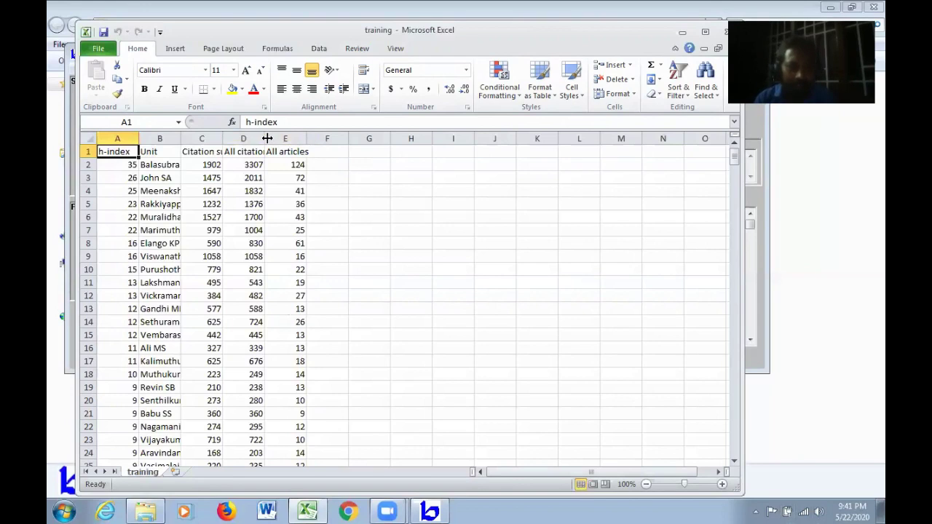
{"action": "left_click_drag", "start_coordinate": [267, 139], "coordinate": [322, 138]}
{"action": "left_click_drag", "start_coordinate": [222, 138], "coordinate": [298, 139]}
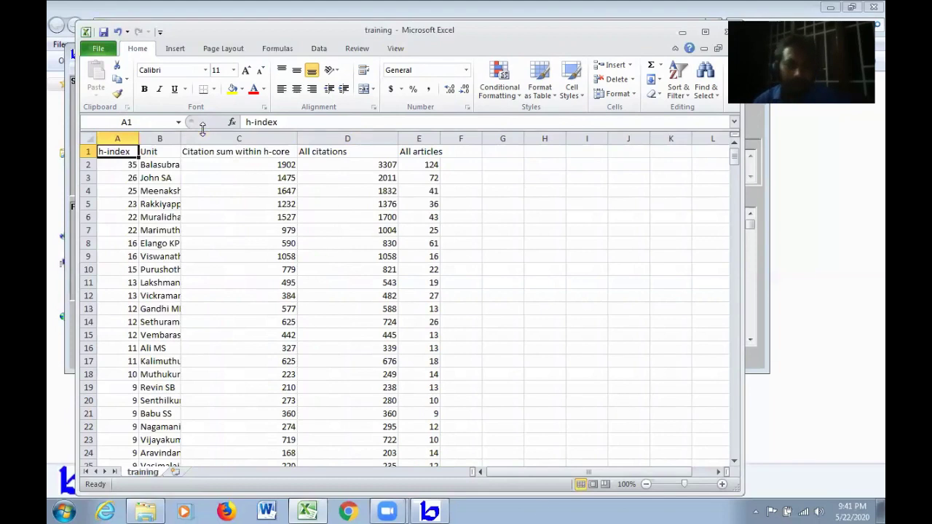
{"action": "left_click_drag", "start_coordinate": [181, 138], "coordinate": [246, 138]}
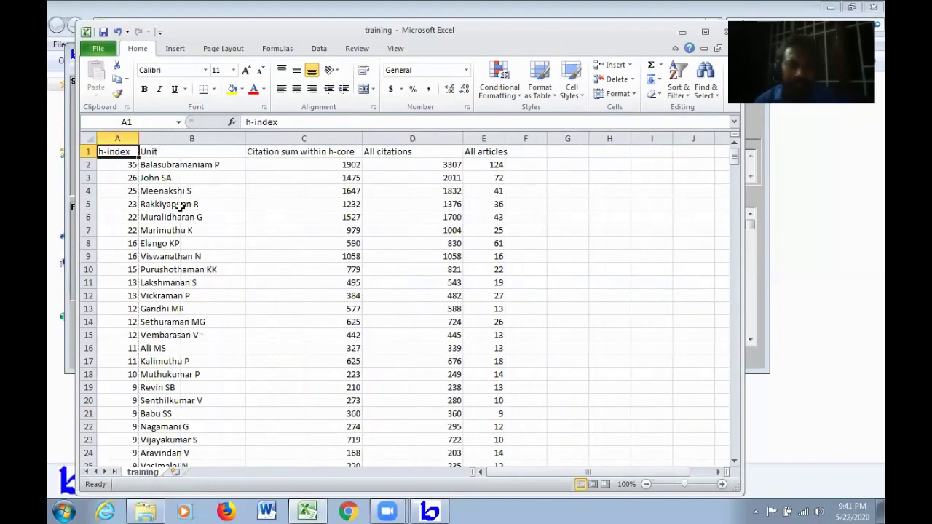
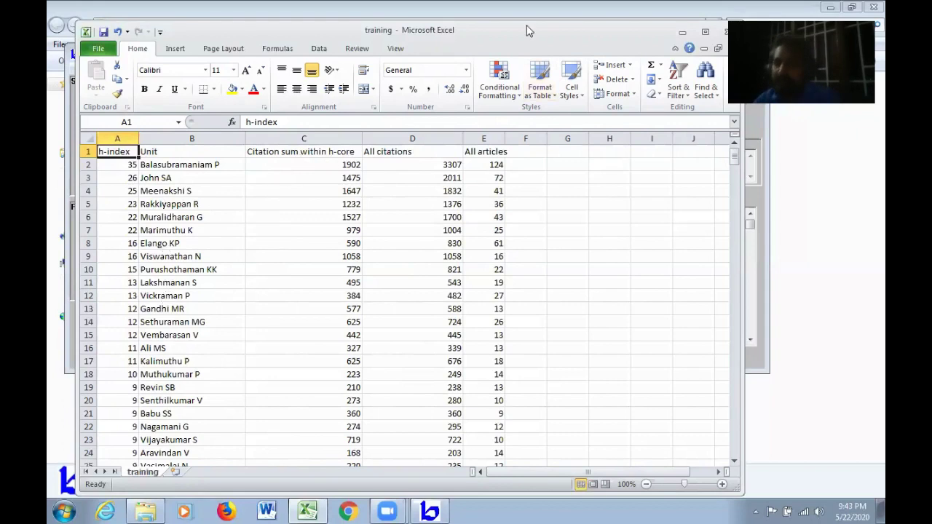
Step: Close the training workbook without saving its changes
{"action": "left_click_drag", "start_coordinate": [529, 31], "coordinate": [318, 59]}
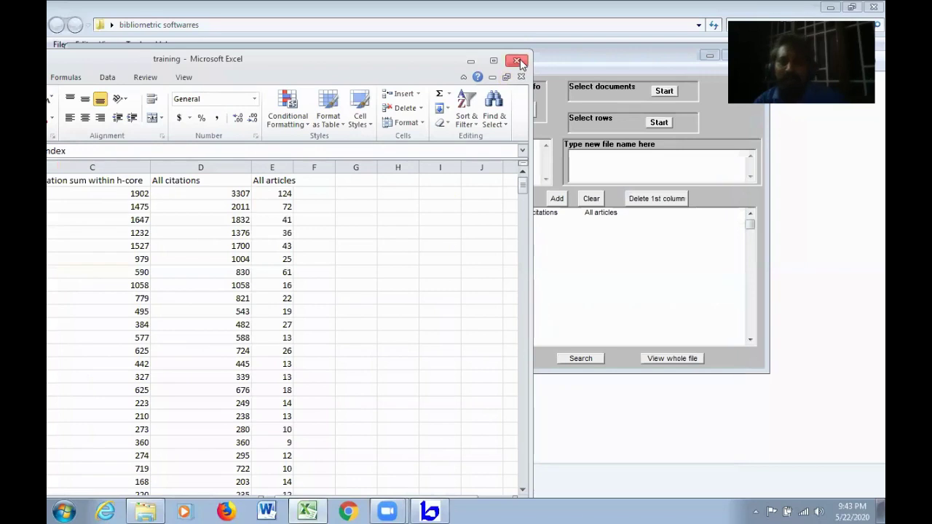
{"action": "left_click", "coordinate": [518, 61]}
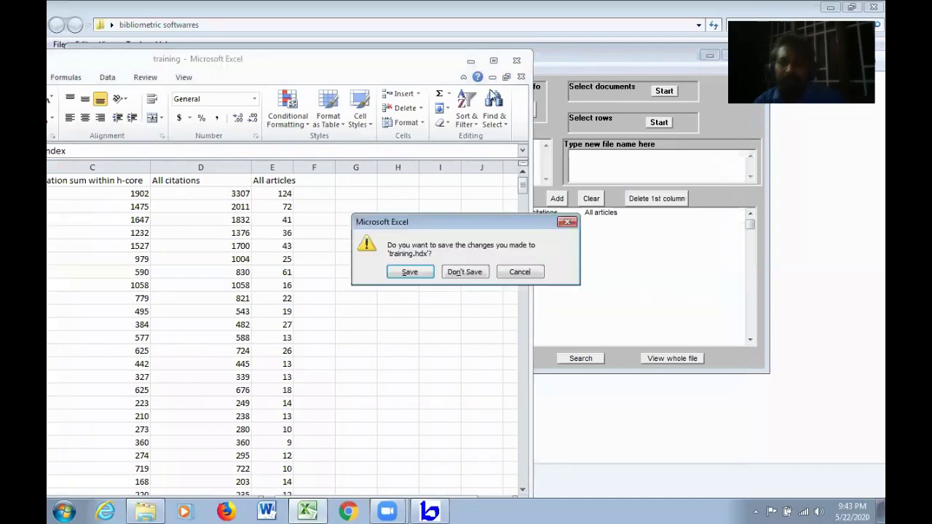
{"action": "left_click", "coordinate": [481, 273]}
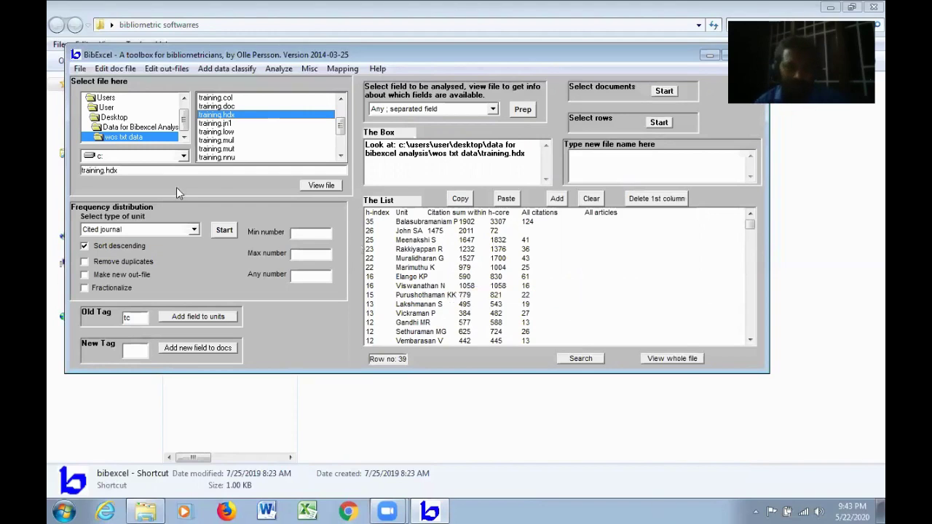
Step: Extract the py field of training.doc as Whole field intact into an out-file, taking the publication year from the JN field
{"action": "left_click", "coordinate": [227, 108]}
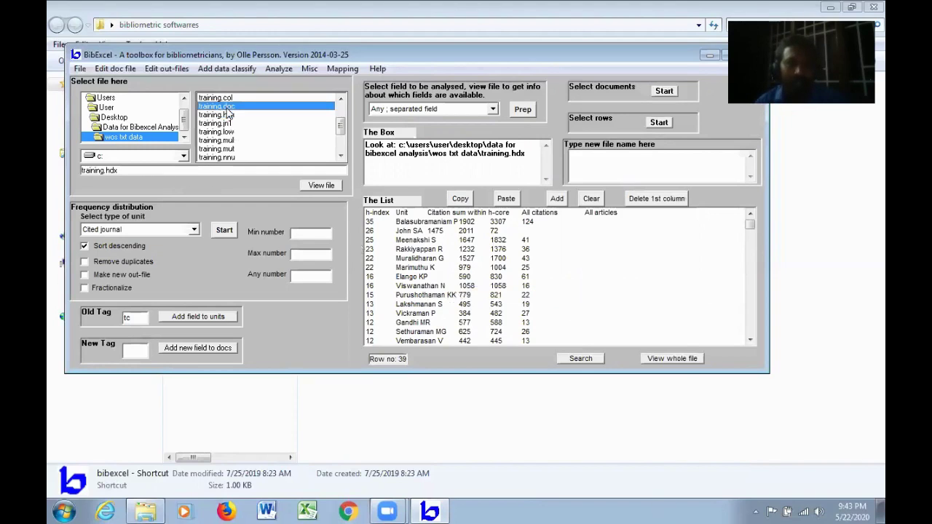
{"action": "left_click", "coordinate": [330, 187]}
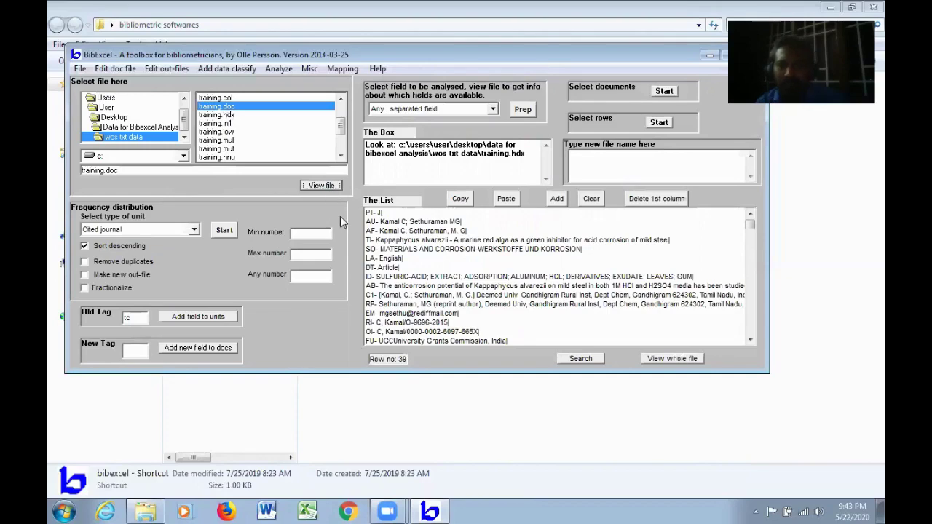
{"action": "left_click_drag", "start_coordinate": [140, 318], "coordinate": [117, 321]}
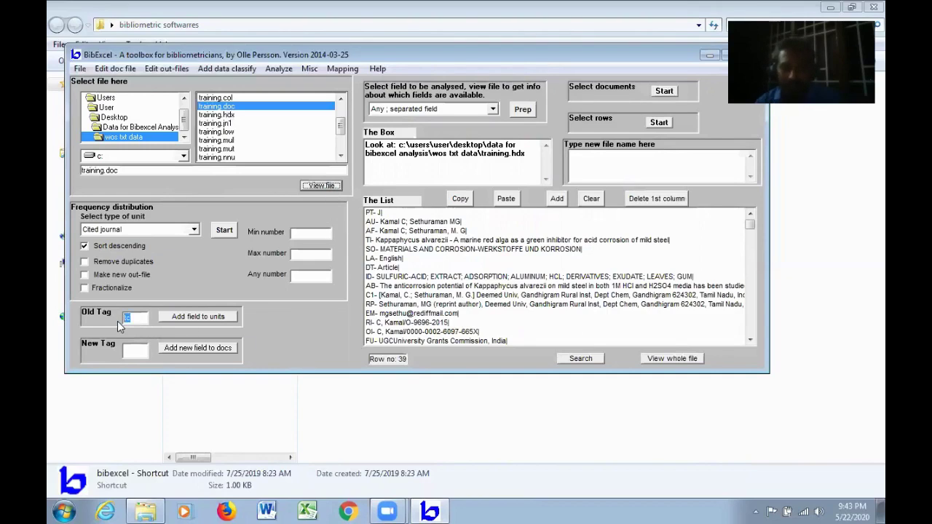
{"action": "type", "text": "py"}
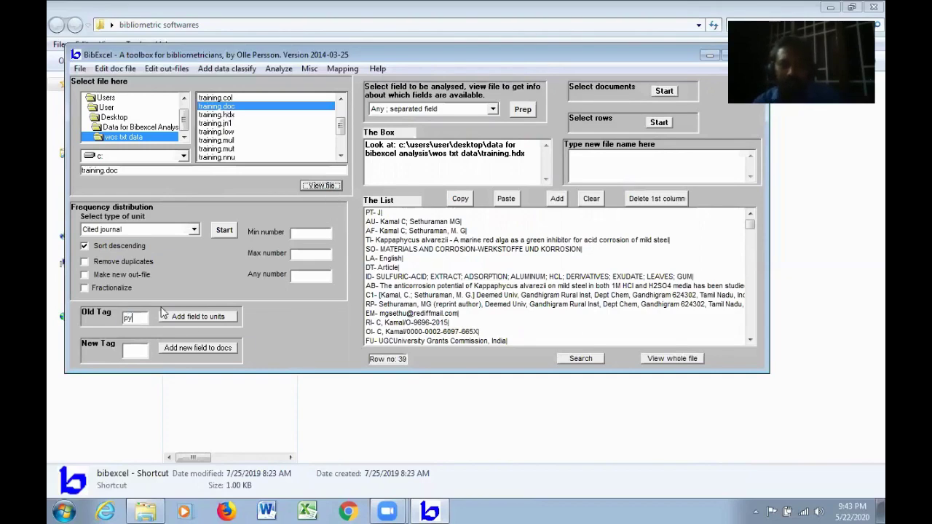
{"action": "left_click", "coordinate": [493, 109]}
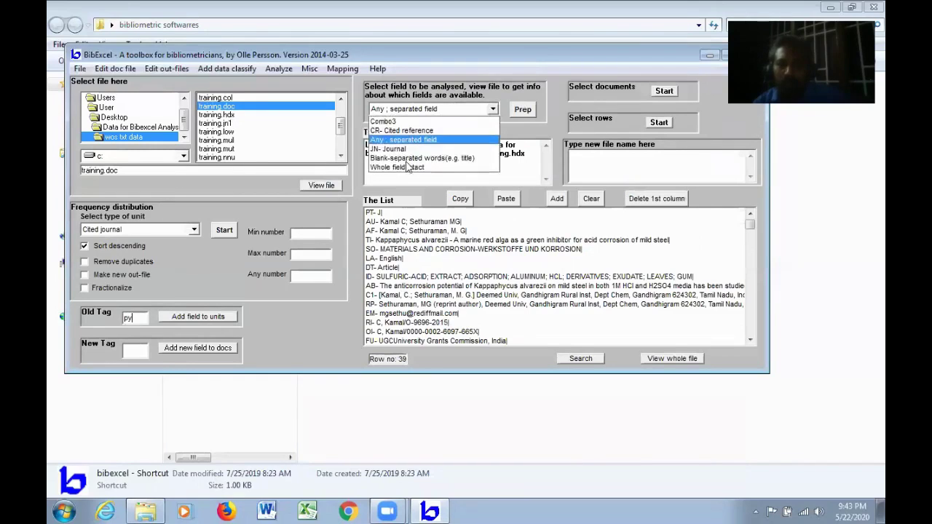
{"action": "left_click", "coordinate": [408, 167]}
{"action": "left_click", "coordinate": [529, 115]}
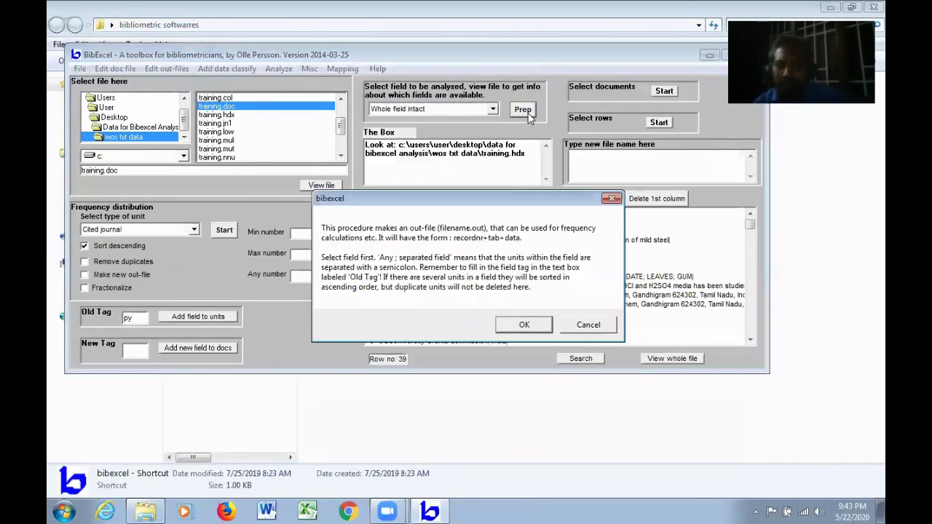
{"action": "left_click", "coordinate": [529, 321]}
{"action": "left_click", "coordinate": [521, 300]}
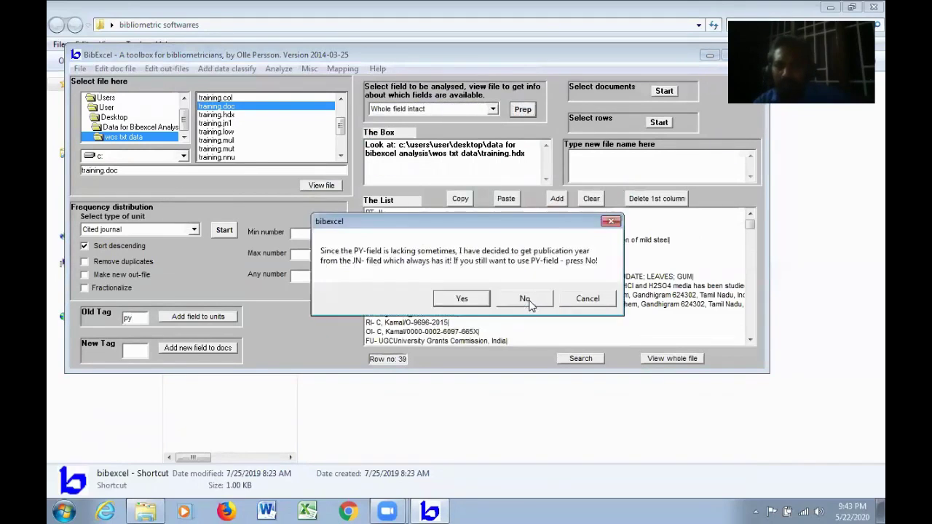
{"action": "left_click", "coordinate": [462, 300]}
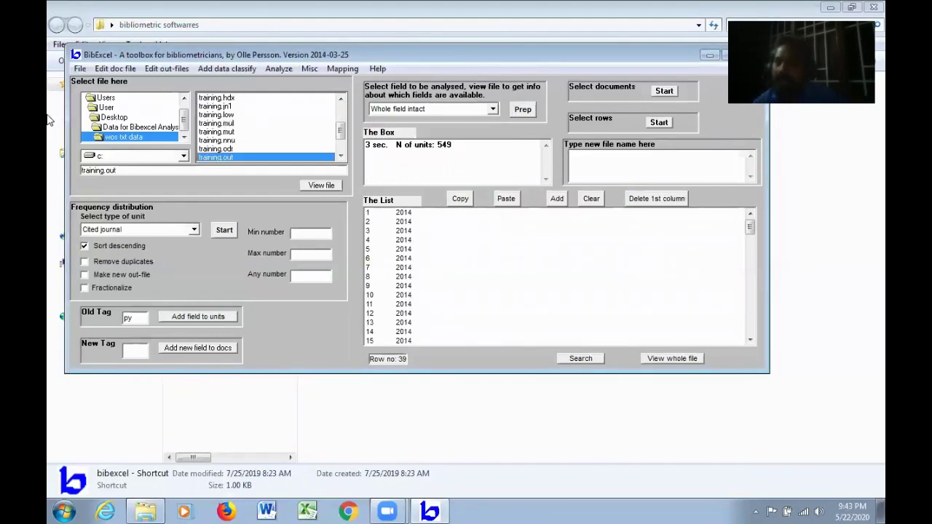
Step: Add the dt field to the units in training.out with a tab delimiter, overwriting training.jn1
{"action": "double_click", "coordinate": [136, 320]}
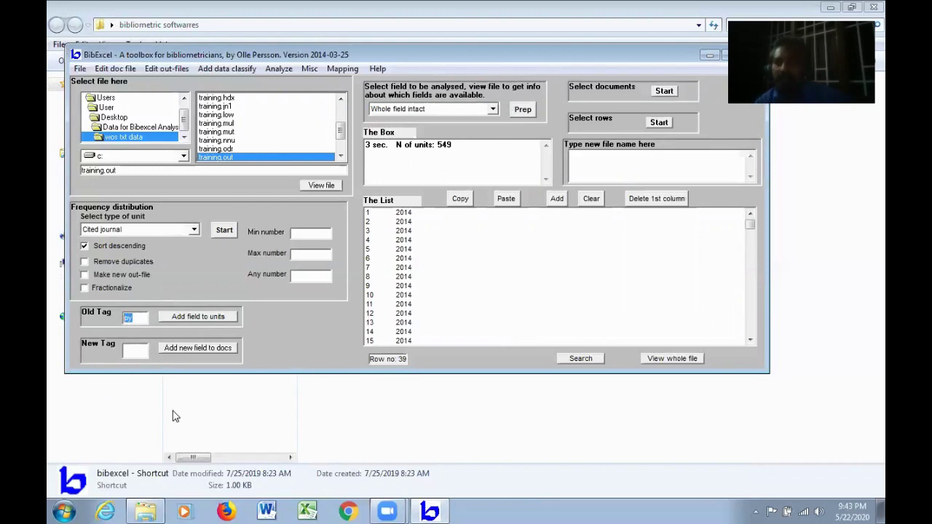
{"action": "type", "text": "dt"}
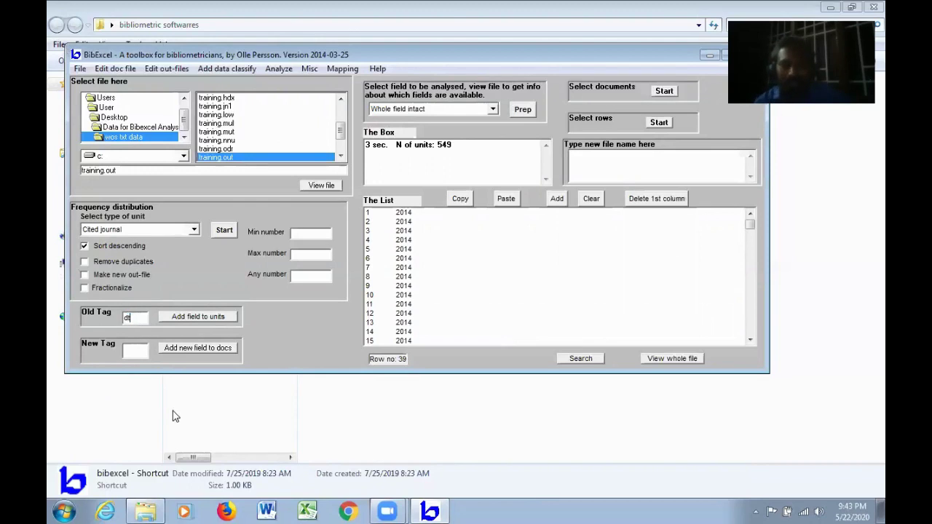
{"action": "left_click", "coordinate": [207, 317]}
{"action": "left_click", "coordinate": [541, 296]}
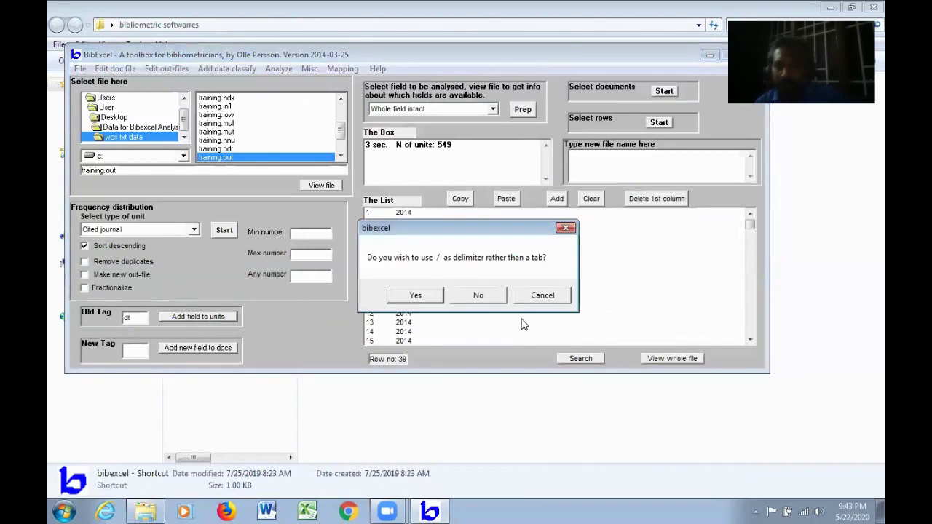
{"action": "left_click", "coordinate": [486, 299]}
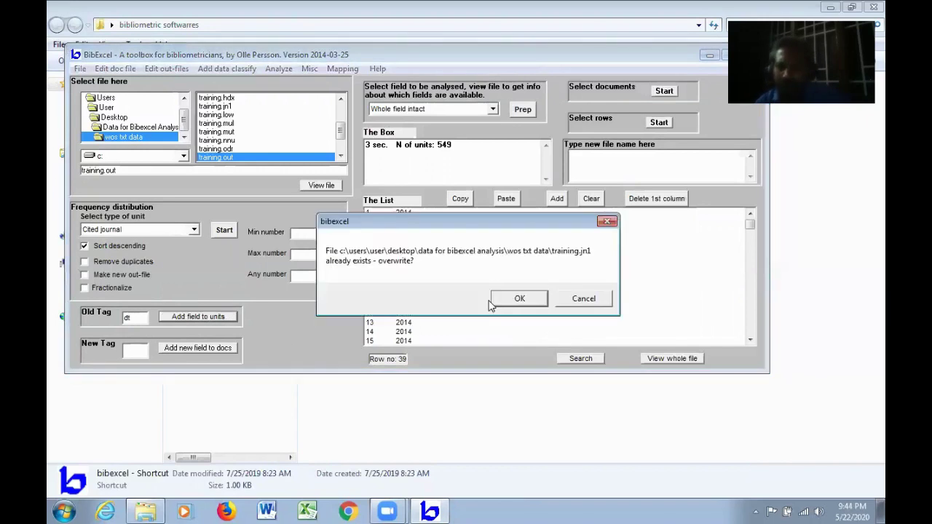
{"action": "left_click", "coordinate": [520, 299]}
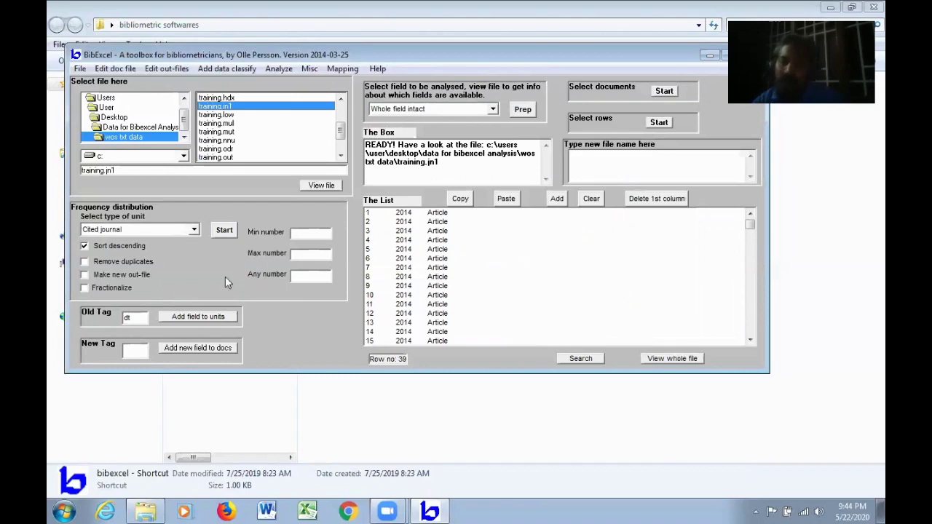
Step: Add the tc field to the units in training.jn1 with a tab delimiter
{"action": "double_click", "coordinate": [119, 318]}
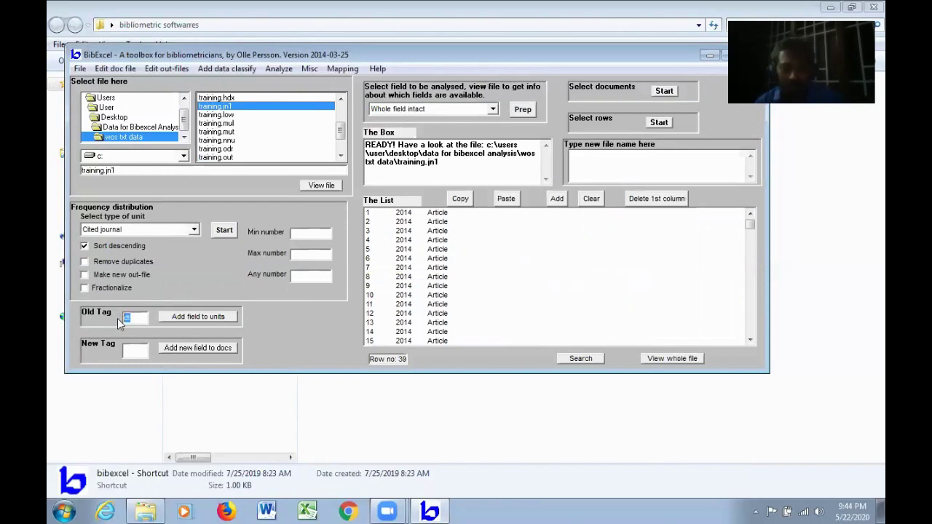
{"action": "type", "text": "tc"}
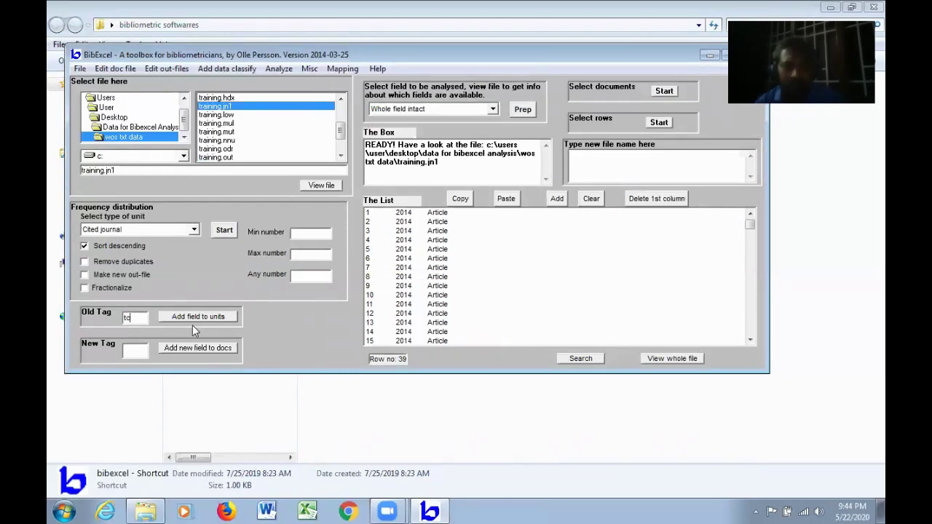
{"action": "left_click", "coordinate": [217, 316]}
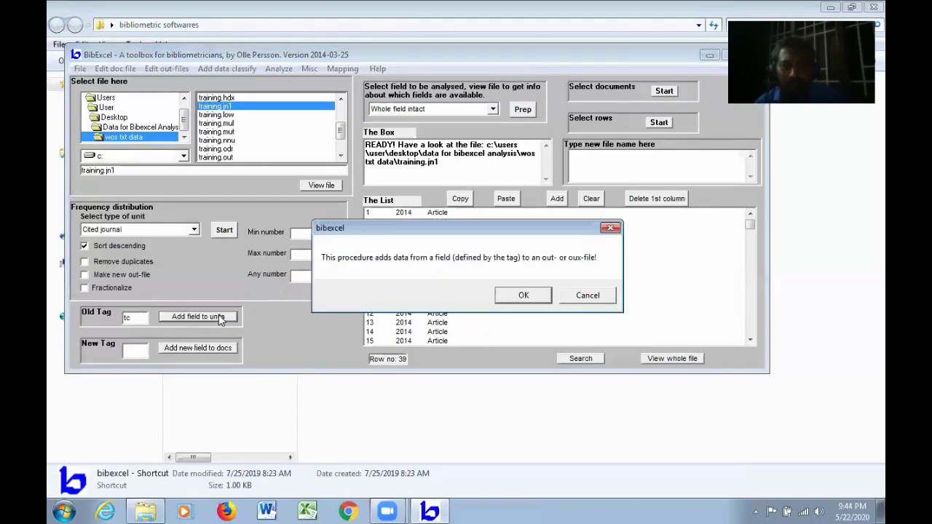
{"action": "left_click", "coordinate": [512, 299]}
{"action": "left_click", "coordinate": [483, 297]}
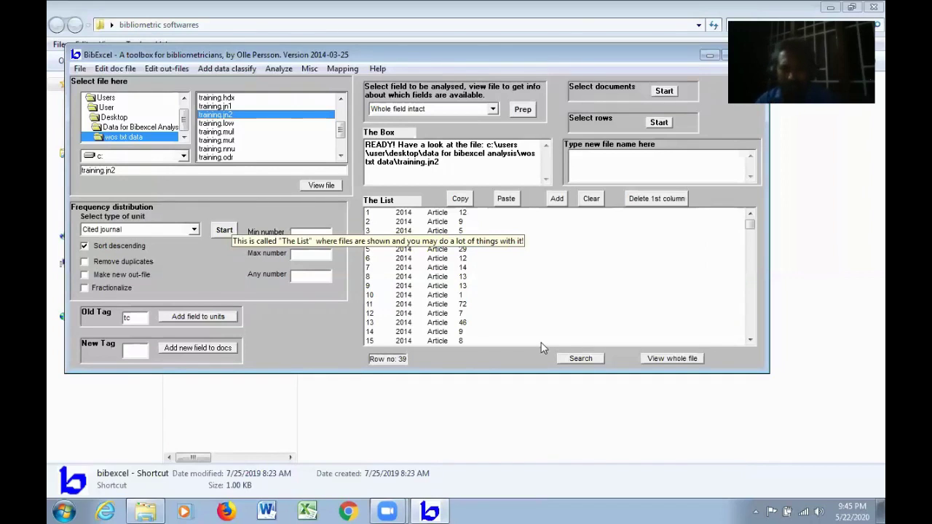
Step: Open the scopus RIS data folder inside Data for Bibexcel Analysis
{"action": "double_click", "coordinate": [153, 128]}
{"action": "left_click", "coordinate": [183, 137]}
{"action": "left_click", "coordinate": [184, 136]}
{"action": "left_click", "coordinate": [184, 137]}
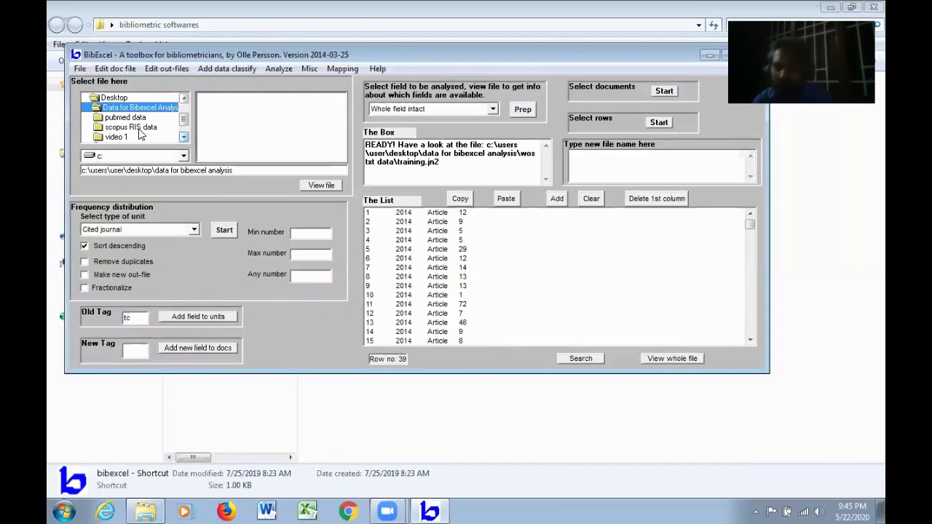
{"action": "double_click", "coordinate": [131, 129]}
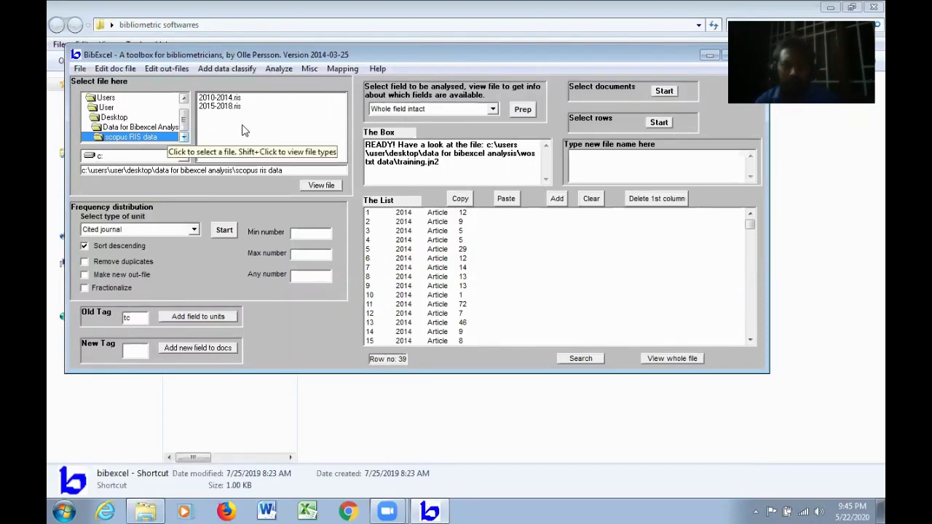
Step: Select 2010-2014.ris and 2015-2018.ris together and set the new file name to finalscoput.ris in the scopus RIS data folder
{"action": "left_click_drag", "start_coordinate": [228, 107], "coordinate": [223, 98]}
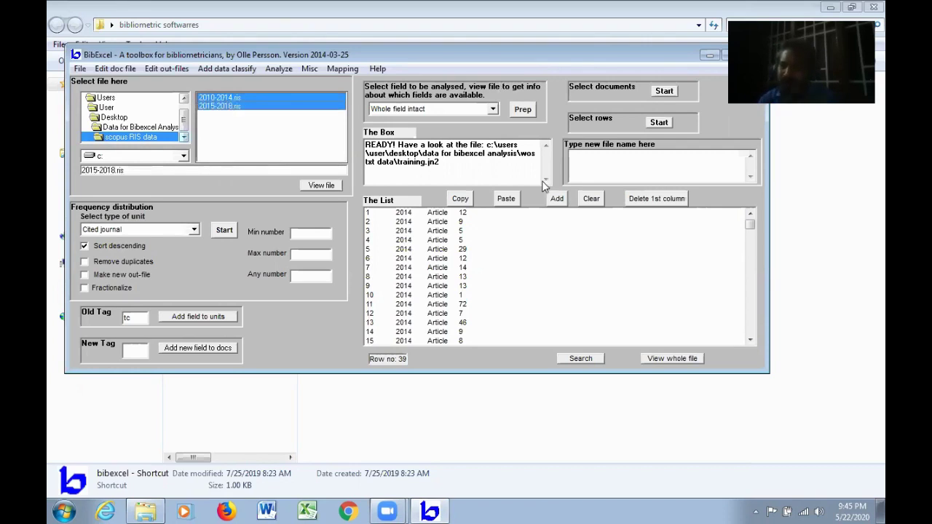
{"action": "left_click", "coordinate": [663, 165]}
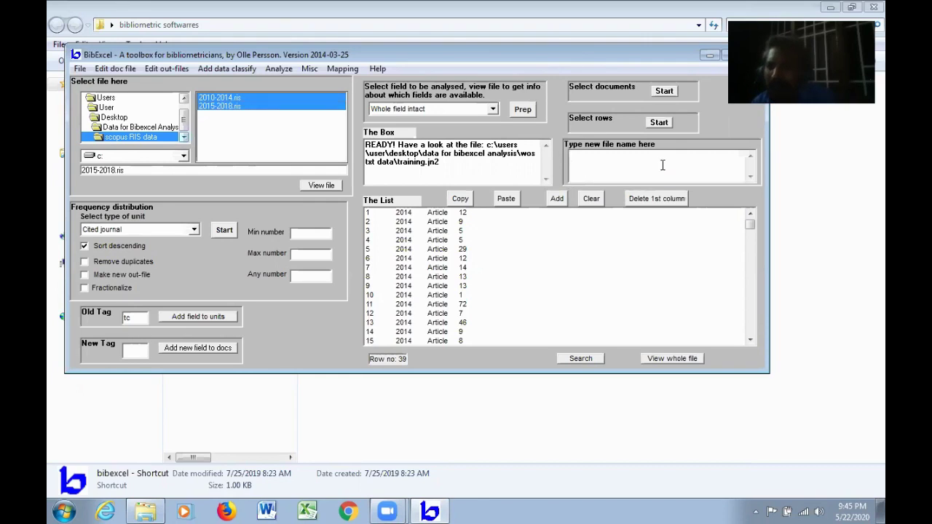
{"action": "double_click", "coordinate": [663, 165]}
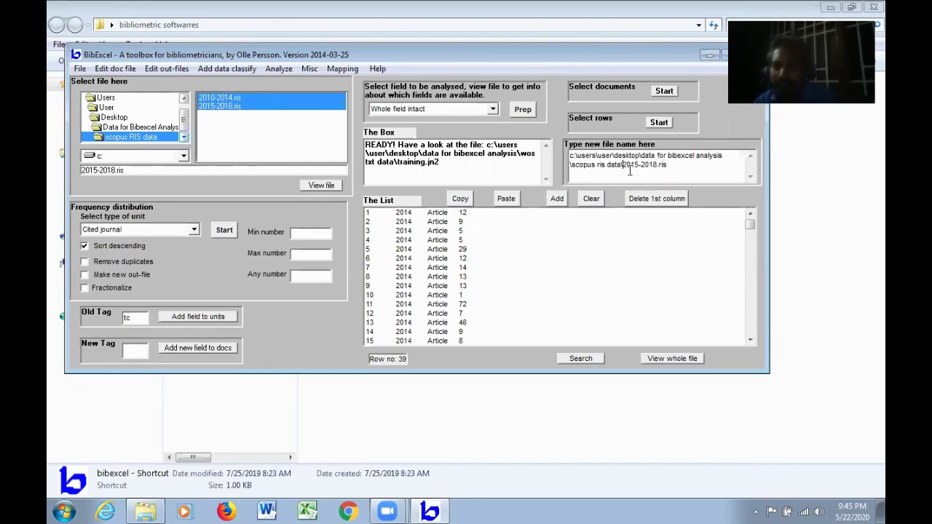
{"action": "type", "text": "finalscoput"}
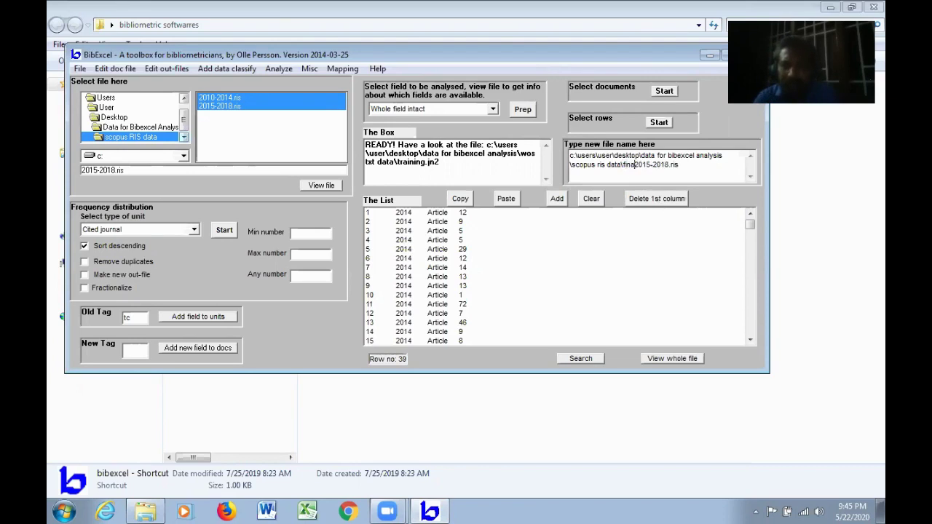
{"action": "key", "text": "Delete"}
{"action": "key", "text": "Delete"}
{"action": "key", "text": "Delete"}
{"action": "key", "text": "Delete"}
{"action": "key", "text": "Delete"}
{"action": "key", "text": "Delete"}
{"action": "key", "text": "Delete"}
{"action": "key", "text": "Delete"}
{"action": "key", "text": "Delete"}
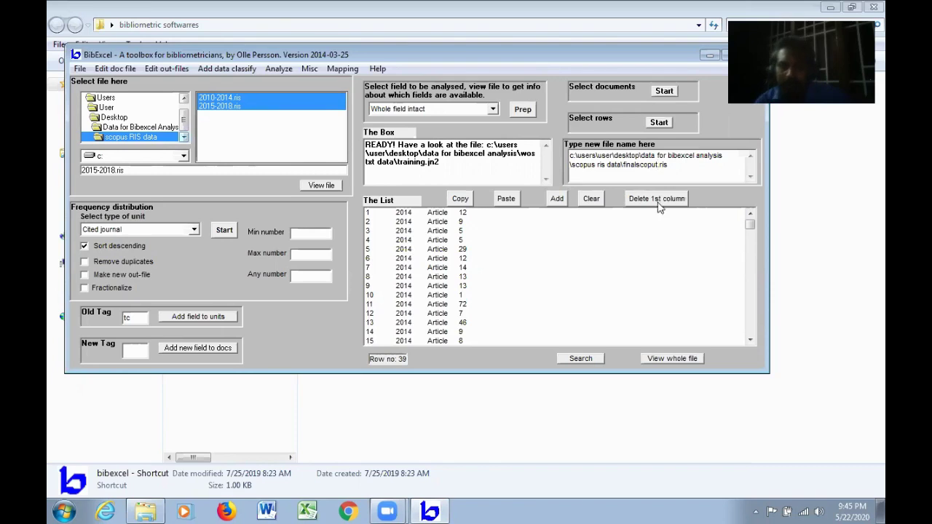
Step: Try to append all selected RIS files to finalscoput.ris and dismiss the K7TotalSecurity notification
{"action": "left_click", "coordinate": [114, 70]}
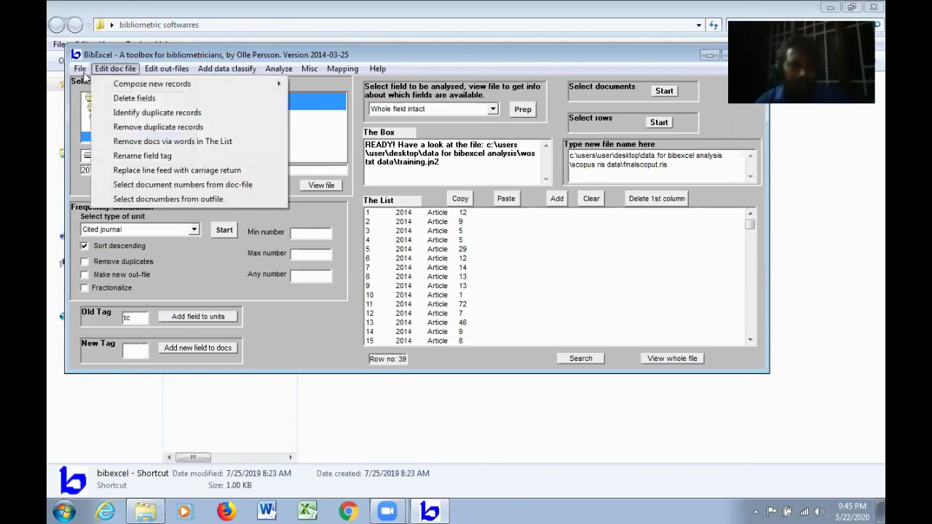
{"action": "left_click", "coordinate": [80, 68]}
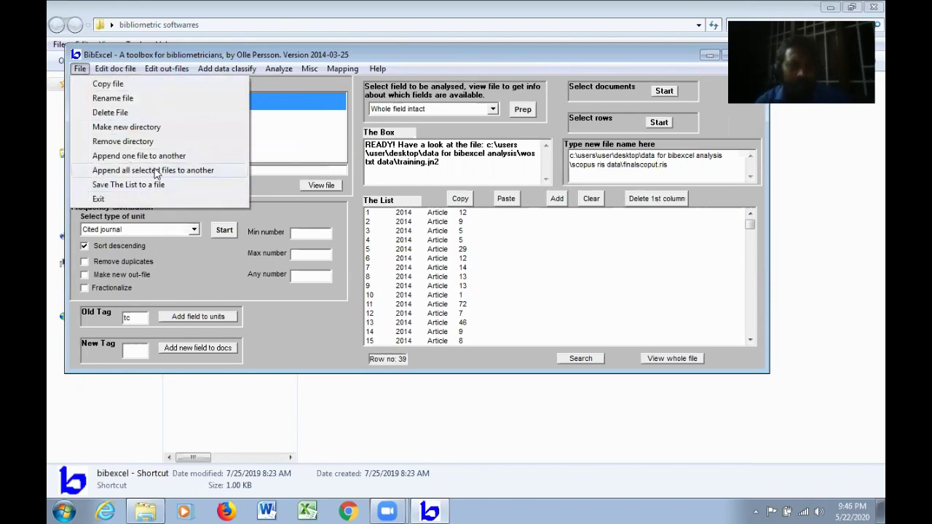
{"action": "left_click", "coordinate": [177, 173]}
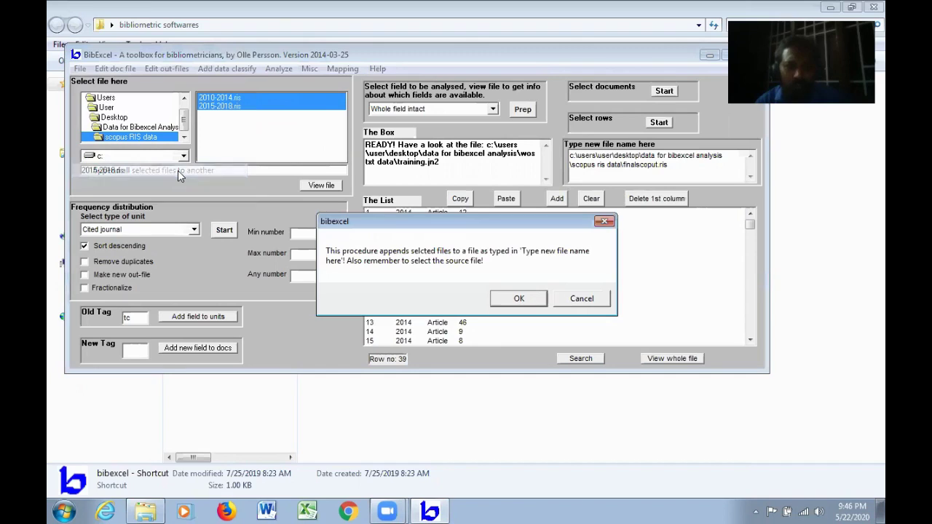
{"action": "left_click", "coordinate": [514, 299]}
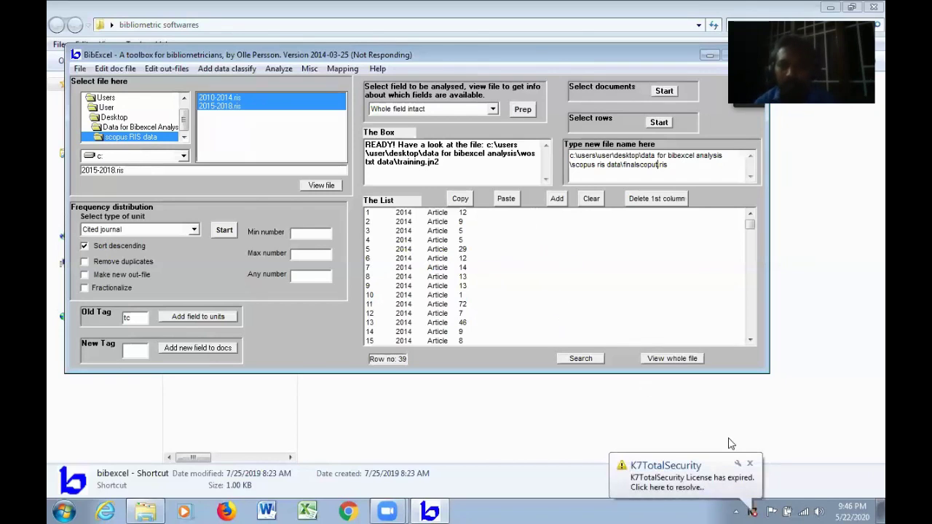
{"action": "left_click", "coordinate": [751, 466]}
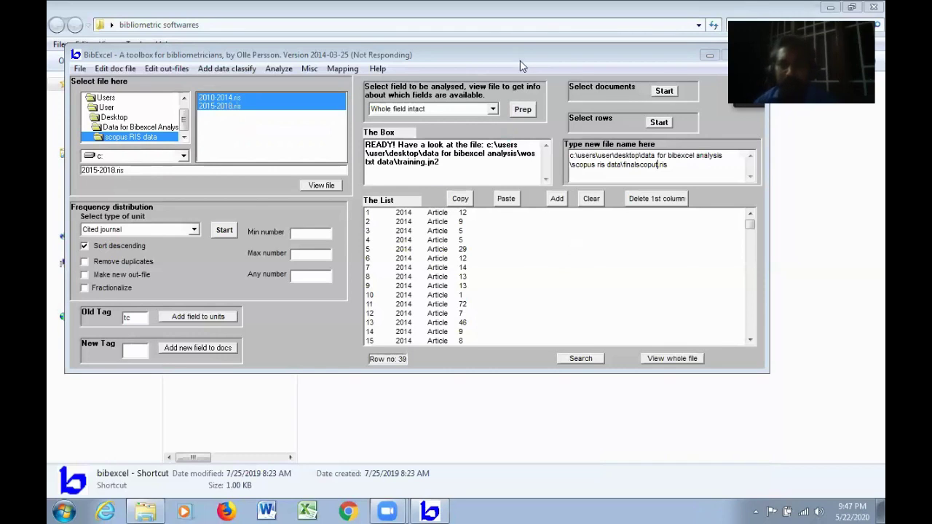
Step: Close the unresponsive BibExcel program and relaunch it from its shortcut in the bibliometric softwares folder
{"action": "left_click_drag", "start_coordinate": [526, 55], "coordinate": [468, 78]}
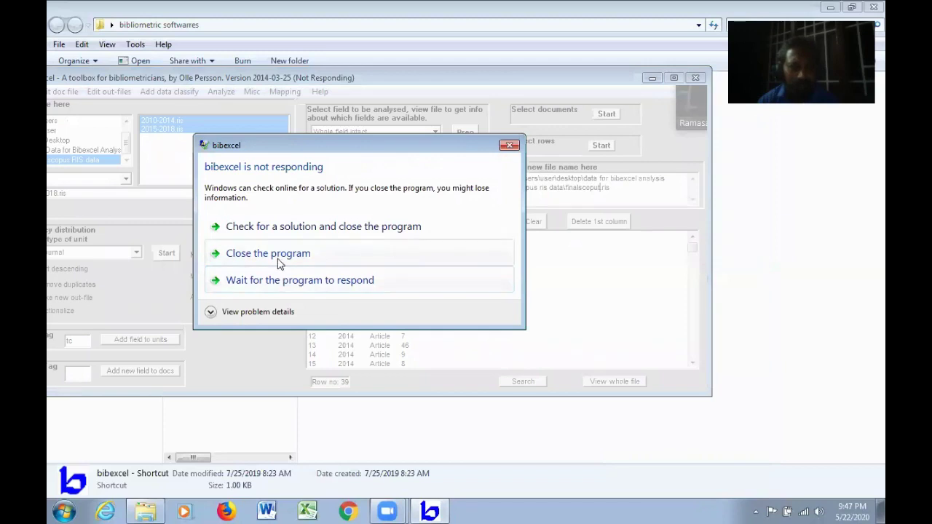
{"action": "left_click", "coordinate": [277, 255]}
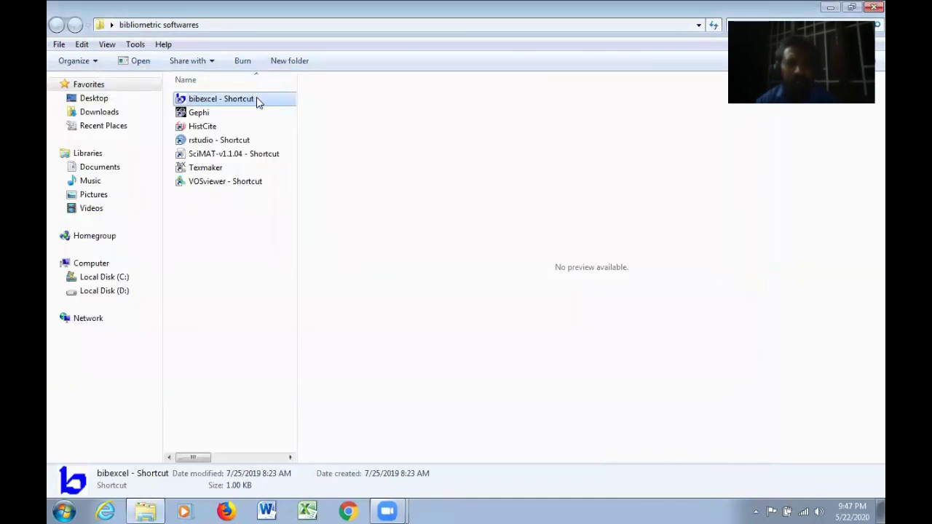
{"action": "double_click", "coordinate": [256, 98]}
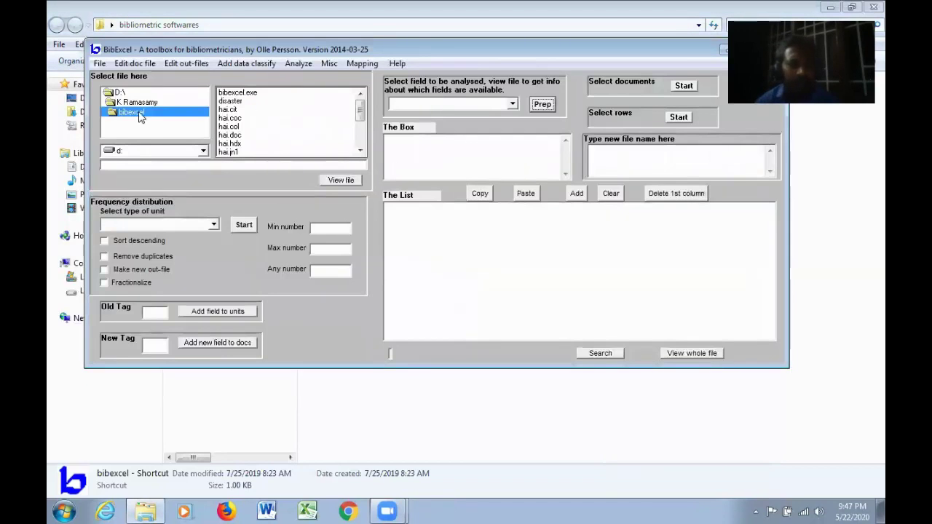
Step: Switch the file selector to drive c: and open the Desktop folder under Users and User
{"action": "left_click", "coordinate": [203, 150]}
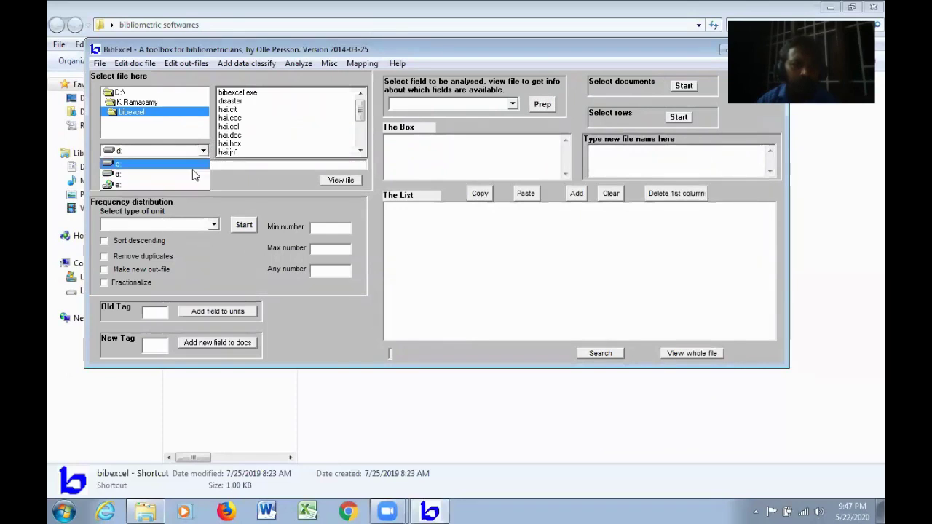
{"action": "left_click", "coordinate": [191, 164]}
{"action": "left_click", "coordinate": [204, 132]}
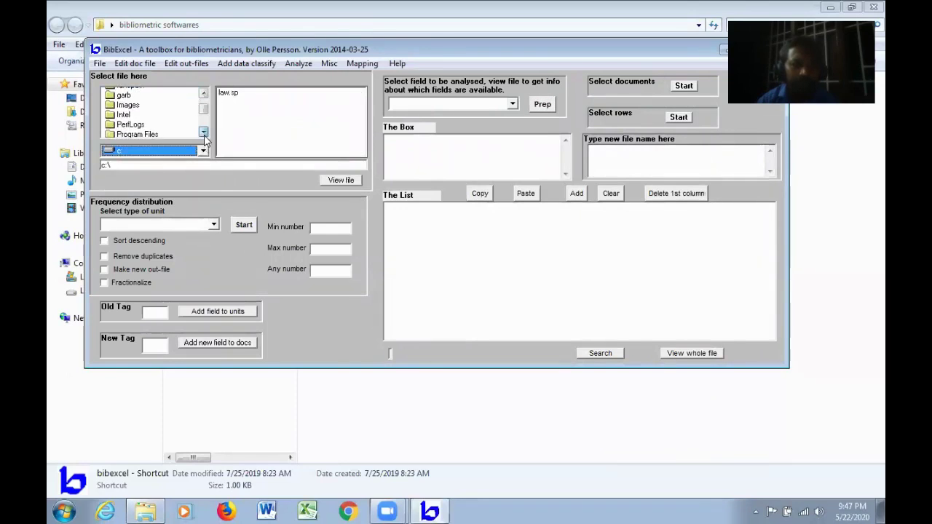
{"action": "left_click", "coordinate": [204, 132]}
{"action": "left_click", "coordinate": [204, 133]}
{"action": "left_click", "coordinate": [204, 133]}
{"action": "double_click", "coordinate": [137, 120]}
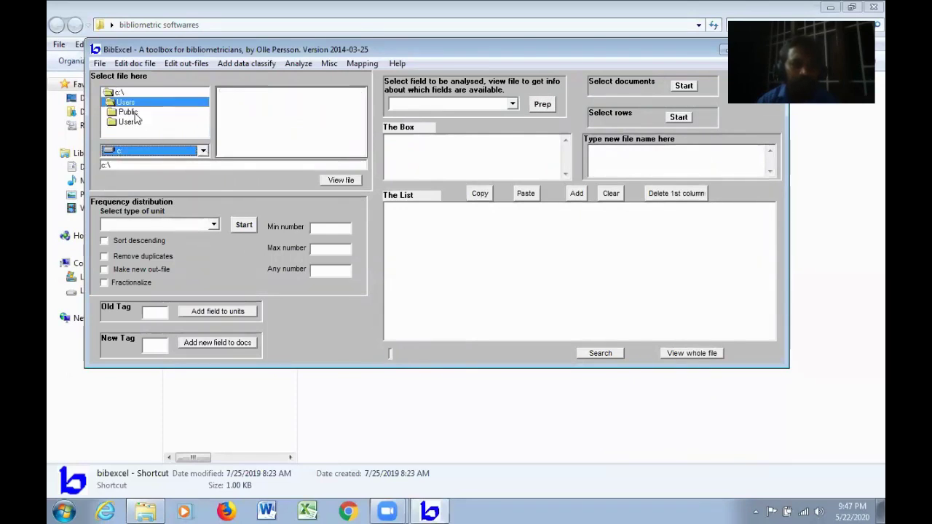
{"action": "double_click", "coordinate": [131, 121]}
{"action": "double_click", "coordinate": [146, 130]}
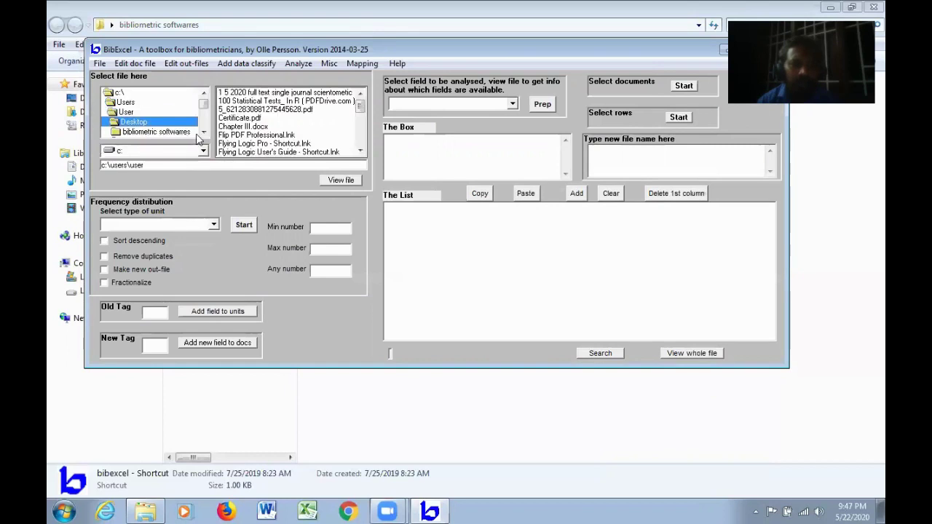
Step: Open the scopus RIS data folder inside Data for Bibexcel Analysis on the Desktop
{"action": "left_click", "coordinate": [204, 133]}
{"action": "double_click", "coordinate": [183, 132]}
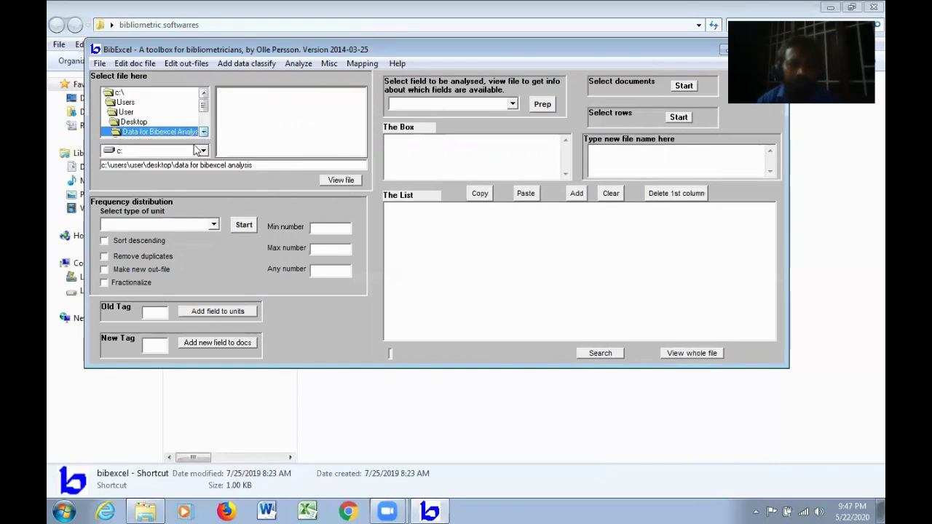
{"action": "left_click", "coordinate": [204, 133]}
{"action": "left_click", "coordinate": [204, 133]}
{"action": "left_click", "coordinate": [204, 133]}
{"action": "double_click", "coordinate": [169, 123]}
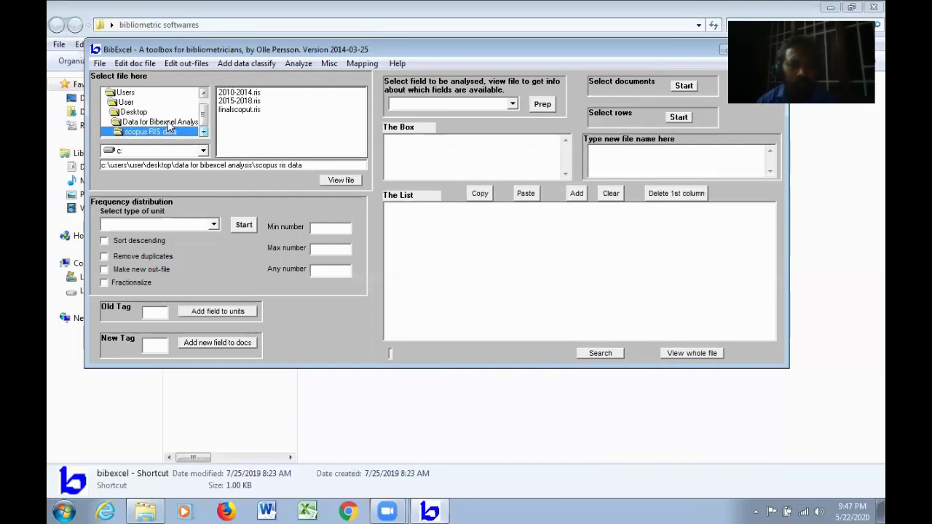
Step: View the contents of finalscoput.ris to check the earlier merge
{"action": "left_click", "coordinate": [258, 111]}
{"action": "left_click", "coordinate": [342, 183]}
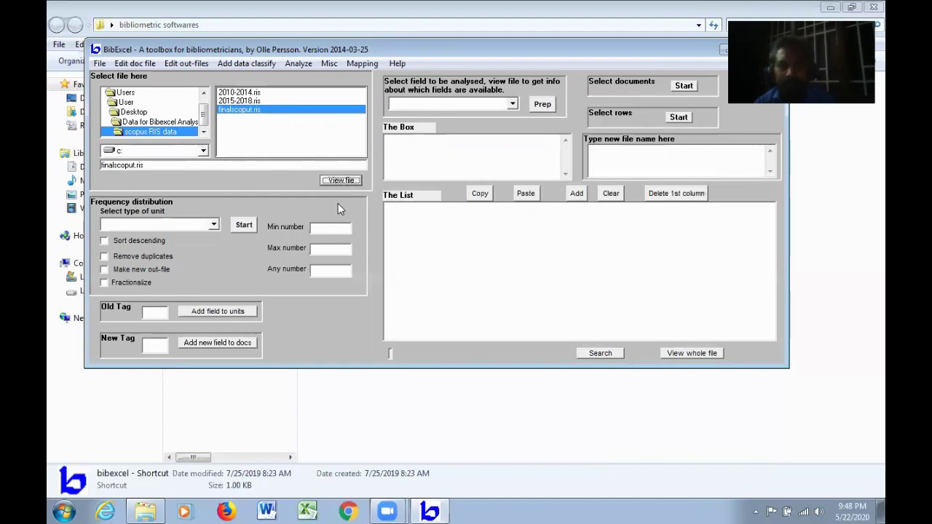
{"action": "left_click", "coordinate": [261, 111]}
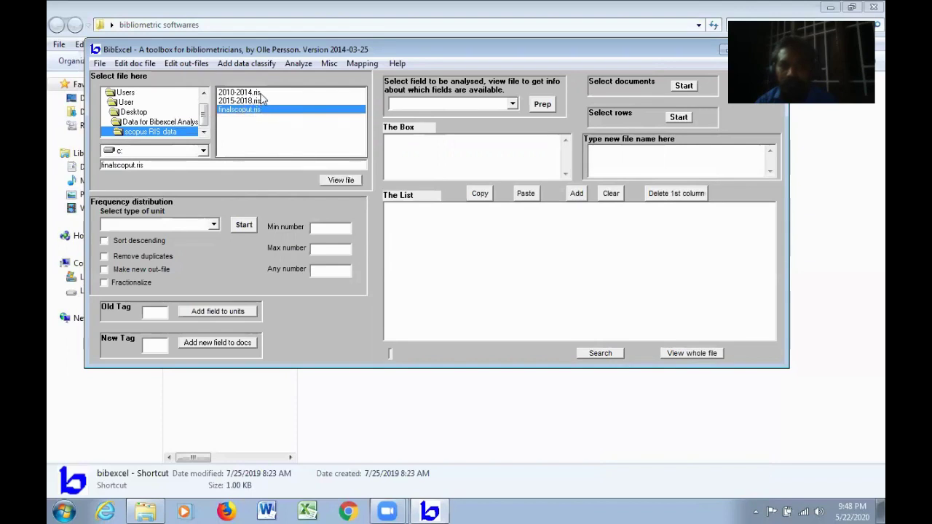
Step: Select 2010-2014.ris and 2015-2018.ris together and set the new file name to training.ris in the scopus RIS data folder
{"action": "left_click", "coordinate": [262, 93]}
{"action": "key", "text": "shift+Down"}
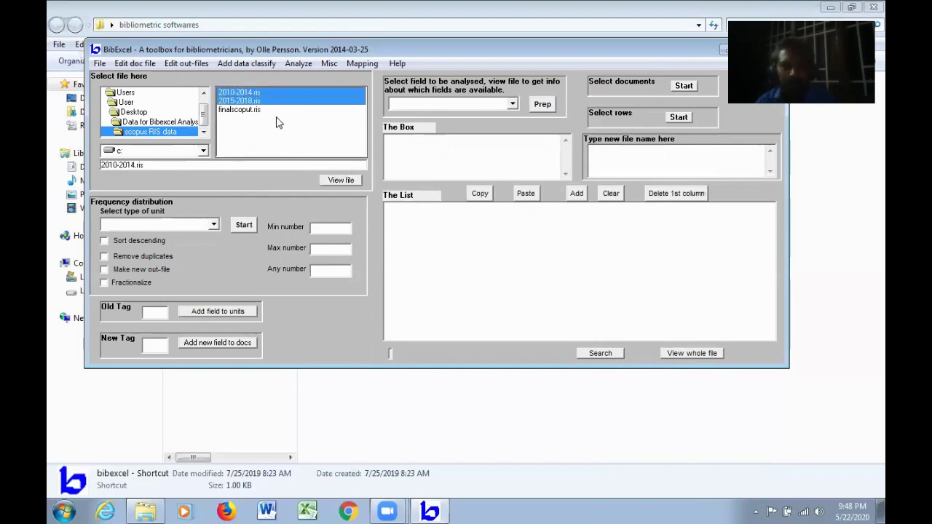
{"action": "left_click", "coordinate": [616, 153]}
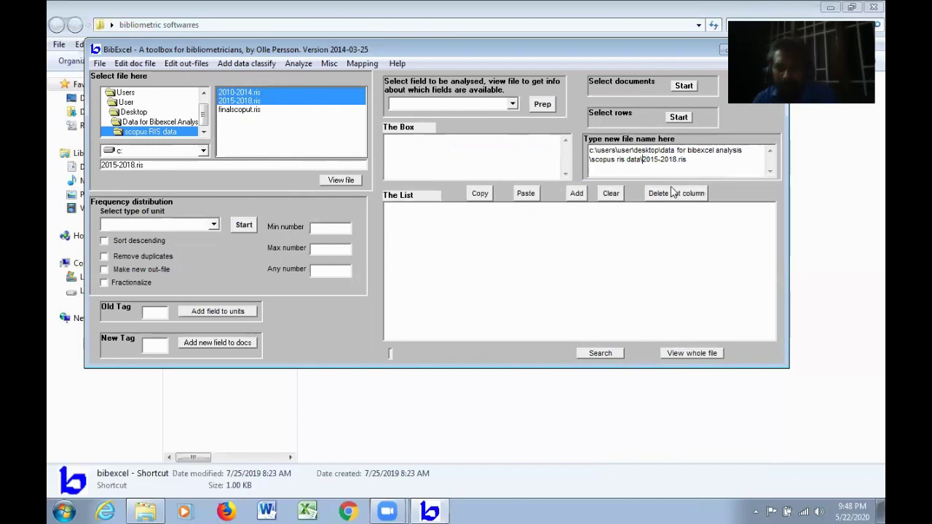
{"action": "type", "text": "training"}
{"action": "key", "text": "Delete"}
{"action": "key", "text": "Delete"}
{"action": "key", "text": "Delete"}
{"action": "key", "text": "Delete"}
{"action": "key", "text": "Delete"}
{"action": "key", "text": "Delete"}
{"action": "key", "text": "Delete"}
{"action": "key", "text": "Delete"}
{"action": "key", "text": "Delete"}
{"action": "key", "text": "Delete"}
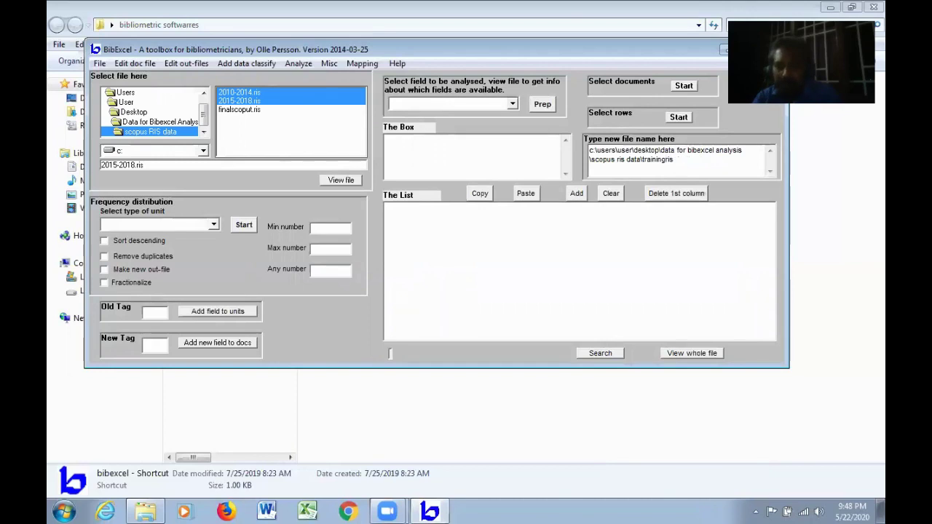
{"action": "type", "text": "."}
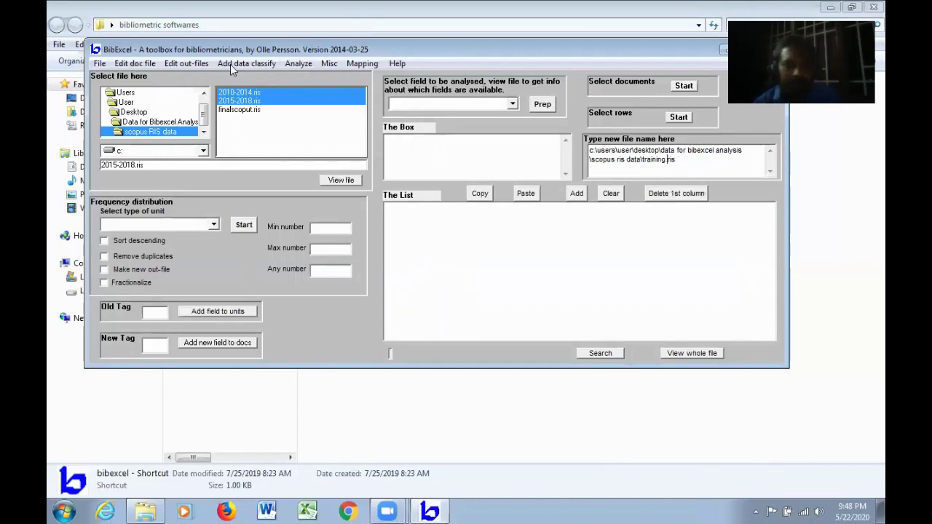
Step: Try to append all selected RIS files to training.ris
{"action": "left_click", "coordinate": [99, 63]}
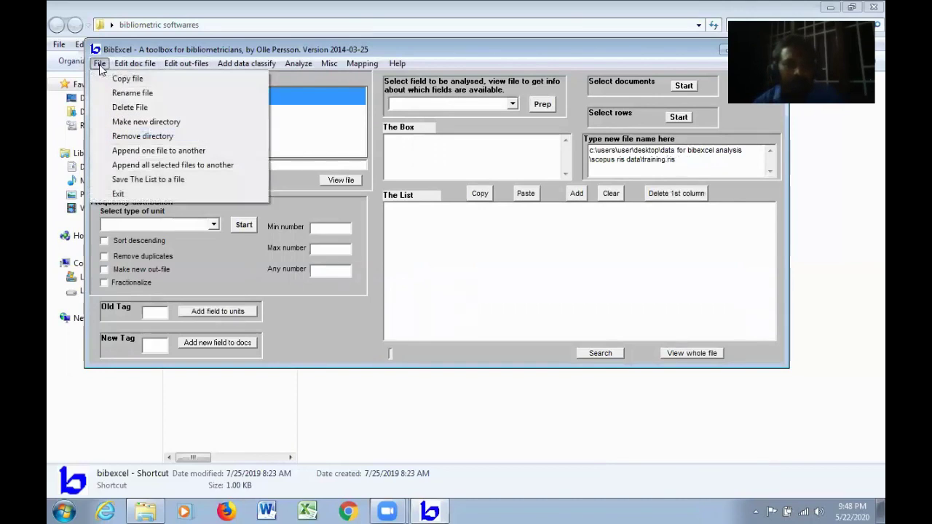
{"action": "left_click", "coordinate": [166, 165]}
{"action": "left_click", "coordinate": [516, 299]}
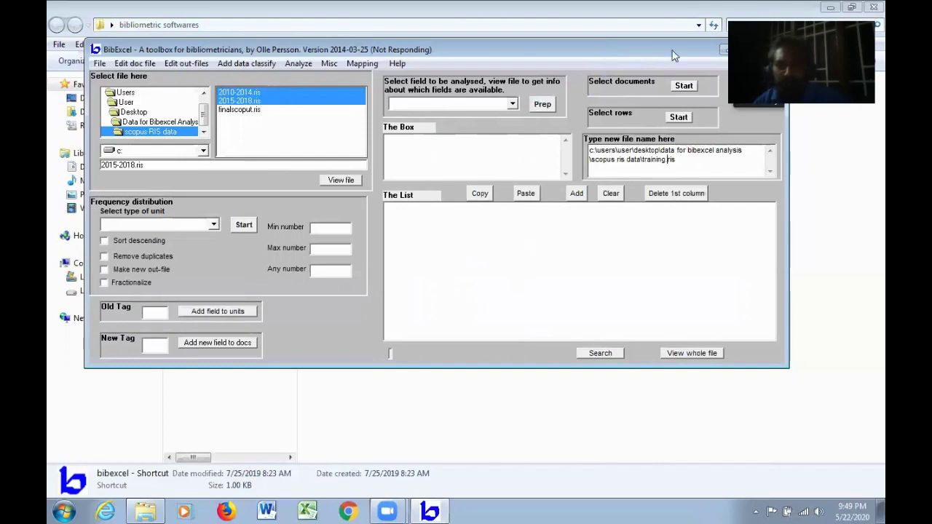
Step: Close and relaunch the unresponsive BibExcel program, and reopen the Desktop folder under Users and User on drive c:
{"action": "left_click", "coordinate": [776, 50]}
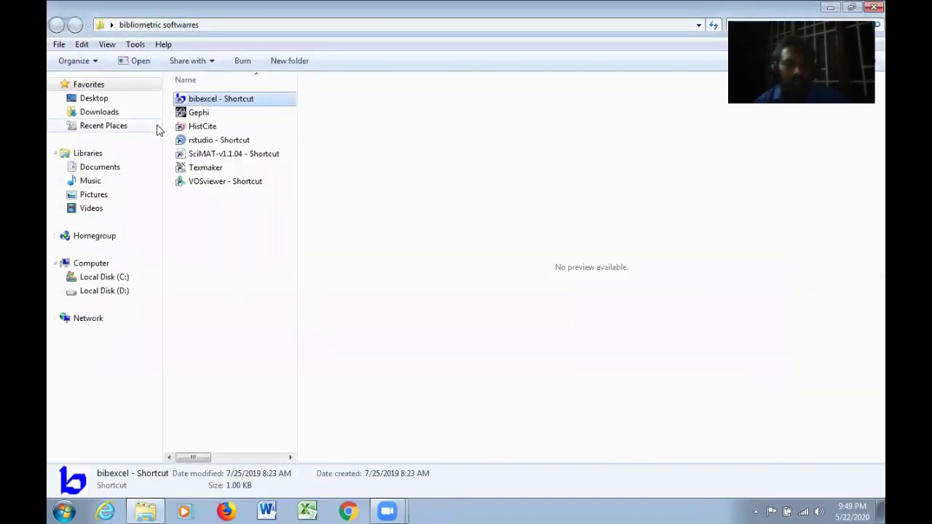
{"action": "double_click", "coordinate": [212, 102]}
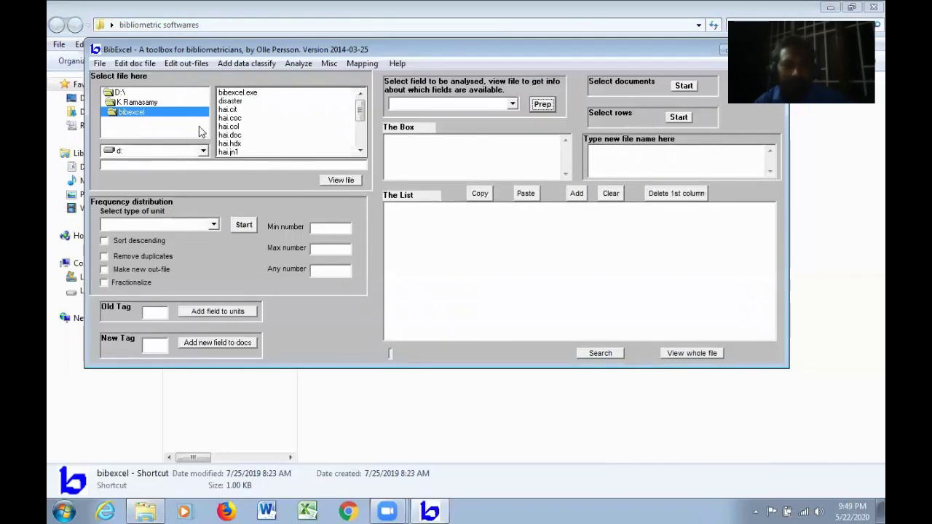
{"action": "left_click", "coordinate": [204, 152]}
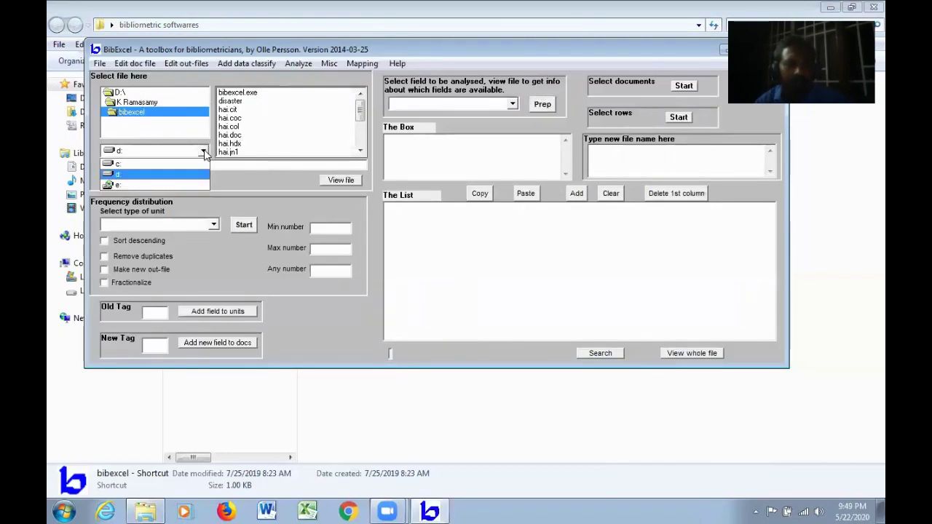
{"action": "left_click", "coordinate": [202, 163]}
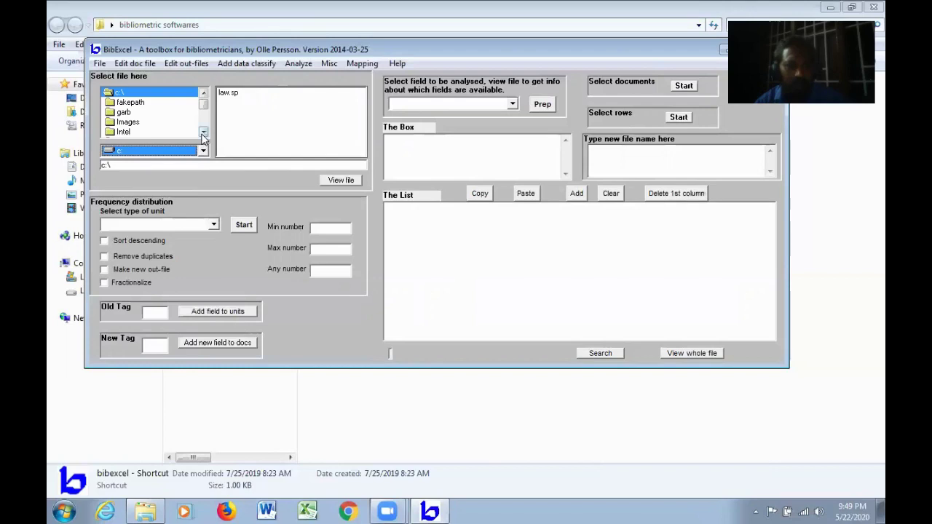
{"action": "left_click_drag", "start_coordinate": [203, 135], "coordinate": [203, 135]}
{"action": "double_click", "coordinate": [139, 136]}
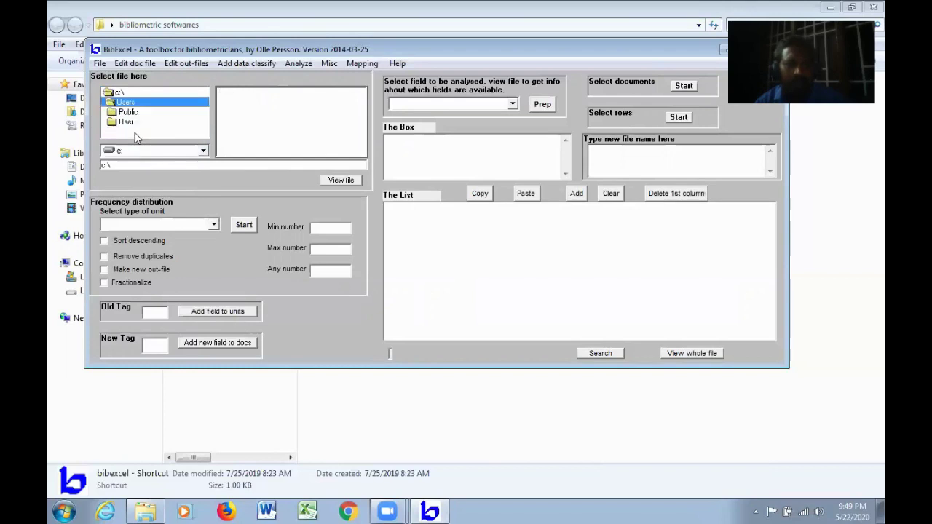
{"action": "double_click", "coordinate": [130, 122]}
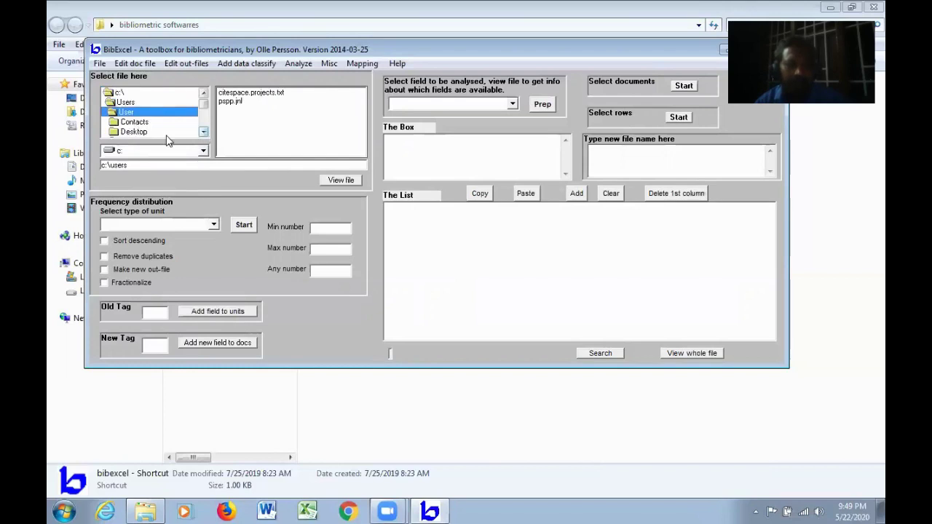
{"action": "double_click", "coordinate": [134, 133]}
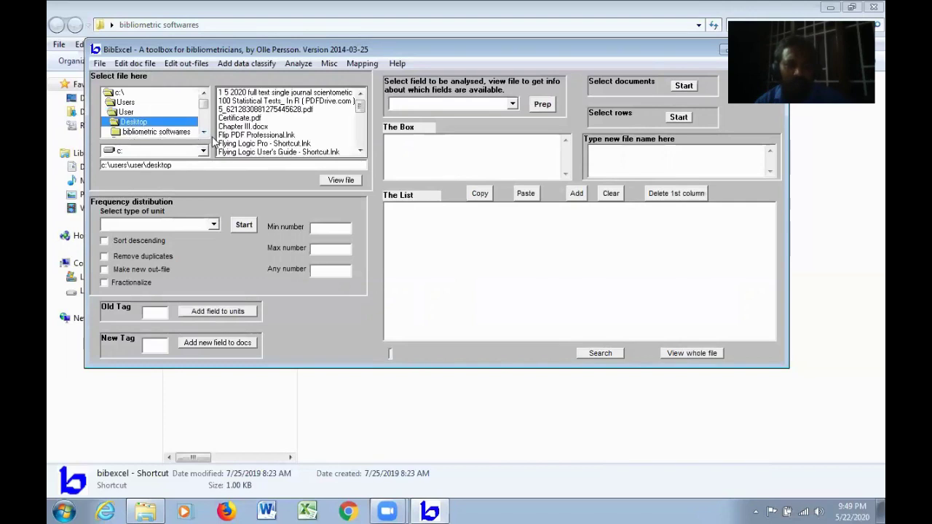
Step: Go into Data for Bibexcel Analysis and open its scopus RIS data folder
{"action": "left_click_drag", "start_coordinate": [203, 132], "coordinate": [203, 132]}
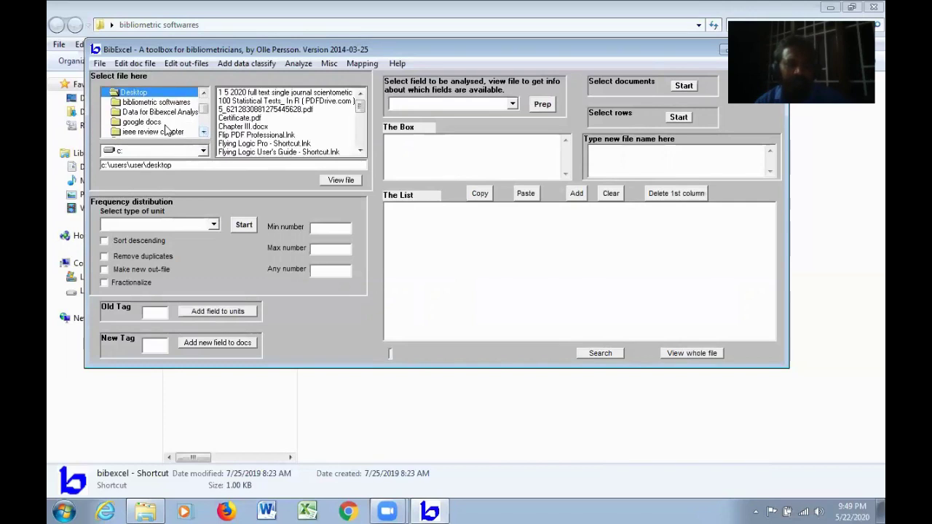
{"action": "double_click", "coordinate": [171, 113]}
{"action": "left_click", "coordinate": [203, 133]}
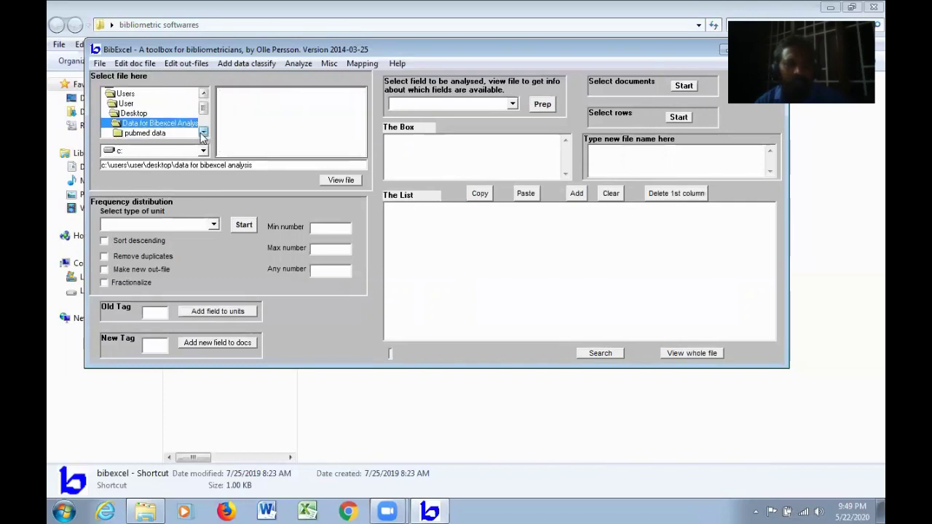
{"action": "left_click", "coordinate": [203, 134]}
{"action": "left_click", "coordinate": [169, 122]}
{"action": "double_click", "coordinate": [175, 125]}
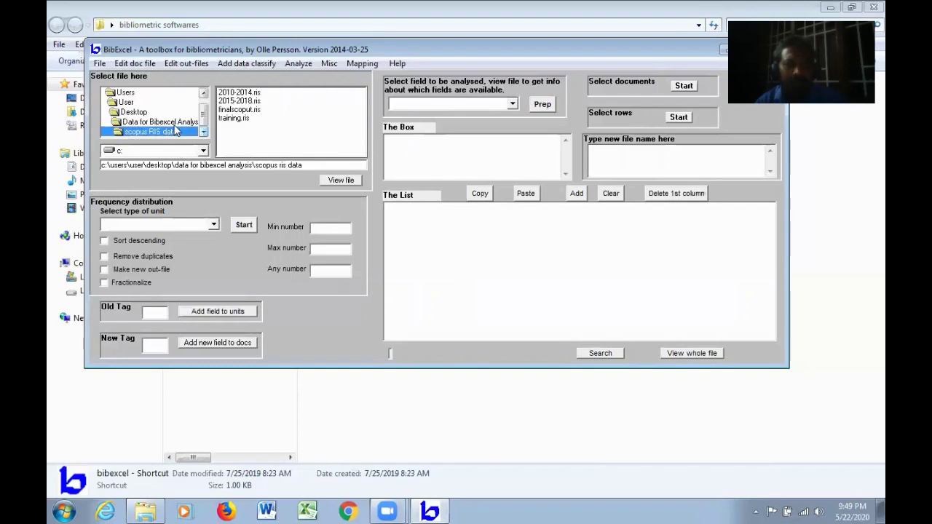
Step: View the contents of training.ris to check the merged file
{"action": "left_click", "coordinate": [241, 93]}
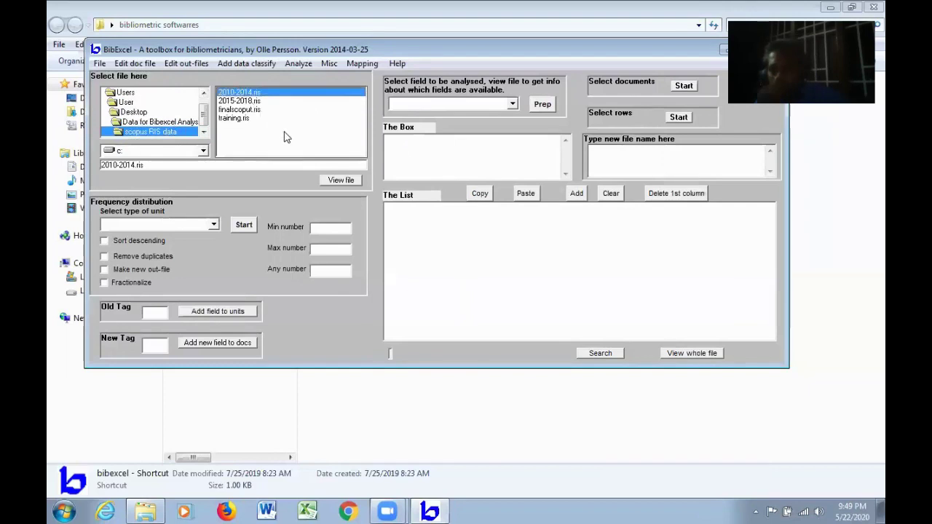
{"action": "left_click", "coordinate": [246, 119]}
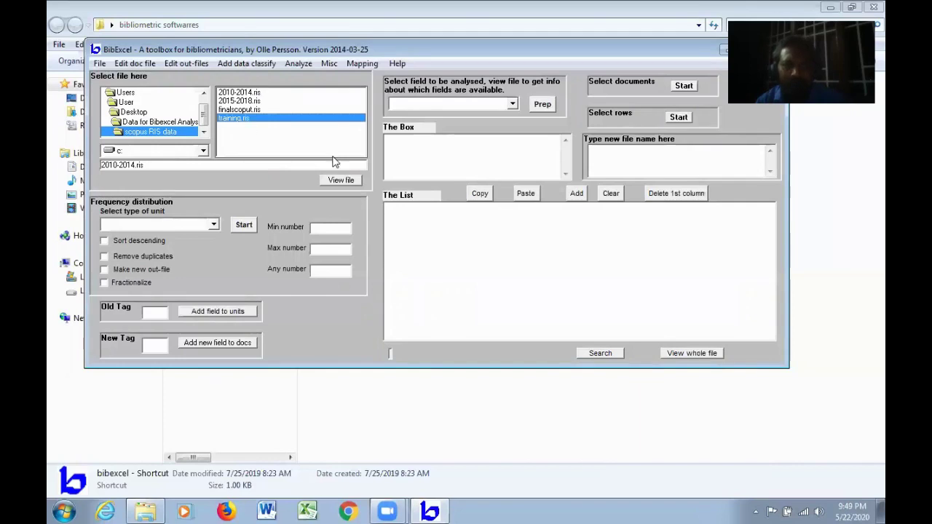
{"action": "left_click", "coordinate": [339, 180]}
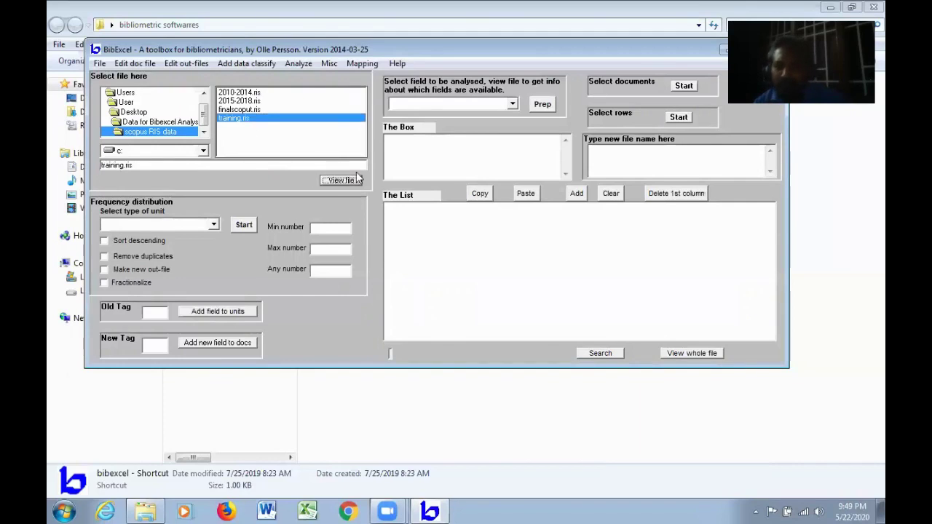
Step: Try to replace line feeds with carriage returns in 2010-2014.ris, declining to keep the downloaded version without CR
{"action": "left_click", "coordinate": [256, 94]}
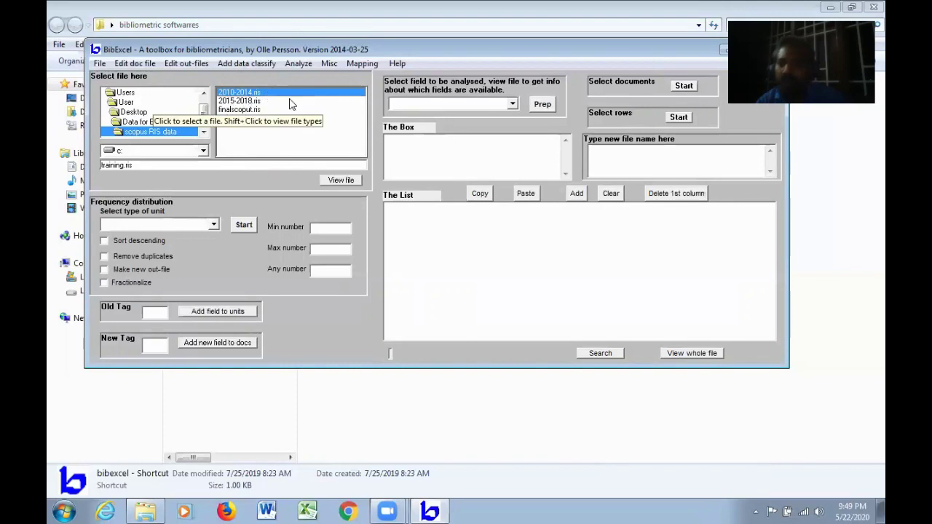
{"action": "left_click", "coordinate": [142, 66]}
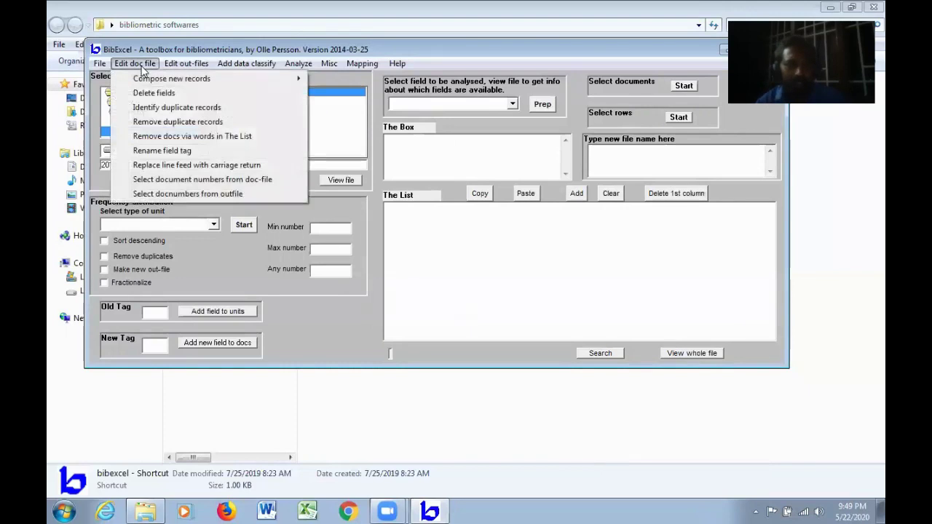
{"action": "left_click", "coordinate": [240, 168]}
{"action": "left_click", "coordinate": [524, 296]}
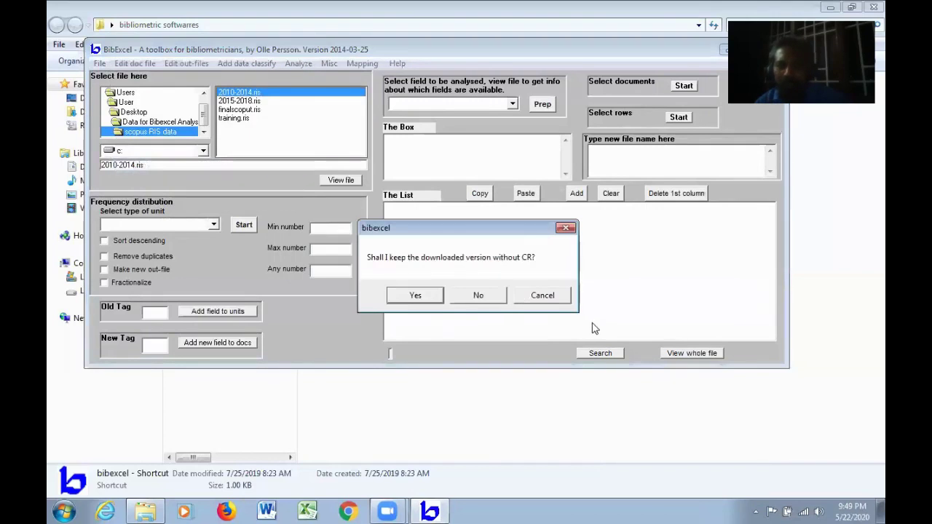
{"action": "left_click", "coordinate": [498, 301]}
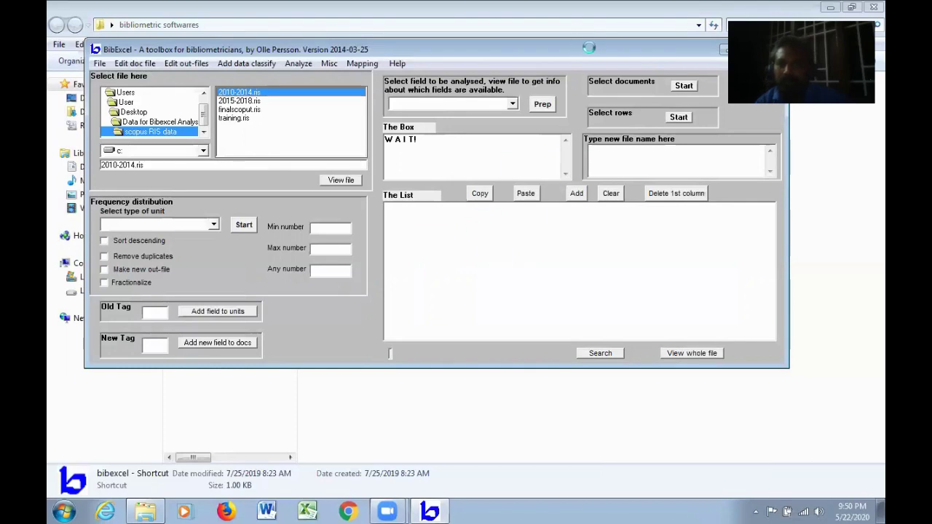
Step: Force the frozen BibExcel window to close and start the program again from its shortcut
{"action": "left_click_drag", "start_coordinate": [576, 61], "coordinate": [453, 87]}
{"action": "left_click", "coordinate": [650, 75]}
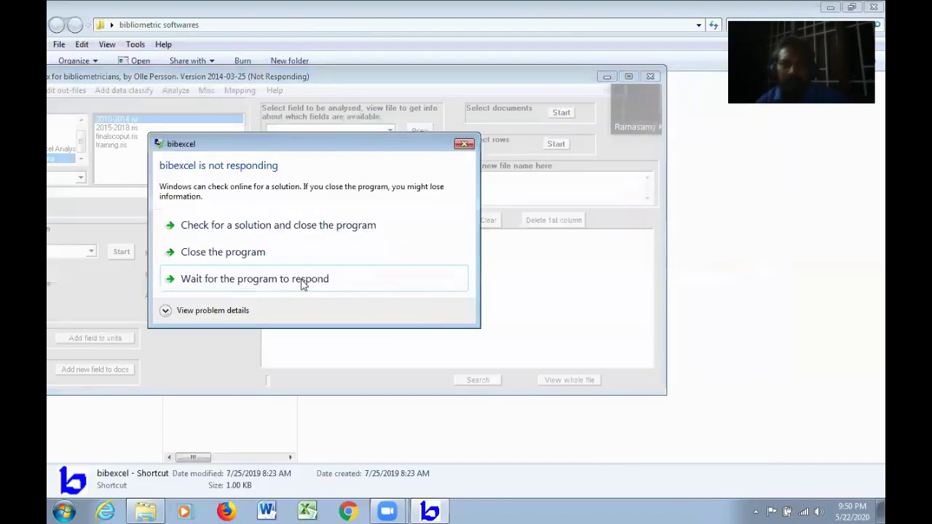
{"action": "left_click", "coordinate": [241, 259]}
{"action": "double_click", "coordinate": [227, 98]}
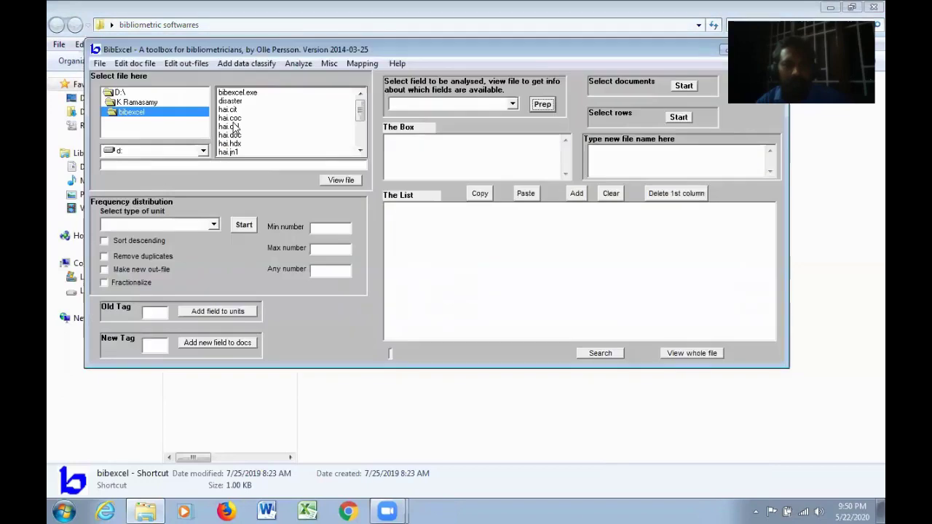
Step: Switch the file browser to drive c: and go through Users and User into the Desktop folder
{"action": "left_click", "coordinate": [203, 151]}
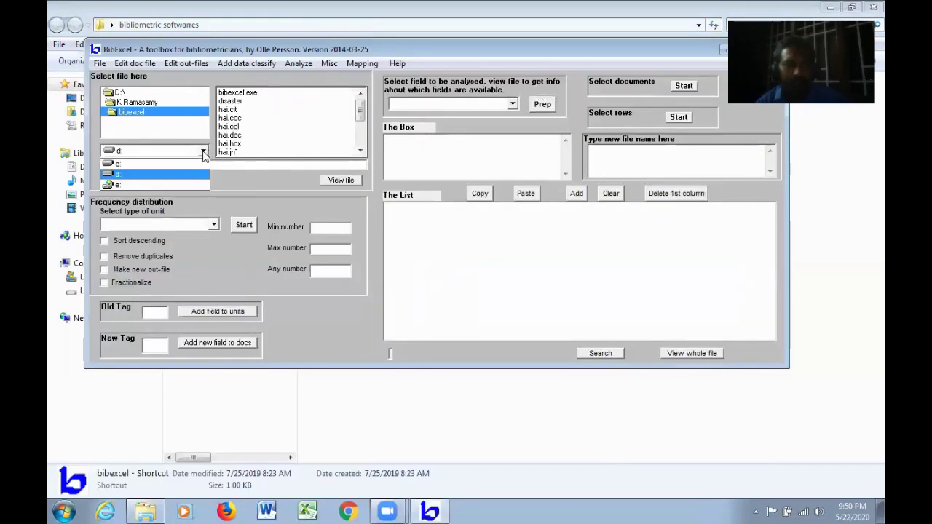
{"action": "left_click", "coordinate": [195, 166]}
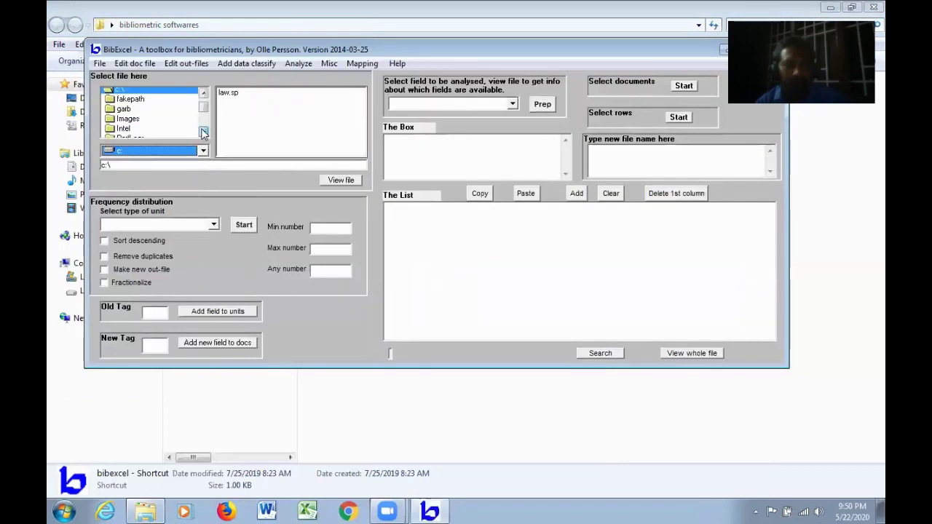
{"action": "left_click", "coordinate": [204, 132]}
{"action": "left_click", "coordinate": [204, 133]}
{"action": "left_click", "coordinate": [204, 132]}
{"action": "left_click", "coordinate": [204, 133]}
{"action": "left_click", "coordinate": [204, 132]}
{"action": "double_click", "coordinate": [133, 131]}
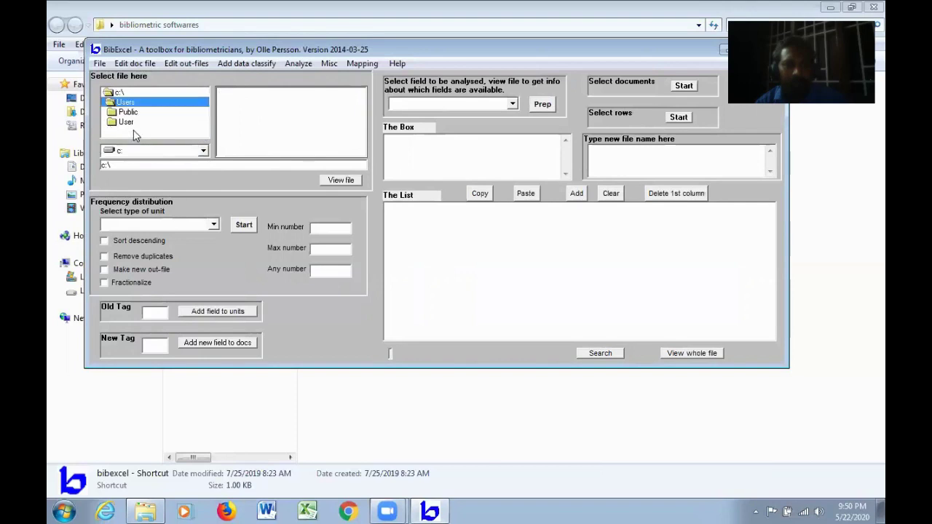
{"action": "double_click", "coordinate": [130, 123]}
{"action": "left_click", "coordinate": [144, 133]}
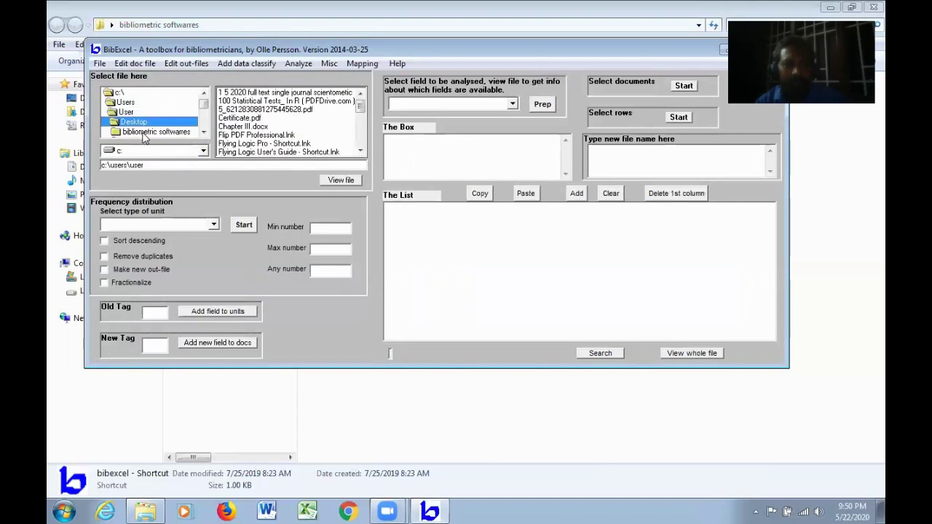
Step: Go into Data for Bibexcel Analysis and open its pubmed data folder
{"action": "double_click", "coordinate": [175, 133]}
{"action": "double_click", "coordinate": [178, 121]}
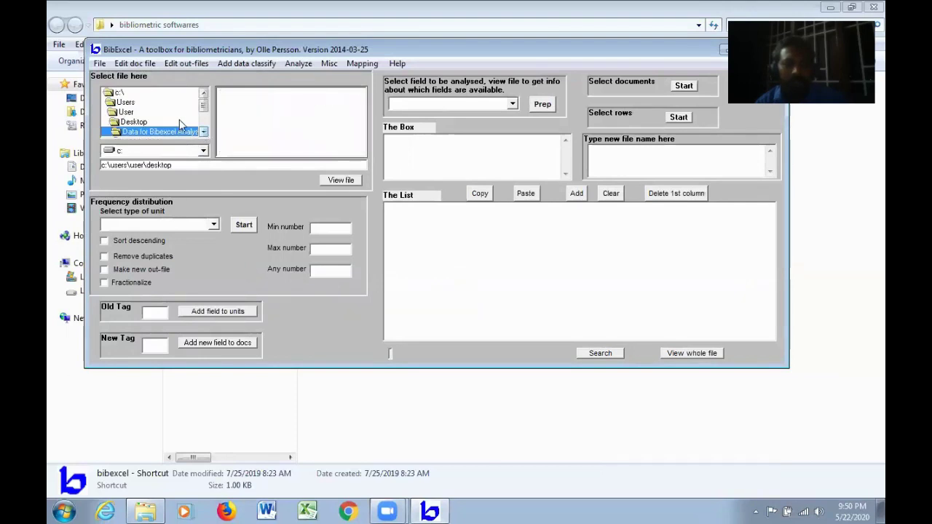
{"action": "left_click", "coordinate": [205, 132]}
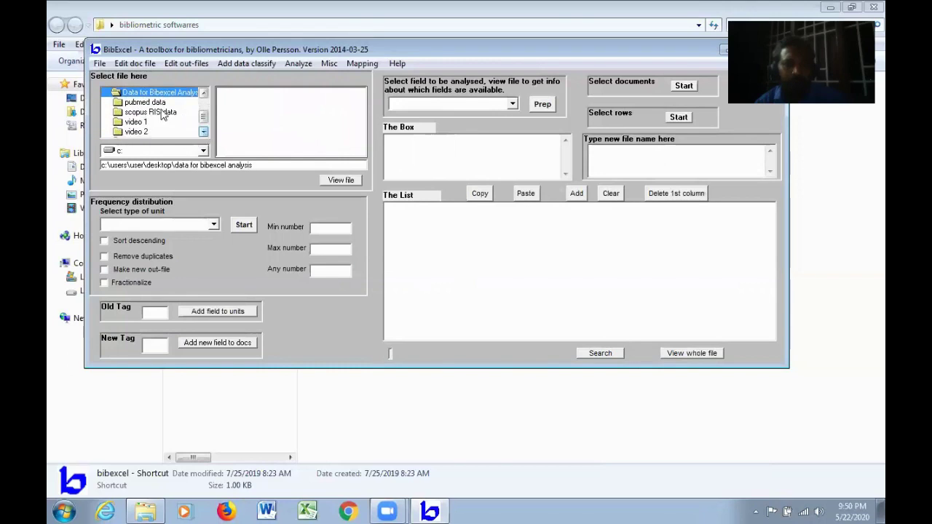
{"action": "double_click", "coordinate": [161, 111]}
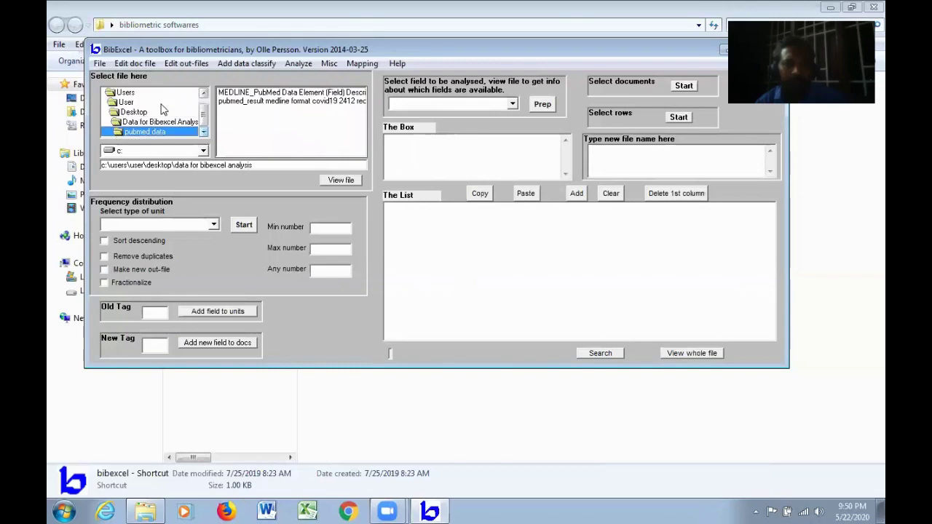
Step: Convert pubmed_result medline format covid19 2412 records.txt from Medline format to Dialog format
{"action": "left_click", "coordinate": [275, 103]}
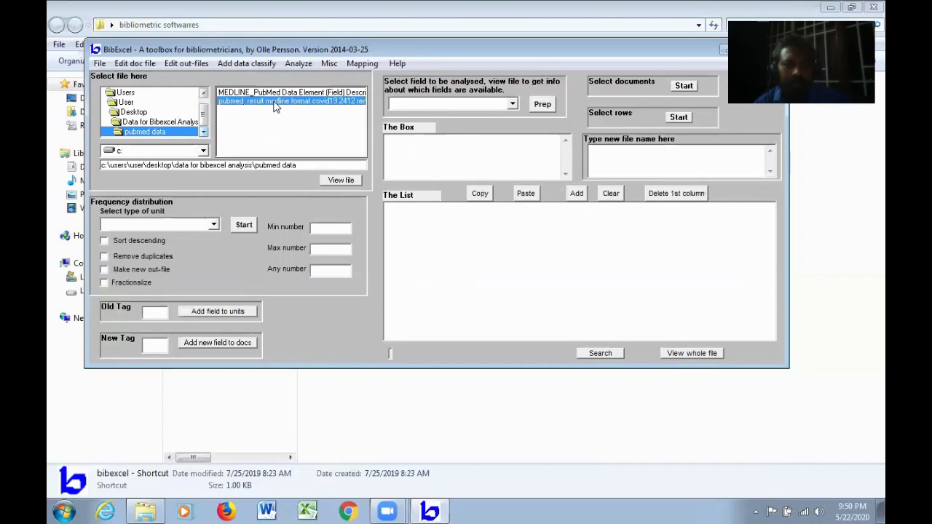
{"action": "left_click", "coordinate": [302, 108]}
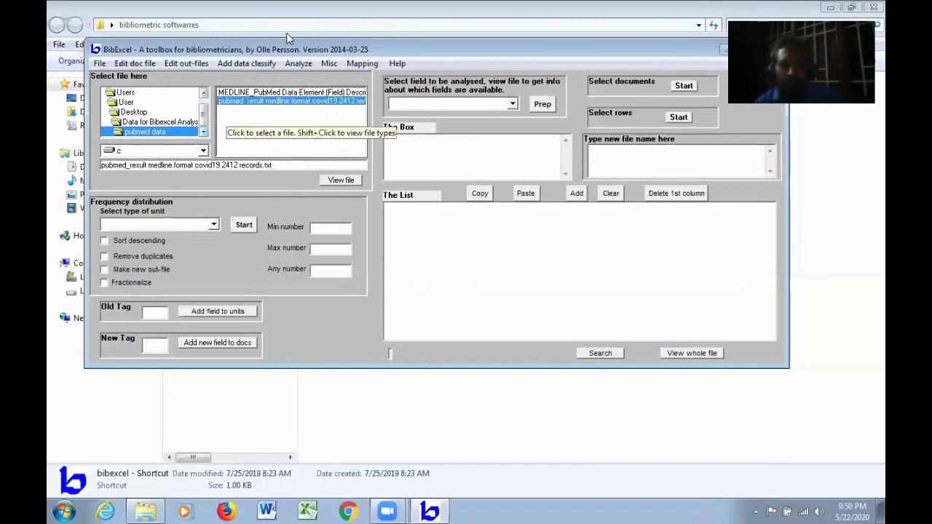
{"action": "left_click", "coordinate": [329, 63]}
{"action": "mouse_move", "coordinate": [376, 81]}
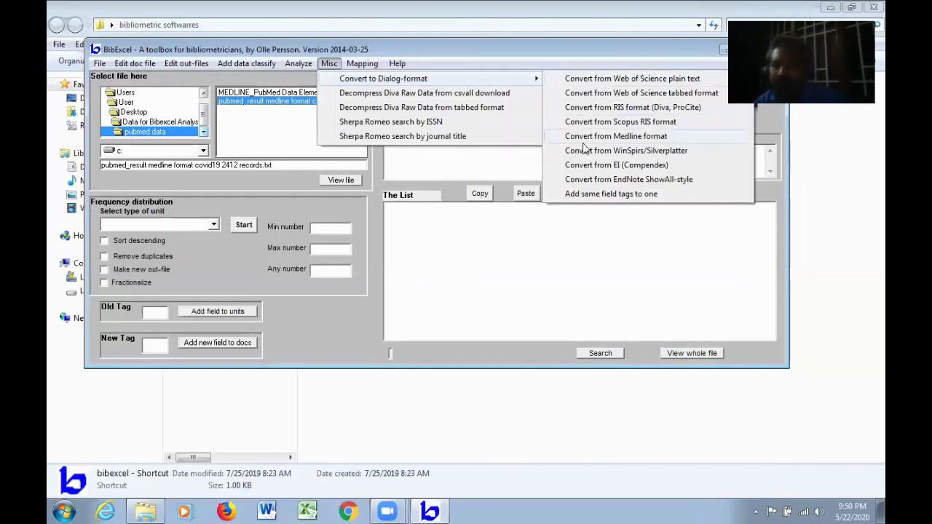
{"action": "left_click", "coordinate": [624, 138]}
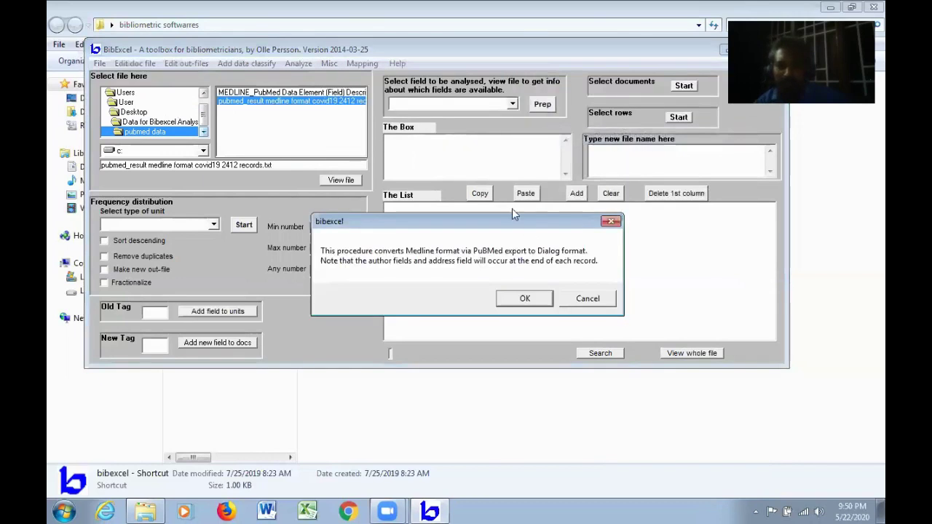
{"action": "left_click", "coordinate": [523, 297]}
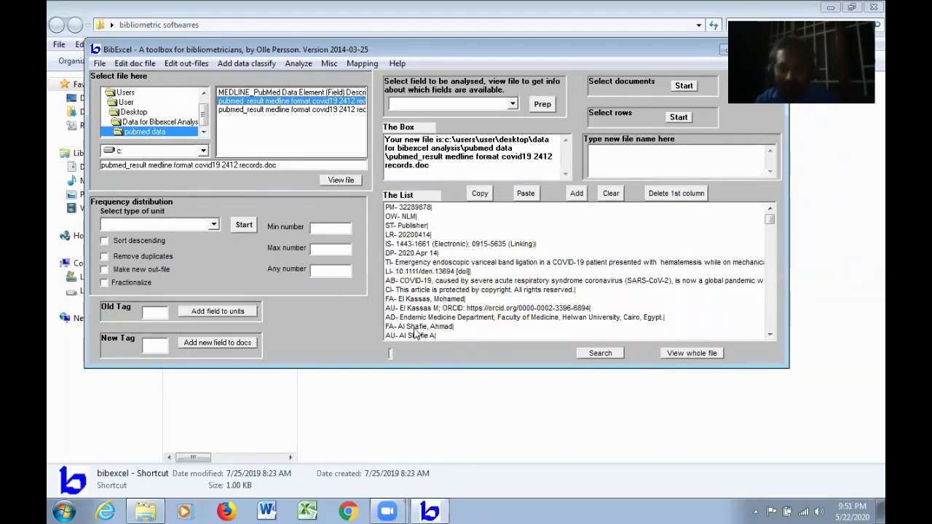
Step: Prepare an out-file from the converted PubMed records using the old tag la and Whole field intact
{"action": "left_click_drag", "start_coordinate": [773, 333], "coordinate": [773, 335]}
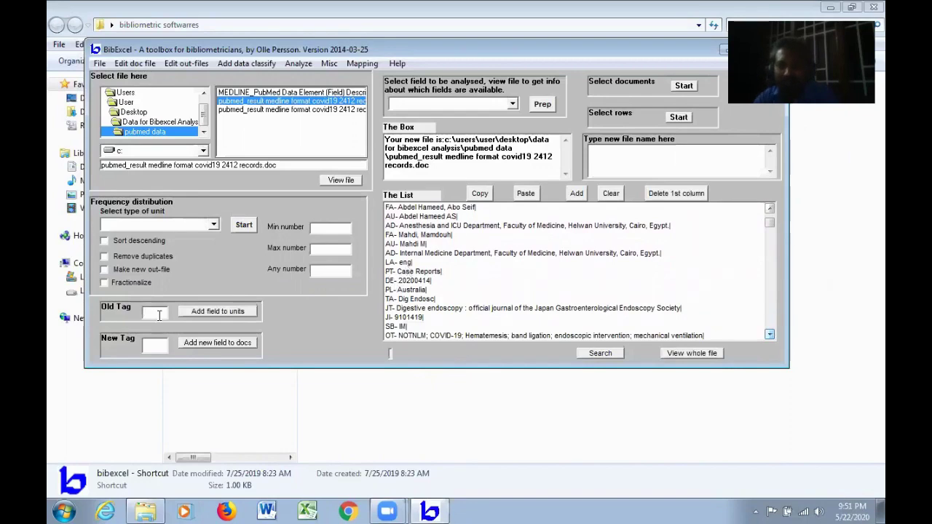
{"action": "left_click", "coordinate": [512, 105]}
{"action": "left_click", "coordinate": [466, 165]}
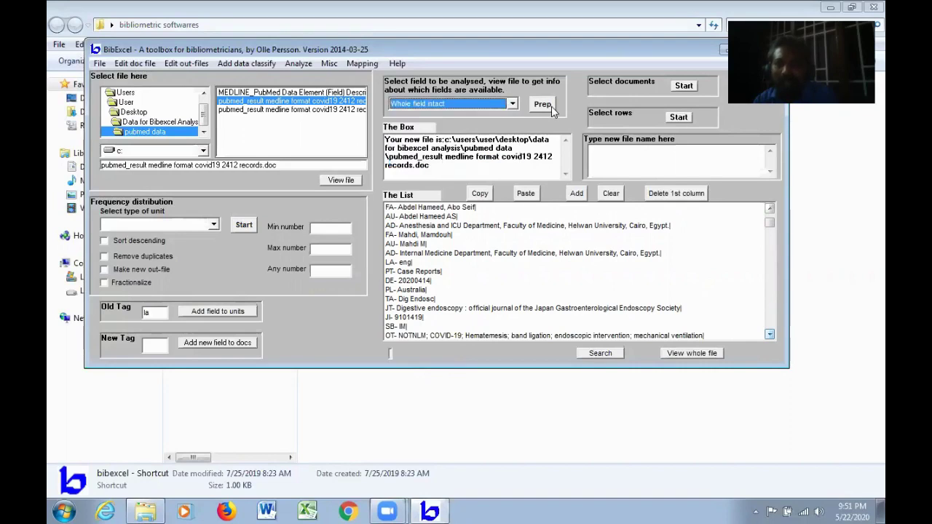
{"action": "left_click", "coordinate": [551, 107]}
{"action": "left_click", "coordinate": [526, 325]}
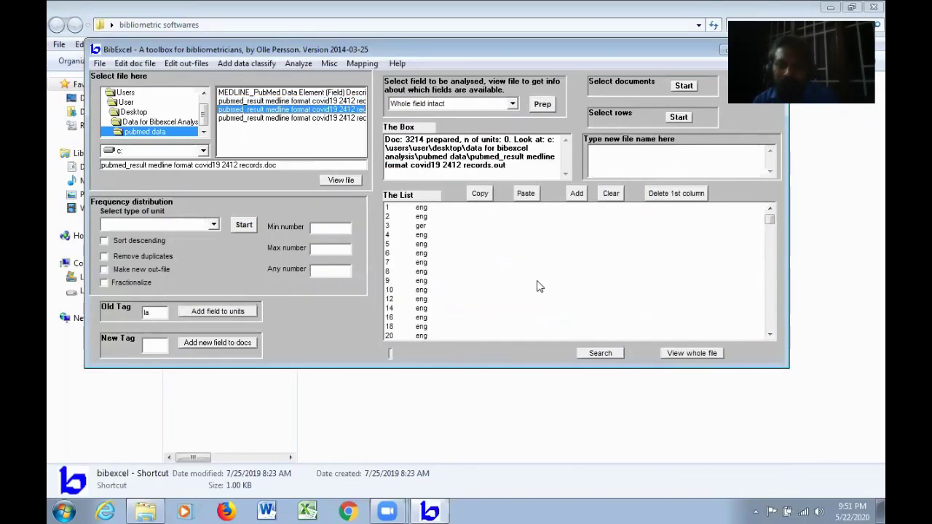
Step: Compute the frequency distribution of the language out-file by Whole string, sorted in descending order
{"action": "left_click", "coordinate": [213, 228]}
{"action": "left_click", "coordinate": [142, 237]}
{"action": "left_click", "coordinate": [140, 240]}
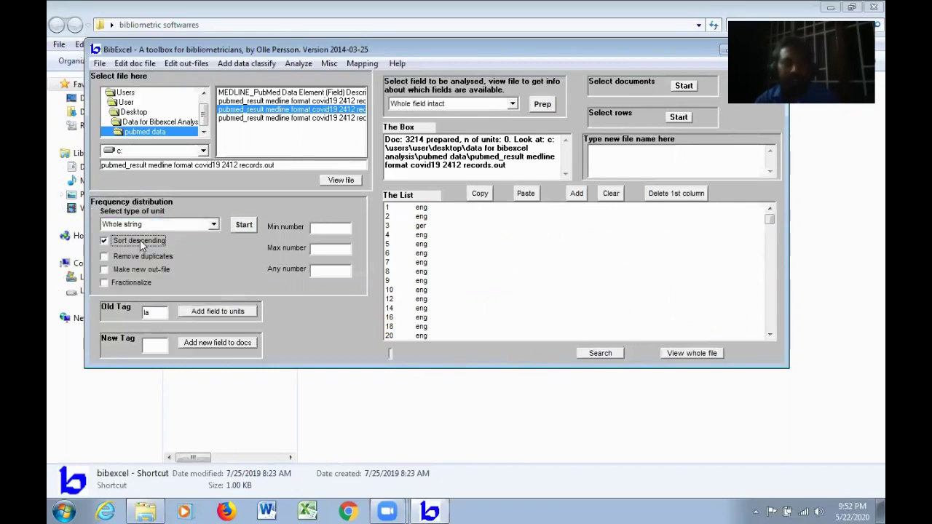
{"action": "left_click", "coordinate": [240, 226]}
{"action": "left_click", "coordinate": [521, 317]}
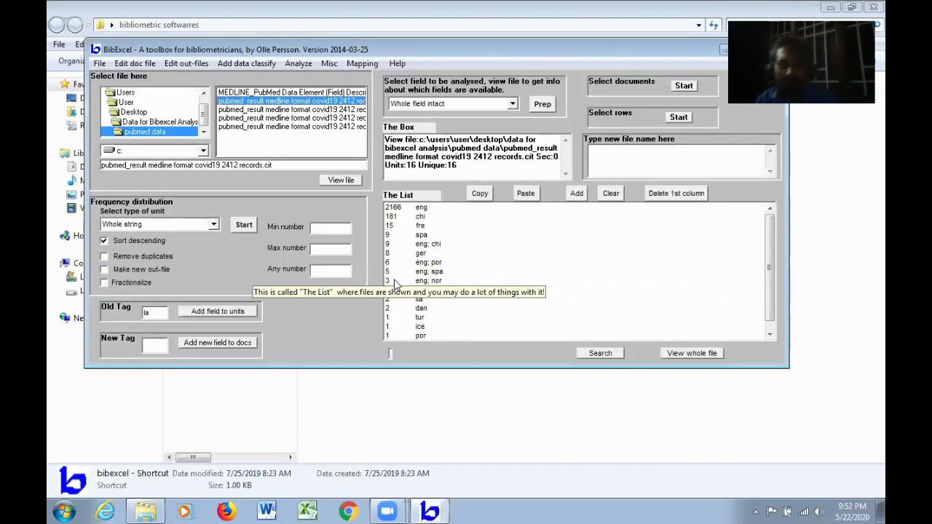
Step: View the contents of pubmed_result medline format covid19 2412 records.doc
{"action": "left_click", "coordinate": [159, 123]}
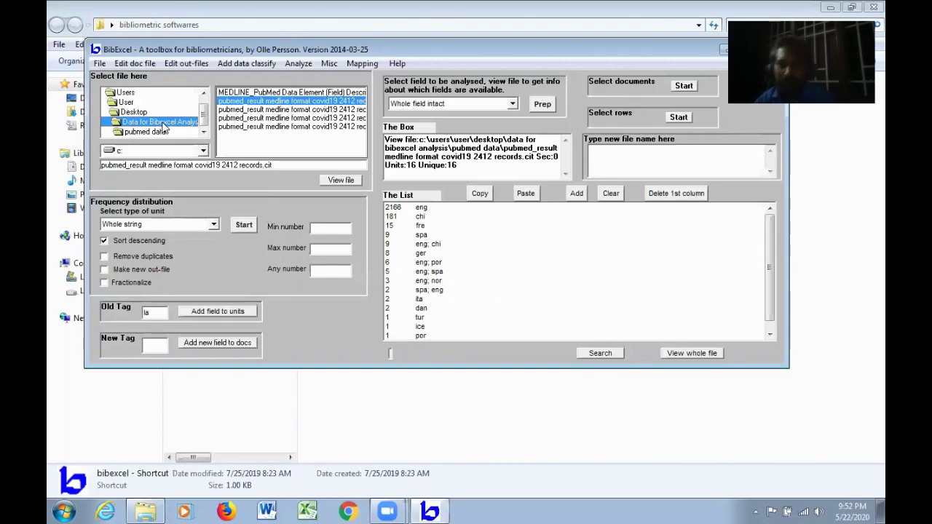
{"action": "left_click", "coordinate": [337, 110]}
{"action": "left_click", "coordinate": [352, 180]}
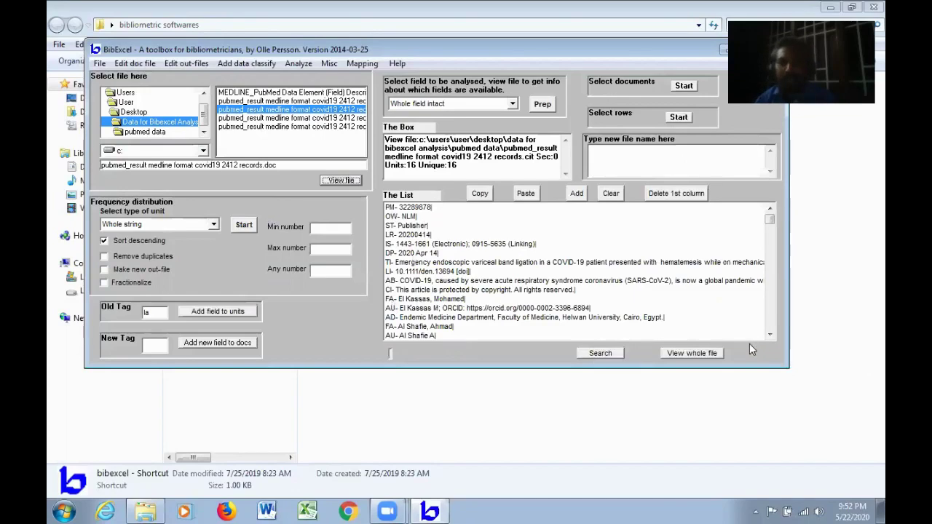
Step: Return to the Data for Bibexcel Analysis folder and open its scopus RIS data folder
{"action": "left_click", "coordinate": [172, 122]}
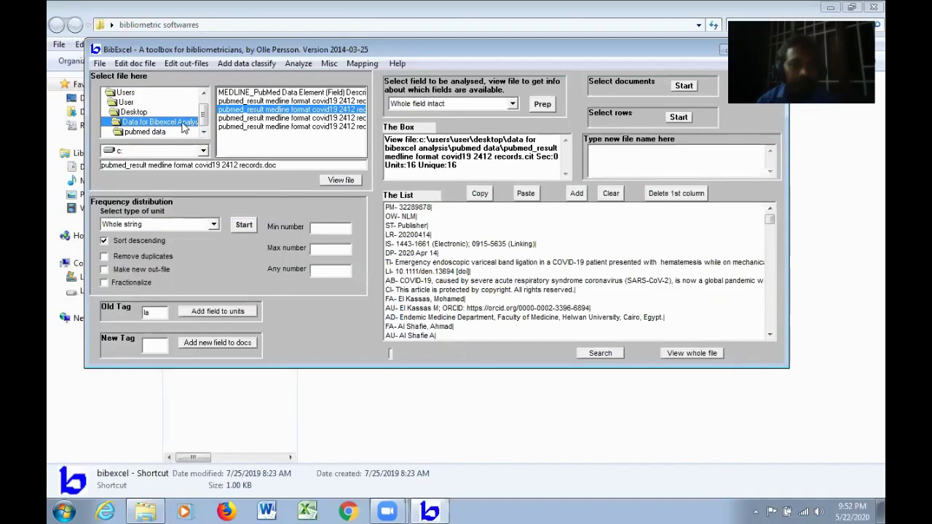
{"action": "double_click", "coordinate": [181, 123]}
{"action": "left_click", "coordinate": [205, 133]}
{"action": "left_click", "coordinate": [205, 133]}
{"action": "left_click", "coordinate": [205, 133]}
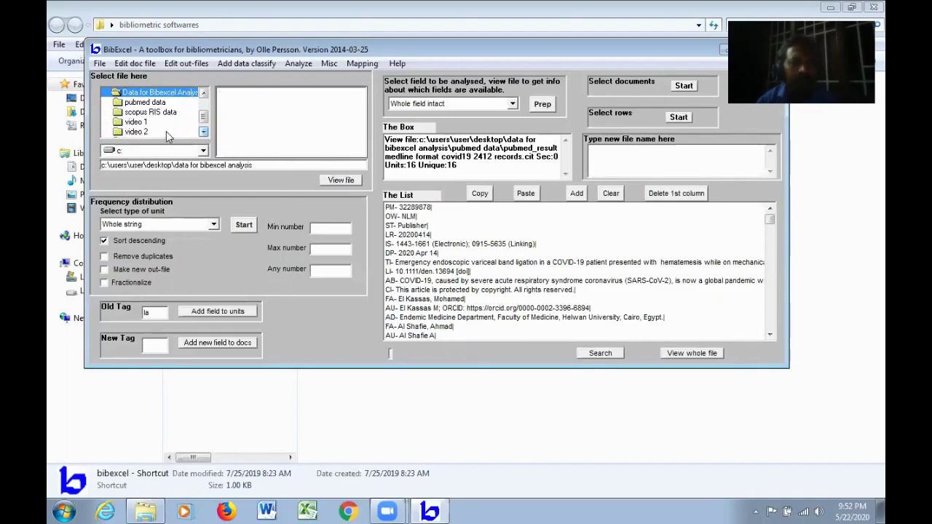
{"action": "double_click", "coordinate": [168, 117]}
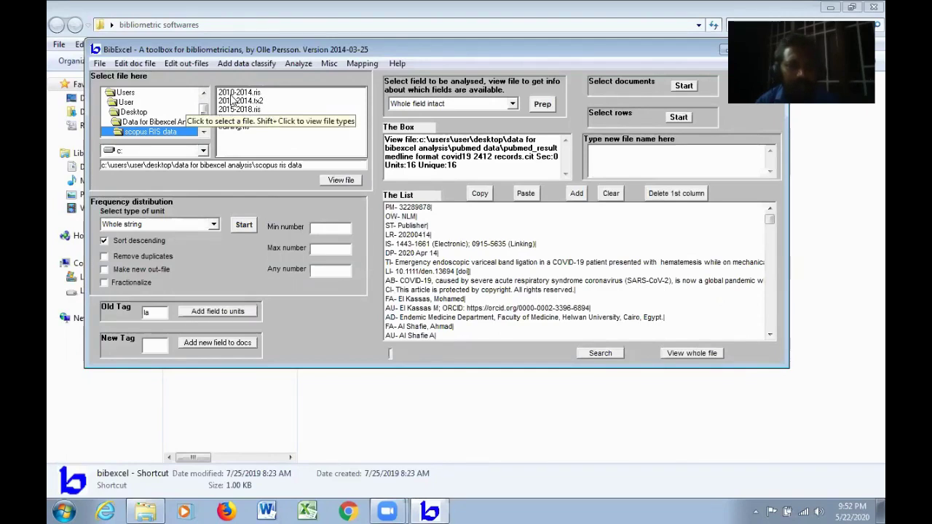
Step: Convert 2010-2014.ris from Scopus RIS format to Dialog format
{"action": "left_click", "coordinate": [256, 93]}
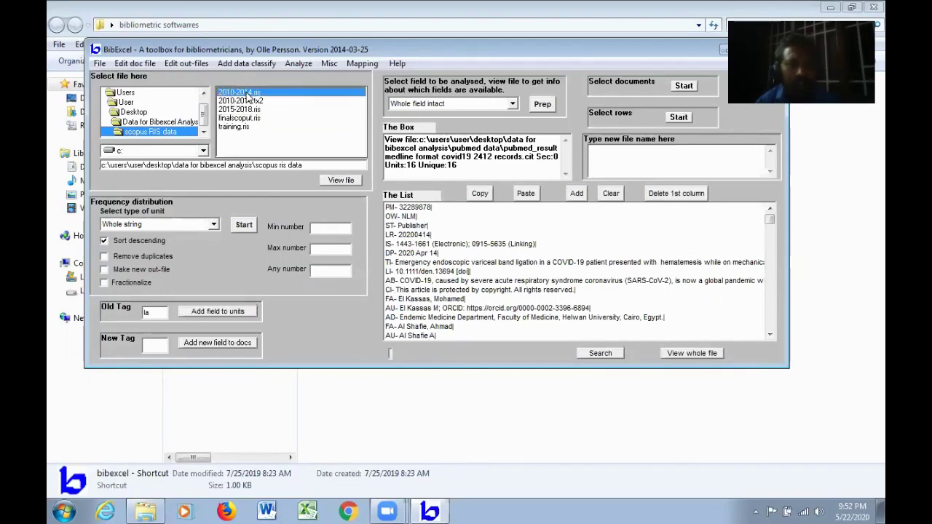
{"action": "left_click", "coordinate": [329, 63]}
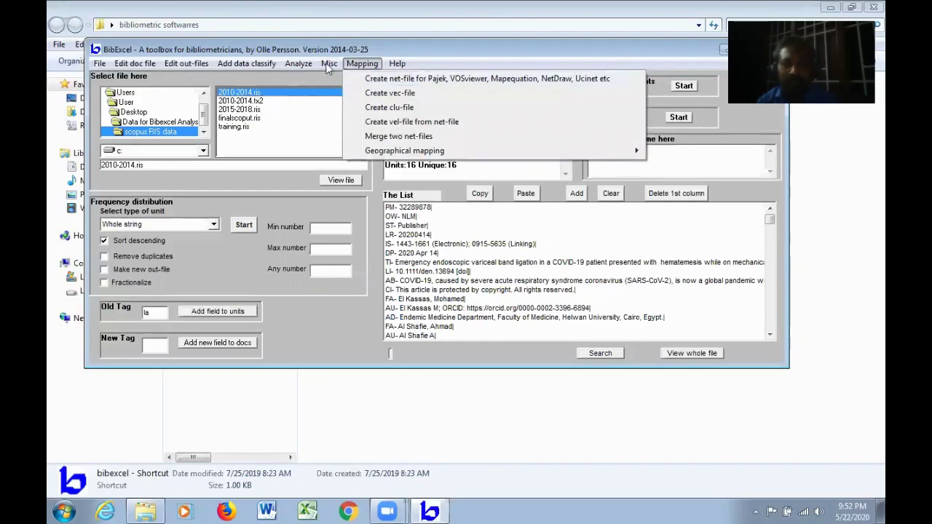
{"action": "mouse_move", "coordinate": [329, 63]}
{"action": "mouse_move", "coordinate": [540, 82]}
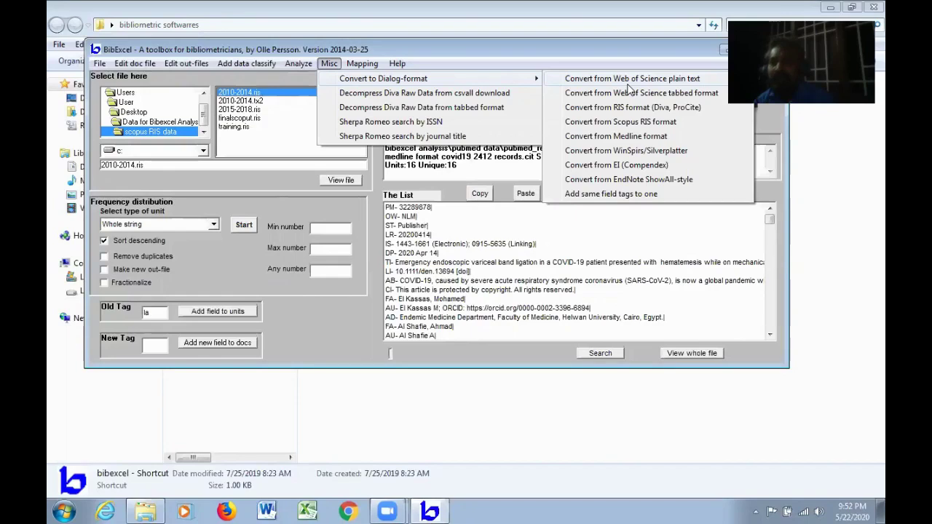
{"action": "left_click", "coordinate": [614, 124]}
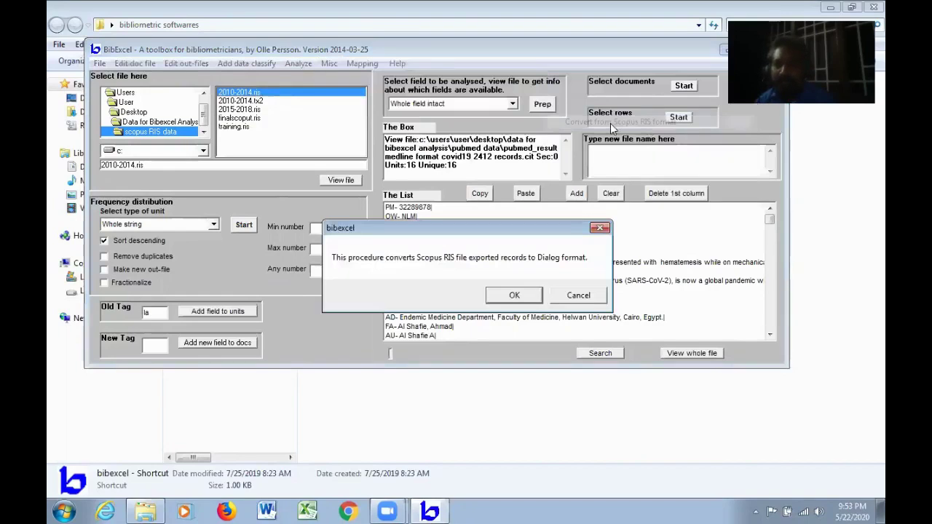
{"action": "left_click", "coordinate": [514, 295]}
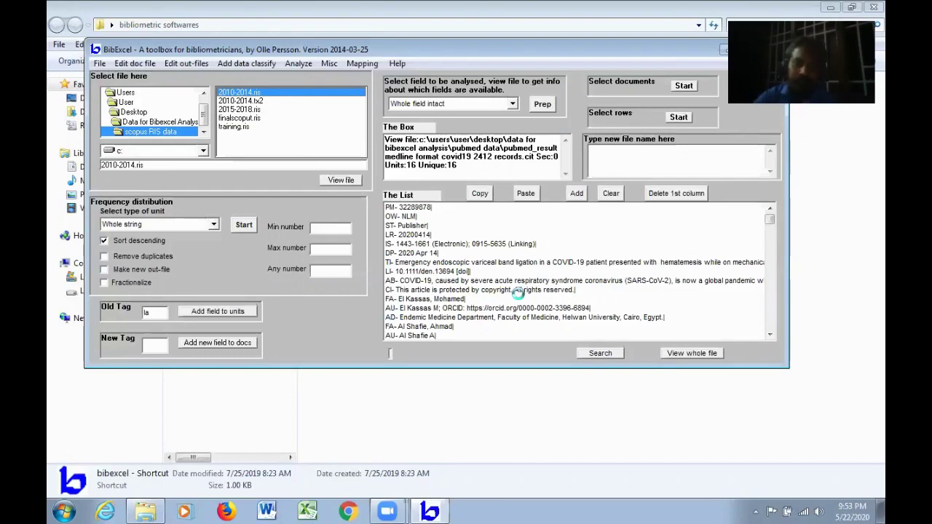